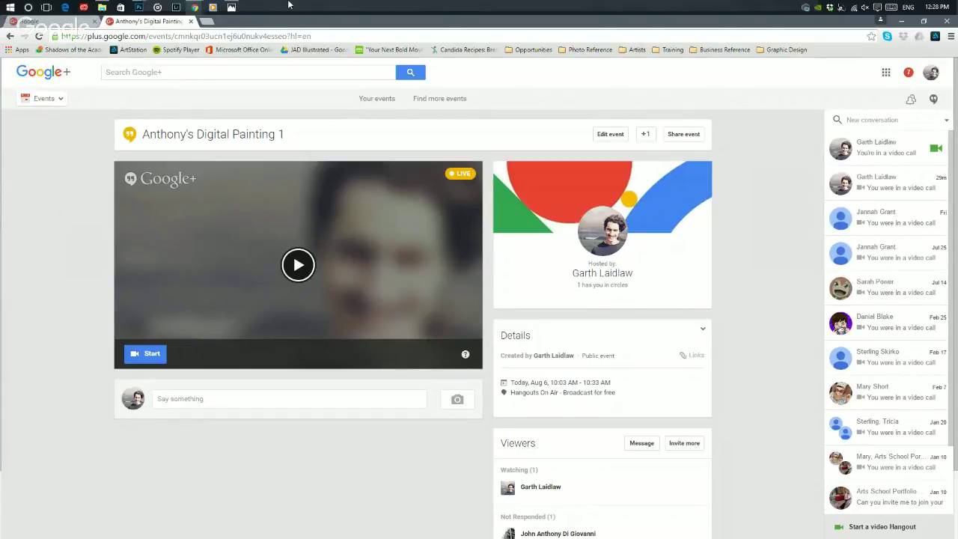
# - Minimize Chrome and the Hangouts window, then drag the Scotland cliffs image from Master Study Images onto Photoshop
pyautogui.click(902, 21)
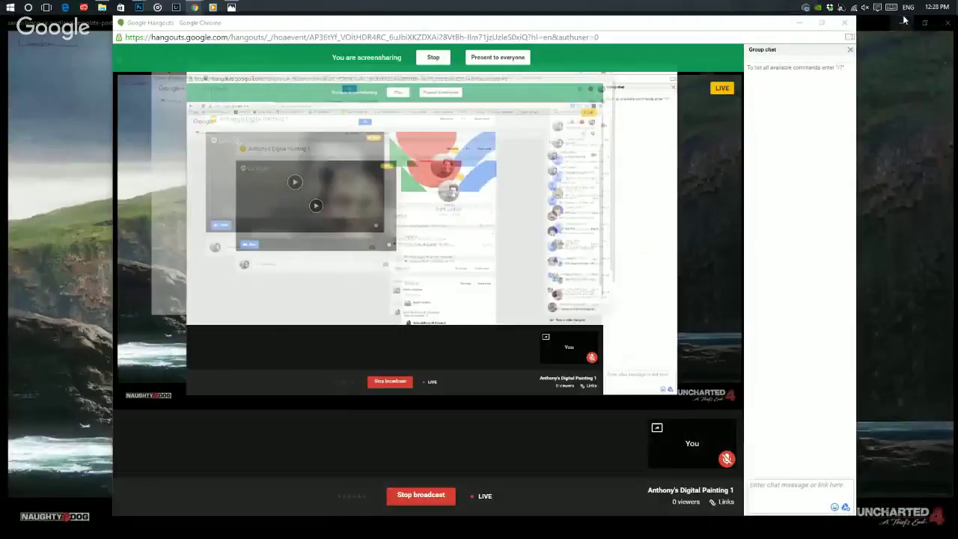
pyautogui.click(799, 23)
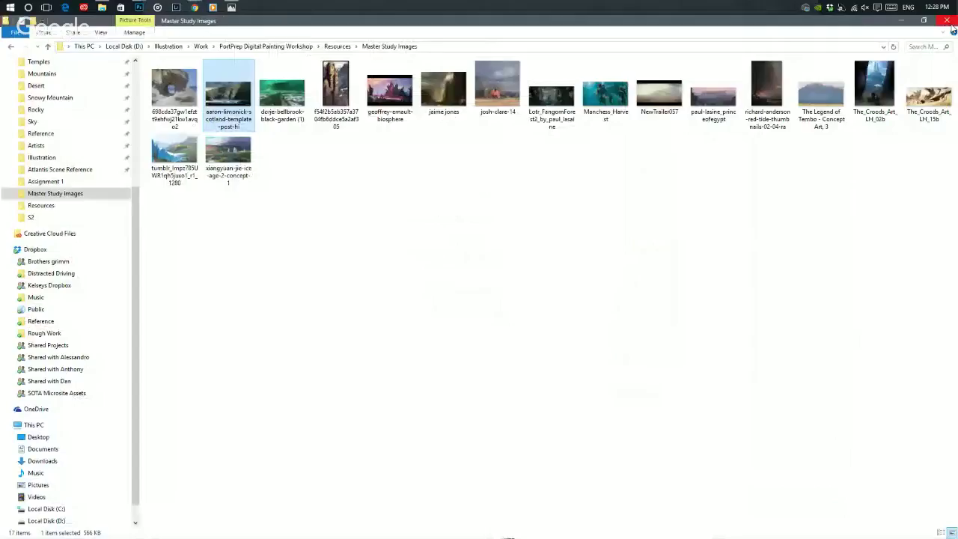
pyautogui.rightClick(214, 102)
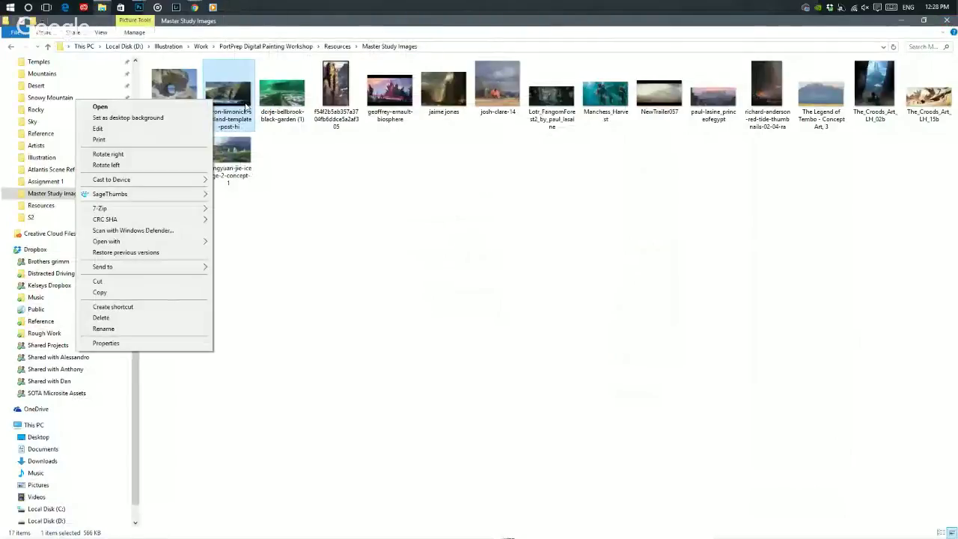
pyautogui.click(226, 106)
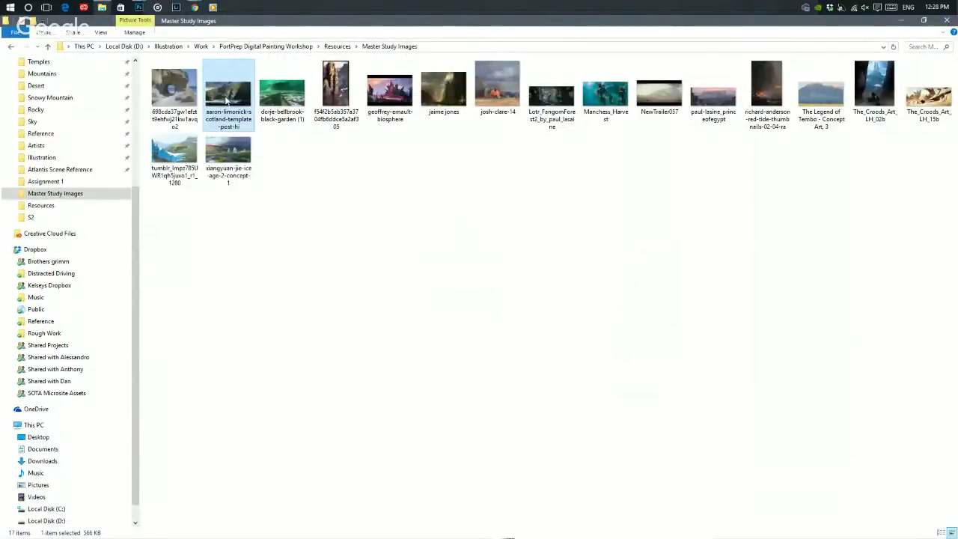
pyautogui.moveTo(226, 101); pyautogui.dragTo(499, 234)
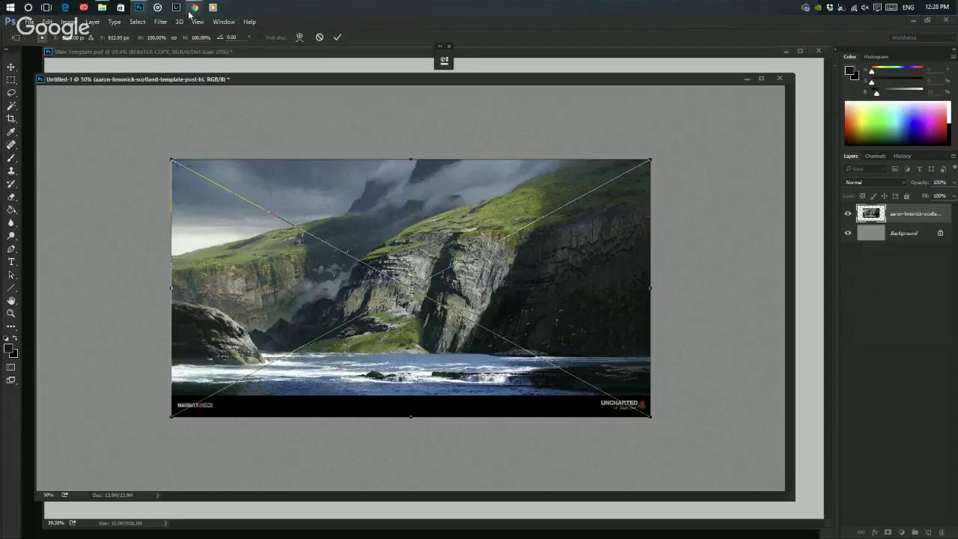
# - Search Google Images for 'greg manchess' in Chrome
pyautogui.moveTo(189, 14)
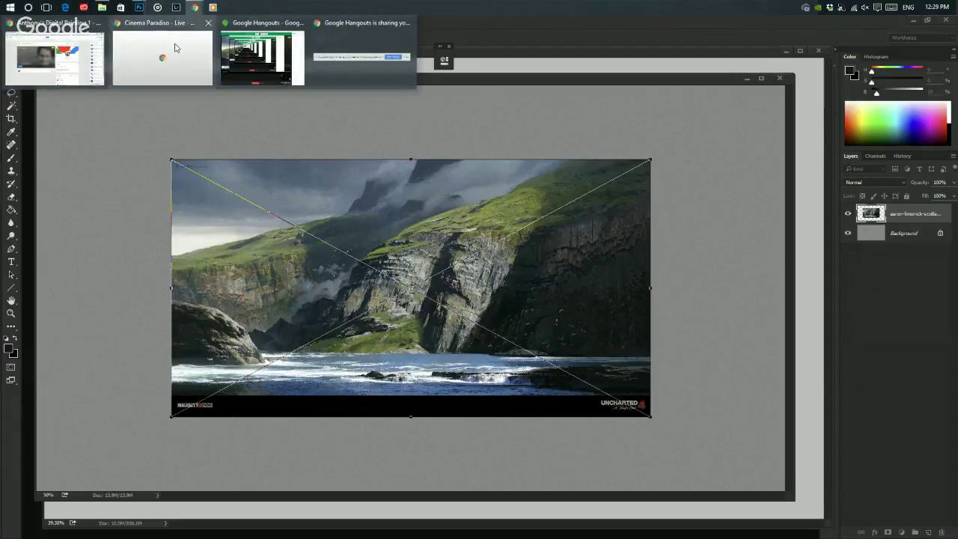
pyautogui.click(175, 51)
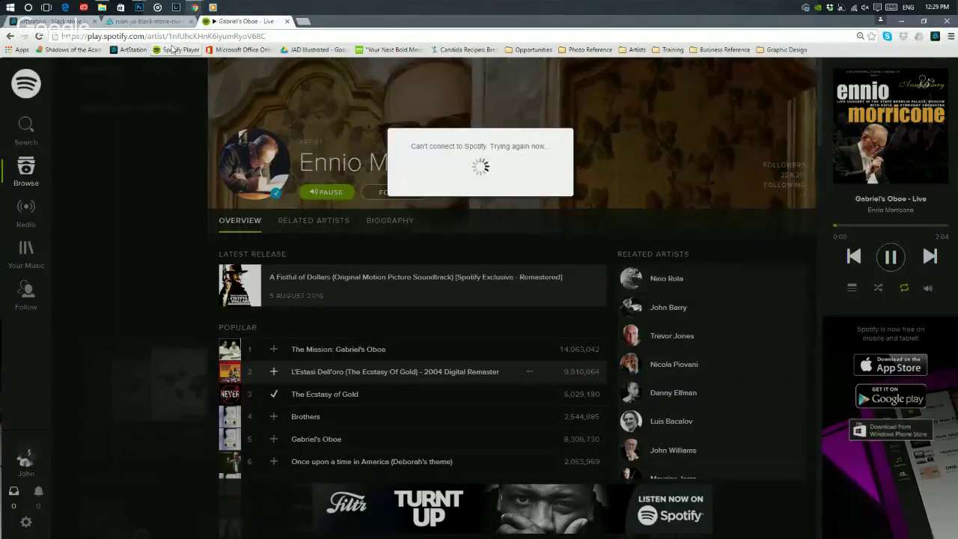
pyautogui.click(173, 36)
pyautogui.write('greg manchess')
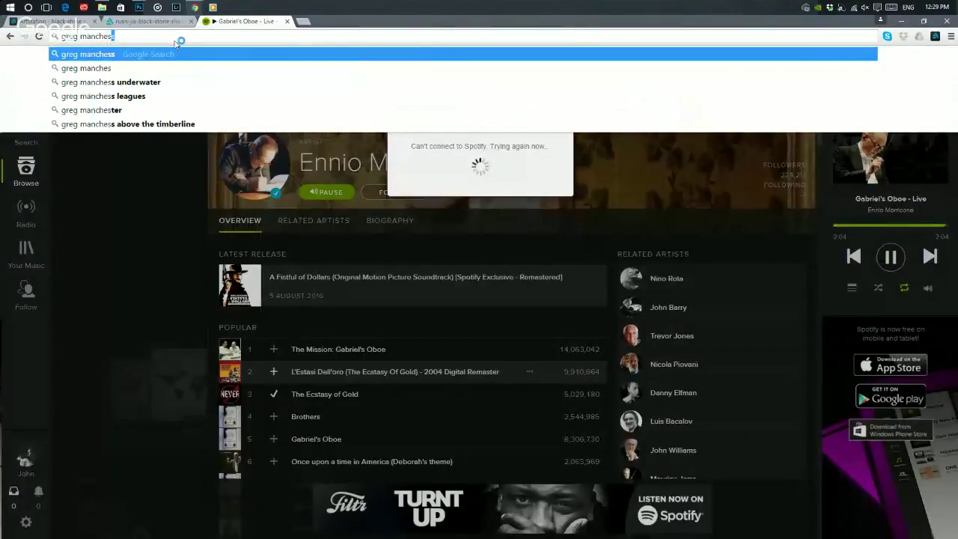
pyautogui.press('Return')
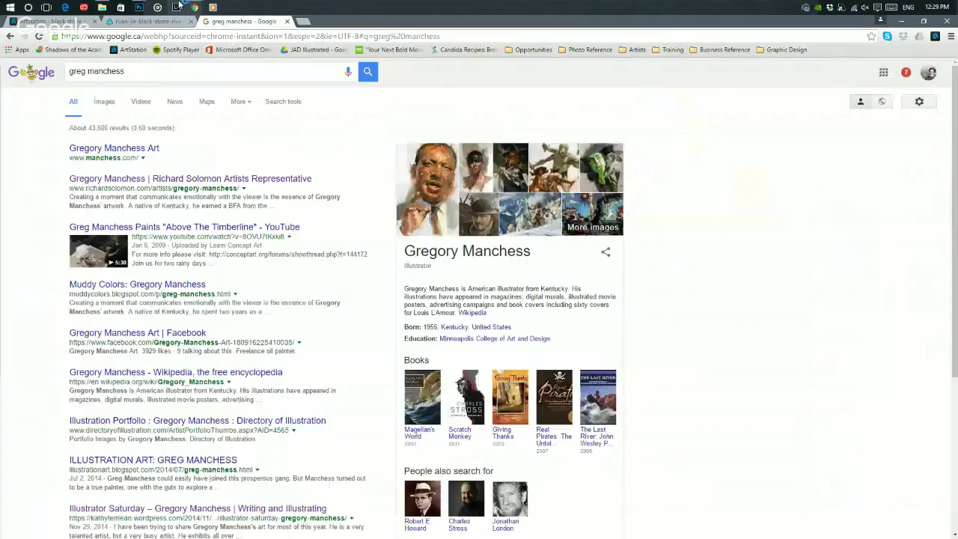
pyautogui.click(98, 102)
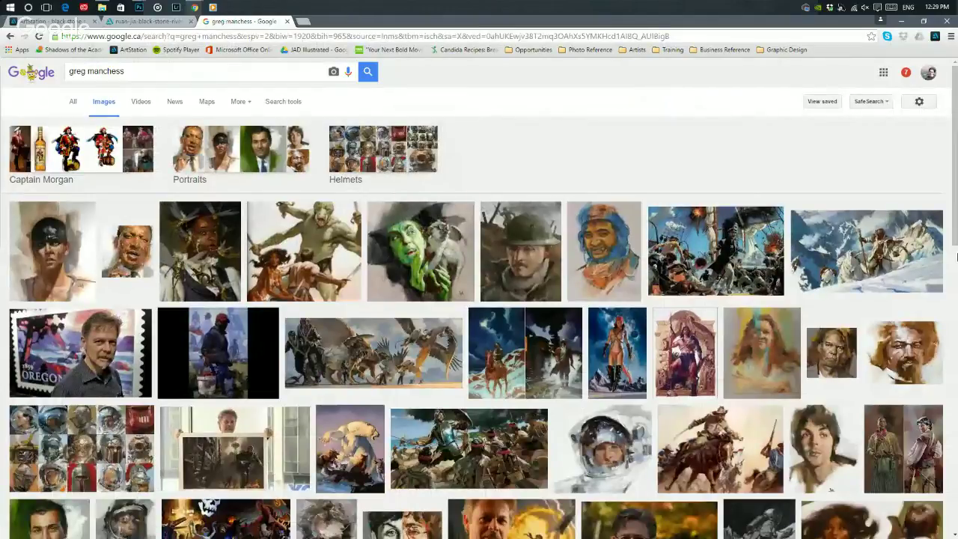
# - Preview several Manchess paintings, ending on the brown-toned Workbook.com portrait
pyautogui.click(130, 257)
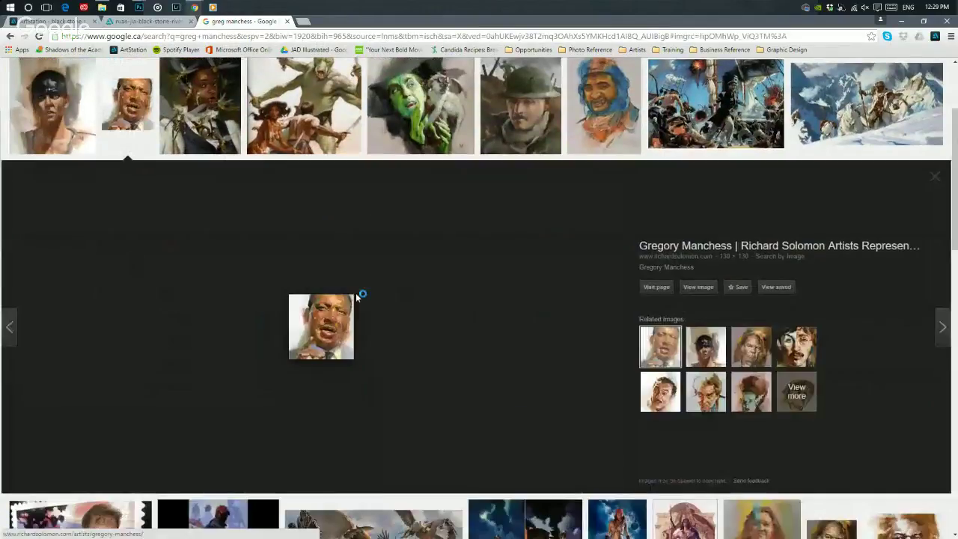
pyautogui.scroll(2, 306, 265)
pyautogui.scroll(-5, 303, 271)
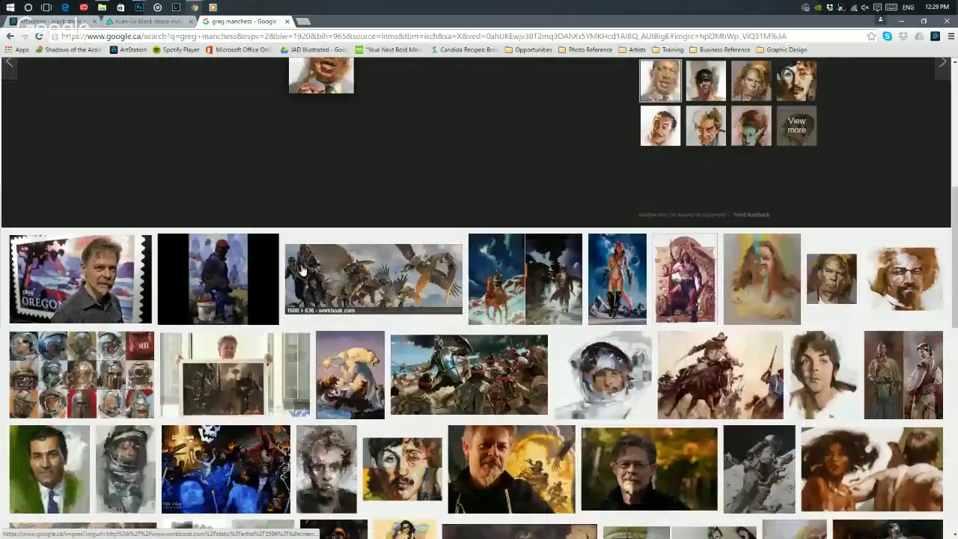
pyautogui.press('Escape')
pyautogui.click(620, 263)
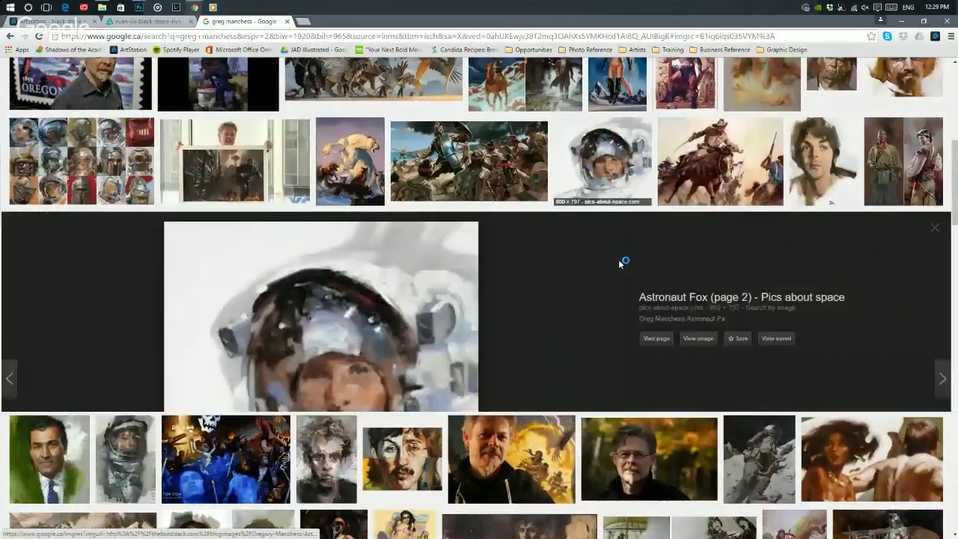
pyautogui.click(396, 327)
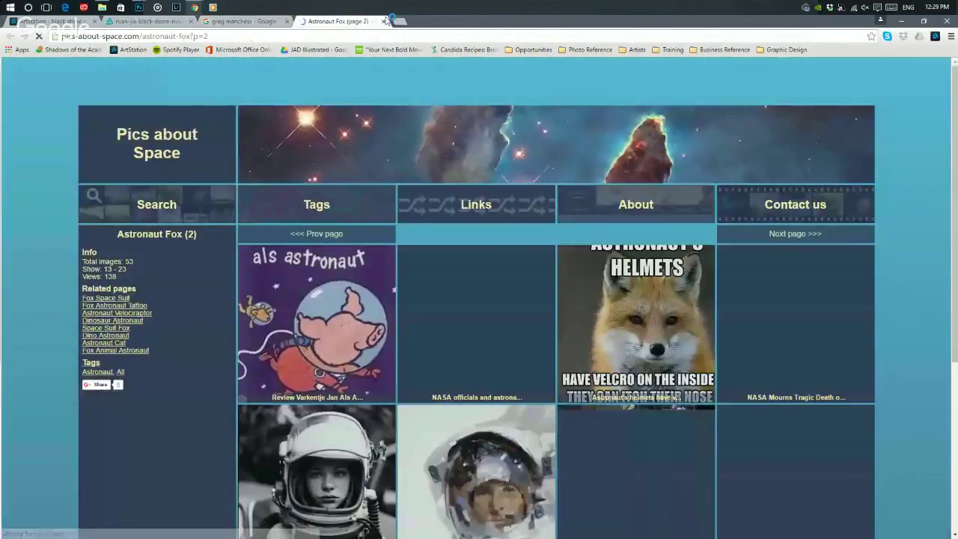
pyautogui.click(385, 21)
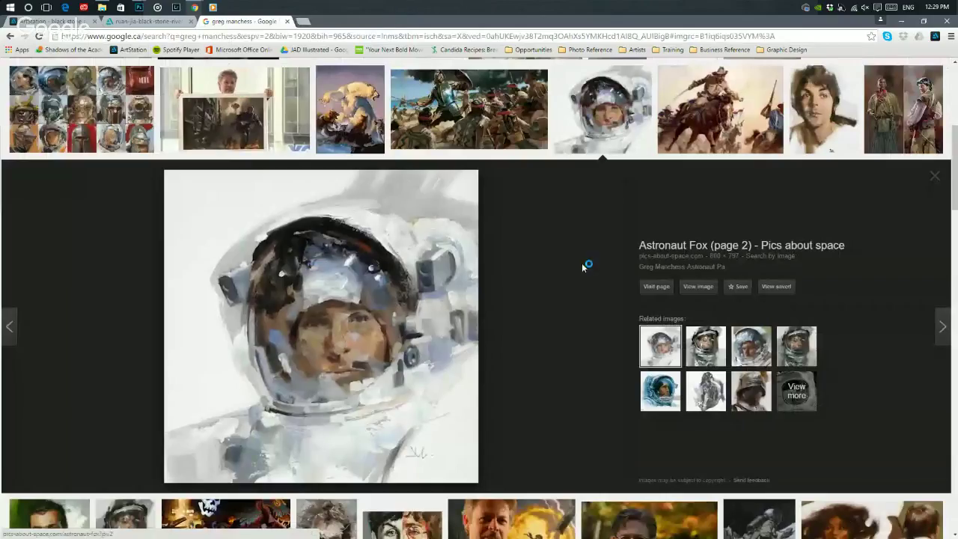
pyautogui.click(824, 112)
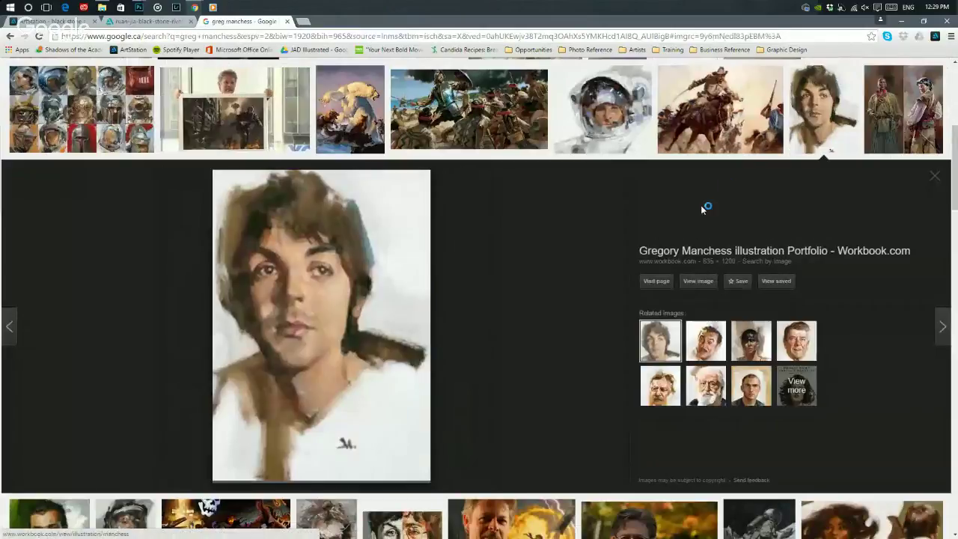
# - View the Manchess brown-toned portrait full size in a new tab and scroll over its brushwork
pyautogui.click(704, 284)
pyautogui.click(226, 222)
pyautogui.scroll(-1, 210, 299)
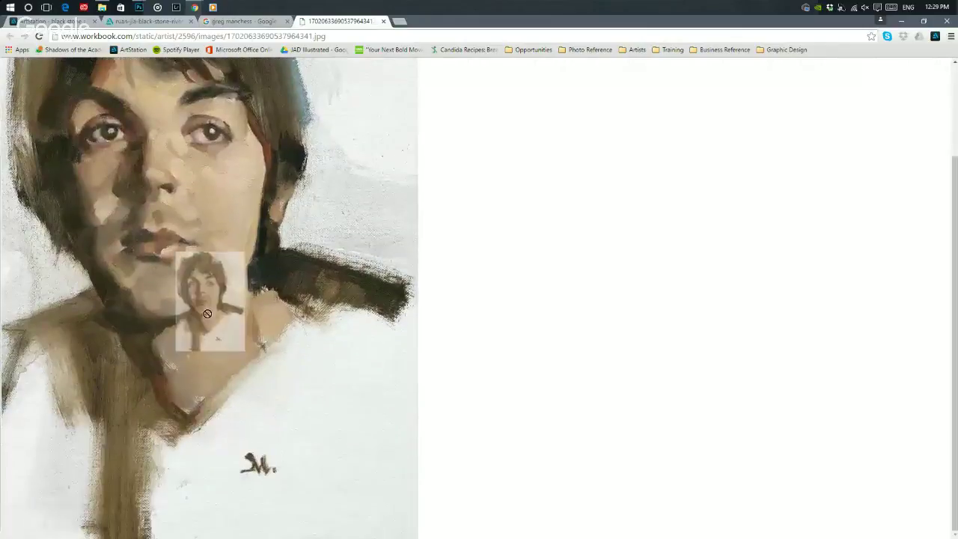
pyautogui.scroll(2, 205, 311)
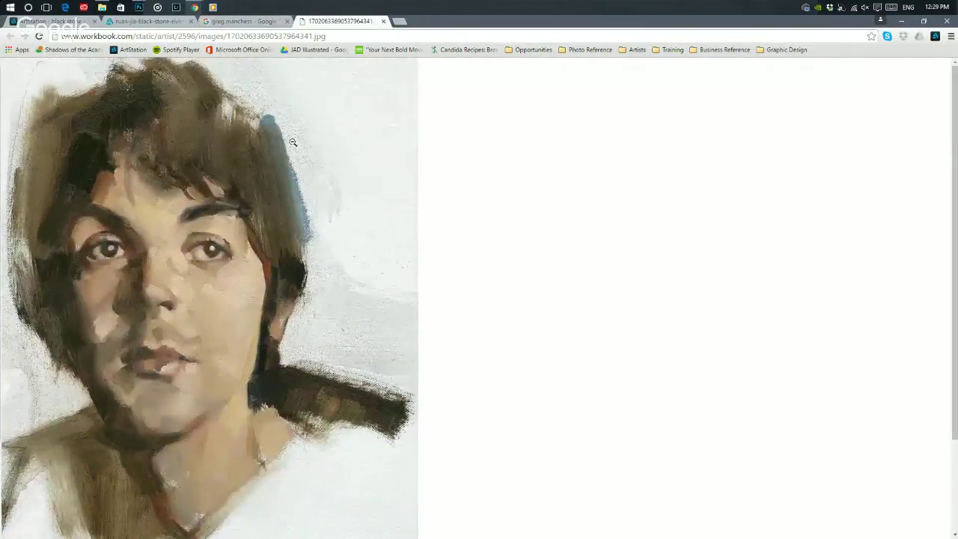
pyautogui.scroll(-1, 184, 258)
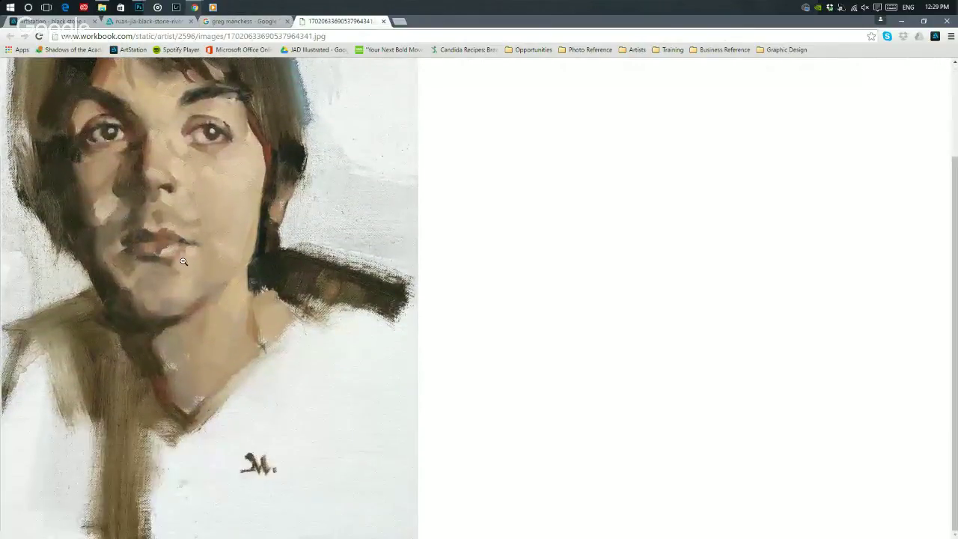
pyautogui.scroll(1, 208, 191)
pyautogui.scroll(-1, 209, 191)
pyautogui.scroll(2, 190, 123)
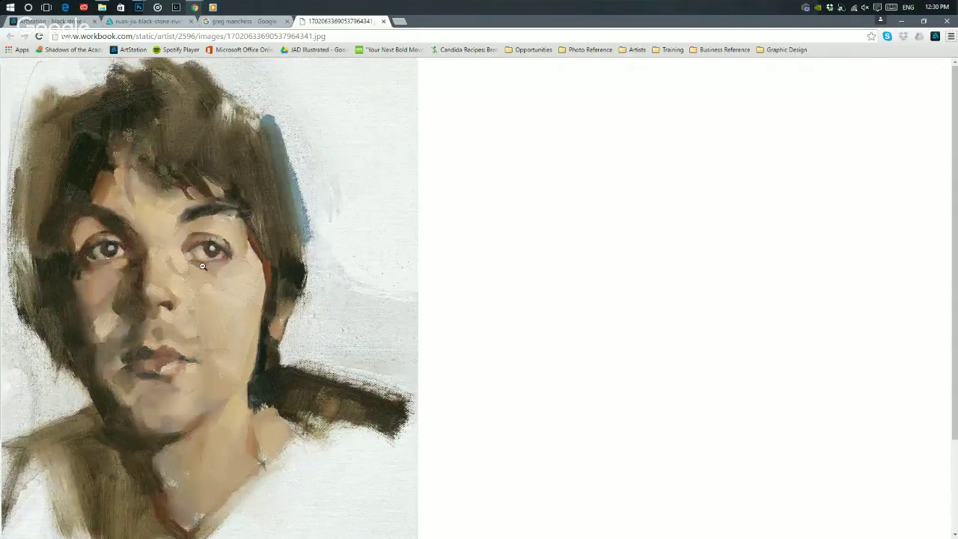
# - Close the full-size portrait tab and preview the battle scene painting
pyautogui.click(202, 265)
pyautogui.click(224, 135)
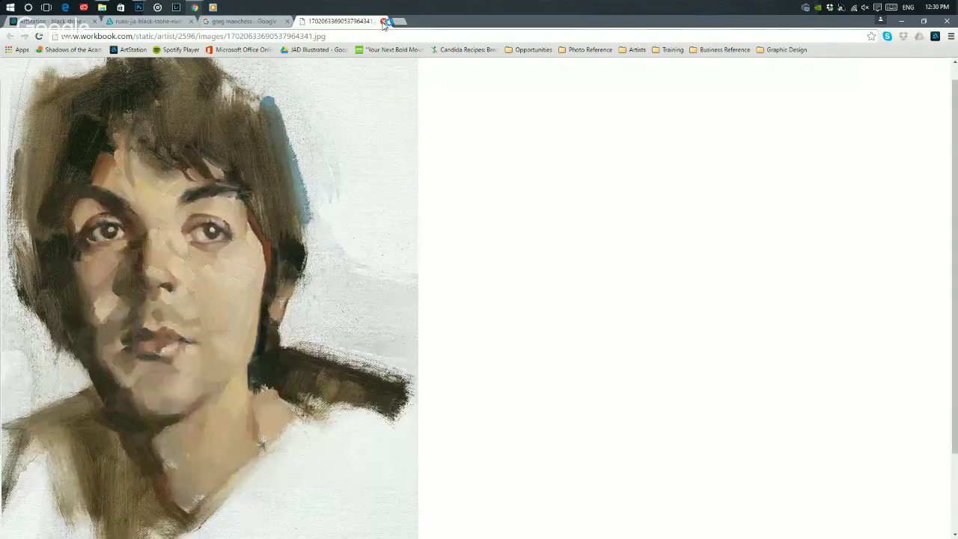
pyautogui.click(383, 21)
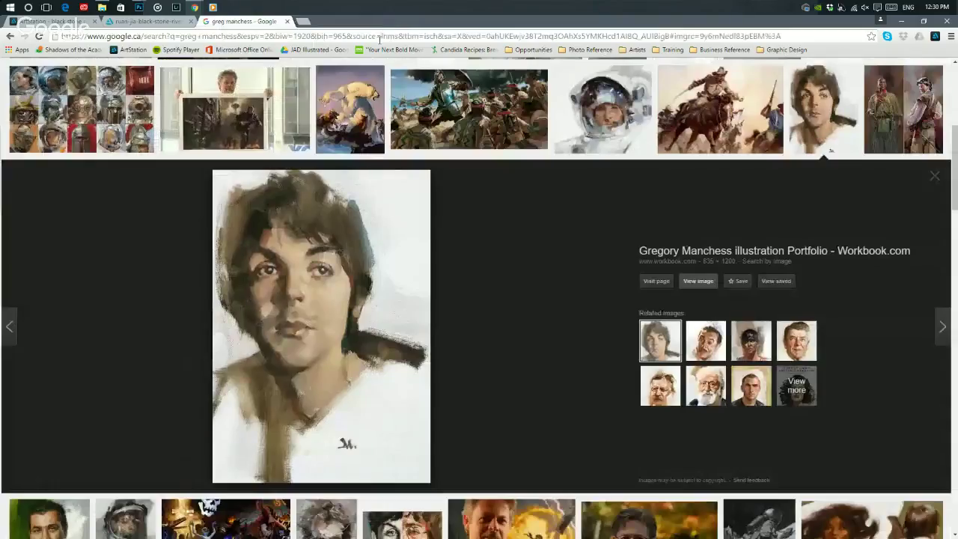
pyautogui.scroll(2, 469, 224)
pyautogui.click(469, 175)
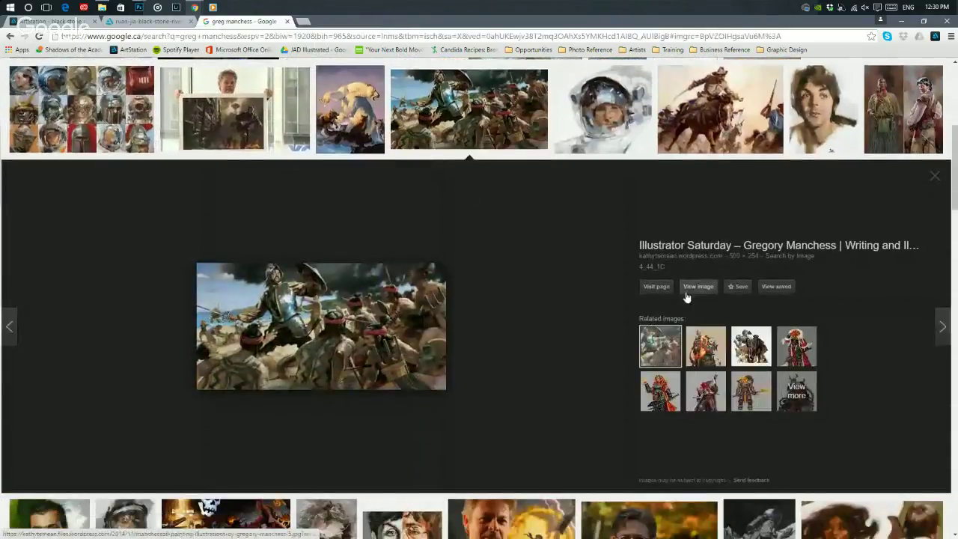
# - Close the greg manchess search, the black stone rivers tab and the last tab, quitting Chrome
pyautogui.scroll(5, 684, 270)
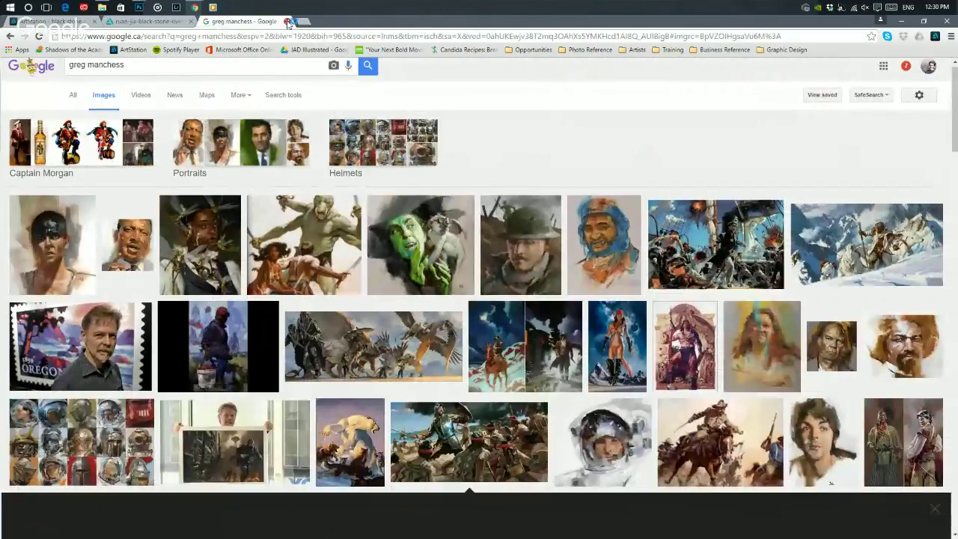
pyautogui.click(288, 21)
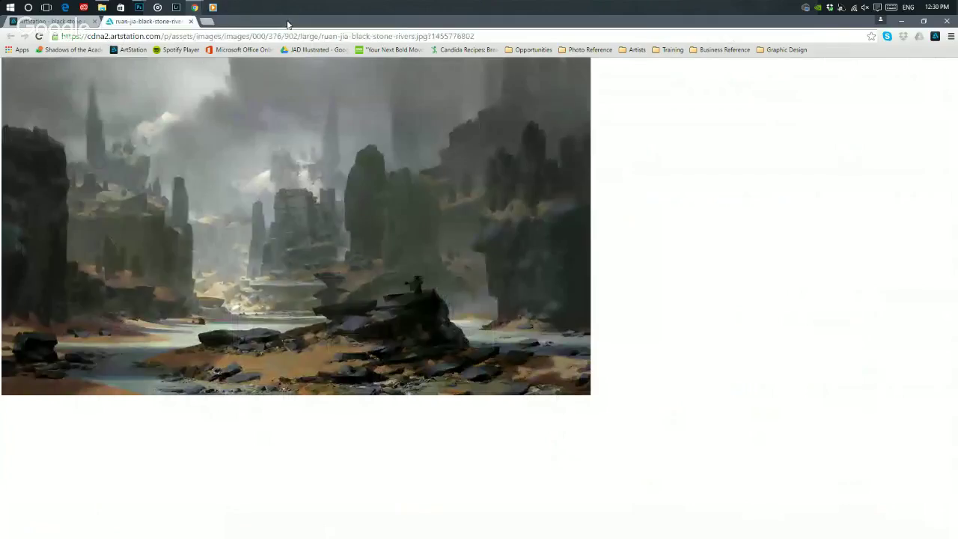
pyautogui.click(191, 21)
pyautogui.click(95, 21)
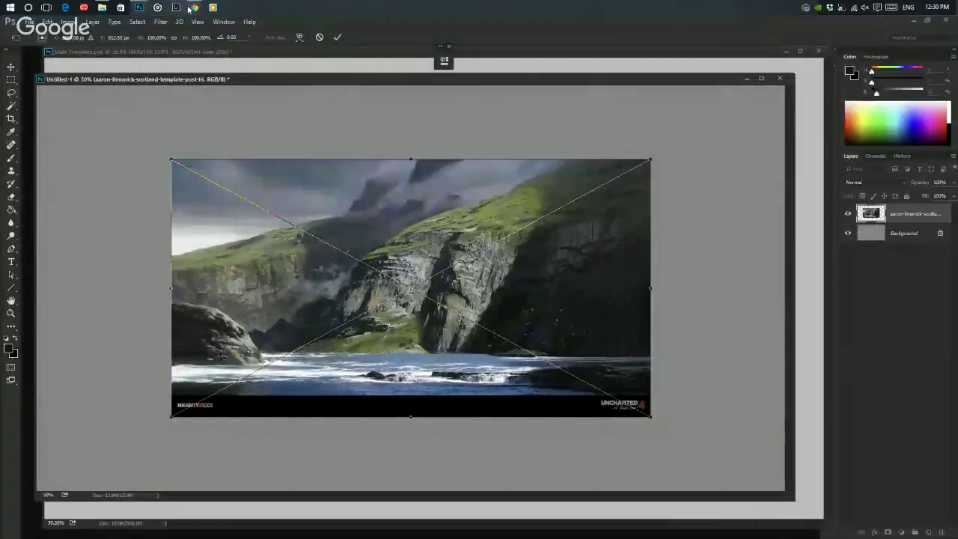
# - Zoom out and scale the Scotland cliffs image down by its corner, moving it toward the top
pyautogui.moveTo(189, 9)
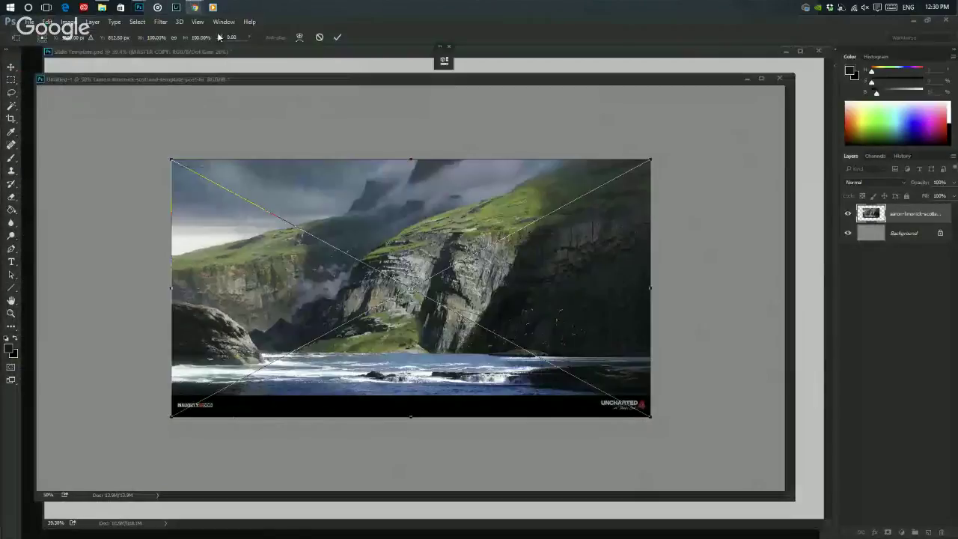
pyautogui.hotkey('ctrl', '-')
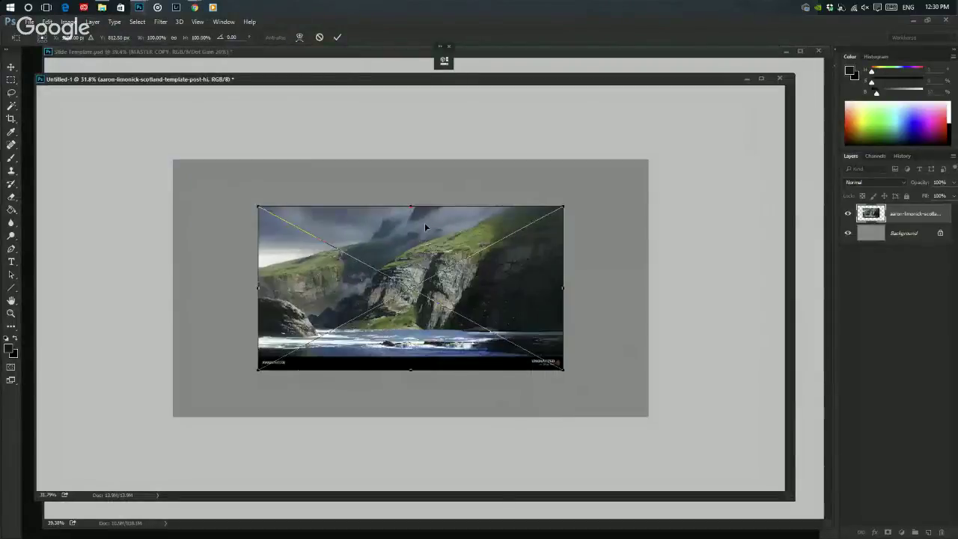
pyautogui.press('Return')
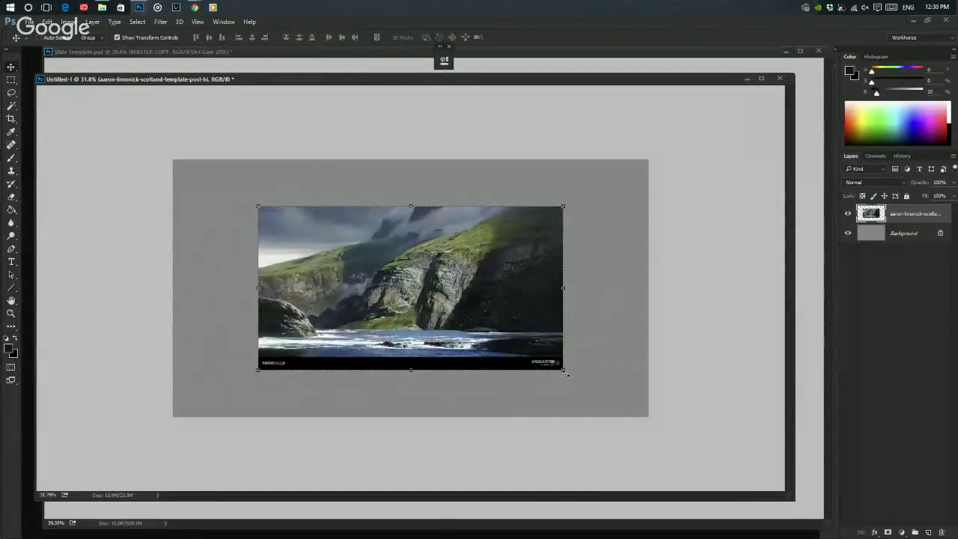
pyautogui.moveTo(563, 369); pyautogui.dragTo(473, 326)
pyautogui.moveTo(421, 310); pyautogui.dragTo(461, 277)
pyautogui.press('Return')
# - Return to Master Study Images and select the tumblr and xiangyuan-jie-ice-age-2-concept-1 images
pyautogui.scroll(5, 459, 308)
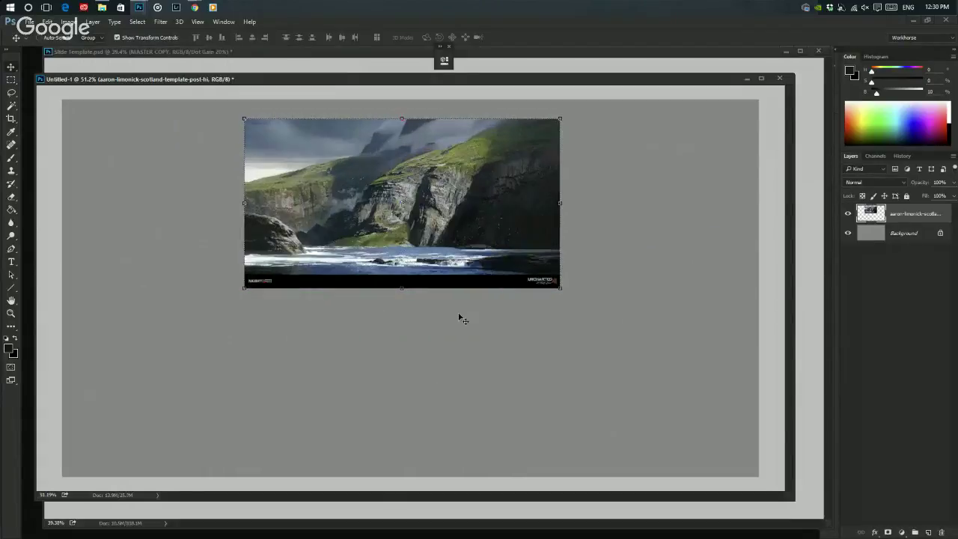
pyautogui.click(102, 8)
pyautogui.click(186, 151)
pyautogui.keyDown('ctrl'); pyautogui.click(228, 154); pyautogui.keyUp('ctrl')
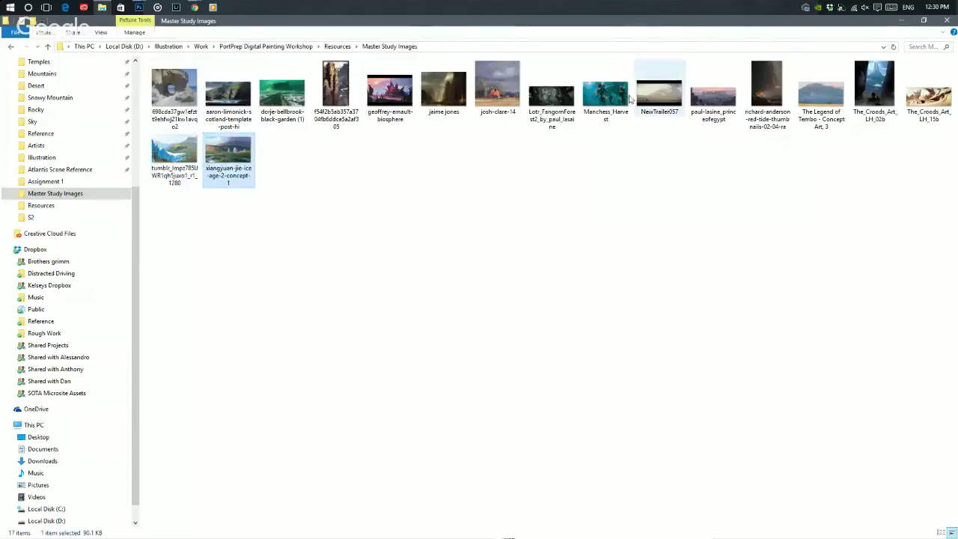
# - Select all 17 reference images in Master Study Images, then go to the Dropbox folder
pyautogui.keyDown('ctrl'); pyautogui.click(924, 93); pyautogui.keyUp('ctrl')
pyautogui.hotkey('ctrl', 'a')
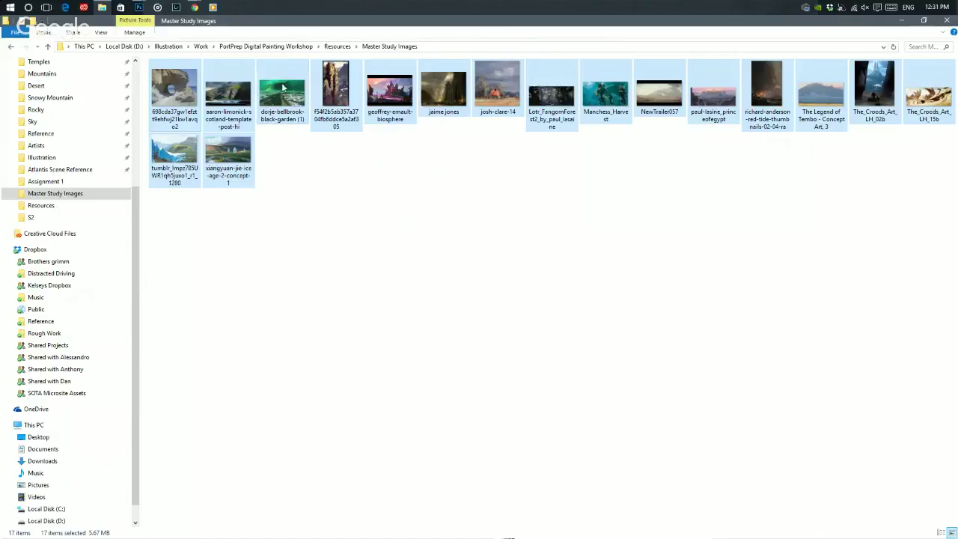
pyautogui.click(85, 250)
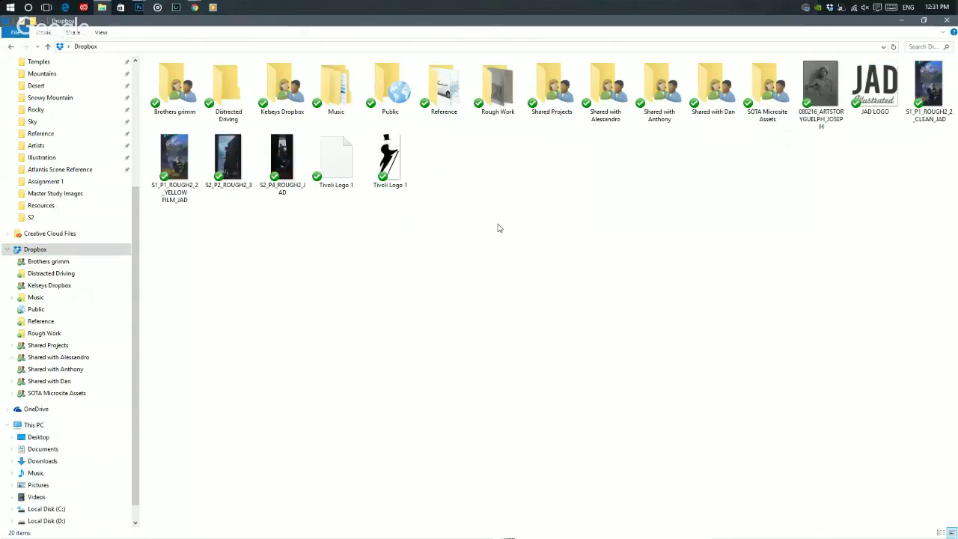
# - Remove a stray paste from Dropbox and create a new folder named Portprep
pyautogui.hotkey('ctrl', 'v')
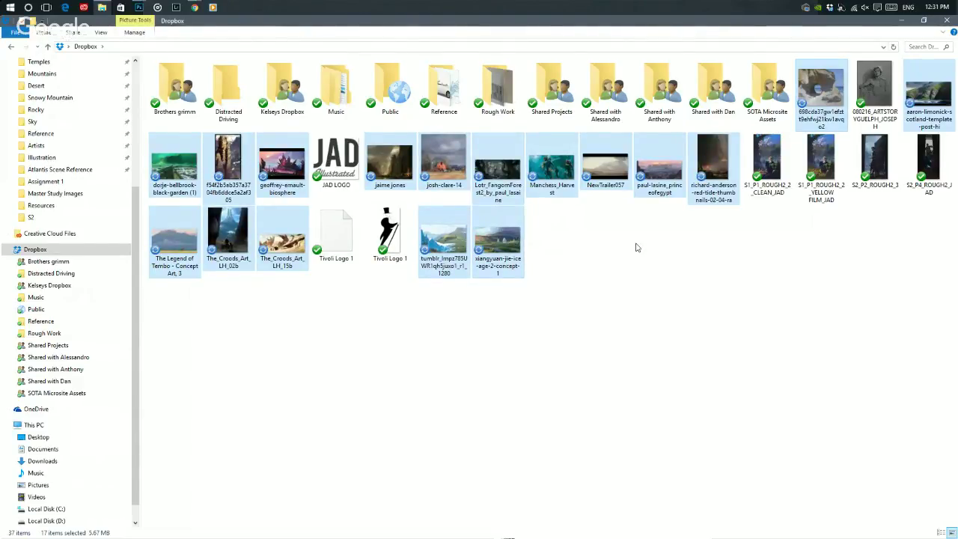
pyautogui.press('Delete')
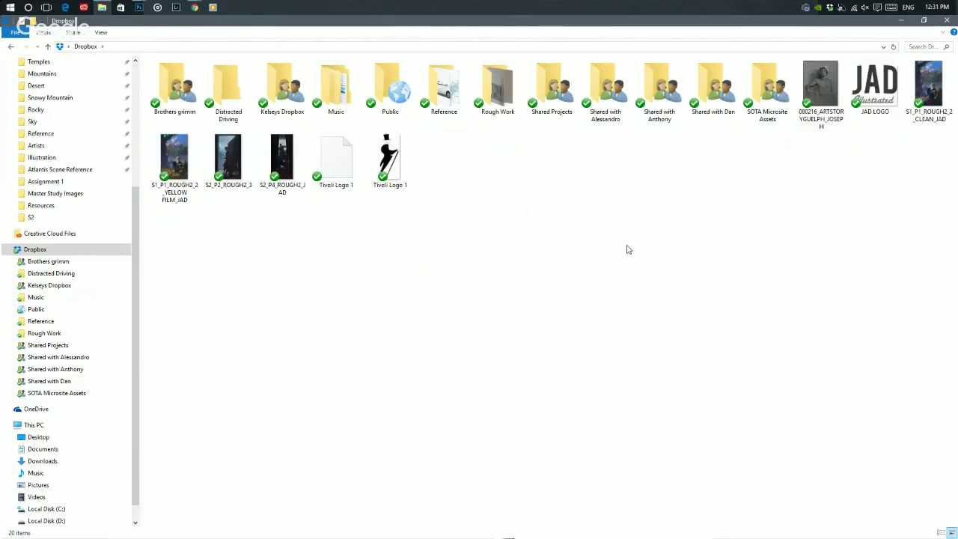
pyautogui.hotkey('ctrl', 'shift', 'n')
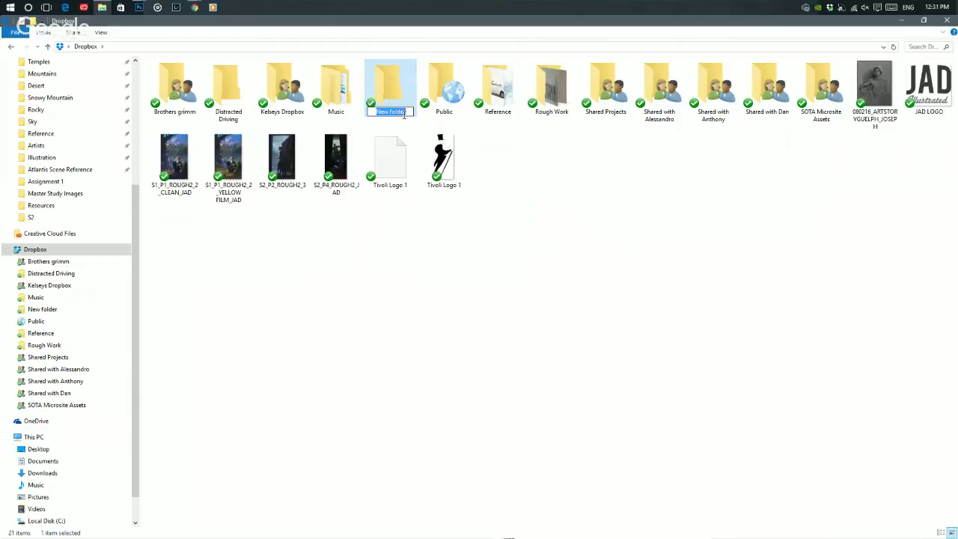
pyautogui.click(406, 112)
pyautogui.moveTo(406, 112); pyautogui.dragTo(224, 112)
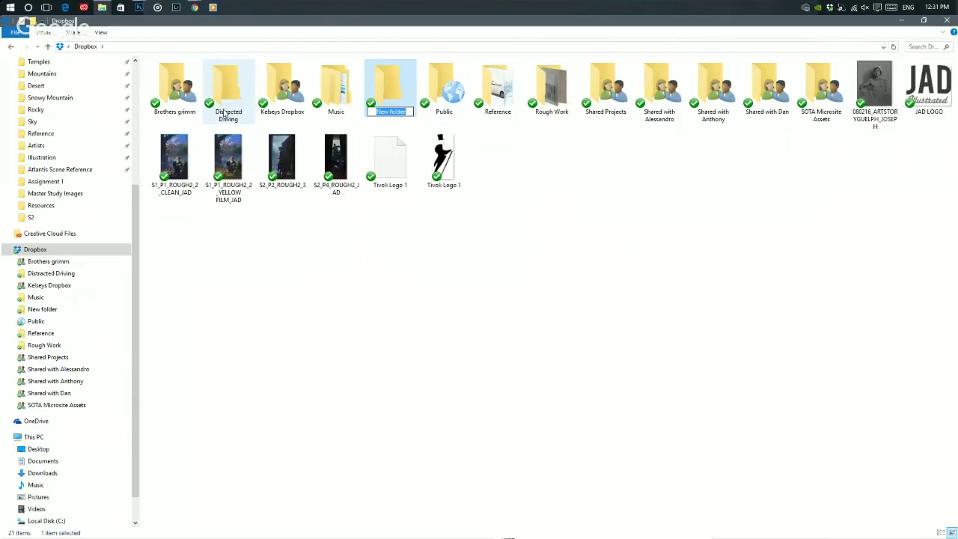
pyautogui.write('Pop')
pyautogui.write('rep')
pyautogui.press('Return')
pyautogui.press('Return')
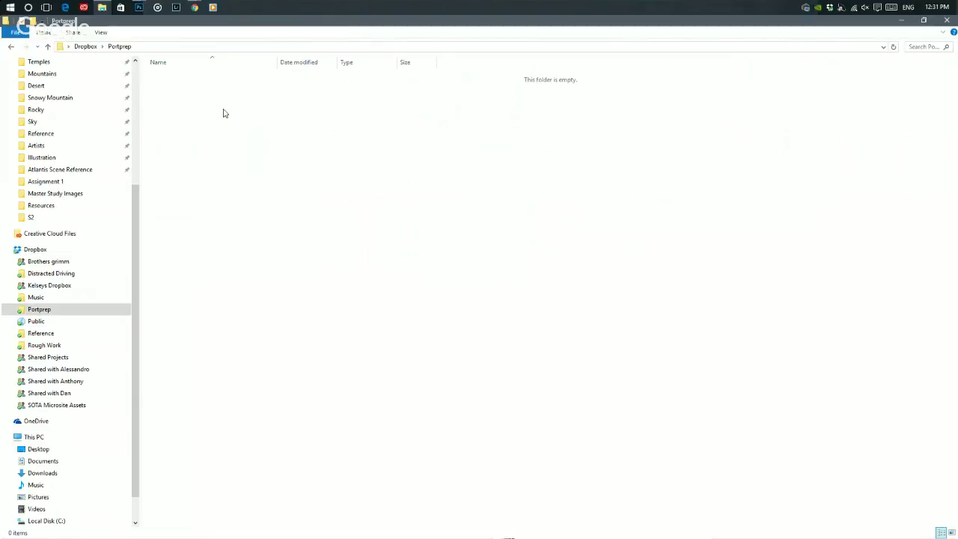
# - Open the Portprep folder and paste the 17 reference images into it
pyautogui.click(11, 48)
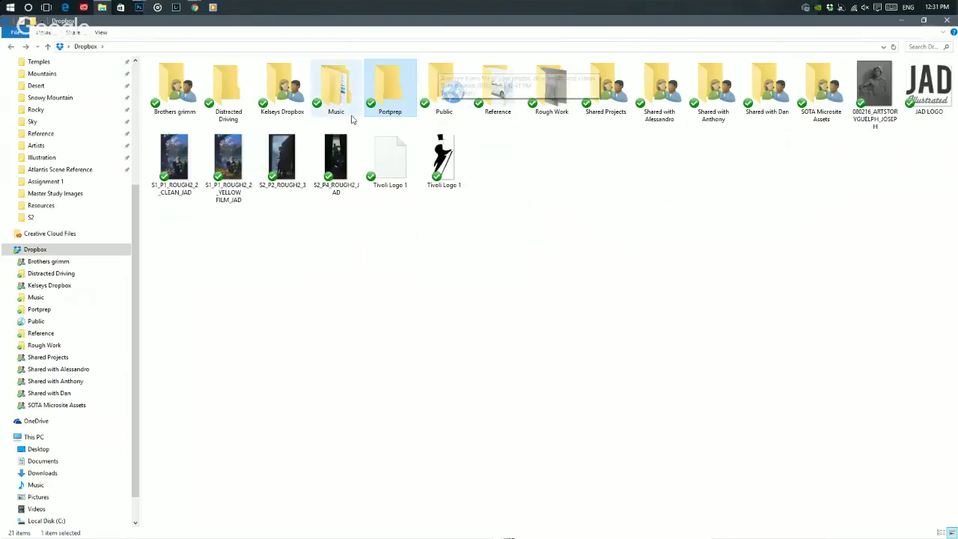
pyautogui.doubleClick(401, 93)
pyautogui.hotkey('ctrl', 'v')
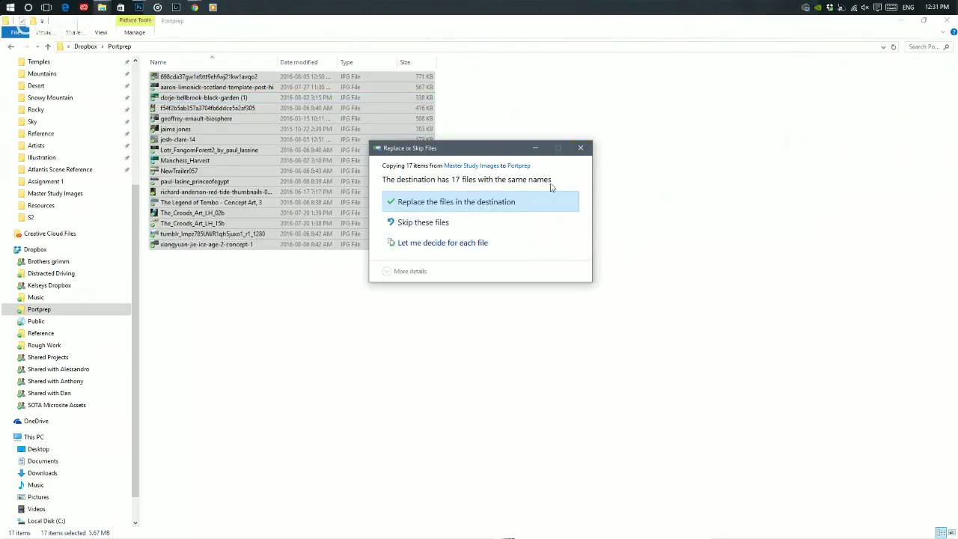
# - Close the Replace or Skip Files prompt and clear the selection in Portprep
pyautogui.click(582, 149)
pyautogui.click(479, 142)
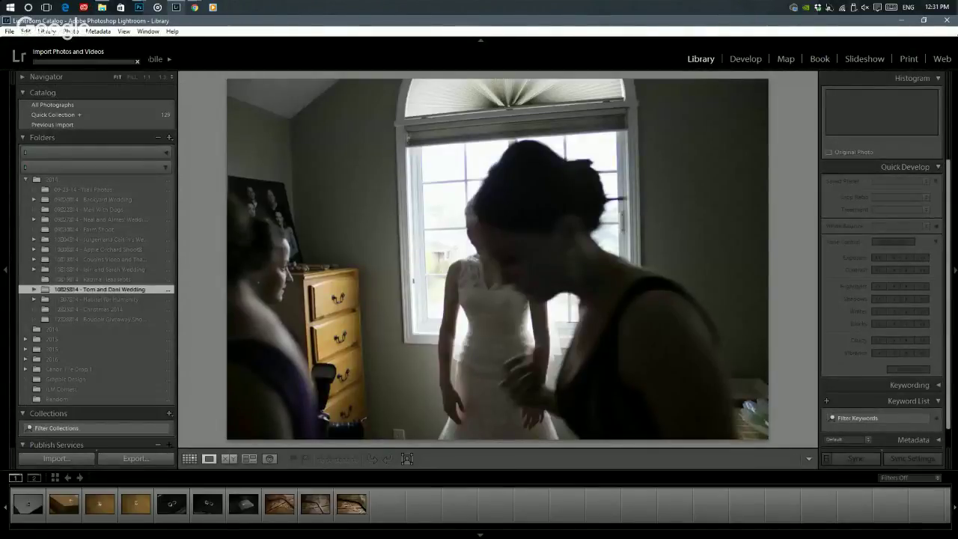
# - Close Lightroom, confirming Quit and backing up the catalog
pyautogui.click(947, 23)
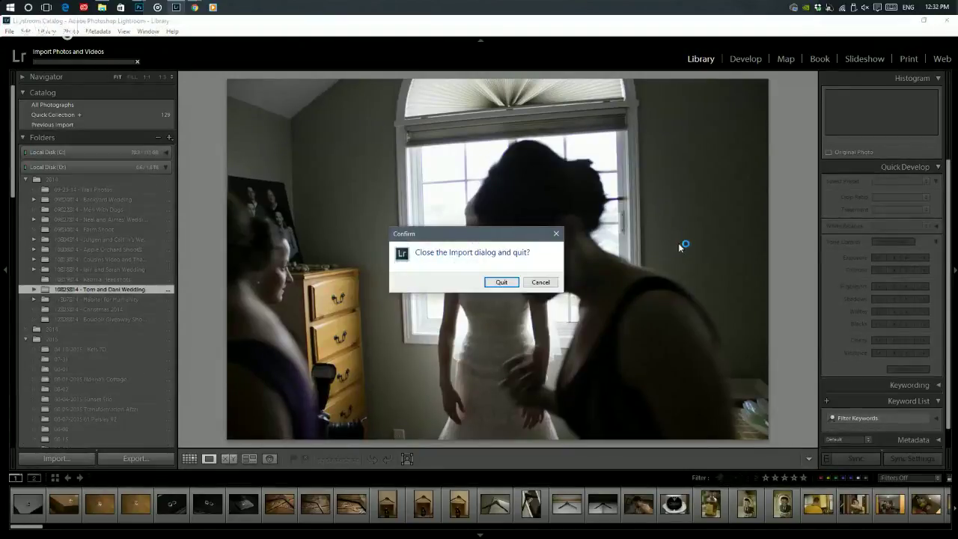
pyautogui.click(507, 282)
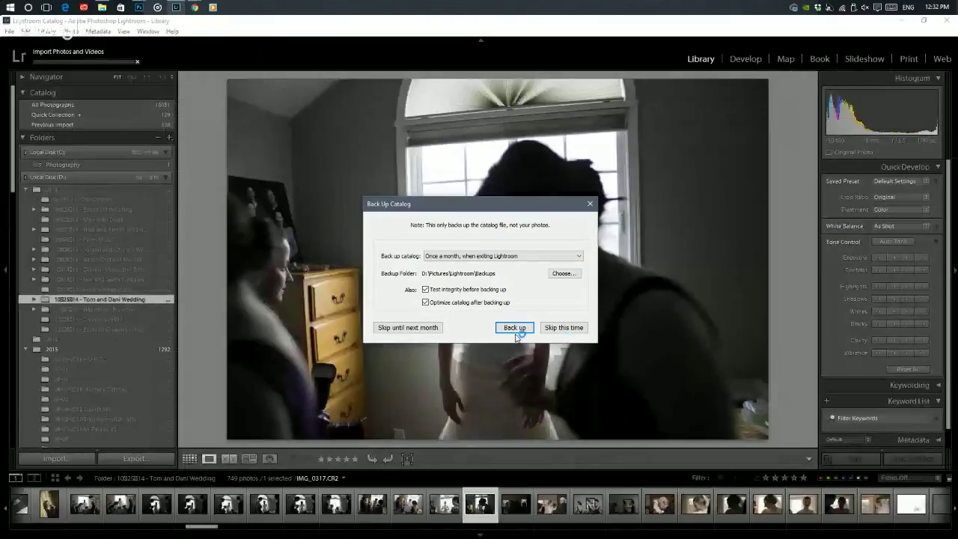
pyautogui.click(515, 328)
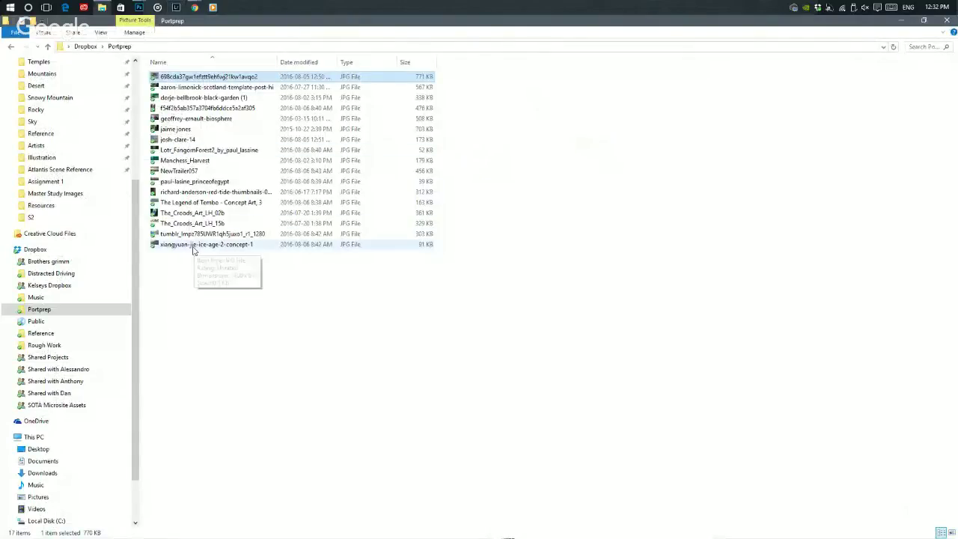
# - Drag all 17 Portprep images to drive (E:), skipping Manchess_Harvest and copying the rest without properties
pyautogui.keyDown('shift'); pyautogui.click(199, 244); pyautogui.keyUp('shift')
pyautogui.moveTo(200, 160); pyautogui.dragTo(61, 513)
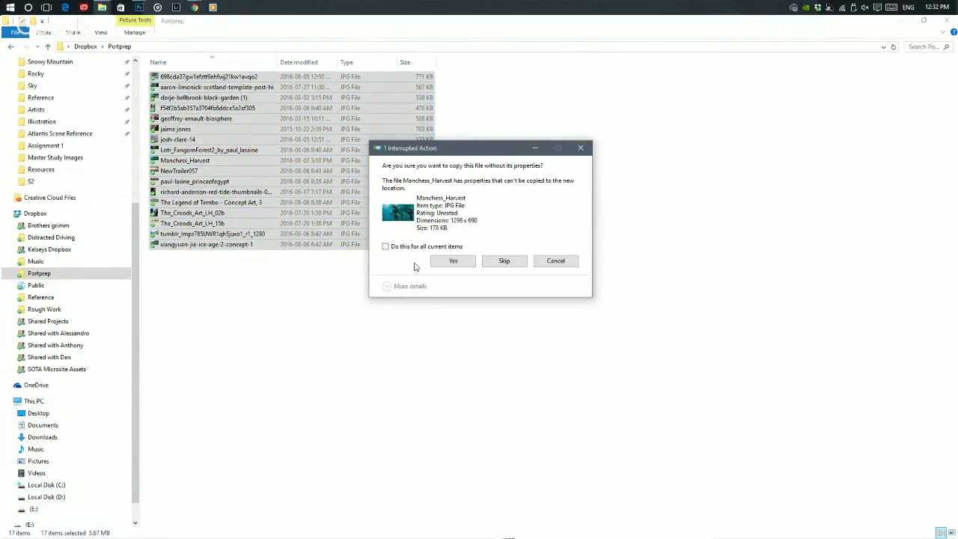
pyautogui.click(494, 264)
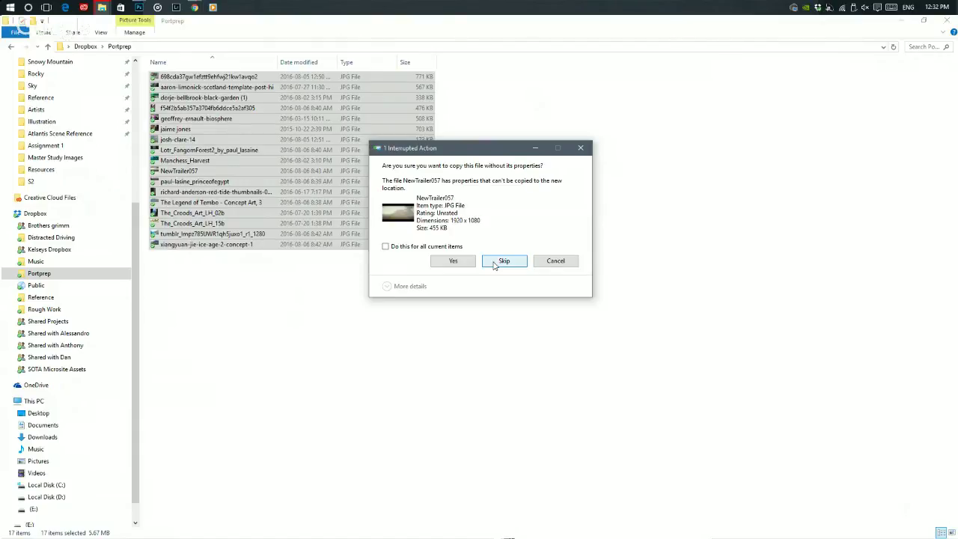
pyautogui.click(441, 263)
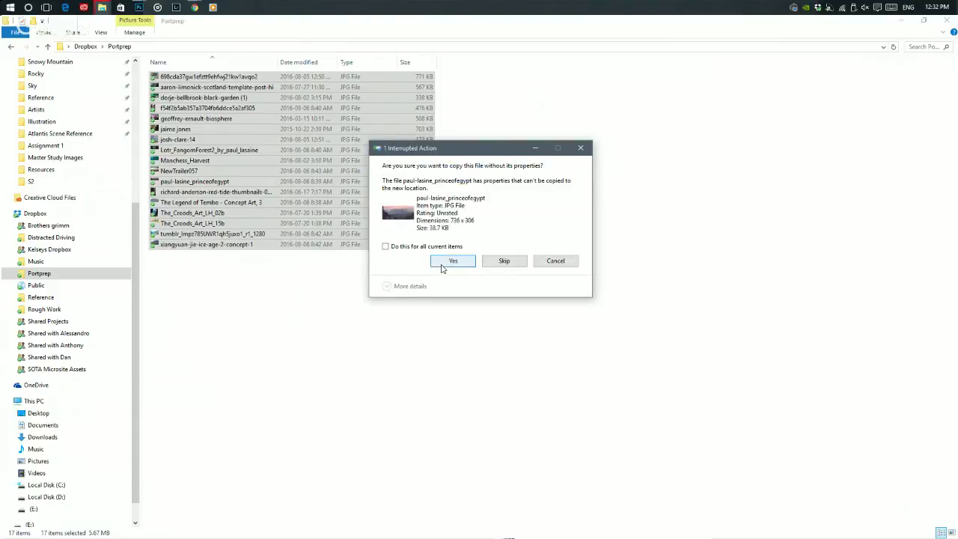
pyautogui.click(442, 263)
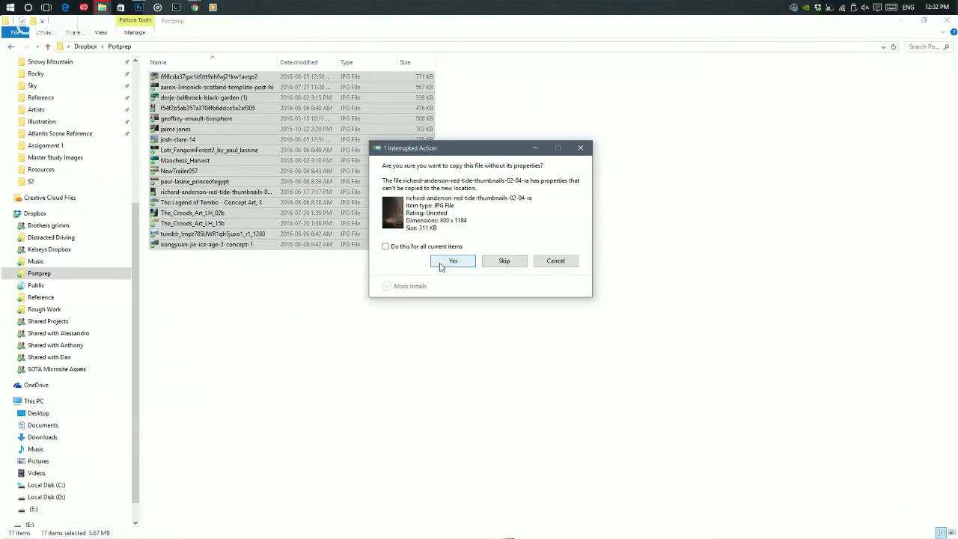
pyautogui.click(441, 265)
pyautogui.click(441, 266)
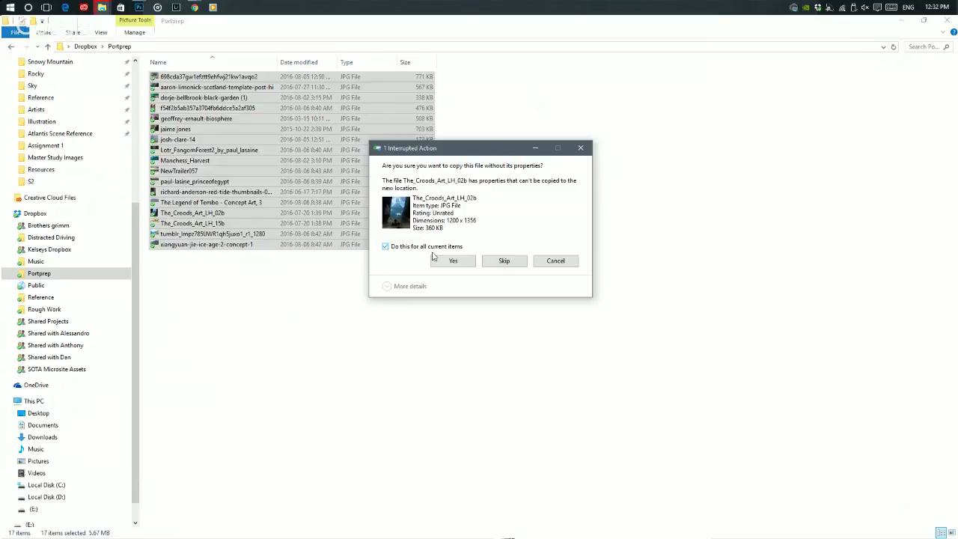
pyautogui.click(432, 258)
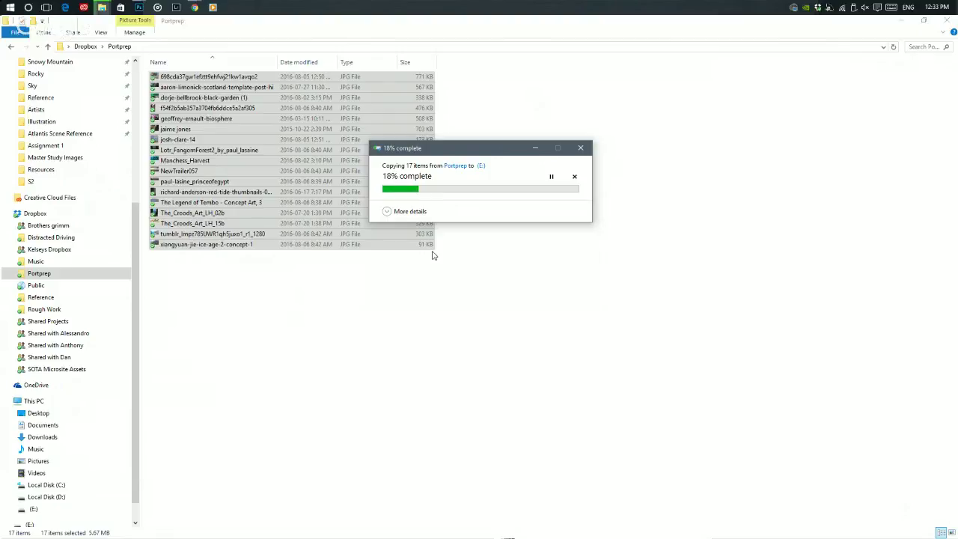
pyautogui.scroll(-1, 116, 449)
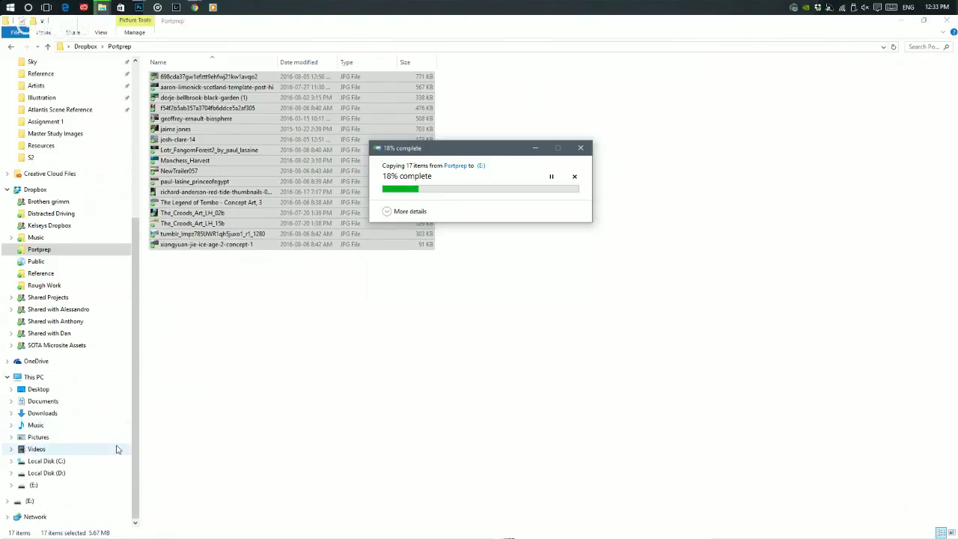
pyautogui.click(94, 485)
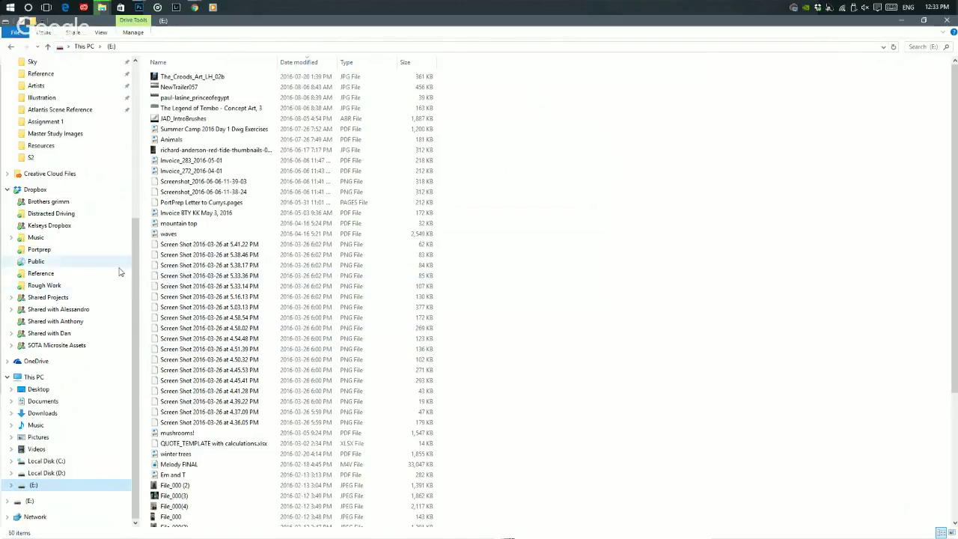
pyautogui.moveTo(98, 11)
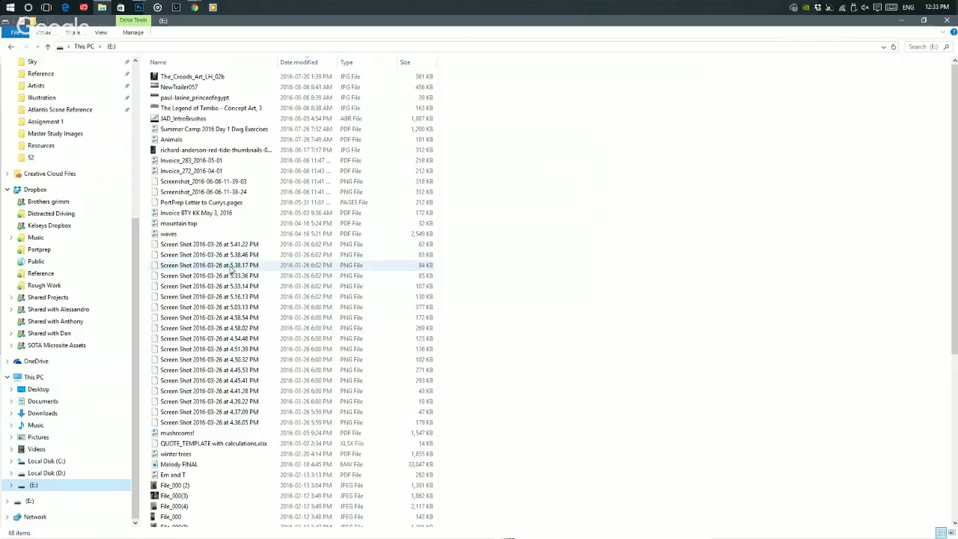
pyautogui.click(183, 76)
pyautogui.keyDown('shift'); pyautogui.click(200, 98); pyautogui.keyUp('shift')
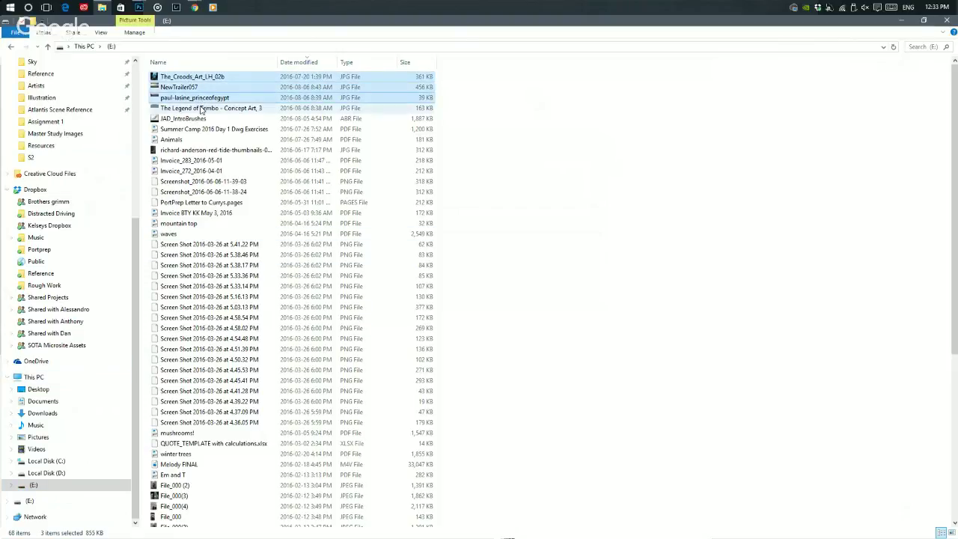
pyautogui.keyDown('shift'); pyautogui.click(200, 108); pyautogui.keyUp('shift')
pyautogui.click(500, 173)
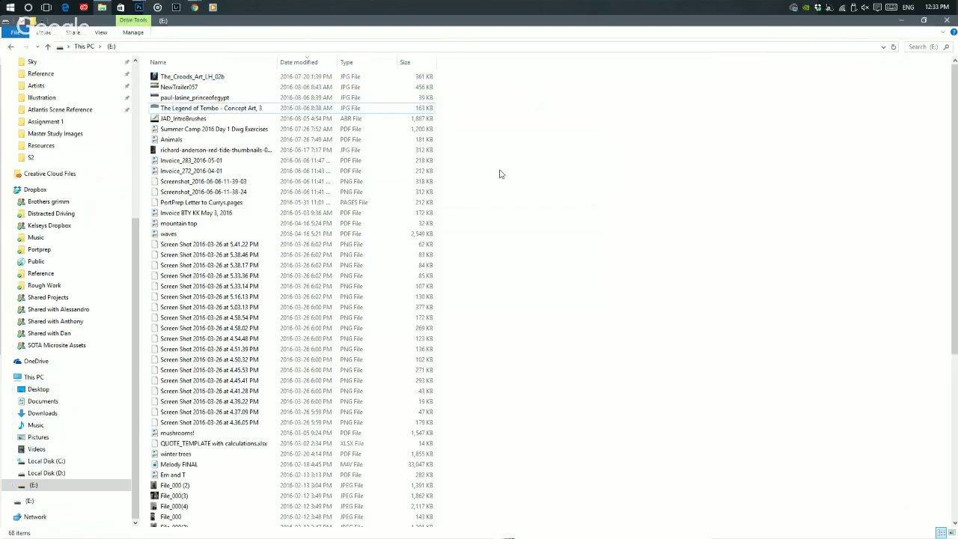
pyautogui.hotkey('ctrl', 'shift', 'n')
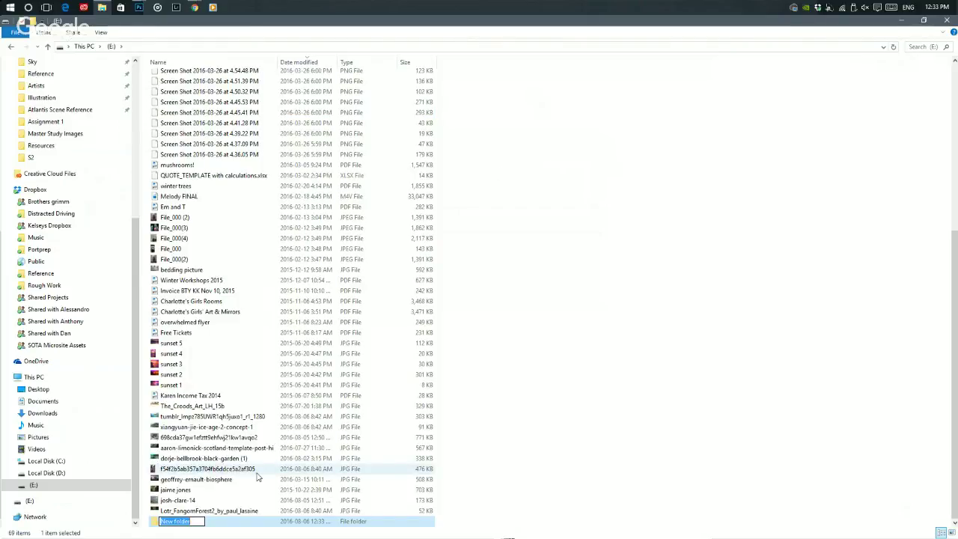
# - Name the new E: drive folder 'Master Copies'
pyautogui.write('Rfere')
pyautogui.press('BackSpace')
pyautogui.press('BackSpace')
pyautogui.press('BackSpace')
pyautogui.press('BackSpace')
pyautogui.press('BackSpace')
pyautogui.write('Mastye')
pyautogui.press('BackSpace')
pyautogui.write('er Copies')
pyautogui.press('Return')
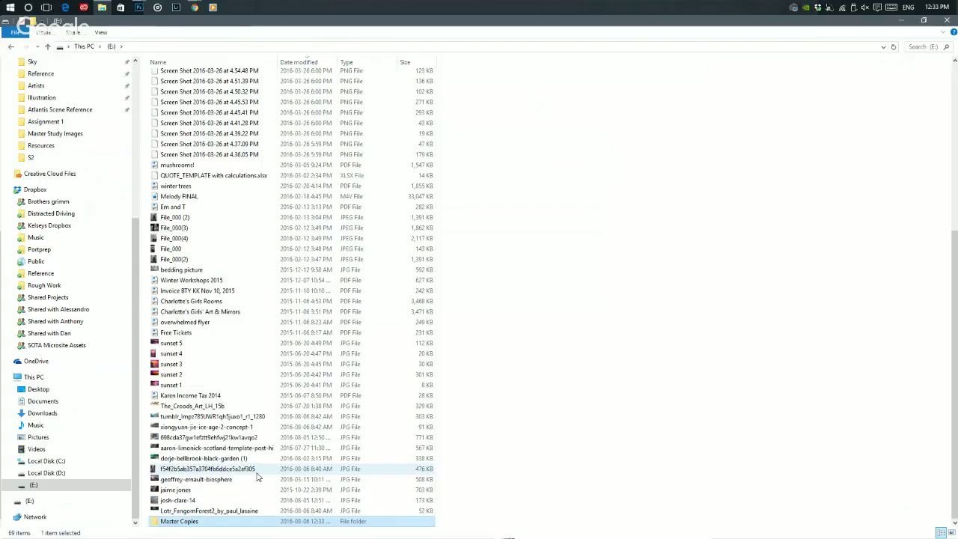
# - Select seven reference images, from geoffrey-ernault-biosphere to Lotr_FangornForest2, and drag them into Master Copies
pyautogui.click(253, 471)
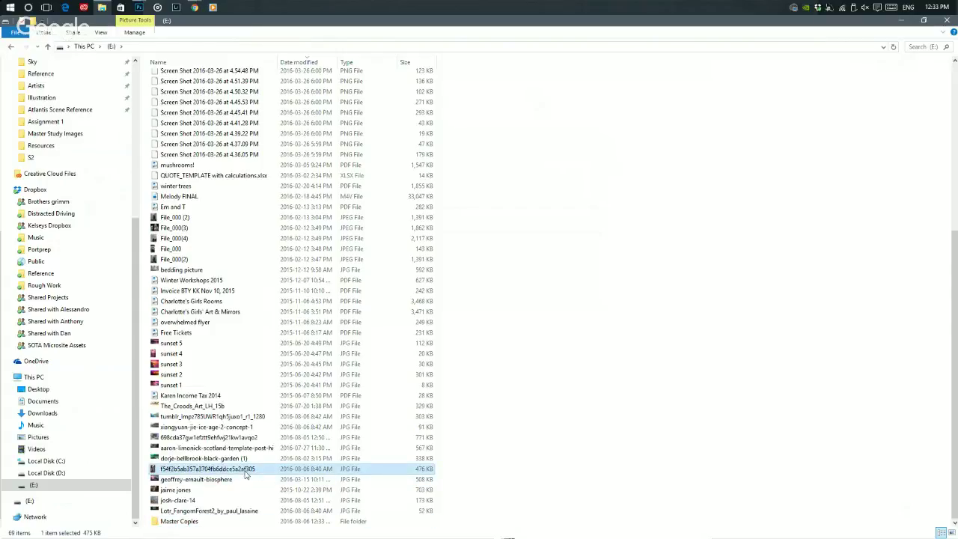
pyautogui.click(243, 480)
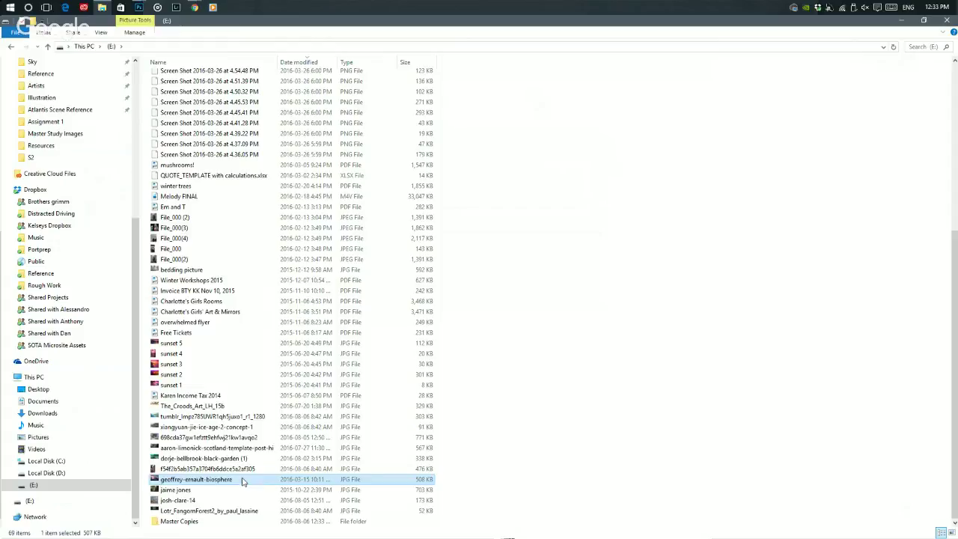
pyautogui.click(193, 459)
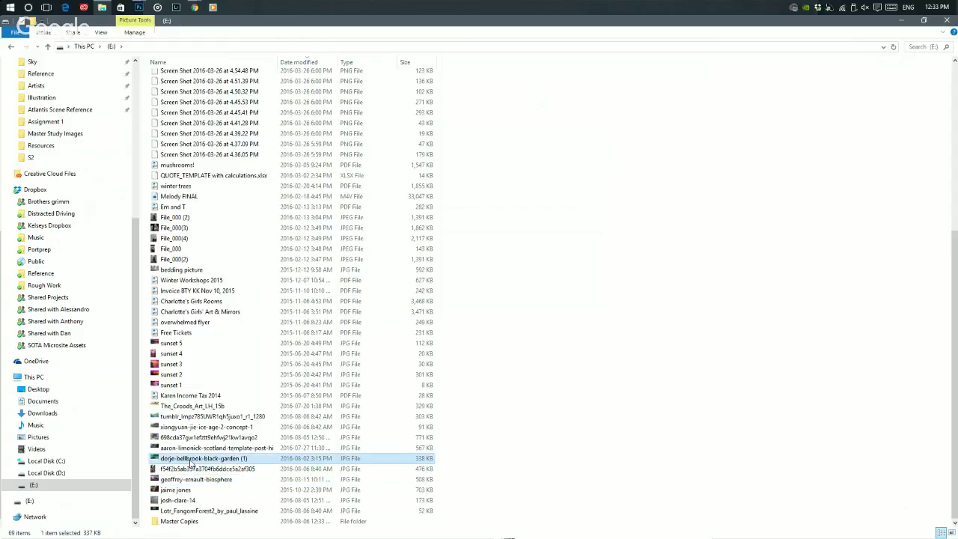
pyautogui.keyDown('shift'); pyautogui.click(203, 511); pyautogui.keyUp('shift')
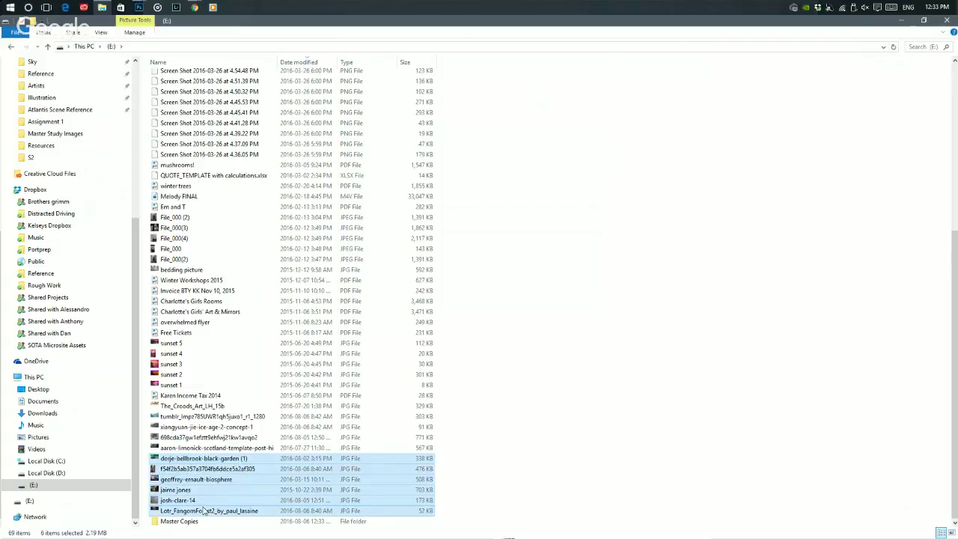
pyautogui.click(189, 448)
pyautogui.keyDown('shift'); pyautogui.click(194, 502); pyautogui.keyUp('shift')
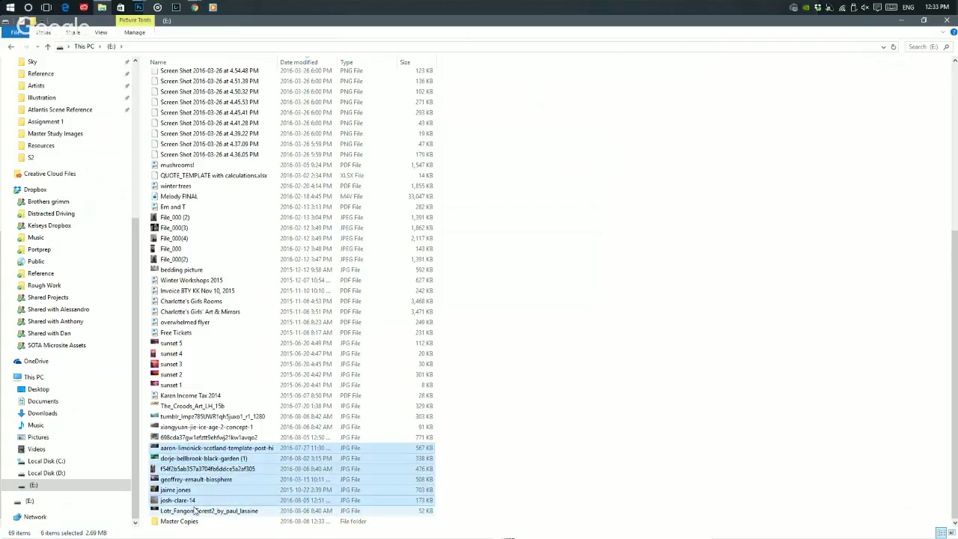
pyautogui.keyDown('shift'); pyautogui.click(194, 510); pyautogui.keyUp('shift')
pyautogui.moveTo(195, 479); pyautogui.dragTo(180, 524)
# - Preview the Brother Bear image, then move the three remaining JPGs into Master Copies
pyautogui.doubleClick(213, 417)
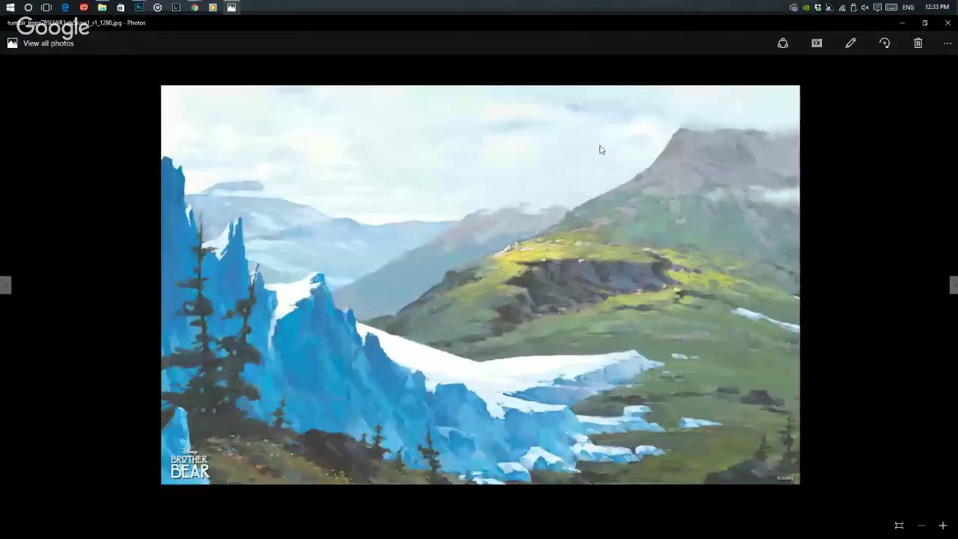
pyautogui.click(948, 23)
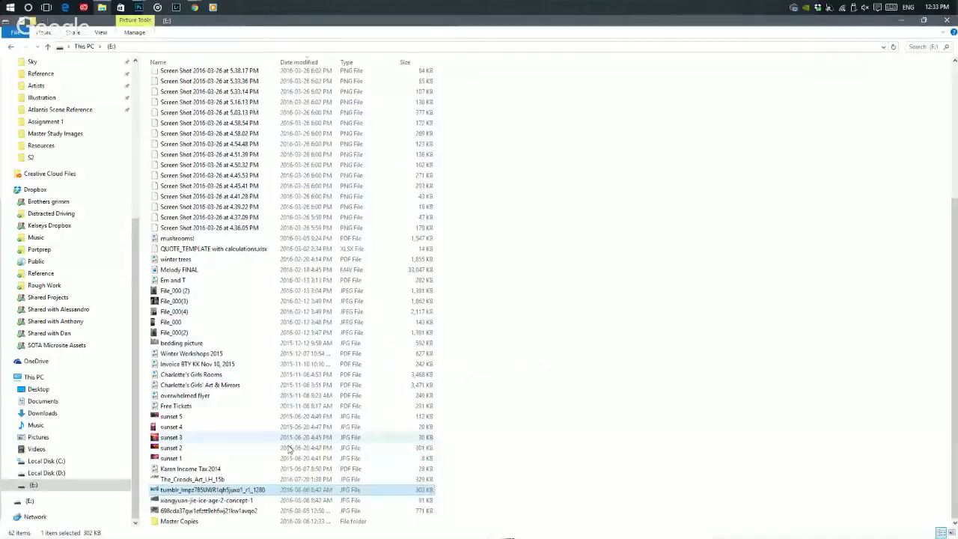
pyautogui.keyDown('shift'); pyautogui.click(228, 510); pyautogui.keyUp('shift')
pyautogui.moveTo(228, 510); pyautogui.dragTo(181, 521)
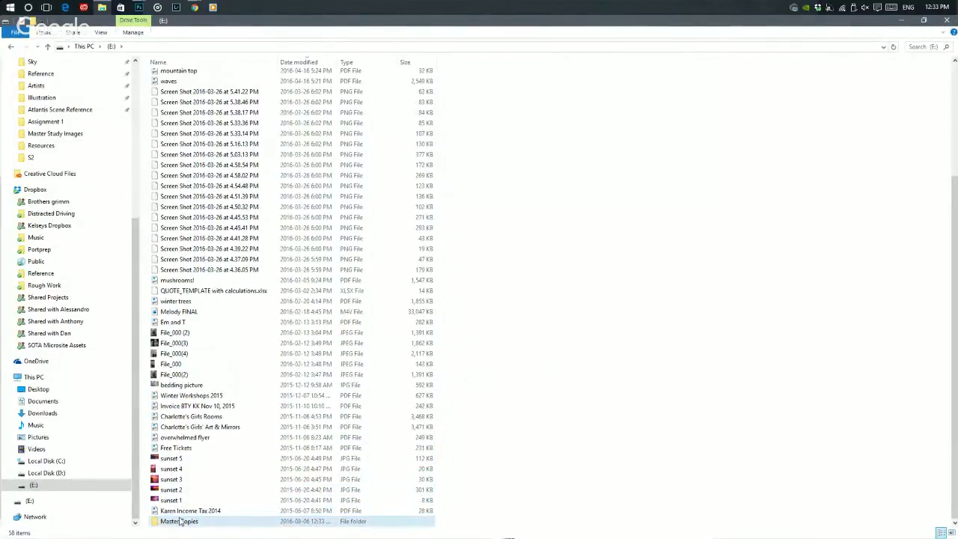
# - Move five more images, from richard-anderson red tide to The_Croods_Art_LH_02b, into Master Copies, excluding the PDFs
pyautogui.scroll(5, 180, 514)
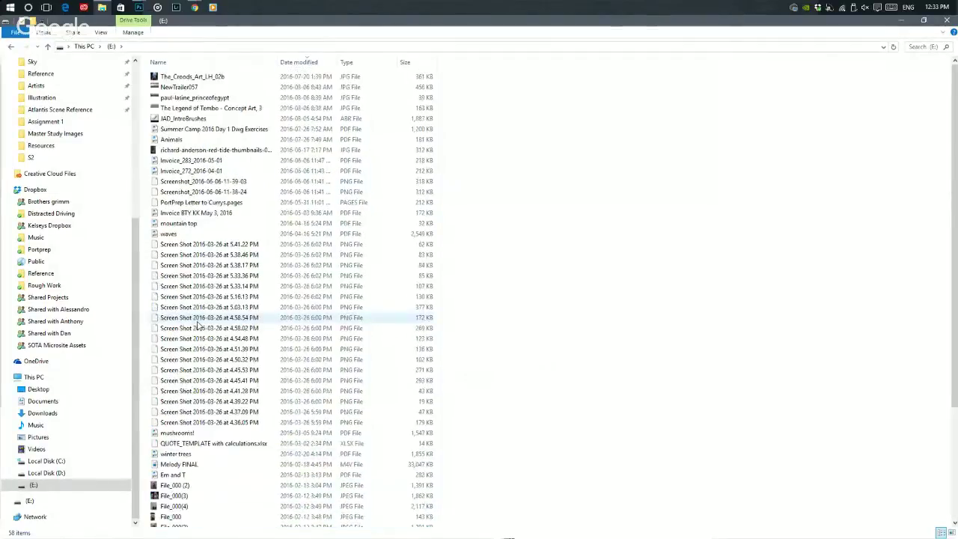
pyautogui.click(176, 487)
pyautogui.doubleClick(177, 488)
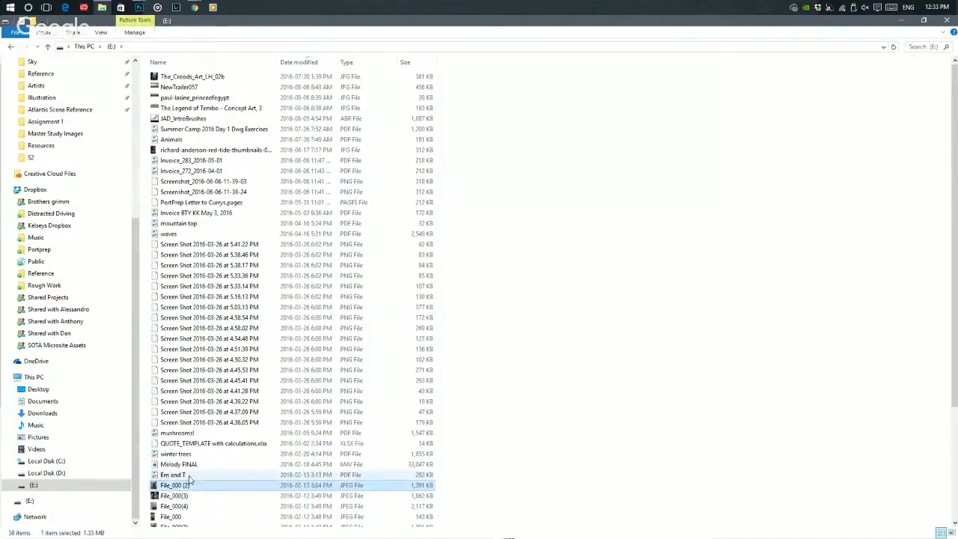
pyautogui.click(501, 326)
pyautogui.scroll(-1, 239, 277)
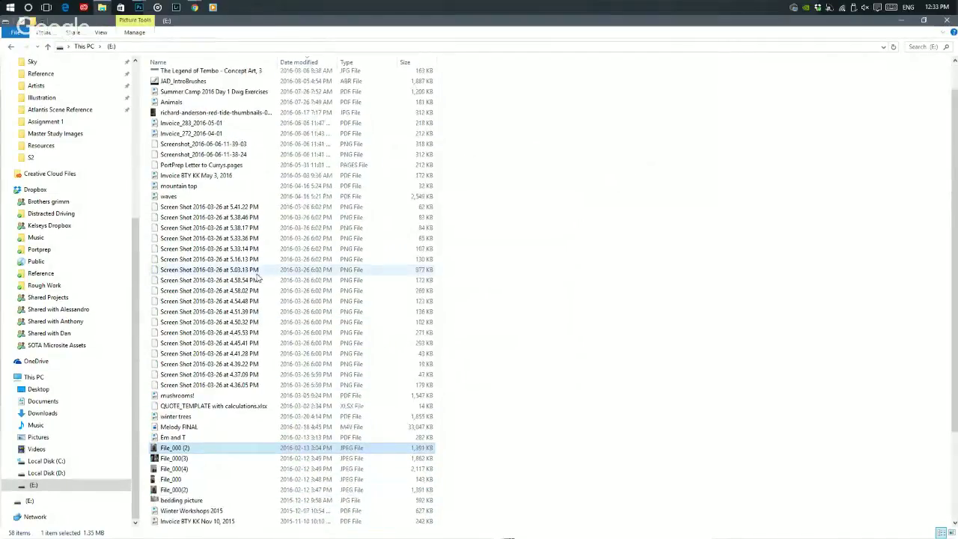
pyautogui.click(193, 114)
pyautogui.scroll(1, 192, 120)
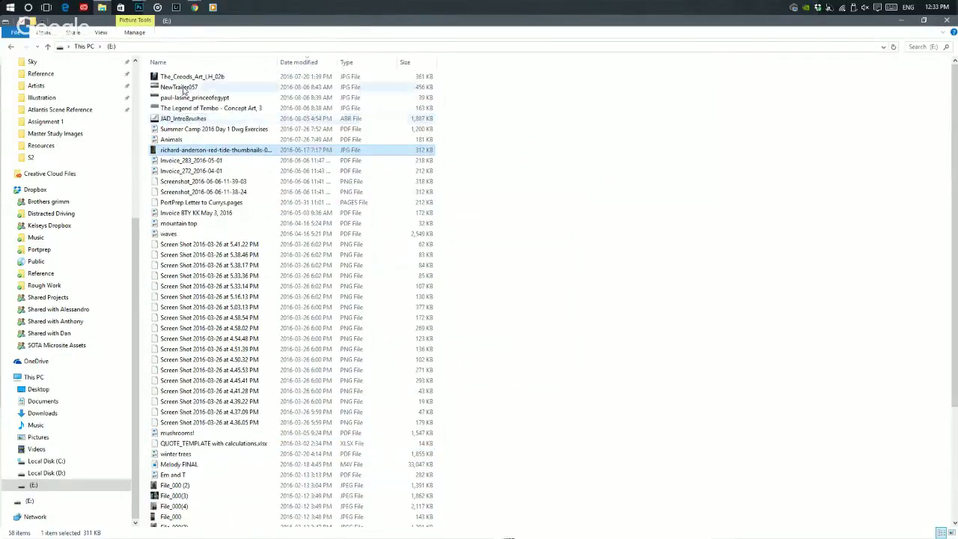
pyautogui.keyDown('shift'); pyautogui.click(180, 77); pyautogui.keyUp('shift')
pyautogui.keyDown('ctrl'); pyautogui.click(182, 118); pyautogui.keyUp('ctrl')
pyautogui.keyDown('ctrl'); pyautogui.click(181, 129); pyautogui.keyUp('ctrl')
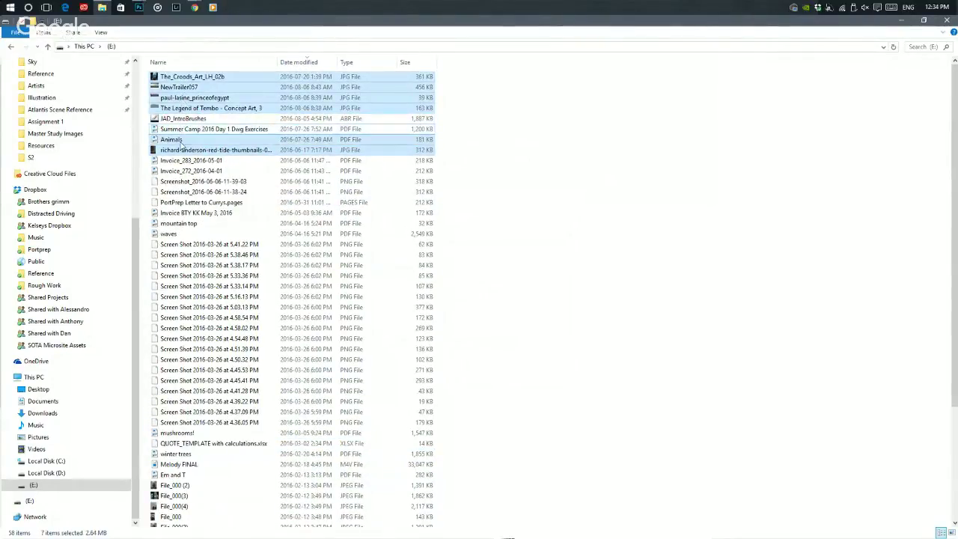
pyautogui.keyDown('ctrl'); pyautogui.click(176, 139); pyautogui.keyUp('ctrl')
pyautogui.moveTo(190, 102); pyautogui.dragTo(176, 523)
# - Safely eject the E: drive and return to the other windows
pyautogui.rightClick(87, 485)
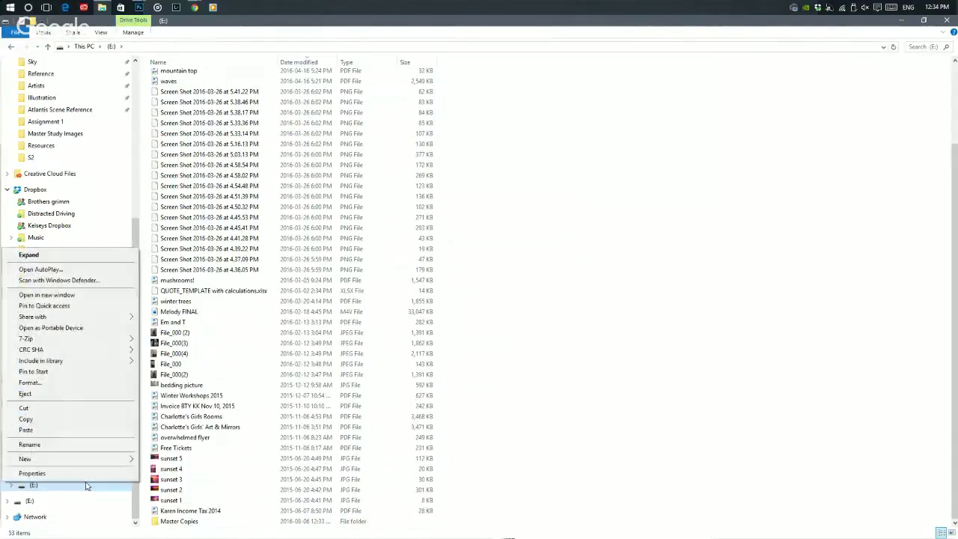
pyautogui.click(31, 396)
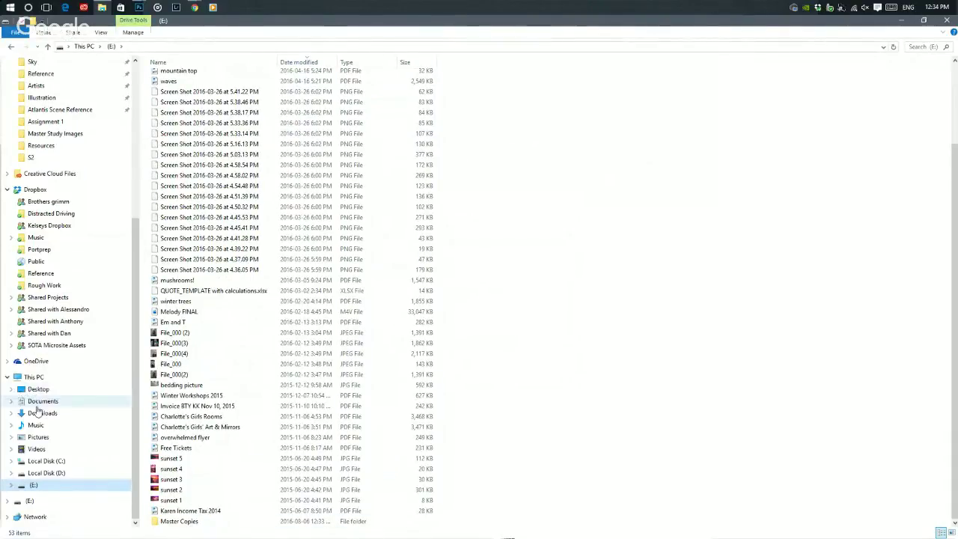
pyautogui.hotkey('alt', 'Tab')
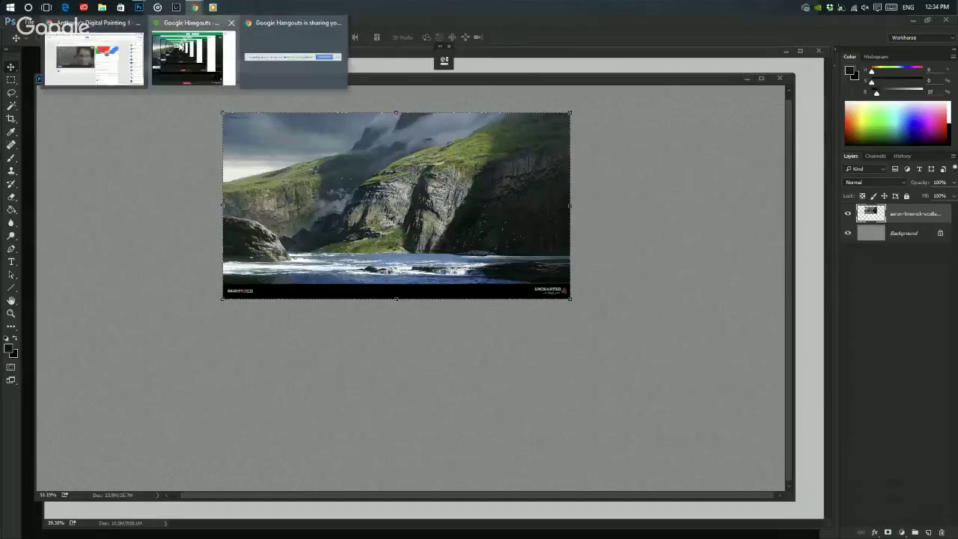
# - Minimize the Hangouts window and search Google for 'dropbox' in a new Chrome tab
pyautogui.click(193, 55)
pyautogui.click(799, 22)
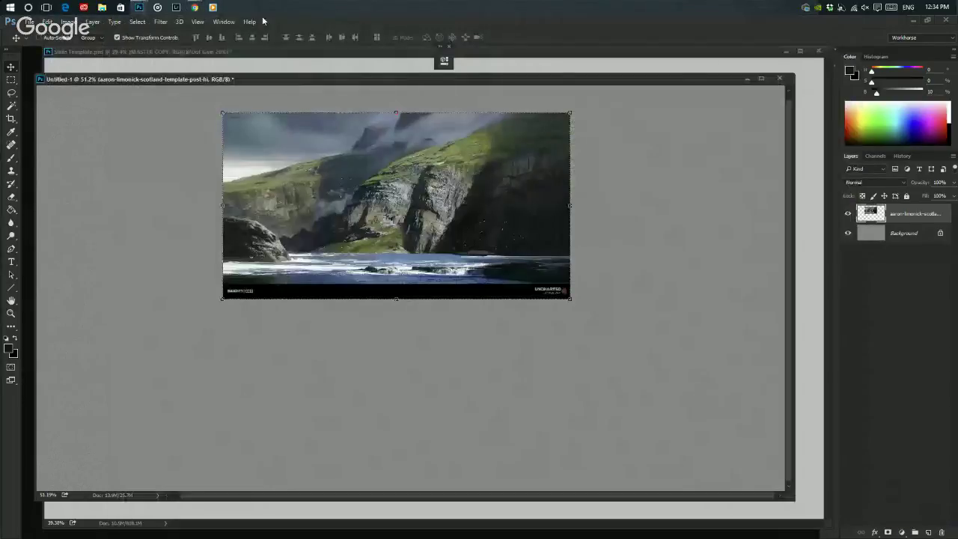
pyautogui.moveTo(193, 6)
pyautogui.click(93, 57)
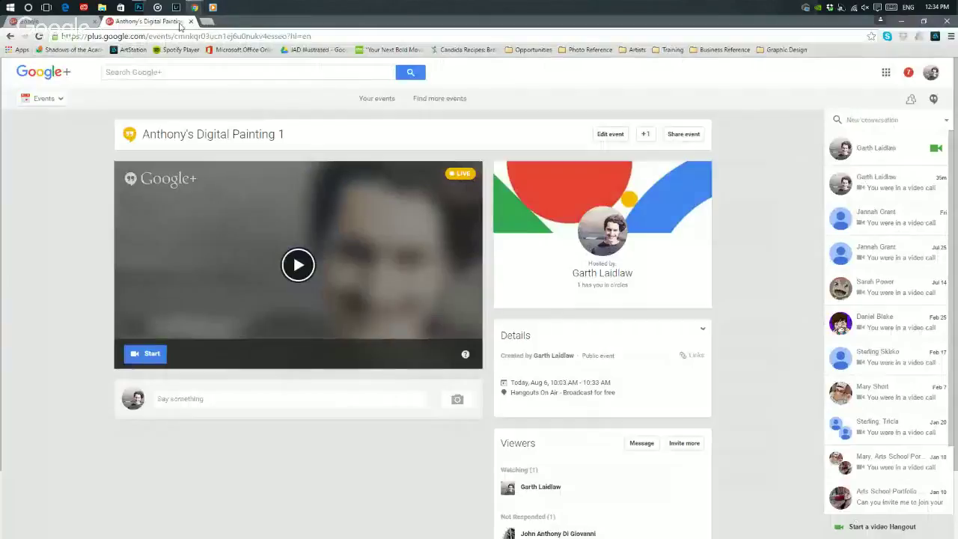
pyautogui.click(208, 22)
pyautogui.write('dropbox')
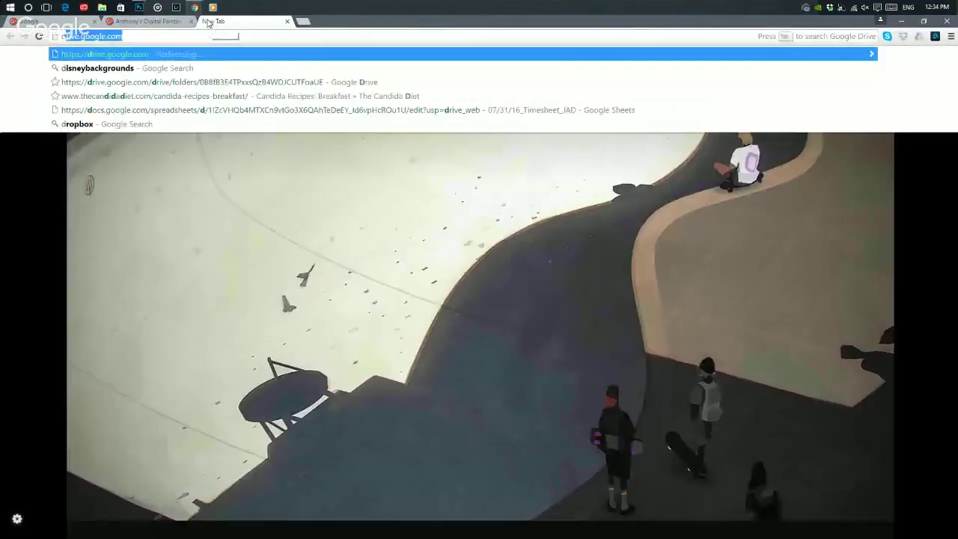
pyautogui.press('Return')
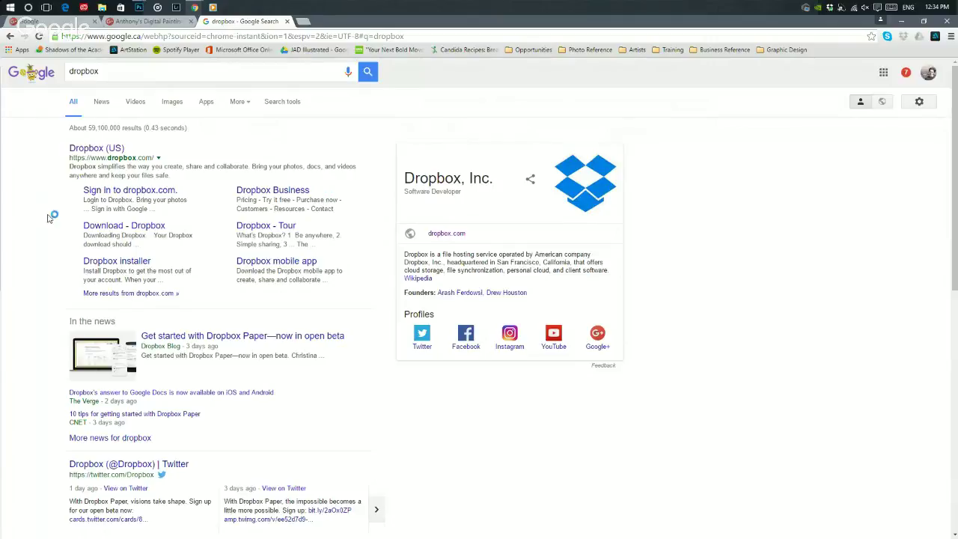
# - Go to the Dropbox website and bring up sharing options for the Portprep folder
pyautogui.click(96, 149)
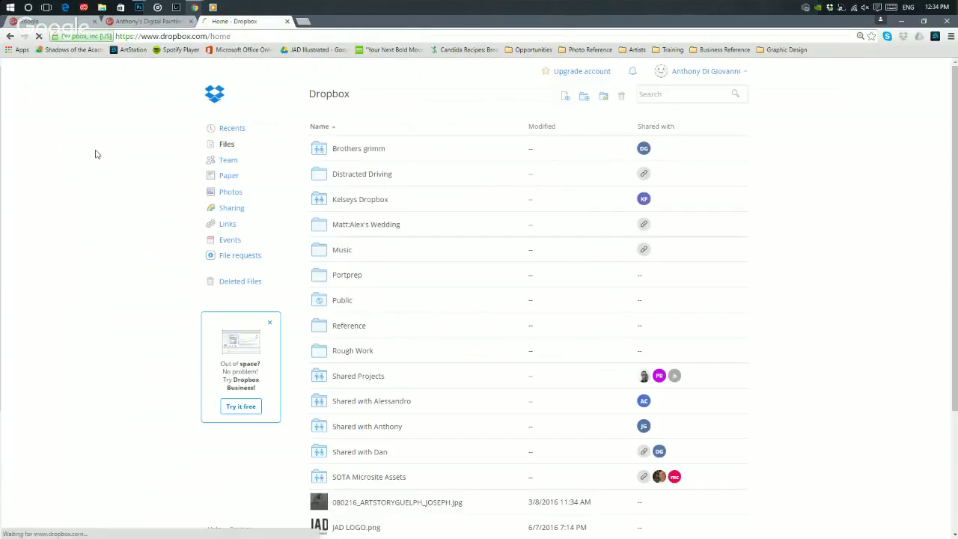
pyautogui.scroll(-2, 443, 150)
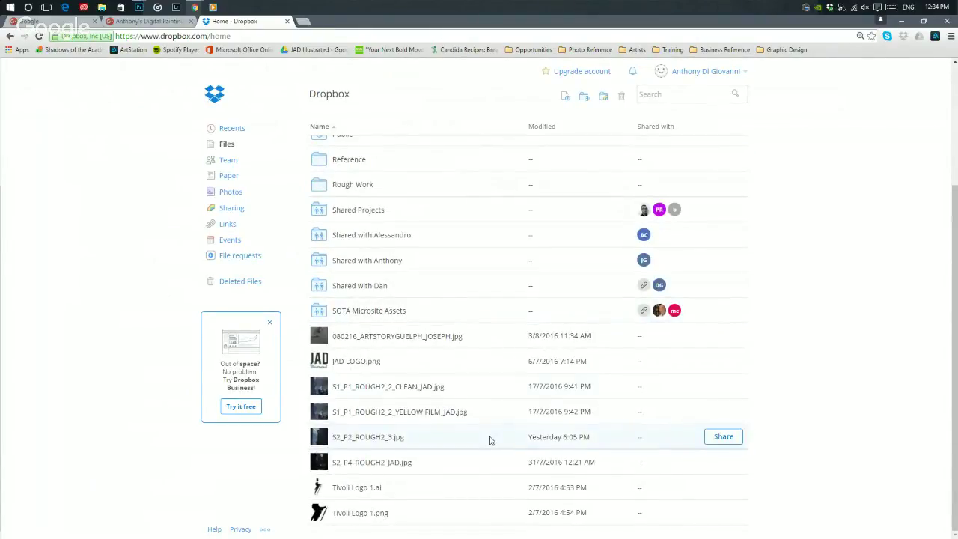
pyautogui.scroll(2, 384, 397)
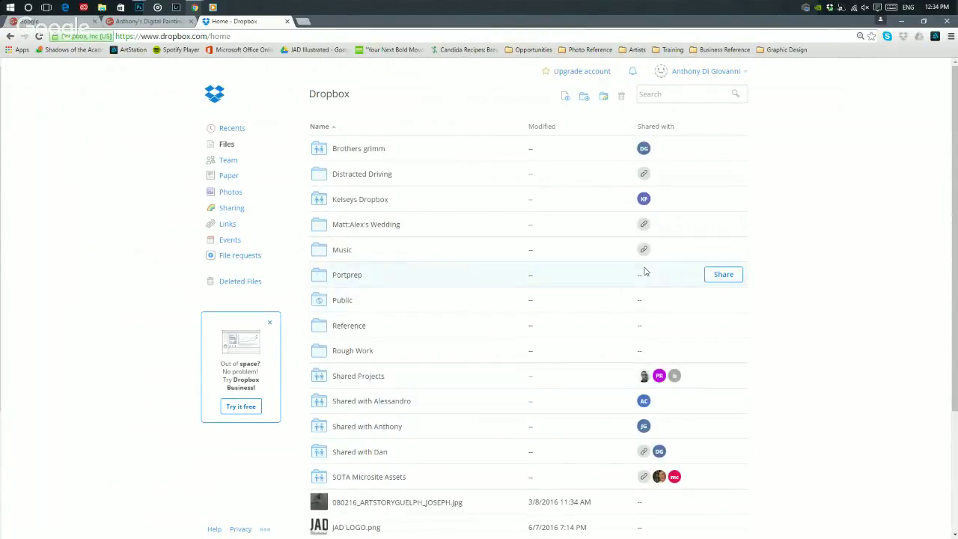
pyautogui.click(717, 275)
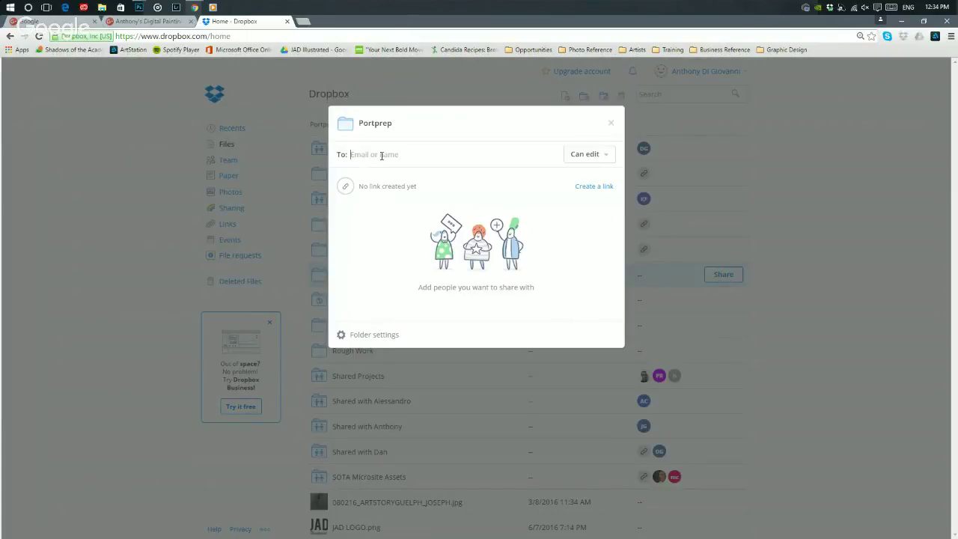
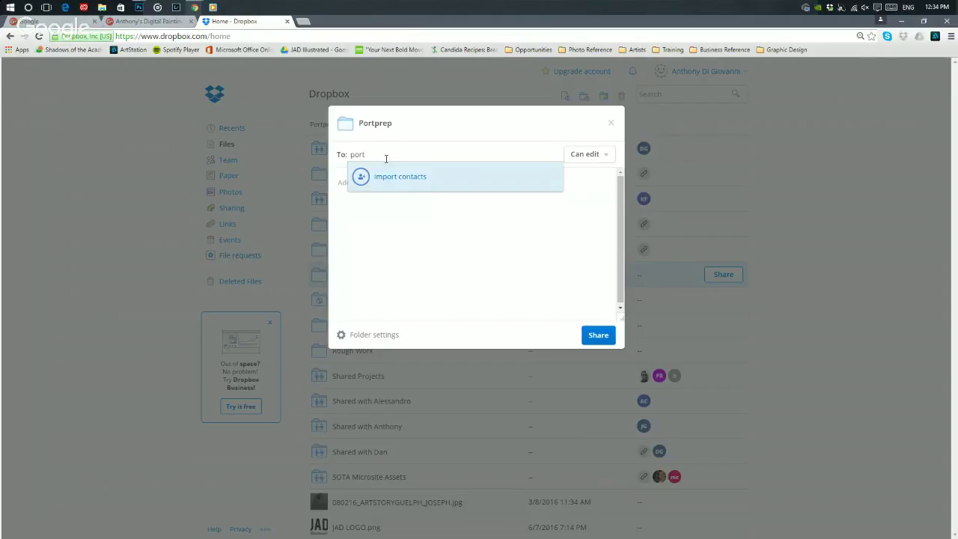
# - Share Portprep with the recipient's Gmail address and the message 'Master Copies'
pyautogui.click(399, 176)
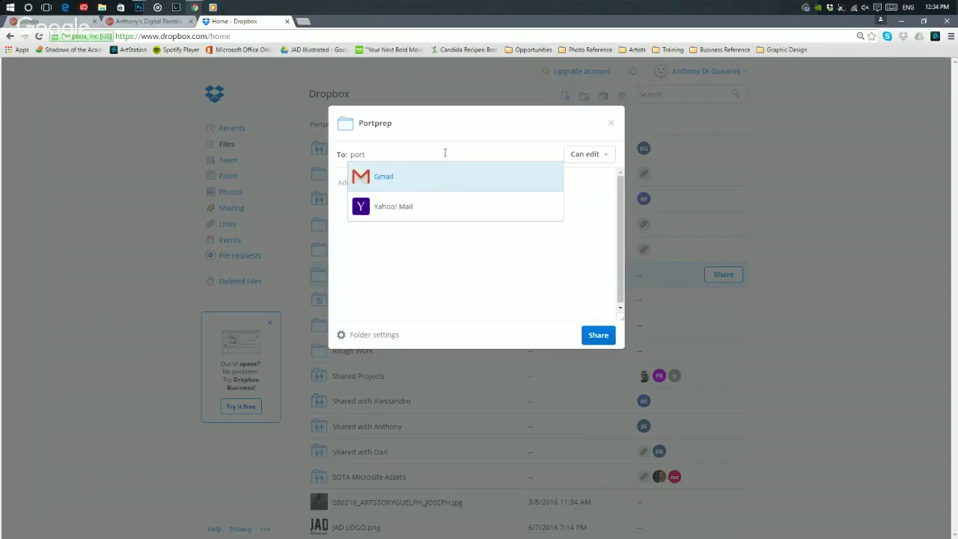
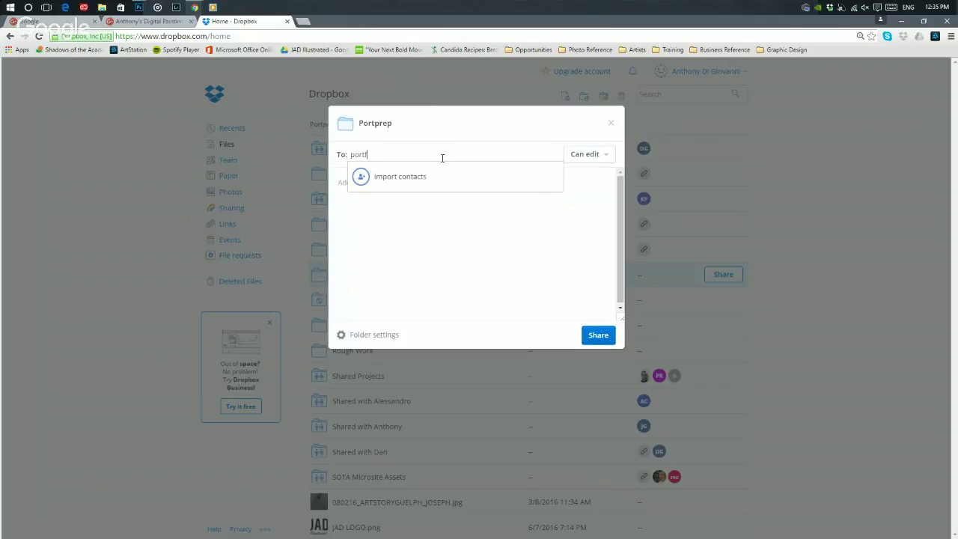
pyautogui.press('Return')
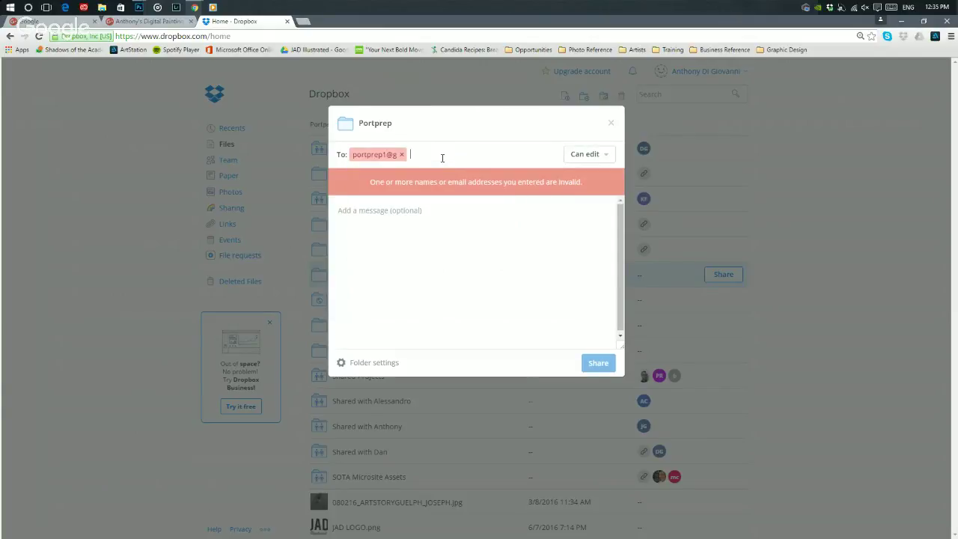
pyautogui.press('BackSpace')
pyautogui.press('BackSpace')
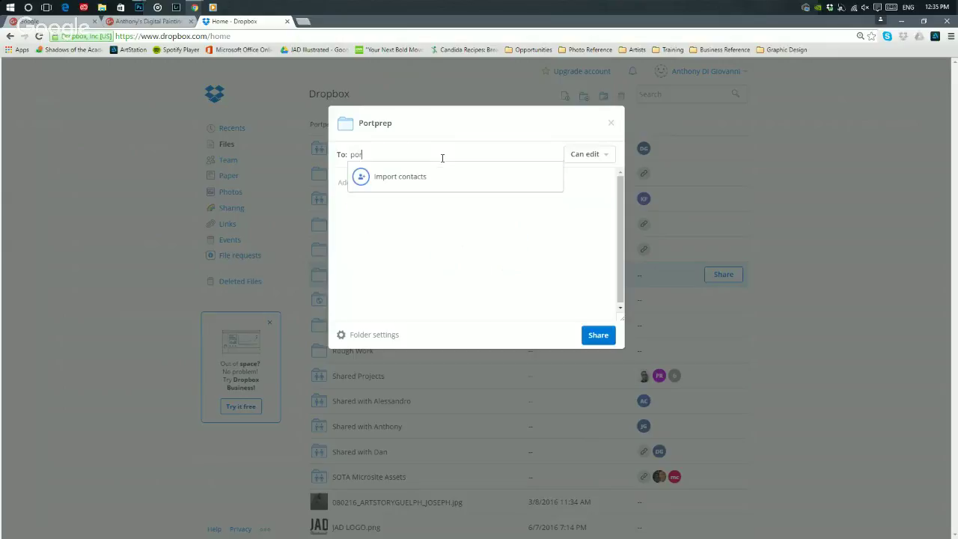
pyautogui.click(586, 214)
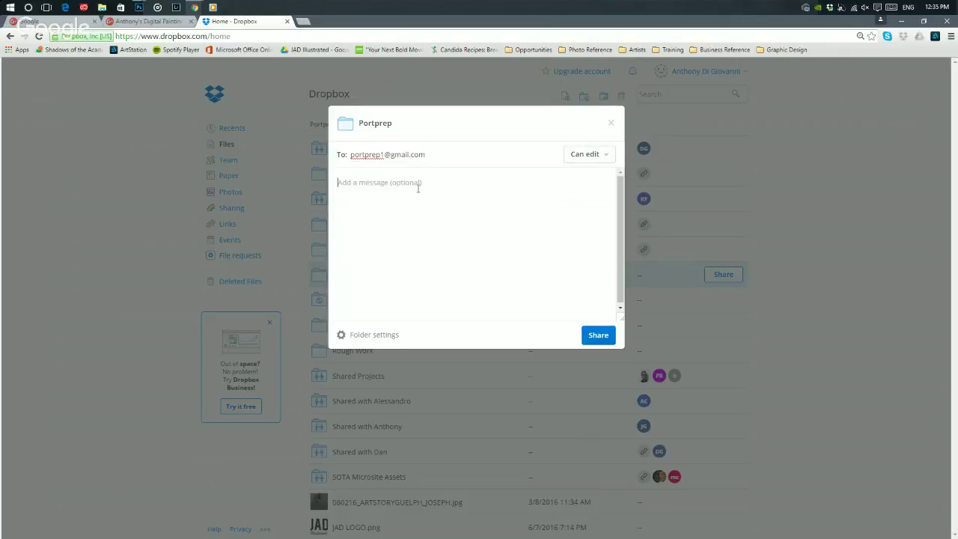
pyautogui.write('Master Copies')
pyautogui.click(595, 338)
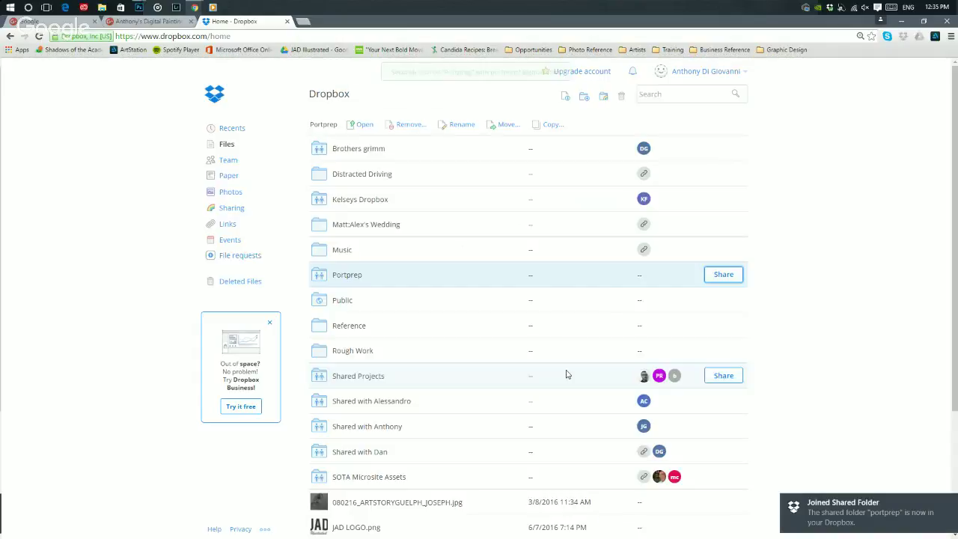
# - Close Chrome, bring Slide Template.psd forward, and expand the MASTER COPY layer group
pyautogui.click(941, 27)
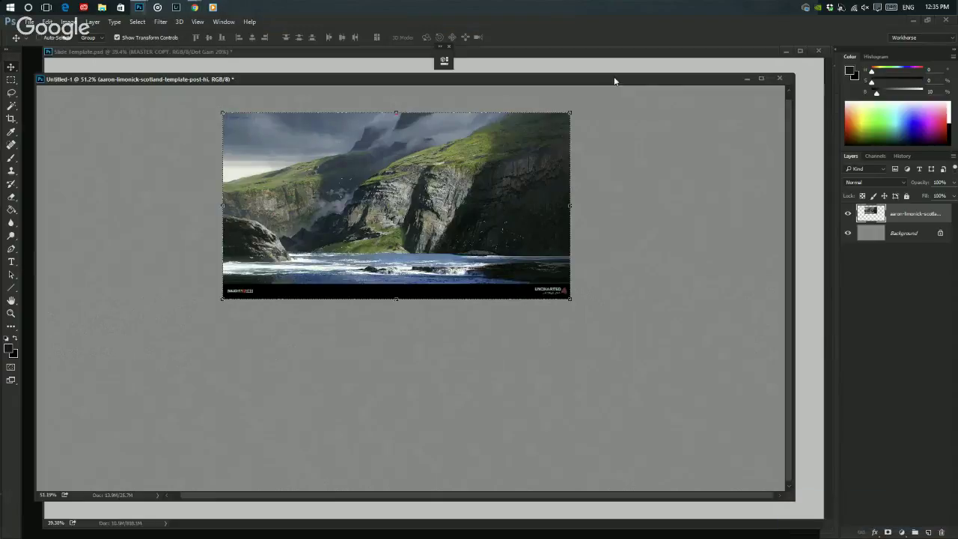
pyautogui.hotkey('ctrl', 'Tab')
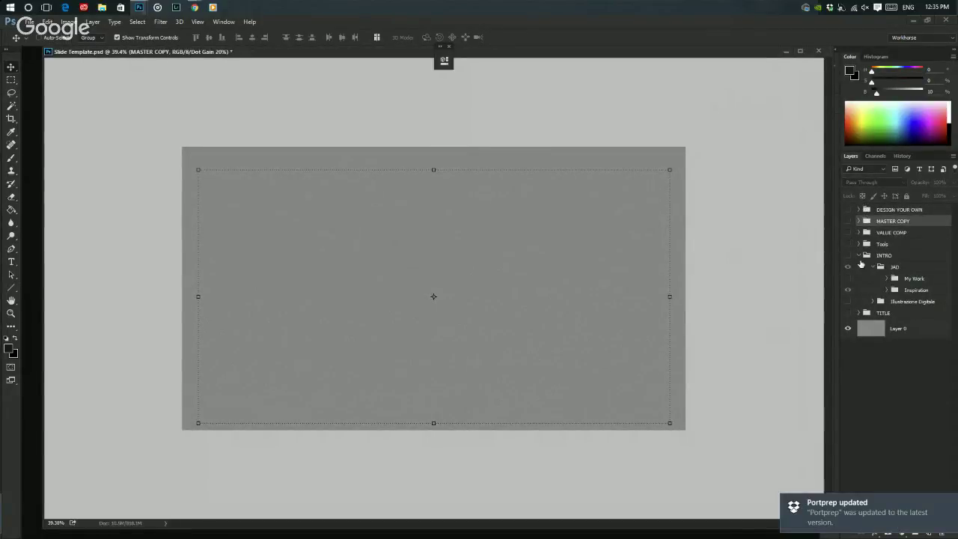
pyautogui.click(860, 256)
pyautogui.click(859, 233)
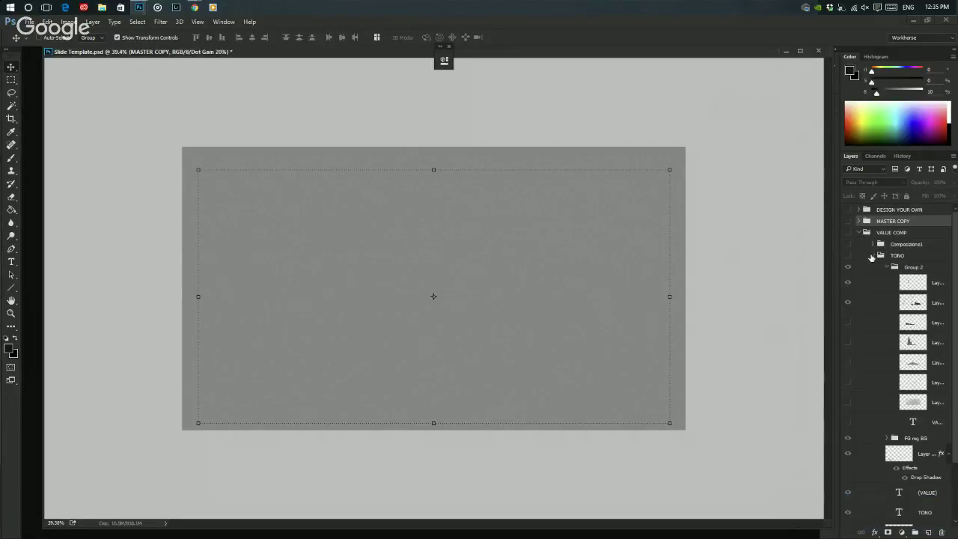
pyautogui.click(883, 270)
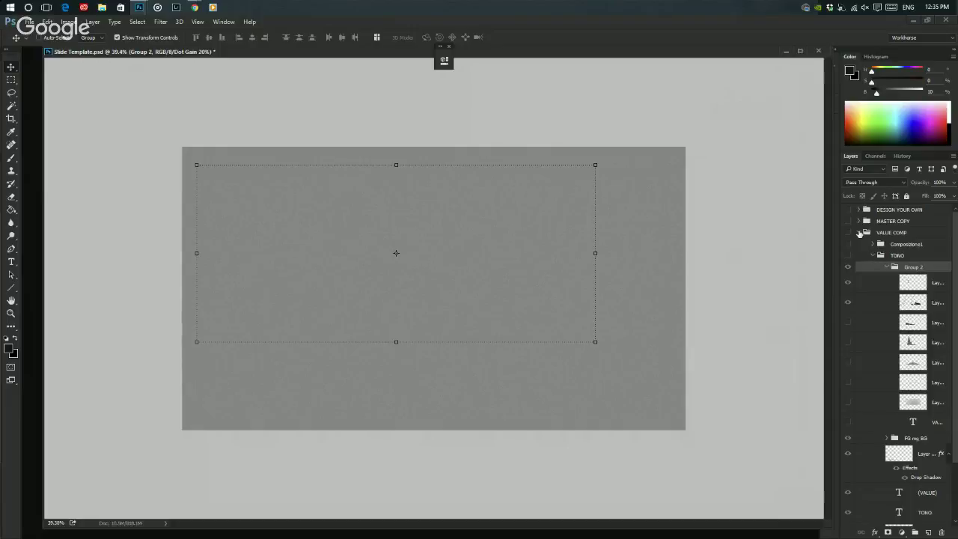
pyautogui.click(859, 233)
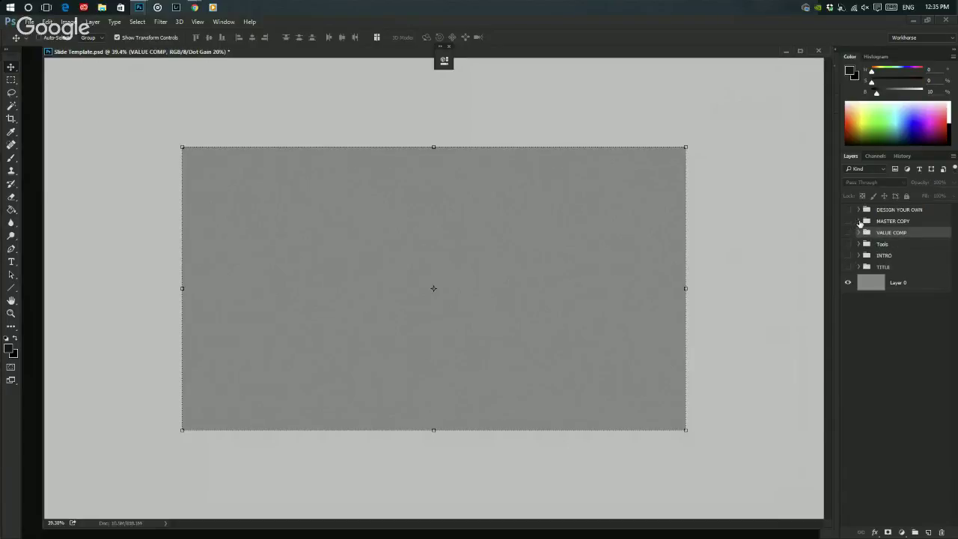
pyautogui.click(858, 222)
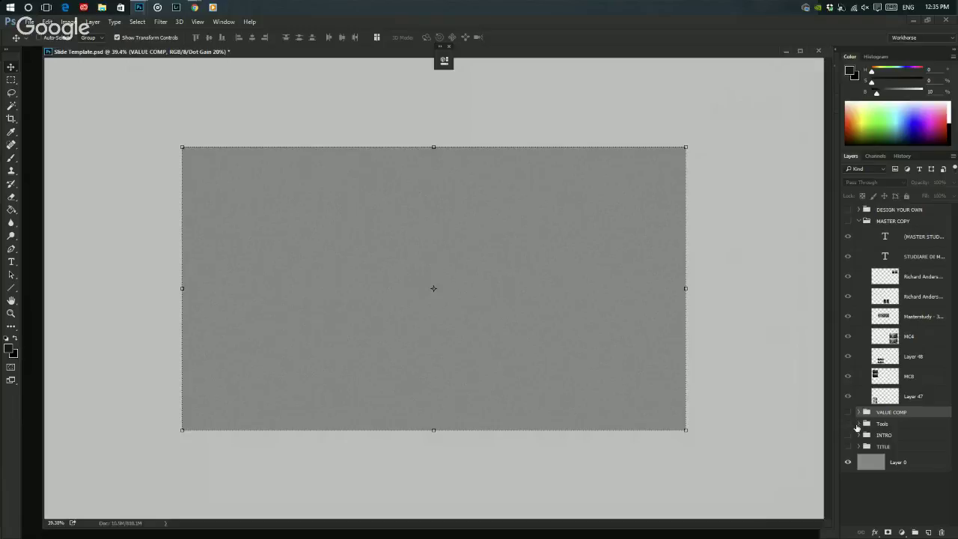
# - Expand the Tools group, browse Example 2, and turn on the Tools group's visibility
pyautogui.click(859, 425)
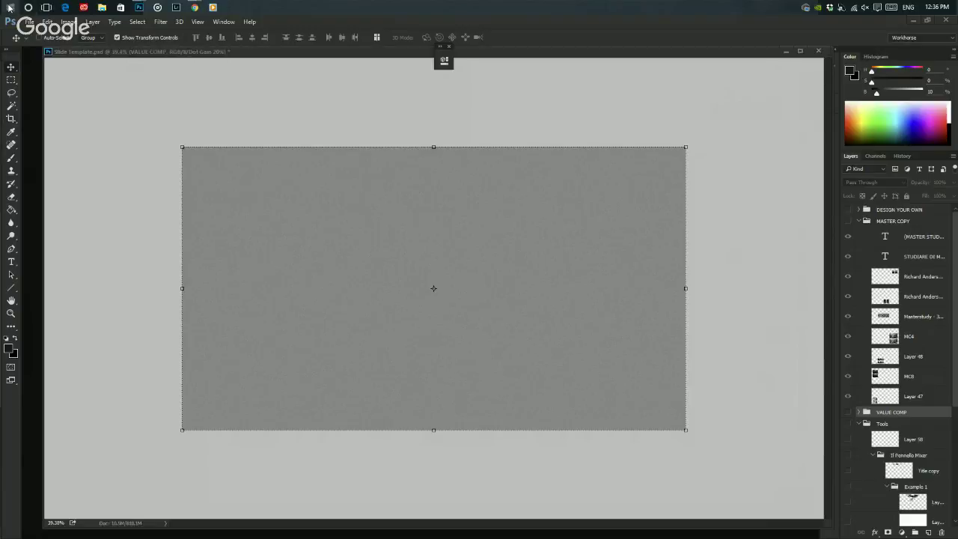
pyautogui.moveTo(202, 7)
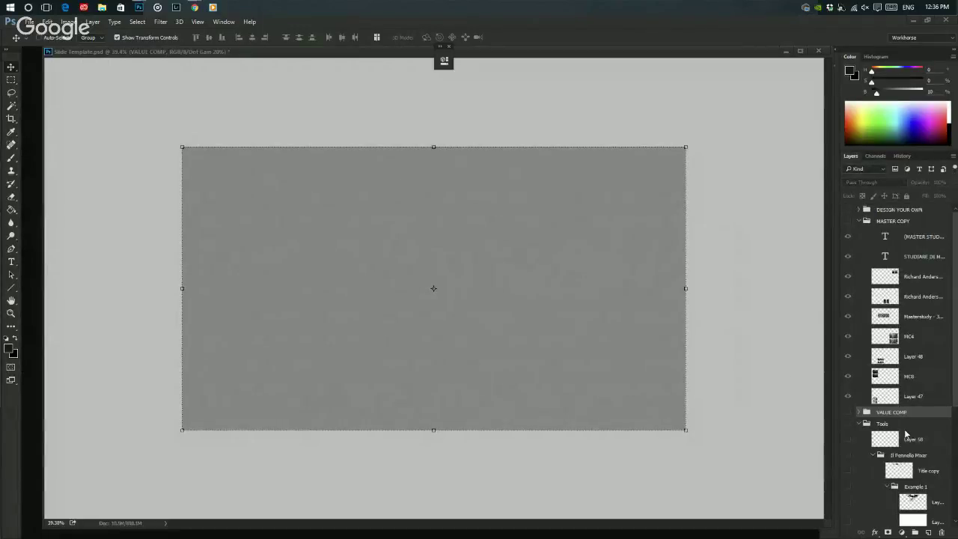
pyautogui.scroll(-5, 906, 433)
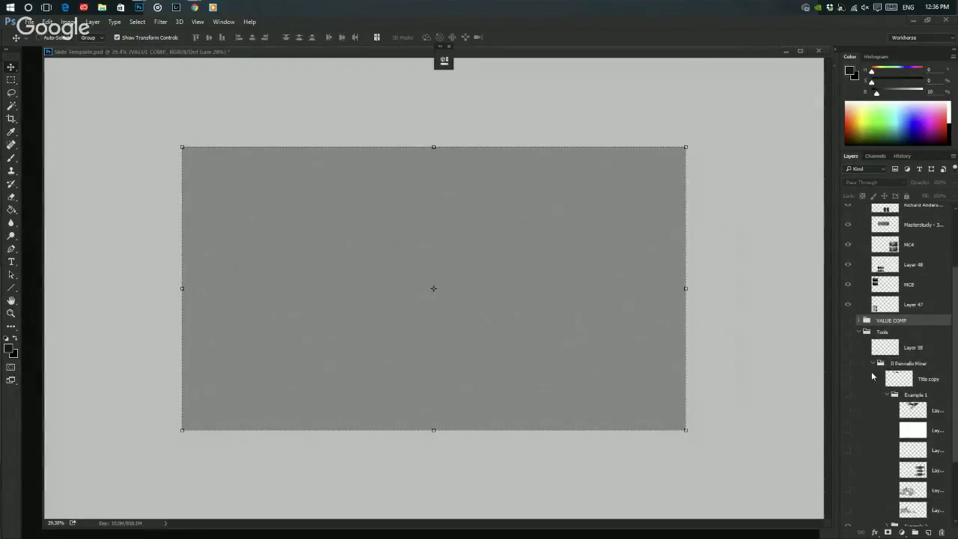
pyautogui.scroll(-3, 876, 380)
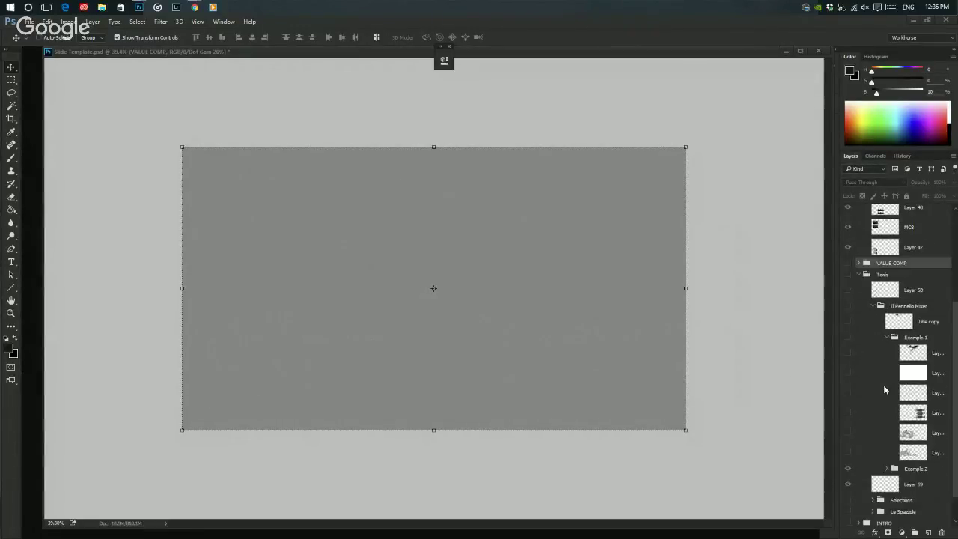
pyautogui.click(885, 338)
pyautogui.click(887, 434)
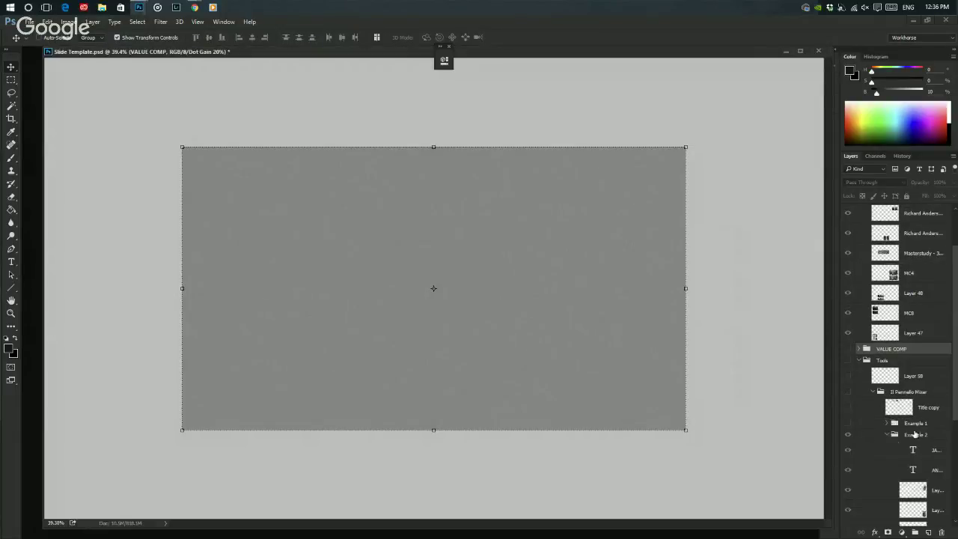
pyautogui.scroll(-2, 915, 432)
pyautogui.click(848, 329)
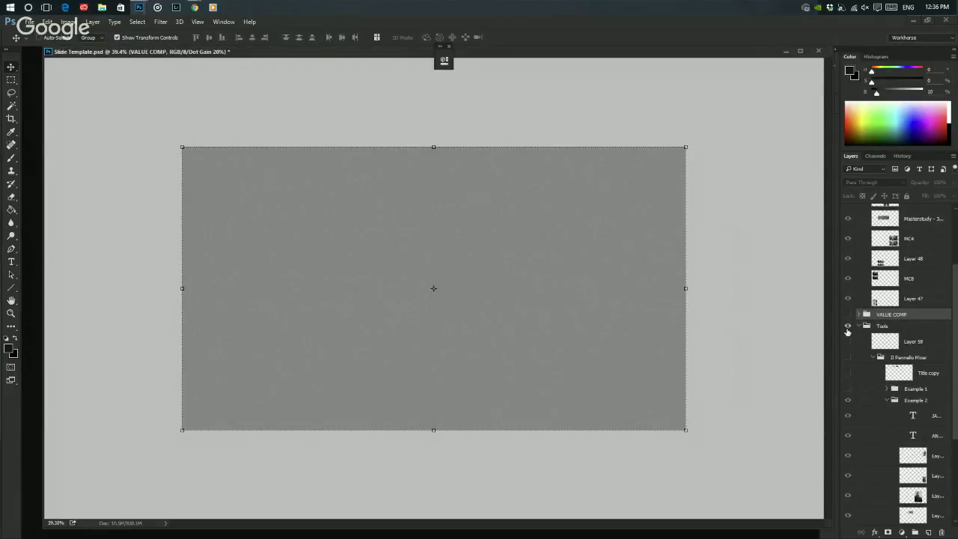
pyautogui.click(886, 401)
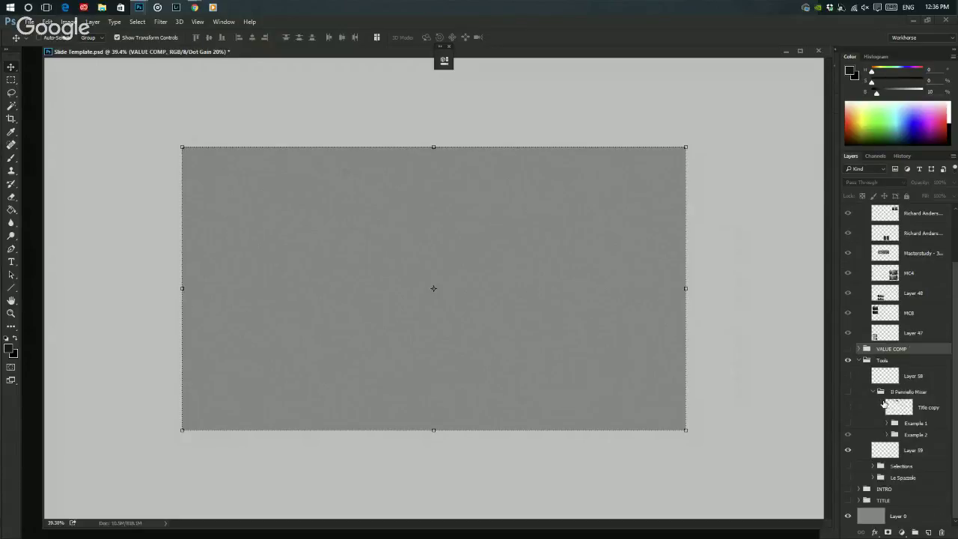
# - Hide Layer 59 and show Il Pennello Mixer, leaving the IL PENNELLO 'MIXER' title hidden
pyautogui.click(847, 450)
pyautogui.click(847, 435)
pyautogui.click(847, 436)
pyautogui.click(847, 408)
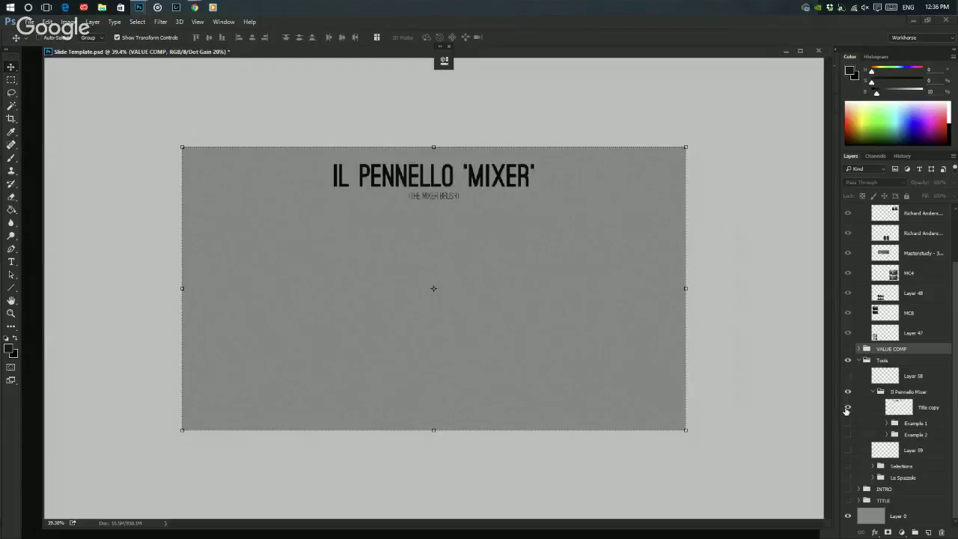
pyautogui.click(847, 407)
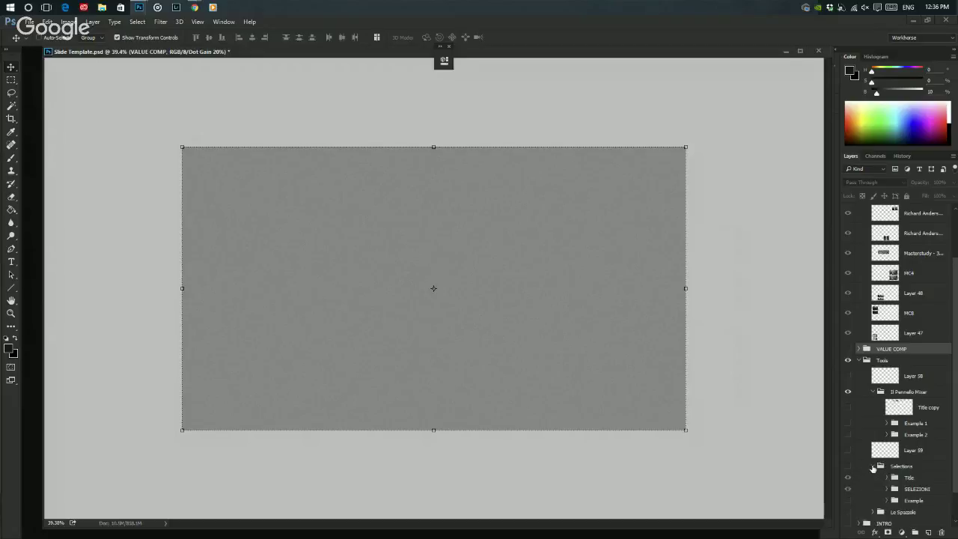
# - Expand the Selections group and show its example images and SELEZIONI title
pyautogui.click(871, 466)
pyautogui.click(847, 431)
pyautogui.click(847, 465)
pyautogui.click(847, 454)
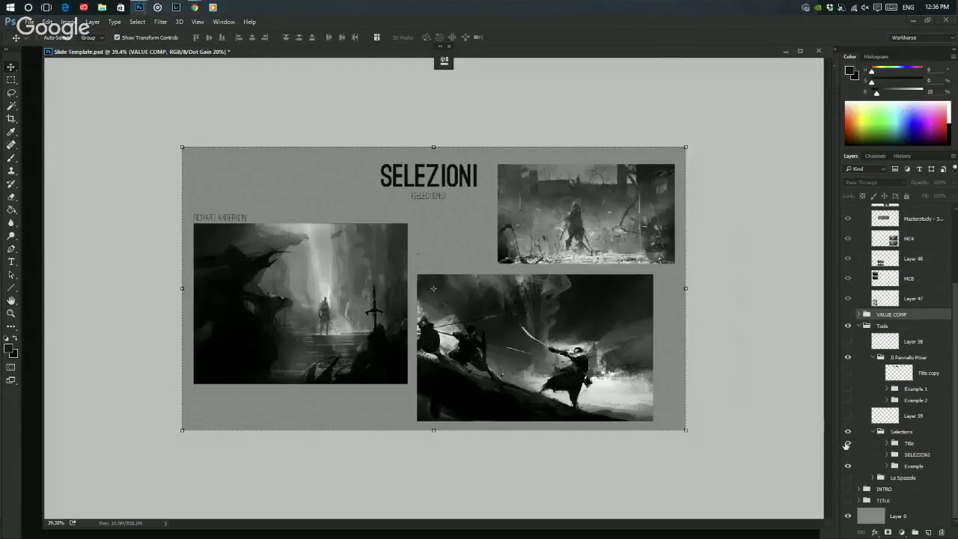
pyautogui.click(848, 443)
pyautogui.click(847, 443)
# - Turn off Proof Colors and present the recentred slide in full-screen mode
pyautogui.hotkey('ctrl', 'y')
pyautogui.press('f')
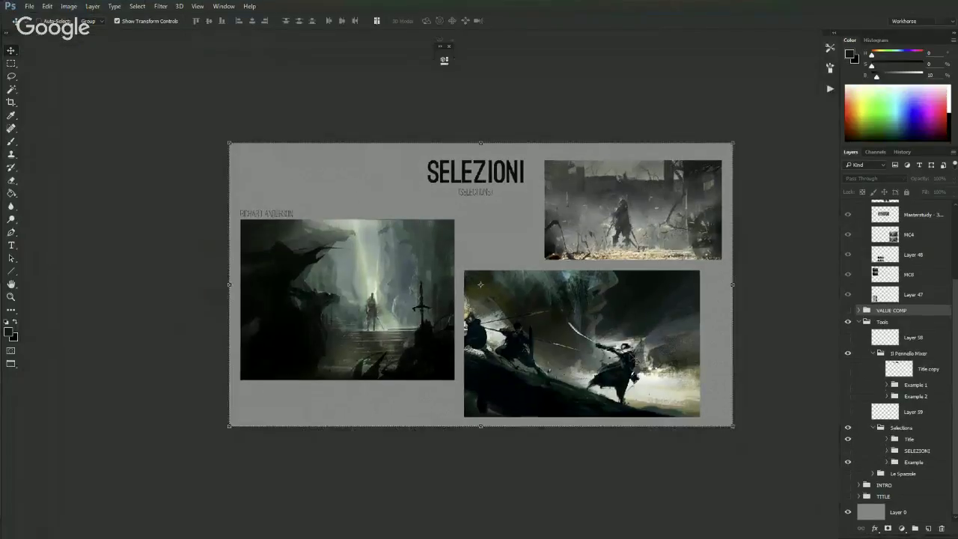
pyautogui.scroll(3, 639, 362)
pyautogui.moveTo(577, 314); pyautogui.dragTo(612, 350)
pyautogui.press('f')
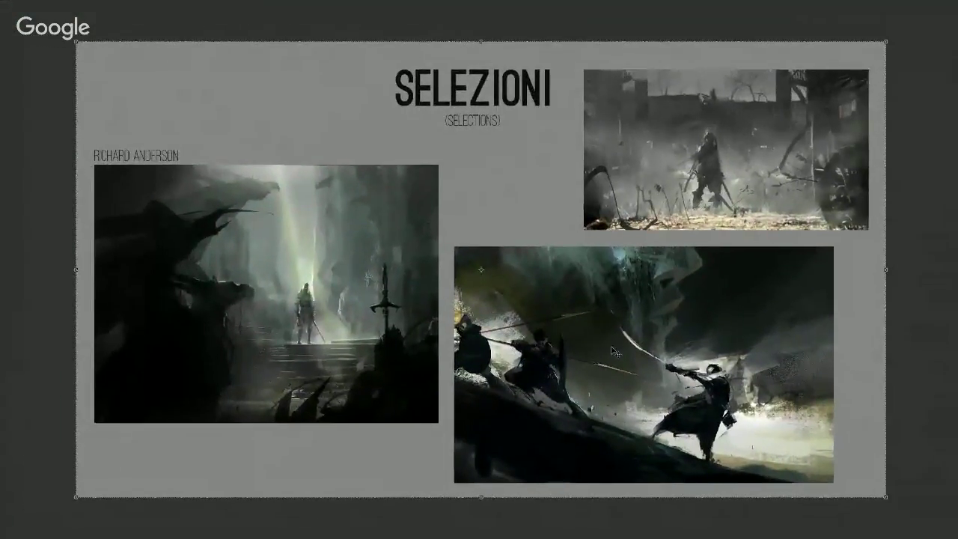
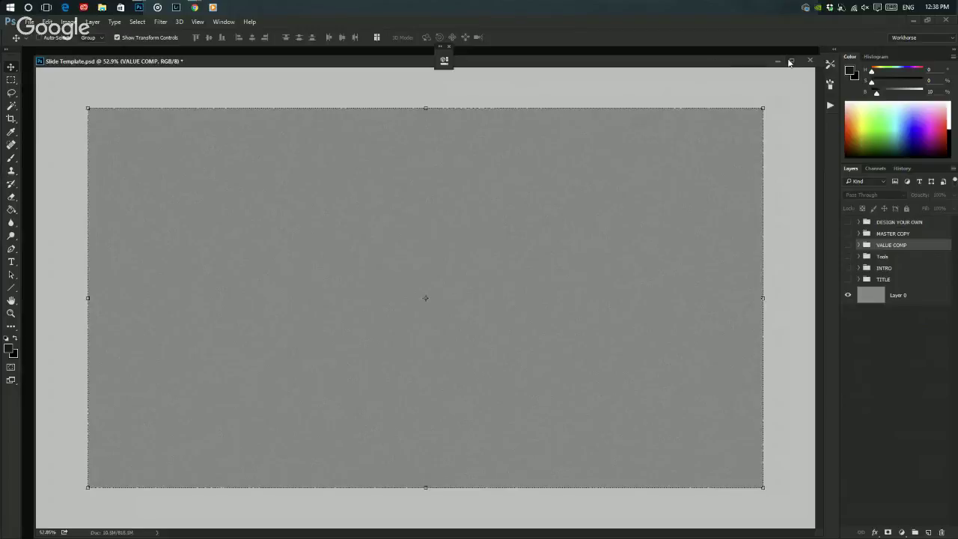
# - Reposition and maximize the Slide Template document window
pyautogui.moveTo(766, 58); pyautogui.dragTo(744, 58)
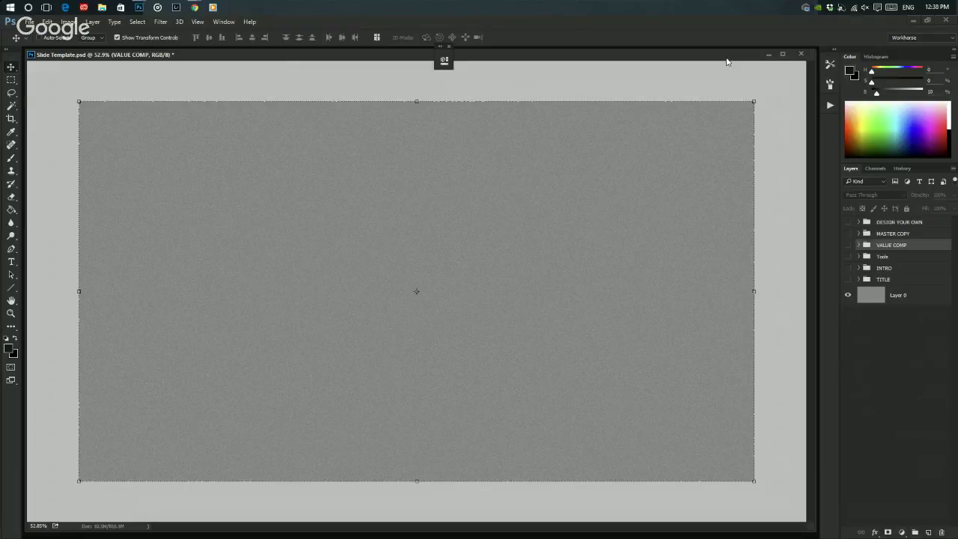
pyautogui.hotkey('ctrl', '0')
pyautogui.press('f')
pyautogui.press('f')
pyautogui.press('f')
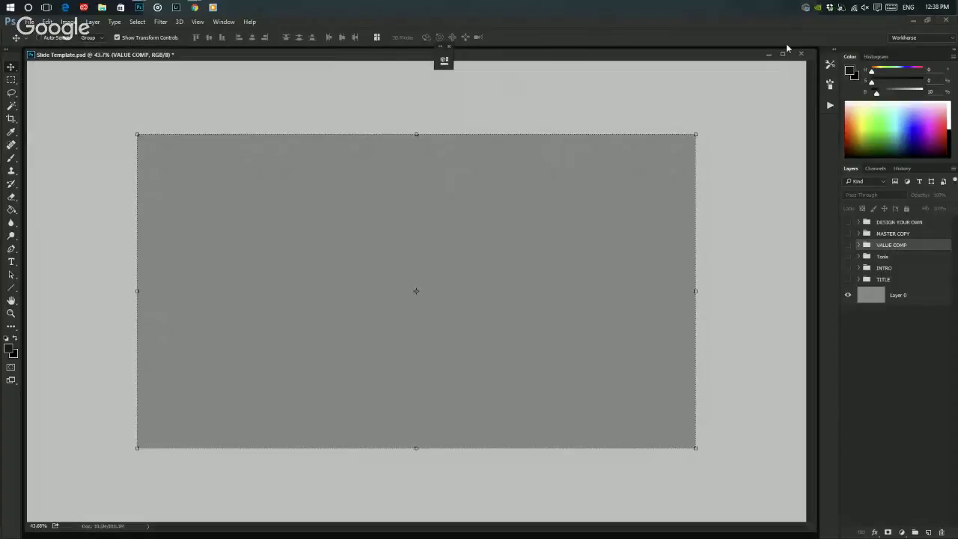
pyautogui.click(782, 54)
# - Bring the Scotland landscape document to the front and frame it in view
pyautogui.moveTo(138, 7)
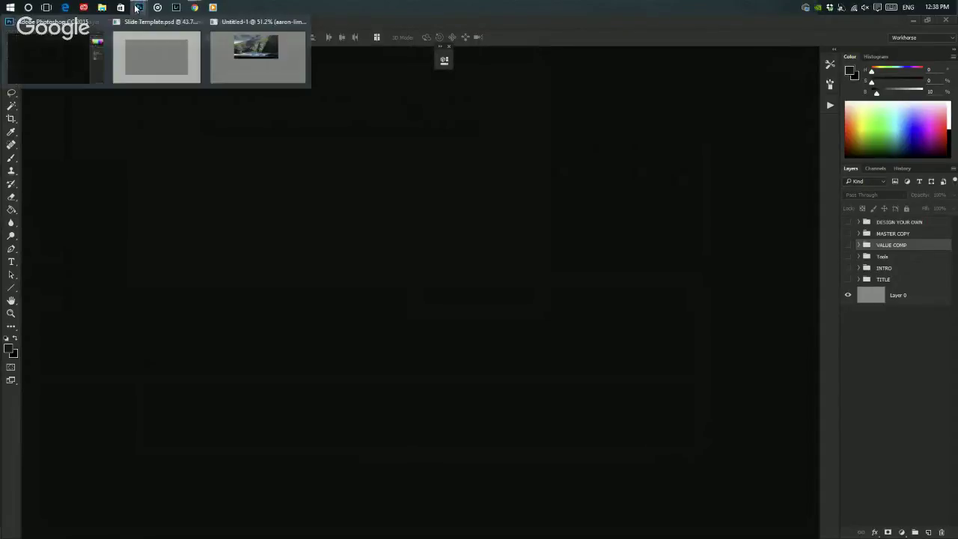
pyautogui.click(221, 68)
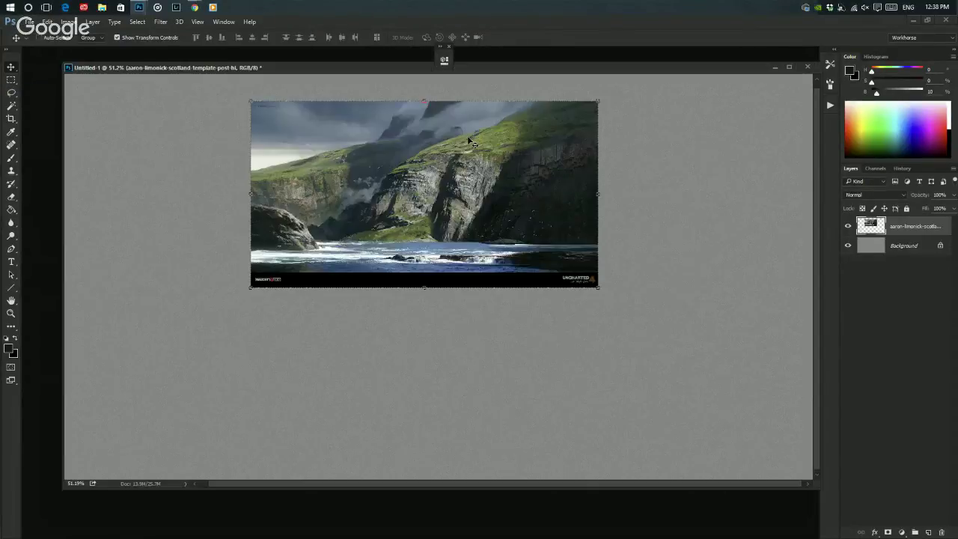
pyautogui.scroll(2, 469, 141)
pyautogui.press('f')
pyautogui.moveTo(562, 91); pyautogui.dragTo(556, 163)
pyautogui.press('f')
pyautogui.press('f')
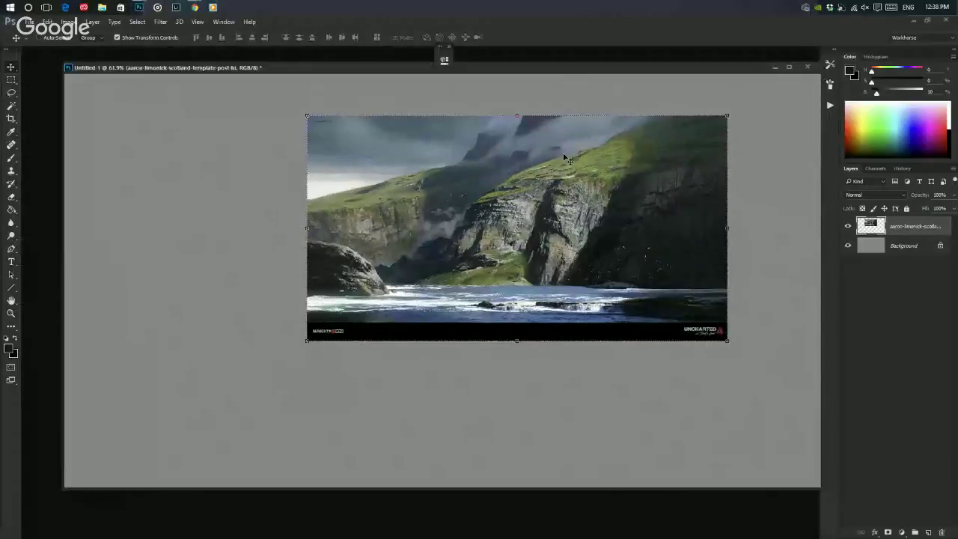
pyautogui.press('f')
pyautogui.press('f')
pyautogui.press('f')
pyautogui.press('f')
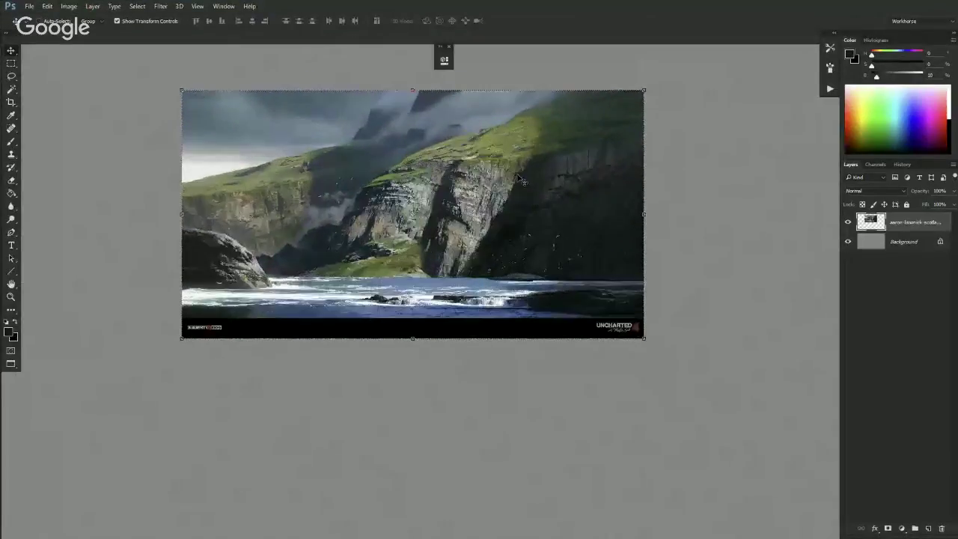
# - Delete the black logo bar along the image bottom and zoom out
pyautogui.press('m')
pyautogui.moveTo(175, 318); pyautogui.dragTo(651, 362)
pyautogui.press('Delete')
pyautogui.hotkey('ctrl', 'd')
pyautogui.hotkey('ctrl', '-')
pyautogui.press('v')
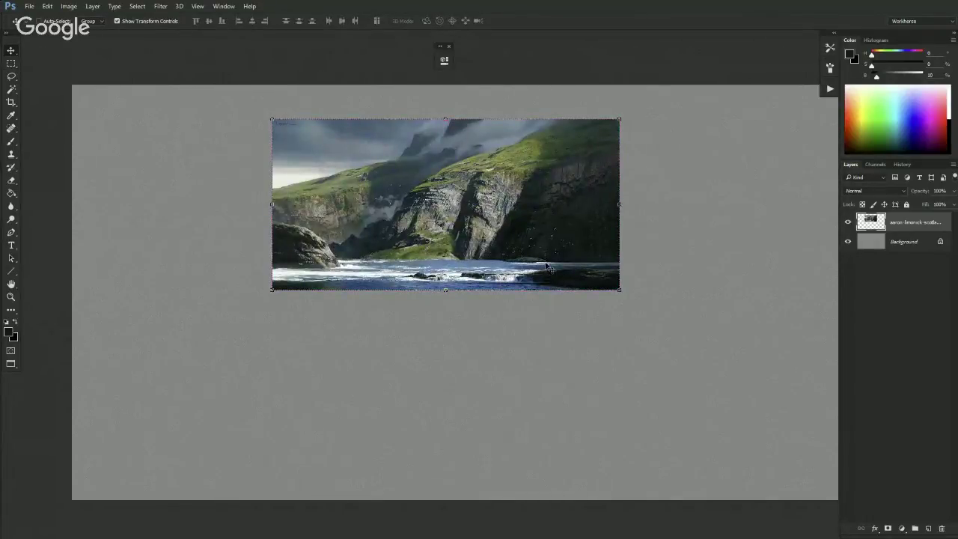
# - Alt-drag a copy of the cliff image straight down beneath the original
pyautogui.moveTo(502, 236); pyautogui.dragTo(499, 236)
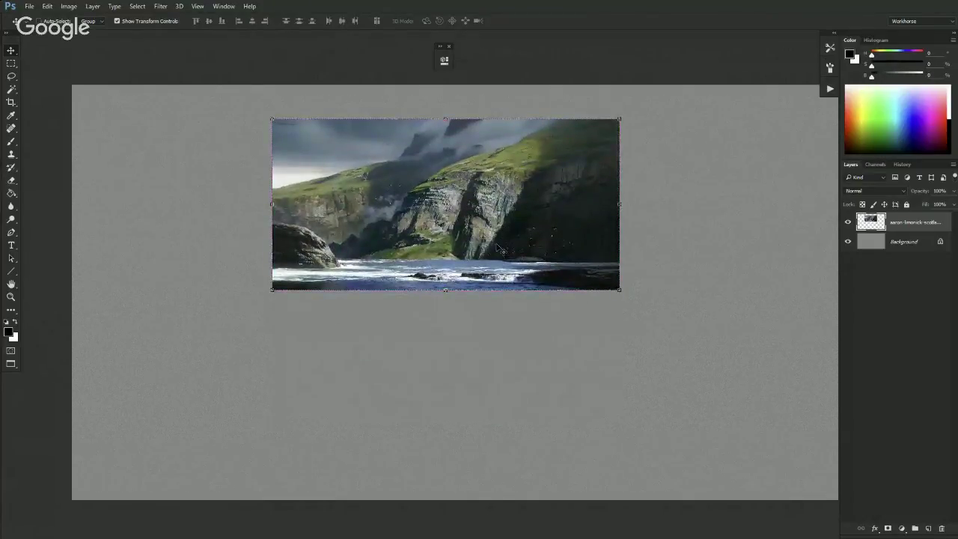
pyautogui.moveTo(487, 222); pyautogui.dragTo(510, 406)
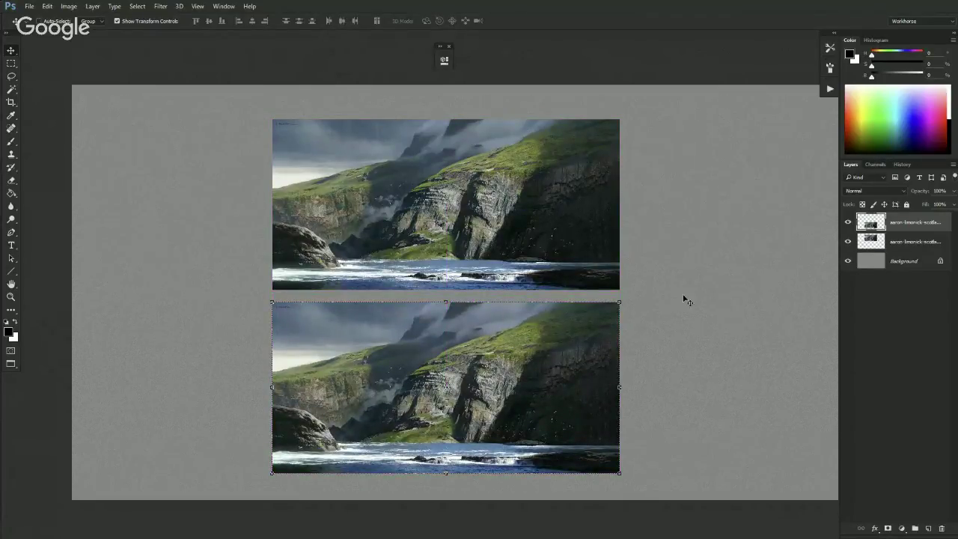
pyautogui.press('Delete')
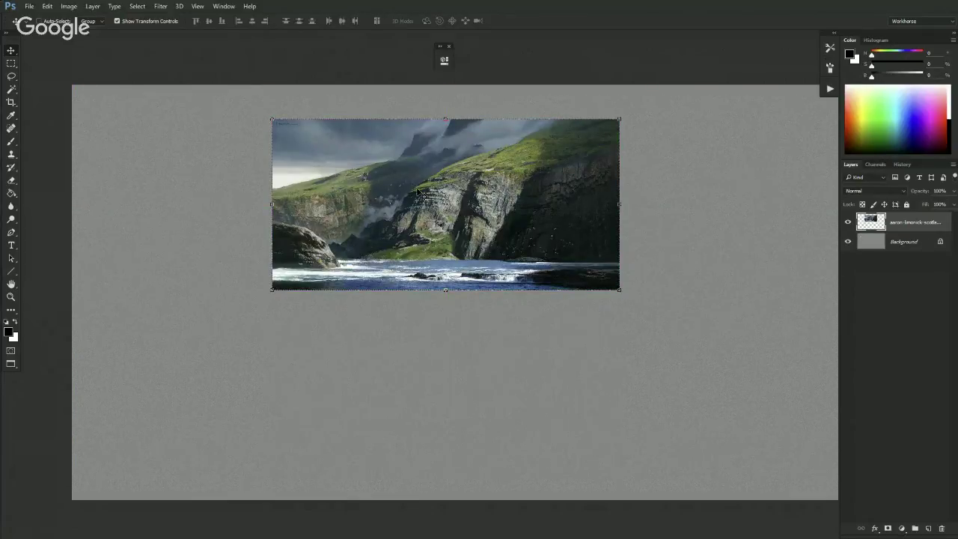
pyautogui.click(469, 163)
pyautogui.moveTo(469, 163); pyautogui.dragTo(443, 360)
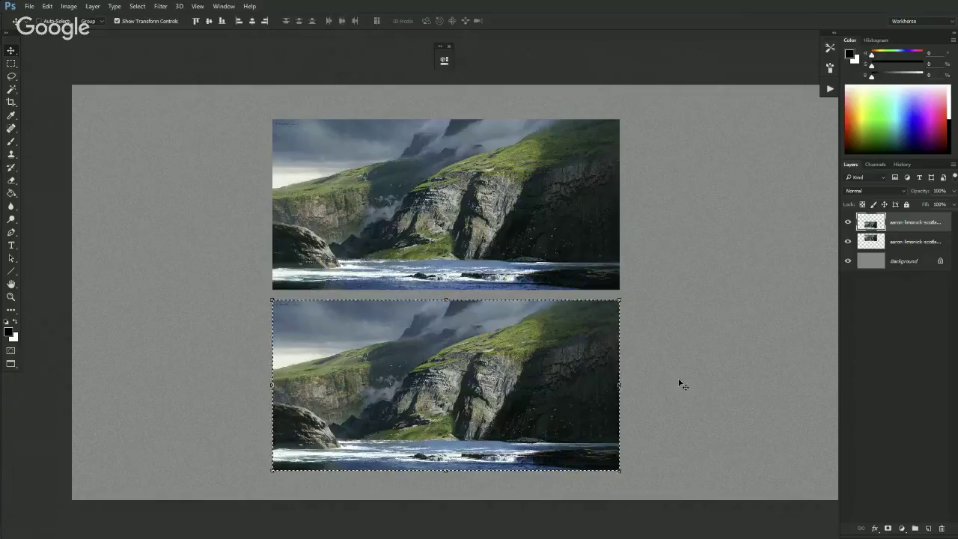
pyautogui.moveTo(336, 415); pyautogui.dragTo(337, 416)
# - On a new Layer 1, paint-bucket fill the lower copy's area with 50% grey
pyautogui.click(928, 530)
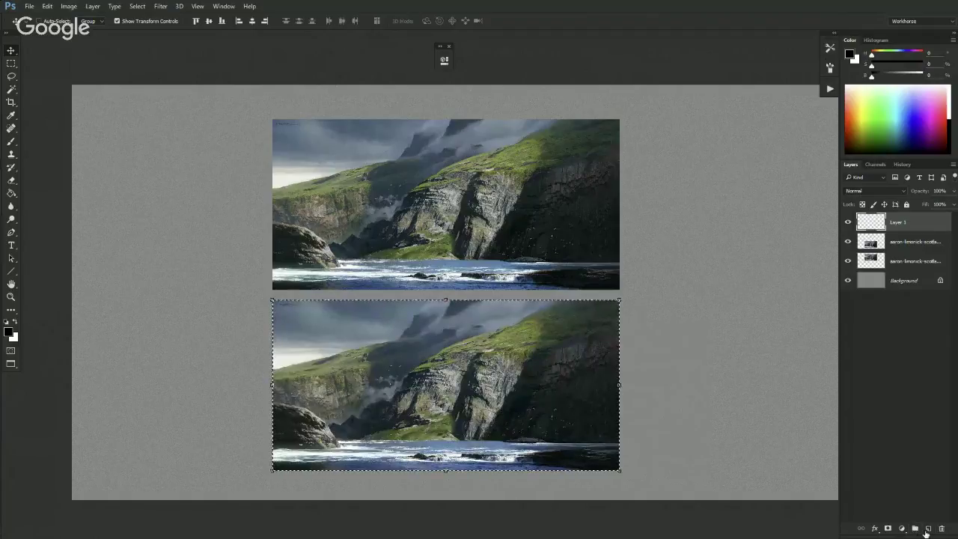
pyautogui.press('g')
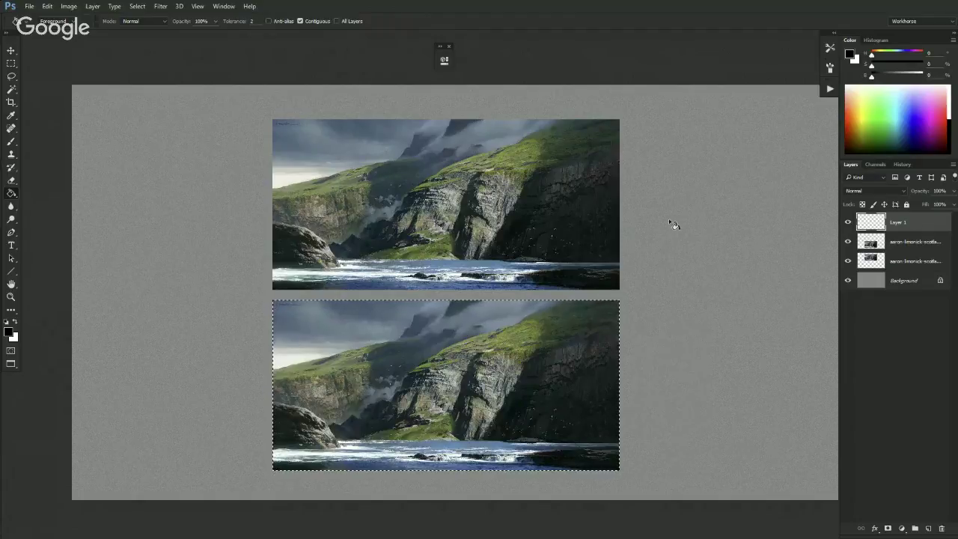
pyautogui.click(897, 76)
pyautogui.click(551, 341)
pyautogui.hotkey('ctrl', 'd')
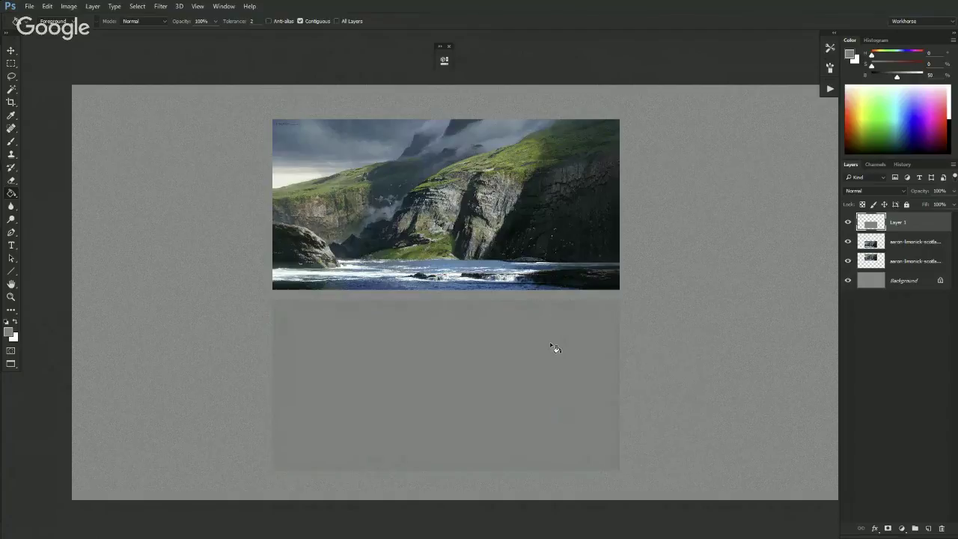
pyautogui.click(892, 284)
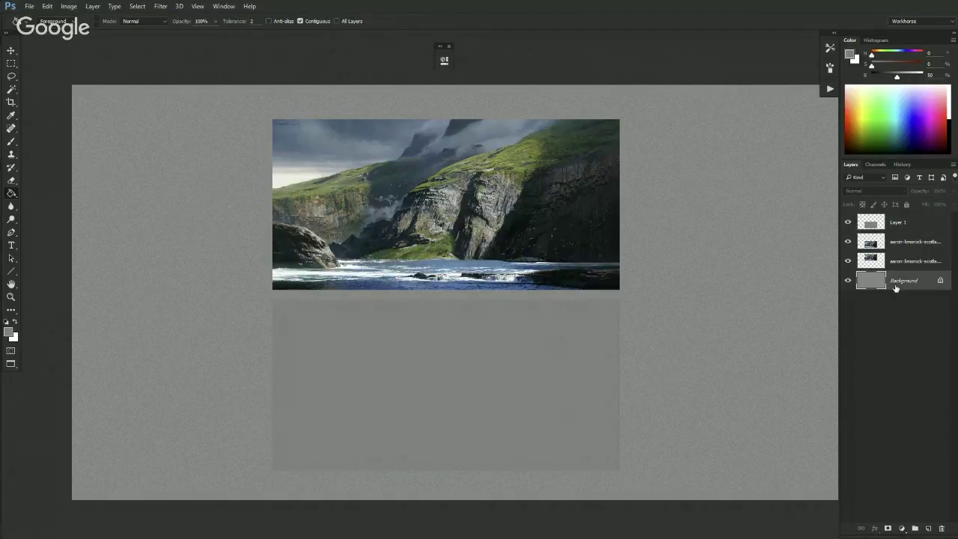
# - Open Levels for the Background layer from Image > Adjustments
pyautogui.hotkey('ctrl', 'l')
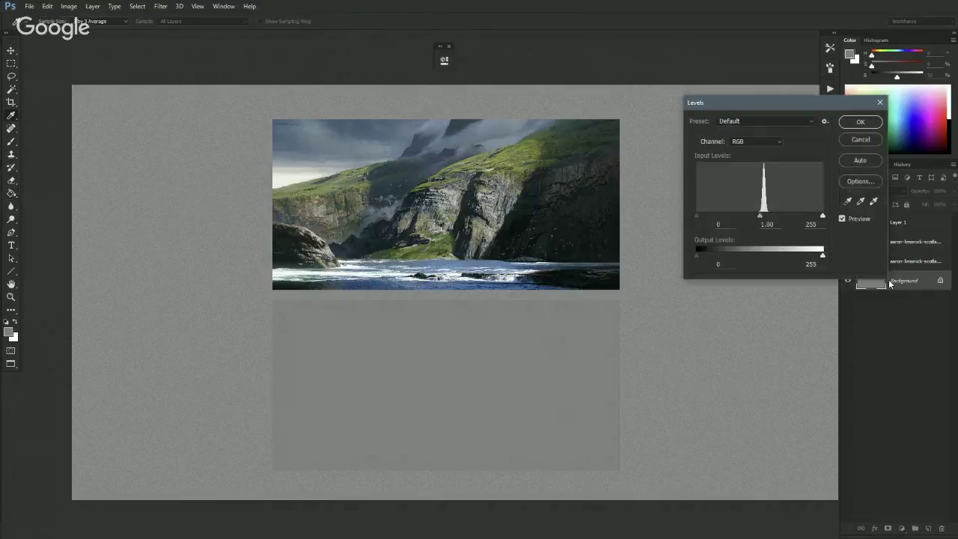
pyautogui.click(874, 144)
pyautogui.click(68, 6)
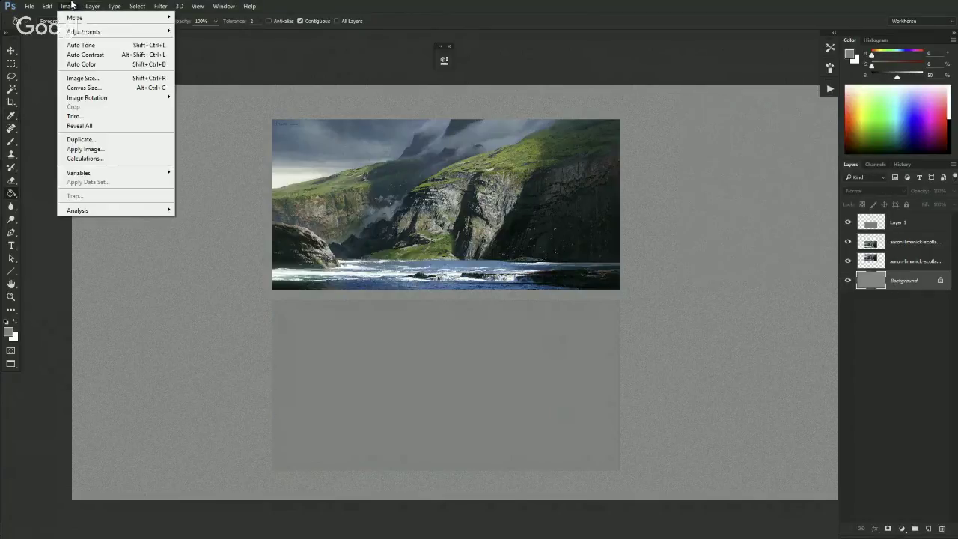
pyautogui.moveTo(149, 32)
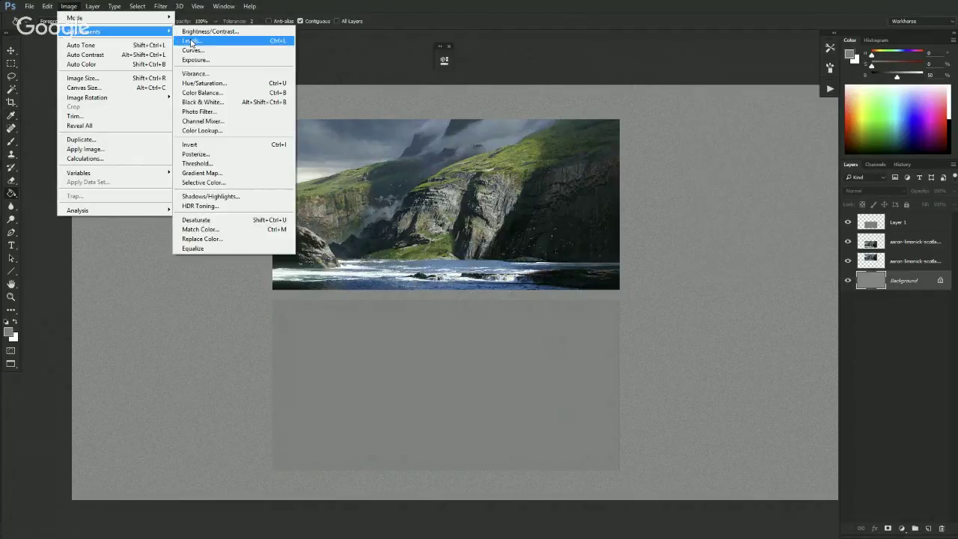
pyautogui.click(193, 40)
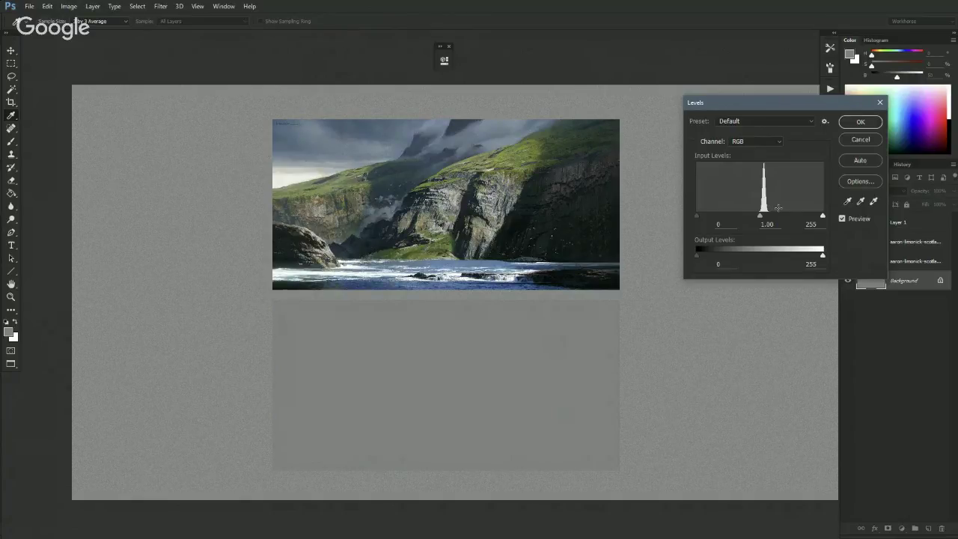
# - Set Levels midtone to 0.88 and output levels to 18 and 194, then apply
pyautogui.click(761, 217)
pyautogui.moveTo(760, 217); pyautogui.dragTo(764, 217)
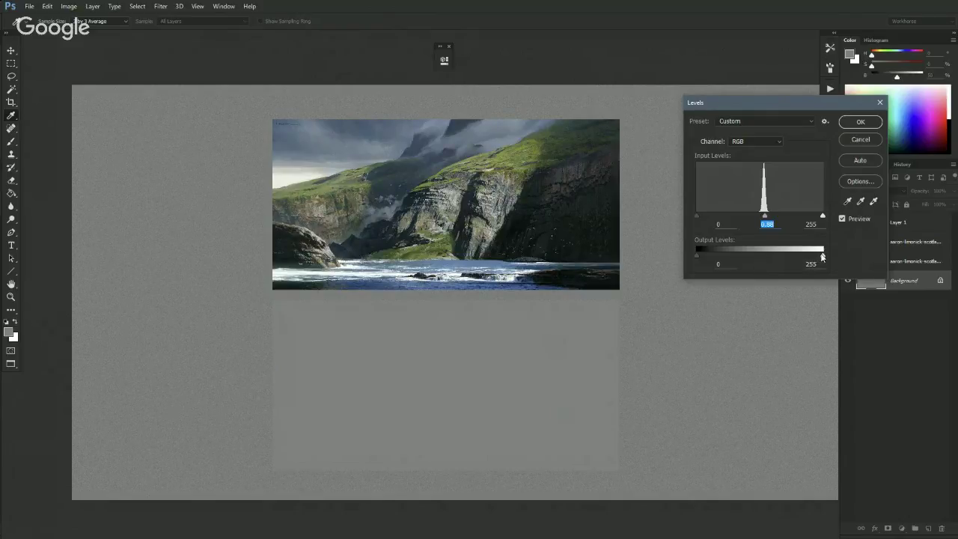
pyautogui.moveTo(822, 259); pyautogui.dragTo(784, 266)
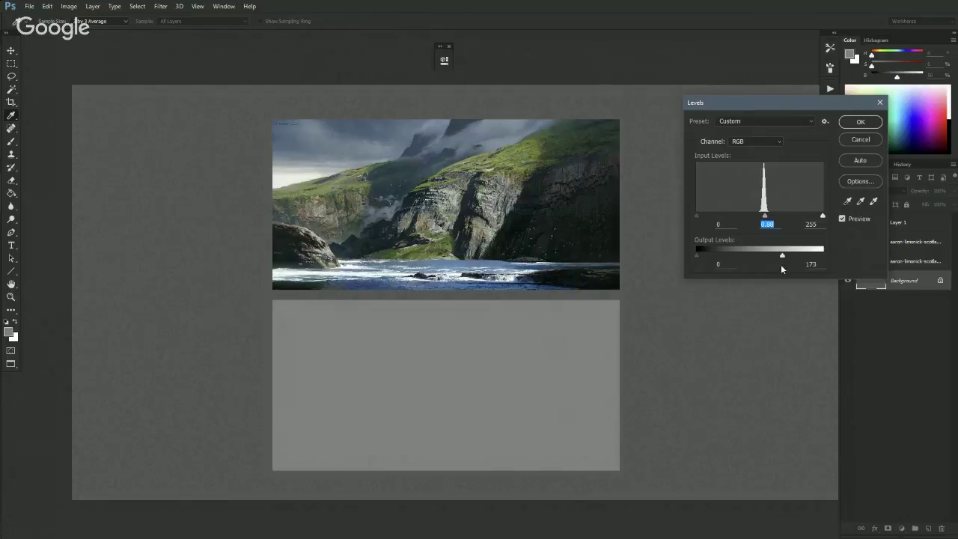
pyautogui.moveTo(781, 265); pyautogui.dragTo(783, 266)
pyautogui.moveTo(693, 256); pyautogui.dragTo(689, 251)
pyautogui.moveTo(780, 258); pyautogui.dragTo(830, 252)
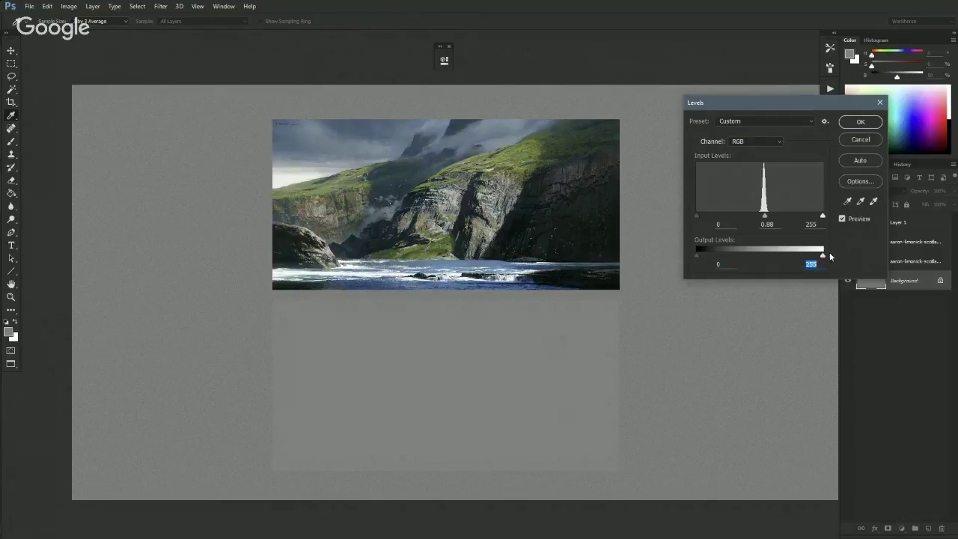
pyautogui.moveTo(699, 256); pyautogui.dragTo(686, 260)
pyautogui.moveTo(822, 256); pyautogui.dragTo(774, 260)
pyautogui.click(861, 122)
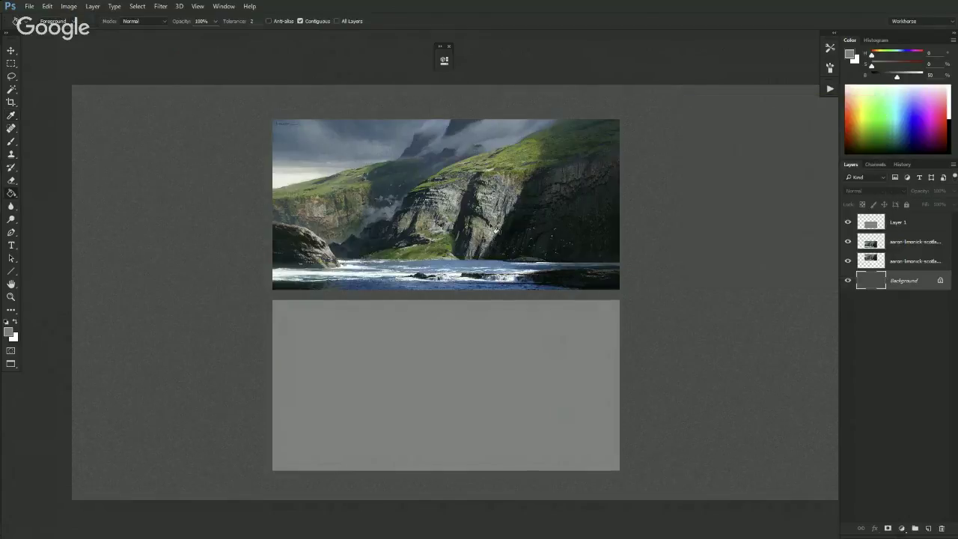
# - Select a landscape layer and trial a full desaturation in Hue/Saturation, then cancel
pyautogui.click(867, 244)
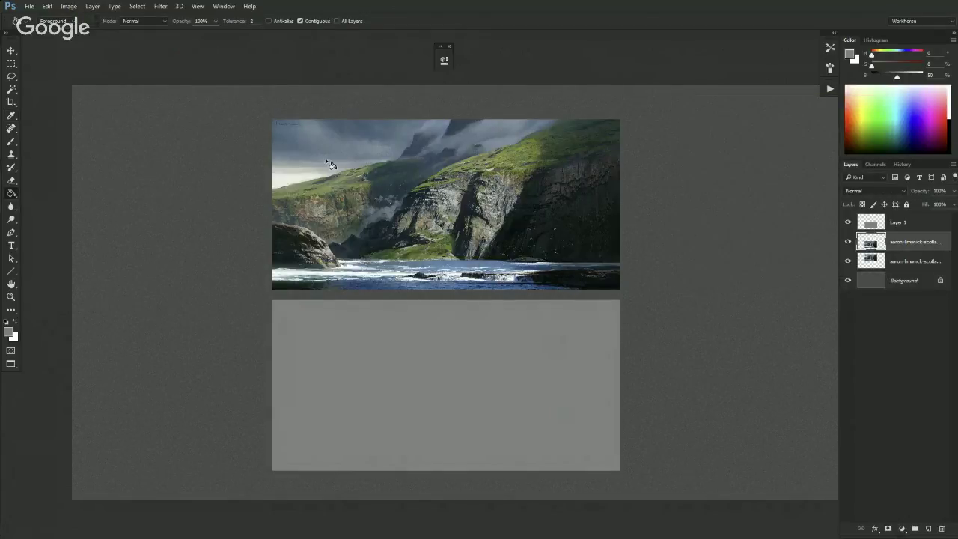
pyautogui.click(69, 6)
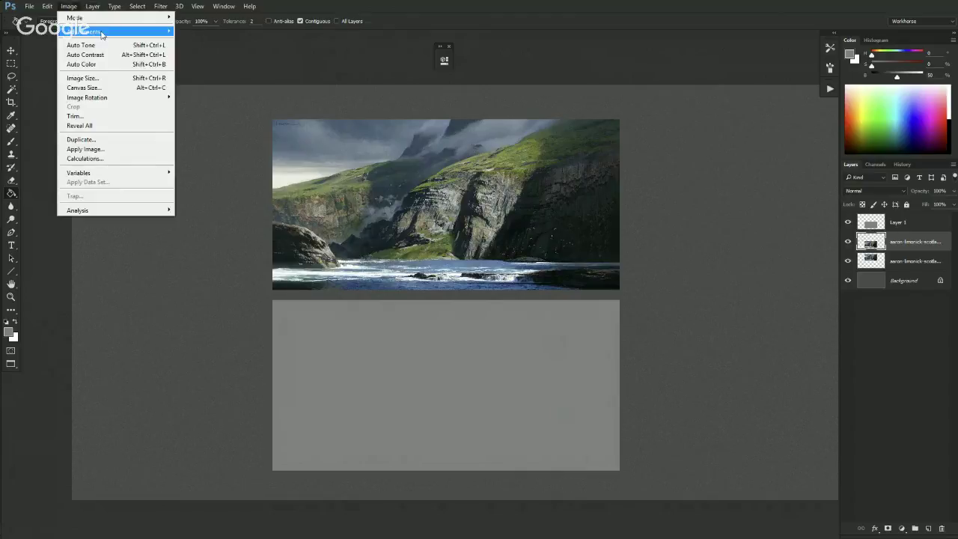
pyautogui.moveTo(151, 33)
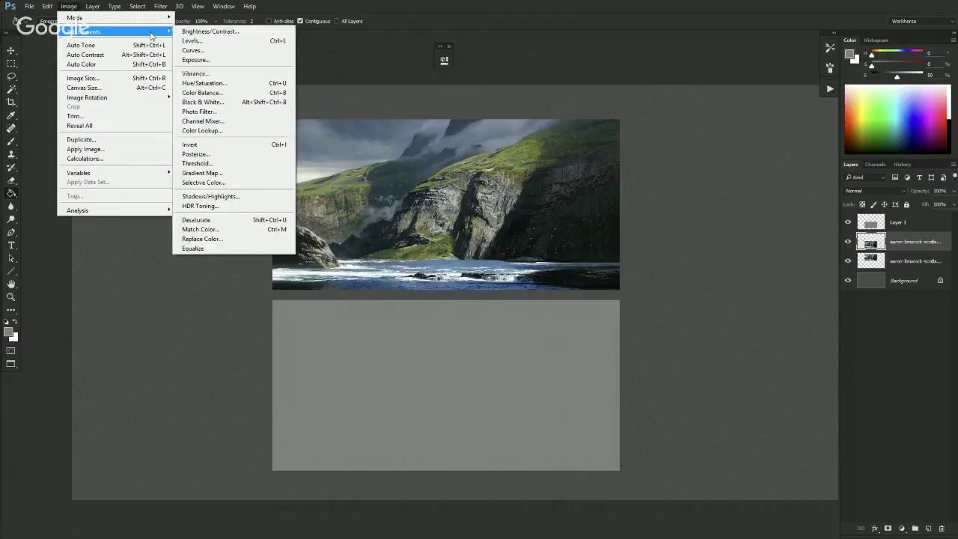
pyautogui.click(202, 83)
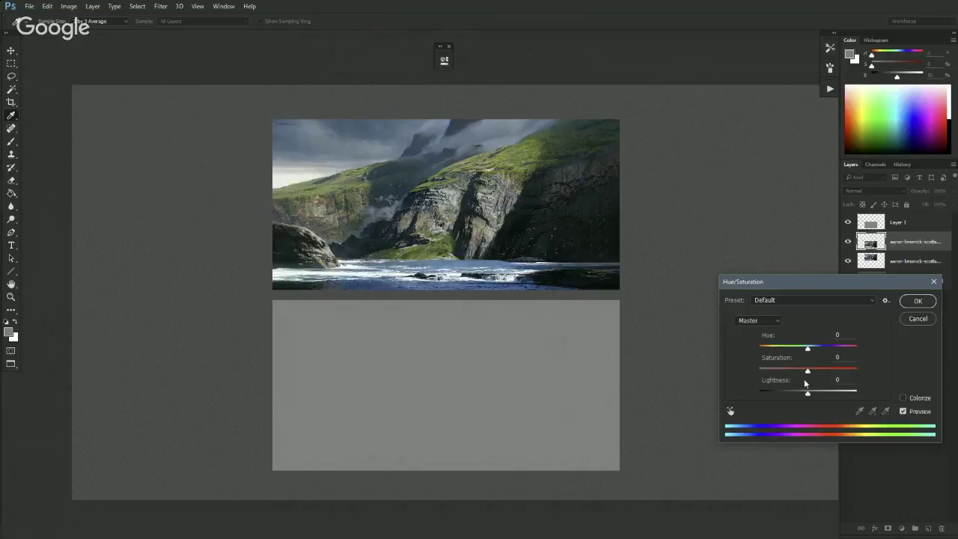
pyautogui.moveTo(808, 372); pyautogui.dragTo(758, 374)
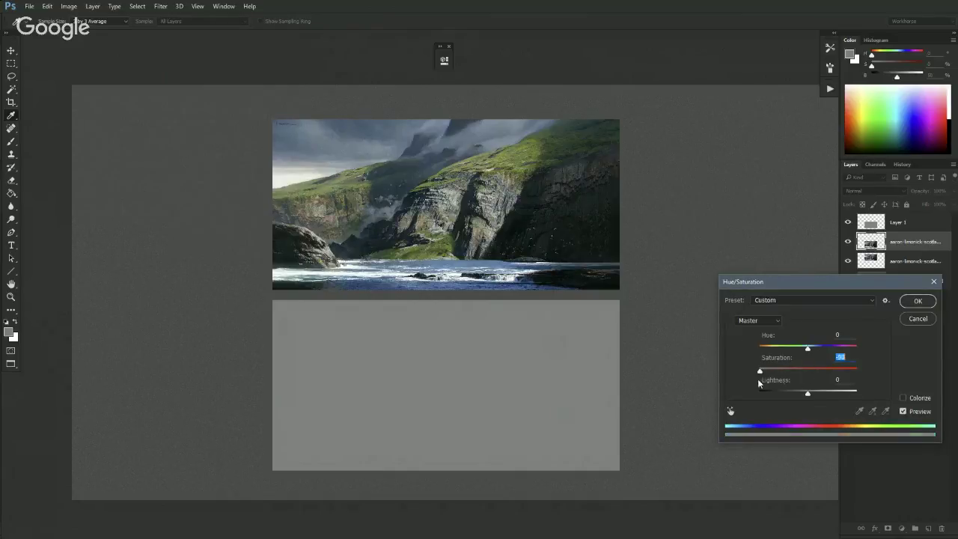
pyautogui.click(922, 319)
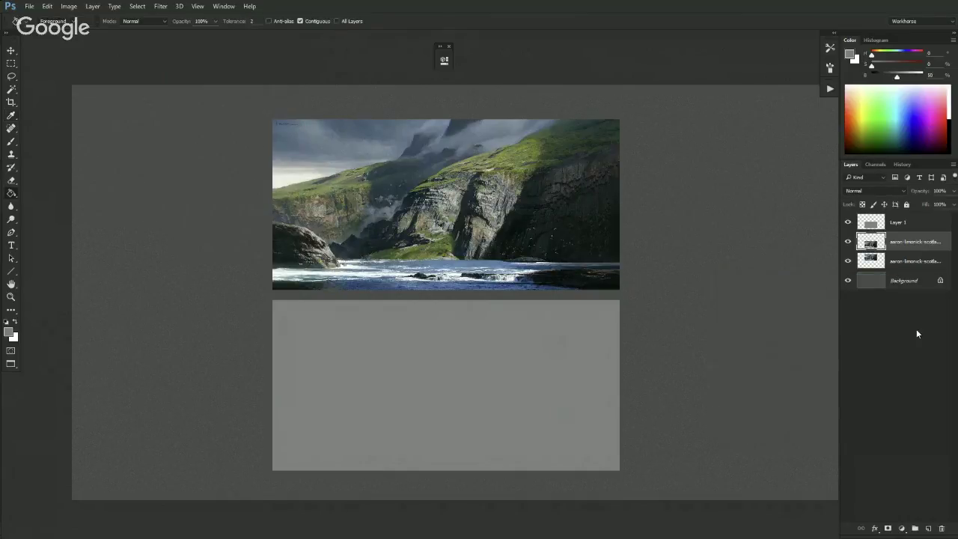
# - Delete the duplicate photo layer and preview Hue/Saturation with Saturation at -100
pyautogui.click(942, 529)
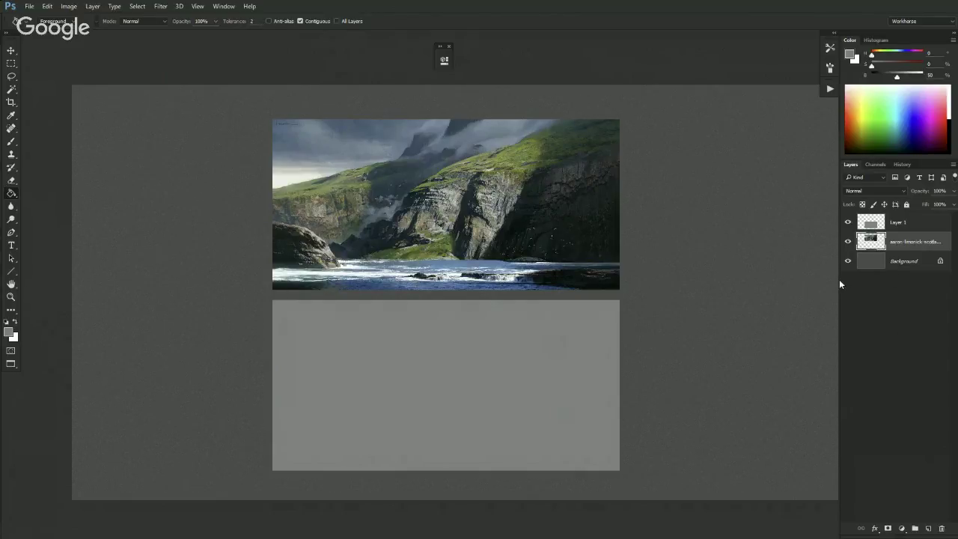
pyautogui.hotkey('ctrl', 'u')
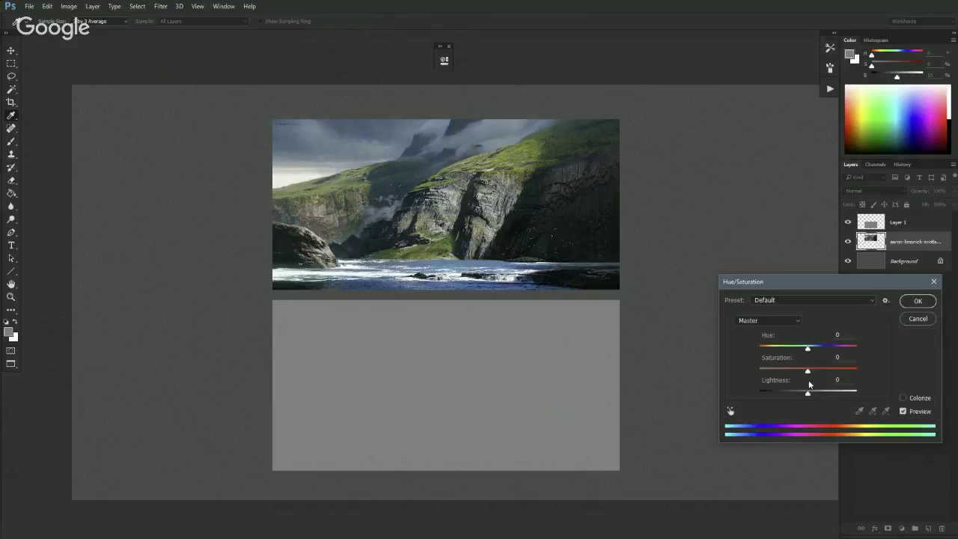
pyautogui.click(920, 321)
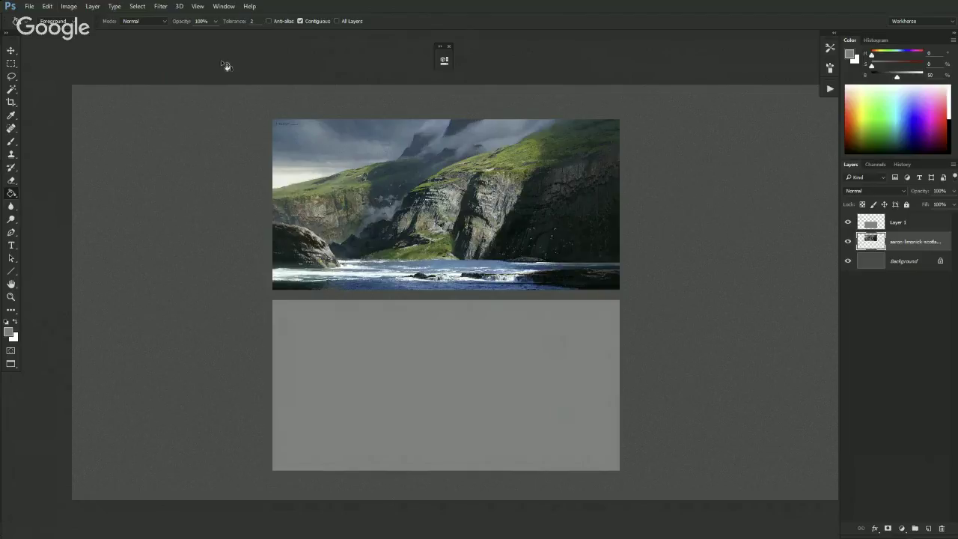
pyautogui.hotkey('ctrl', 'u')
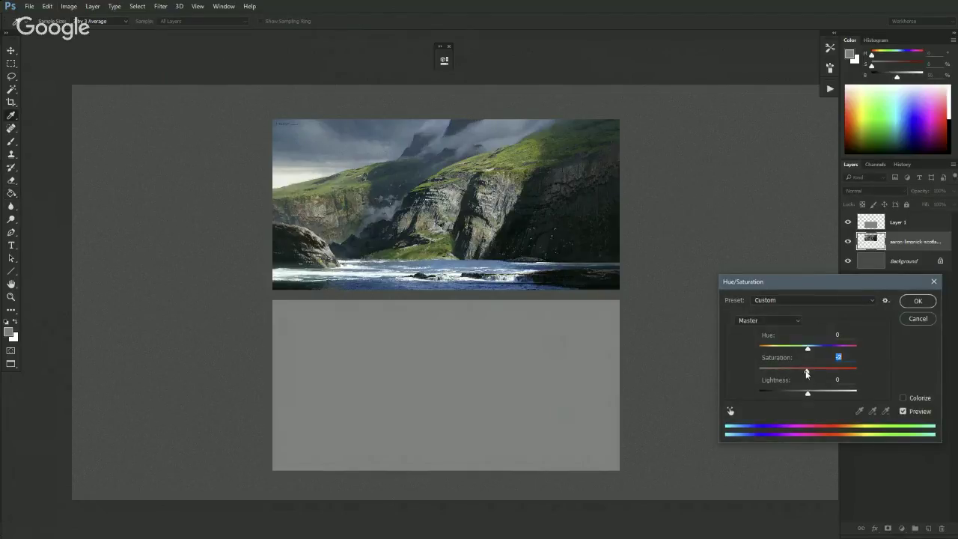
pyautogui.moveTo(807, 371); pyautogui.dragTo(730, 372)
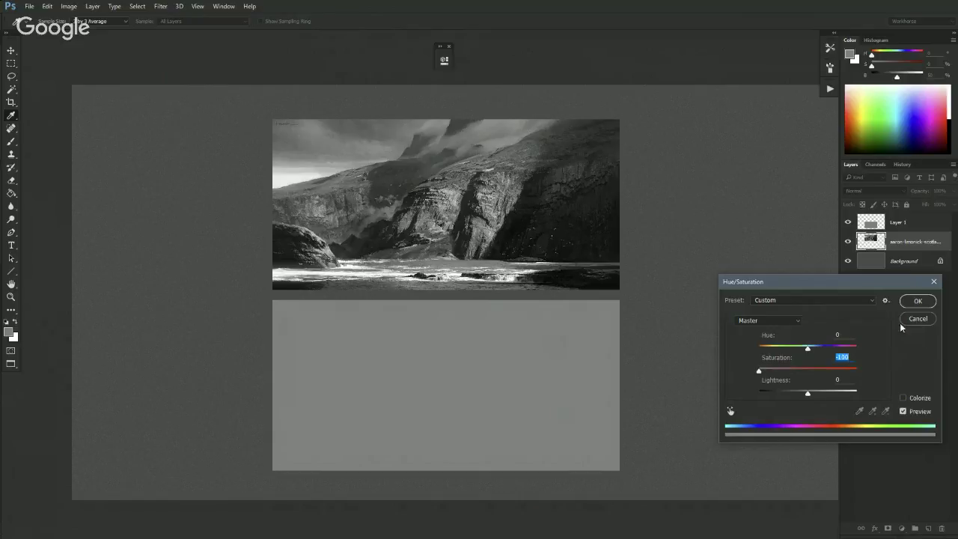
# - Cancel Hue/Saturation, try a Black & White conversion, then undo it
pyautogui.click(902, 320)
pyautogui.click(74, 6)
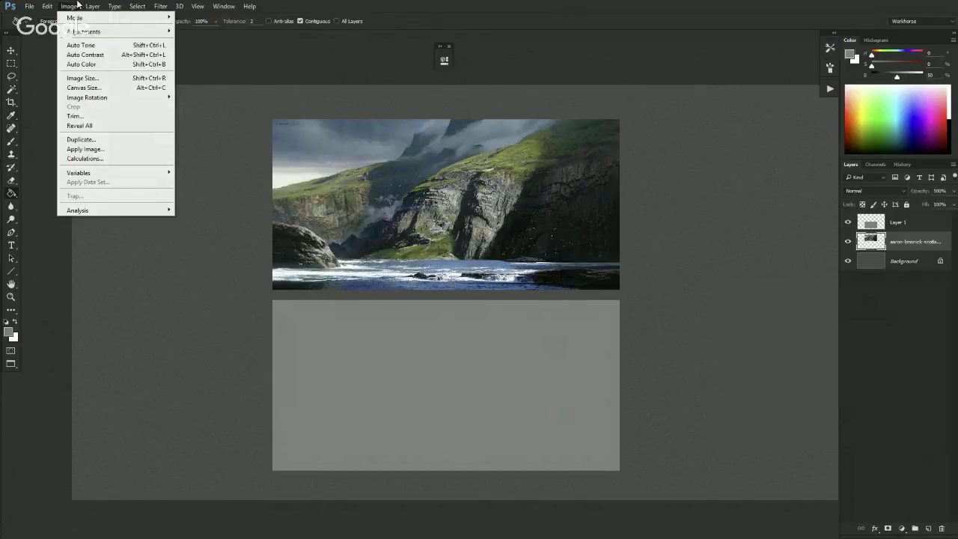
pyautogui.moveTo(113, 33)
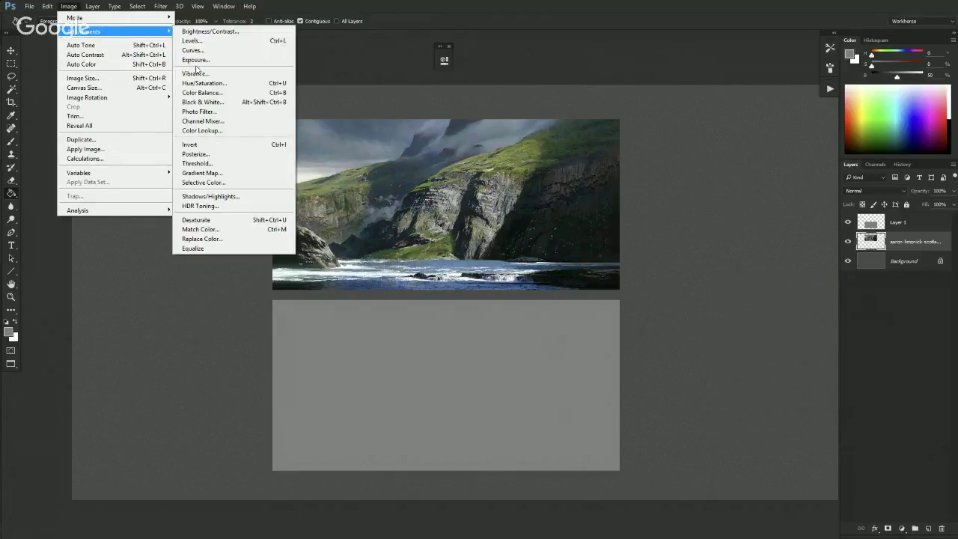
pyautogui.click(220, 102)
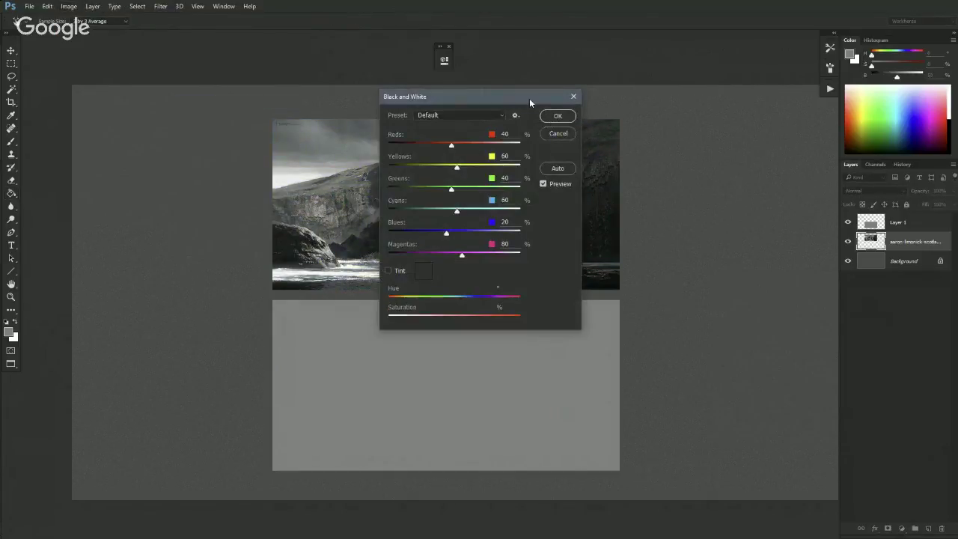
pyautogui.moveTo(529, 98); pyautogui.dragTo(707, 223)
pyautogui.click(735, 240)
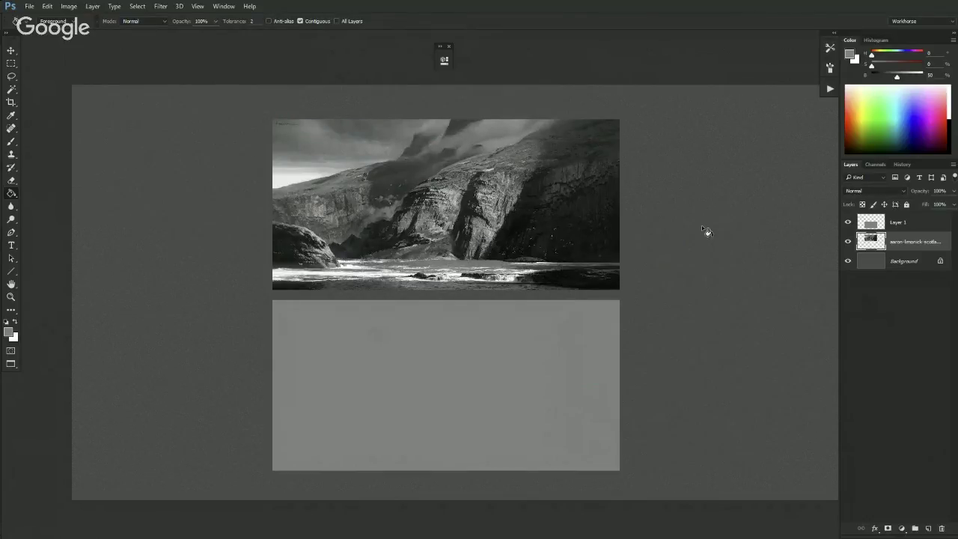
pyautogui.hotkey('ctrl', 'z')
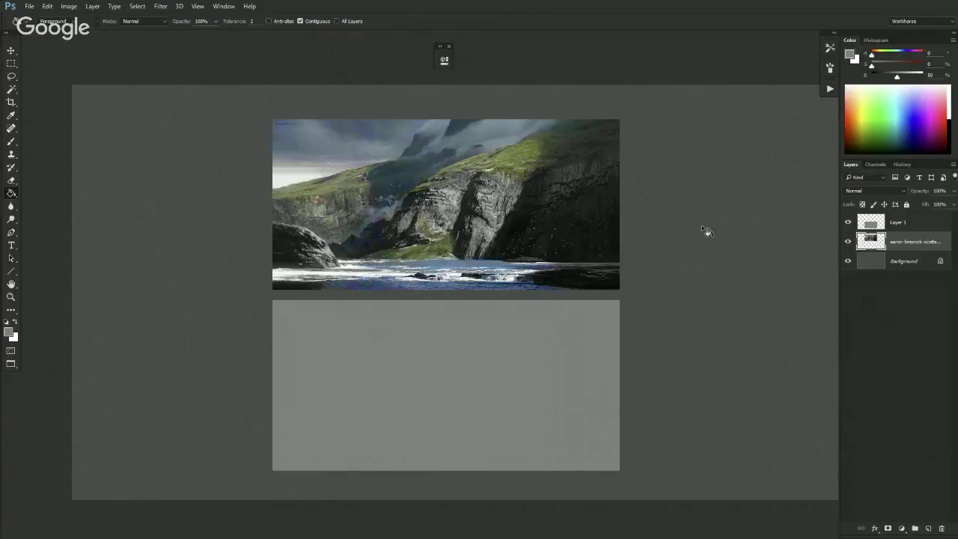
# - Fit the view, restore the colour photo, and browse menus without applying anything
pyautogui.hotkey('ctrl', '0')
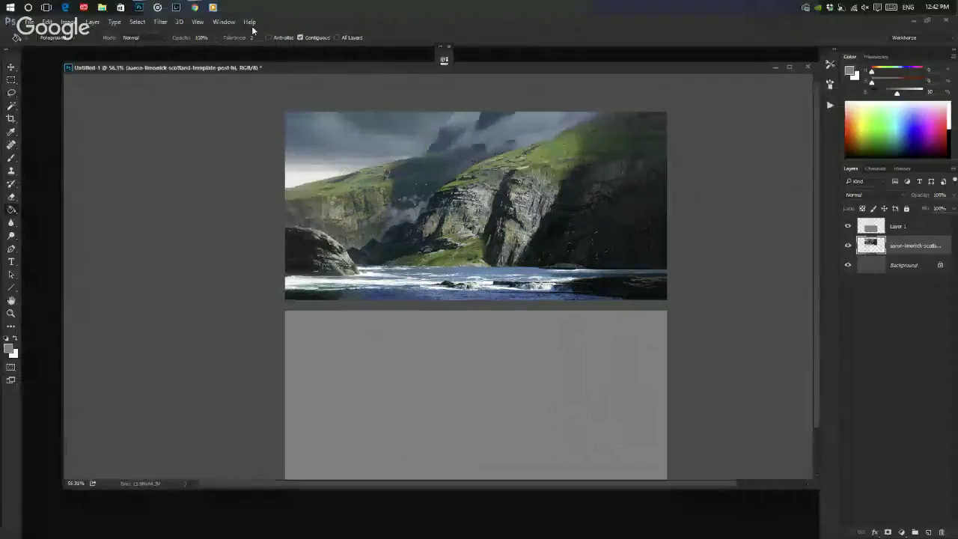
pyautogui.click(225, 6)
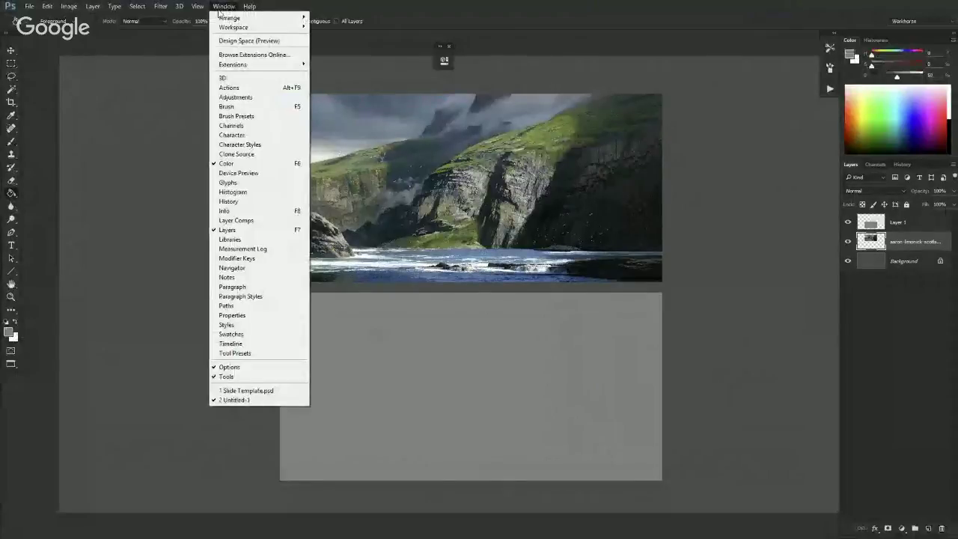
pyautogui.click(224, 6)
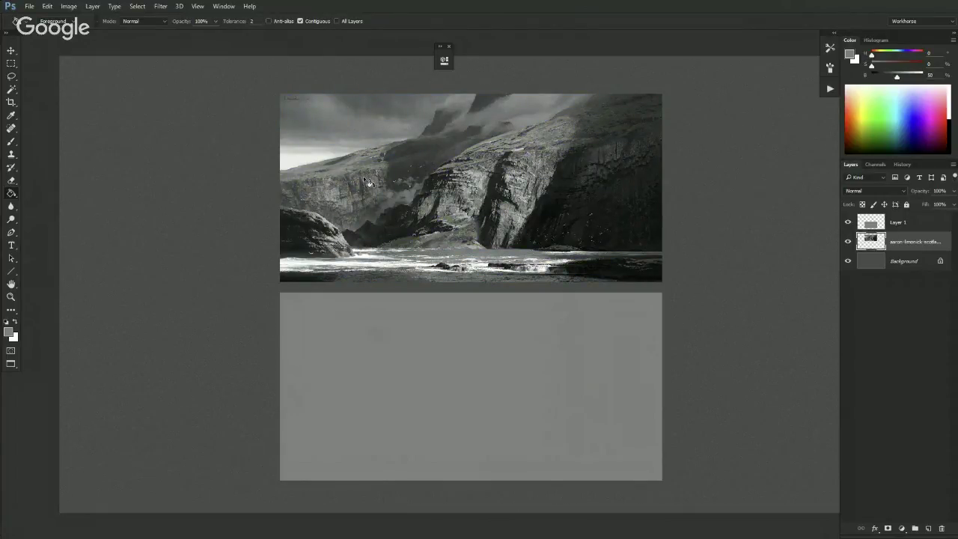
pyautogui.hotkey('ctrl', 'z')
pyautogui.hotkey('ctrl', 'z')
pyautogui.click(197, 6)
pyautogui.moveTo(208, 21)
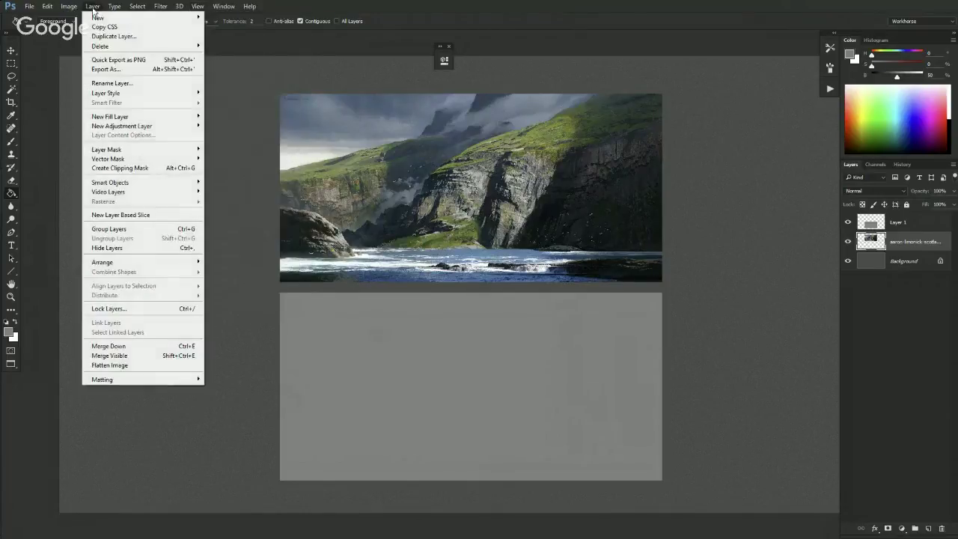
pyautogui.moveTo(75, 5)
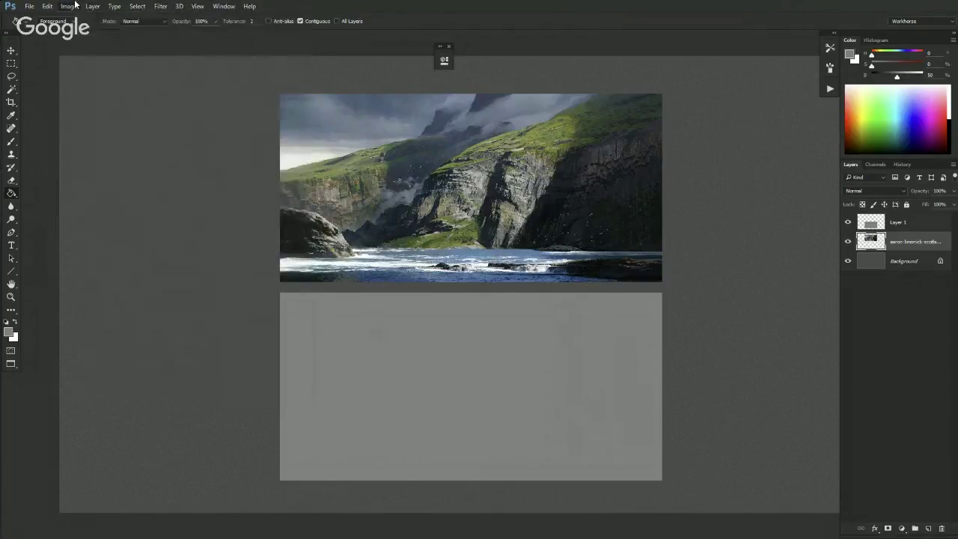
pyautogui.moveTo(95, 32)
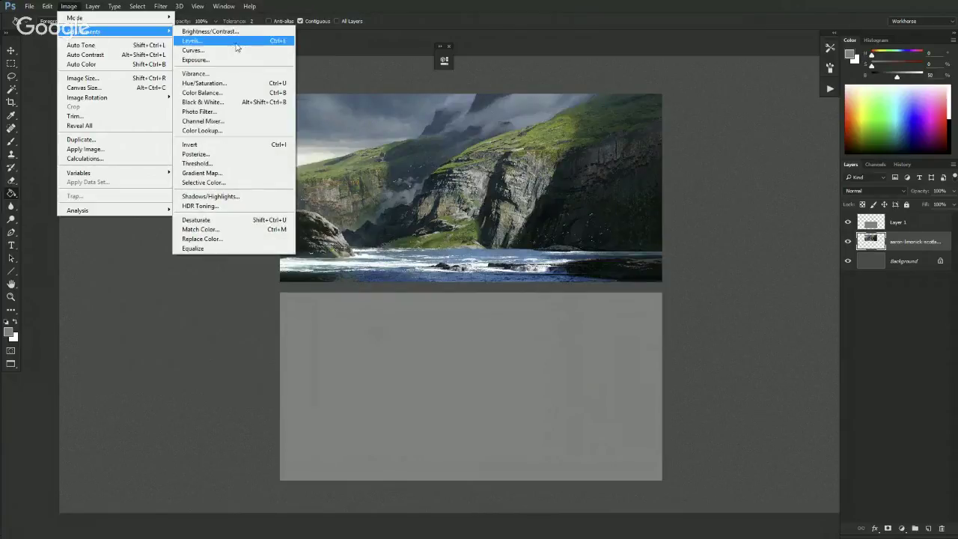
pyautogui.click(609, 61)
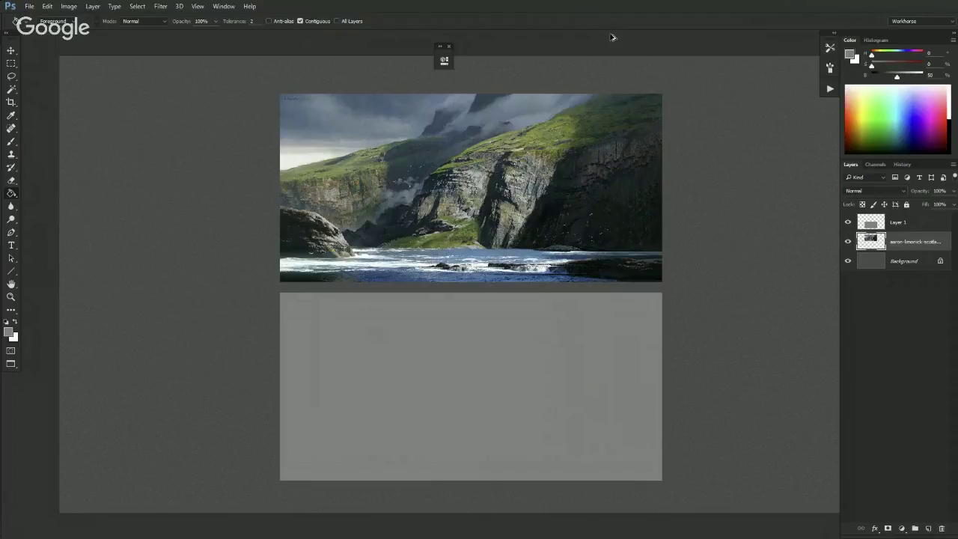
# - Convert the photo with Black & White, darkening Reds and using Auto
pyautogui.hotkey('ctrl', 'alt', 'shift', 'b')
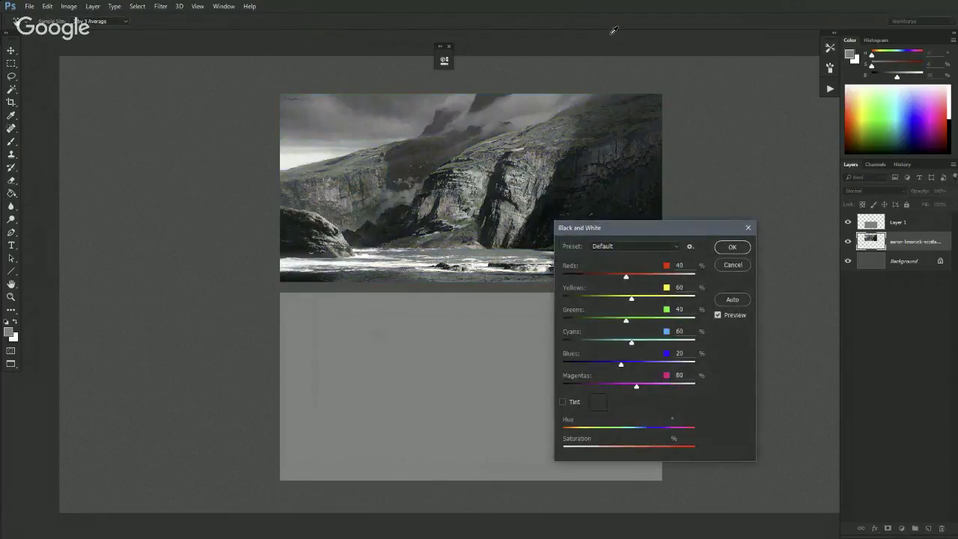
pyautogui.moveTo(626, 276); pyautogui.dragTo(629, 276)
pyautogui.click(726, 300)
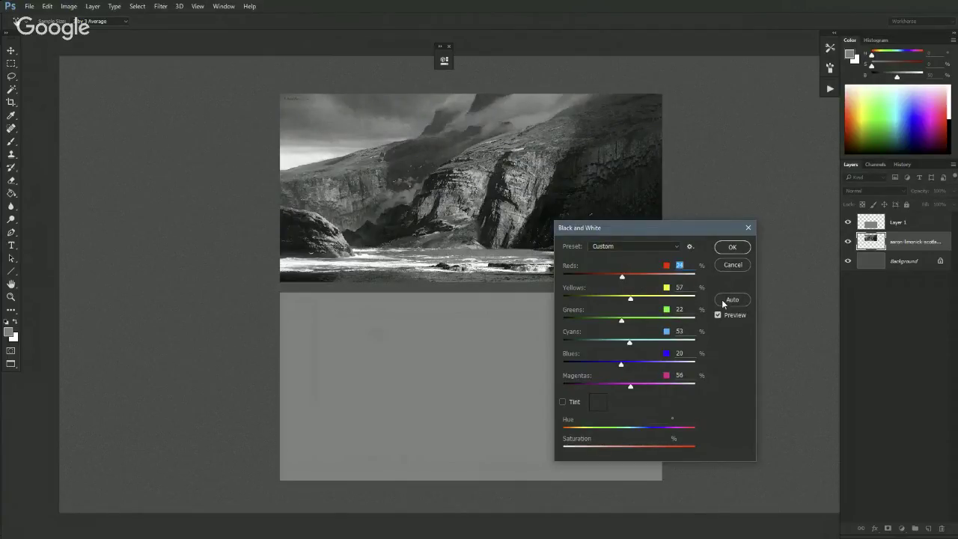
pyautogui.click(720, 250)
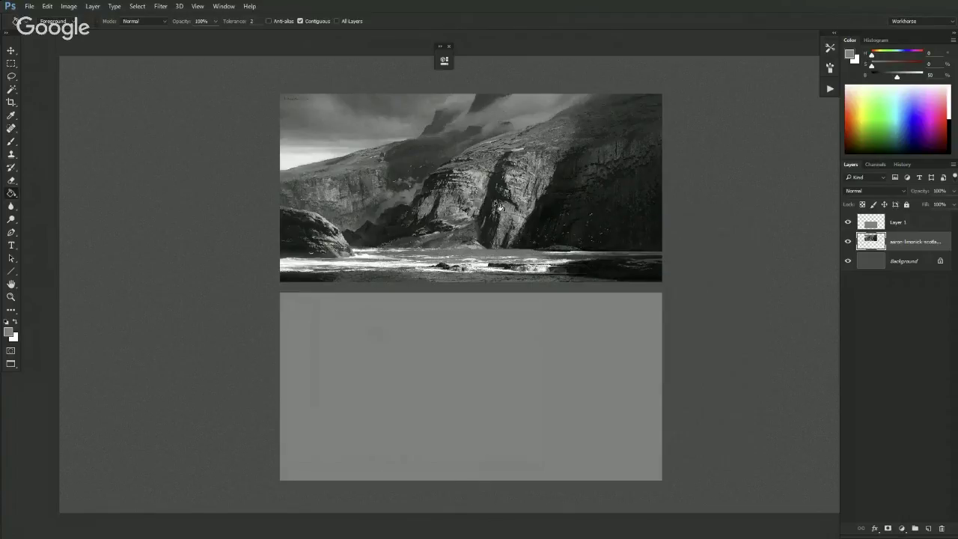
# - Select grey Layer 1, then create Layer 2 above it and clip it to Layer 1
pyautogui.scroll(-3, 511, 332)
pyautogui.scroll(4, 511, 331)
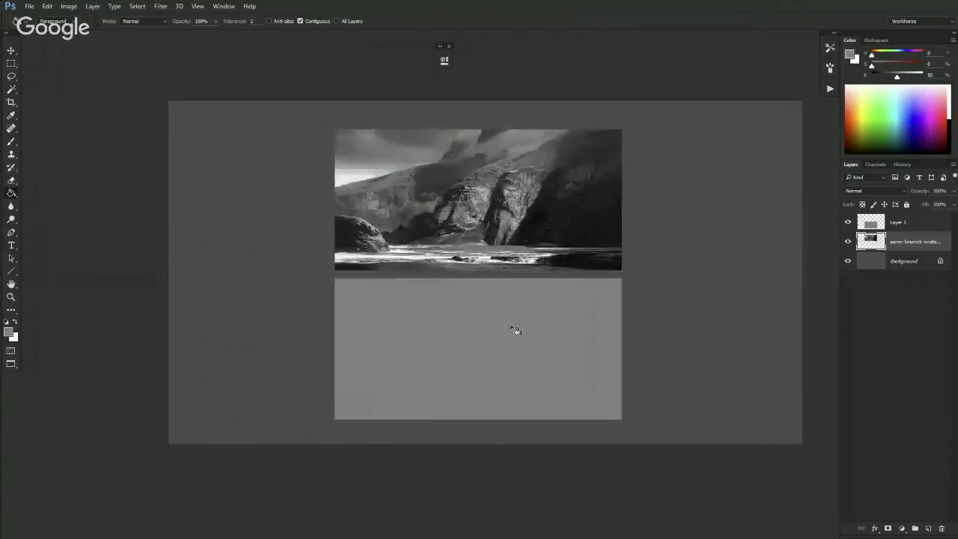
pyautogui.click(868, 229)
pyautogui.scroll(-1, 634, 291)
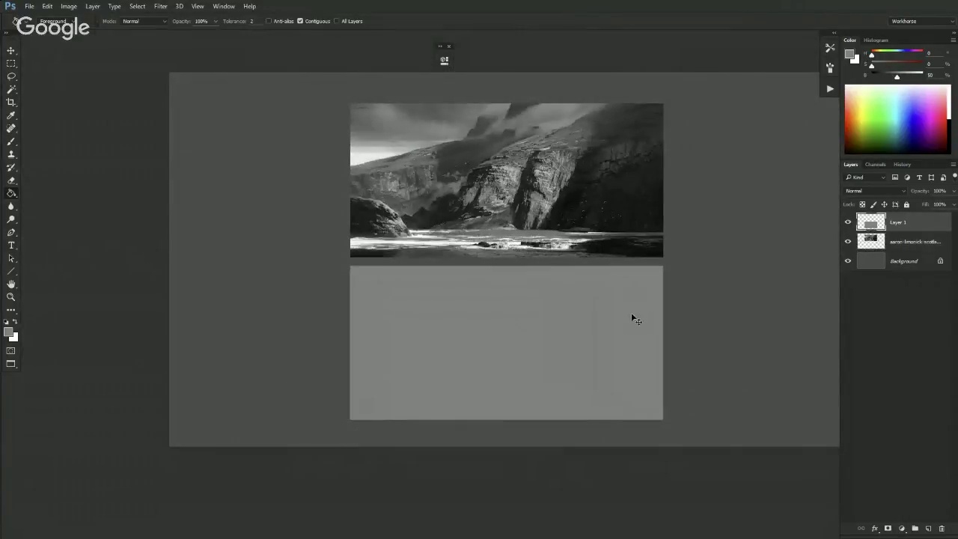
pyautogui.hotkey('ctrl', 'l')
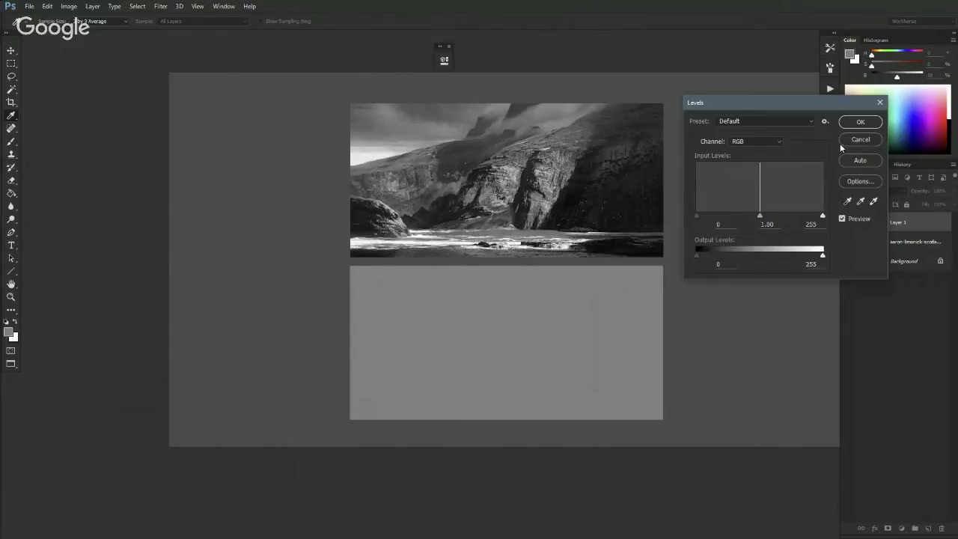
pyautogui.click(843, 140)
pyautogui.press('g')
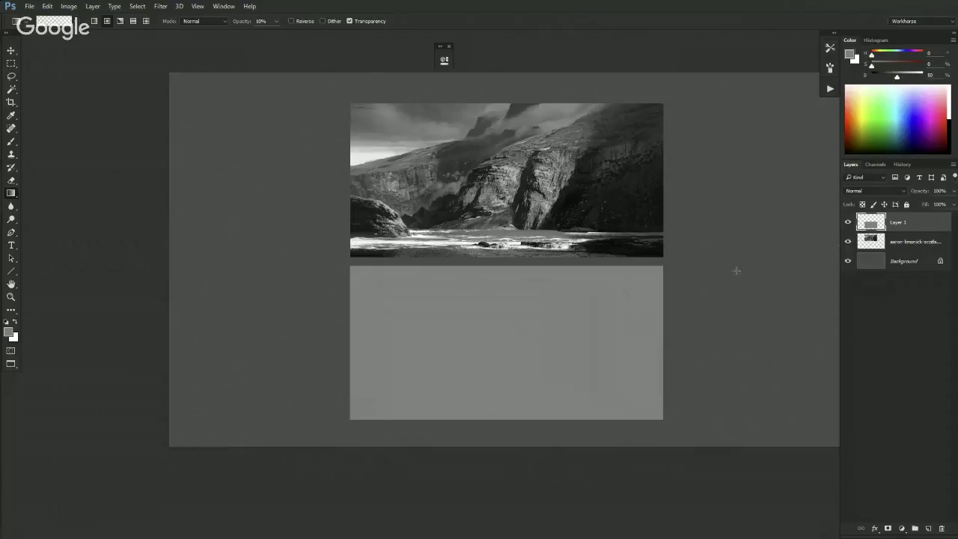
pyautogui.click(928, 530)
pyautogui.keyDown('alt'); pyautogui.click(869, 231); pyautogui.keyUp('alt')
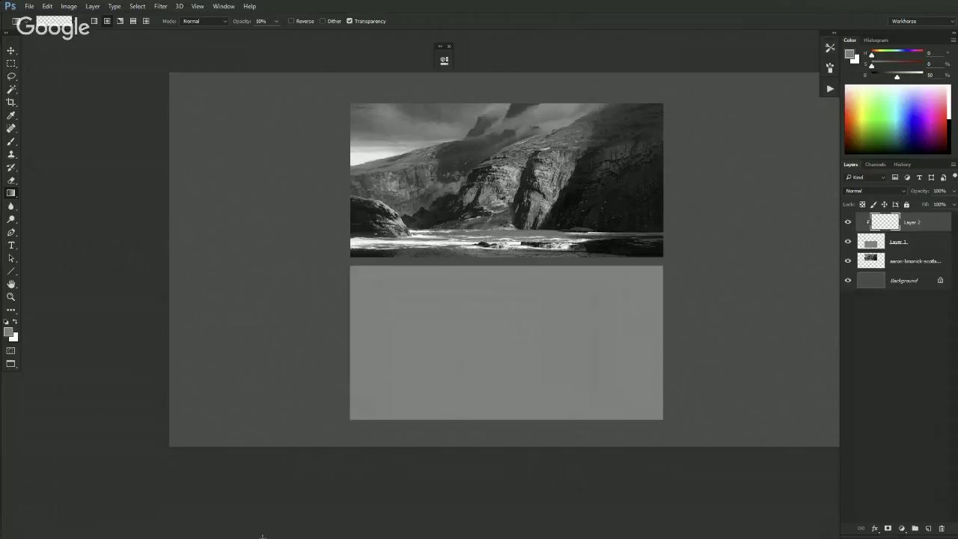
# - Pick a brush preset from the right-click brush menu in full-screen mode
pyautogui.press('f')
pyautogui.rightClick(494, 138)
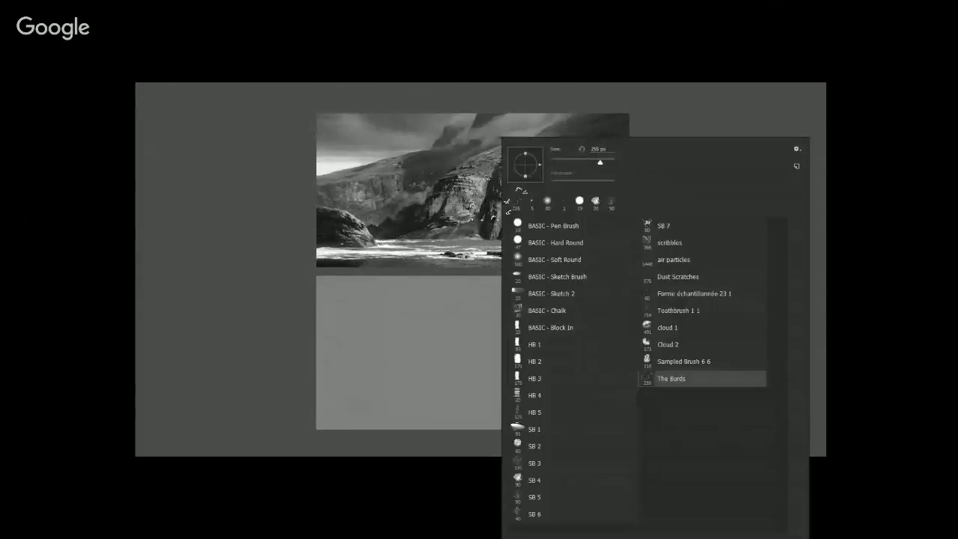
pyautogui.click(569, 278)
pyautogui.press('Return')
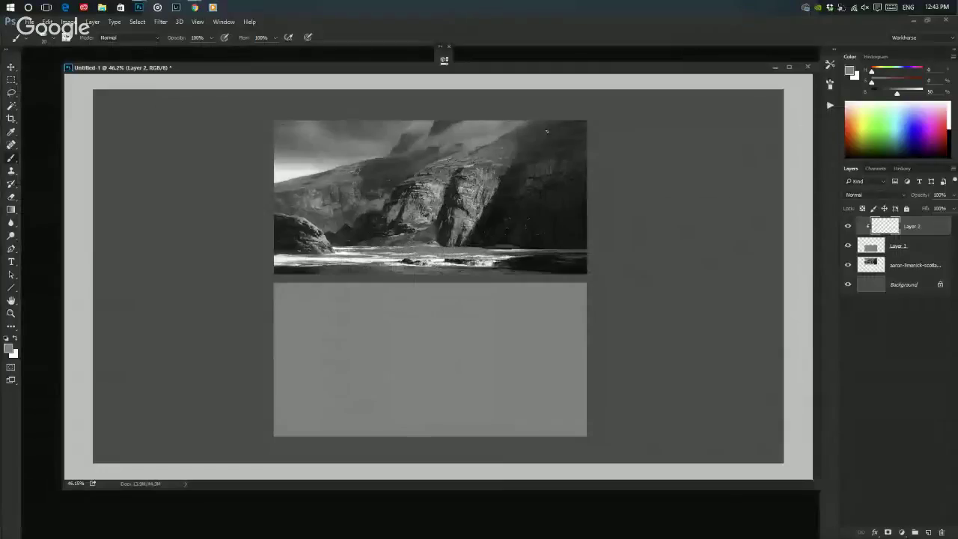
# - Toggle between the full interface and full-screen view around the canvas
pyautogui.press('f')
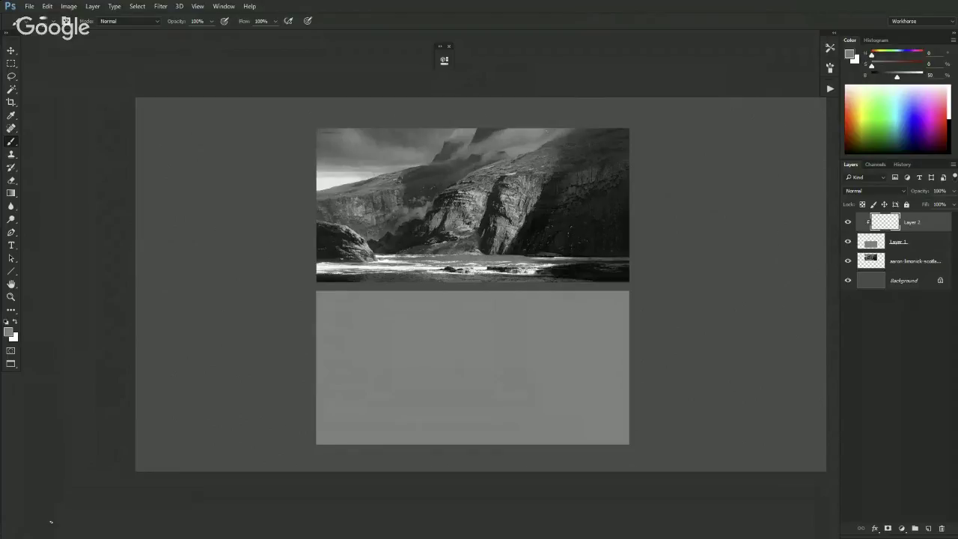
pyautogui.press('f')
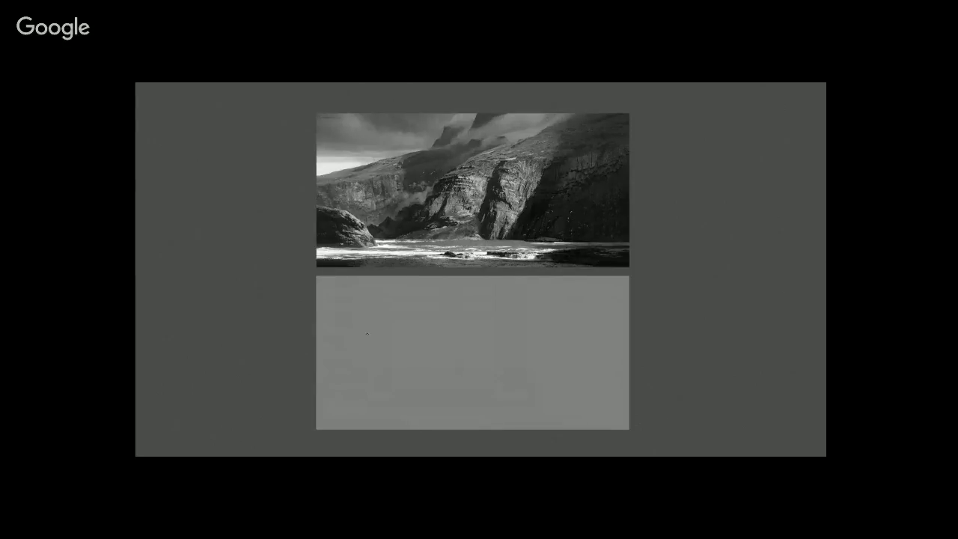
pyautogui.scroll(-3, 454, 348)
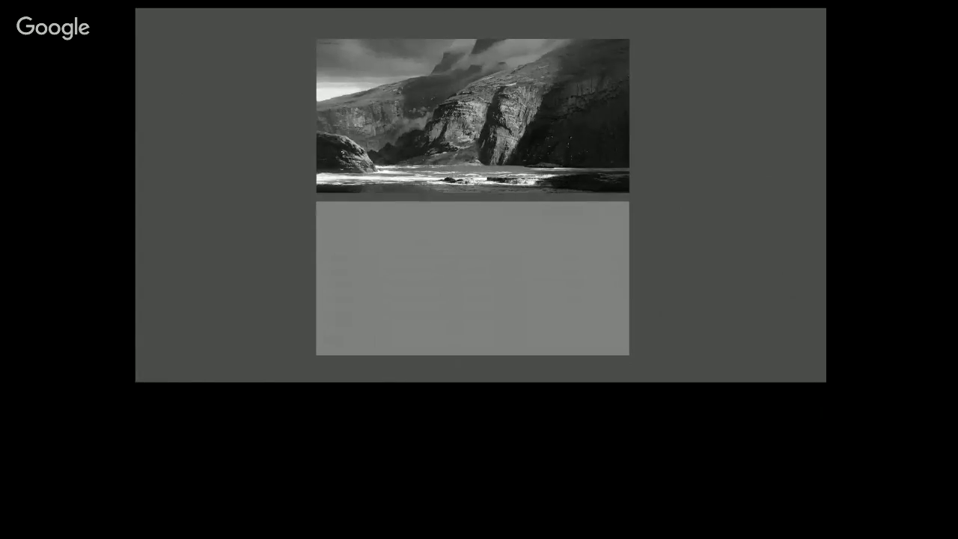
pyautogui.press('f')
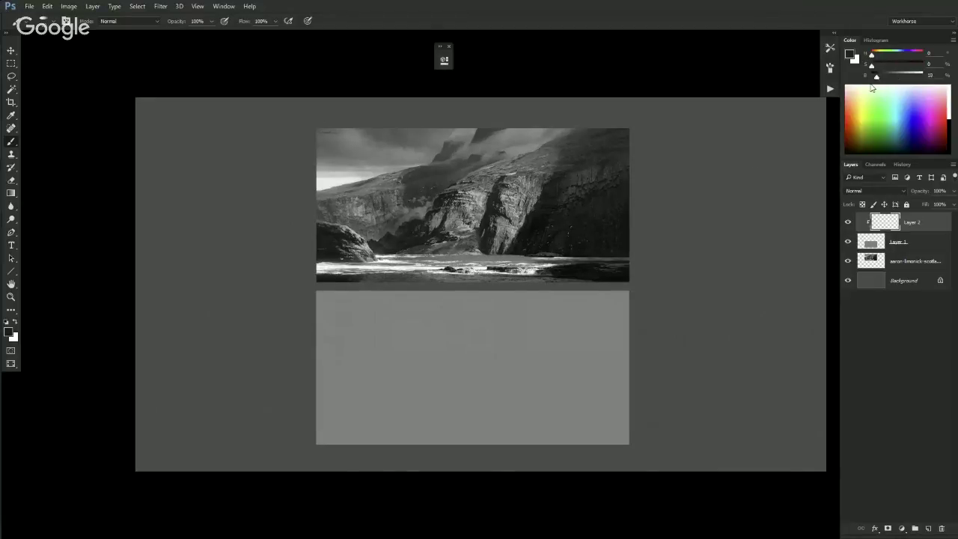
pyautogui.press('f')
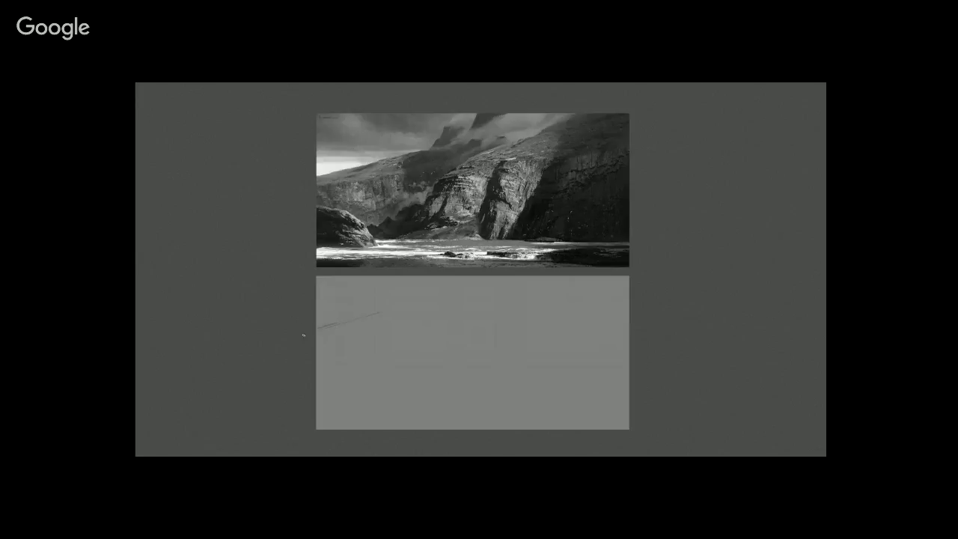
# - Sketch the first ridge line and short diagonal and vertical cliff strokes
pyautogui.moveTo(422, 316); pyautogui.dragTo(462, 314)
pyautogui.moveTo(479, 280); pyautogui.dragTo(452, 305)
pyautogui.moveTo(570, 283); pyautogui.dragTo(559, 290)
pyautogui.moveTo(422, 341); pyautogui.dragTo(417, 374)
# - Choose the BASIC - Sketch Brush preset and return to full-screen drawing
pyautogui.press('Tab')
pyautogui.rightClick(423, 231)
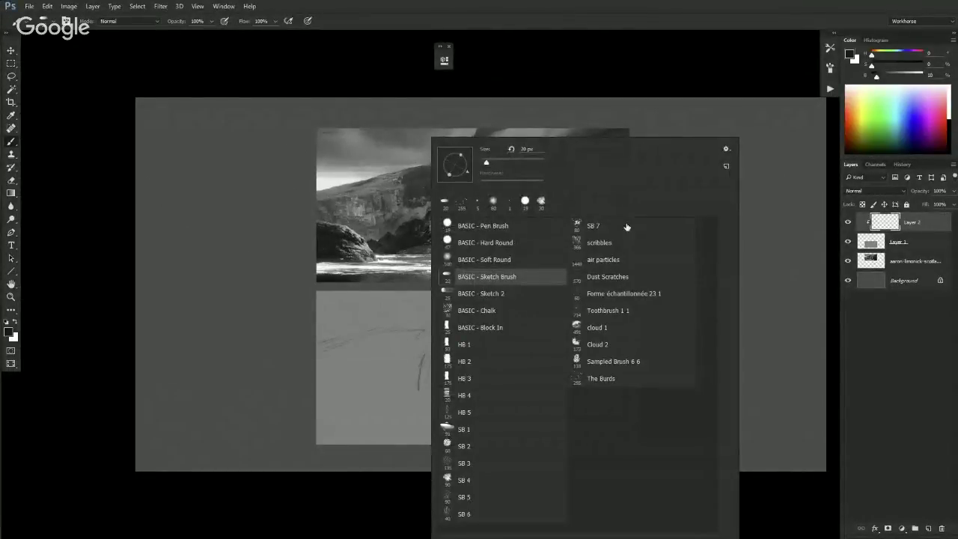
pyautogui.press('Return')
pyautogui.press('Tab')
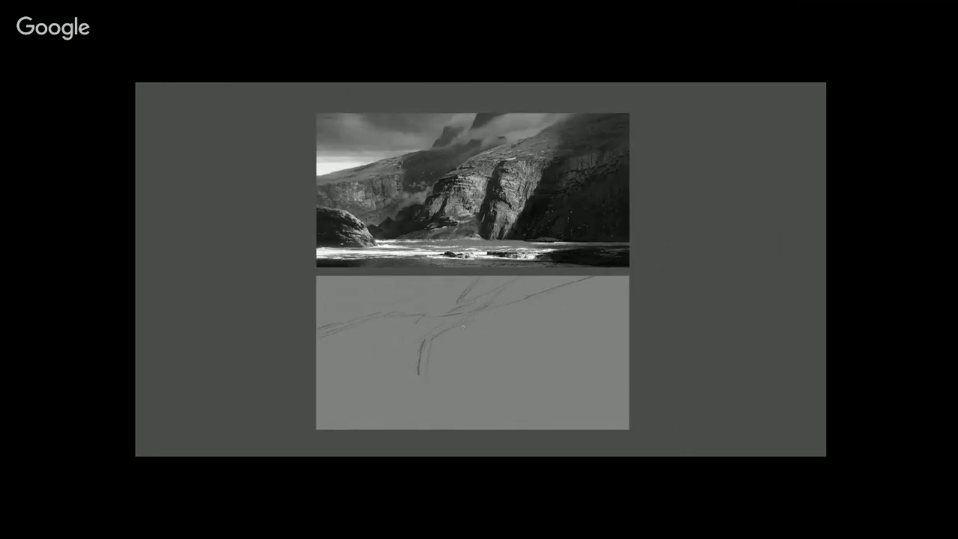
# - Sketch bottom-left strokes, a horizontal base line and a dark diagonal cliff edge
pyautogui.moveTo(410, 367); pyautogui.dragTo(378, 382)
pyautogui.moveTo(343, 367); pyautogui.dragTo(376, 389)
pyautogui.moveTo(337, 411); pyautogui.dragTo(376, 410)
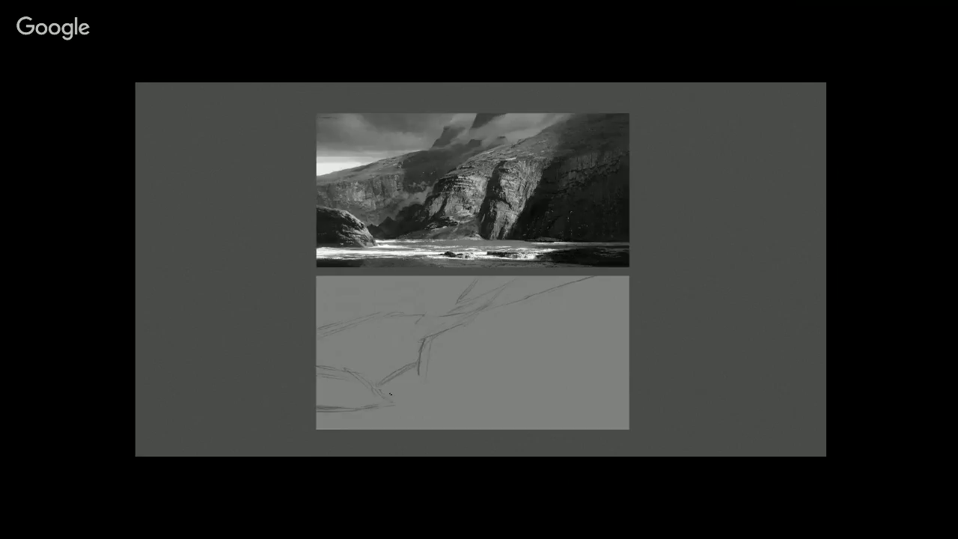
pyautogui.moveTo(378, 391); pyautogui.dragTo(493, 393)
pyautogui.moveTo(460, 321); pyautogui.dragTo(437, 354)
# - Sketch the right-hand cliff faces with rising and diagonal strokes above a base mark
pyautogui.moveTo(507, 366); pyautogui.dragTo(533, 321)
pyautogui.moveTo(517, 372)
pyautogui.mouseDown()
pyautogui.moveTo(544, 328)
pyautogui.moveTo(534, 340)
pyautogui.mouseUp()
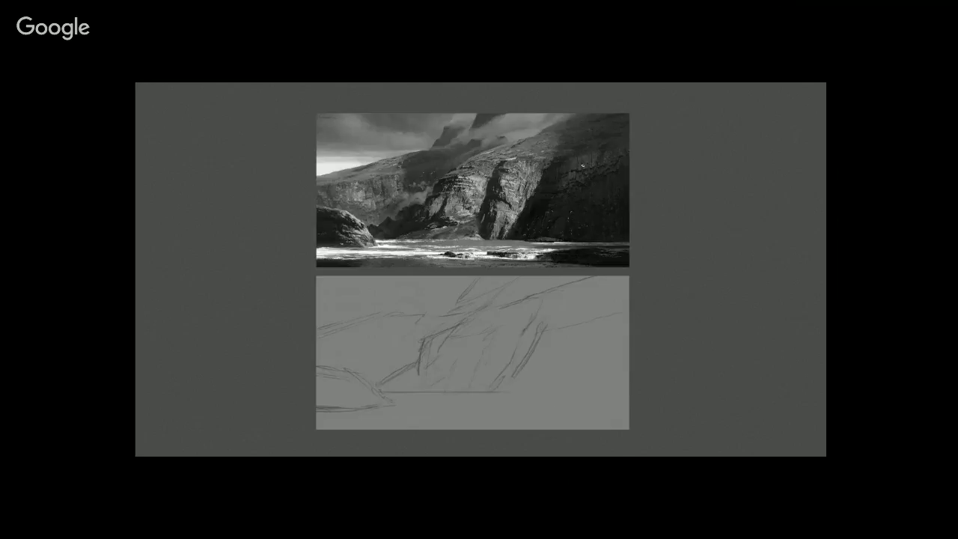
pyautogui.moveTo(541, 181); pyautogui.dragTo(545, 373)
pyautogui.hotkey('ctrl', 'z')
pyautogui.moveTo(522, 364); pyautogui.dragTo(501, 399)
pyautogui.moveTo(539, 333); pyautogui.dragTo(514, 374)
pyautogui.moveTo(532, 391)
pyautogui.mouseDown()
pyautogui.moveTo(630, 394)
pyautogui.moveTo(552, 398)
pyautogui.mouseUp()
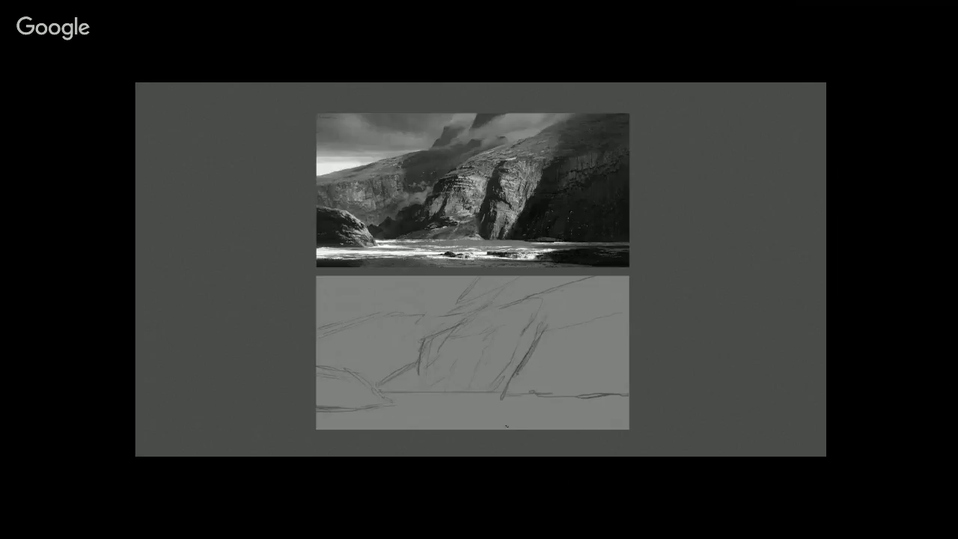
# - Add shoreline strokes along the bottom and short cliff strokes near the top
pyautogui.moveTo(483, 415)
pyautogui.mouseDown()
pyautogui.moveTo(591, 424)
pyautogui.moveTo(554, 415)
pyautogui.moveTo(599, 411)
pyautogui.moveTo(589, 406)
pyautogui.mouseUp()
pyautogui.moveTo(524, 393); pyautogui.dragTo(505, 393)
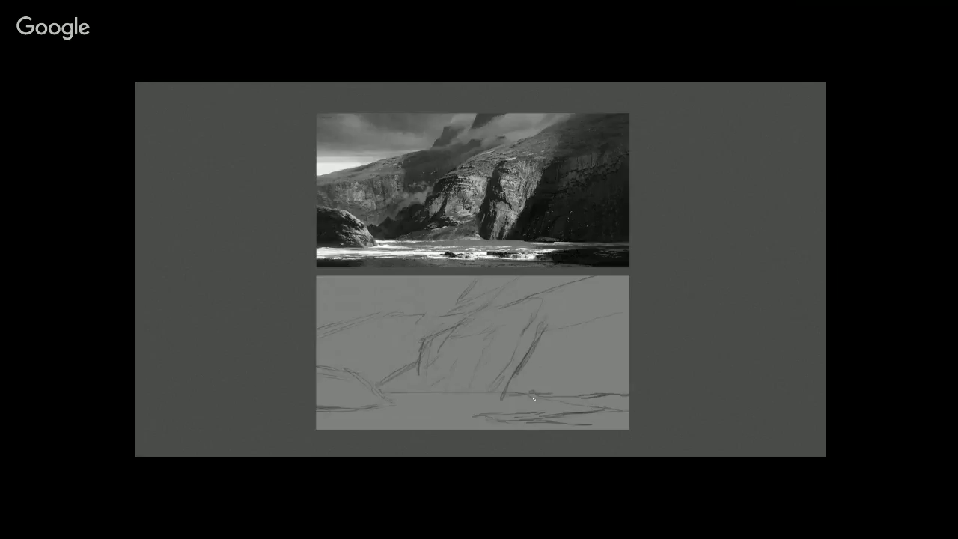
pyautogui.moveTo(587, 405); pyautogui.dragTo(633, 405)
pyautogui.moveTo(319, 426); pyautogui.dragTo(380, 426)
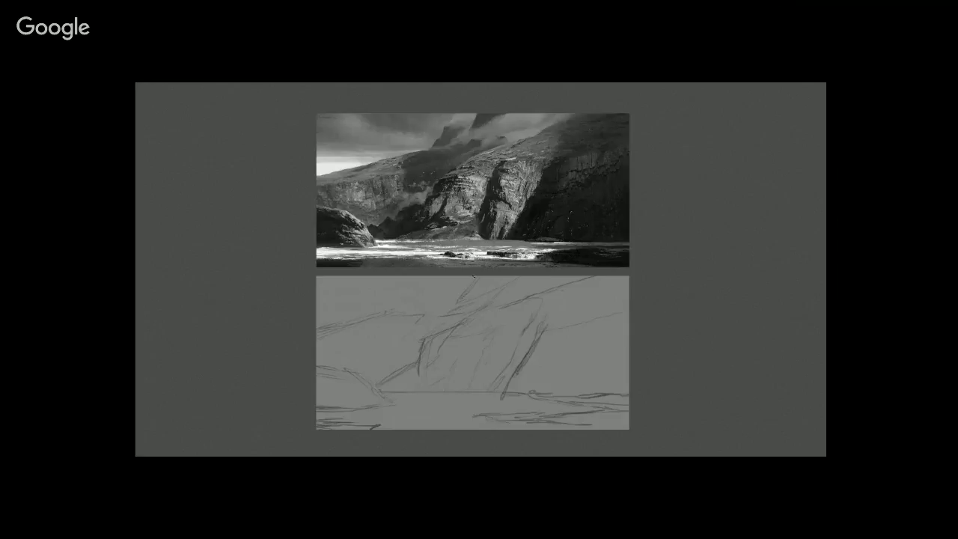
pyautogui.moveTo(470, 278); pyautogui.dragTo(459, 297)
pyautogui.moveTo(434, 289); pyautogui.dragTo(417, 311)
pyautogui.press('Tab')
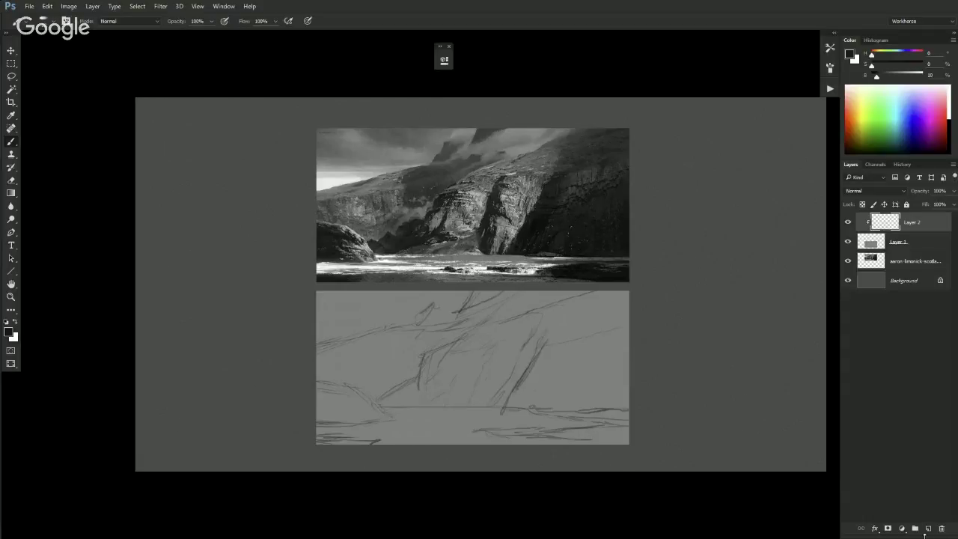
# - Add an empty Layer 3 above the pencil sketch and set the paint colour to bright red
pyautogui.click(926, 529)
pyautogui.moveTo(898, 65); pyautogui.dragTo(909, 66)
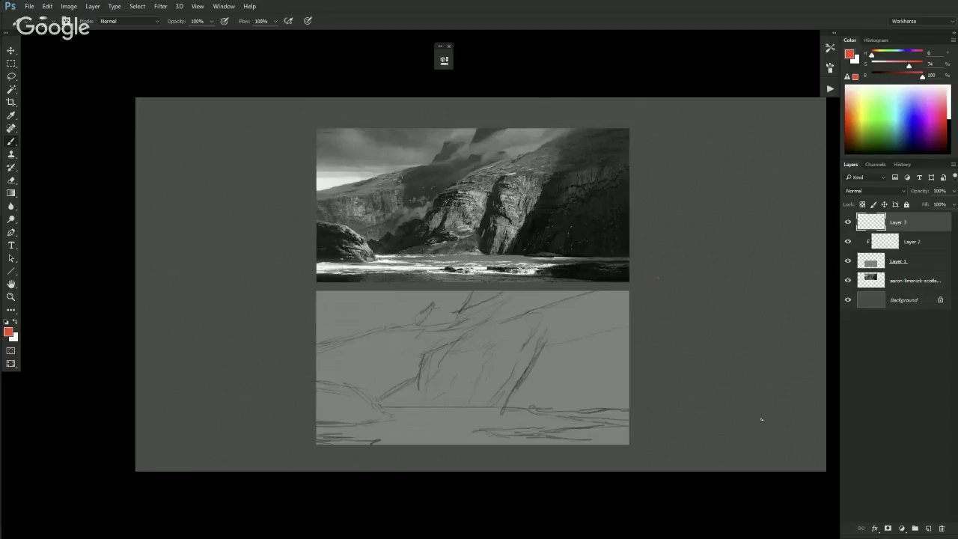
pyautogui.press('f')
pyautogui.press('f')
pyautogui.press('f')
pyautogui.press('f')
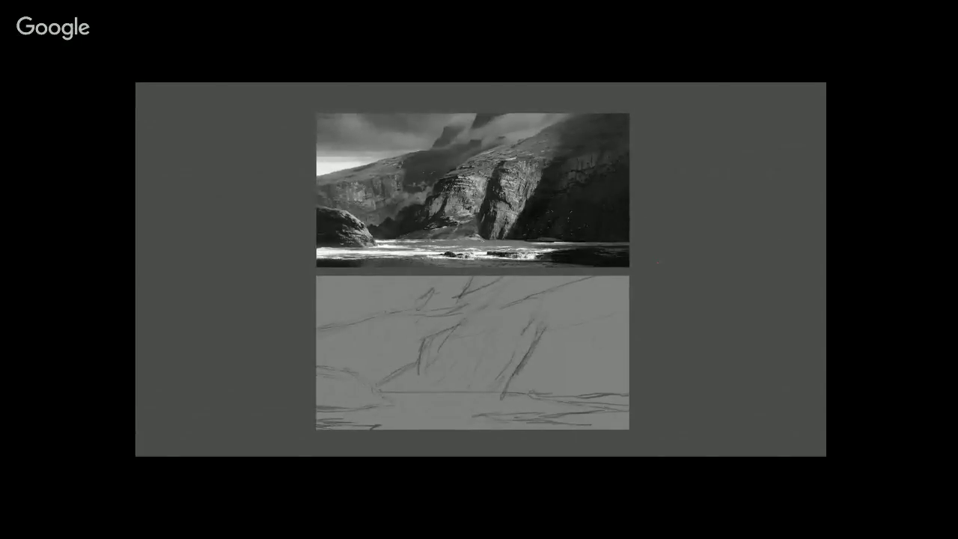
pyautogui.hotkey('ctrl', '+')
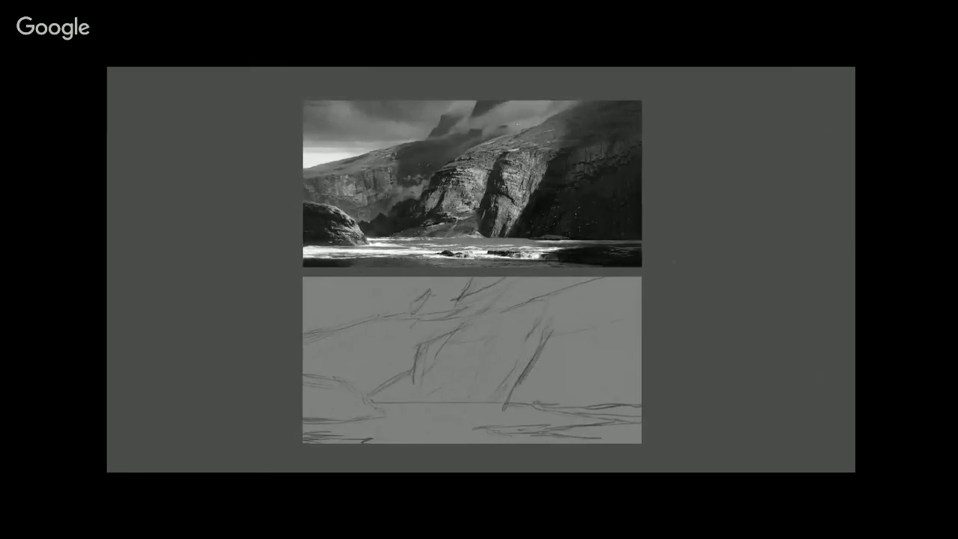
pyautogui.hotkey('ctrl', '+')
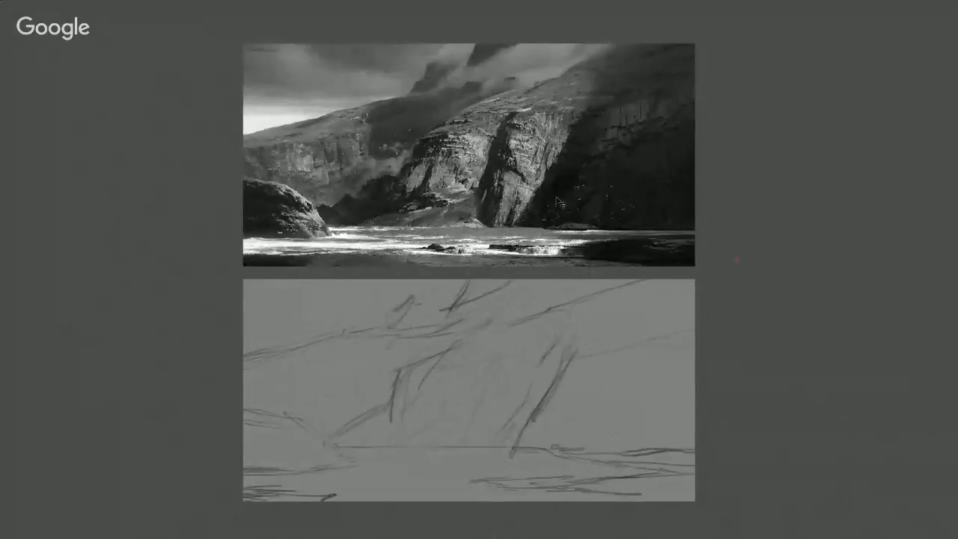
pyautogui.hotkey('ctrl', '-')
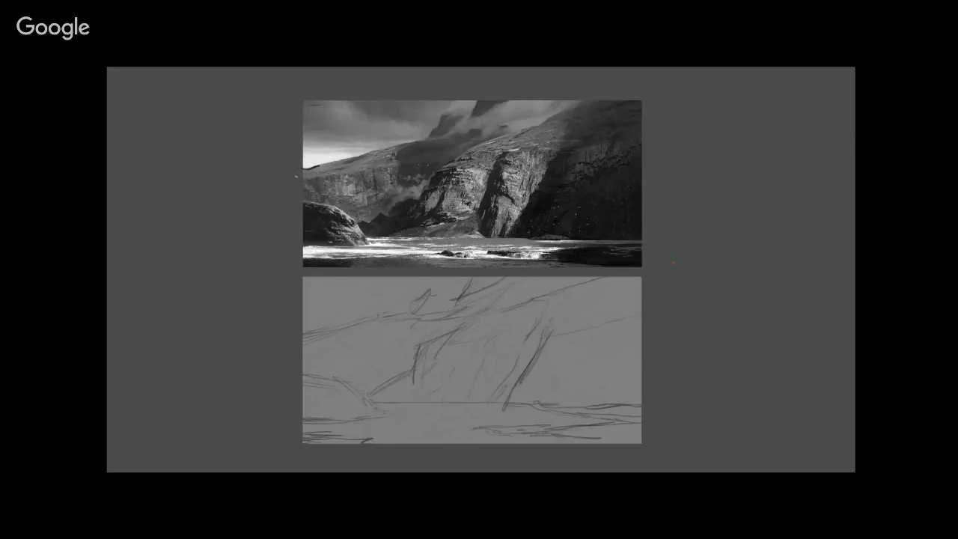
pyautogui.hotkey('shift', 'f')
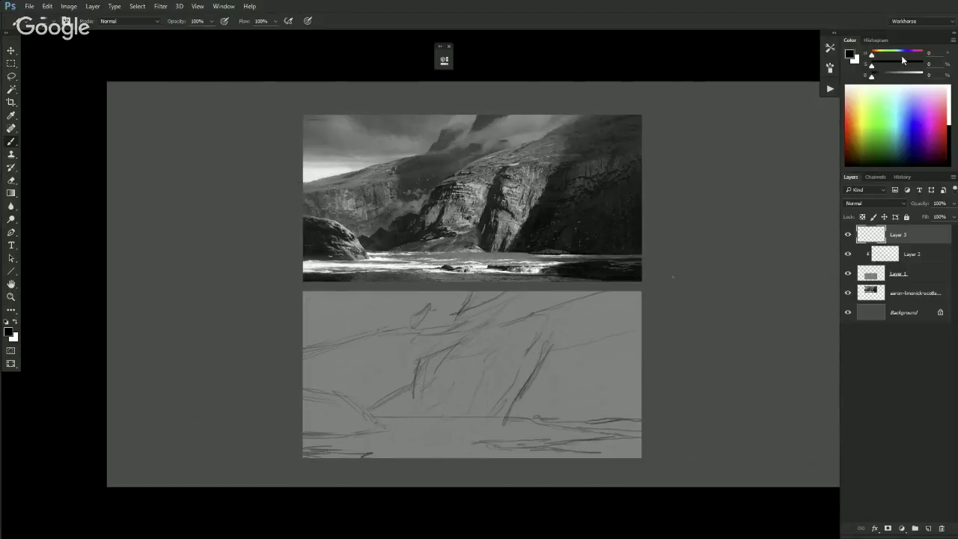
pyautogui.moveTo(872, 68); pyautogui.dragTo(917, 74)
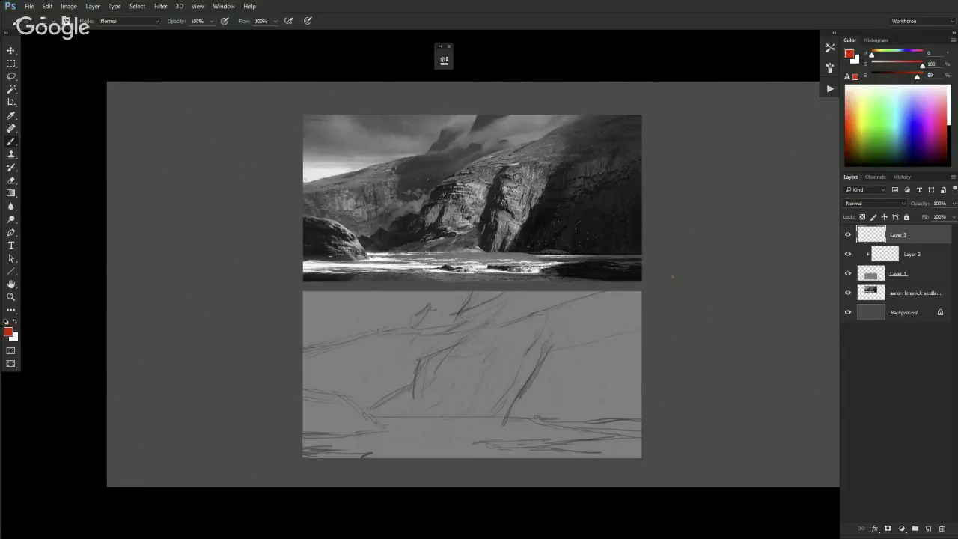
# - Trace the photo's mountain ridge and left edge in red, erasing and undoing stray strokes
pyautogui.press('f')
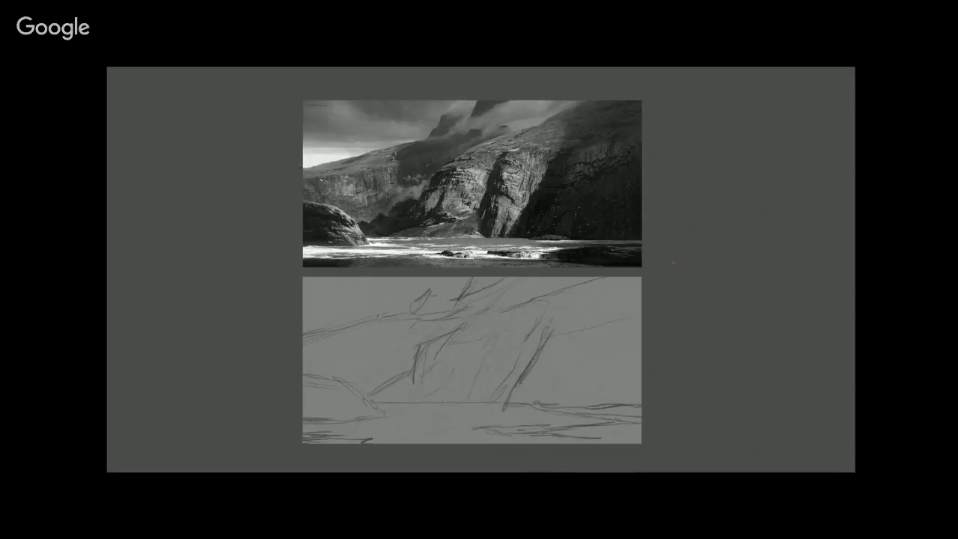
pyautogui.moveTo(321, 164); pyautogui.dragTo(395, 143)
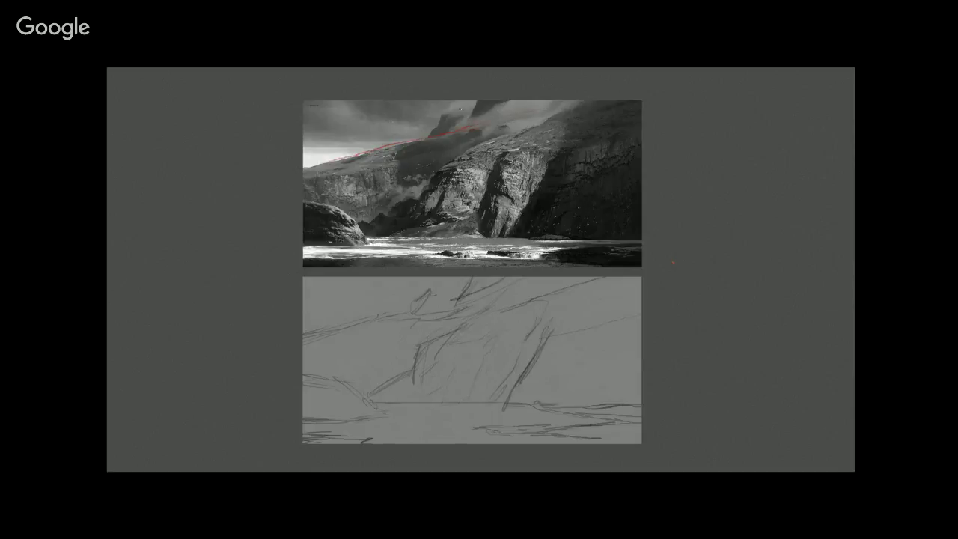
pyautogui.moveTo(305, 105); pyautogui.dragTo(300, 166)
pyautogui.moveTo(536, 100)
pyautogui.mouseDown()
pyautogui.moveTo(537, 123)
pyautogui.moveTo(504, 135)
pyautogui.mouseUp()
pyautogui.moveTo(578, 100); pyautogui.dragTo(481, 140)
pyautogui.moveTo(417, 139); pyautogui.dragTo(303, 168)
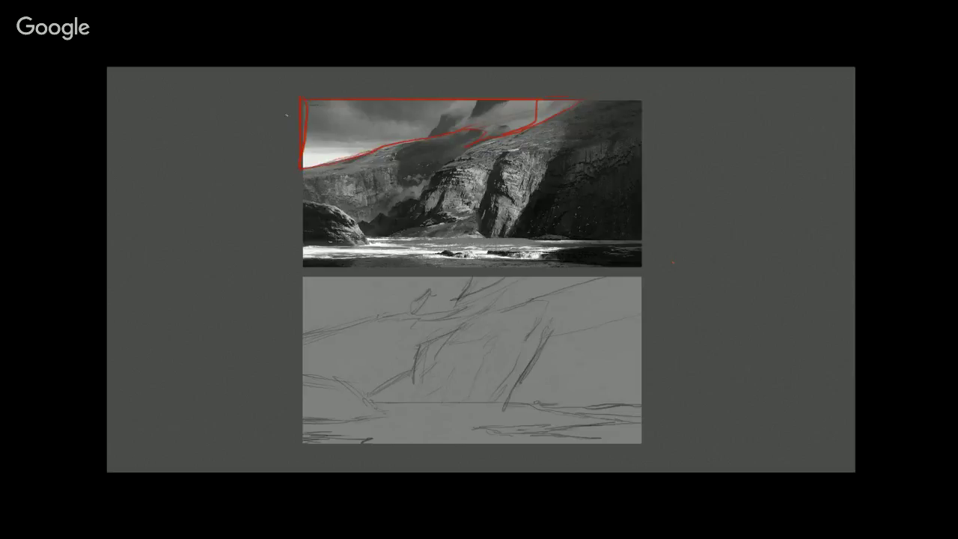
pyautogui.moveTo(536, 102)
pyautogui.mouseDown()
pyautogui.moveTo(536, 123)
pyautogui.moveTo(503, 133)
pyautogui.mouseUp()
pyautogui.moveTo(446, 167)
pyautogui.mouseDown()
pyautogui.moveTo(413, 199)
pyautogui.moveTo(355, 225)
pyautogui.moveTo(342, 208)
pyautogui.mouseUp()
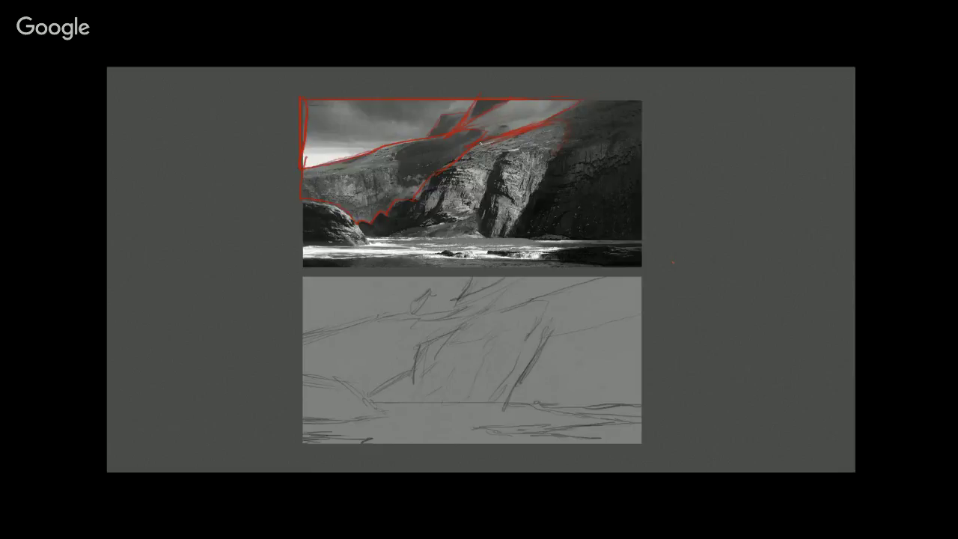
pyautogui.moveTo(543, 175)
pyautogui.mouseDown()
pyautogui.moveTo(503, 236)
pyautogui.moveTo(597, 241)
pyautogui.mouseUp()
pyautogui.hotkey('ctrl', 'z')
pyautogui.hotkey('ctrl', 'z')
pyautogui.hotkey('ctrl', 'z')
pyautogui.hotkey('ctrl', 'z')
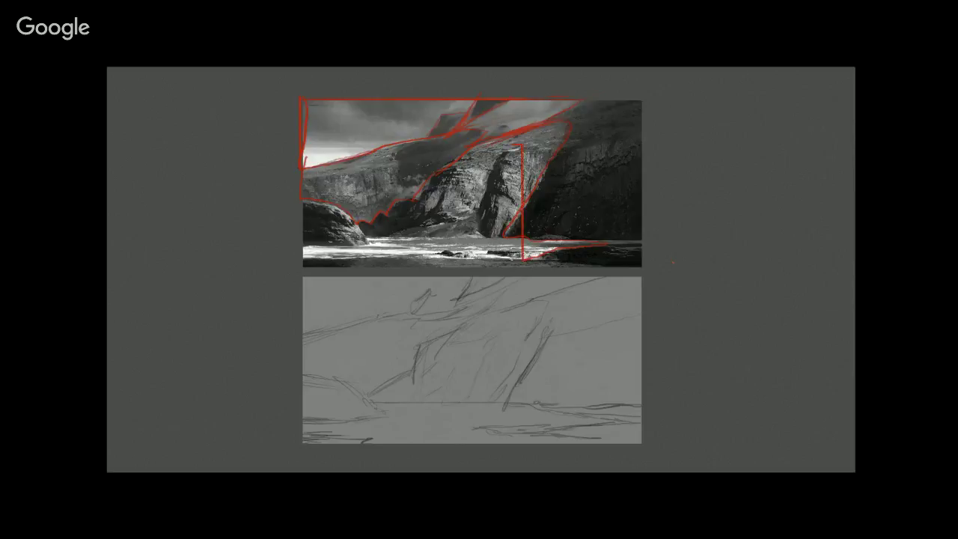
# - Outline the waterlines, left rock and central cliff base in red, then undo and erase them
pyautogui.moveTo(537, 260)
pyautogui.mouseDown()
pyautogui.moveTo(603, 244)
pyautogui.moveTo(503, 233)
pyautogui.moveTo(552, 162)
pyautogui.mouseUp()
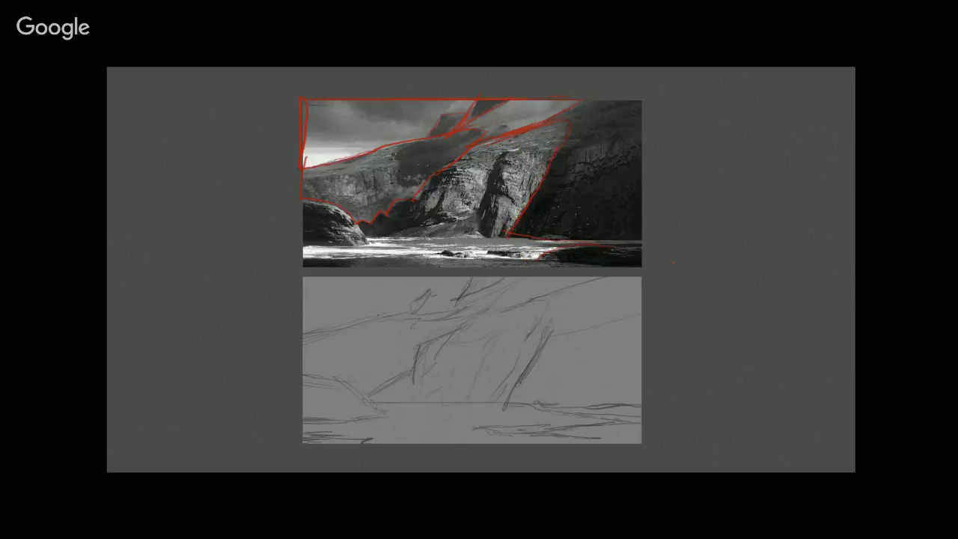
pyautogui.moveTo(536, 256); pyautogui.dragTo(303, 259)
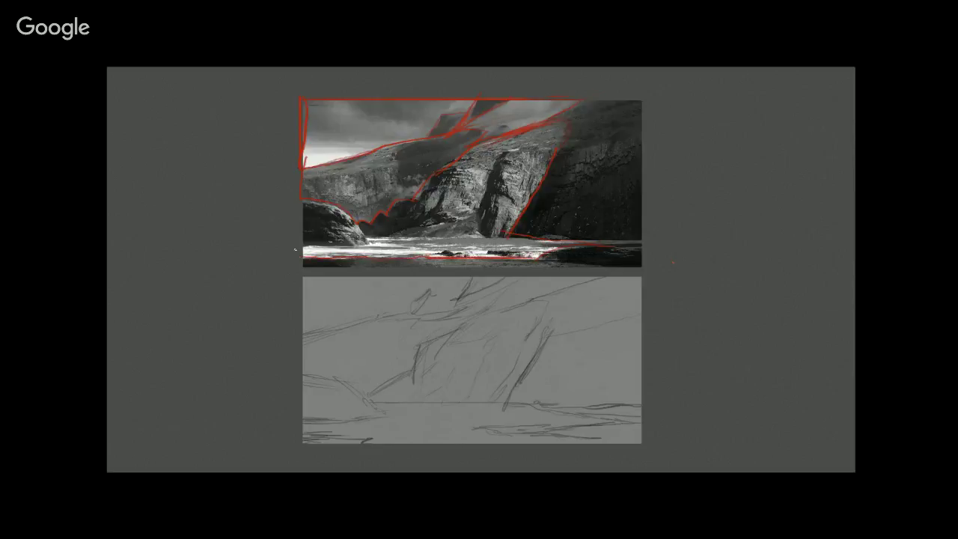
pyautogui.moveTo(358, 236); pyautogui.dragTo(331, 204)
pyautogui.moveTo(367, 238)
pyautogui.mouseDown()
pyautogui.moveTo(454, 219)
pyautogui.moveTo(441, 198)
pyautogui.moveTo(461, 144)
pyautogui.moveTo(531, 139)
pyautogui.moveTo(505, 187)
pyautogui.moveTo(512, 225)
pyautogui.moveTo(474, 247)
pyautogui.moveTo(365, 247)
pyautogui.moveTo(387, 254)
pyautogui.moveTo(564, 249)
pyautogui.mouseUp()
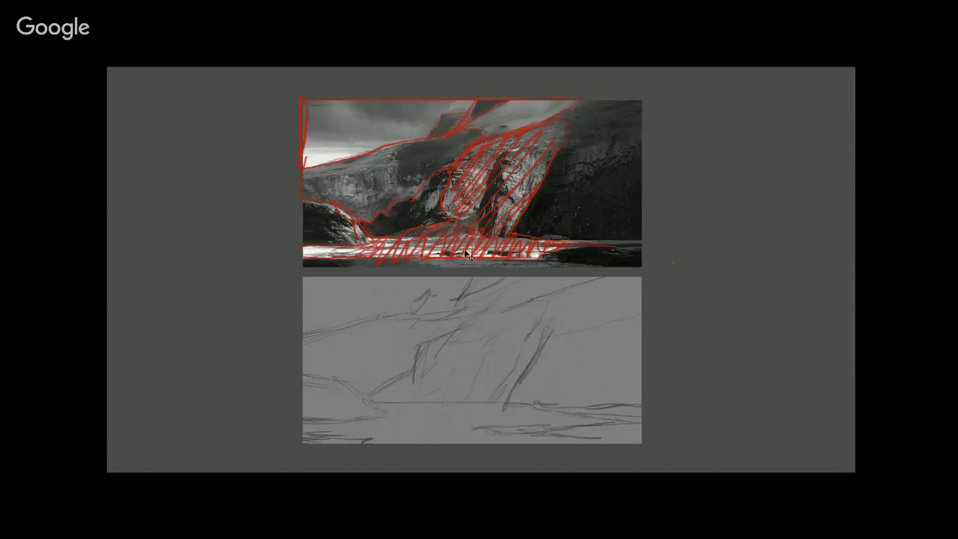
pyautogui.hotkey('ctrl', 'z')
pyautogui.hotkey('ctrl', 'z')
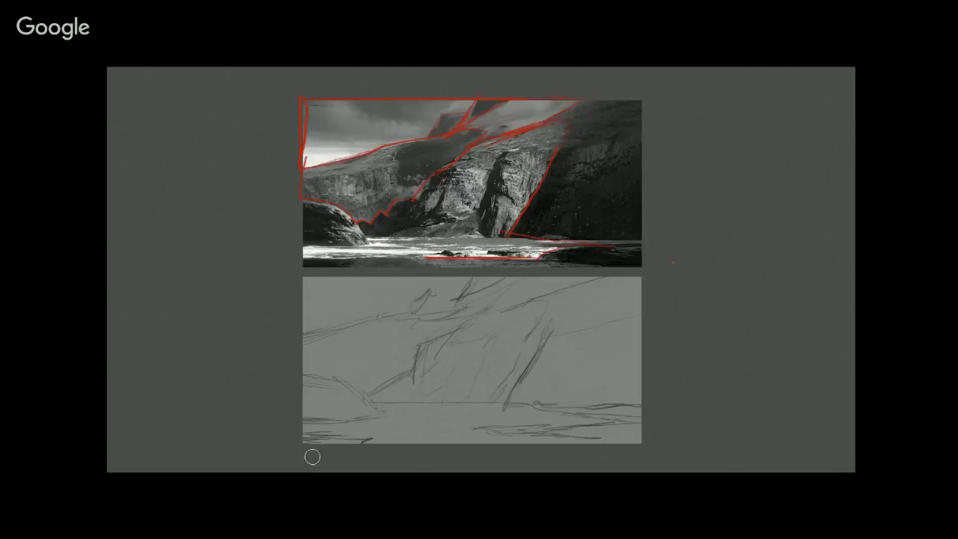
pyautogui.moveTo(456, 237)
pyautogui.mouseDown()
pyautogui.moveTo(472, 130)
pyautogui.moveTo(286, 171)
pyautogui.moveTo(294, 128)
pyautogui.moveTo(389, 209)
pyautogui.mouseUp()
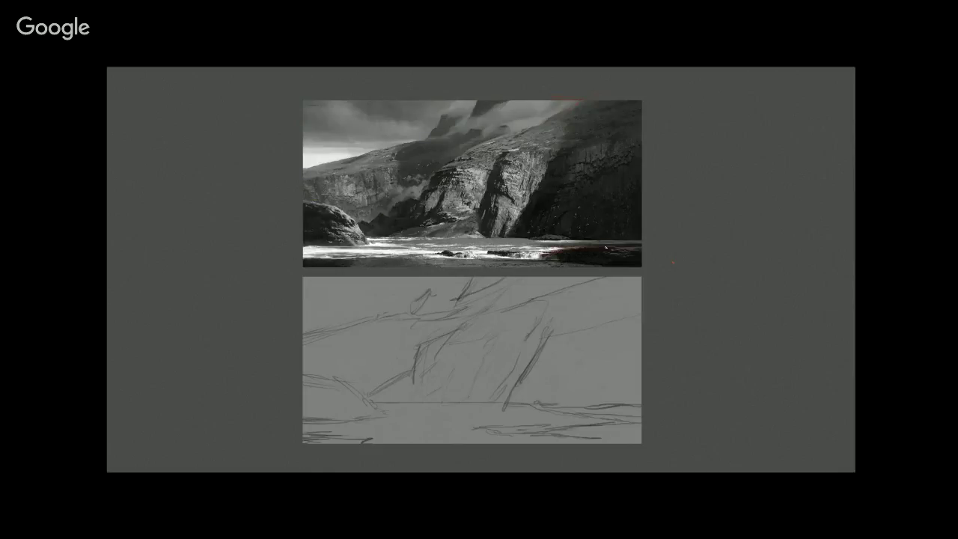
# - Draw red shoreline and ridge guide lines across the photo, dropping the sky loop
pyautogui.moveTo(491, 253); pyautogui.dragTo(303, 251)
pyautogui.moveTo(508, 234); pyautogui.dragTo(691, 233)
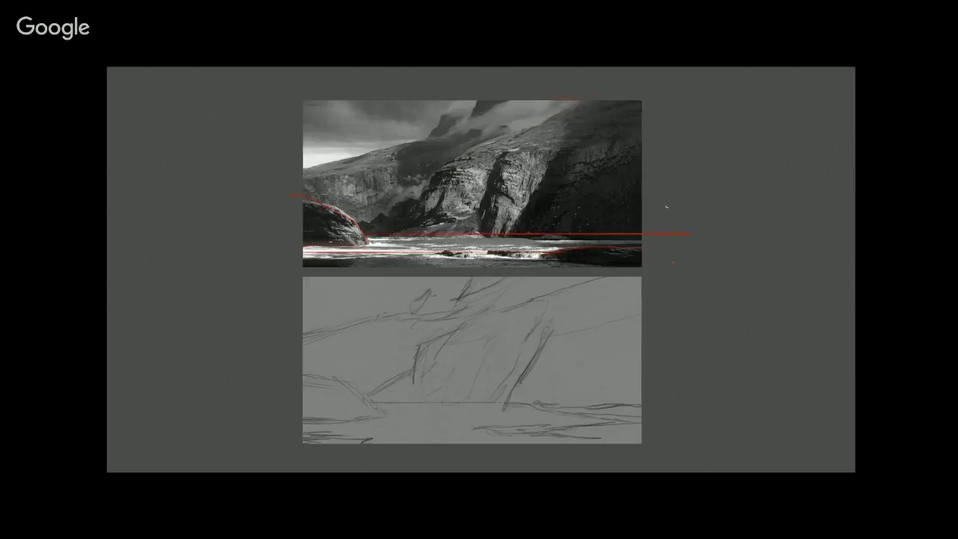
pyautogui.moveTo(385, 215)
pyautogui.mouseDown()
pyautogui.moveTo(503, 128)
pyautogui.moveTo(562, 111)
pyautogui.mouseUp()
pyautogui.moveTo(354, 73); pyautogui.dragTo(466, 69)
pyautogui.hotkey('ctrl', 'z')
pyautogui.hotkey('ctrl', 'z')
pyautogui.hotkey('ctrl', 'z')
pyautogui.hotkey('ctrl', 'z')
pyautogui.hotkey('ctrl', '-')
pyautogui.hotkey('ctrl', '-')
pyautogui.hotkey('ctrl', '-')
pyautogui.hotkey('ctrl', '-')
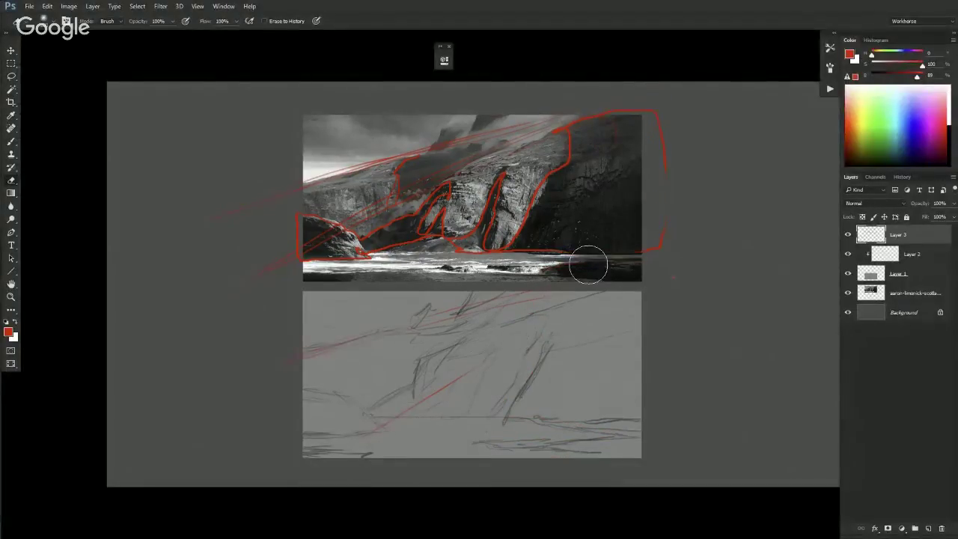
# - Erase all red guide marks from the photo and the pencil sketch
pyautogui.moveTo(545, 437)
pyautogui.mouseDown()
pyautogui.moveTo(424, 390)
pyautogui.moveTo(473, 304)
pyautogui.moveTo(667, 289)
pyautogui.moveTo(692, 183)
pyautogui.moveTo(611, 148)
pyautogui.moveTo(375, 241)
pyautogui.moveTo(339, 140)
pyautogui.moveTo(259, 223)
pyautogui.moveTo(281, 256)
pyautogui.moveTo(342, 288)
pyautogui.moveTo(449, 174)
pyautogui.moveTo(488, 233)
pyautogui.moveTo(544, 250)
pyautogui.moveTo(503, 122)
pyautogui.mouseUp()
pyautogui.press('b')
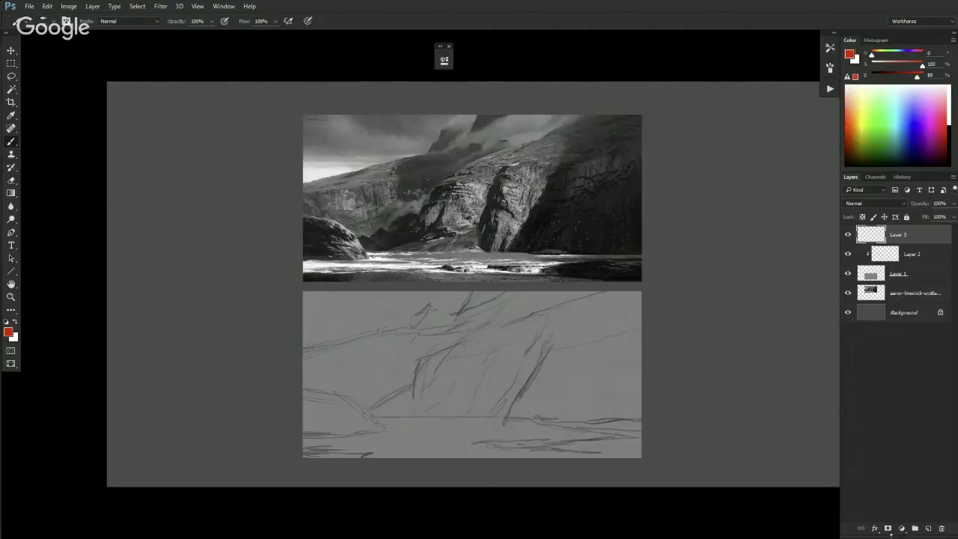
# - Add a new Layer 4 clipped above Layer 2 and choose the SB 1 textured brush
pyautogui.click(886, 256)
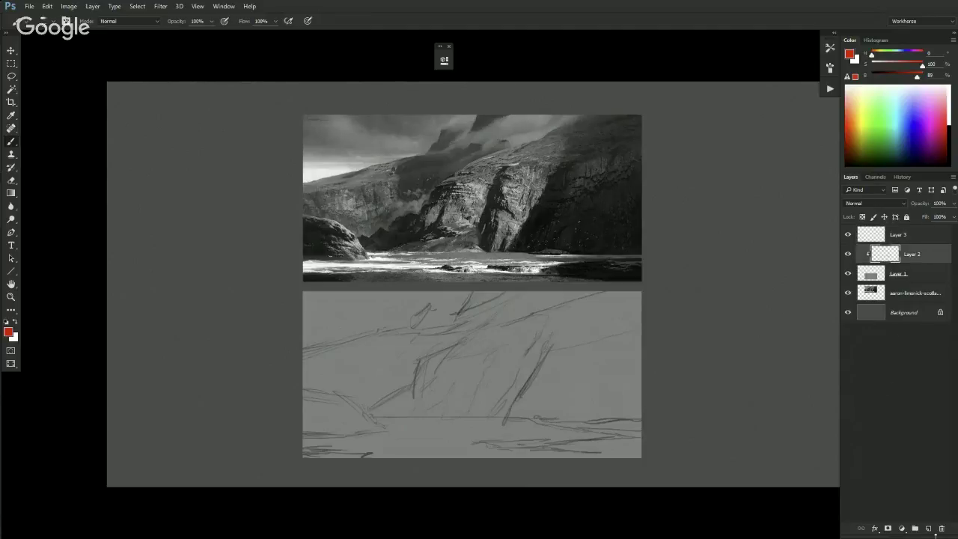
pyautogui.click(927, 529)
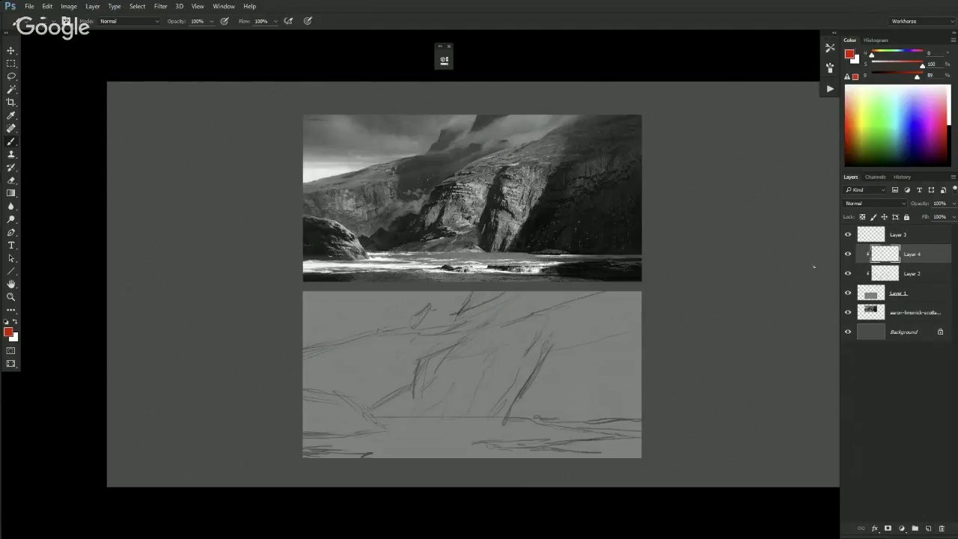
pyautogui.rightClick(491, 140)
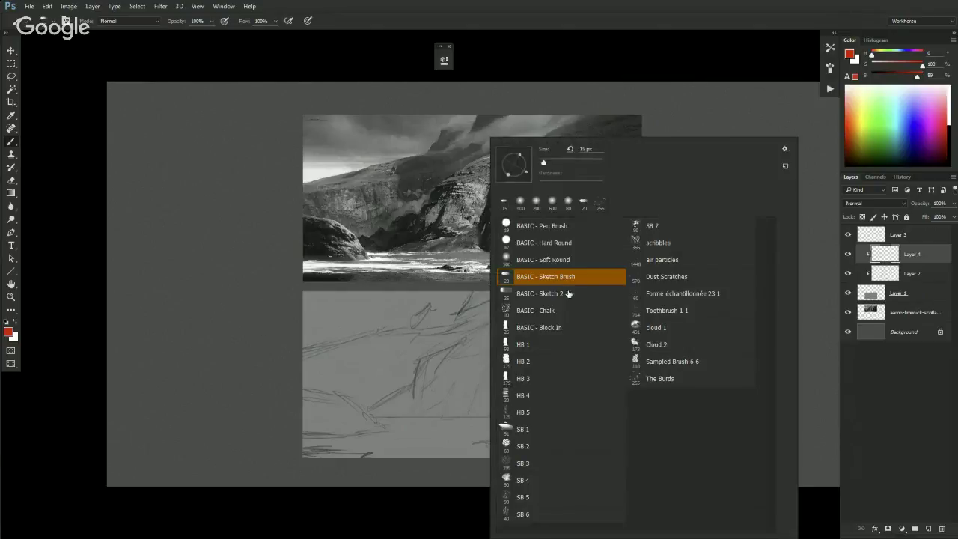
pyautogui.click(524, 431)
pyautogui.press('Return')
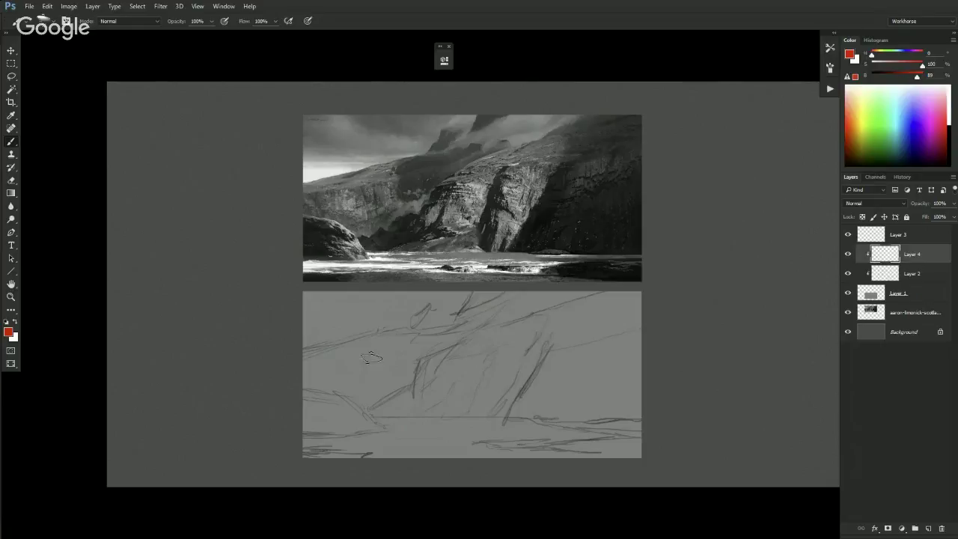
# - Sample a dark grey paint colour from the reference photo's cliffs
pyautogui.hotkey('ctrl', '-')
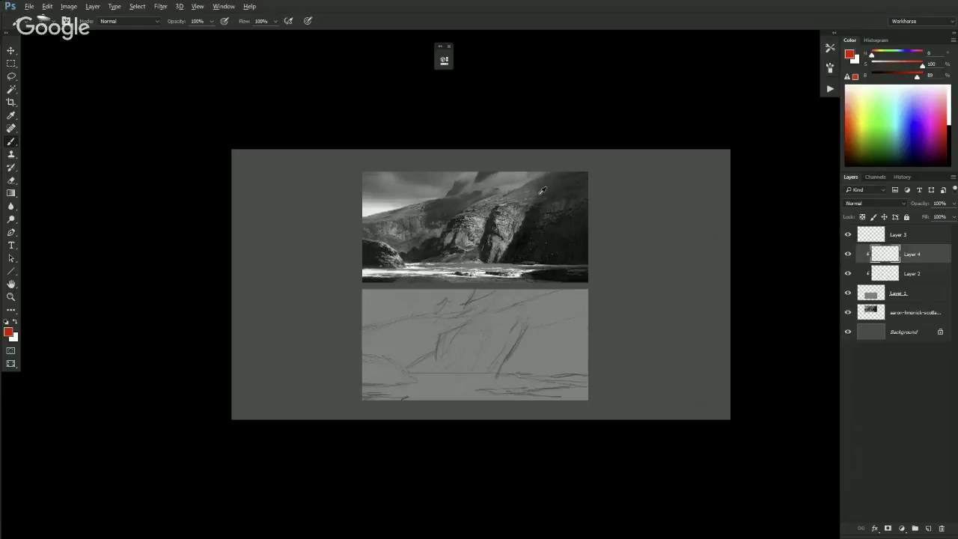
pyautogui.keyDown('alt'); pyautogui.click(551, 186); pyautogui.keyUp('alt')
pyautogui.moveTo(552, 186)
pyautogui.keyDown('alt'); pyautogui.mouseDown()
pyautogui.moveTo(520, 196)
pyautogui.moveTo(506, 215)
pyautogui.moveTo(476, 216)
pyautogui.moveTo(454, 200)
pyautogui.mouseUp(); pyautogui.keyUp('alt')
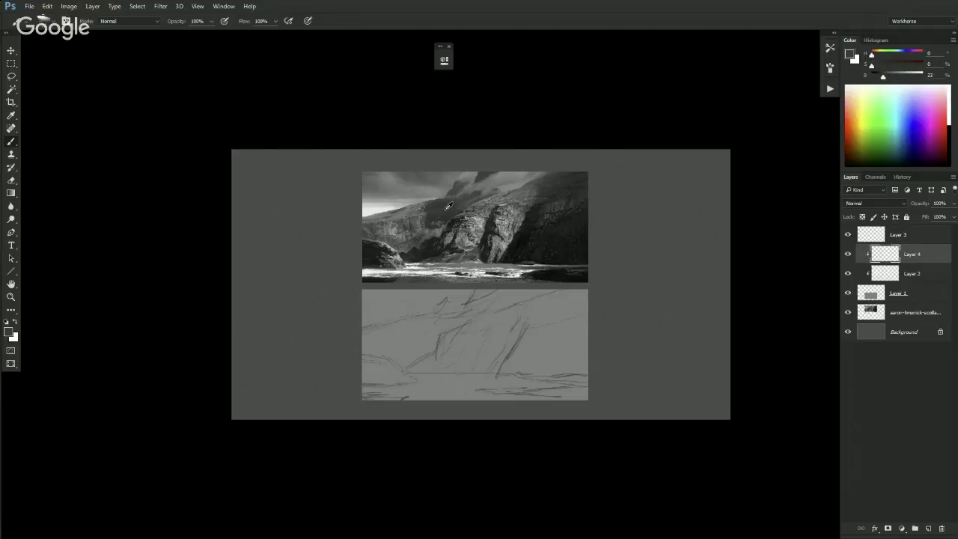
pyautogui.keyDown('alt'); pyautogui.click(439, 201); pyautogui.keyUp('alt')
pyautogui.hotkey('ctrl', '+')
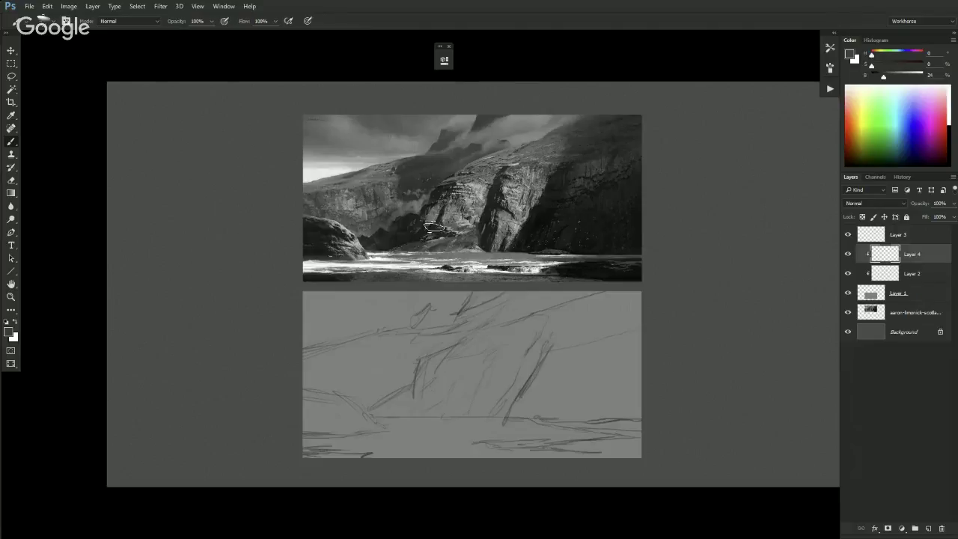
pyautogui.hotkey('ctrl', '+')
pyautogui.keyDown('alt'); pyautogui.click(410, 145); pyautogui.keyUp('alt')
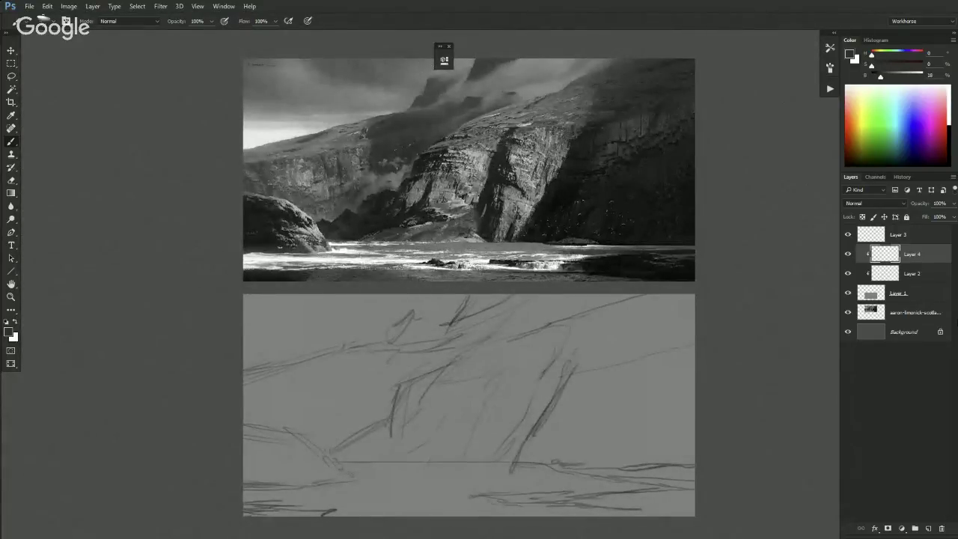
# - Sample greys from the photo's bright water, dark rock and dark cliff
pyautogui.click(881, 77)
pyautogui.keyDown('alt'); pyautogui.click(266, 254); pyautogui.keyUp('alt')
pyautogui.keyDown('alt'); pyautogui.click(268, 255); pyautogui.keyUp('alt')
pyautogui.keyDown('alt'); pyautogui.click(266, 254); pyautogui.keyUp('alt')
pyautogui.keyDown('alt'); pyautogui.click(265, 236); pyautogui.keyUp('alt')
pyautogui.keyDown('alt'); pyautogui.click(562, 199); pyautogui.keyUp('alt')
pyautogui.keyDown('alt'); pyautogui.click(549, 107); pyautogui.keyUp('alt')
pyautogui.keyDown('alt'); pyautogui.click(511, 114); pyautogui.keyUp('alt')
pyautogui.keyDown('alt'); pyautogui.click(535, 149); pyautogui.keyUp('alt')
pyautogui.keyDown('alt'); pyautogui.click(595, 157); pyautogui.keyUp('alt')
pyautogui.keyDown('alt'); pyautogui.click(615, 178); pyautogui.keyUp('alt')
pyautogui.keyDown('alt'); pyautogui.click(553, 206); pyautogui.keyUp('alt')
# - Compare grey tones sampled across the upper-right, mid and lit cliff faces
pyautogui.keyDown('alt'); pyautogui.click(677, 85); pyautogui.keyUp('alt')
pyautogui.keyDown('alt'); pyautogui.click(672, 156); pyautogui.keyUp('alt')
pyautogui.keyDown('alt'); pyautogui.click(554, 106); pyautogui.keyUp('alt')
pyautogui.keyDown('alt'); pyautogui.click(563, 106); pyautogui.keyUp('alt')
pyautogui.keyDown('alt'); pyautogui.click(449, 187); pyautogui.keyUp('alt')
pyautogui.keyDown('alt'); pyautogui.click(500, 183); pyautogui.keyUp('alt')
pyautogui.keyDown('alt'); pyautogui.click(479, 137); pyautogui.keyUp('alt')
pyautogui.keyDown('alt'); pyautogui.click(645, 119); pyautogui.keyUp('alt')
pyautogui.keyDown('alt'); pyautogui.click(648, 115); pyautogui.keyUp('alt')
pyautogui.keyDown('alt'); pyautogui.click(648, 114); pyautogui.keyUp('alt')
pyautogui.keyDown('alt'); pyautogui.click(493, 131); pyautogui.keyUp('alt')
pyautogui.keyDown('alt'); pyautogui.click(500, 128); pyautogui.keyUp('alt')
pyautogui.keyDown('alt'); pyautogui.click(491, 120); pyautogui.keyUp('alt')
# - Make Layer 3 active and settle on a mid grey sampled from the photo
pyautogui.click(928, 241)
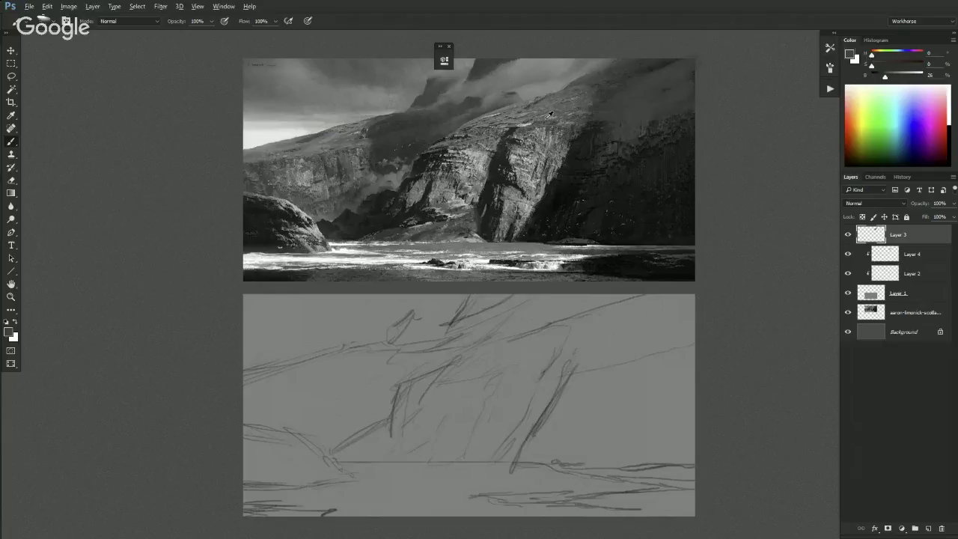
pyautogui.keyDown('alt'); pyautogui.click(525, 147); pyautogui.keyUp('alt')
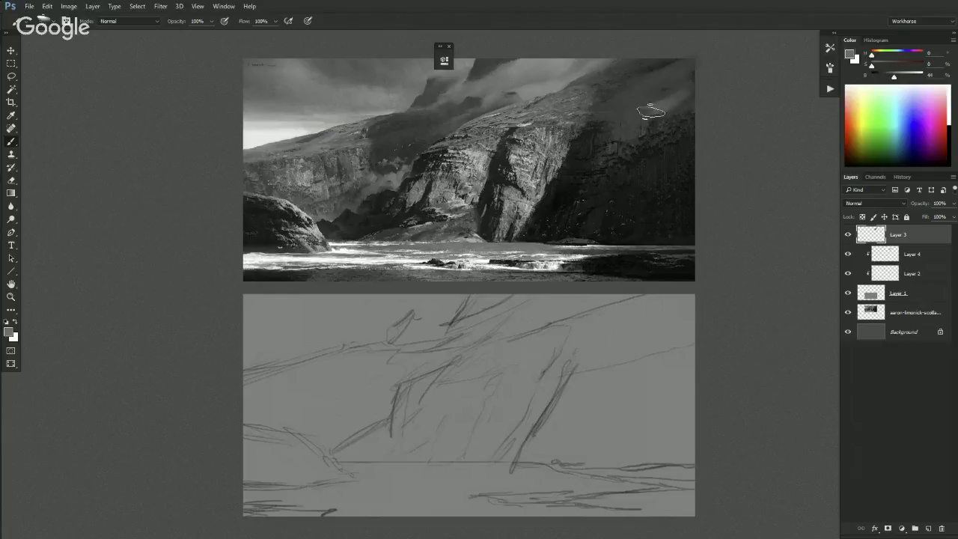
pyautogui.hotkey('ctrl', '-')
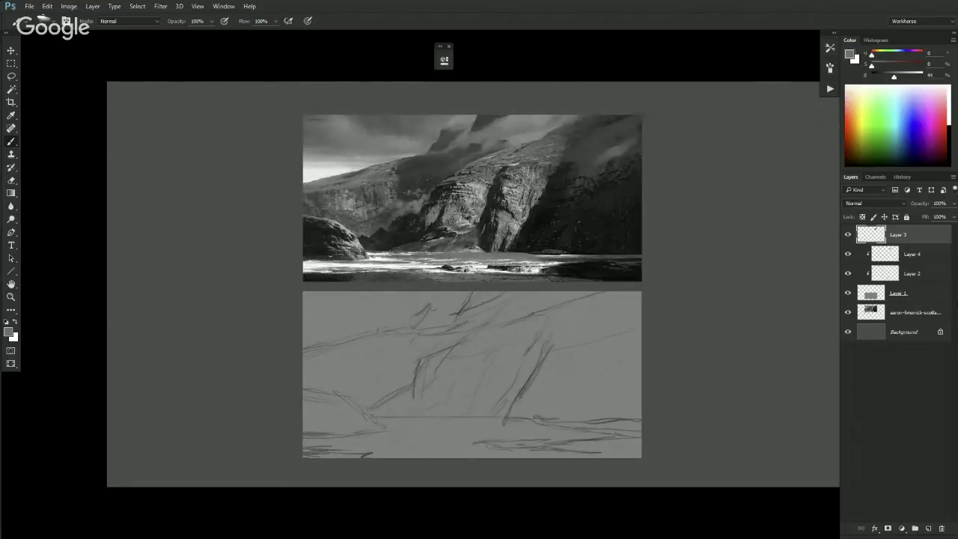
# - Try a red cliff outline, undo it, and toggle Layer 3's visibility to compare
pyautogui.click(921, 65)
pyautogui.moveTo(553, 171)
pyautogui.mouseDown()
pyautogui.moveTo(598, 171)
pyautogui.moveTo(626, 142)
pyautogui.moveTo(546, 139)
pyautogui.moveTo(516, 150)
pyautogui.mouseUp()
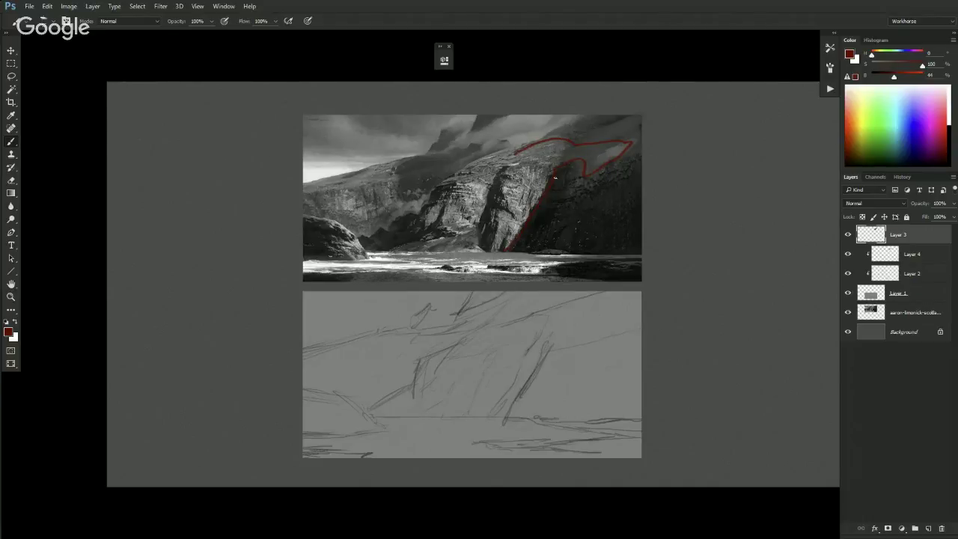
pyautogui.hotkey('ctrl', 'alt', 'z')
pyautogui.hotkey('ctrl', 'alt', 'z')
pyautogui.hotkey('ctrl', 'alt', 'z')
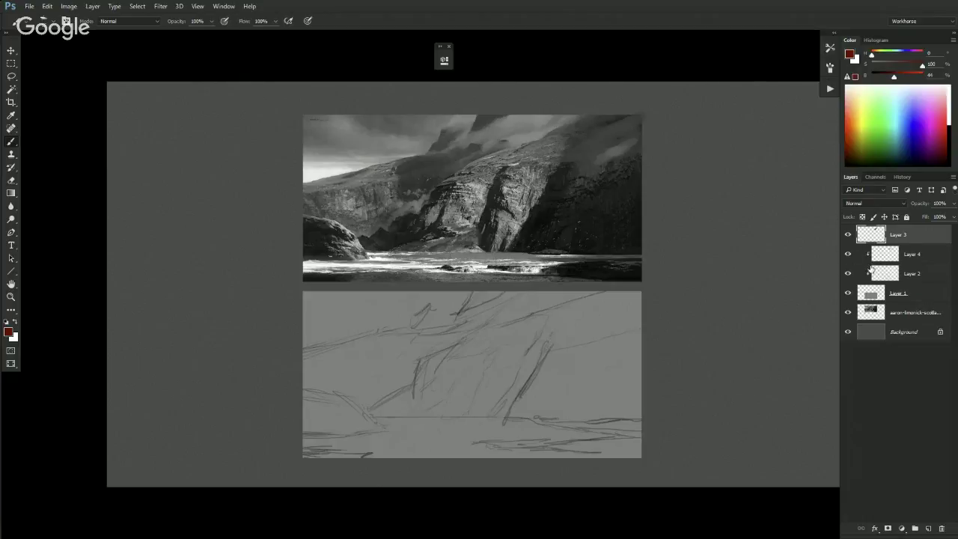
pyautogui.click(847, 235)
pyautogui.click(847, 235)
pyautogui.click(848, 236)
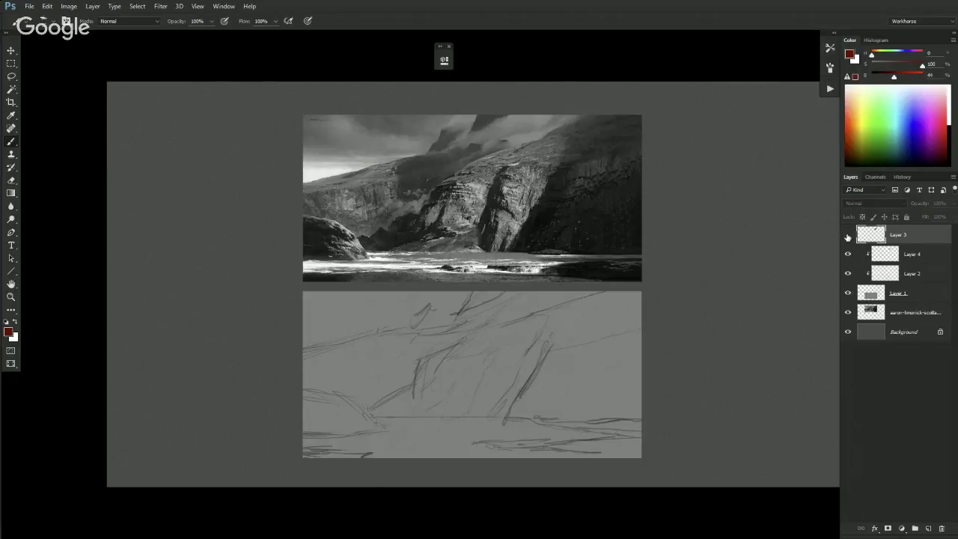
pyautogui.click(851, 235)
pyautogui.click(848, 235)
pyautogui.click(847, 235)
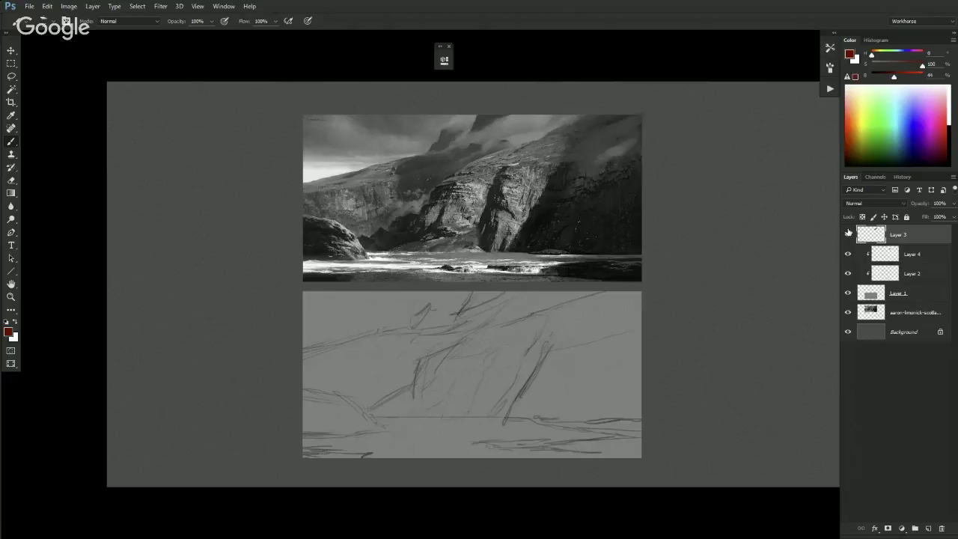
pyautogui.click(849, 237)
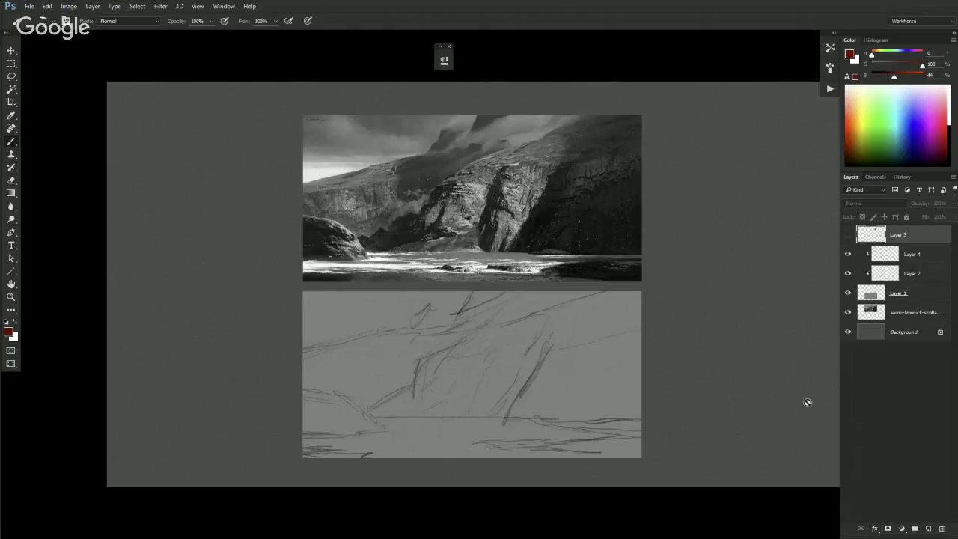
# - Delete Layer 3, select Layer 4, and reset the paint colour to neutral grey
pyautogui.click(937, 525)
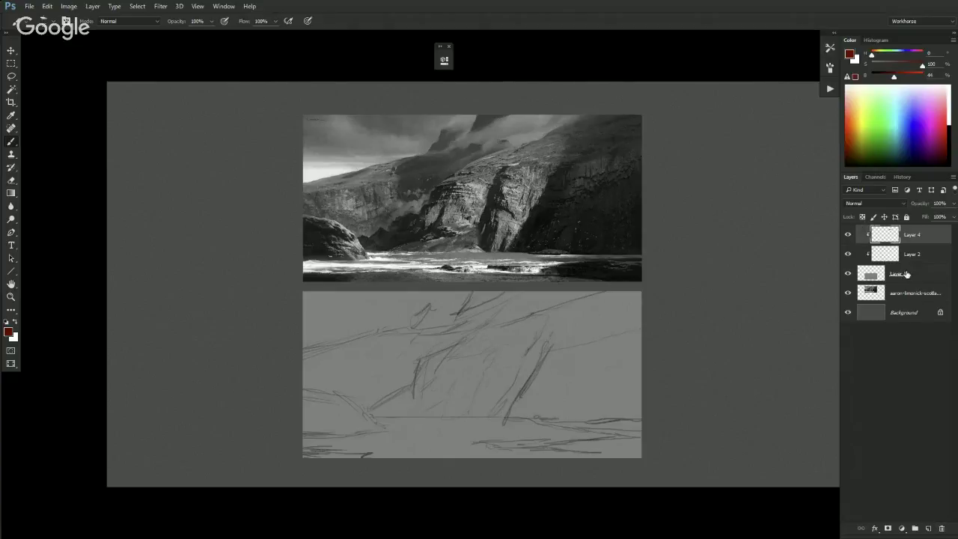
pyautogui.click(847, 235)
pyautogui.click(872, 66)
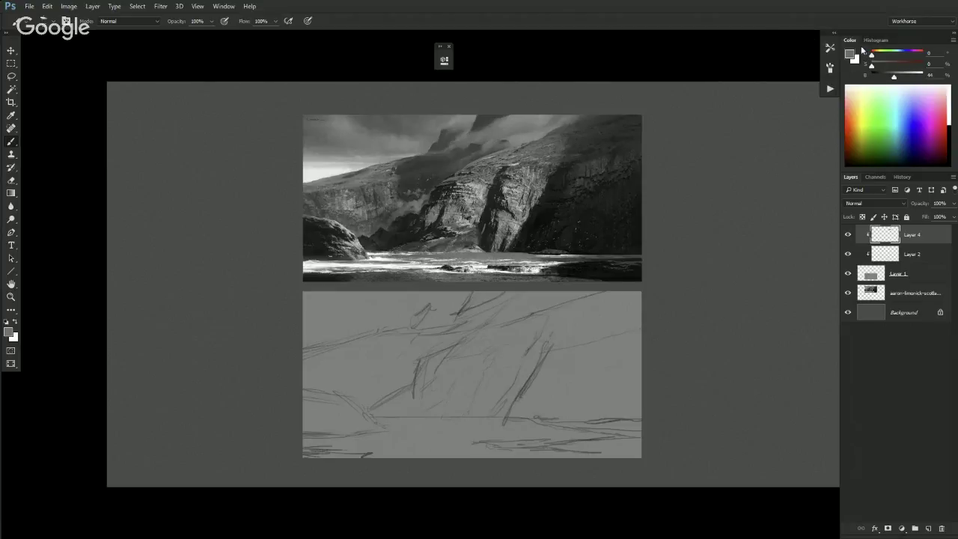
# - Shift the paint colour to hue 40 and darken it, testing a blob on the sketch
pyautogui.moveTo(870, 56); pyautogui.dragTo(887, 76)
pyautogui.moveTo(888, 76); pyautogui.dragTo(878, 77)
pyautogui.moveTo(527, 416); pyautogui.dragTo(509, 417)
pyautogui.hotkey('ctrl', 'z')
# - Lasso the spire area, paint the dark rock spire, and open the Foreground to Transparent gradient settings
pyautogui.press('l')
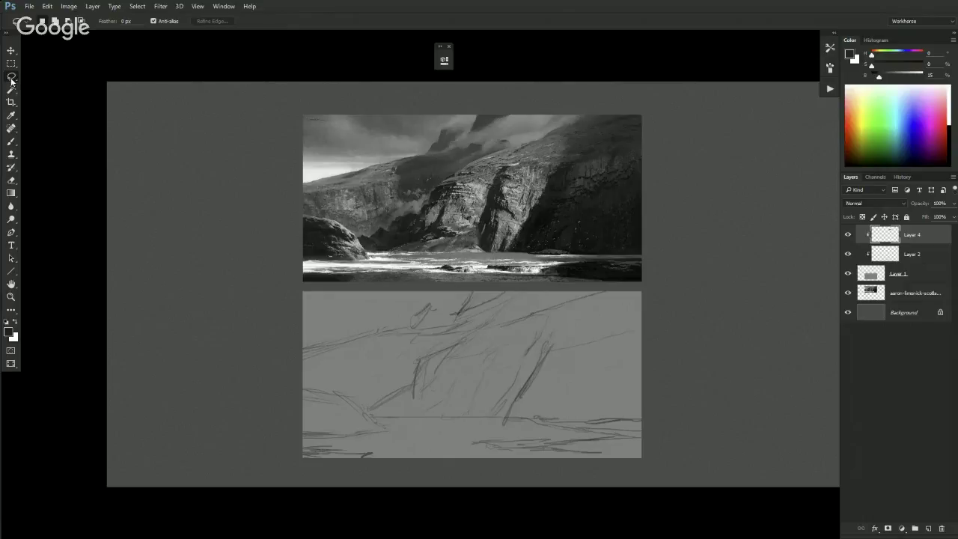
pyautogui.rightClick(11, 76)
pyautogui.click(43, 78)
pyautogui.moveTo(501, 412); pyautogui.dragTo(519, 368)
pyautogui.click(504, 374)
pyautogui.moveTo(492, 416)
pyautogui.mouseDown()
pyautogui.moveTo(547, 315)
pyautogui.moveTo(522, 318)
pyautogui.moveTo(598, 292)
pyautogui.moveTo(656, 294)
pyautogui.moveTo(645, 372)
pyautogui.moveTo(654, 419)
pyautogui.moveTo(623, 438)
pyautogui.moveTo(644, 442)
pyautogui.moveTo(638, 472)
pyautogui.moveTo(551, 472)
pyautogui.moveTo(512, 442)
pyautogui.moveTo(577, 438)
pyautogui.moveTo(491, 416)
pyautogui.mouseUp()
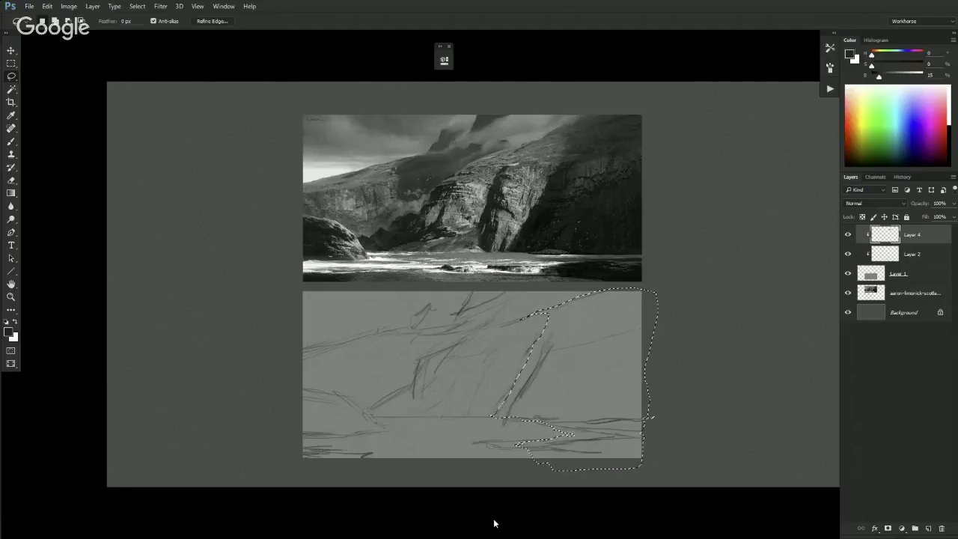
pyautogui.press('b')
pyautogui.hotkey('ctrl', 'd')
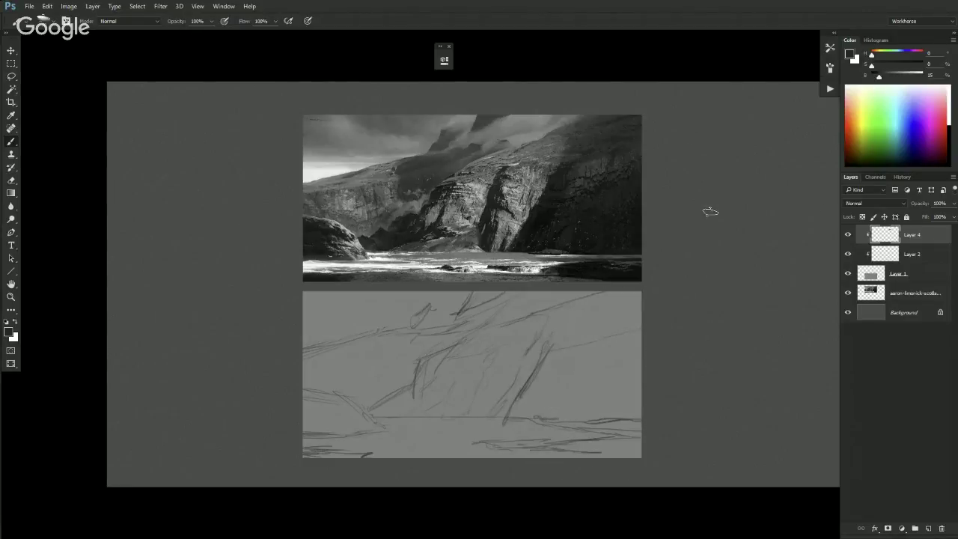
pyautogui.moveTo(503, 419)
pyautogui.mouseDown()
pyautogui.moveTo(513, 332)
pyautogui.moveTo(547, 395)
pyautogui.moveTo(533, 373)
pyautogui.moveTo(533, 315)
pyautogui.moveTo(522, 419)
pyautogui.moveTo(530, 364)
pyautogui.mouseUp()
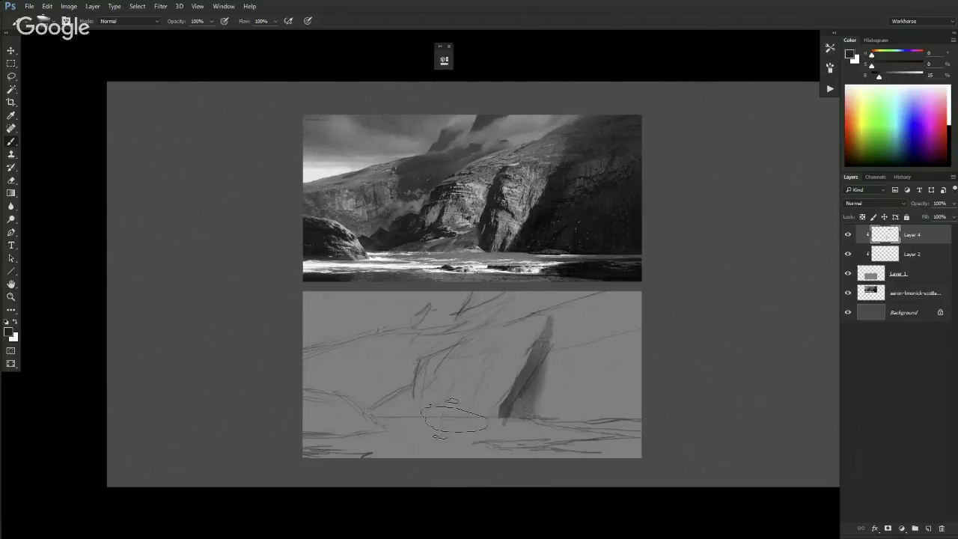
pyautogui.press('g')
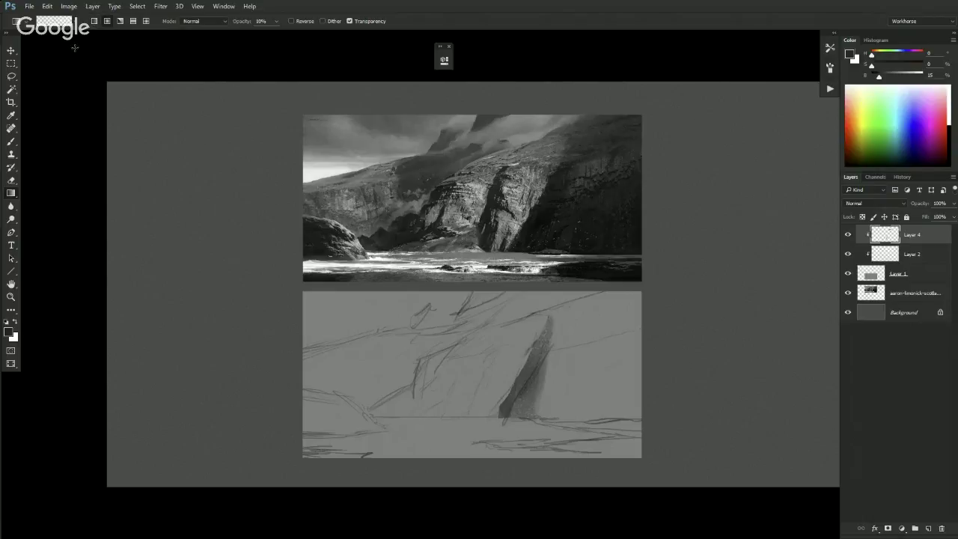
pyautogui.click(60, 21)
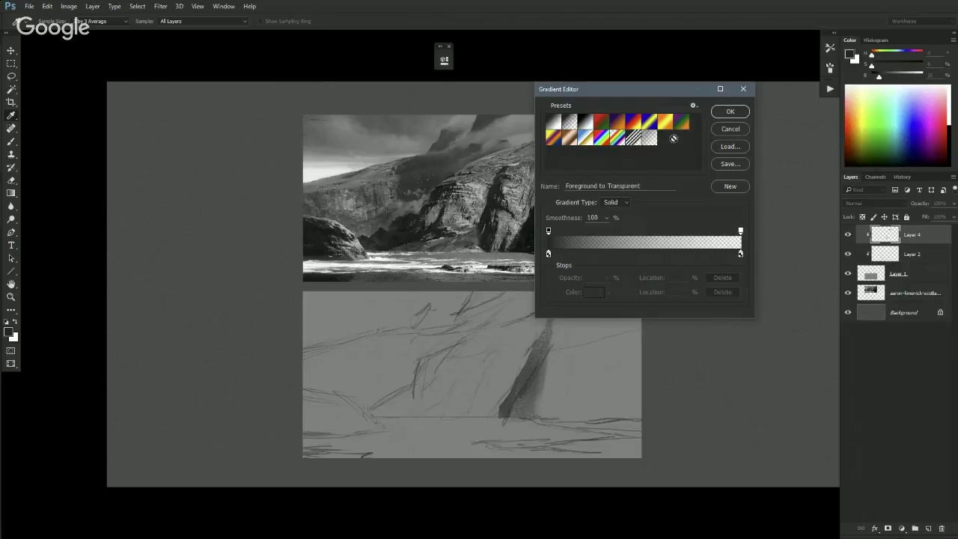
# - Accept Foreground to Transparent, switch to a radial gradient, and discard a trial gradient
pyautogui.click(729, 112)
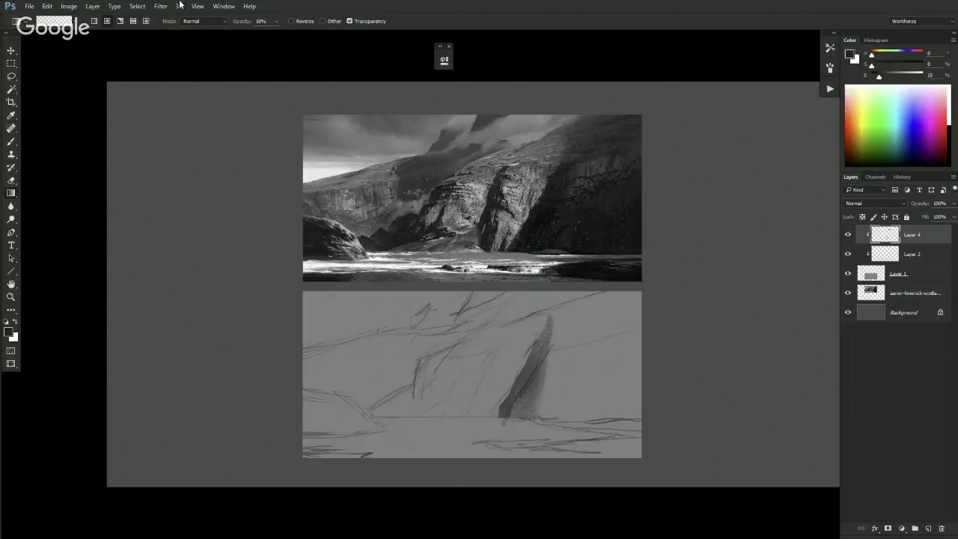
pyautogui.click(107, 21)
pyautogui.moveTo(558, 448); pyautogui.dragTo(571, 249)
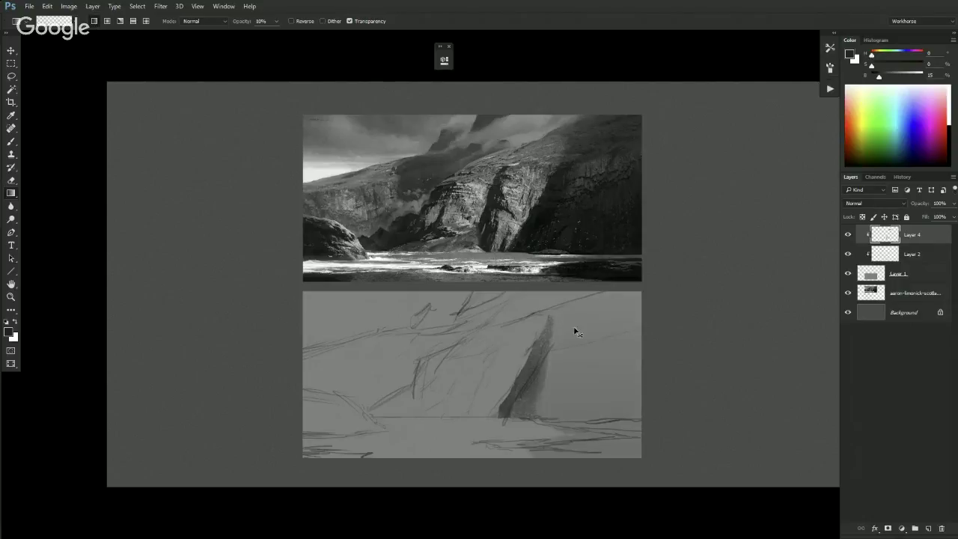
pyautogui.hotkey('ctrl', 'z')
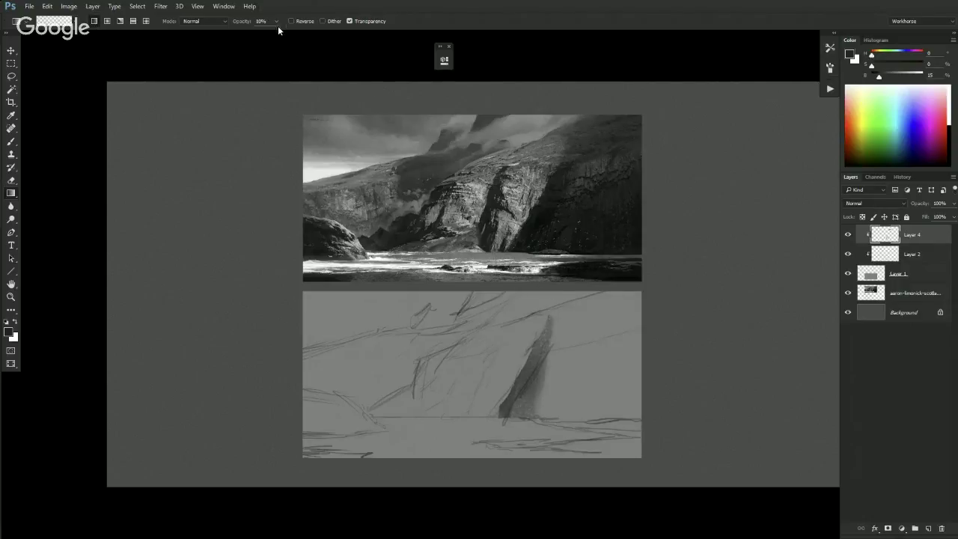
pyautogui.click(277, 23)
# - Set gradient opacity to 48% and darken the lassoed cliff with three dark gradient passes
pyautogui.moveTo(274, 34); pyautogui.dragTo(293, 34)
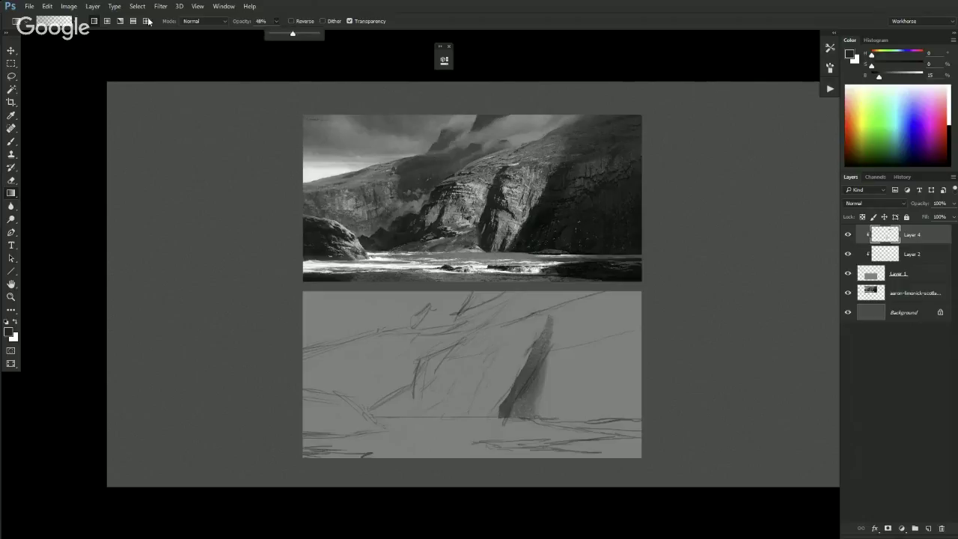
pyautogui.click(109, 21)
pyautogui.moveTo(567, 413); pyautogui.dragTo(569, 431)
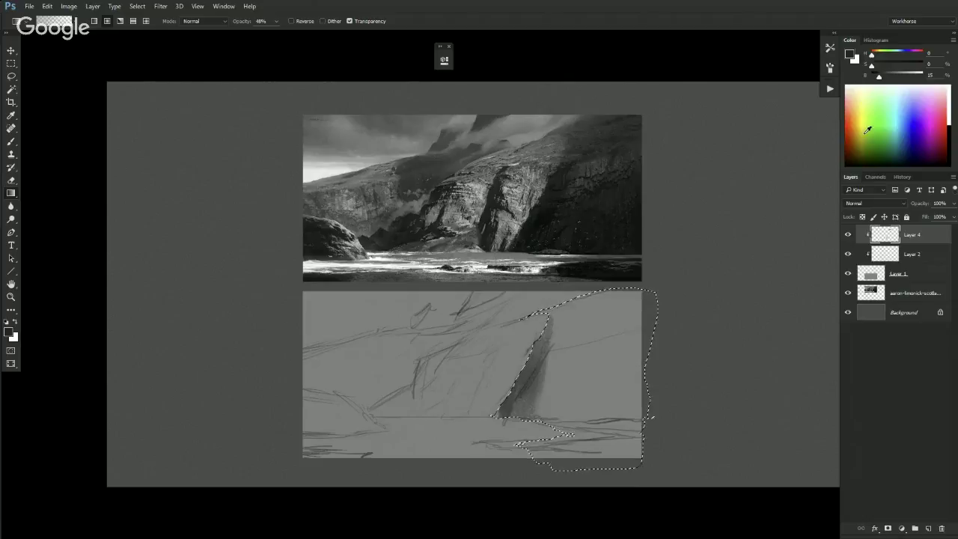
pyautogui.moveTo(880, 78); pyautogui.dragTo(876, 78)
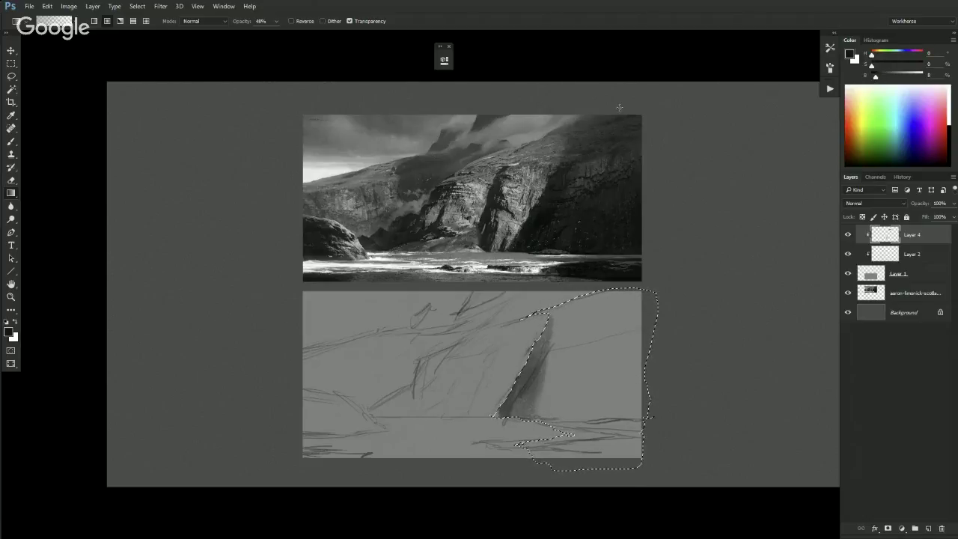
pyautogui.moveTo(577, 469); pyautogui.dragTo(578, 374)
pyautogui.moveTo(578, 473); pyautogui.dragTo(578, 374)
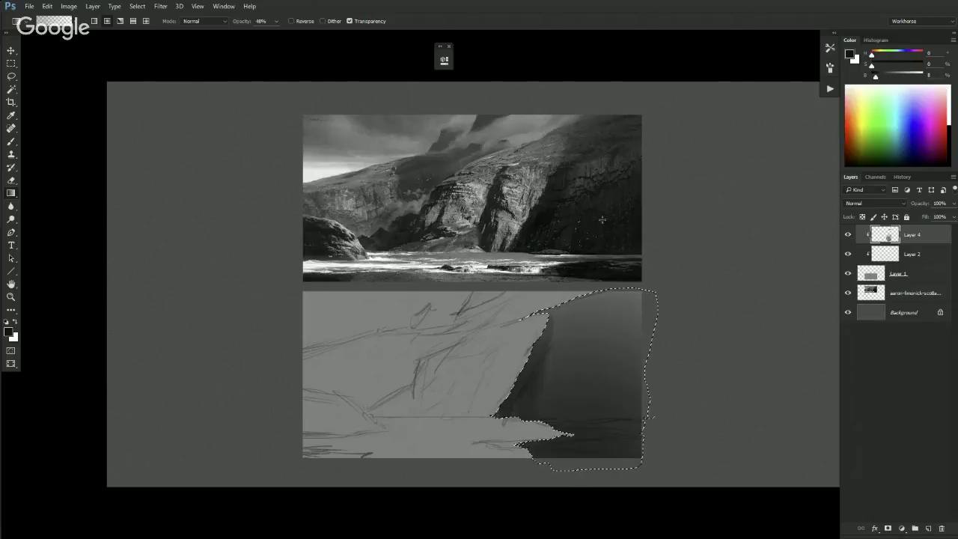
pyautogui.moveTo(561, 487); pyautogui.dragTo(569, 368)
pyautogui.hotkey('ctrl', 'd')
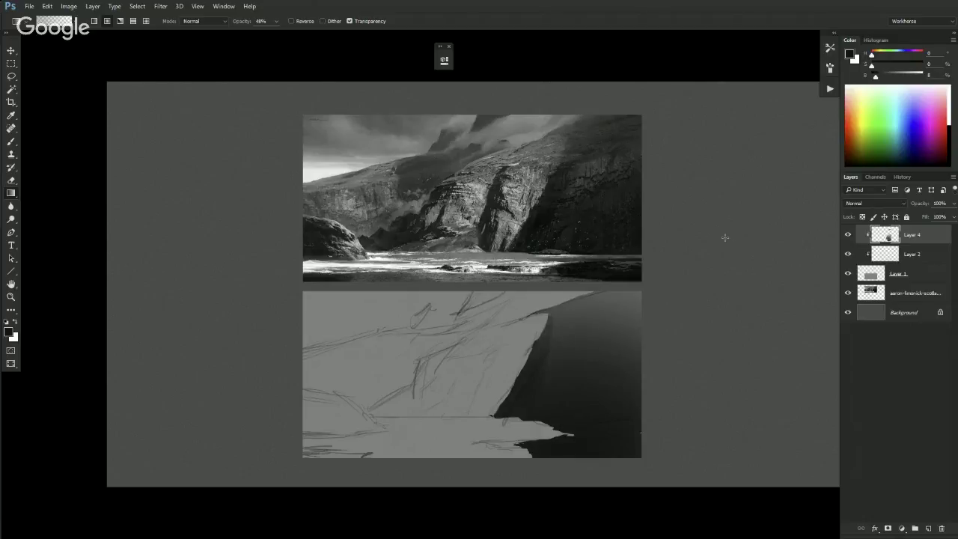
pyautogui.moveTo(769, 169); pyautogui.dragTo(680, 269)
# - Redo the cliff's upper-right darkening with two fresh gradient passes
pyautogui.hotkey('ctrl', 'z')
pyautogui.moveTo(796, 124); pyautogui.dragTo(620, 317)
pyautogui.moveTo(727, 208); pyautogui.dragTo(638, 300)
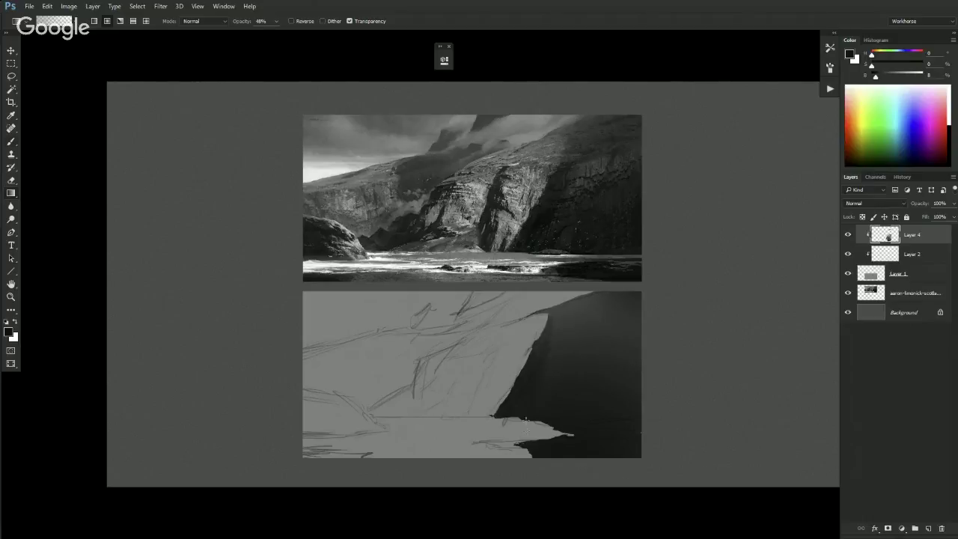
# - Paint the light shore band under the cliff along the panel's bottom
pyautogui.press('b')
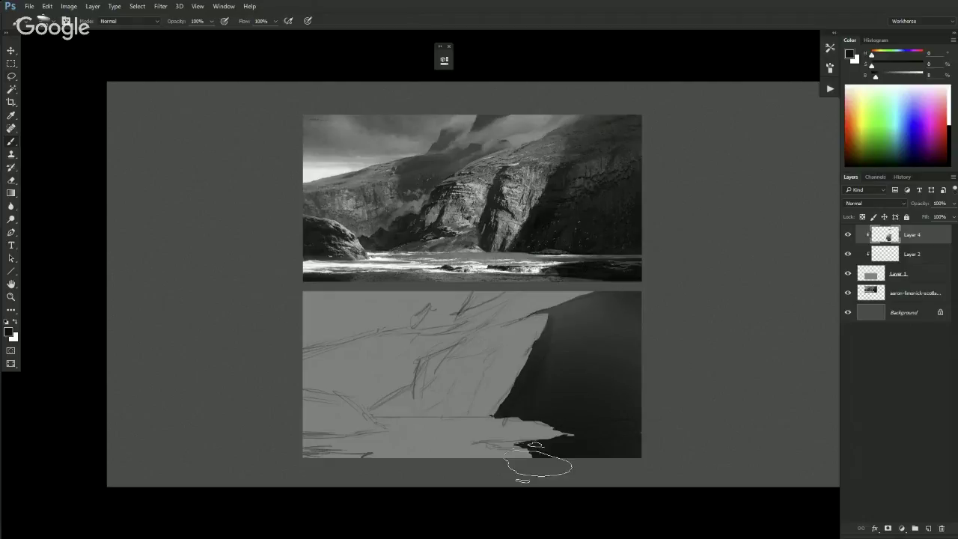
pyautogui.press('l')
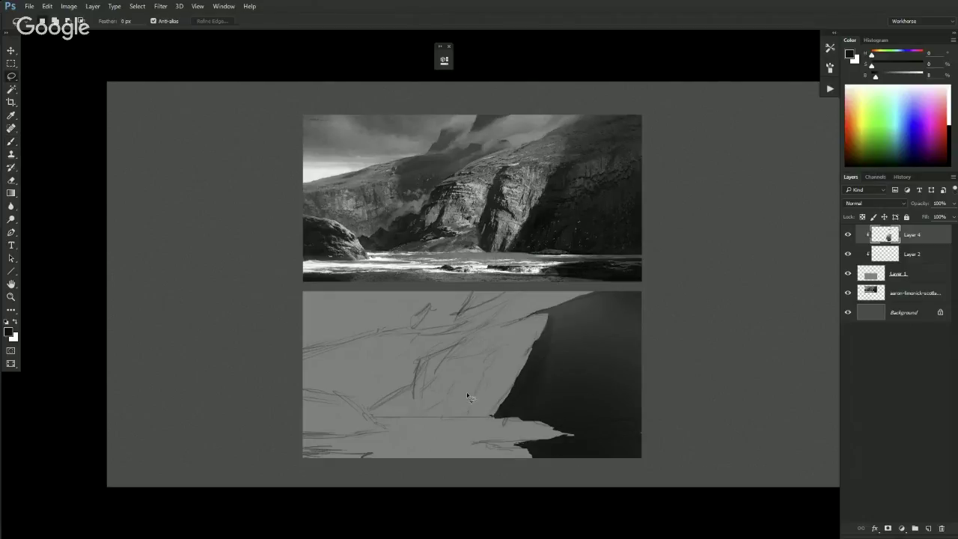
pyautogui.press('b')
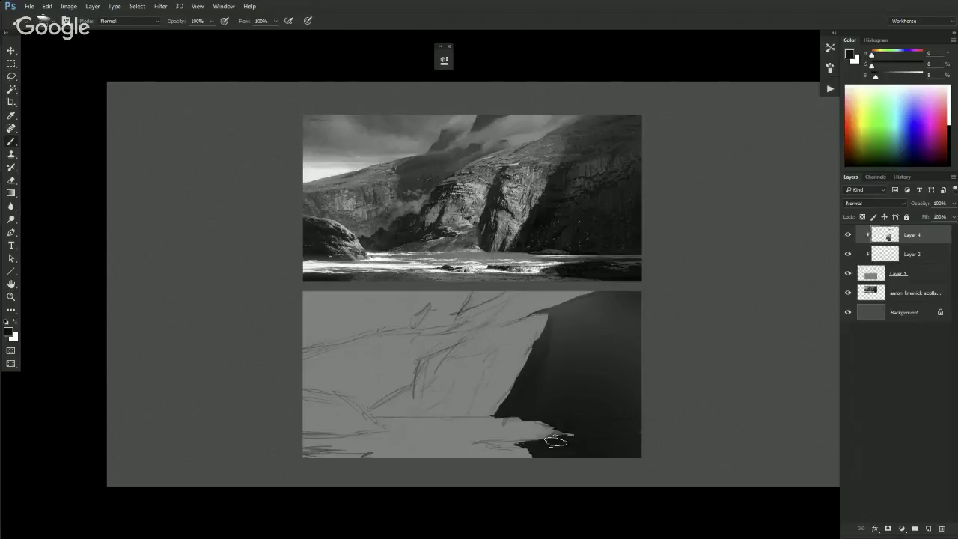
pyautogui.moveTo(550, 421)
pyautogui.mouseDown()
pyautogui.moveTo(558, 449)
pyautogui.moveTo(518, 460)
pyautogui.moveTo(532, 458)
pyautogui.moveTo(500, 462)
pyautogui.moveTo(547, 448)
pyautogui.moveTo(315, 457)
pyautogui.moveTo(328, 447)
pyautogui.moveTo(338, 464)
pyautogui.moveTo(368, 447)
pyautogui.moveTo(337, 455)
pyautogui.moveTo(459, 450)
pyautogui.mouseUp()
pyautogui.press(']')
pyautogui.press(']')
pyautogui.press(']')
pyautogui.press('[')
pyautogui.press('[')
pyautogui.press('[')
pyautogui.moveTo(304, 462); pyautogui.dragTo(353, 457)
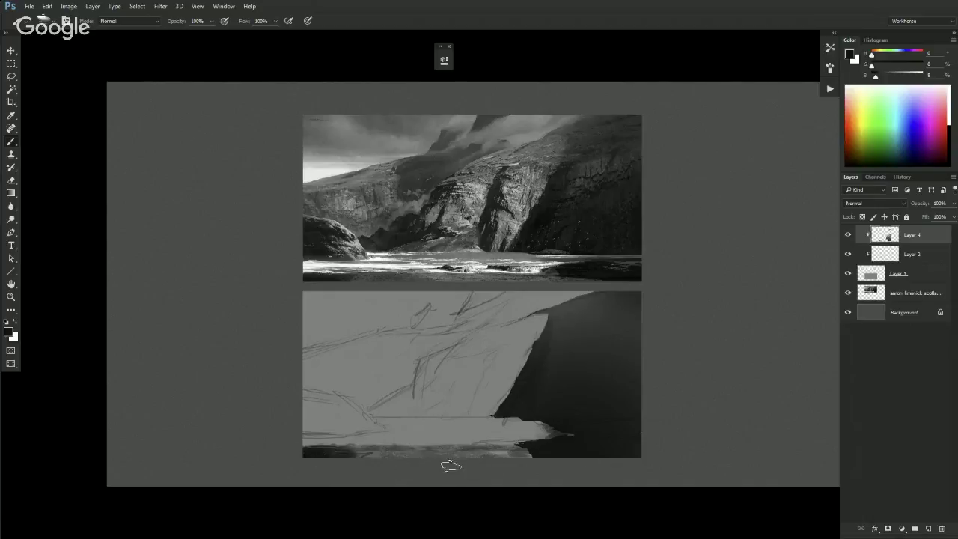
pyautogui.press(']')
pyautogui.press(']')
pyautogui.press(']')
pyautogui.click(440, 437)
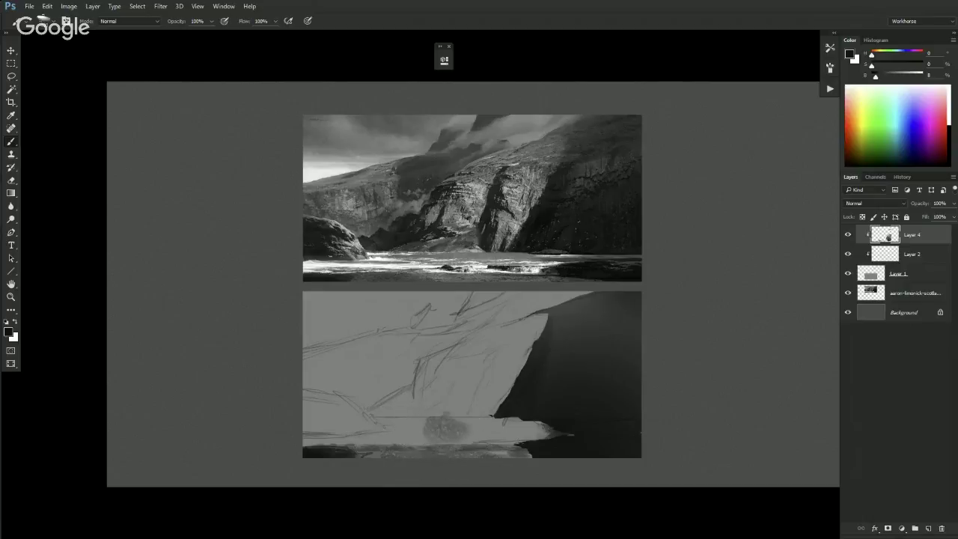
pyautogui.hotkey('ctrl', 'z')
pyautogui.press('[')
pyautogui.press('[')
pyautogui.press('[')
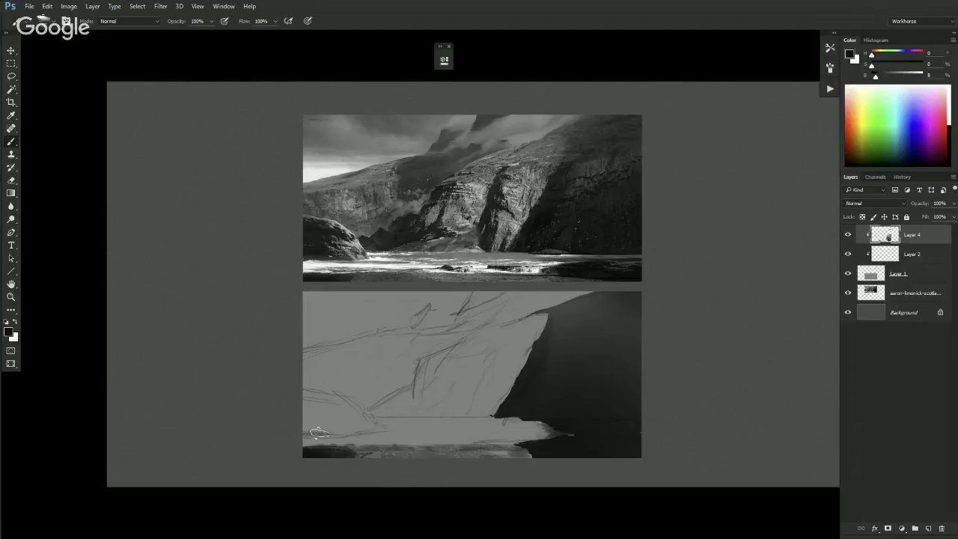
# - Lasso a rock shape at the lower-left shore and fill it with a dark gradient
pyautogui.press('l')
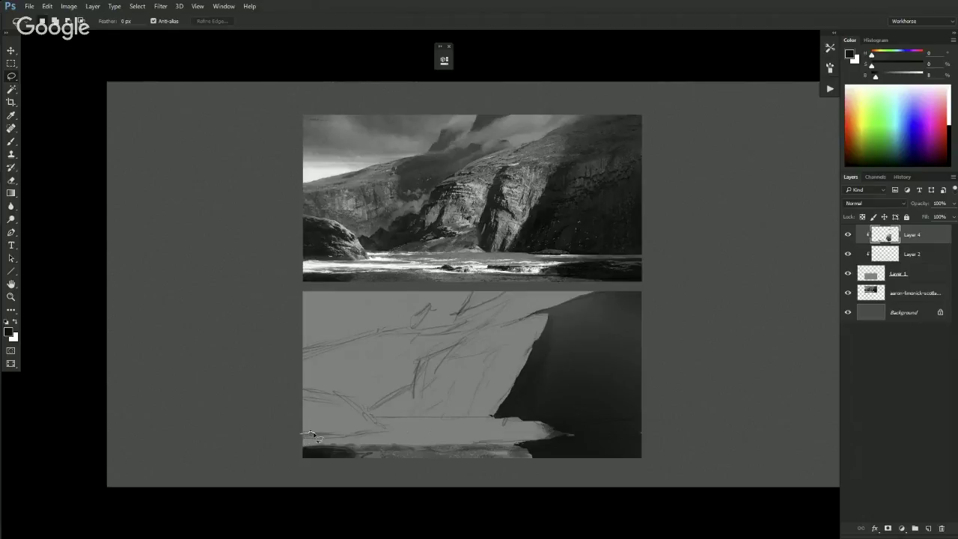
pyautogui.moveTo(328, 436); pyautogui.dragTo(336, 437)
pyautogui.moveTo(374, 431)
pyautogui.mouseDown()
pyautogui.moveTo(339, 393)
pyautogui.moveTo(306, 387)
pyautogui.moveTo(290, 429)
pyautogui.moveTo(324, 331)
pyautogui.mouseUp()
pyautogui.press('space')
pyautogui.press('g')
pyautogui.moveTo(319, 431)
pyautogui.mouseDown()
pyautogui.moveTo(314, 334)
pyautogui.moveTo(315, 454)
pyautogui.moveTo(299, 462)
pyautogui.moveTo(293, 435)
pyautogui.moveTo(306, 424)
pyautogui.moveTo(300, 439)
pyautogui.moveTo(299, 376)
pyautogui.moveTo(352, 411)
pyautogui.moveTo(328, 418)
pyautogui.moveTo(321, 437)
pyautogui.moveTo(323, 422)
pyautogui.moveTo(348, 441)
pyautogui.moveTo(322, 400)
pyautogui.moveTo(337, 418)
pyautogui.moveTo(303, 390)
pyautogui.mouseUp()
pyautogui.press('b')
pyautogui.hotkey('ctrl', 'd')
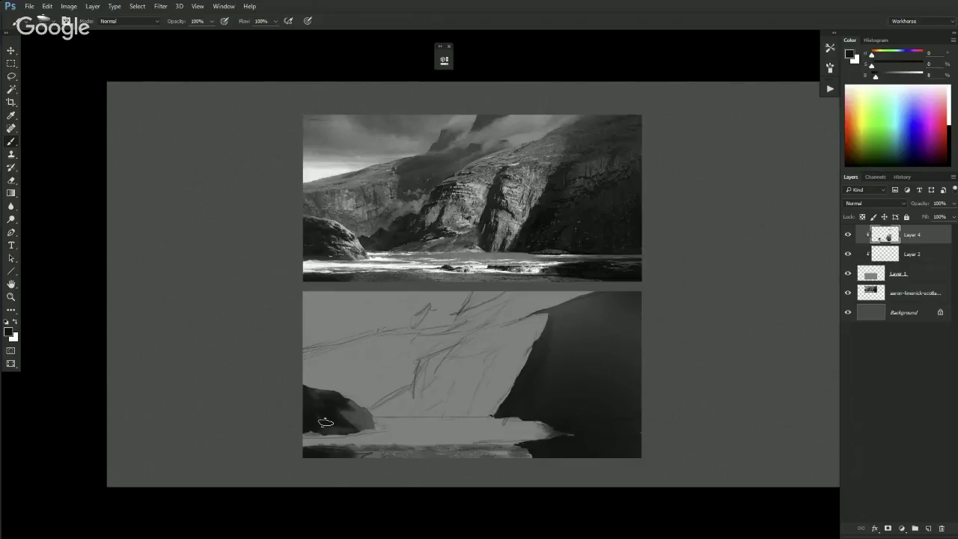
# - Extend the lower-left rock's right edge rightward and upward with dark brush strokes
pyautogui.moveTo(325, 410); pyautogui.dragTo(378, 425)
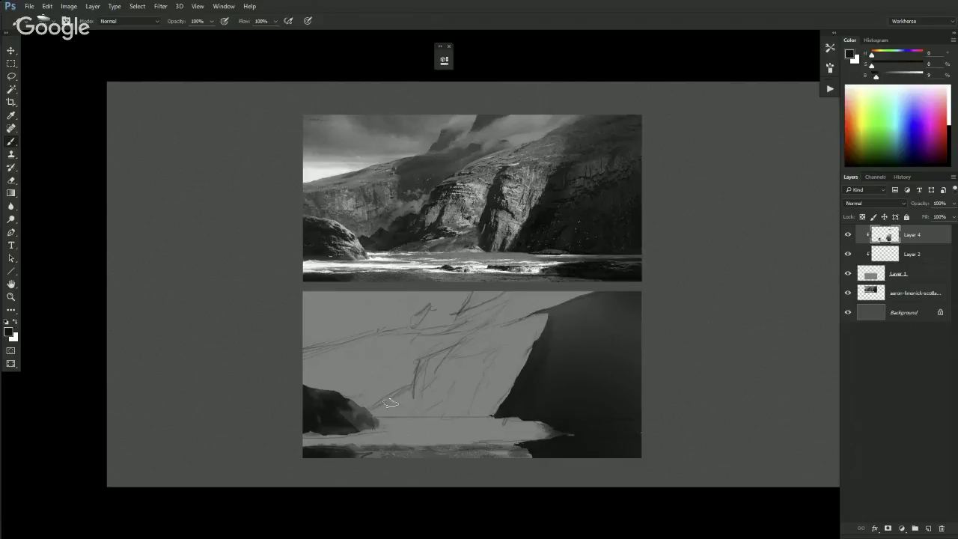
pyautogui.click(374, 411)
pyautogui.moveTo(372, 410)
pyautogui.mouseDown()
pyautogui.moveTo(396, 402)
pyautogui.moveTo(378, 408)
pyautogui.mouseUp()
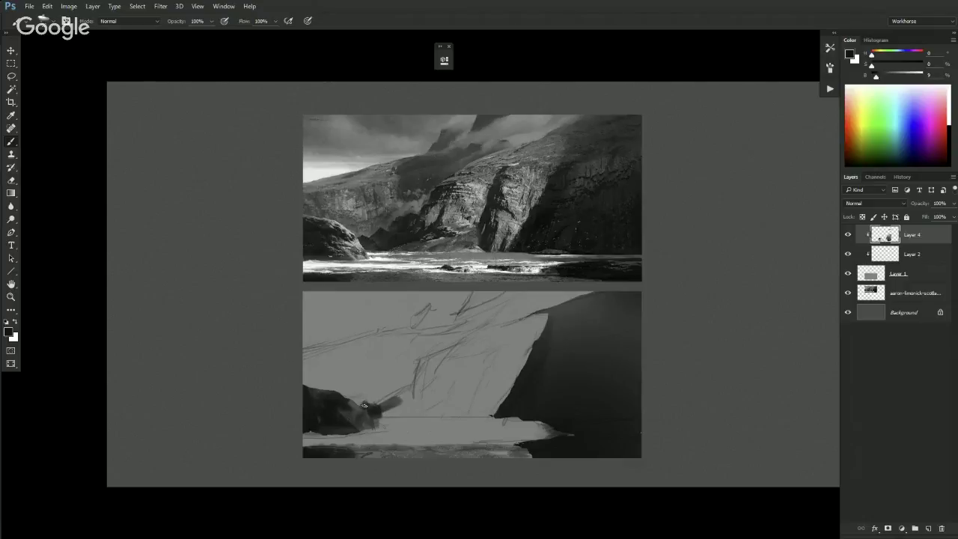
pyautogui.moveTo(384, 404)
pyautogui.mouseDown()
pyautogui.moveTo(407, 385)
pyautogui.moveTo(395, 404)
pyautogui.moveTo(416, 413)
pyautogui.moveTo(425, 406)
pyautogui.moveTo(413, 389)
pyautogui.moveTo(413, 403)
pyautogui.mouseUp()
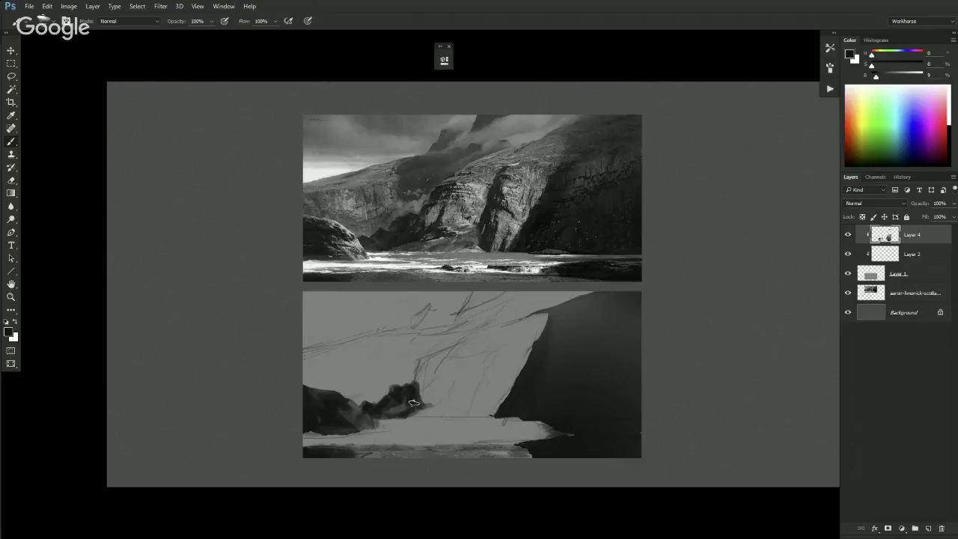
# - Lasso the outline of a jagged ridge rising up and right from the rock
pyautogui.press('l')
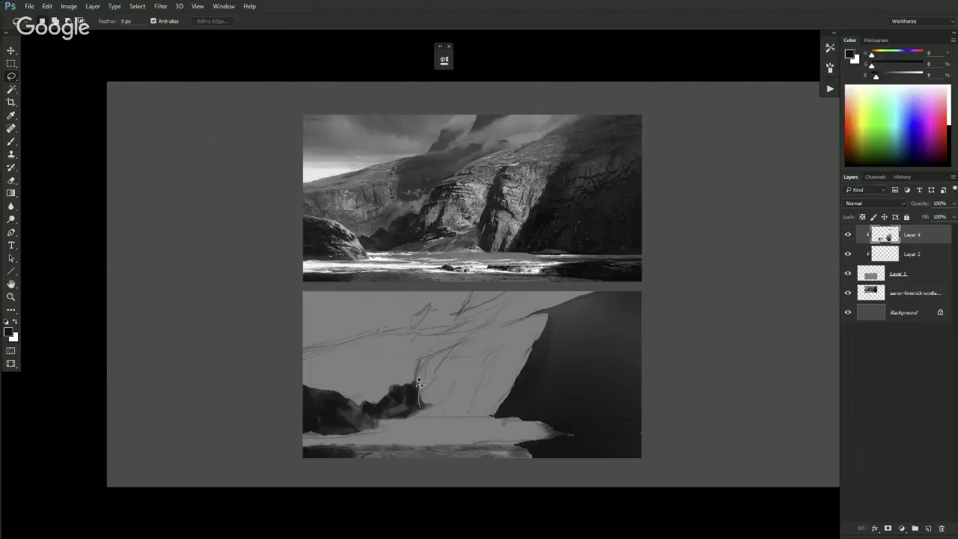
pyautogui.moveTo(421, 377); pyautogui.dragTo(431, 372)
pyautogui.moveTo(425, 363)
pyautogui.mouseDown()
pyautogui.moveTo(437, 360)
pyautogui.moveTo(408, 391)
pyautogui.moveTo(413, 408)
pyautogui.moveTo(435, 353)
pyautogui.moveTo(411, 404)
pyautogui.mouseUp()
pyautogui.press('b')
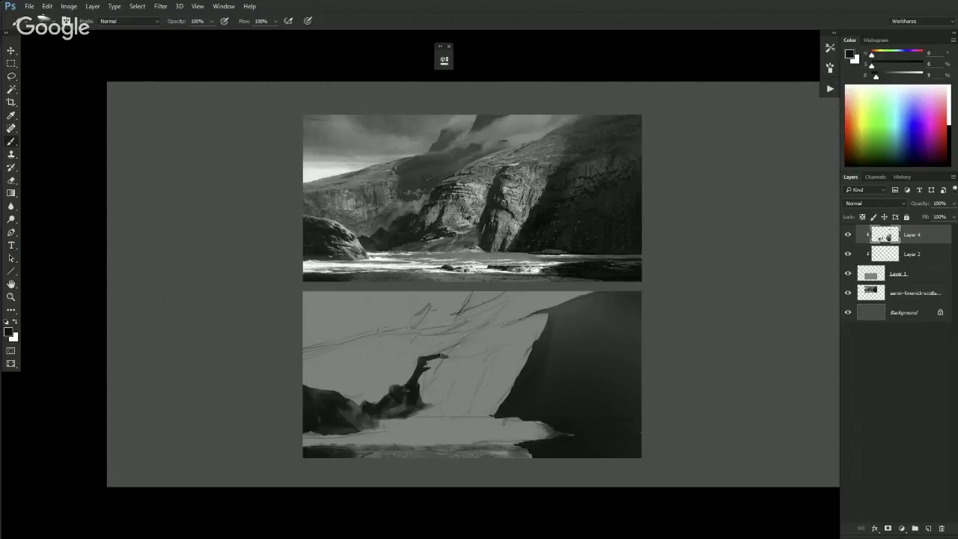
pyautogui.press('l')
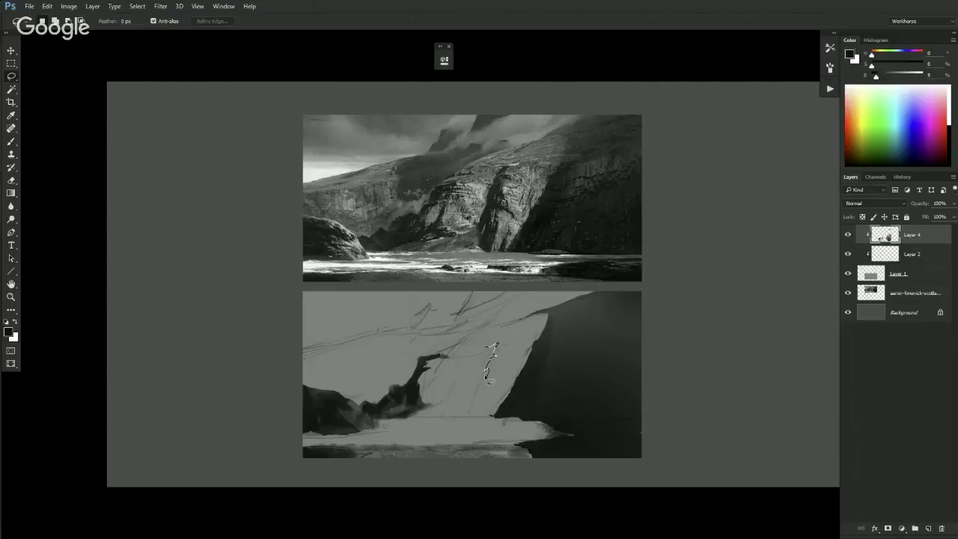
# - Lasso a tall spire along the cliff crack and paint it dark, undoing one stray stroke
pyautogui.moveTo(488, 388); pyautogui.dragTo(493, 394)
pyautogui.moveTo(467, 401)
pyautogui.mouseDown()
pyautogui.moveTo(485, 383)
pyautogui.moveTo(488, 351)
pyautogui.moveTo(468, 404)
pyautogui.mouseUp()
pyautogui.hotkey('ctrl', 'h')
pyautogui.press('b')
pyautogui.moveTo(490, 341)
pyautogui.mouseDown()
pyautogui.moveTo(462, 387)
pyautogui.moveTo(465, 413)
pyautogui.mouseUp()
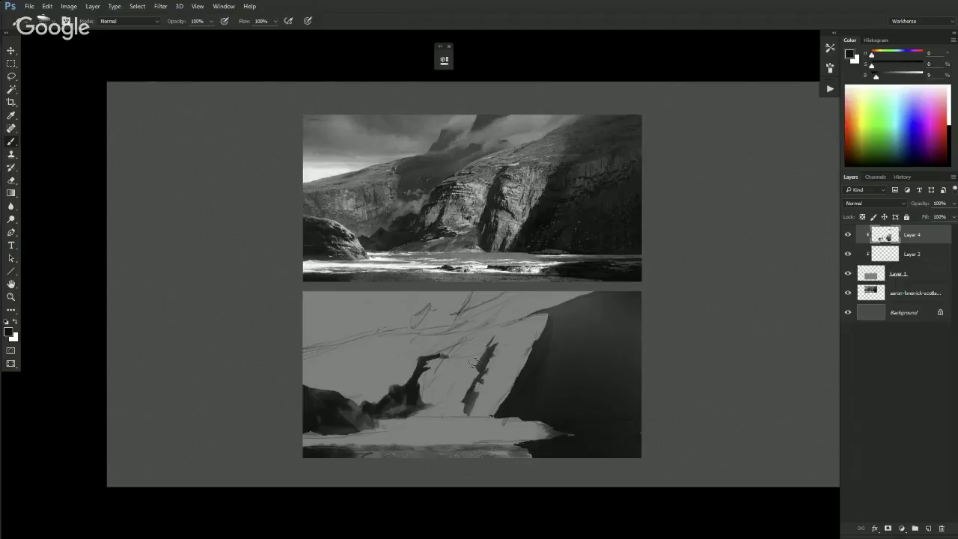
pyautogui.moveTo(494, 344); pyautogui.dragTo(470, 413)
pyautogui.hotkey('ctrl', 'z')
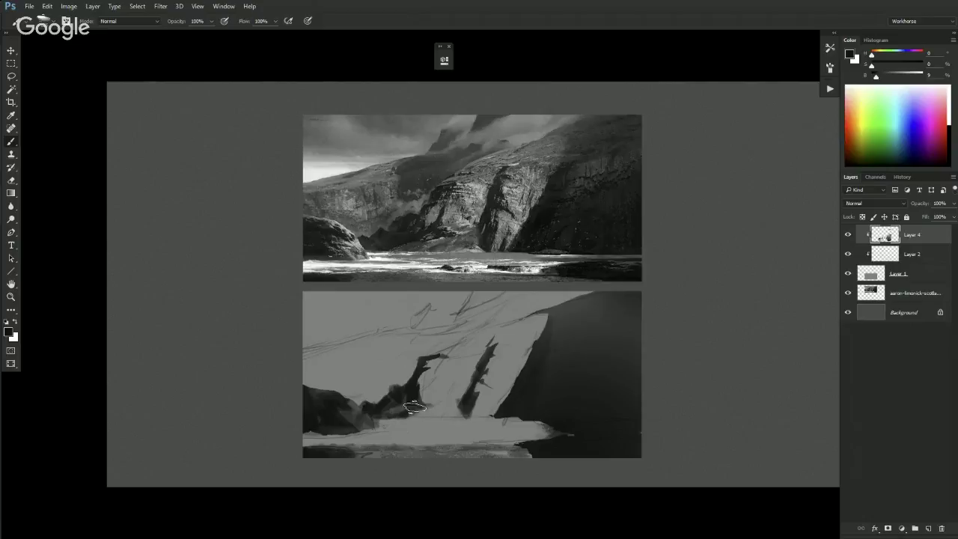
pyautogui.moveTo(464, 404); pyautogui.dragTo(488, 336)
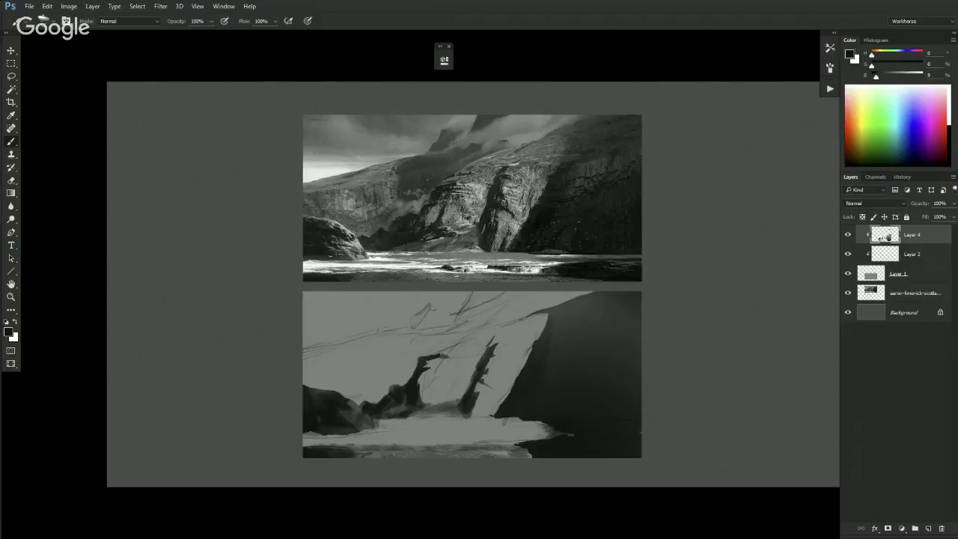
# - Add dark strokes beside and above the spire and darken the foreground shore edge
pyautogui.moveTo(476, 383); pyautogui.dragTo(496, 398)
pyautogui.moveTo(435, 415); pyautogui.dragTo(432, 413)
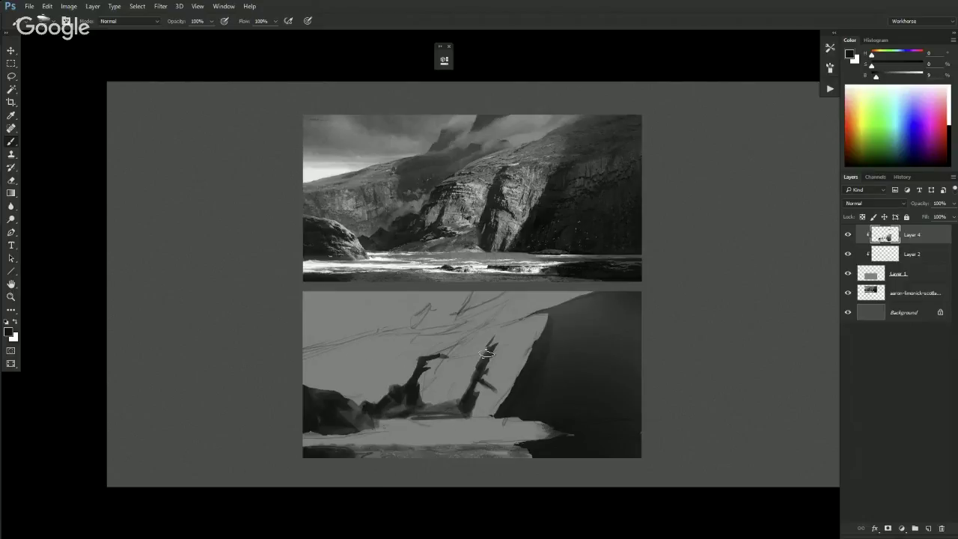
pyautogui.press(']')
pyautogui.press(']')
pyautogui.moveTo(491, 349)
pyautogui.mouseDown()
pyautogui.moveTo(494, 341)
pyautogui.moveTo(487, 352)
pyautogui.mouseUp()
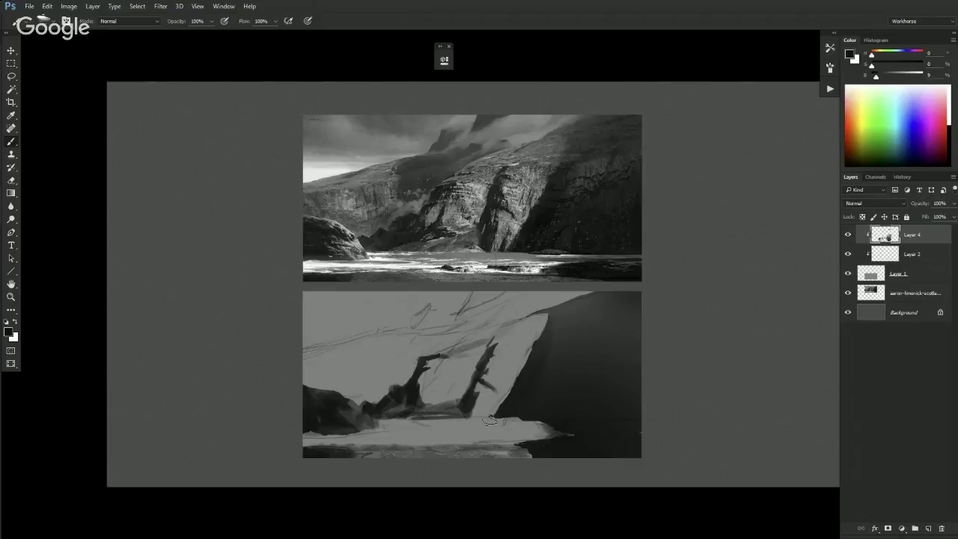
pyautogui.moveTo(515, 417); pyautogui.dragTo(449, 413)
# - Set the paint colour's brightness to 26 in the Color panel
pyautogui.click(954, 33)
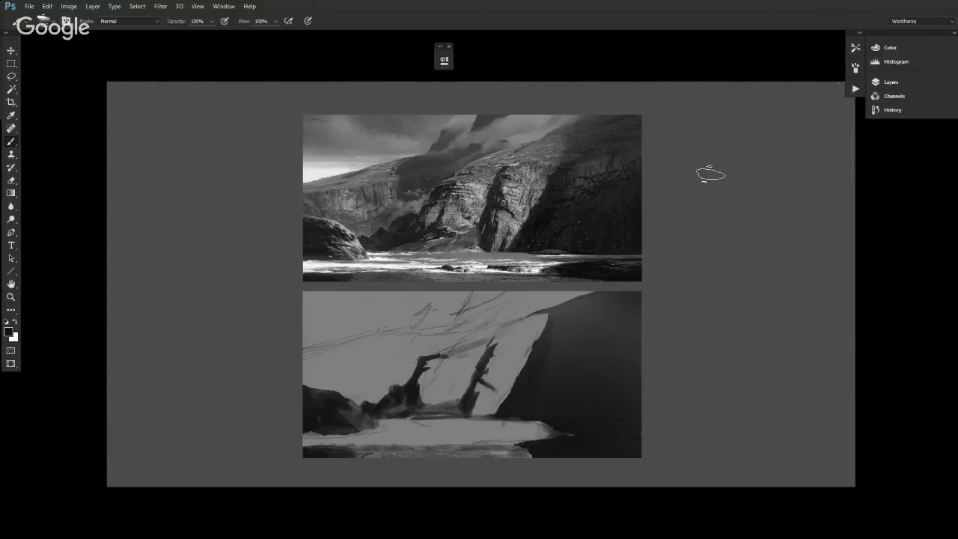
pyautogui.click(891, 48)
pyautogui.click(893, 50)
pyautogui.click(954, 33)
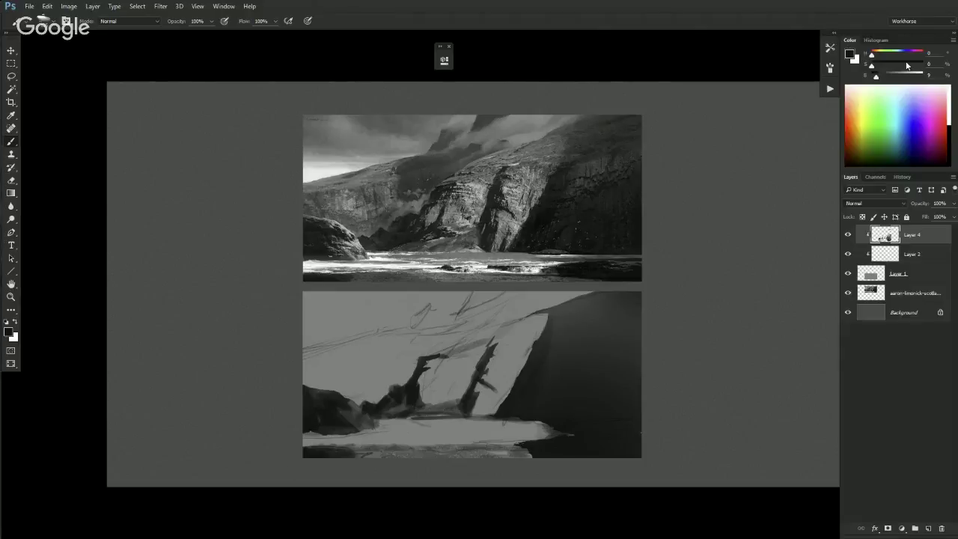
pyautogui.moveTo(877, 76); pyautogui.dragTo(885, 76)
# - Brush lighter streaks along the shoreline band on Layer 2 and Layer 4
pyautogui.click(881, 254)
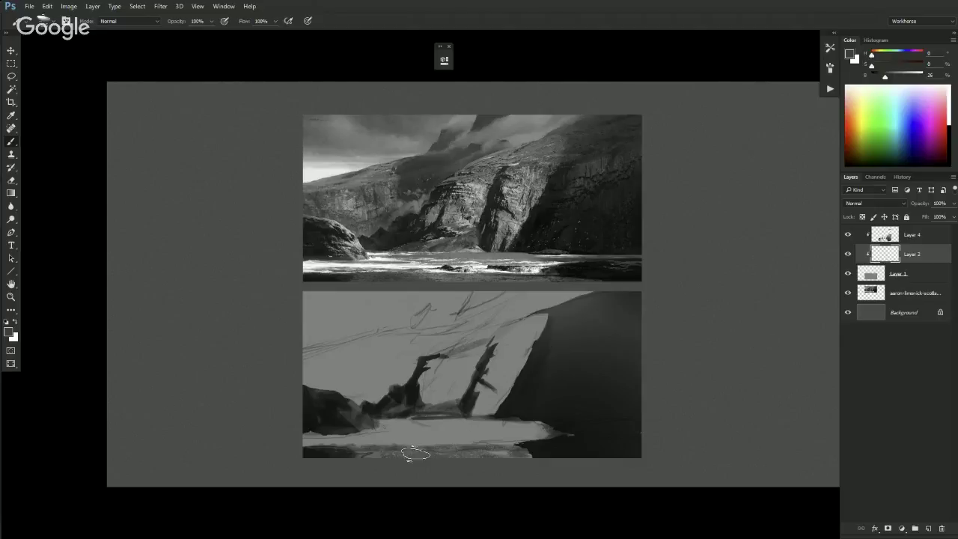
pyautogui.keyDown('alt'); pyautogui.click(495, 439); pyautogui.keyUp('alt')
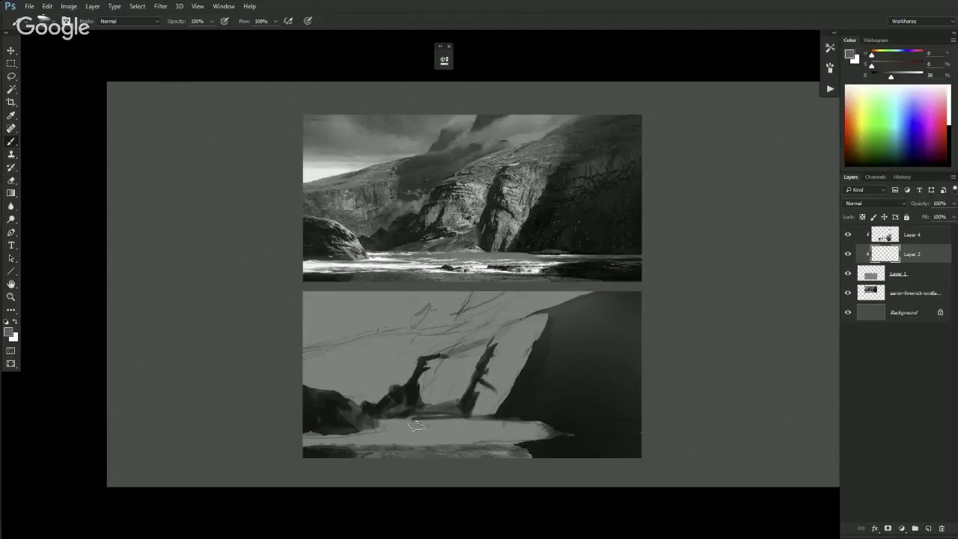
pyautogui.moveTo(404, 421); pyautogui.dragTo(442, 424)
pyautogui.click(908, 236)
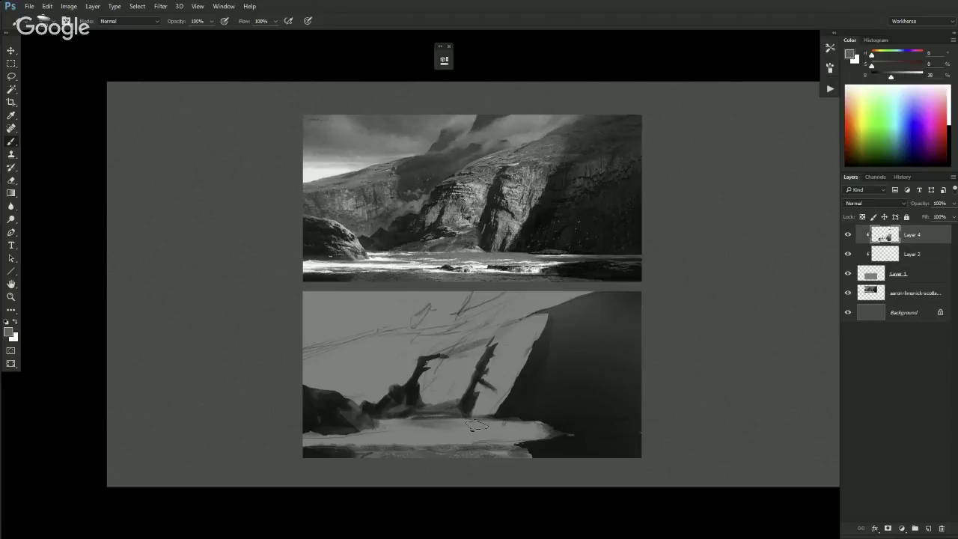
pyautogui.moveTo(466, 426)
pyautogui.mouseDown()
pyautogui.moveTo(558, 427)
pyautogui.moveTo(518, 428)
pyautogui.mouseUp()
# - Pick a light grey and brighten the lower-left water band
pyautogui.keyDown('alt'); pyautogui.click(584, 427); pyautogui.keyUp('alt')
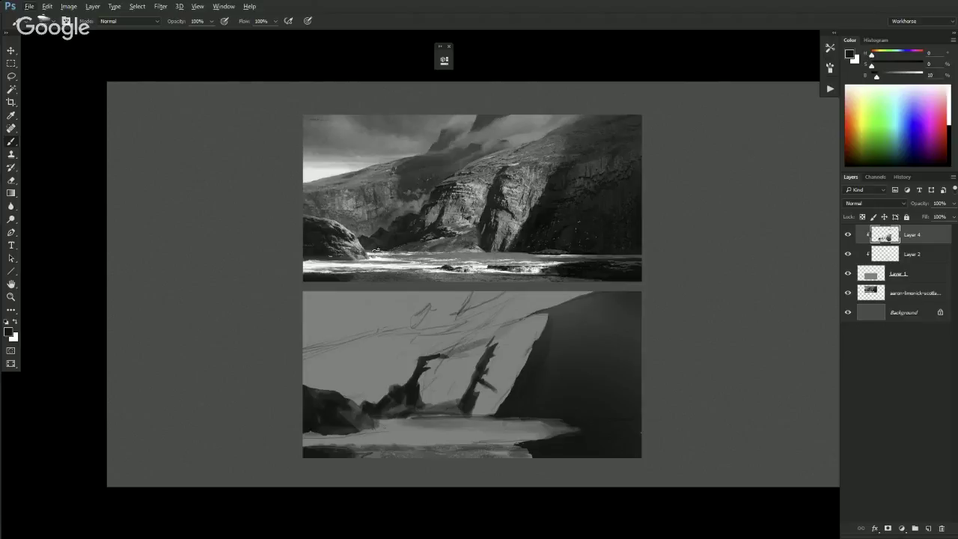
pyautogui.keyDown('alt'); pyautogui.click(303, 279); pyautogui.keyUp('alt')
pyautogui.moveTo(313, 439); pyautogui.dragTo(322, 435)
# - Add a new Layer 5, clip it, and move it below Layer 4
pyautogui.click(927, 529)
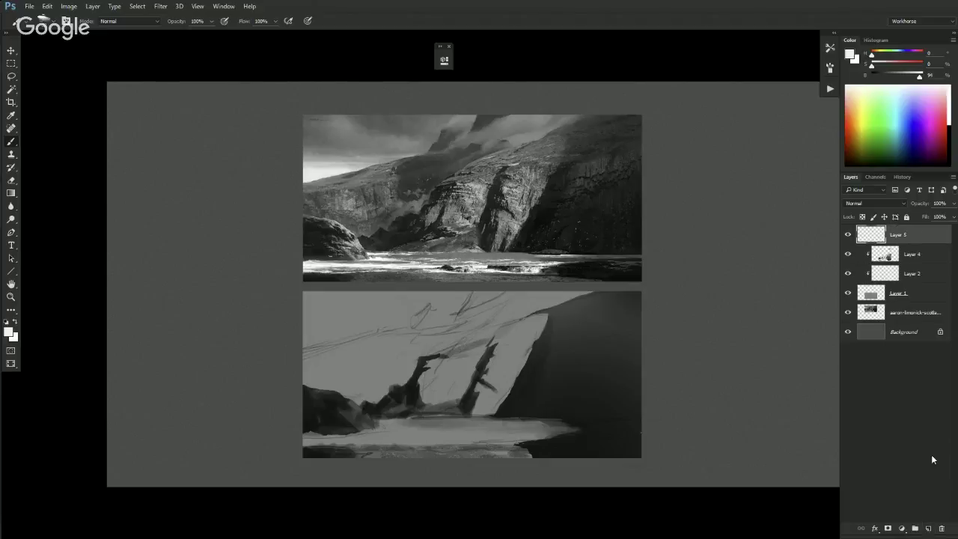
pyautogui.keyDown('alt'); pyautogui.click(880, 241); pyautogui.keyUp('alt')
pyautogui.moveTo(884, 238); pyautogui.dragTo(881, 259)
pyautogui.moveTo(882, 259); pyautogui.dragTo(882, 262)
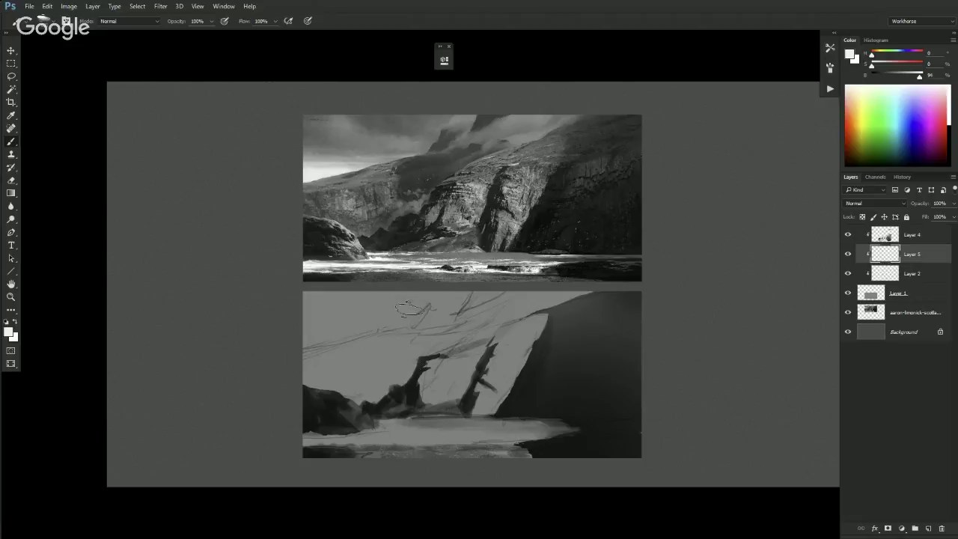
# - Sample near-black tones and block a dark smoky mass into the sky behind the spires
pyautogui.keyDown('alt'); pyautogui.click(604, 387); pyautogui.keyUp('alt')
pyautogui.keyDown('alt'); pyautogui.click(606, 391); pyautogui.keyUp('alt')
pyautogui.moveTo(391, 344)
pyautogui.mouseDown()
pyautogui.moveTo(422, 336)
pyautogui.moveTo(408, 345)
pyautogui.mouseUp()
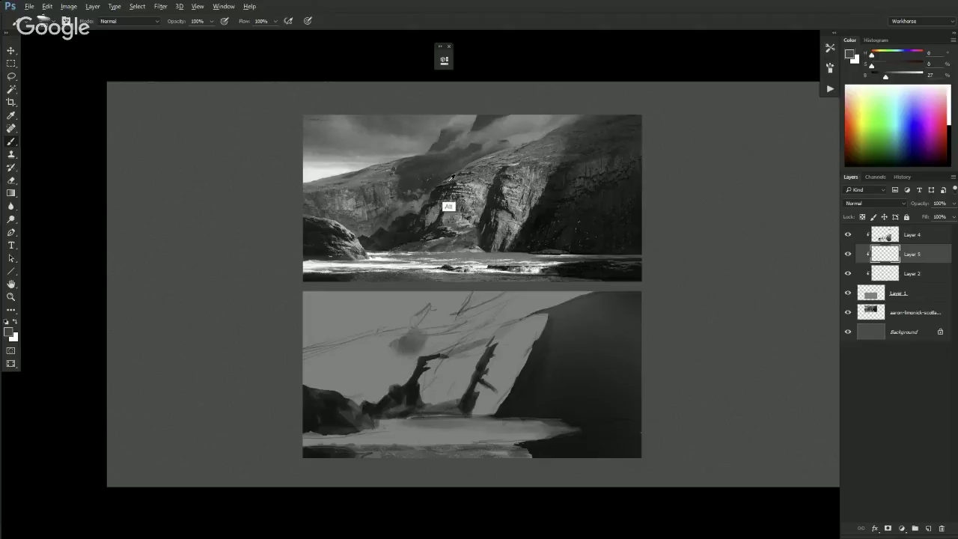
pyautogui.press('l')
pyautogui.moveTo(411, 329)
pyautogui.mouseDown()
pyautogui.moveTo(383, 341)
pyautogui.moveTo(407, 381)
pyautogui.moveTo(393, 390)
pyautogui.moveTo(401, 359)
pyautogui.moveTo(389, 340)
pyautogui.moveTo(415, 333)
pyautogui.mouseUp()
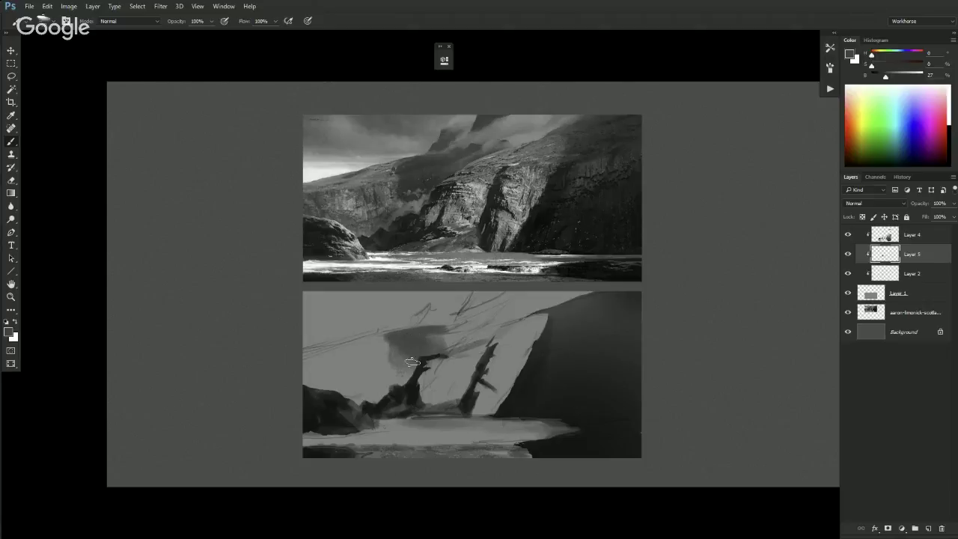
pyautogui.moveTo(345, 398)
pyautogui.mouseDown()
pyautogui.moveTo(318, 375)
pyautogui.moveTo(340, 404)
pyautogui.moveTo(359, 356)
pyautogui.moveTo(359, 393)
pyautogui.moveTo(317, 363)
pyautogui.moveTo(385, 393)
pyautogui.moveTo(344, 381)
pyautogui.moveTo(389, 389)
pyautogui.mouseUp()
pyautogui.moveTo(462, 335)
pyautogui.mouseDown()
pyautogui.moveTo(433, 339)
pyautogui.moveTo(468, 329)
pyautogui.moveTo(457, 344)
pyautogui.moveTo(467, 342)
pyautogui.moveTo(447, 353)
pyautogui.moveTo(464, 340)
pyautogui.moveTo(442, 343)
pyautogui.moveTo(482, 336)
pyautogui.moveTo(509, 321)
pyautogui.moveTo(465, 337)
pyautogui.moveTo(514, 309)
pyautogui.moveTo(466, 303)
pyautogui.mouseUp()
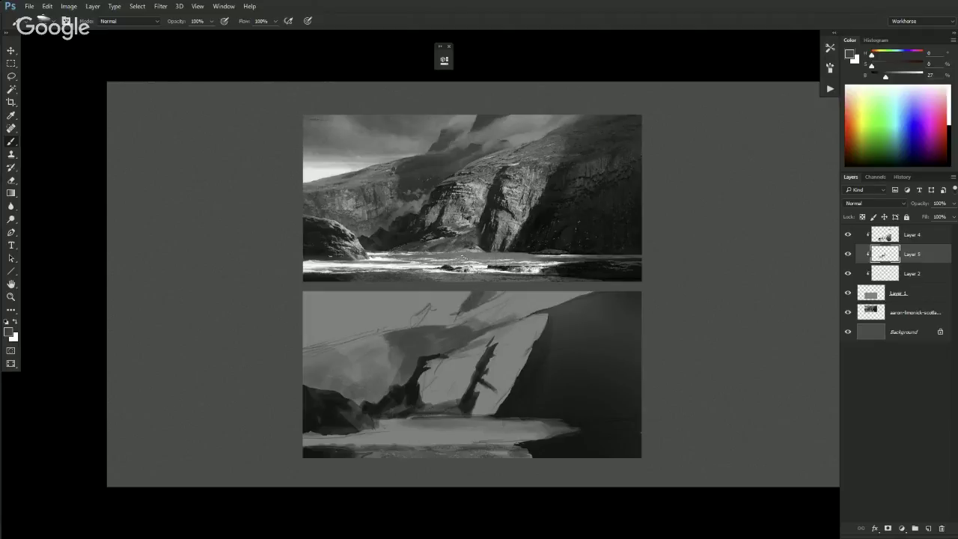
pyautogui.press('l')
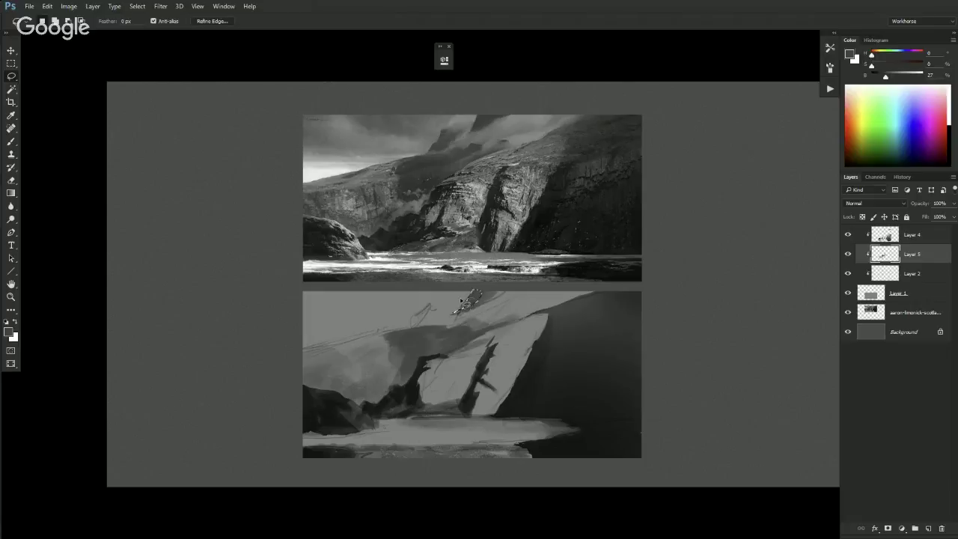
pyautogui.press('b')
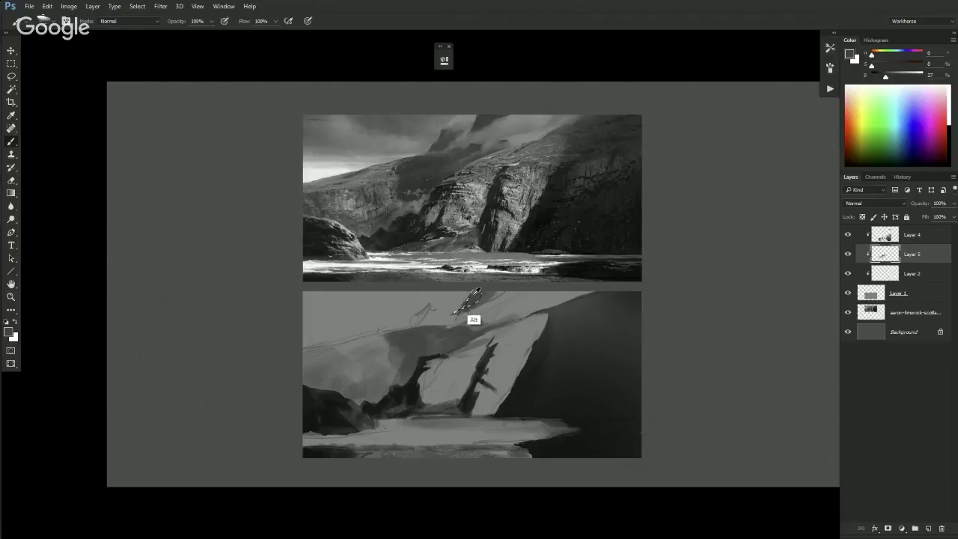
pyautogui.hotkey('ctrl', '+')
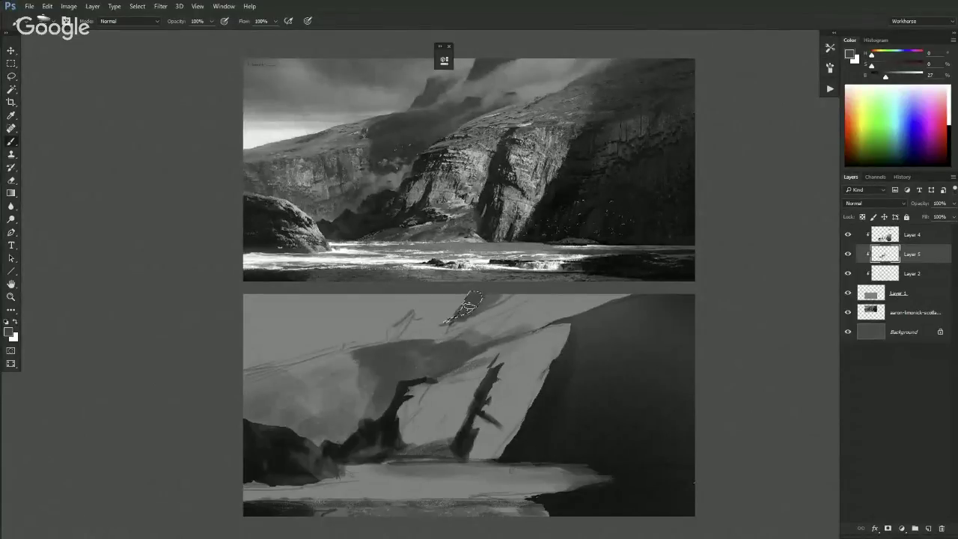
# - Lasso a rock wedge at the sketch's top edge and invert the selection around it
pyautogui.press('l')
pyautogui.moveTo(463, 290); pyautogui.dragTo(479, 296)
pyautogui.rightClick(479, 296)
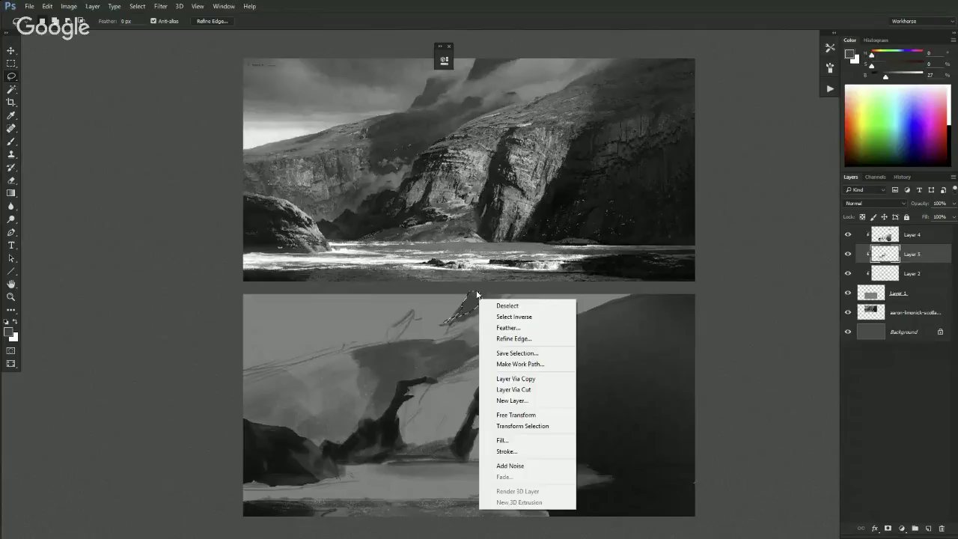
pyautogui.click(514, 317)
pyautogui.hotkey('ctrl', '-')
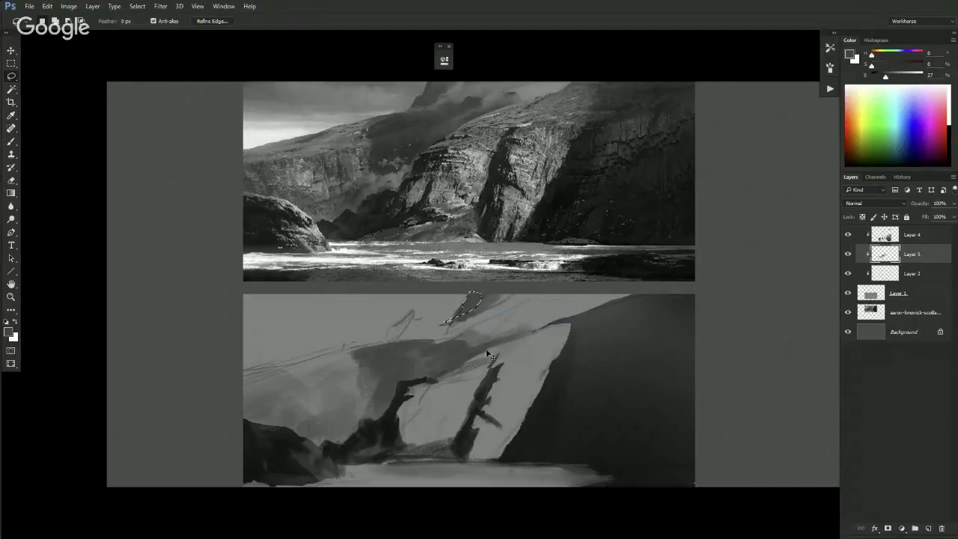
pyautogui.rightClick(496, 312)
pyautogui.click(503, 320)
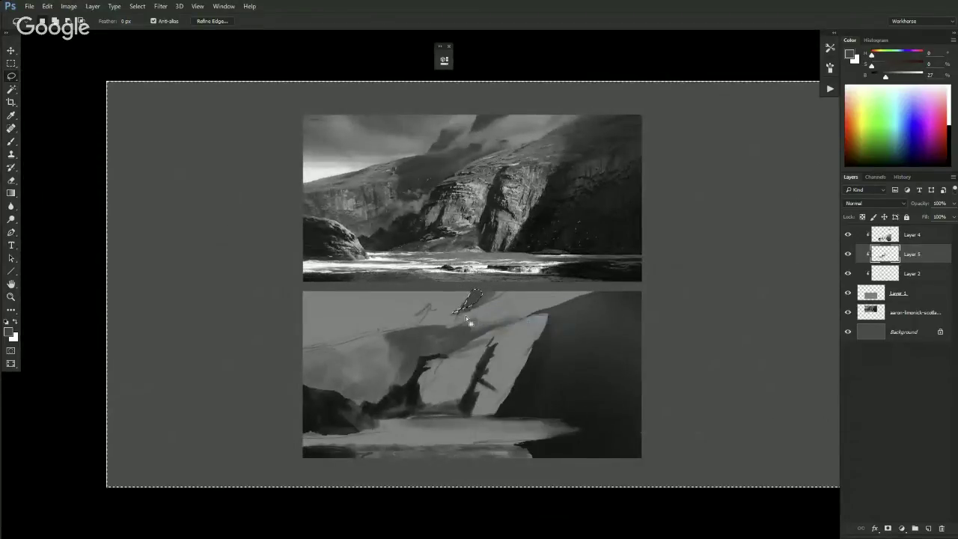
pyautogui.hotkey('ctrl', '+')
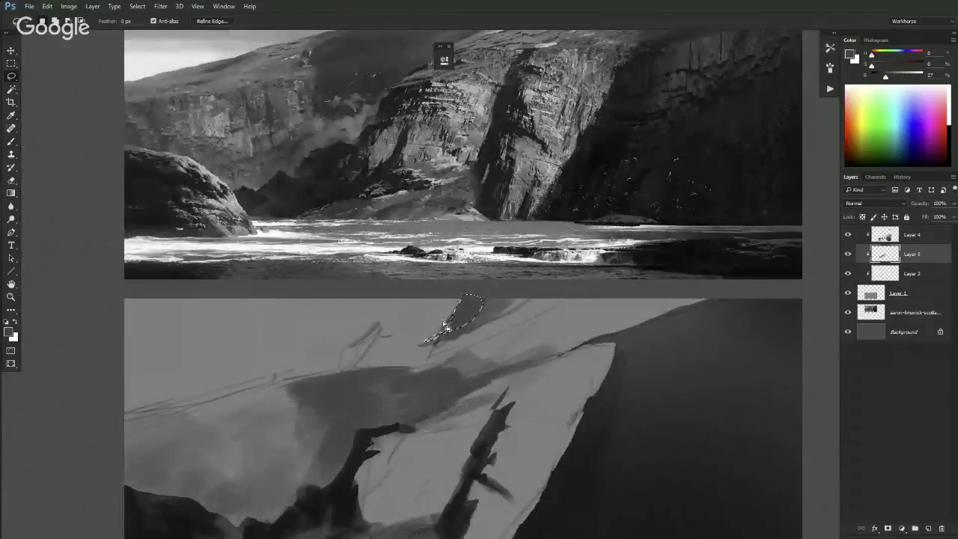
pyautogui.hotkey('ctrl', 'd')
# - Sample a mid-grey and paint a dark wedge stroke at the sketch's top edge
pyautogui.press('e')
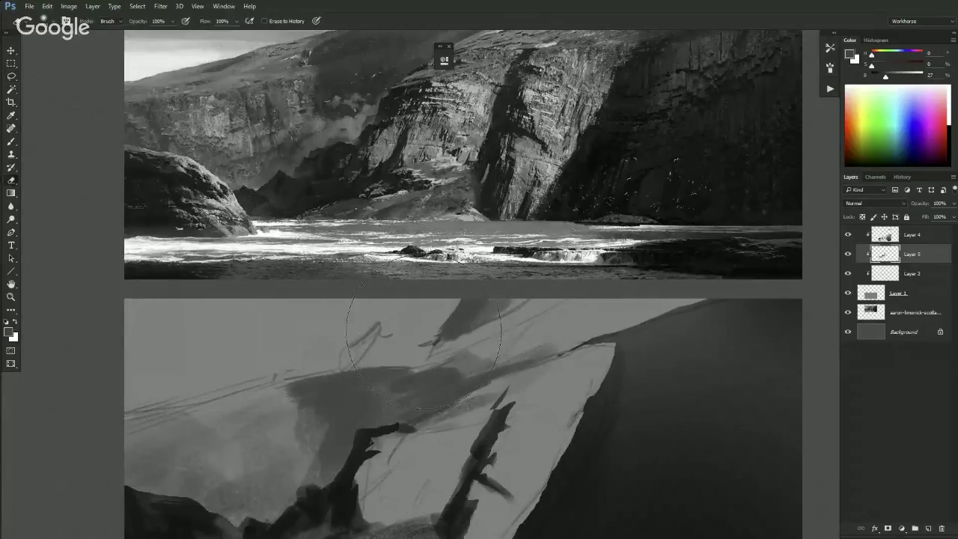
pyautogui.press('b')
pyautogui.keyDown('alt'); pyautogui.click(404, 333); pyautogui.keyUp('alt')
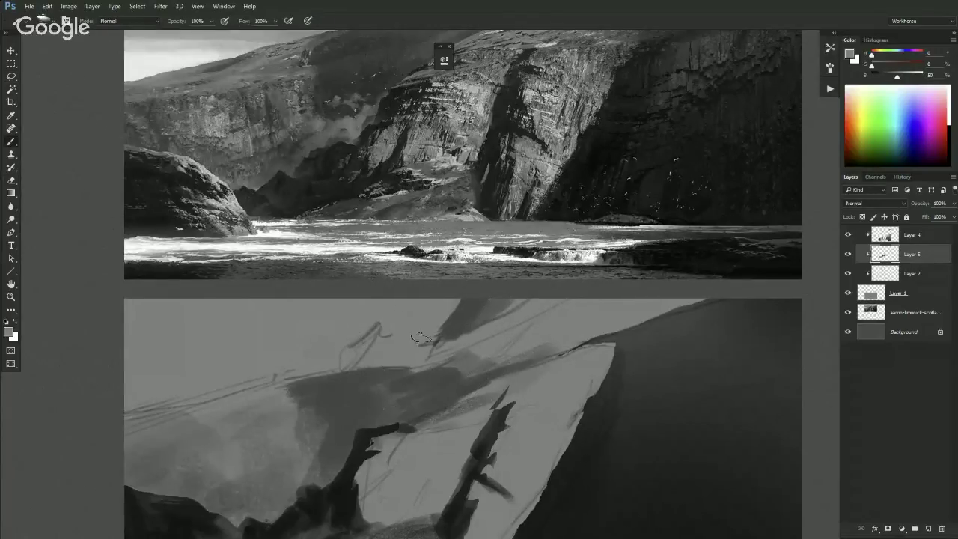
pyautogui.moveTo(460, 320)
pyautogui.mouseDown()
pyautogui.moveTo(434, 338)
pyautogui.moveTo(457, 295)
pyautogui.mouseUp()
pyautogui.hotkey('ctrl', '-')
pyautogui.keyDown('alt'); pyautogui.click(449, 324); pyautogui.keyUp('alt')
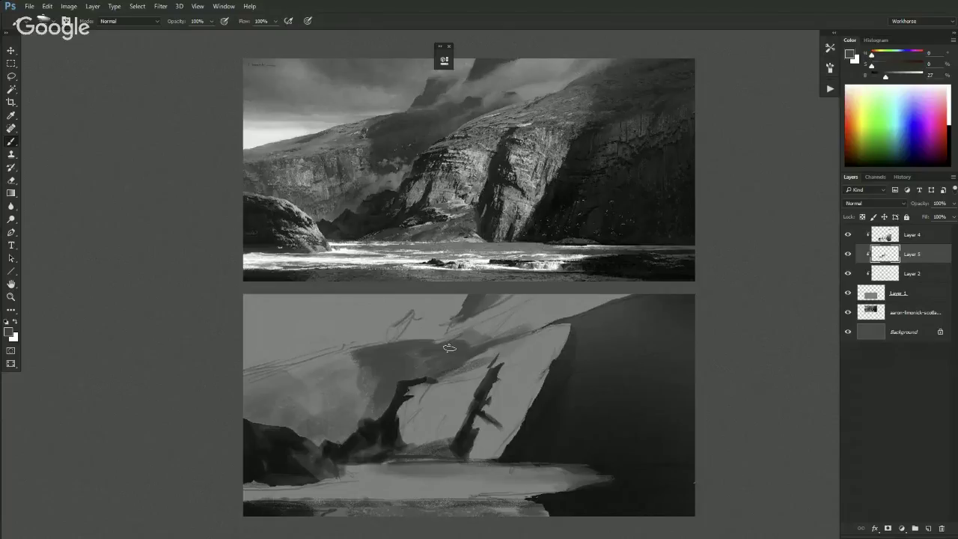
# - Pick a very dark tone and brush soft shadow onto the right cliff's lower face
pyautogui.press('l')
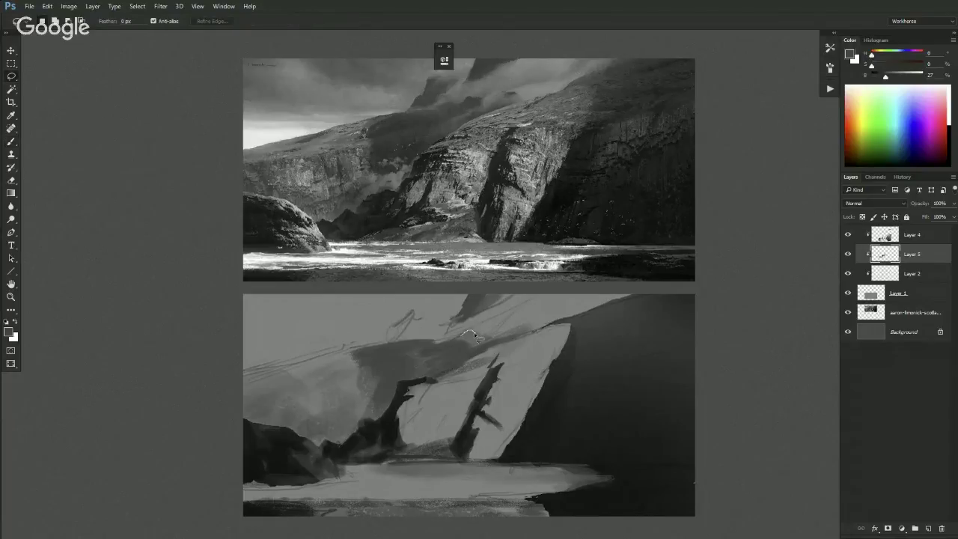
pyautogui.press('b')
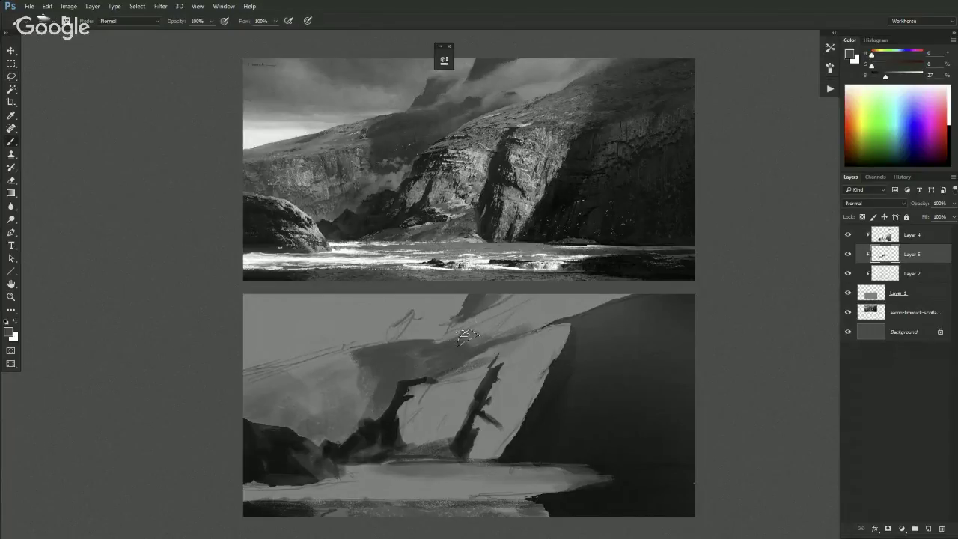
pyautogui.hotkey('ctrl', '-')
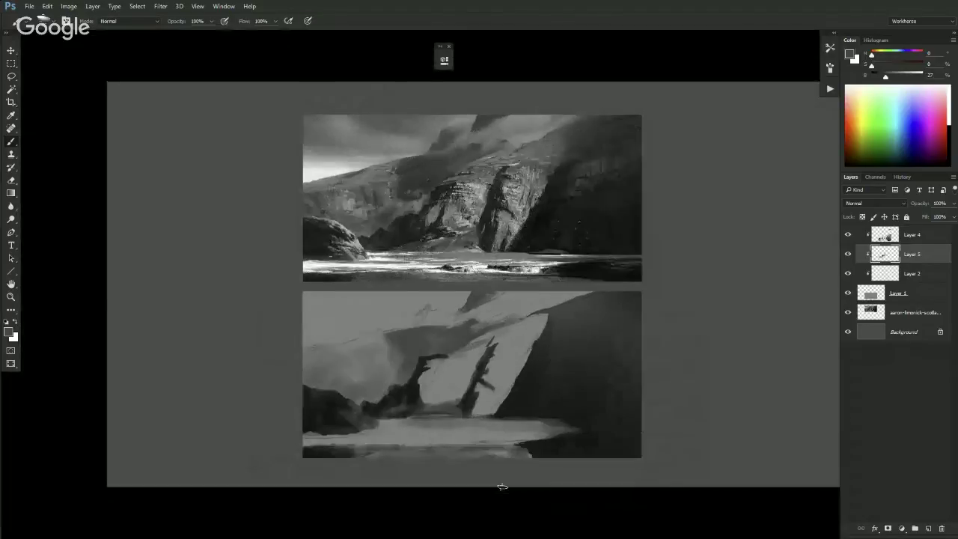
pyautogui.hotkey('ctrl', '-')
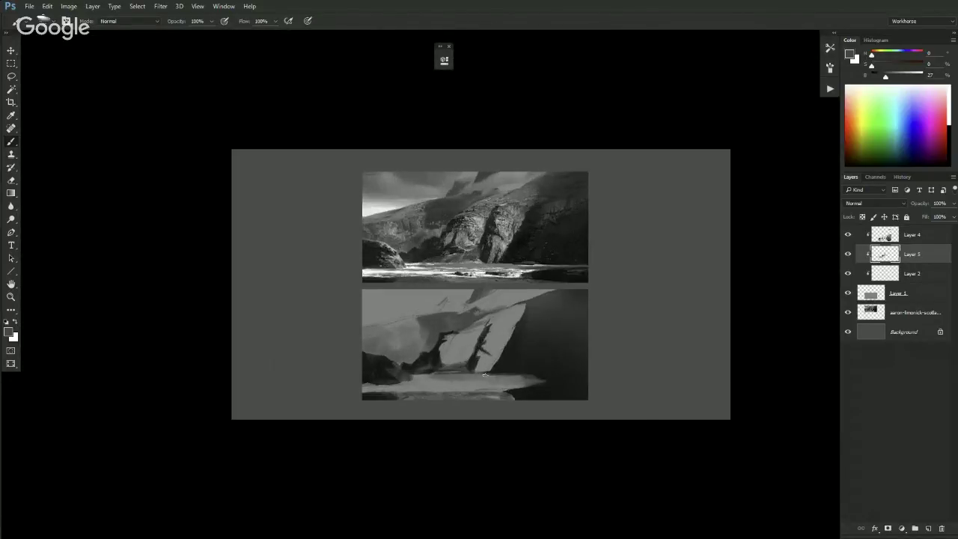
pyautogui.hotkey('ctrl', '+')
pyautogui.hotkey('ctrl', '+')
pyautogui.keyDown('alt'); pyautogui.click(389, 412); pyautogui.keyUp('alt')
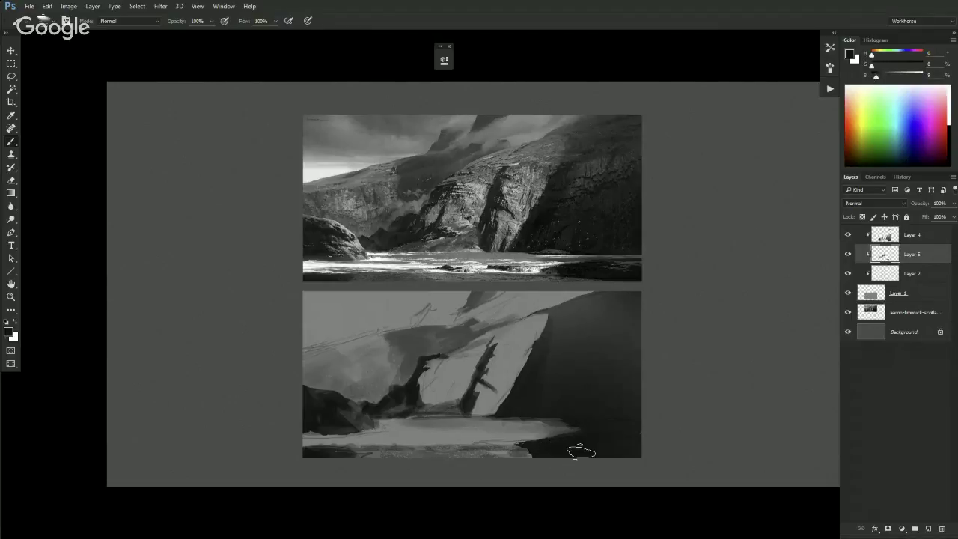
pyautogui.moveTo(573, 397)
pyautogui.mouseDown()
pyautogui.moveTo(619, 392)
pyautogui.moveTo(583, 411)
pyautogui.moveTo(607, 392)
pyautogui.moveTo(586, 382)
pyautogui.moveTo(620, 374)
pyautogui.moveTo(583, 393)
pyautogui.mouseUp()
pyautogui.press(']')
pyautogui.press(']')
pyautogui.press('[')
pyautogui.press('[')
pyautogui.press('[')
pyautogui.press('[')
pyautogui.press('[')
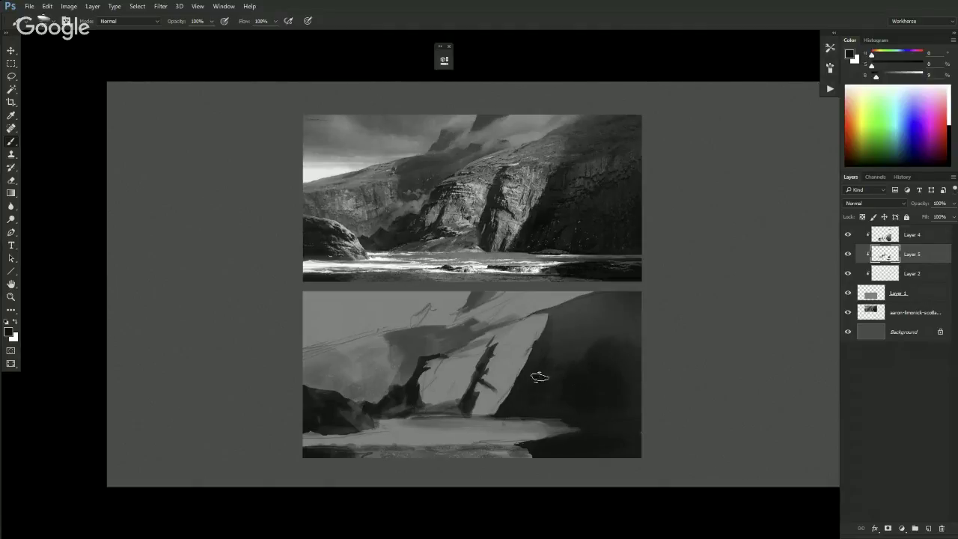
pyautogui.press(']')
pyautogui.press(']')
pyautogui.press(']')
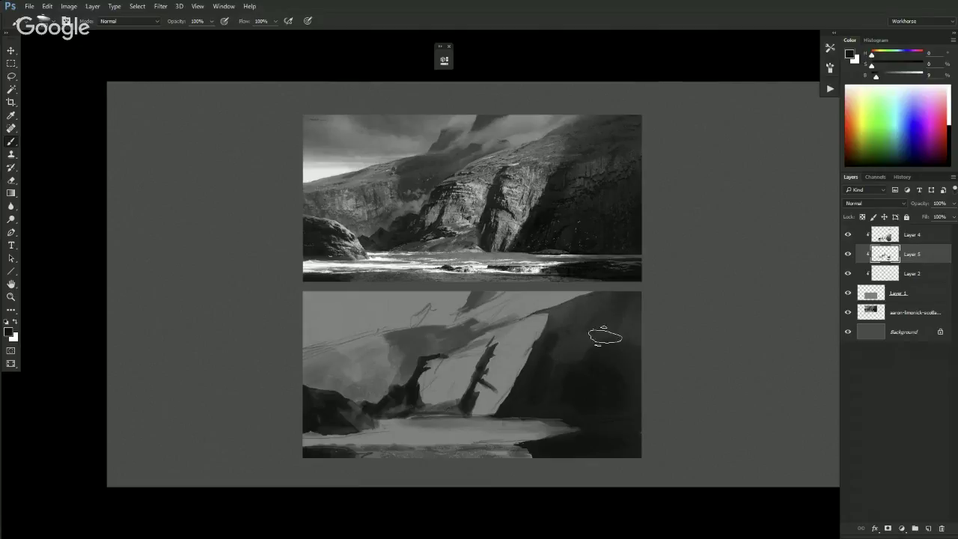
pyautogui.press(']')
pyautogui.press(']')
pyautogui.press(']')
pyautogui.press('[')
pyautogui.press('[')
pyautogui.press('[')
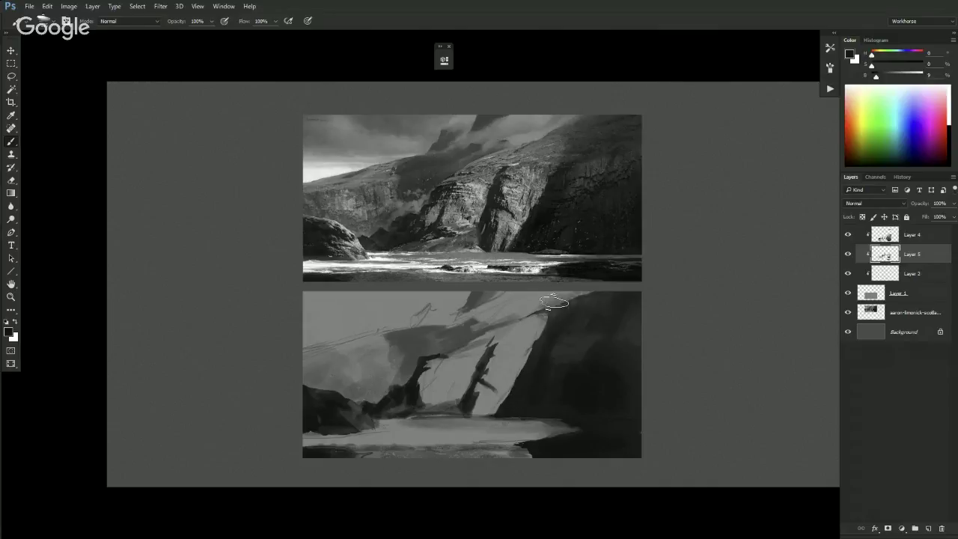
pyautogui.hotkey('shift', 'b')
# - Merge Layer 4 down into Layer 5 with Ctrl+E and blend tones near the central spire
pyautogui.click(894, 233)
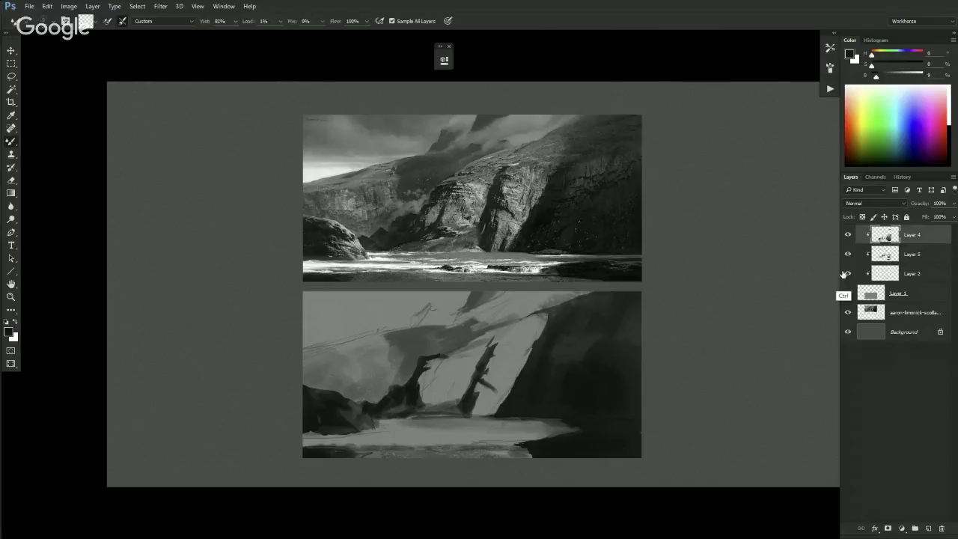
pyautogui.hotkey('ctrl', 'e')
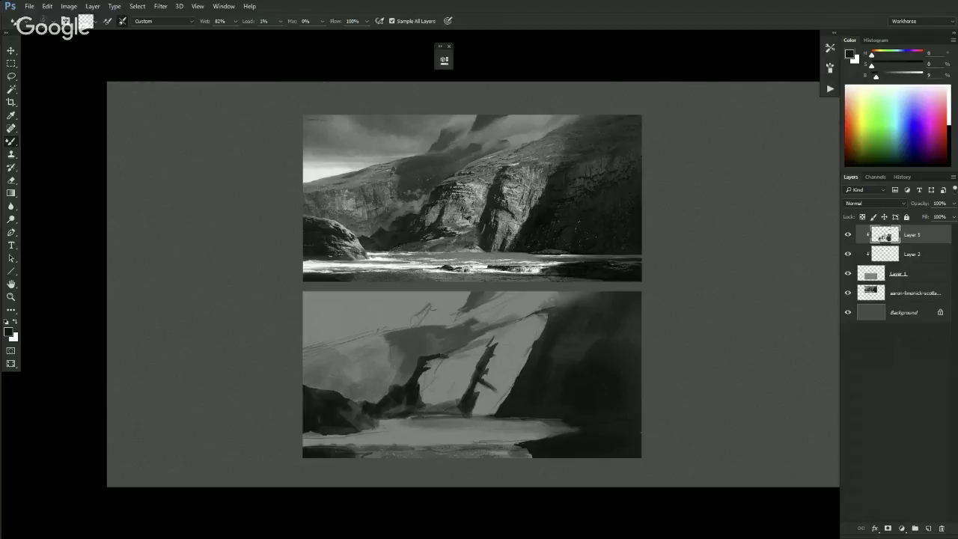
pyautogui.hotkey('ctrl', '+')
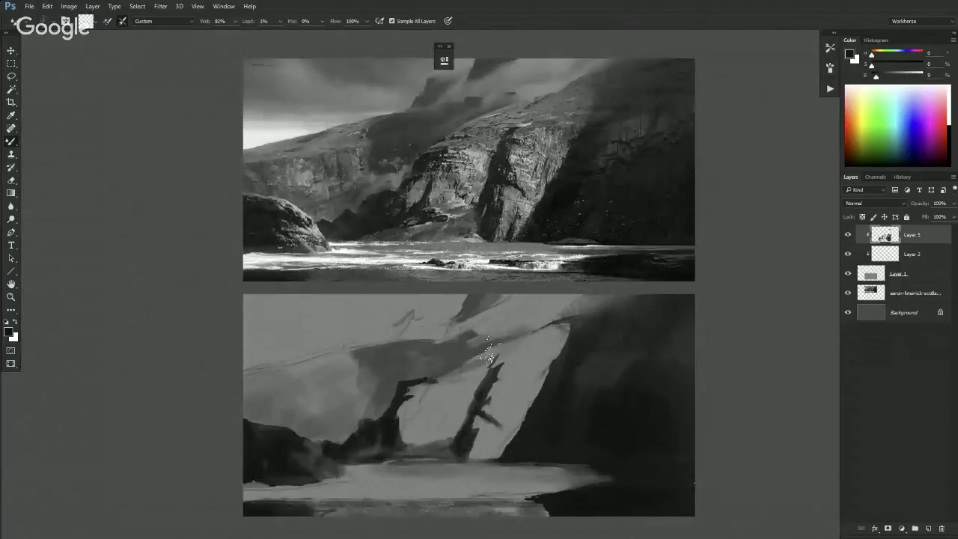
pyautogui.hotkey('ctrl', '-')
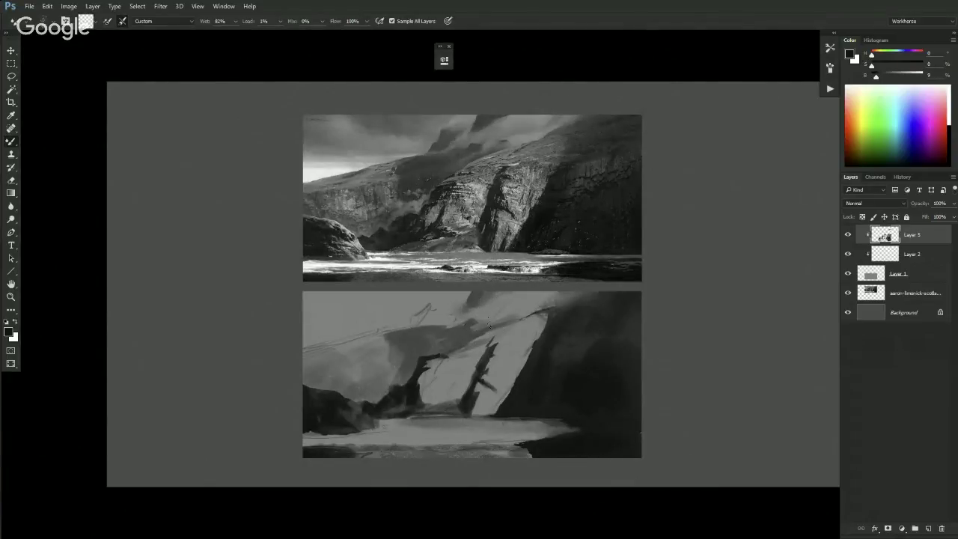
pyautogui.hotkey('shift', 'b')
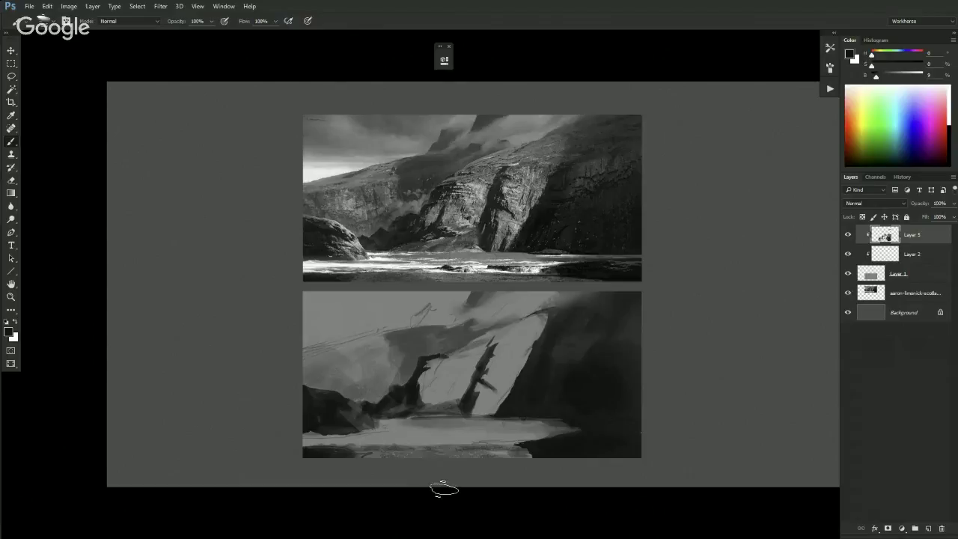
# - On Layer 5, sample the near-black cliff tone and paint it up into the top-right sky
pyautogui.click(914, 257)
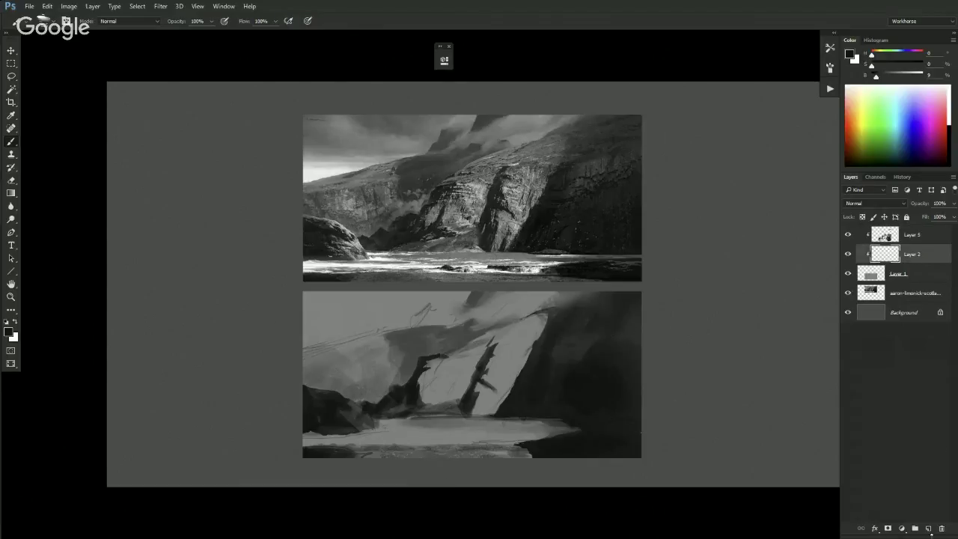
pyautogui.click(917, 234)
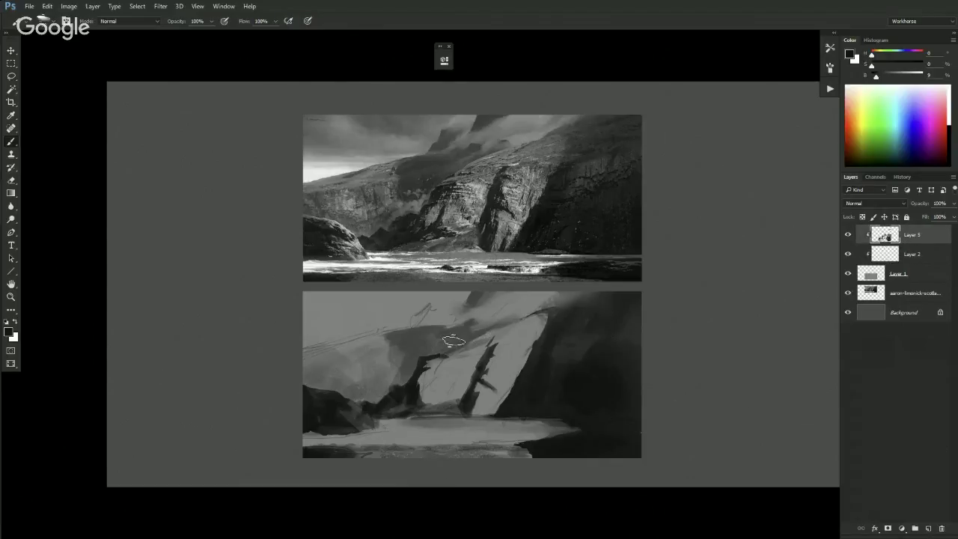
pyautogui.keyDown('alt'); pyautogui.click(484, 327); pyautogui.keyUp('alt')
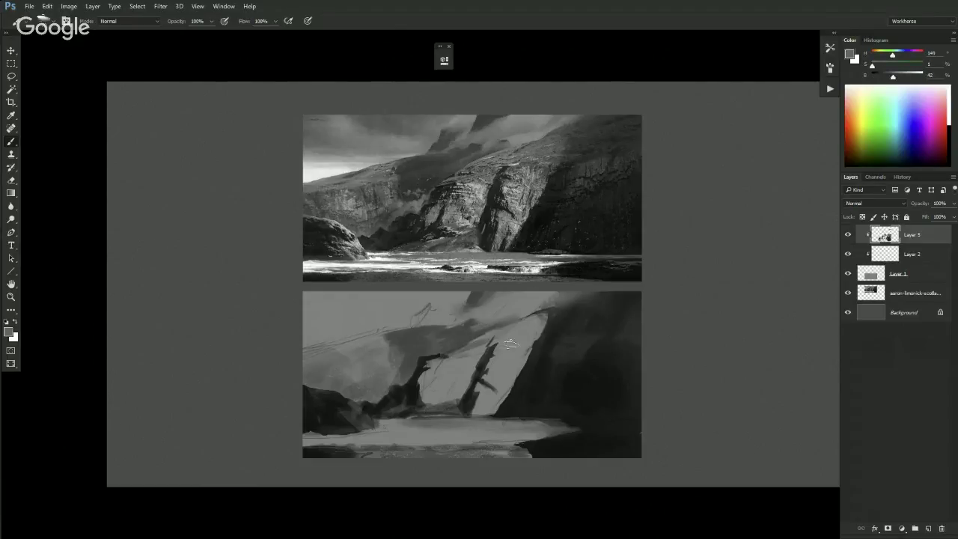
pyautogui.moveTo(516, 333); pyautogui.dragTo(542, 320)
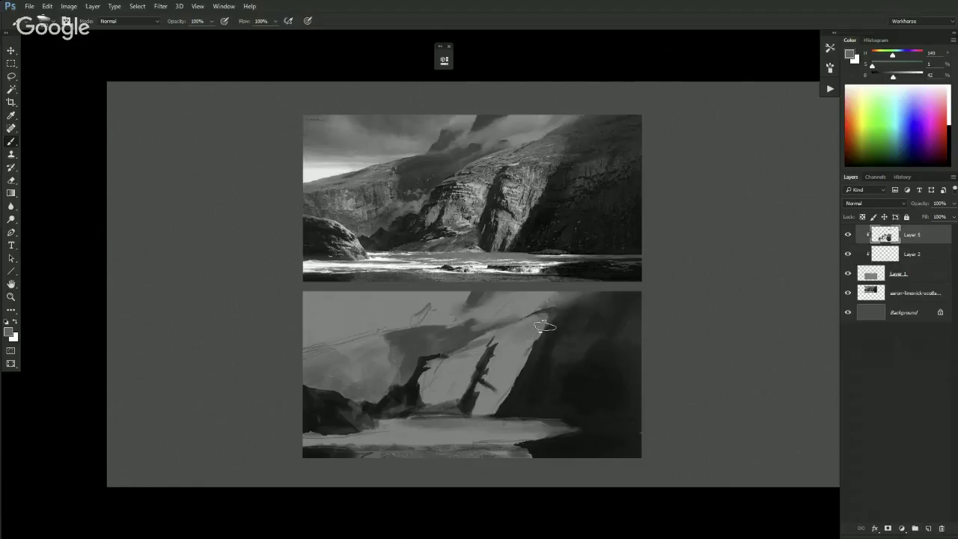
pyautogui.press(']')
pyautogui.press(']')
pyautogui.press(']')
pyautogui.press(']')
pyautogui.press(']')
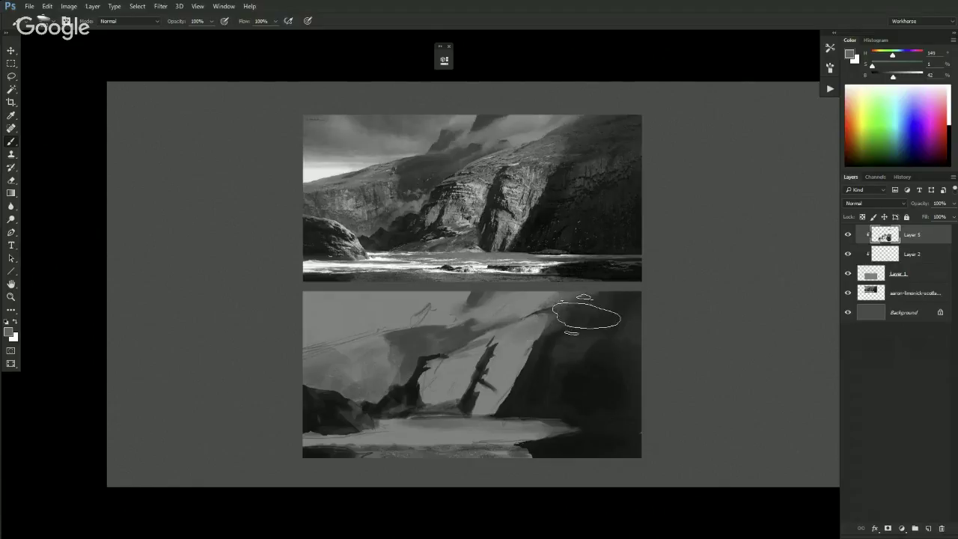
pyautogui.keyDown('alt'); pyautogui.click(604, 324); pyautogui.keyUp('alt')
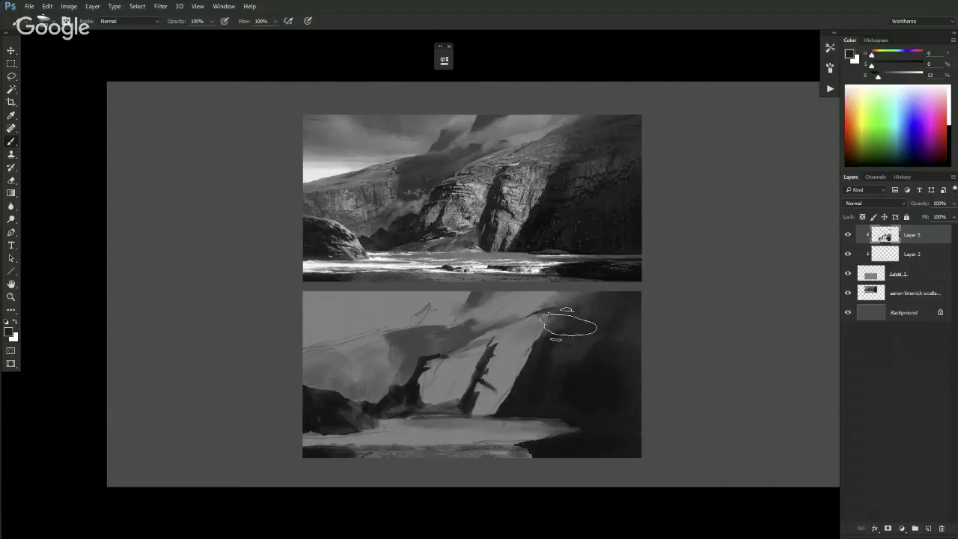
pyautogui.moveTo(585, 321)
pyautogui.mouseDown()
pyautogui.moveTo(594, 331)
pyautogui.moveTo(609, 306)
pyautogui.moveTo(624, 316)
pyautogui.mouseUp()
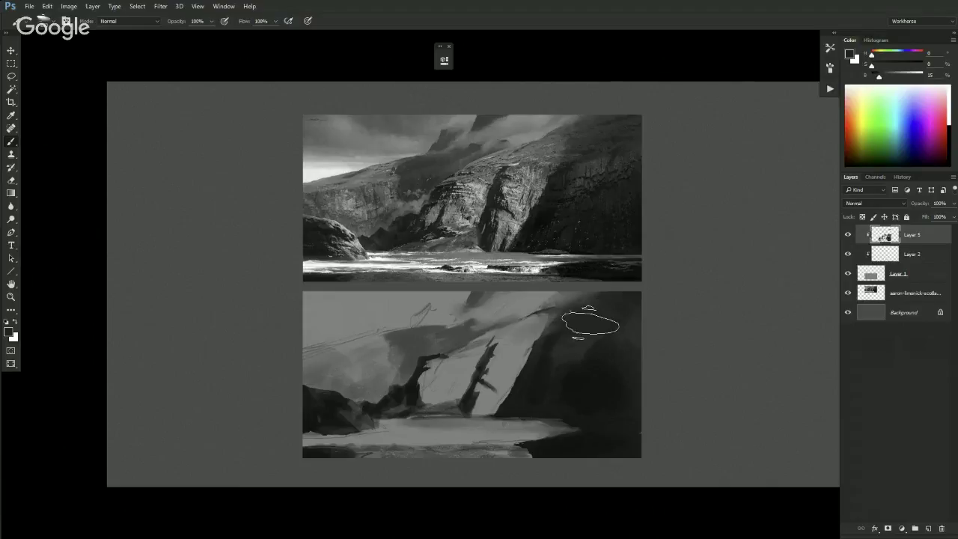
# - Try a dark blob in the upper-left sky, then erase it
pyautogui.keyDown('alt'); pyautogui.click(544, 322); pyautogui.keyUp('alt')
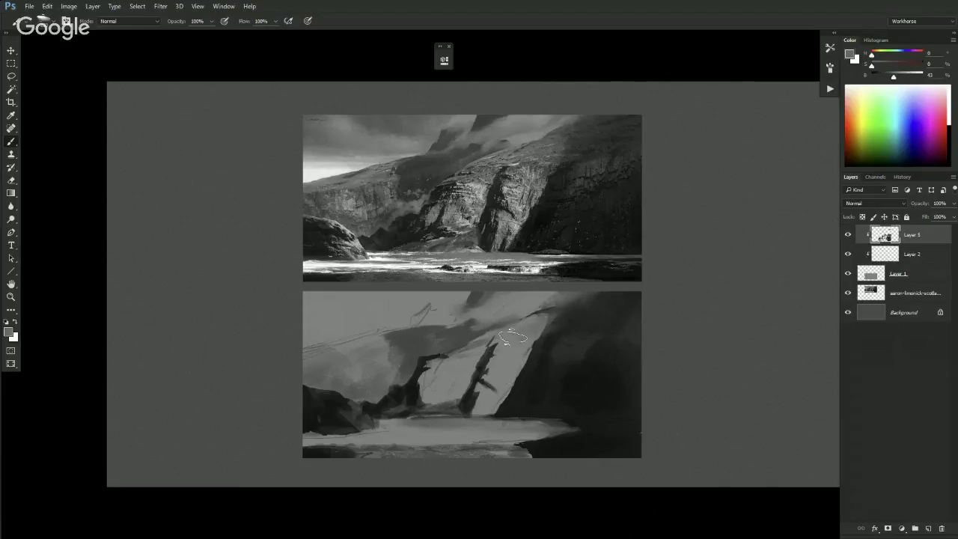
pyautogui.keyDown('alt'); pyautogui.click(559, 310); pyautogui.keyUp('alt')
pyautogui.moveTo(352, 318); pyautogui.dragTo(330, 335)
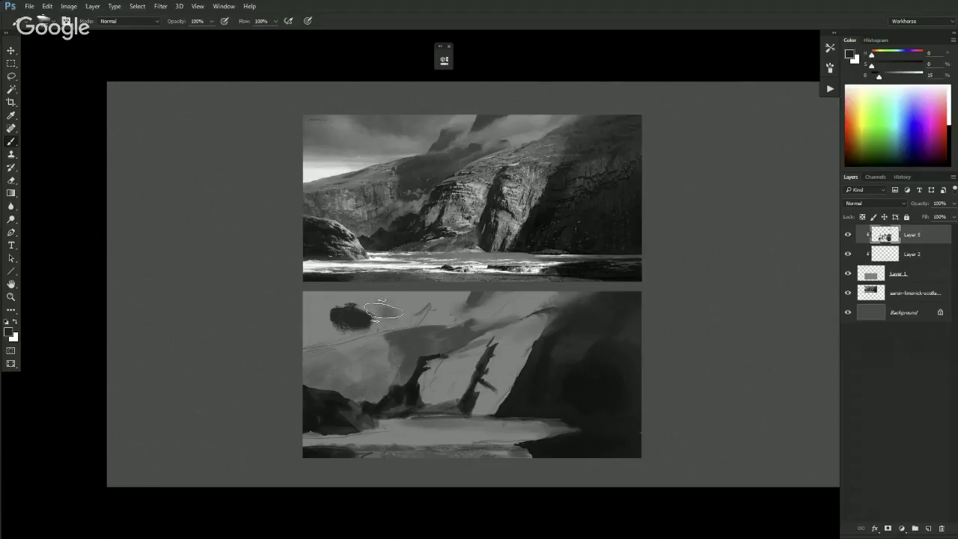
pyautogui.press('e')
pyautogui.moveTo(359, 317)
pyautogui.mouseDown()
pyautogui.moveTo(344, 315)
pyautogui.moveTo(391, 314)
pyautogui.mouseUp()
pyautogui.press('b')
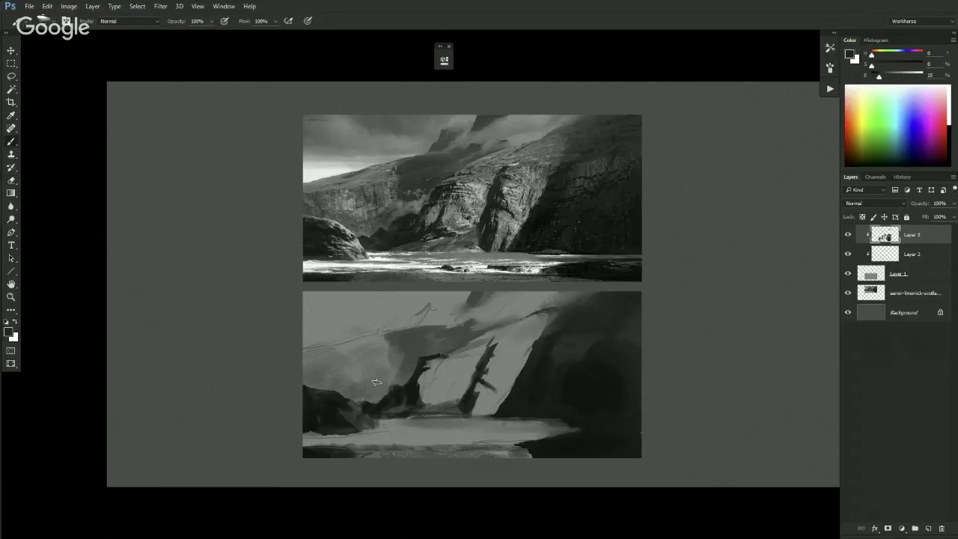
pyautogui.press('l')
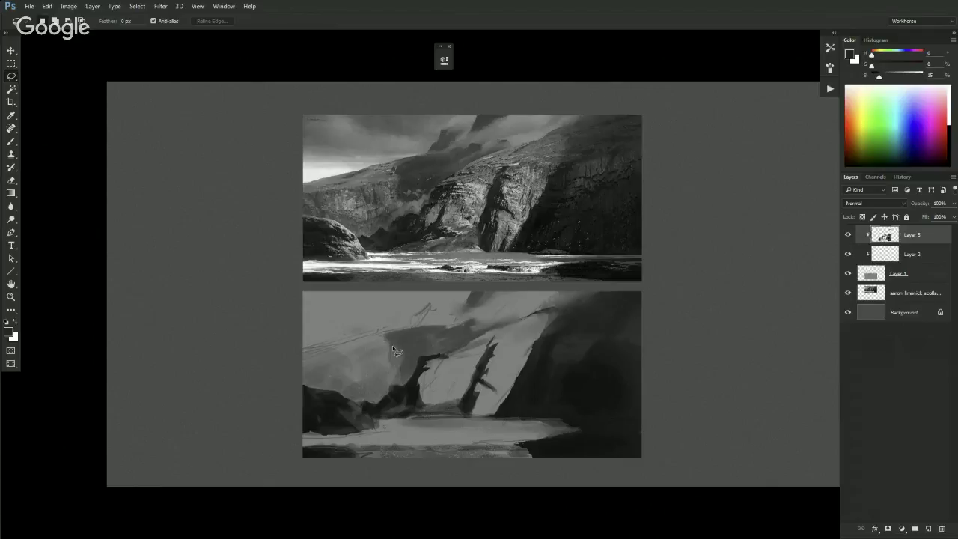
# - Fill a lasso selection near the shore with the dark tone, then undo the stray upper-left blob
pyautogui.moveTo(405, 394)
pyautogui.mouseDown()
pyautogui.moveTo(397, 386)
pyautogui.moveTo(373, 407)
pyautogui.moveTo(357, 406)
pyautogui.moveTo(374, 420)
pyautogui.moveTo(410, 390)
pyautogui.moveTo(607, 394)
pyautogui.moveTo(489, 464)
pyautogui.moveTo(481, 442)
pyautogui.moveTo(470, 449)
pyautogui.mouseUp()
pyautogui.hotkey('alt', 'BackSpace')
pyautogui.hotkey('ctrl', 'd')
pyautogui.press('h')
pyautogui.click(408, 396)
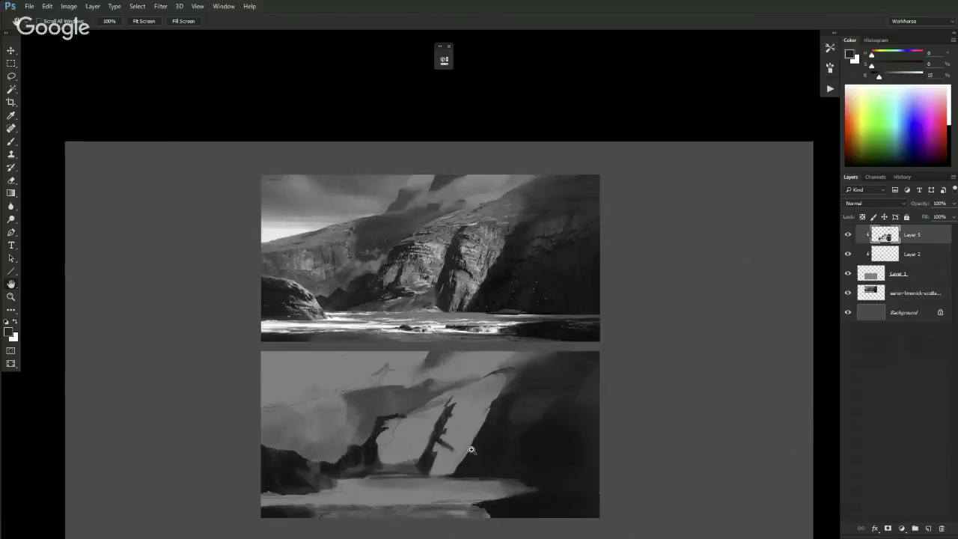
pyautogui.press('b')
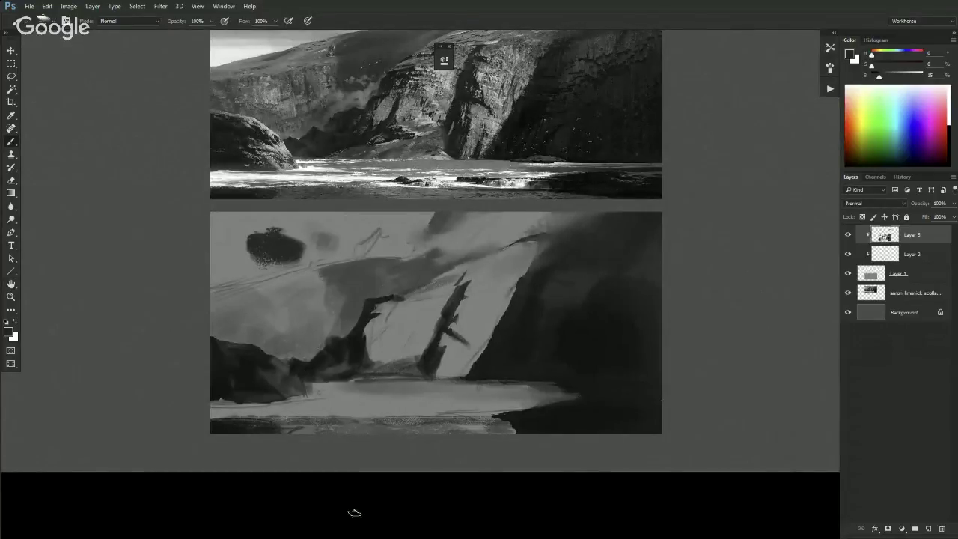
pyautogui.hotkey('ctrl', 'z')
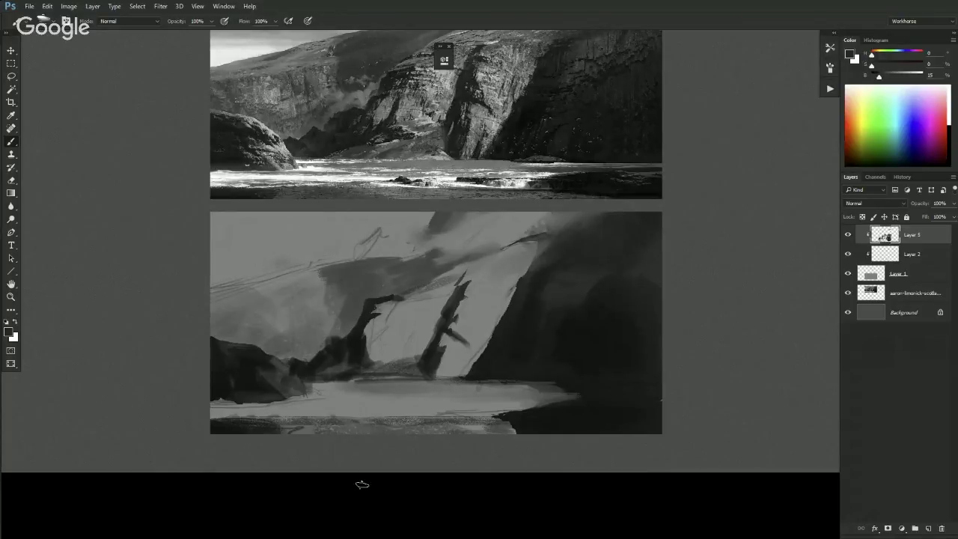
# - Lasso jagged rocks along the left shoreline and paint them dark inside the selection
pyautogui.press('l')
pyautogui.moveTo(284, 357)
pyautogui.mouseDown()
pyautogui.moveTo(290, 351)
pyautogui.moveTo(303, 361)
pyautogui.moveTo(310, 346)
pyautogui.moveTo(327, 356)
pyautogui.moveTo(350, 332)
pyautogui.moveTo(355, 355)
pyautogui.moveTo(274, 380)
pyautogui.mouseUp()
pyautogui.press('b')
pyautogui.moveTo(324, 353)
pyautogui.mouseDown()
pyautogui.moveTo(330, 346)
pyautogui.moveTo(295, 359)
pyautogui.moveTo(336, 342)
pyautogui.moveTo(307, 351)
pyautogui.mouseUp()
pyautogui.hotkey('ctrl', 'd')
pyautogui.hotkey('ctrl', '-')
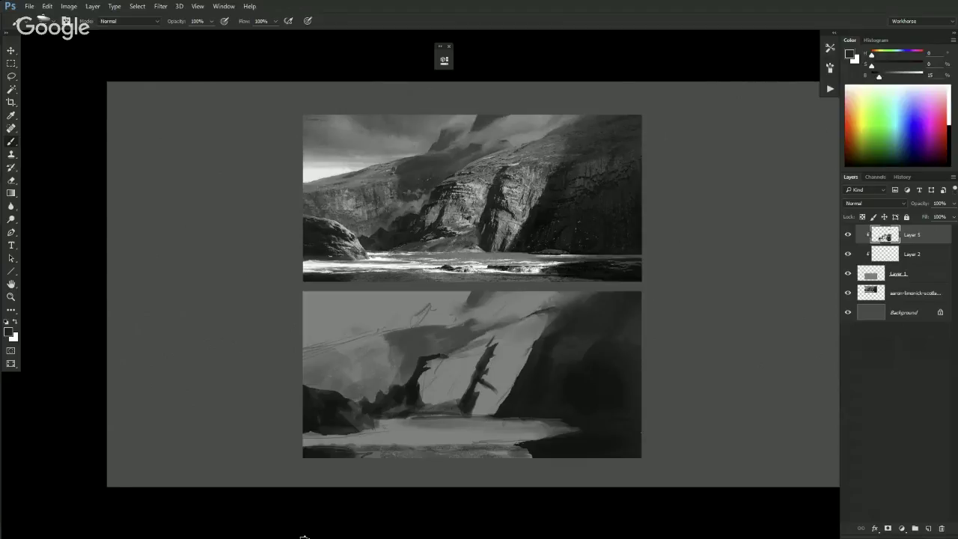
pyautogui.hotkey('ctrl', '+')
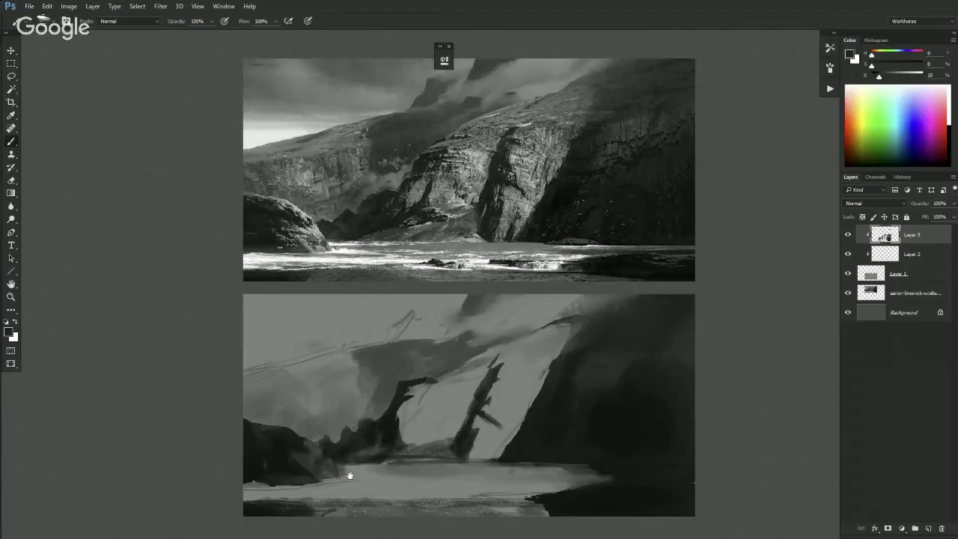
# - Lasso the dark shoreline rock and touch in light and dark marks, sampling greys nearby
pyautogui.scroll(-2, 350, 473)
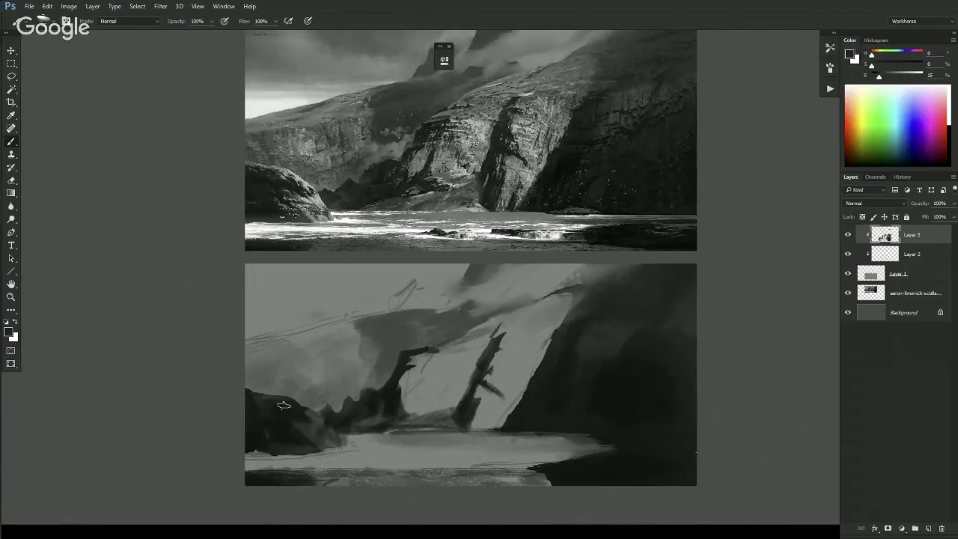
pyautogui.press('l')
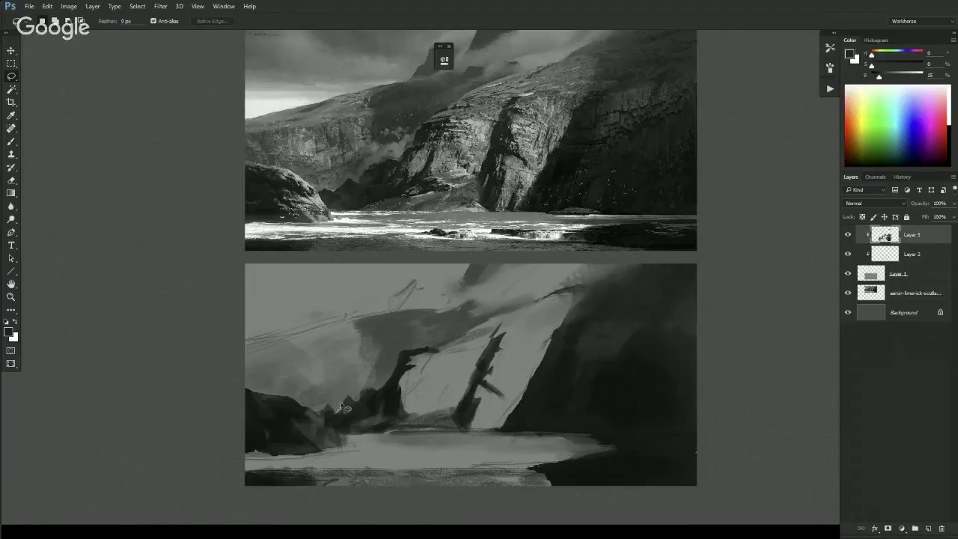
pyautogui.moveTo(338, 407)
pyautogui.mouseDown()
pyautogui.moveTo(349, 395)
pyautogui.moveTo(354, 409)
pyautogui.moveTo(337, 421)
pyautogui.mouseUp()
pyautogui.press('b')
pyautogui.hotkey('ctrl', 'g')
pyautogui.hotkey('ctrl', 'z')
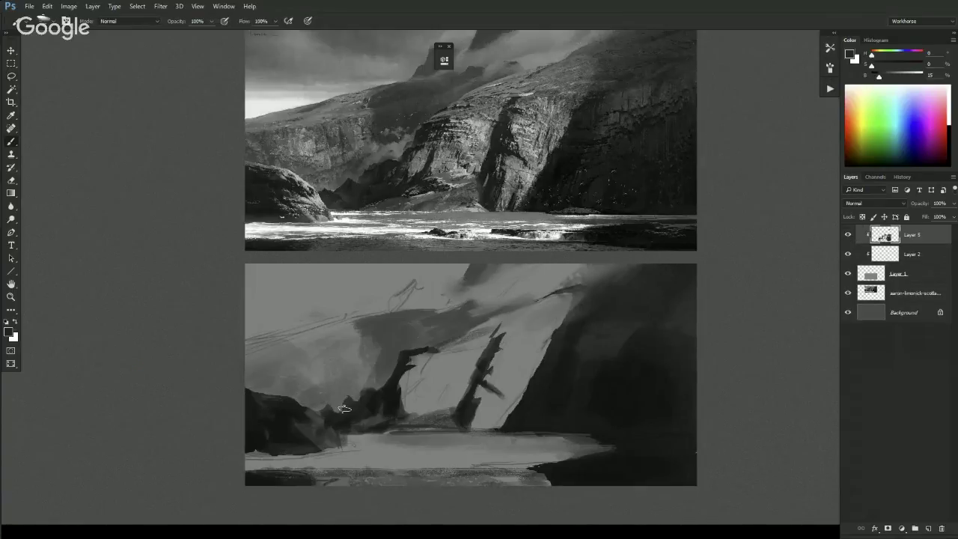
pyautogui.moveTo(337, 407)
pyautogui.mouseDown()
pyautogui.moveTo(349, 398)
pyautogui.moveTo(337, 413)
pyautogui.moveTo(346, 422)
pyautogui.mouseUp()
pyautogui.keyDown('alt'); pyautogui.click(346, 408); pyautogui.keyUp('alt')
pyautogui.keyDown('alt'); pyautogui.click(371, 382); pyautogui.keyUp('alt')
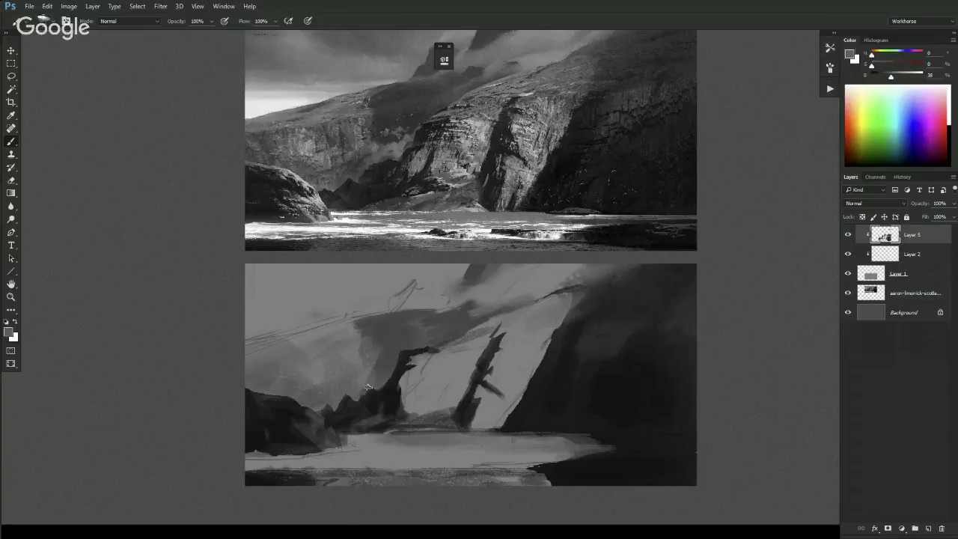
pyautogui.keyDown('alt'); pyautogui.click(384, 395); pyautogui.keyUp('alt')
pyautogui.keyDown('alt'); pyautogui.click(383, 383); pyautogui.keyUp('alt')
# - Sample several greys from the lower sketch, then raise the Color panel's B slider to 75
pyautogui.hotkey('ctrl', '-')
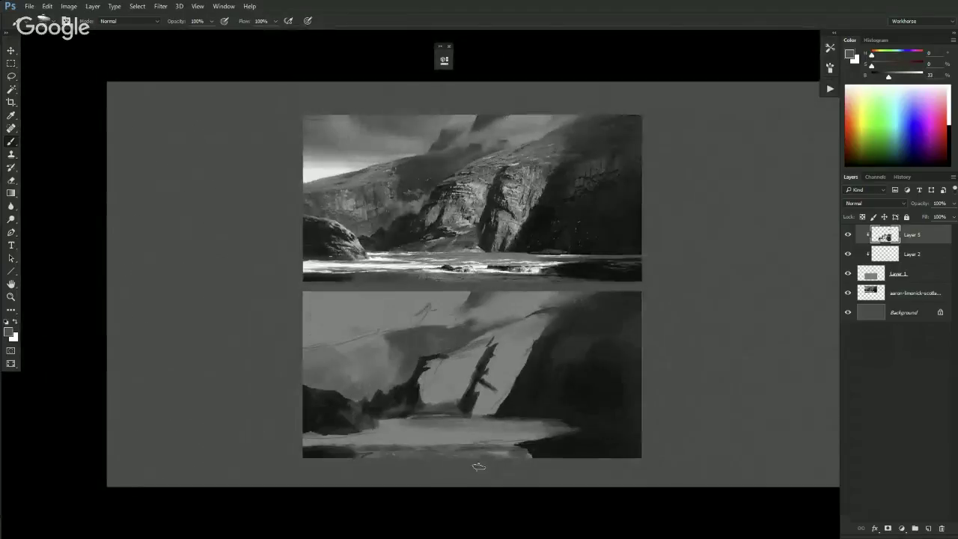
pyautogui.keyDown('alt'); pyautogui.click(408, 342); pyautogui.keyUp('alt')
pyautogui.keyDown('alt'); pyautogui.click(386, 337); pyautogui.keyUp('alt')
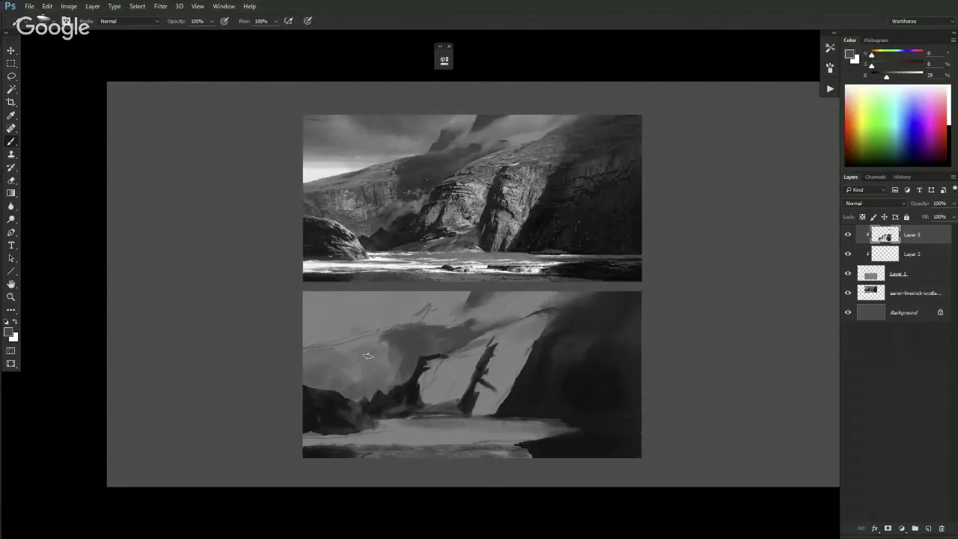
pyautogui.press('e')
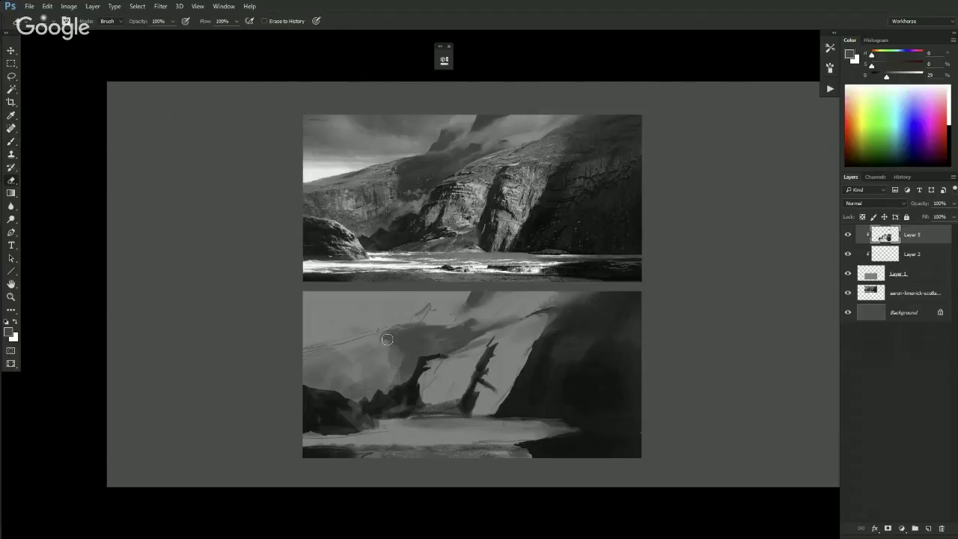
pyautogui.press('b')
pyautogui.keyDown('alt'); pyautogui.click(414, 339); pyautogui.keyUp('alt')
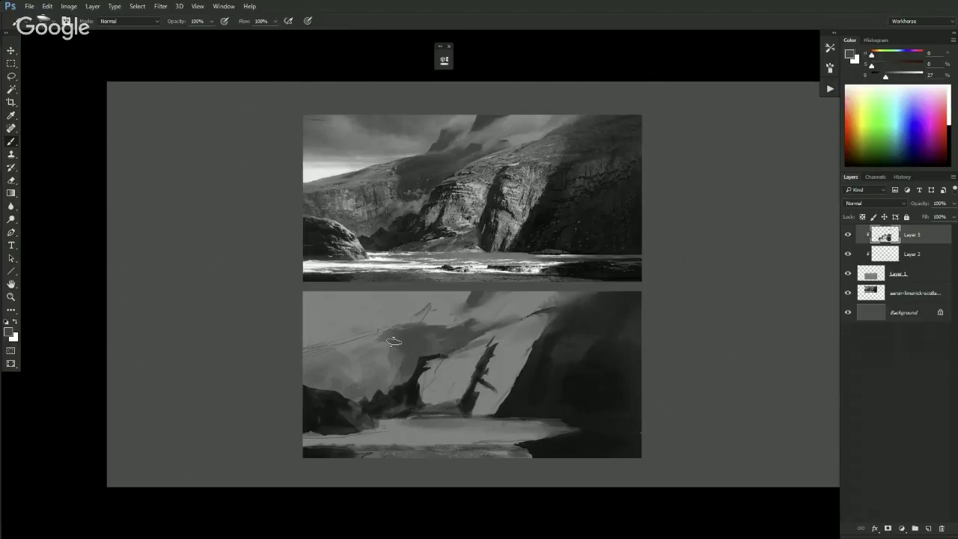
pyautogui.keyDown('alt'); pyautogui.click(380, 367); pyautogui.keyUp('alt')
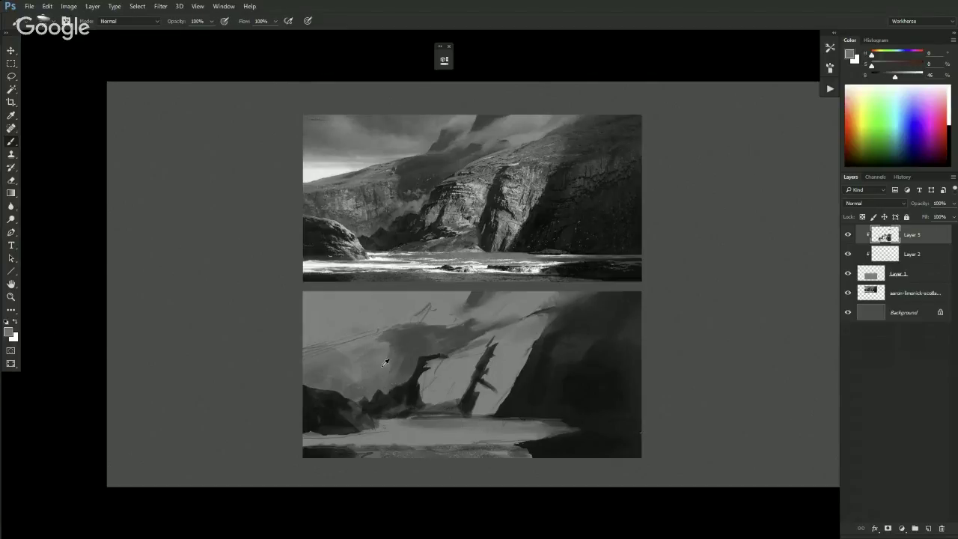
pyautogui.keyDown('alt'); pyautogui.click(386, 377); pyautogui.keyUp('alt')
pyautogui.keyDown('alt'); pyautogui.click(384, 358); pyautogui.keyUp('alt')
pyautogui.keyDown('alt'); pyautogui.click(368, 345); pyautogui.keyUp('alt')
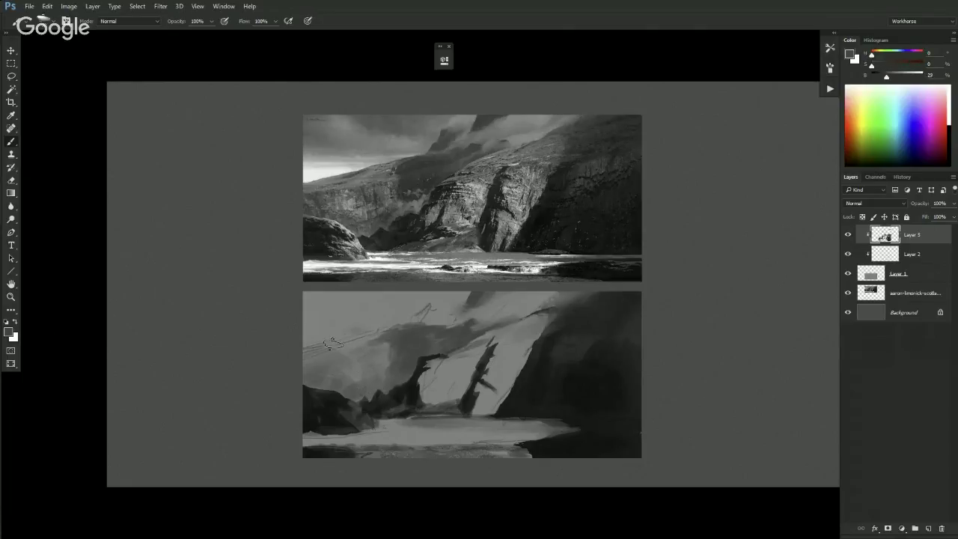
pyautogui.keyDown('alt'); pyautogui.click(335, 366); pyautogui.keyUp('alt')
pyautogui.moveTo(888, 82); pyautogui.dragTo(909, 83)
# - Bring up Keyboard Shortcuts and Menus from Edit and browse the Workhorse (modified) Tools shortcut list
pyautogui.click(64, 6)
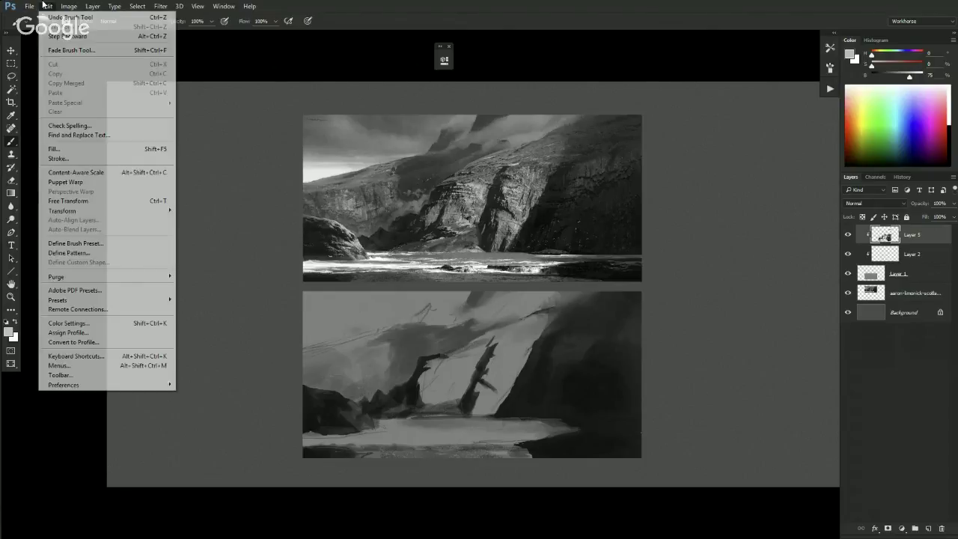
pyautogui.moveTo(47, 6)
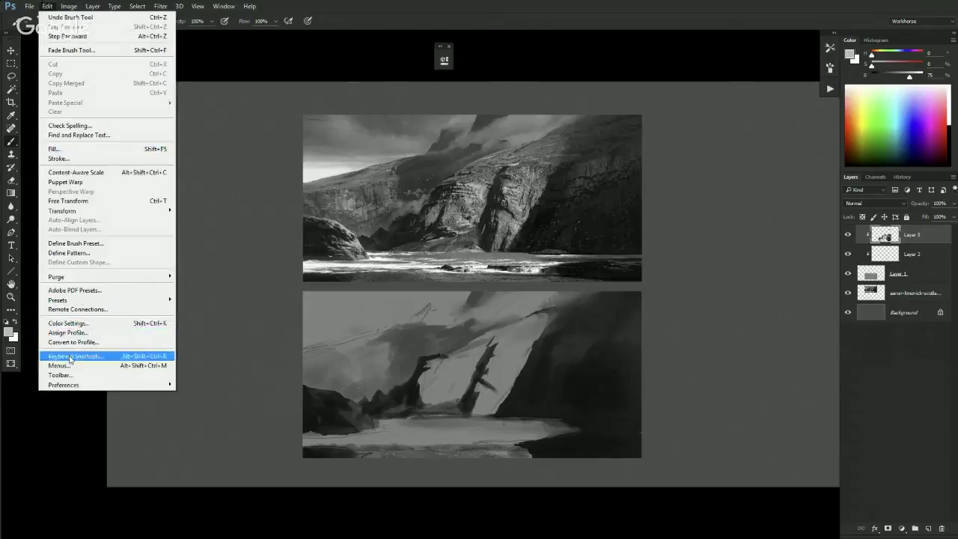
pyautogui.click(75, 356)
pyautogui.moveTo(558, 196); pyautogui.dragTo(560, 211)
pyautogui.scroll(10, 560, 206)
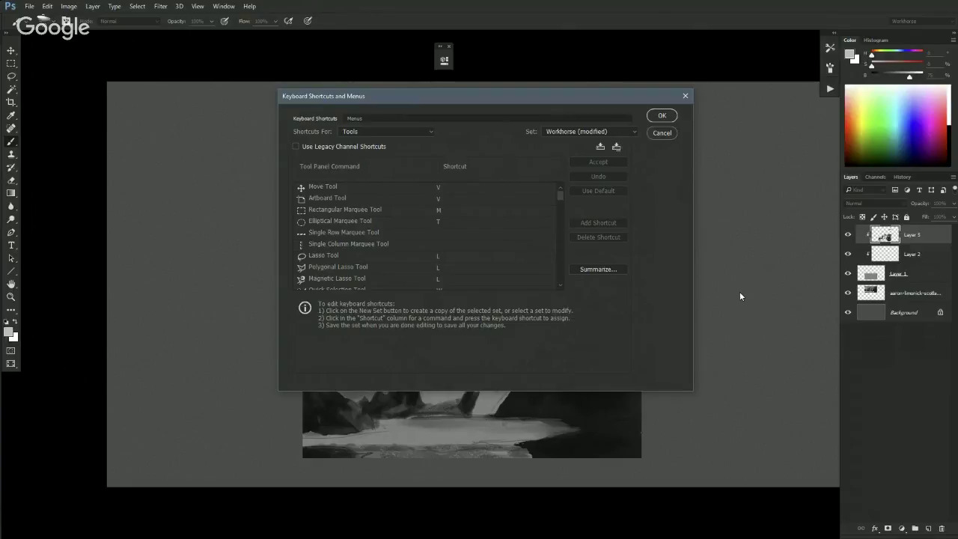
# - Close Keyboard Shortcuts and Menus without changes and pan the view to the paintings
pyautogui.click(666, 137)
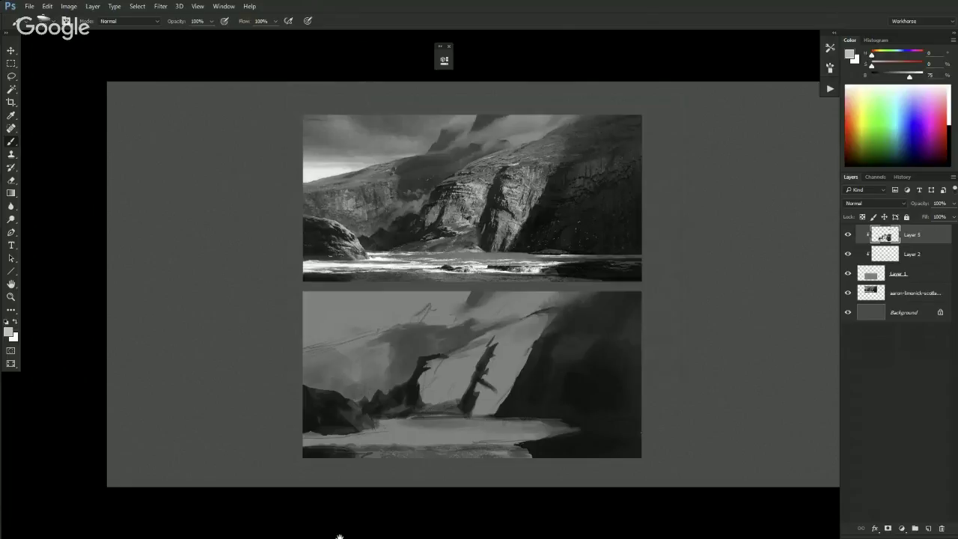
pyautogui.moveTo(389, 364)
pyautogui.mouseDown()
pyautogui.moveTo(357, 321)
pyautogui.moveTo(450, 323)
pyautogui.moveTo(416, 380)
pyautogui.mouseUp()
pyautogui.press('e')
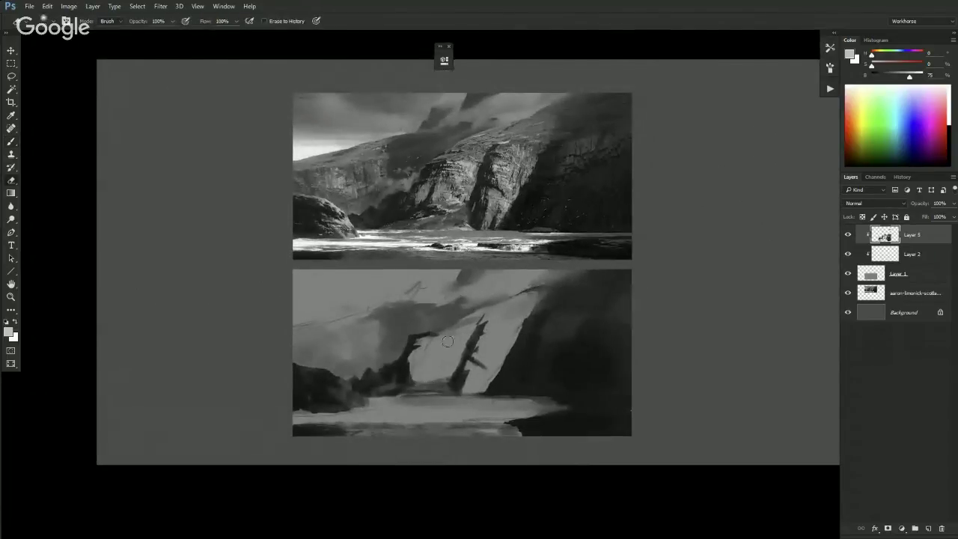
pyautogui.press('l')
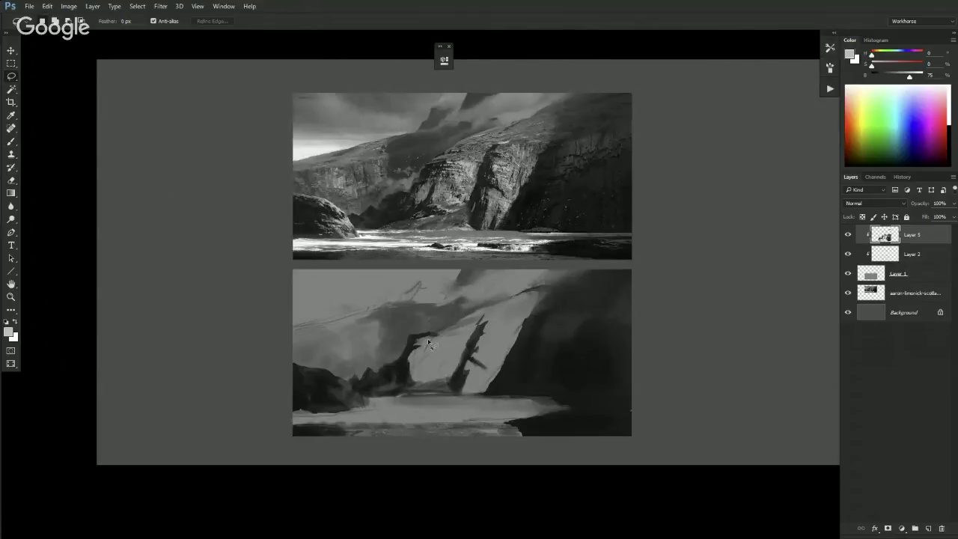
pyautogui.press('b')
# - Extend and widen the rock spires with dark grey brushstrokes, checking the whole document
pyautogui.moveTo(426, 340); pyautogui.dragTo(437, 334)
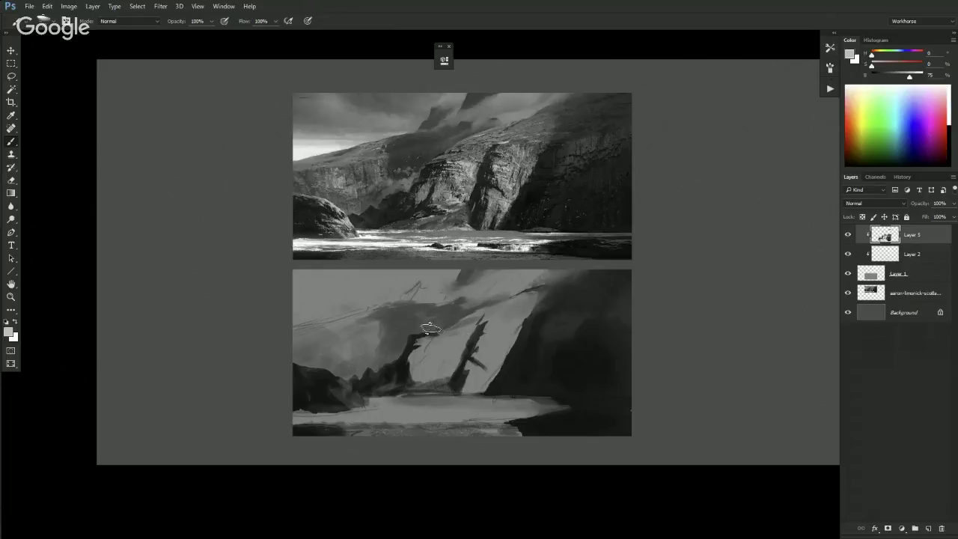
pyautogui.moveTo(441, 331)
pyautogui.mouseDown()
pyautogui.moveTo(422, 366)
pyautogui.moveTo(408, 346)
pyautogui.mouseUp()
pyautogui.keyDown('alt'); pyautogui.click(417, 324); pyautogui.keyUp('alt')
pyautogui.hotkey('ctrl', '-')
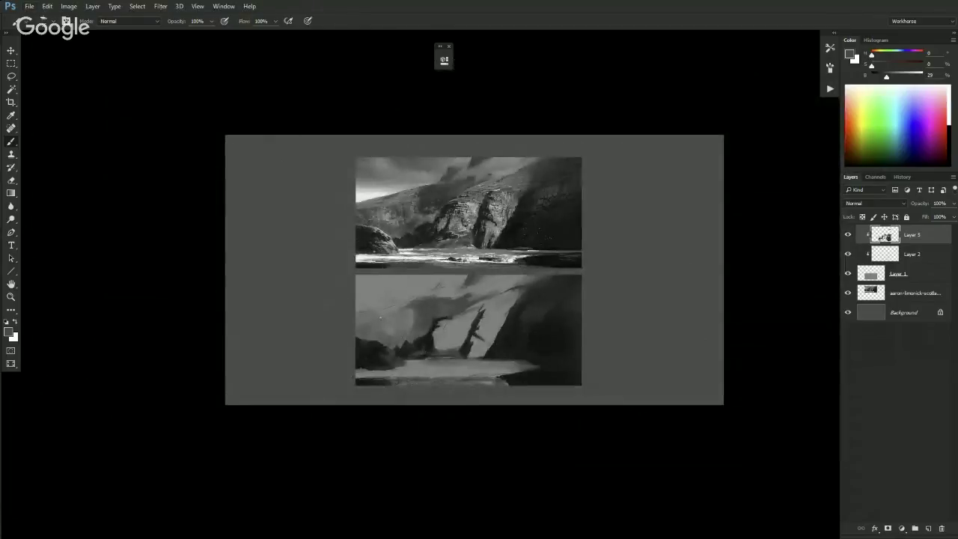
pyautogui.hotkey('ctrl', '+')
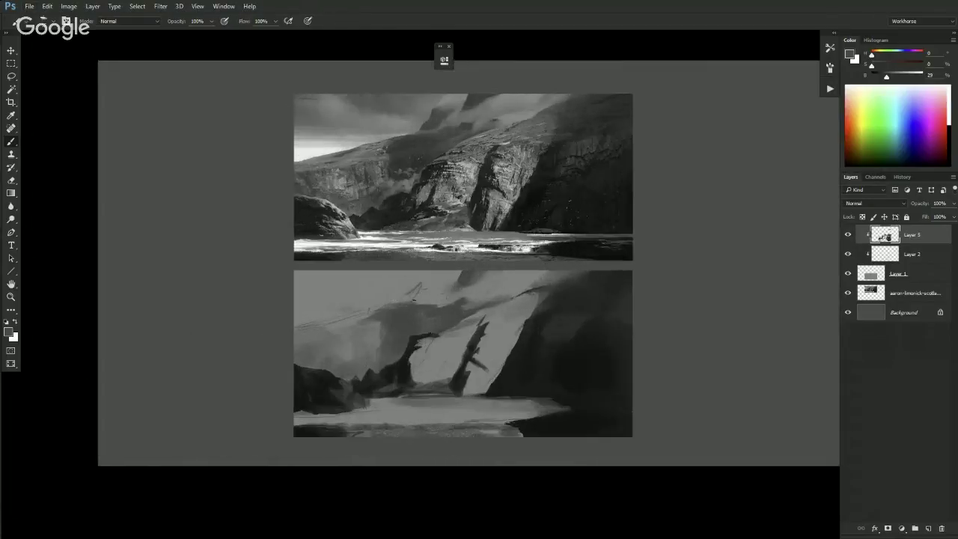
# - Set a light grey paint colour and lasso the upper-left sky of the lower painting
pyautogui.moveTo(886, 76); pyautogui.dragTo(907, 77)
pyautogui.press('l')
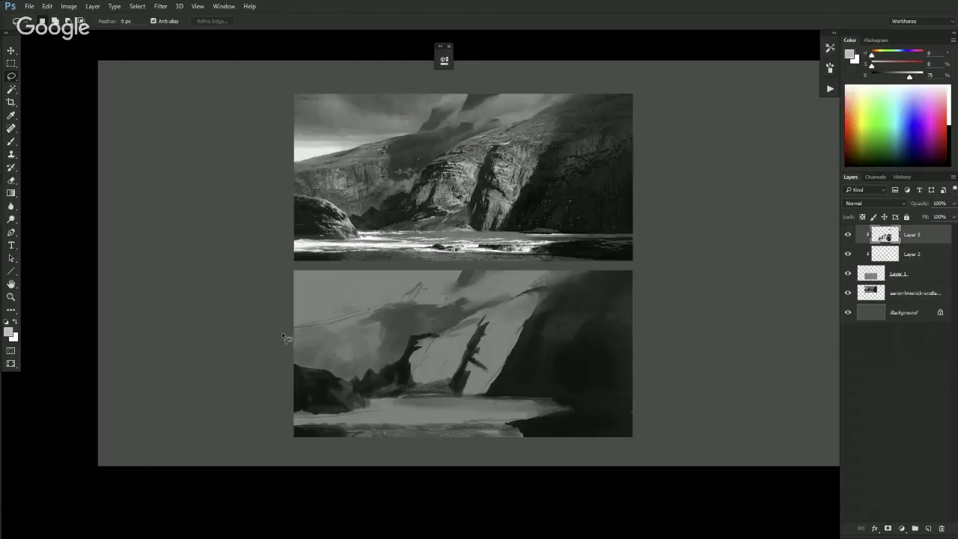
pyautogui.moveTo(287, 333); pyautogui.dragTo(403, 302)
pyautogui.moveTo(347, 299)
pyautogui.mouseDown()
pyautogui.moveTo(280, 285)
pyautogui.moveTo(262, 332)
pyautogui.mouseUp()
# - Select the Gradient tool at 48% opacity and scroll to view the reference's rocks and surf
pyautogui.press('g')
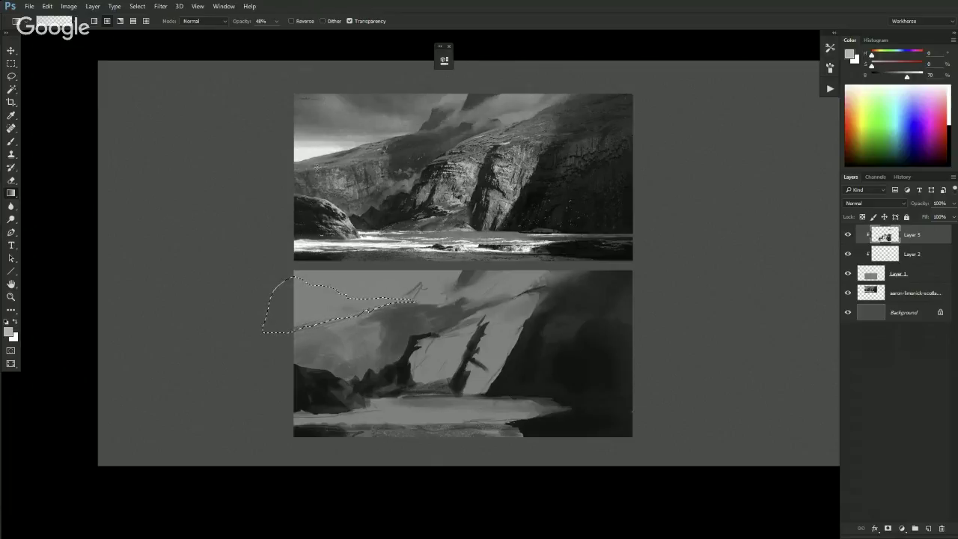
pyautogui.scroll(6, 307, 172)
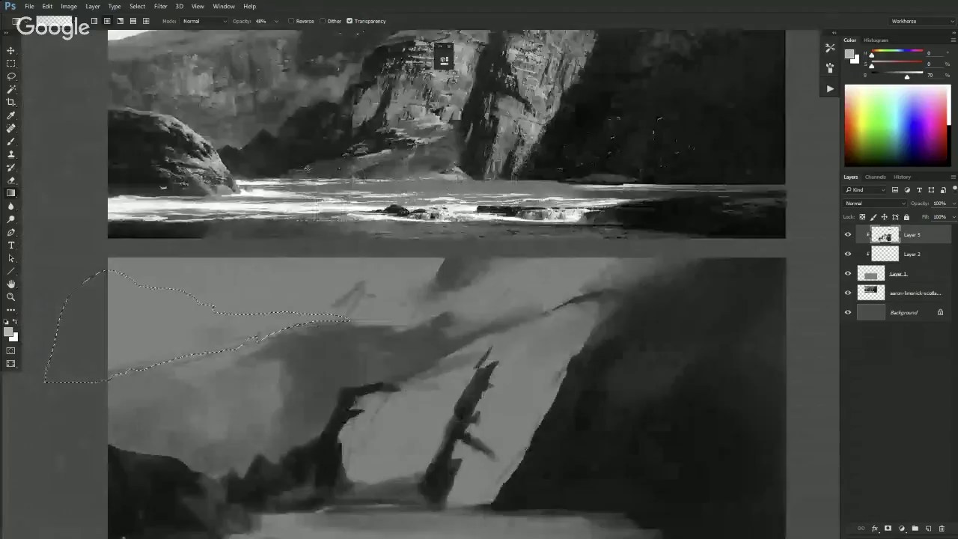
pyautogui.scroll(-4, 336, 252)
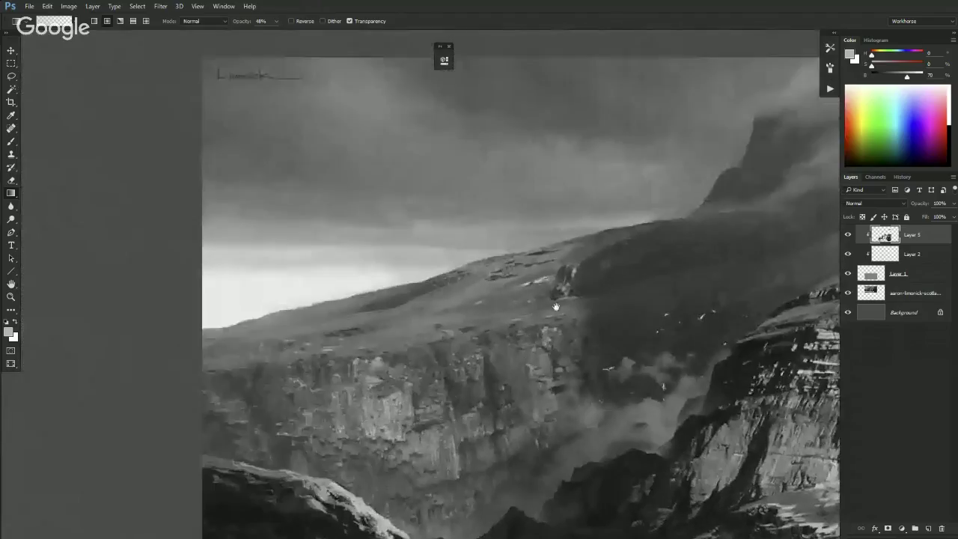
pyautogui.moveTo(278, 395); pyautogui.dragTo(275, 184)
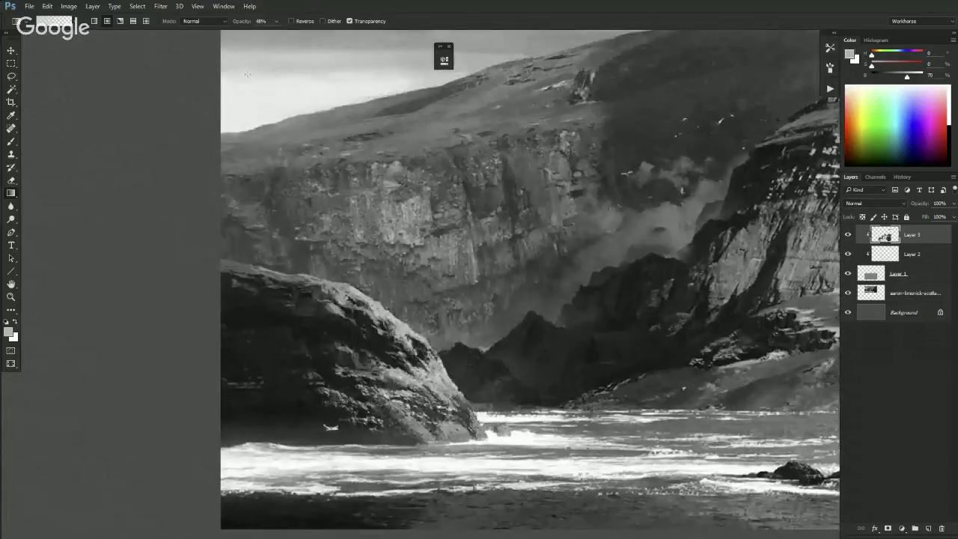
pyautogui.scroll(-3, 330, 451)
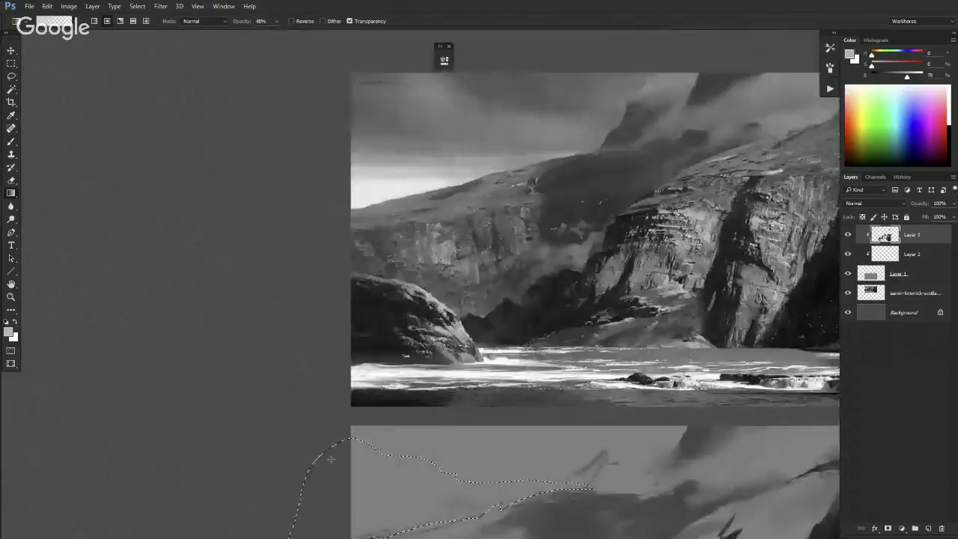
pyautogui.scroll(-2, 391, 401)
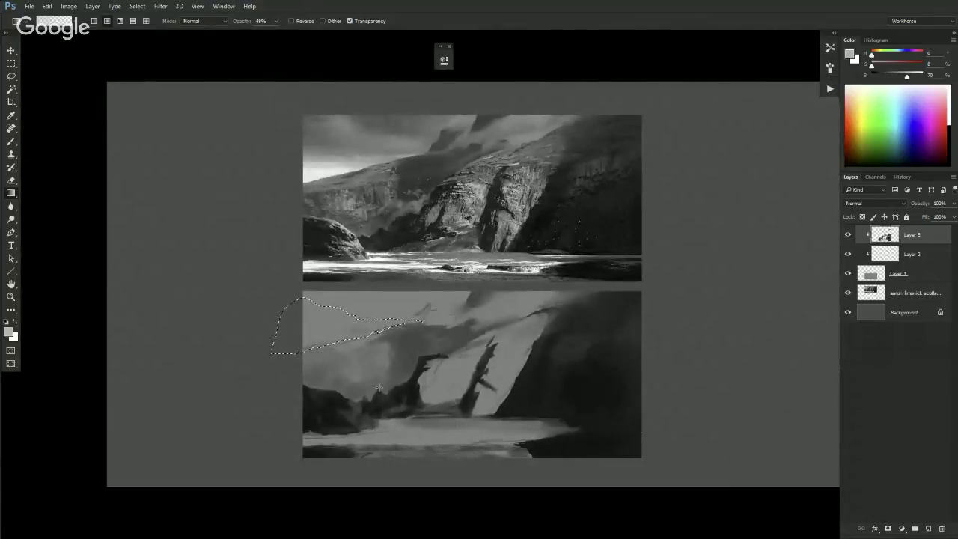
pyautogui.scroll(1, 378, 389)
# - Brighten the upper-left sky with several light vertical gradients, lightening the colour between them
pyautogui.moveTo(273, 380); pyautogui.dragTo(279, 352)
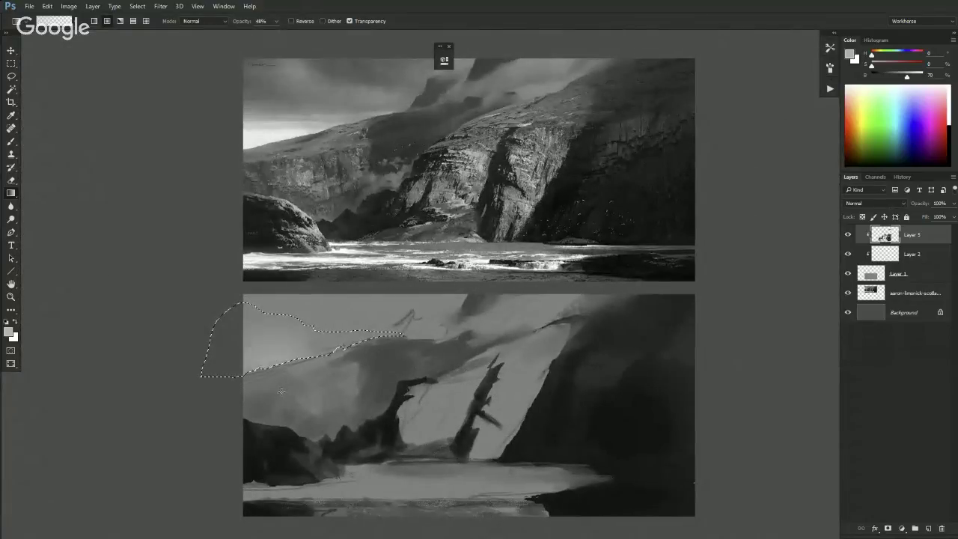
pyautogui.hotkey('ctrl', 'd')
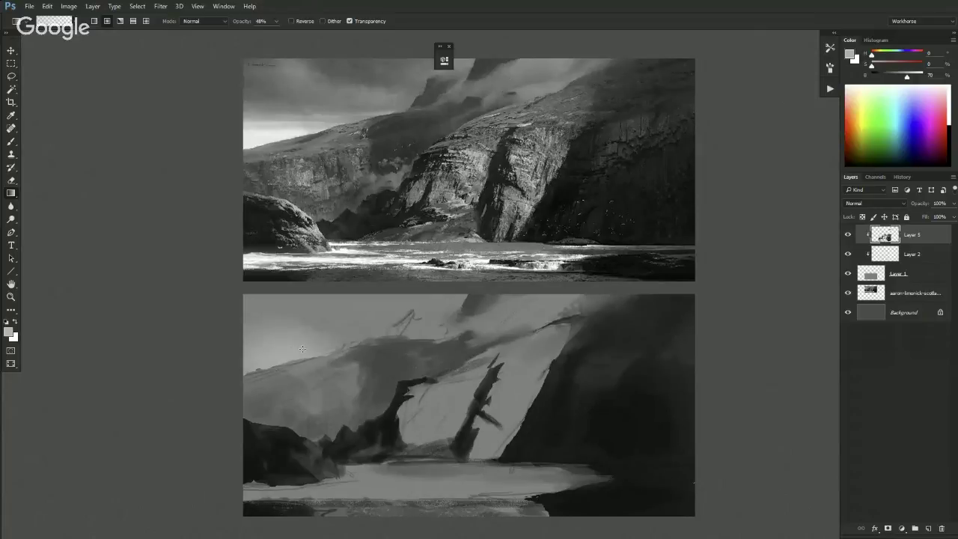
pyautogui.moveTo(259, 326); pyautogui.dragTo(259, 390)
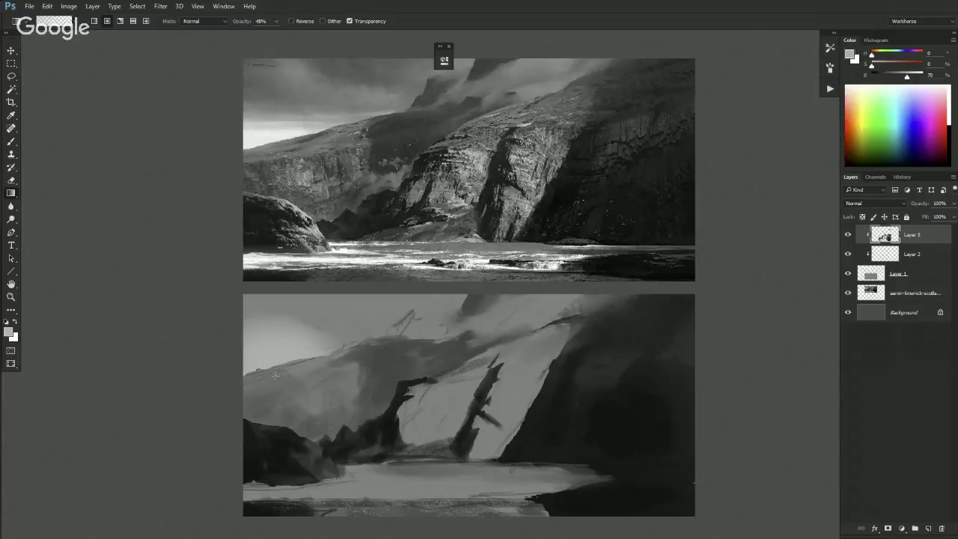
pyautogui.moveTo(907, 76); pyautogui.dragTo(914, 77)
pyautogui.moveTo(269, 332); pyautogui.dragTo(270, 386)
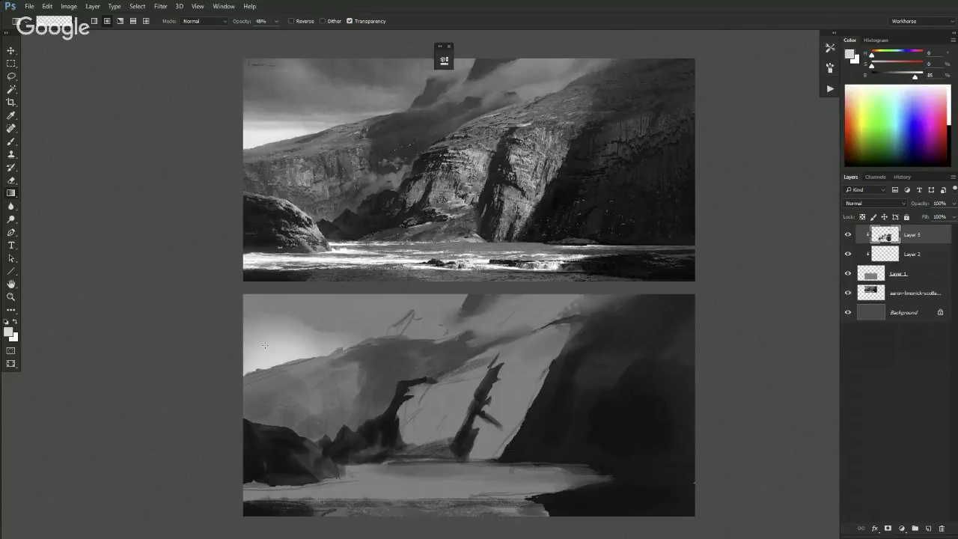
pyautogui.moveTo(272, 332); pyautogui.dragTo(260, 383)
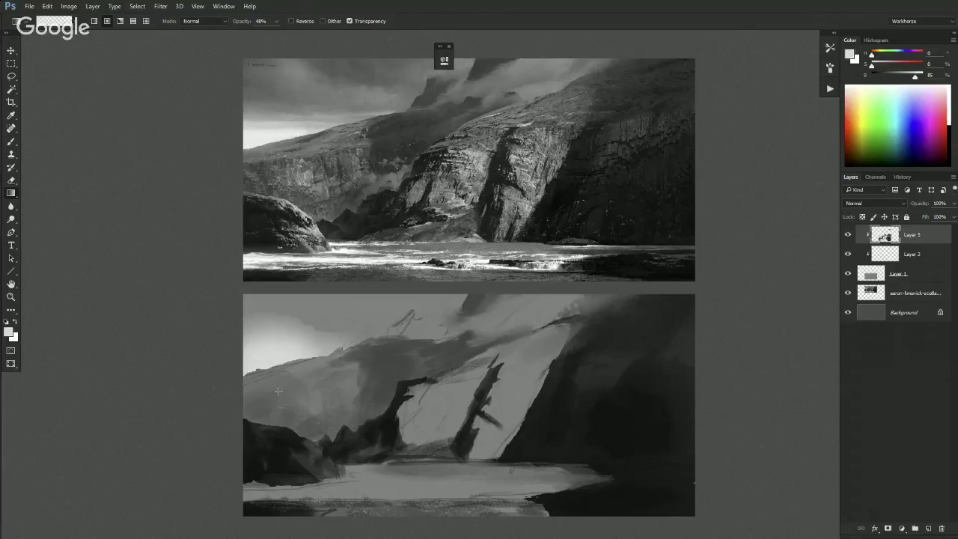
# - Sketch a loose elliptical cloud outline in the lower painting's sky with the brush
pyautogui.press('b')
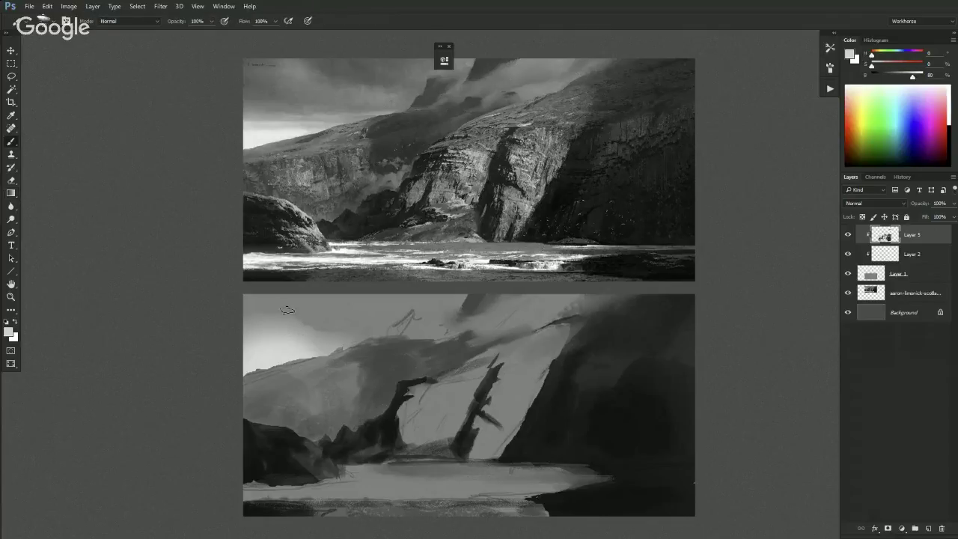
pyautogui.moveTo(307, 305); pyautogui.dragTo(327, 306)
pyautogui.moveTo(284, 313); pyautogui.dragTo(279, 333)
pyautogui.moveTo(289, 352); pyautogui.dragTo(307, 353)
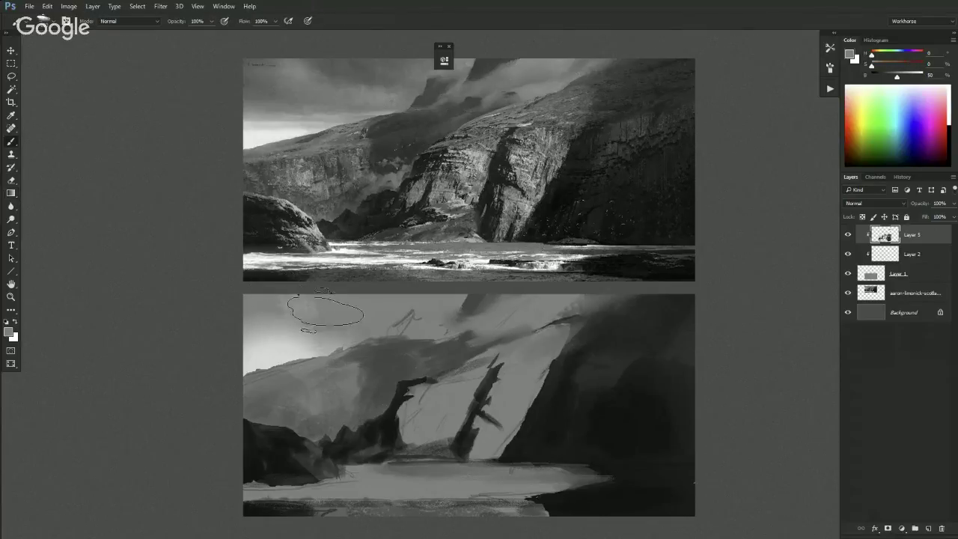
pyautogui.hotkey('ctrl', '-')
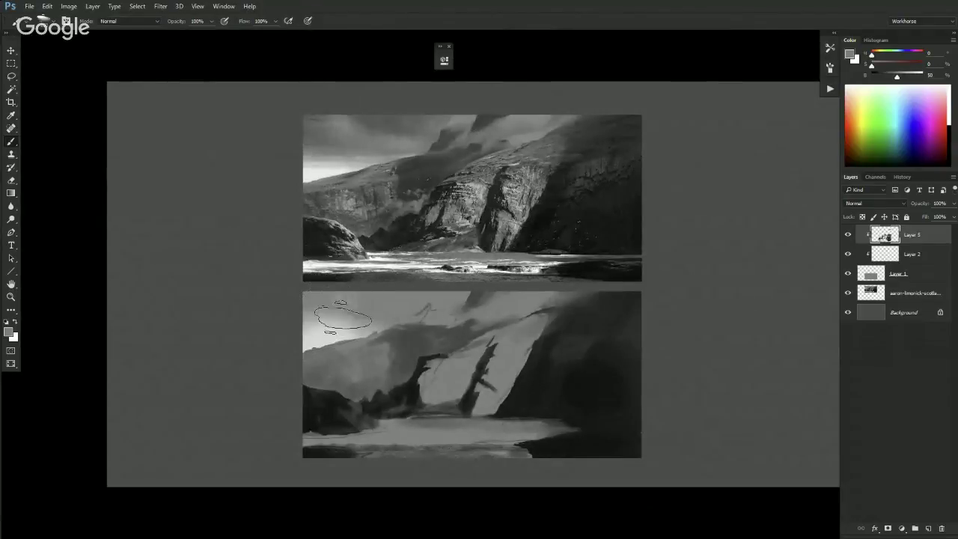
# - Sample dark, mid and light greys from the painting and bring up the brush presets
pyautogui.keyDown('alt'); pyautogui.click(352, 288); pyautogui.keyUp('alt')
pyautogui.keyDown('alt'); pyautogui.click(354, 296); pyautogui.keyUp('alt')
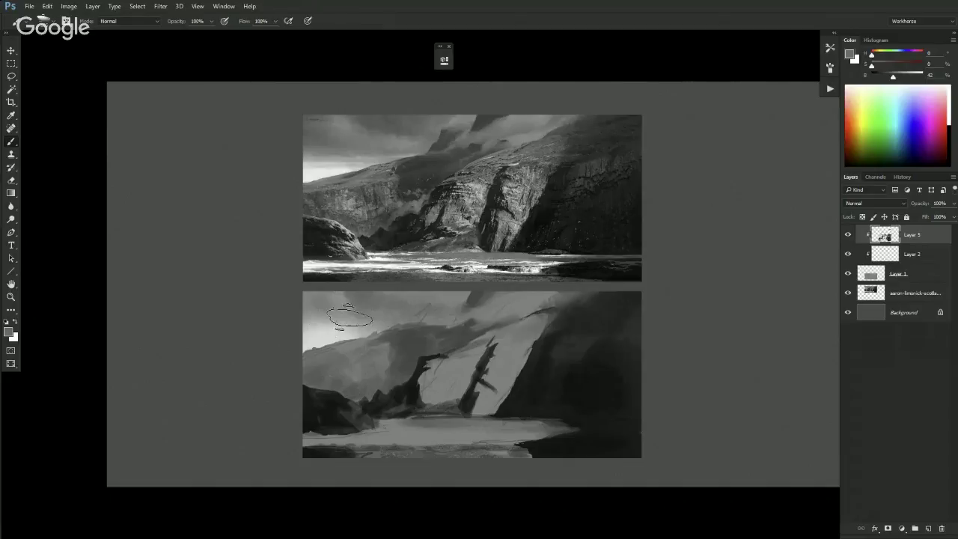
pyautogui.keyDown('alt'); pyautogui.click(340, 326); pyautogui.keyUp('alt')
pyautogui.rightClick(426, 274)
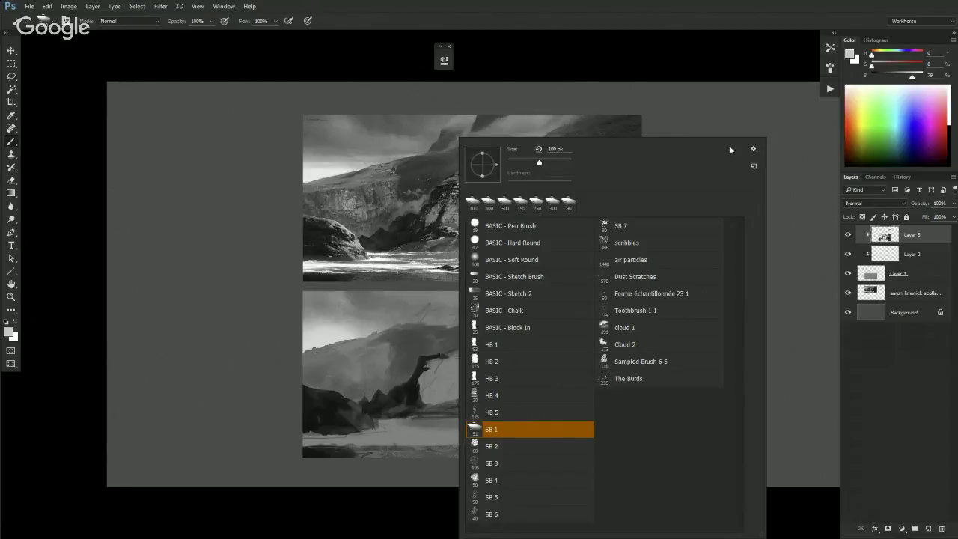
# - Switch to a different brush preset and soften the cloud outline with light grey tones
pyautogui.click(742, 123)
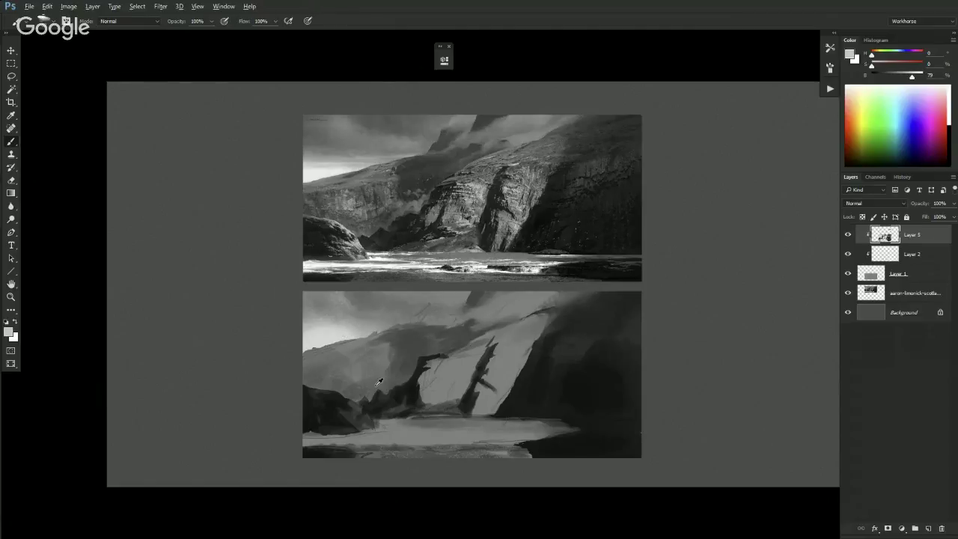
pyautogui.hotkey('ctrl', '-')
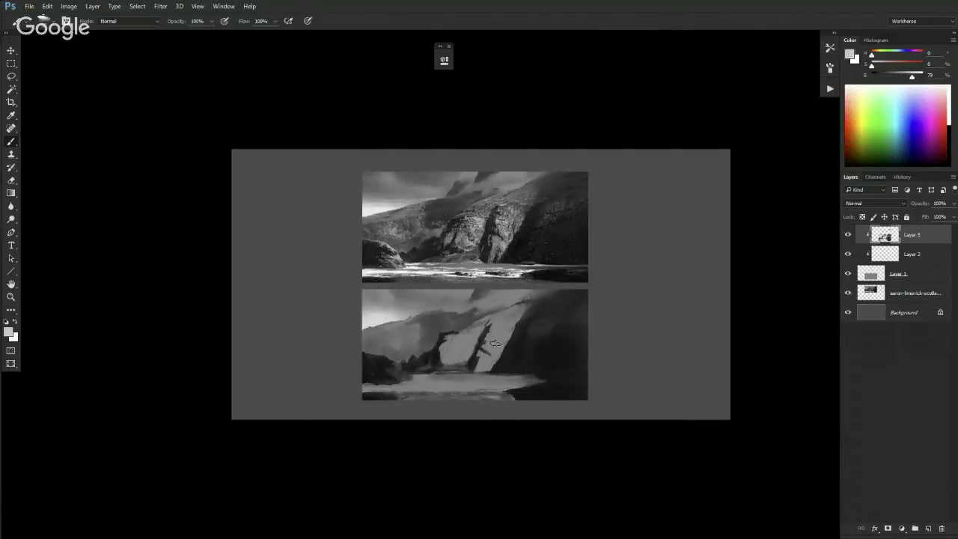
pyautogui.press('f')
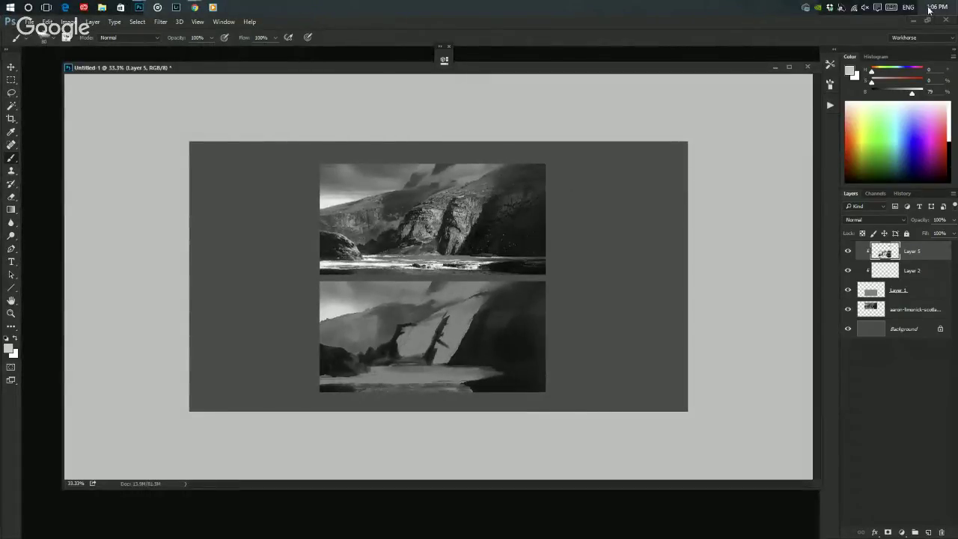
pyautogui.press('f')
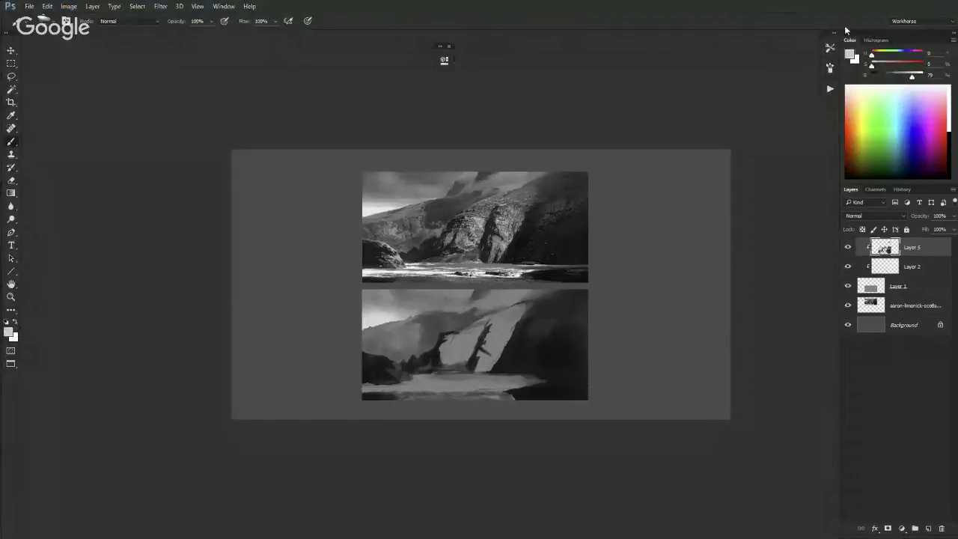
pyautogui.hotkey('ctrl', '+')
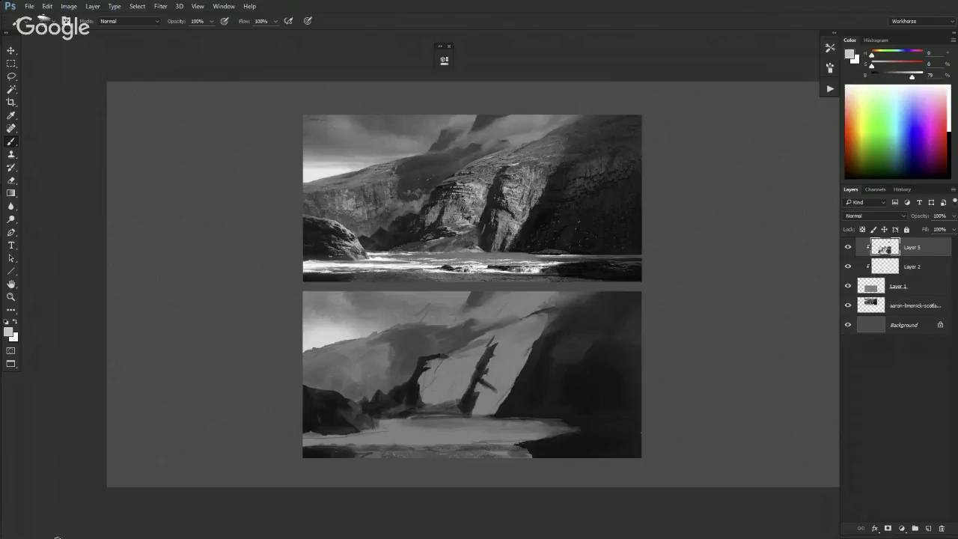
# - Paint near-white strokes along the bottom-left water and the water's edge
pyautogui.keyDown('alt'); pyautogui.click(330, 334); pyautogui.keyUp('alt')
pyautogui.moveTo(913, 77); pyautogui.dragTo(918, 77)
pyautogui.moveTo(302, 440)
pyautogui.mouseDown()
pyautogui.moveTo(345, 446)
pyautogui.moveTo(375, 443)
pyautogui.moveTo(321, 438)
pyautogui.moveTo(489, 432)
pyautogui.moveTo(450, 437)
pyautogui.moveTo(510, 443)
pyautogui.moveTo(505, 437)
pyautogui.moveTo(555, 429)
pyautogui.mouseUp()
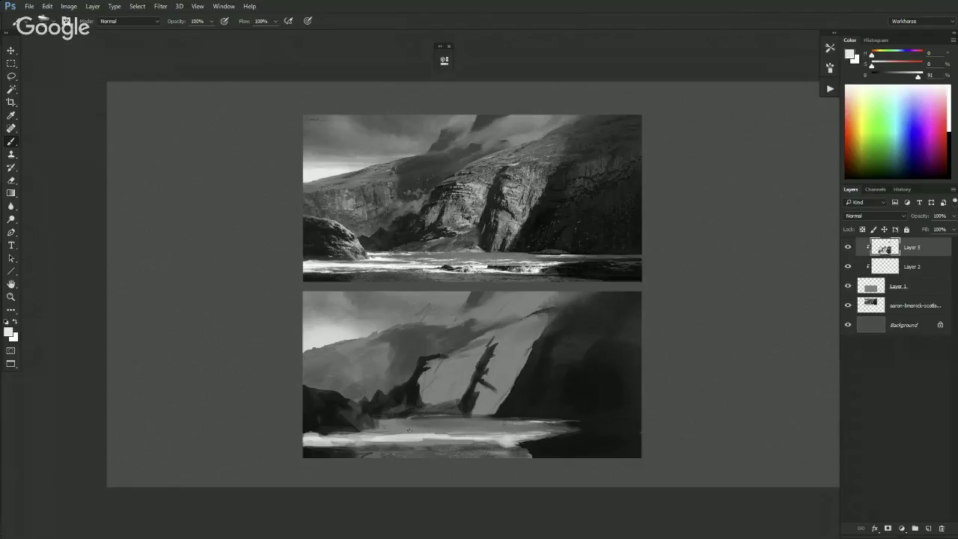
pyautogui.moveTo(372, 429); pyautogui.dragTo(380, 431)
# - Add light and dark strokes across the water using greys sampled from the painting
pyautogui.keyDown('alt'); pyautogui.click(390, 423); pyautogui.keyUp('alt')
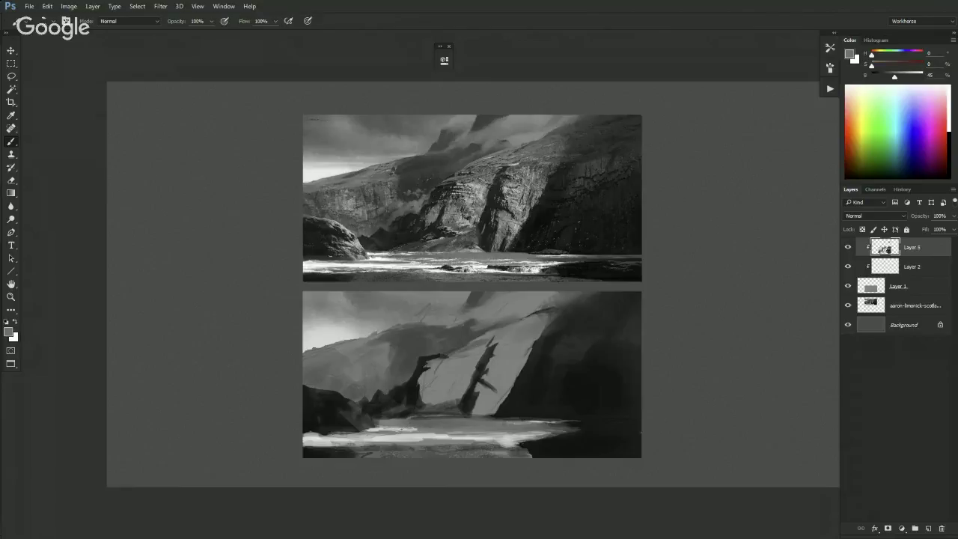
pyautogui.keyDown('alt'); pyautogui.click(404, 431); pyautogui.keyUp('alt')
pyautogui.keyDown('alt'); pyautogui.click(383, 423); pyautogui.keyUp('alt')
pyautogui.keyDown('alt'); pyautogui.click(404, 432); pyautogui.keyUp('alt')
pyautogui.hotkey('ctrl', '+')
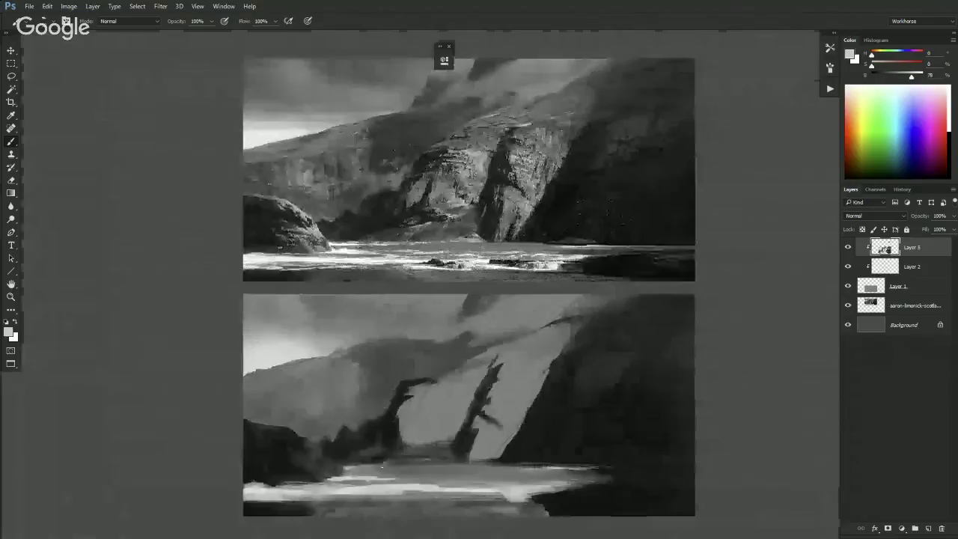
pyautogui.moveTo(350, 468); pyautogui.dragTo(432, 471)
pyautogui.keyDown('alt'); pyautogui.click(428, 464); pyautogui.keyUp('alt')
pyautogui.keyDown('alt'); pyautogui.click(350, 444); pyautogui.keyUp('alt')
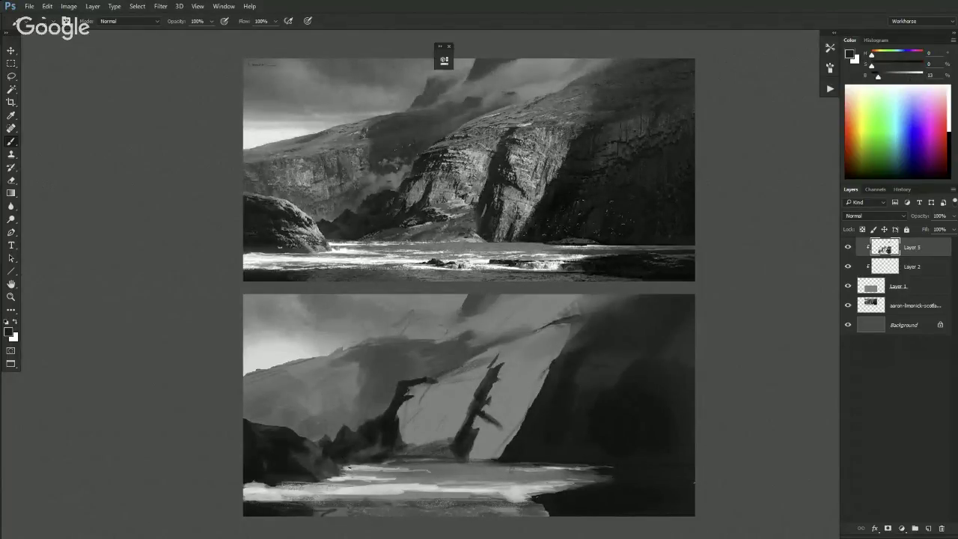
pyautogui.moveTo(340, 465); pyautogui.dragTo(377, 468)
# - Start a lasso selection around the dark rock at the painting's left edge
pyautogui.hotkey('ctrl', '-')
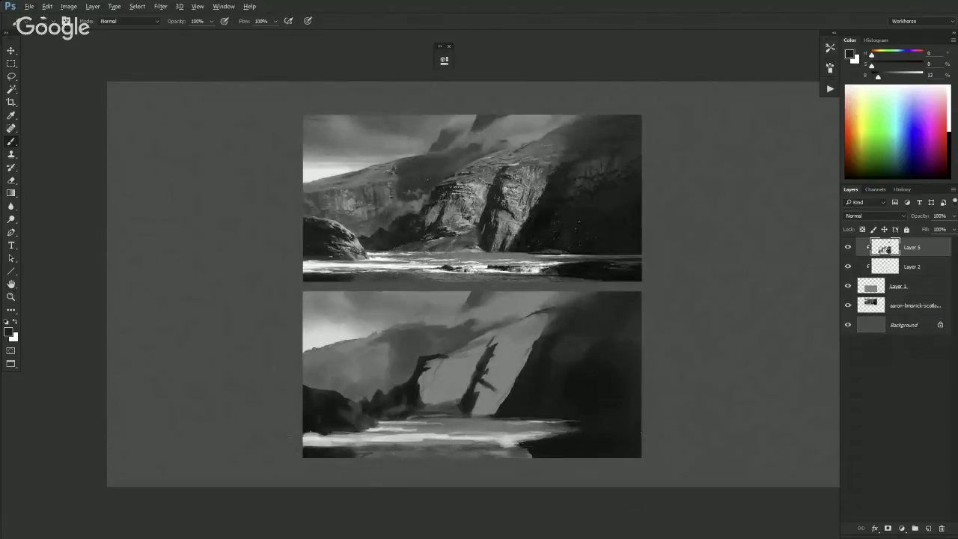
pyautogui.hotkey('alt', 'l')
pyautogui.press('Escape')
pyautogui.press('l')
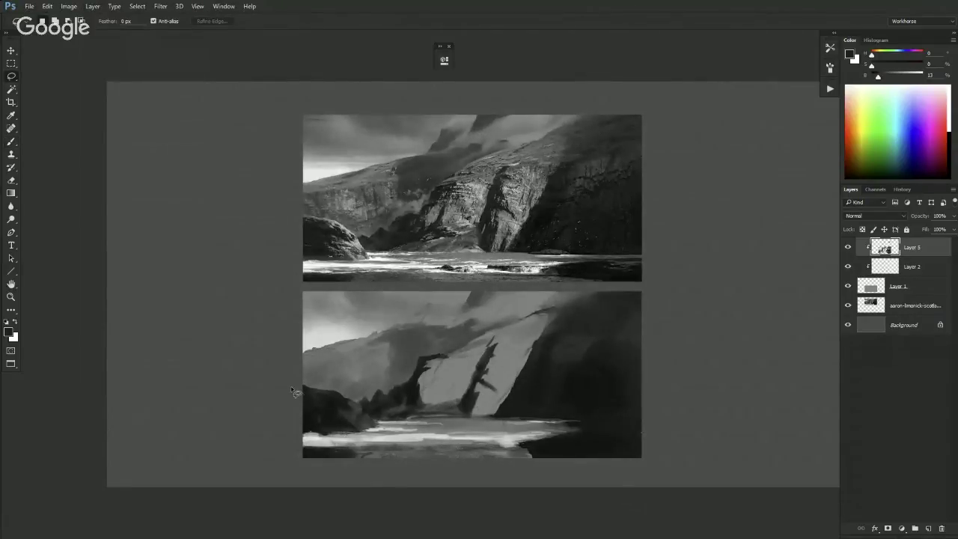
pyautogui.moveTo(303, 392)
pyautogui.mouseDown()
pyautogui.moveTo(349, 402)
pyautogui.moveTo(375, 429)
pyautogui.moveTo(304, 436)
pyautogui.mouseUp()
# - Add Layer 6 clipped to Layer 5 and fill the rock selection with dark paint
pyautogui.press('b')
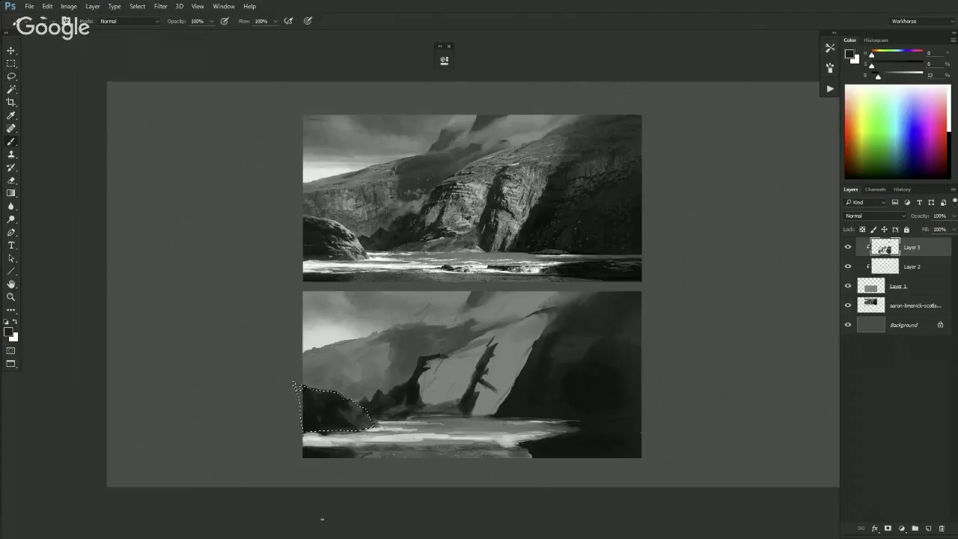
pyautogui.click(928, 529)
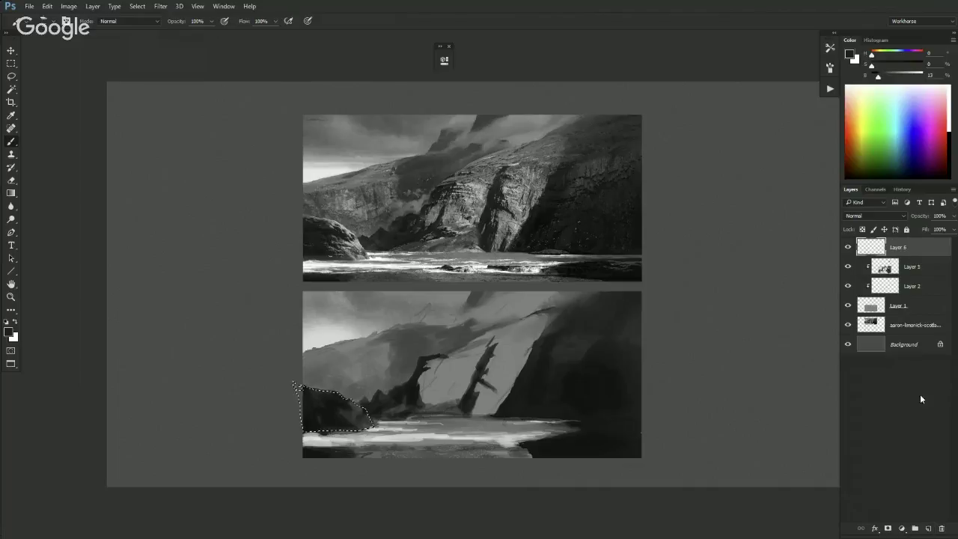
pyautogui.keyDown('alt'); pyautogui.click(865, 256); pyautogui.keyUp('alt')
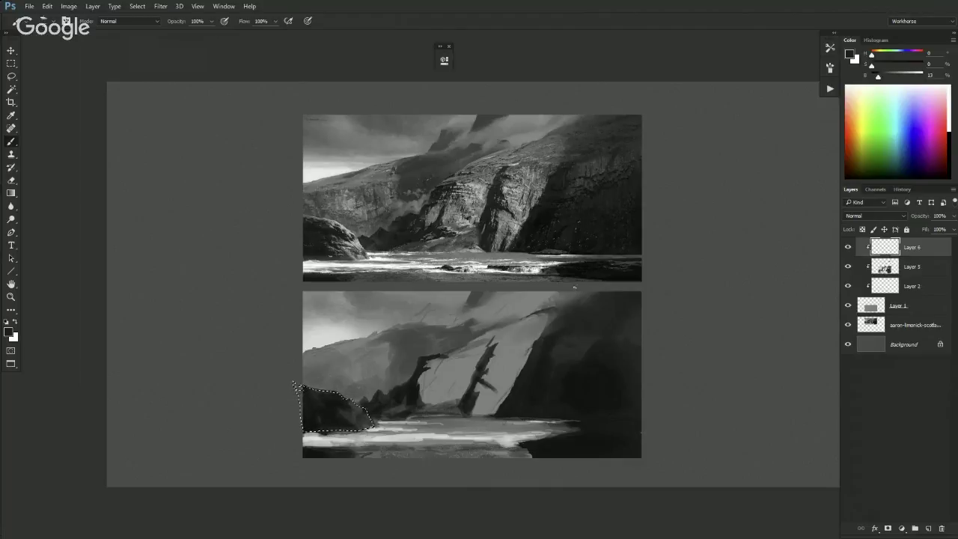
pyautogui.keyDown('alt'); pyautogui.click(350, 411); pyautogui.keyUp('alt')
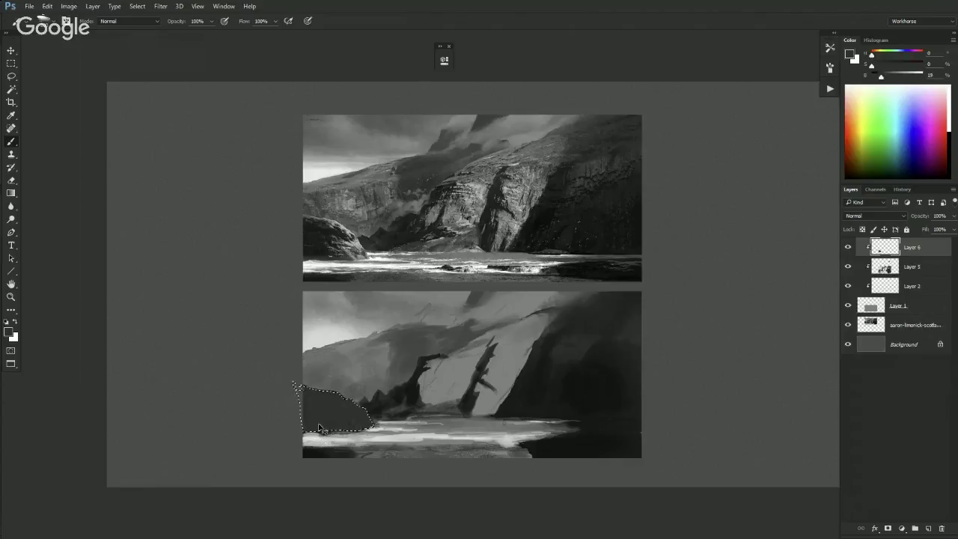
pyautogui.hotkey('ctrl', 'd')
# - Lock Layer 6's transparent pixels and brush a sampled dark tone over the left rock
pyautogui.click(861, 230)
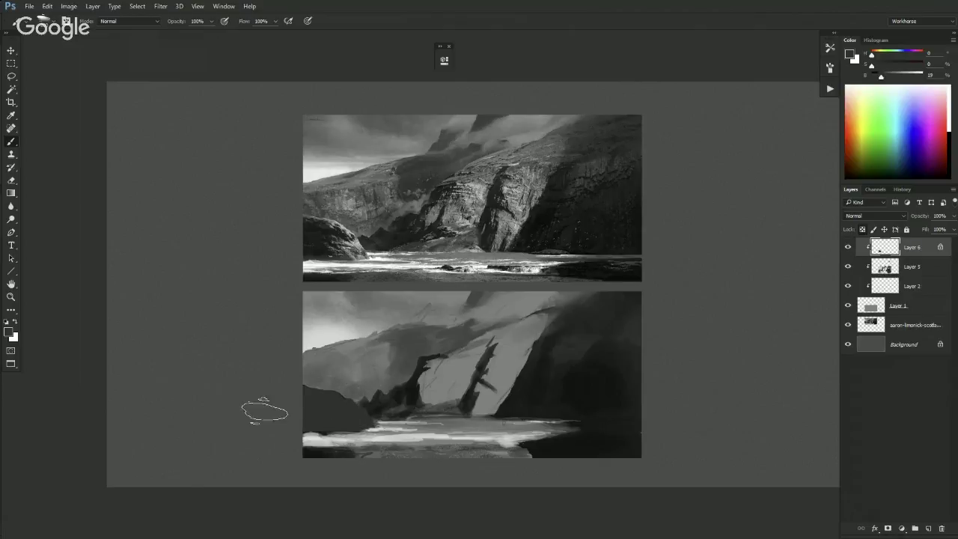
pyautogui.keyDown('alt'); pyautogui.click(318, 385); pyautogui.keyUp('alt')
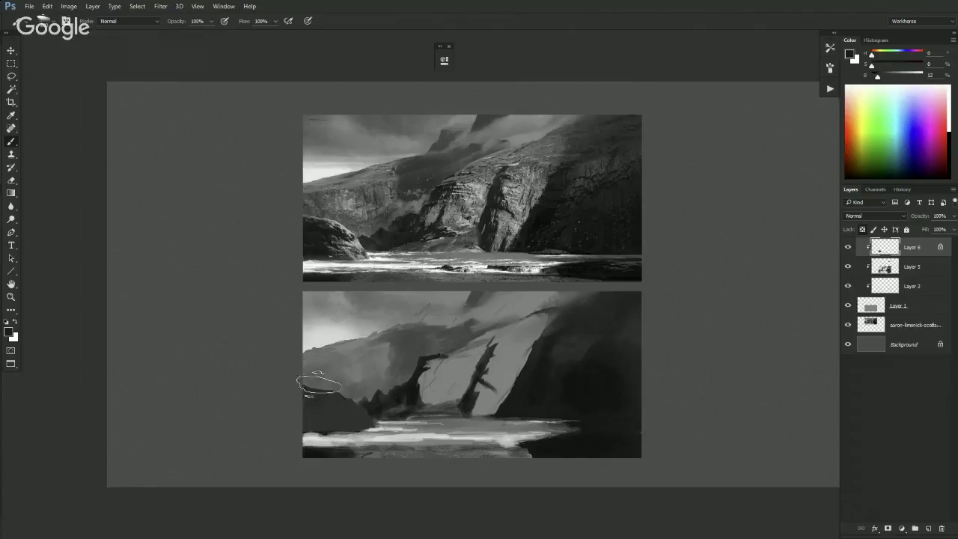
pyautogui.moveTo(360, 431); pyautogui.dragTo(318, 397)
pyautogui.press('l')
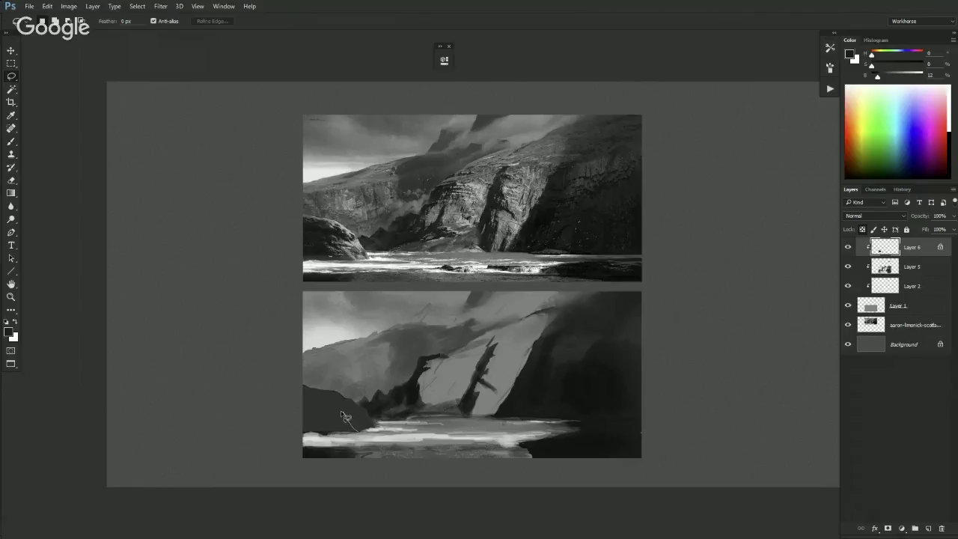
# - Attempt a straight-segment outline around the central rocks, then cancel it
pyautogui.moveTo(343, 414)
pyautogui.mouseDown()
pyautogui.moveTo(336, 398)
pyautogui.moveTo(279, 408)
pyautogui.moveTo(169, 520)
pyautogui.moveTo(234, 249)
pyautogui.moveTo(548, 302)
pyautogui.moveTo(527, 453)
pyautogui.moveTo(577, 368)
pyautogui.moveTo(458, 237)
pyautogui.moveTo(267, 417)
pyautogui.moveTo(359, 488)
pyautogui.moveTo(541, 402)
pyautogui.moveTo(514, 423)
pyautogui.moveTo(226, 341)
pyautogui.moveTo(331, 307)
pyautogui.mouseUp()
pyautogui.click(352, 376)
pyautogui.click(467, 367)
pyautogui.click(489, 295)
pyautogui.click(518, 309)
pyautogui.click(520, 367)
pyautogui.click(509, 391)
pyautogui.click(451, 416)
pyautogui.press('Escape')
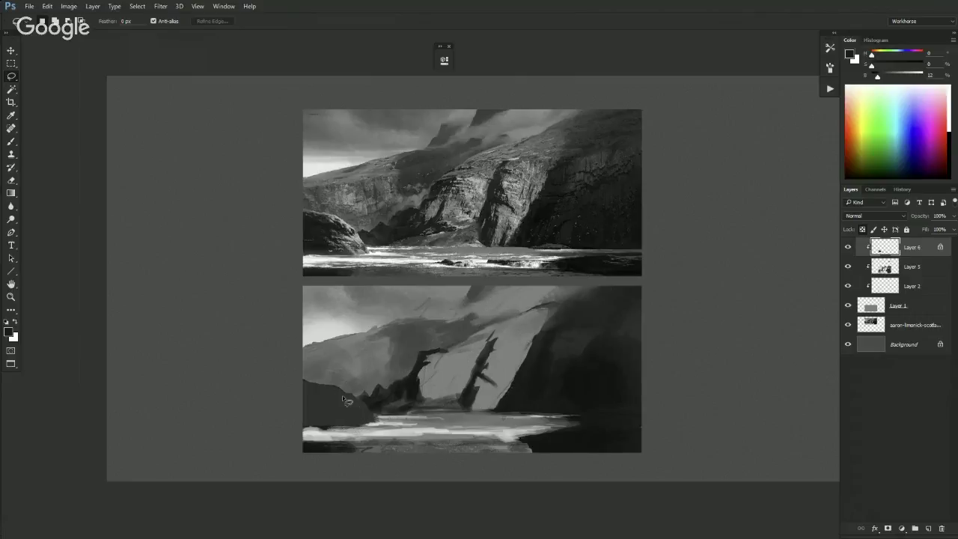
# - Lasso the left foreground rock along the ridge line down to the shore
pyautogui.moveTo(308, 347)
pyautogui.mouseDown()
pyautogui.moveTo(393, 321)
pyautogui.moveTo(444, 326)
pyautogui.moveTo(446, 315)
pyautogui.moveTo(435, 314)
pyautogui.moveTo(402, 474)
pyautogui.moveTo(495, 346)
pyautogui.moveTo(454, 294)
pyautogui.moveTo(467, 287)
pyautogui.moveTo(445, 314)
pyautogui.moveTo(476, 271)
pyautogui.mouseUp()
pyautogui.press('Escape')
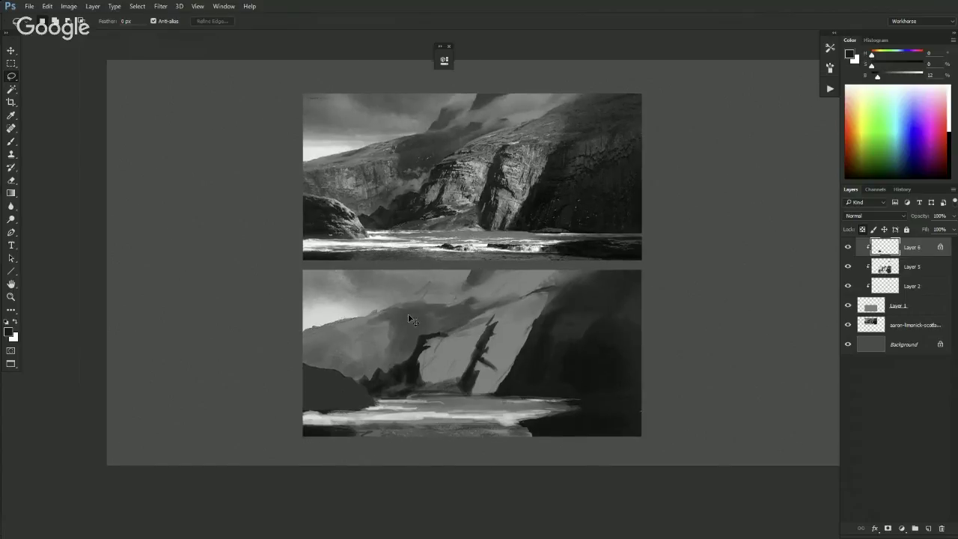
pyautogui.moveTo(302, 337)
pyautogui.mouseDown()
pyautogui.moveTo(396, 315)
pyautogui.moveTo(391, 383)
pyautogui.moveTo(368, 423)
pyautogui.moveTo(307, 484)
pyautogui.moveTo(257, 391)
pyautogui.moveTo(285, 333)
pyautogui.mouseUp()
pyautogui.moveTo(354, 405)
pyautogui.mouseDown()
pyautogui.moveTo(336, 383)
pyautogui.moveTo(353, 395)
pyautogui.moveTo(359, 388)
pyautogui.moveTo(306, 373)
pyautogui.moveTo(289, 408)
pyautogui.moveTo(298, 421)
pyautogui.moveTo(368, 410)
pyautogui.mouseUp()
# - Shade the selected rock with soft 48% opacity gradients, lighter along its top, then deselect
pyautogui.press('g')
pyautogui.moveTo(278, 393); pyautogui.dragTo(277, 406)
pyautogui.moveTo(288, 364)
pyautogui.mouseDown()
pyautogui.moveTo(288, 417)
pyautogui.moveTo(276, 415)
pyautogui.moveTo(291, 378)
pyautogui.moveTo(292, 416)
pyautogui.moveTo(281, 404)
pyautogui.mouseUp()
pyautogui.hotkey('ctrl', 'd')
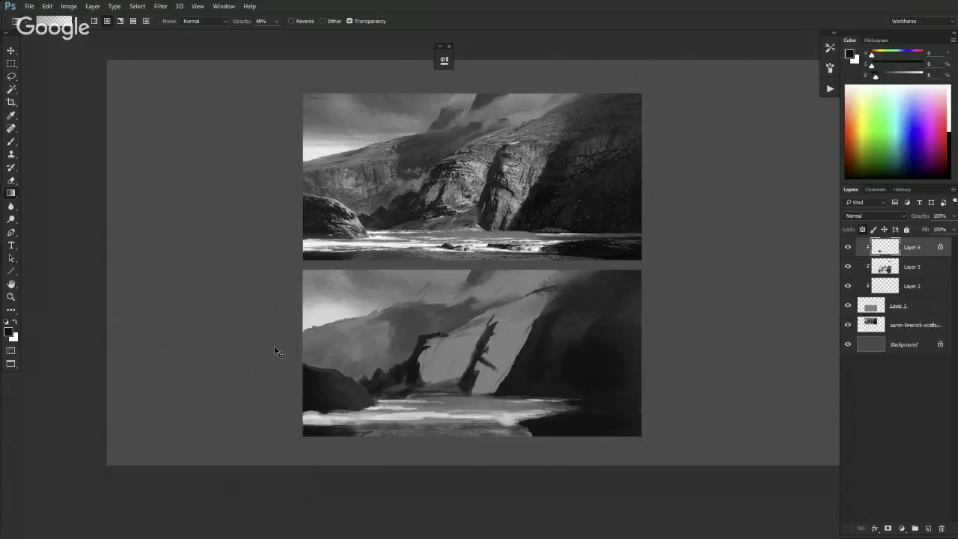
# - Reselect the left rock and toggle Select Inverse from the right-click menu
pyautogui.moveTo(299, 364)
pyautogui.mouseDown()
pyautogui.moveTo(363, 391)
pyautogui.moveTo(351, 412)
pyautogui.moveTo(291, 392)
pyautogui.moveTo(297, 366)
pyautogui.mouseUp()
pyautogui.hotkey('ctrl', 'shift', 'i')
pyautogui.press('l')
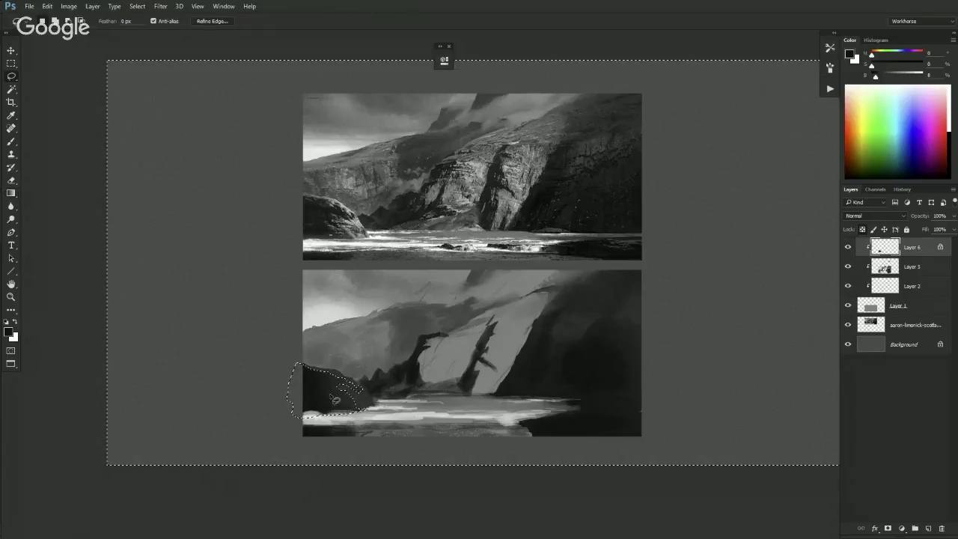
pyautogui.rightClick(326, 384)
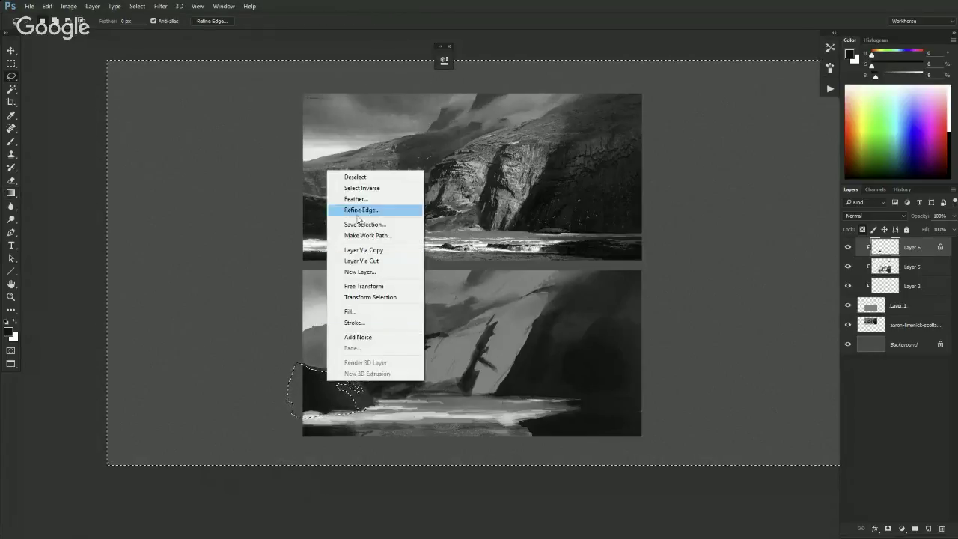
pyautogui.click(374, 188)
pyautogui.rightClick(315, 401)
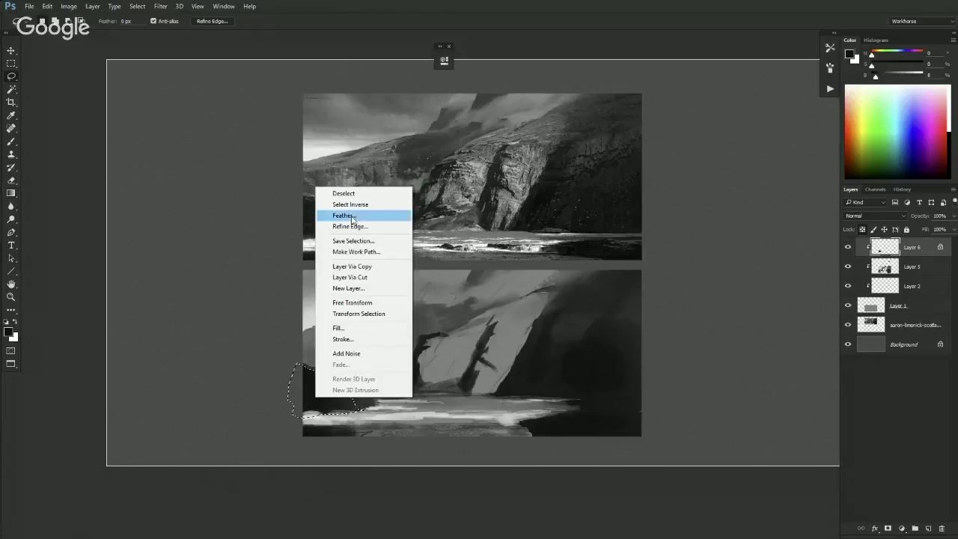
pyautogui.click(364, 206)
# - Clear the selection and sample a mid-grey from the painting with the Gradient tool
pyautogui.press('b')
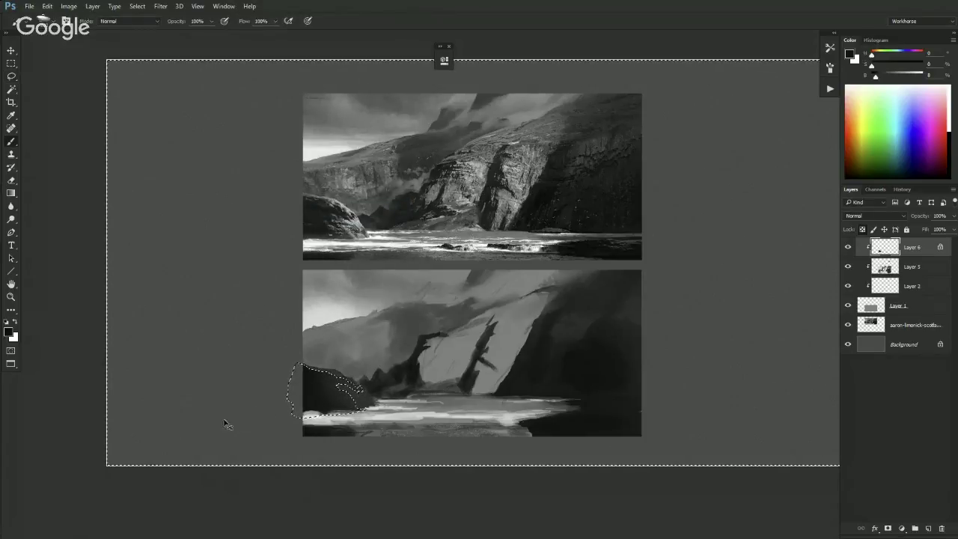
pyautogui.hotkey('ctrl', 'd')
pyautogui.press('r')
pyautogui.press('b')
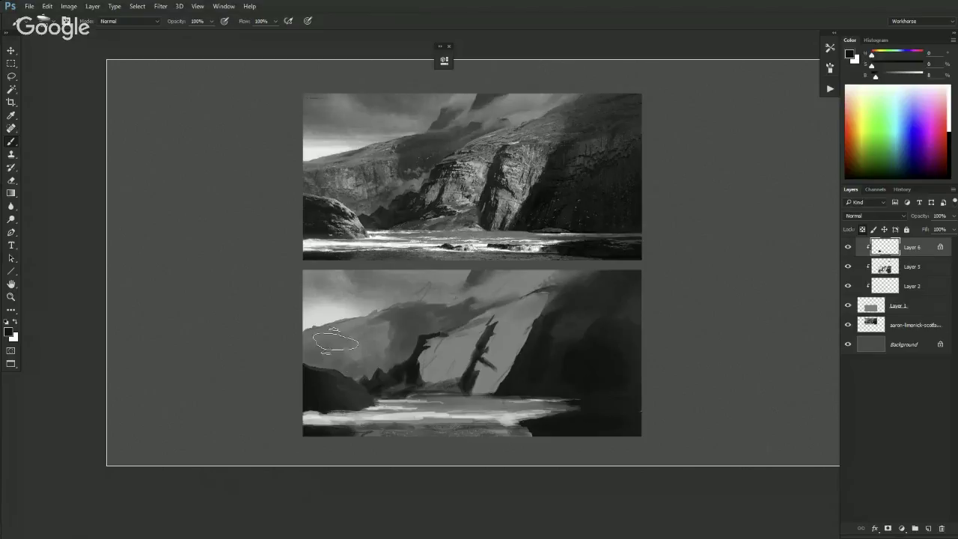
pyautogui.press('g')
pyautogui.keyDown('alt'); pyautogui.click(464, 342); pyautogui.keyUp('alt')
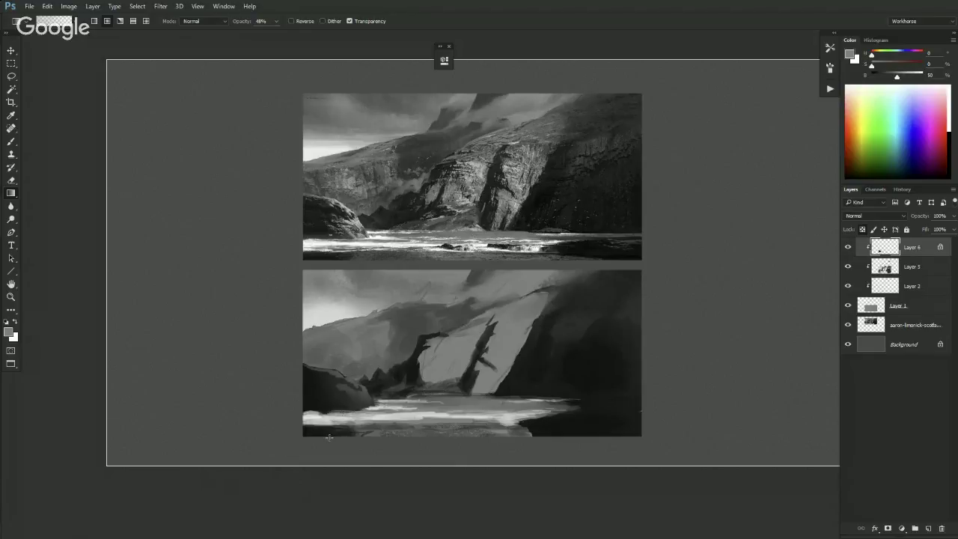
# - Paint light highlights along the top of the left rock using a brightness-68 grey
pyautogui.moveTo(897, 76); pyautogui.dragTo(906, 76)
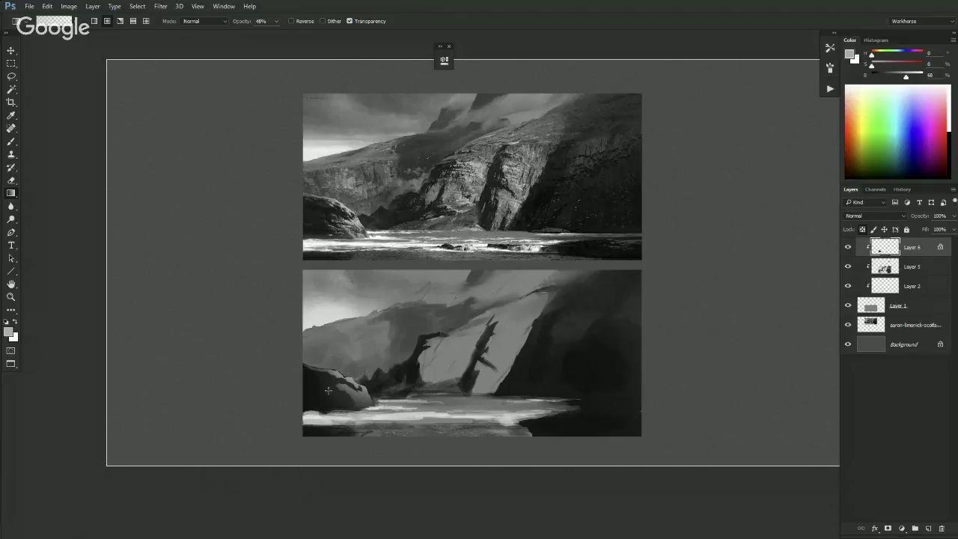
pyautogui.press('b')
pyautogui.keyDown('alt'); pyautogui.click(365, 391); pyautogui.keyUp('alt')
pyautogui.keyDown('alt'); pyautogui.click(348, 366); pyautogui.keyUp('alt')
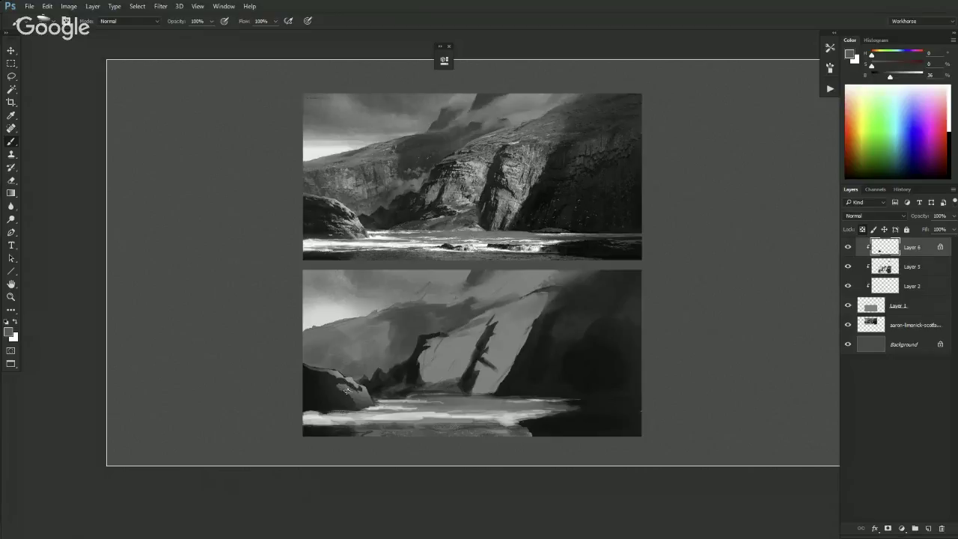
pyautogui.keyDown('alt'); pyautogui.click(344, 404); pyautogui.keyUp('alt')
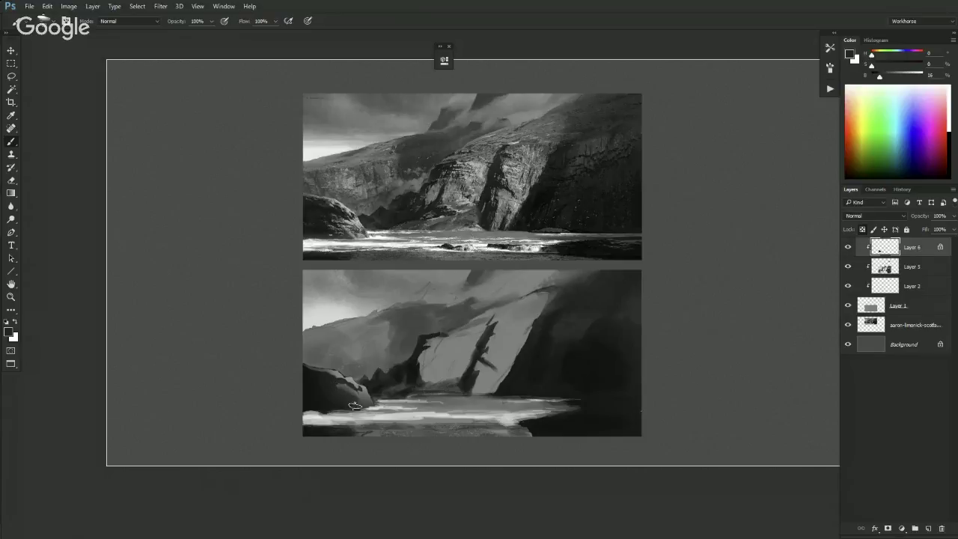
pyautogui.keyDown('alt'); pyautogui.click(354, 405); pyautogui.keyUp('alt')
pyautogui.moveTo(313, 395)
pyautogui.mouseDown()
pyautogui.moveTo(351, 383)
pyautogui.moveTo(330, 374)
pyautogui.mouseUp()
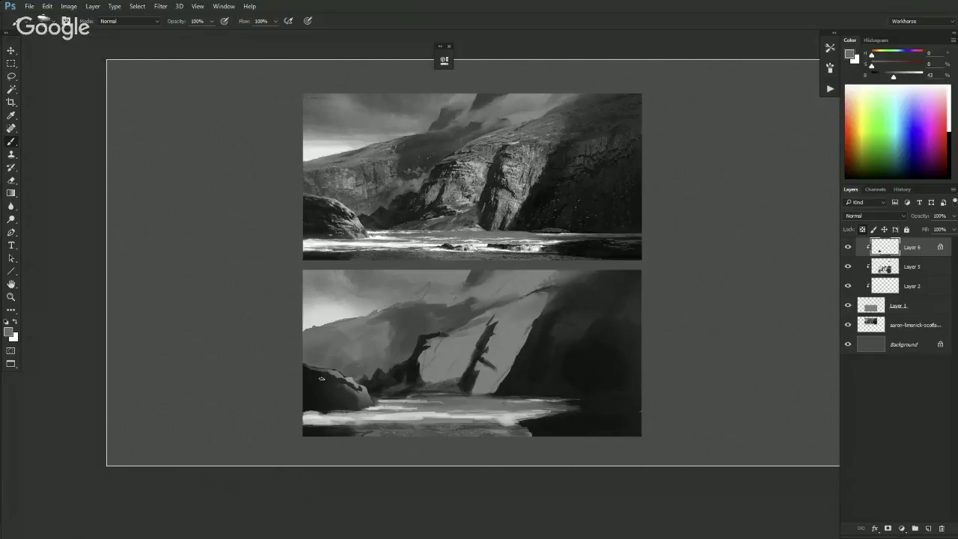
# - Model the rock's upper facets with alternating sampled light greys and near-black tones
pyautogui.keyDown('alt'); pyautogui.click(330, 372); pyautogui.keyUp('alt')
pyautogui.keyDown('alt'); pyautogui.click(320, 382); pyautogui.keyUp('alt')
pyautogui.keyDown('alt'); pyautogui.click(321, 376); pyautogui.keyUp('alt')
pyautogui.keyDown('alt'); pyautogui.click(333, 374); pyautogui.keyUp('alt')
pyautogui.keyDown('alt'); pyautogui.click(338, 373); pyautogui.keyUp('alt')
pyautogui.keyDown('alt'); pyautogui.click(337, 381); pyautogui.keyUp('alt')
pyautogui.keyDown('alt'); pyautogui.click(330, 377); pyautogui.keyUp('alt')
pyautogui.keyDown('alt'); pyautogui.click(351, 377); pyautogui.keyUp('alt')
pyautogui.keyDown('alt'); pyautogui.click(356, 387); pyautogui.keyUp('alt')
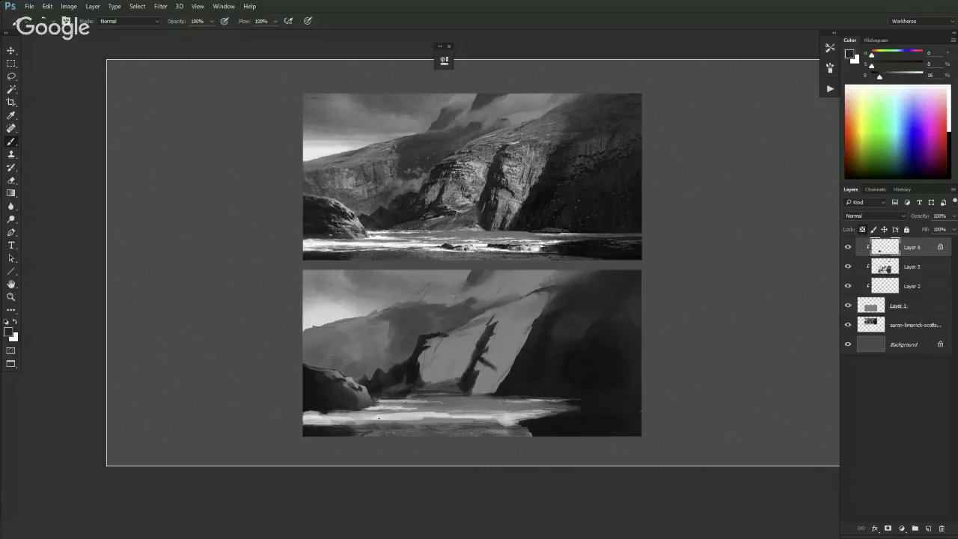
pyautogui.keyDown('alt'); pyautogui.click(357, 380); pyautogui.keyUp('alt')
# - Add dark crevices and mid-grey facets to the rock's lower part, then view the whole canvas
pyautogui.keyDown('alt'); pyautogui.click(362, 408); pyautogui.keyUp('alt')
pyautogui.keyDown('alt'); pyautogui.click(345, 392); pyautogui.keyUp('alt')
pyautogui.keyDown('alt'); pyautogui.click(350, 405); pyautogui.keyUp('alt')
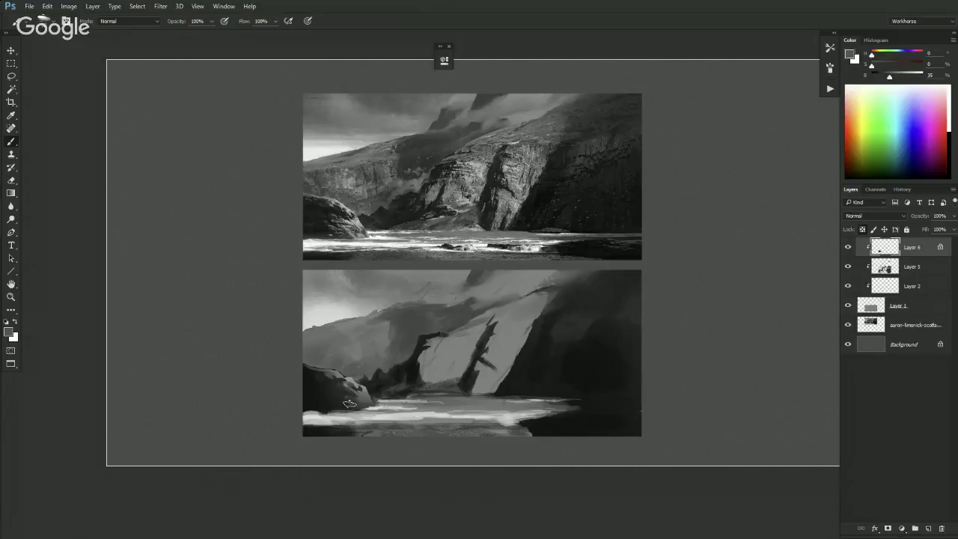
pyautogui.keyDown('alt'); pyautogui.click(339, 396); pyautogui.keyUp('alt')
pyautogui.keyDown('alt'); pyautogui.click(341, 389); pyautogui.keyUp('alt')
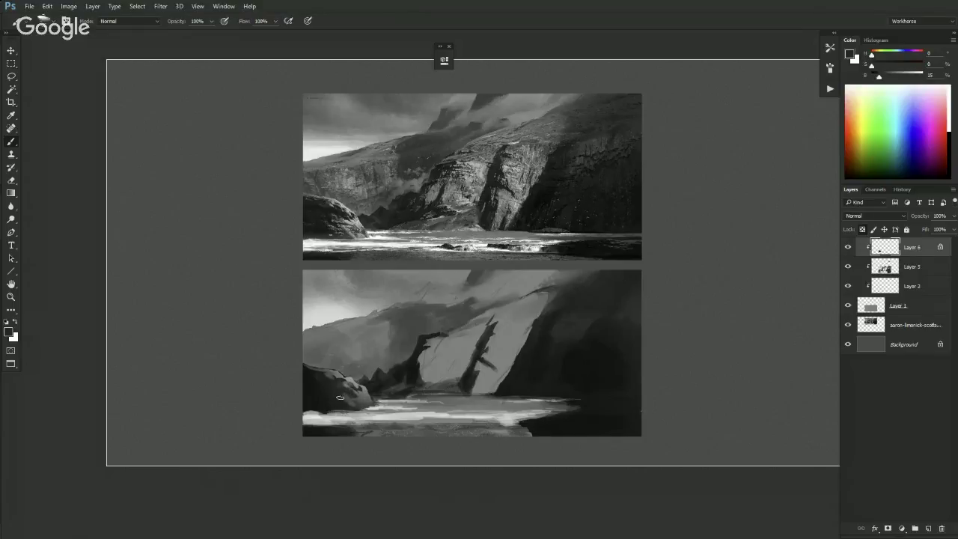
pyautogui.keyDown('alt'); pyautogui.click(349, 398); pyautogui.keyUp('alt')
pyautogui.keyDown('alt'); pyautogui.click(348, 404); pyautogui.keyUp('alt')
pyautogui.keyDown('alt'); pyautogui.click(347, 408); pyautogui.keyUp('alt')
pyautogui.keyDown('alt'); pyautogui.click(337, 394); pyautogui.keyUp('alt')
pyautogui.hotkey('ctrl', '-')
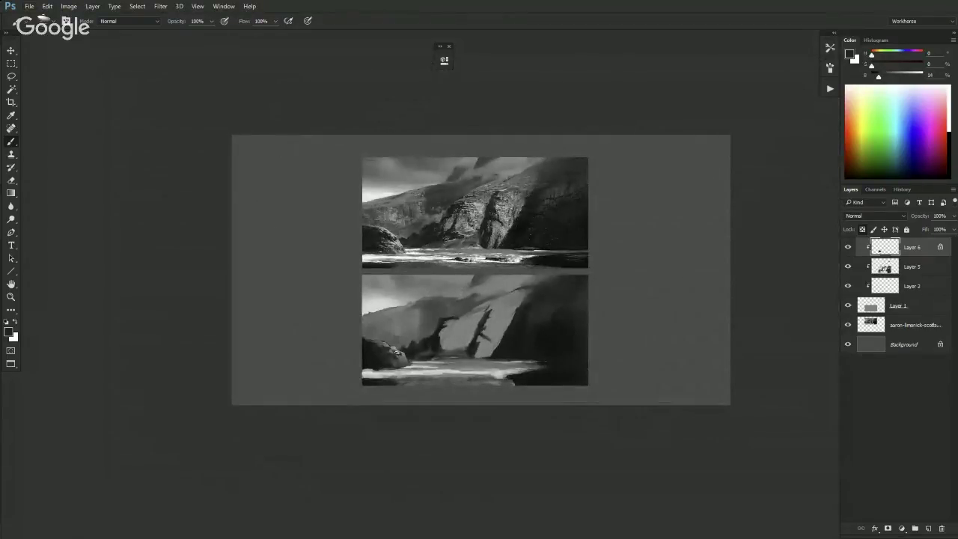
# - Touch up a dark patch, add a new empty layer, and sample lighter greys from the painting
pyautogui.keyDown('alt'); pyautogui.click(412, 342); pyautogui.keyUp('alt')
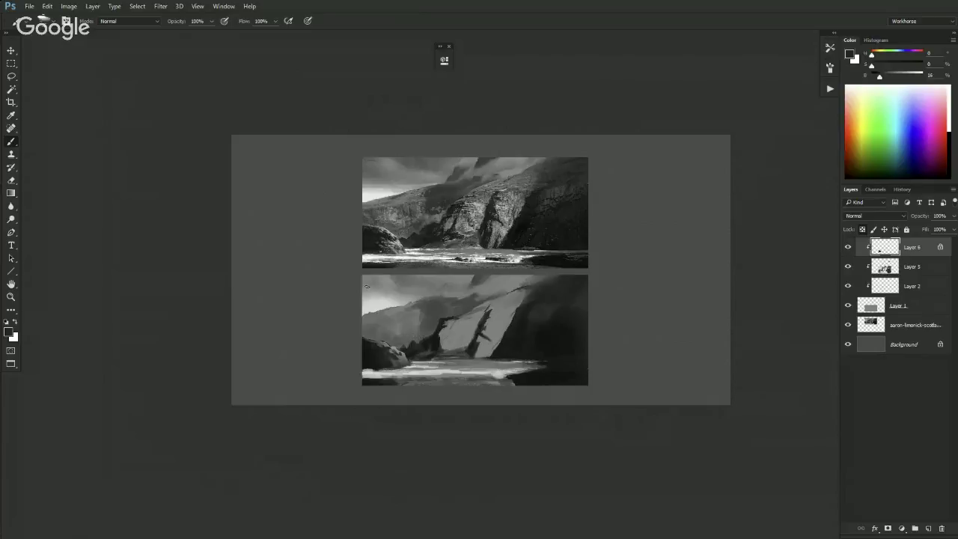
pyautogui.keyDown('alt'); pyautogui.click(395, 344); pyautogui.keyUp('alt')
pyautogui.click(927, 529)
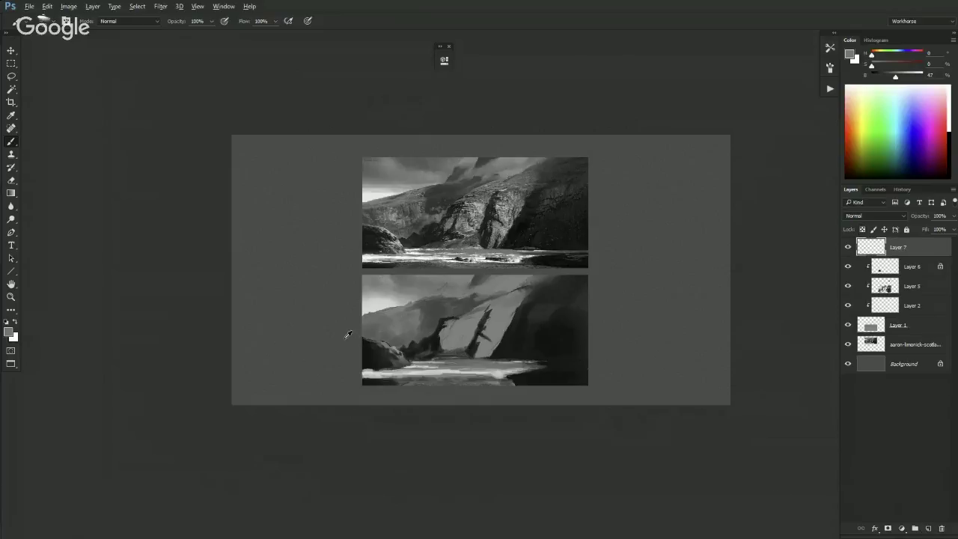
pyautogui.keyDown('alt'); pyautogui.click(386, 344); pyautogui.keyUp('alt')
pyautogui.keyDown('alt'); pyautogui.click(385, 340); pyautogui.keyUp('alt')
pyautogui.keyDown('alt'); pyautogui.click(442, 303); pyautogui.keyUp('alt')
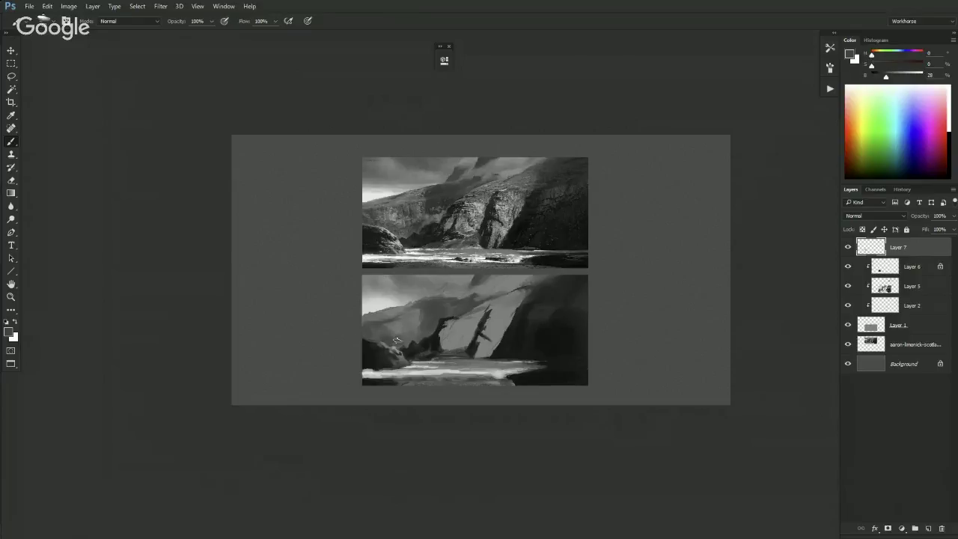
# - Switch the brush to the BASIC - Sketch Brush preset
pyautogui.hotkey('ctrl', '+')
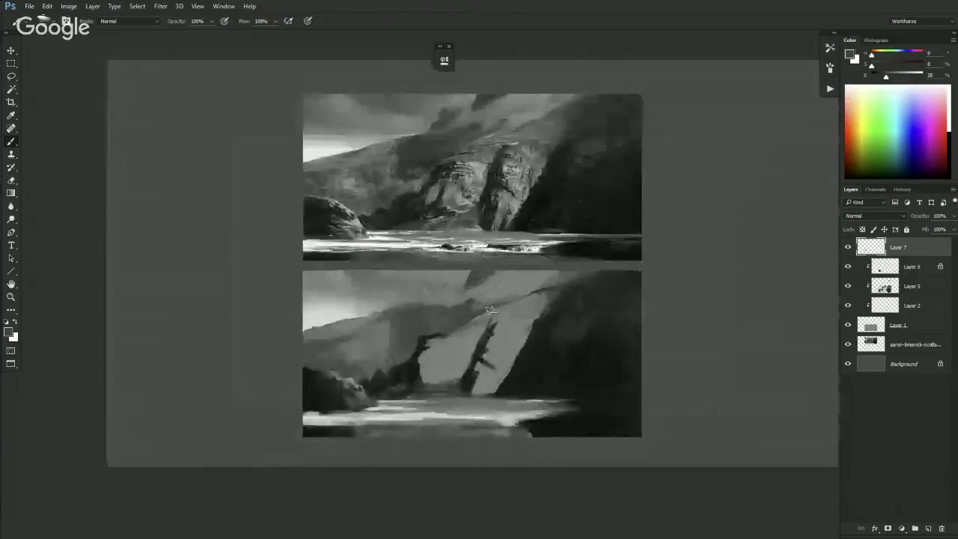
pyautogui.rightClick(501, 320)
pyautogui.click(538, 295)
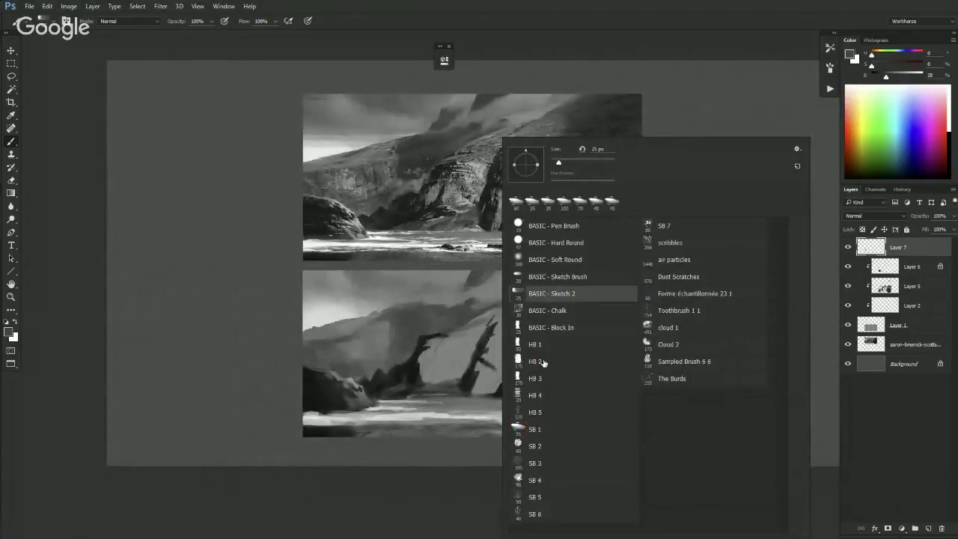
pyautogui.click(540, 282)
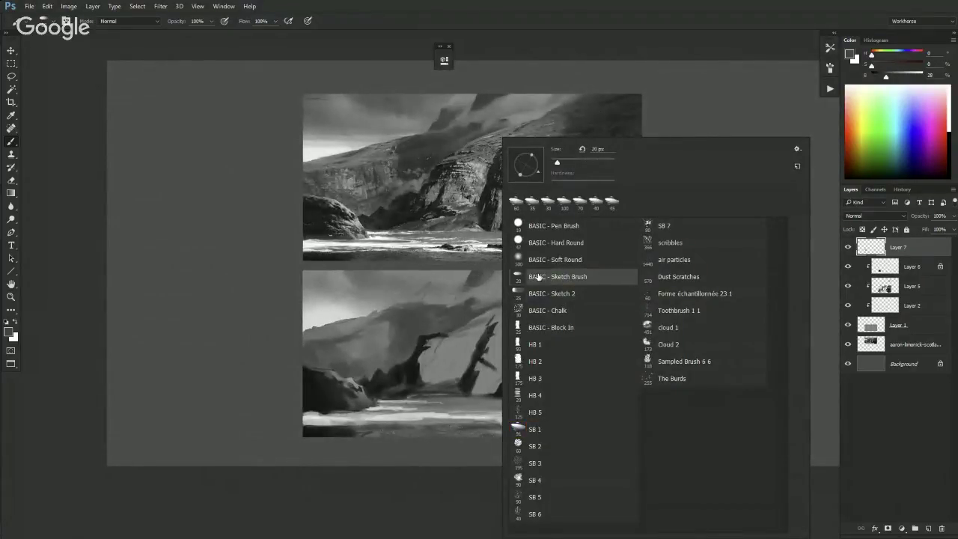
pyautogui.click(222, 399)
# - Paint light grey strokes on the dark left rock and the central rock face
pyautogui.press('x')
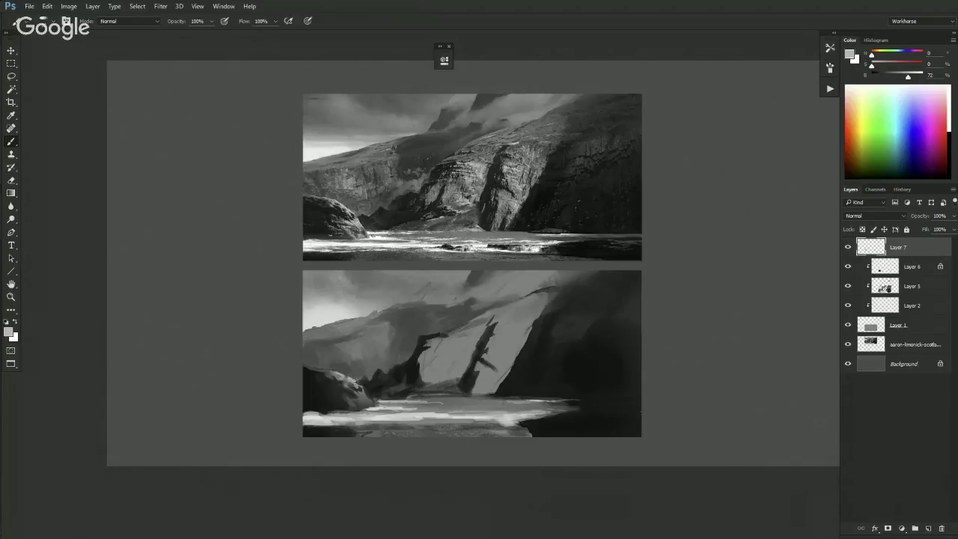
pyautogui.moveTo(352, 392); pyautogui.dragTo(357, 389)
pyautogui.hotkey('ctrl', '-')
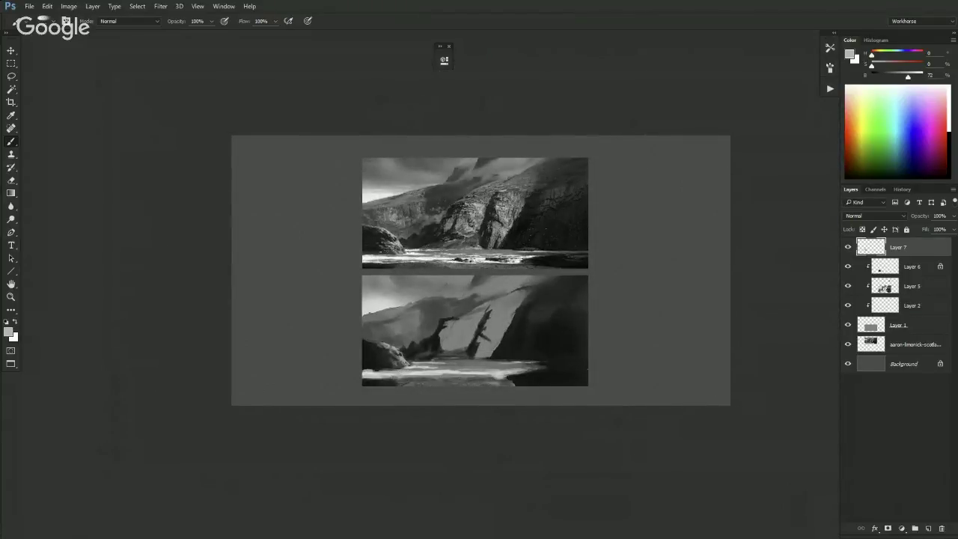
pyautogui.keyDown('alt'); pyautogui.click(402, 338); pyautogui.keyUp('alt')
pyautogui.hotkey('ctrl', '+')
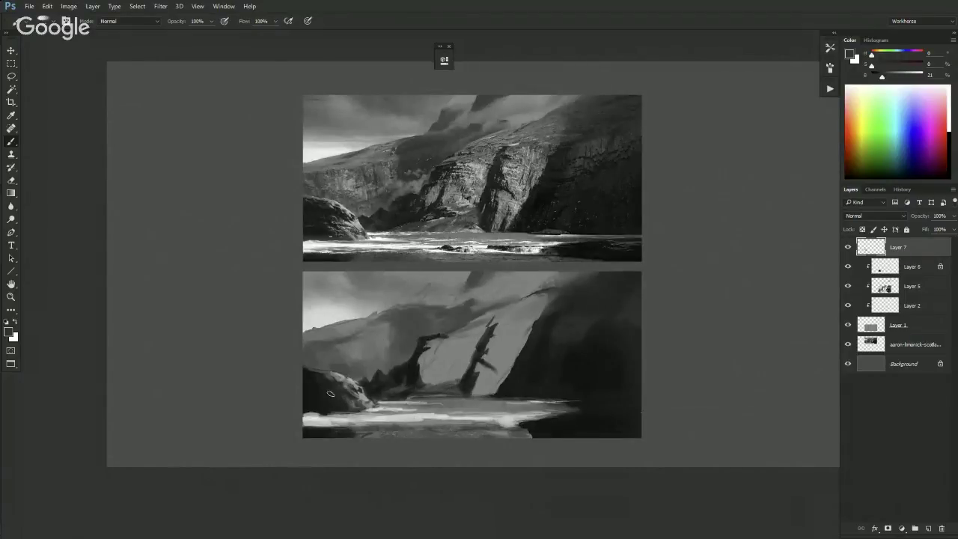
pyautogui.keyDown('alt'); pyautogui.click(409, 412); pyautogui.keyUp('alt')
pyautogui.moveTo(459, 337)
pyautogui.mouseDown()
pyautogui.moveTo(473, 341)
pyautogui.moveTo(437, 359)
pyautogui.moveTo(467, 357)
pyautogui.moveTo(440, 362)
pyautogui.moveTo(458, 371)
pyautogui.moveTo(422, 380)
pyautogui.moveTo(434, 363)
pyautogui.mouseUp()
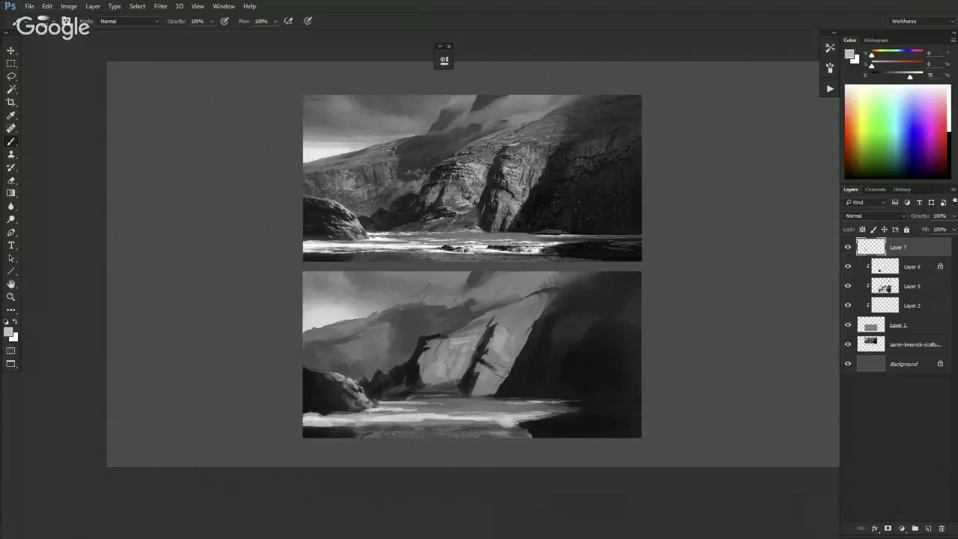
pyautogui.rightClick(503, 307)
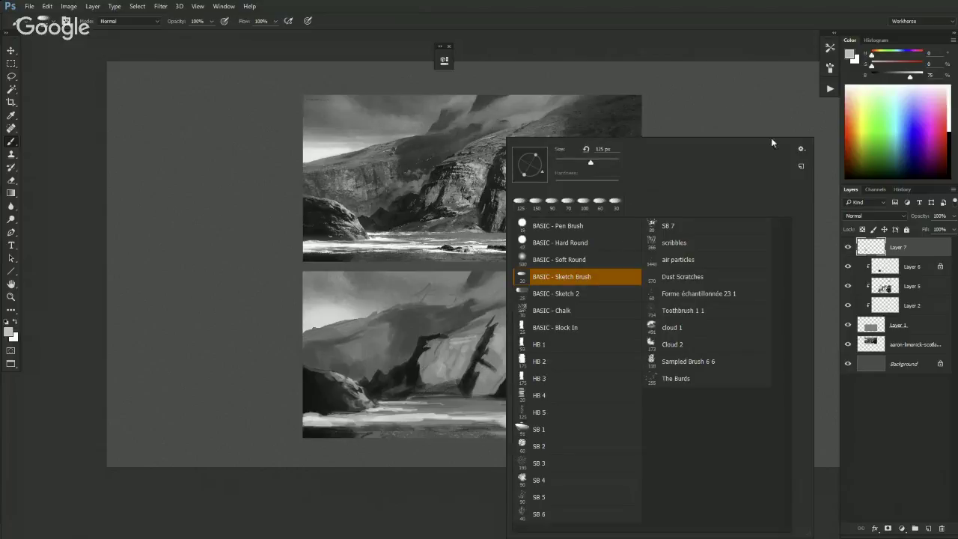
# - Choose the HB 4 brush preset
pyautogui.click(801, 148)
pyautogui.click(566, 136)
pyautogui.click(537, 398)
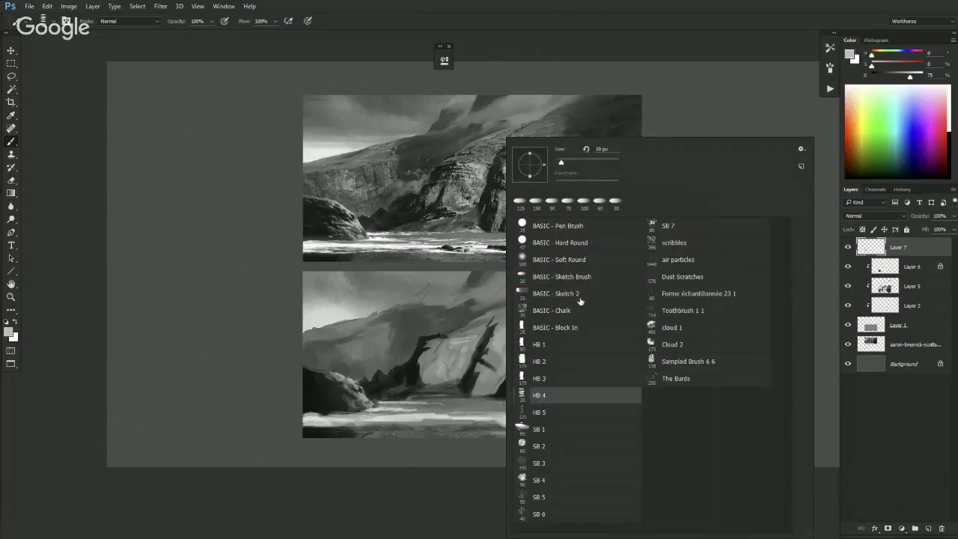
pyautogui.press('Return')
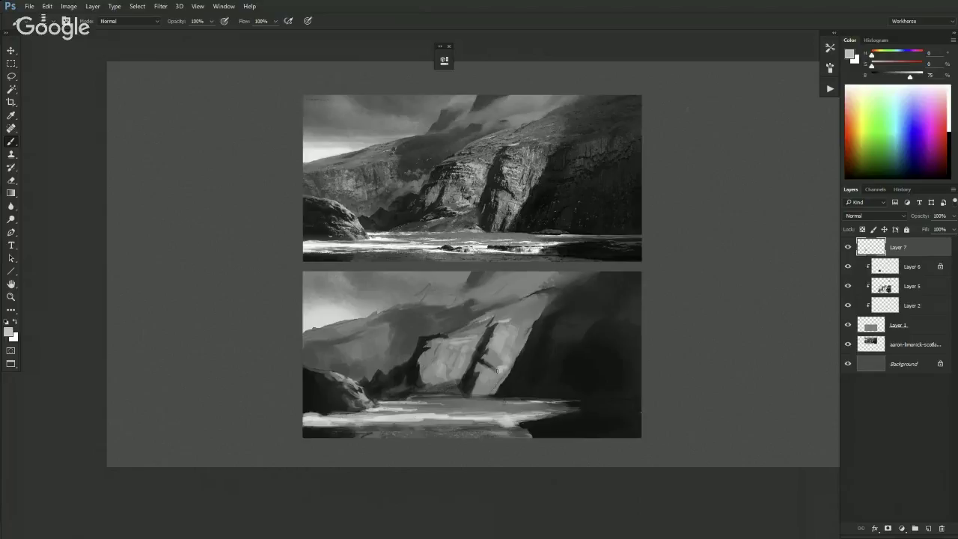
# - Dab light paint on the central rock, then carve near-black and mid-dark strokes into the arch
pyautogui.moveTo(496, 370); pyautogui.dragTo(505, 367)
pyautogui.keyDown('alt'); pyautogui.click(452, 378); pyautogui.keyUp('alt')
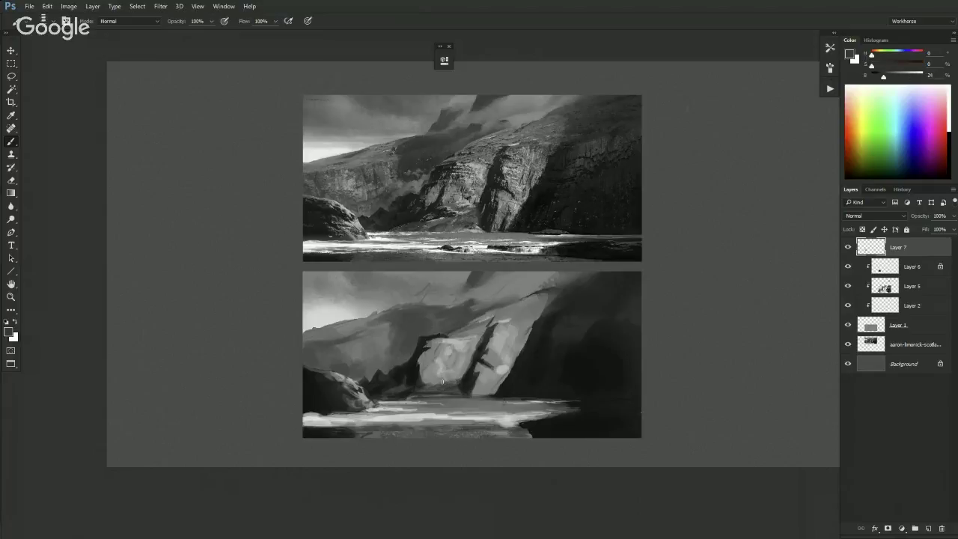
pyautogui.keyDown('alt'); pyautogui.click(419, 383); pyautogui.keyUp('alt')
pyautogui.moveTo(412, 371); pyautogui.dragTo(452, 345)
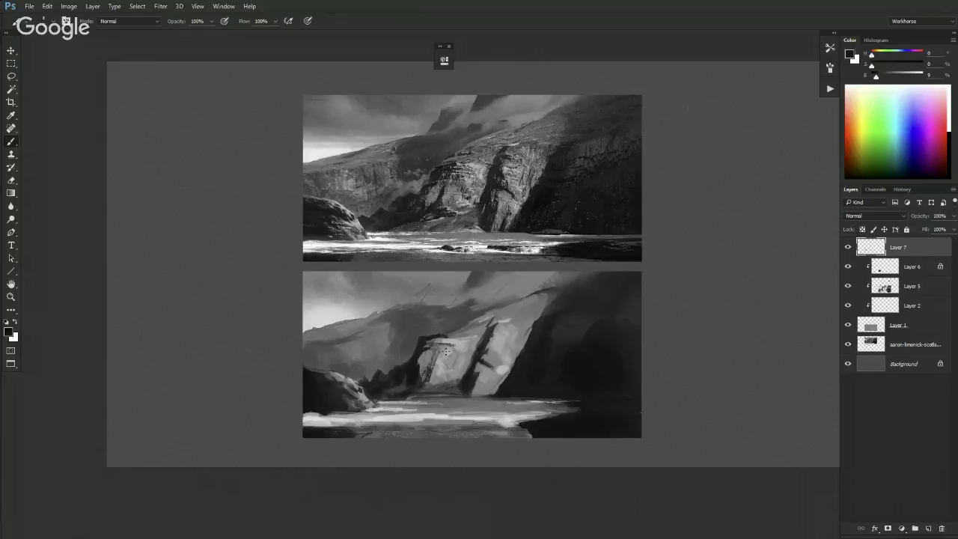
pyautogui.keyDown('alt'); pyautogui.click(442, 358); pyautogui.keyUp('alt')
pyautogui.moveTo(439, 354)
pyautogui.mouseDown()
pyautogui.moveTo(445, 373)
pyautogui.moveTo(434, 382)
pyautogui.moveTo(445, 378)
pyautogui.mouseUp()
pyautogui.keyDown('alt'); pyautogui.click(441, 383); pyautogui.keyUp('alt')
pyautogui.keyDown('alt'); pyautogui.click(406, 339); pyautogui.keyUp('alt')
pyautogui.keyDown('alt'); pyautogui.click(410, 367); pyautogui.keyUp('alt')
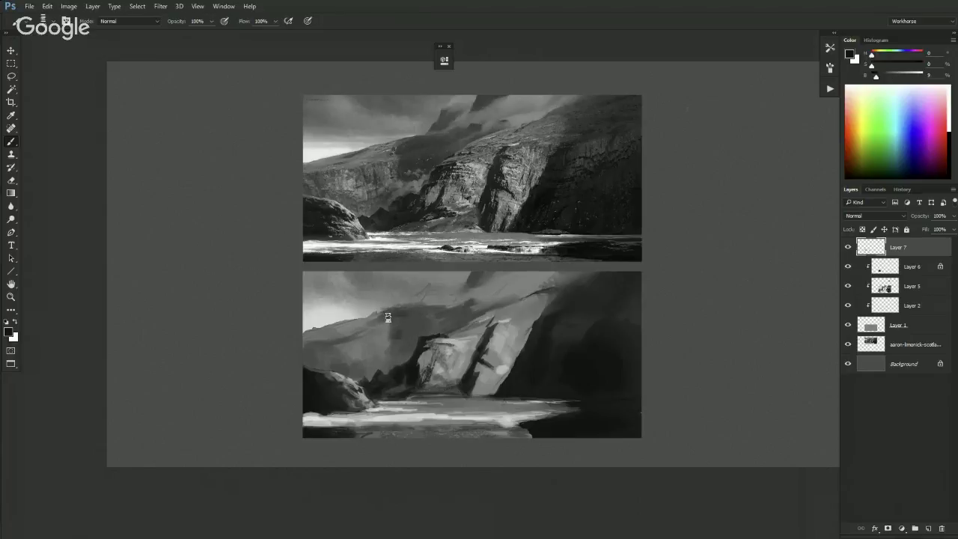
# - Lay a faint lighter stroke and a small near-black mark beside the arch
pyautogui.scroll(-5, 406, 334)
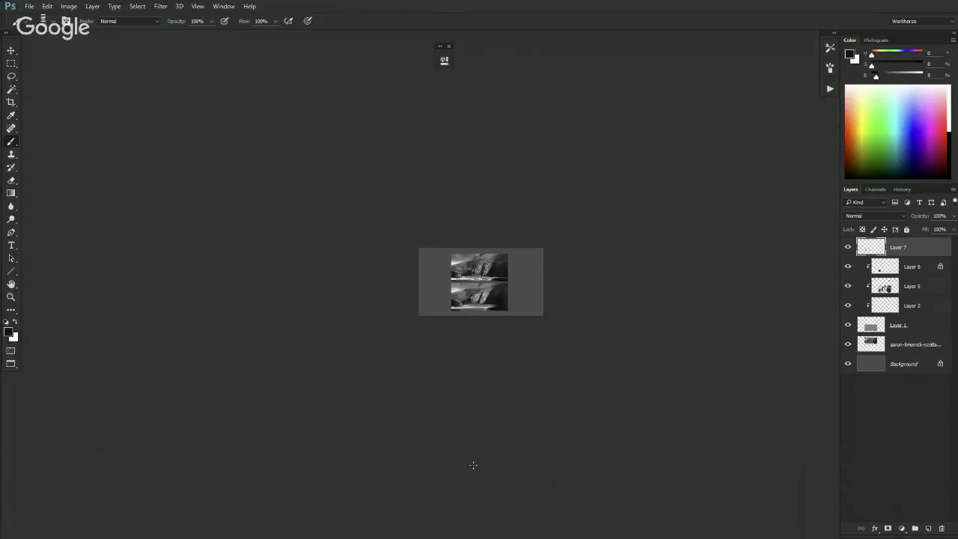
pyautogui.scroll(-1, 473, 465)
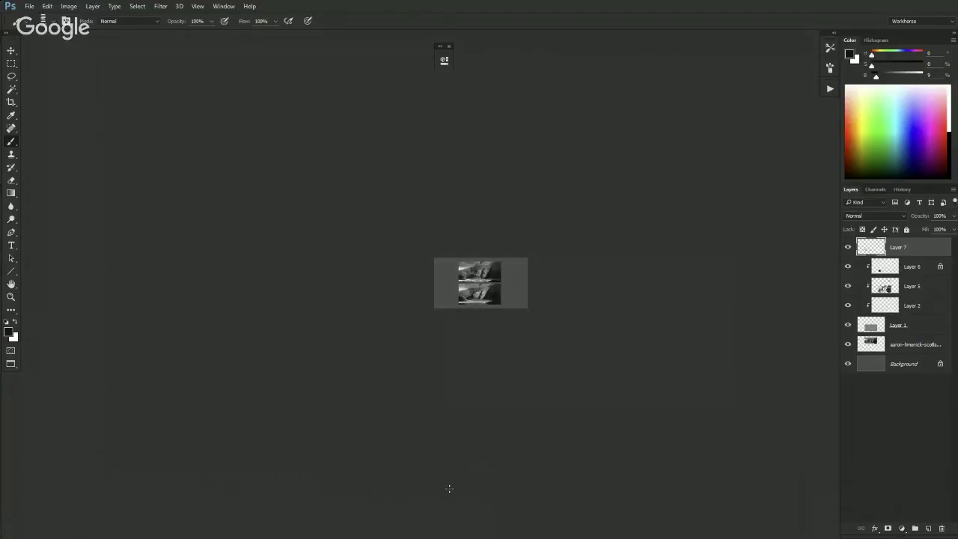
pyautogui.scroll(2, 454, 486)
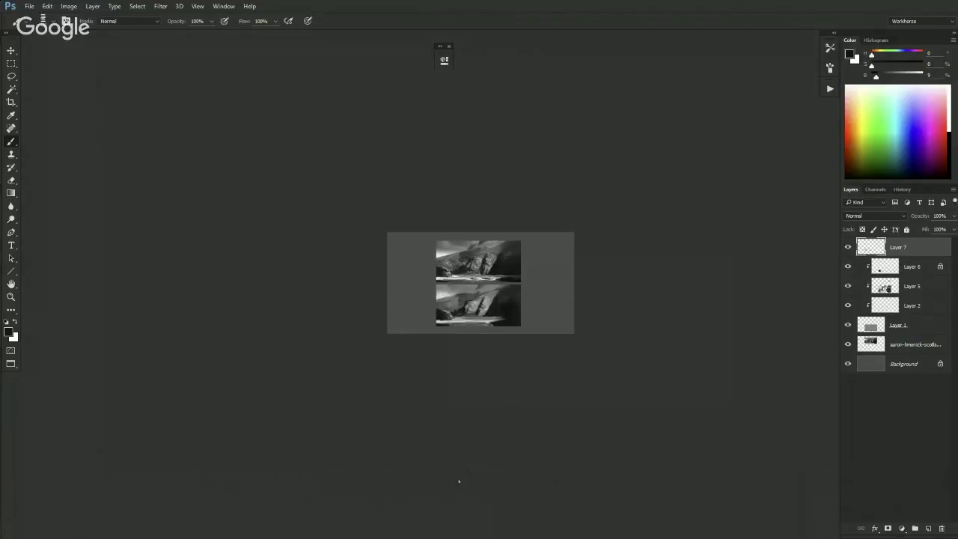
pyautogui.scroll(4, 457, 482)
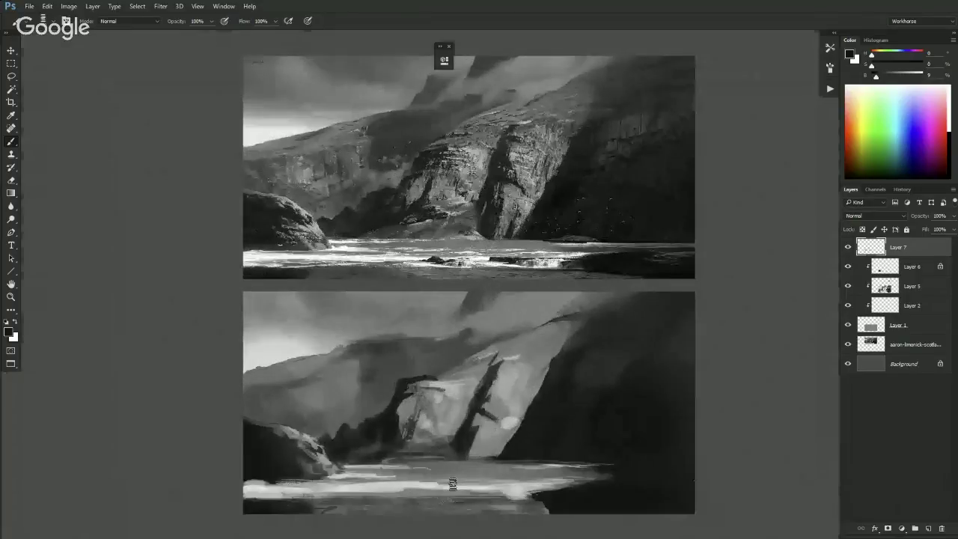
pyautogui.scroll(-1, 457, 460)
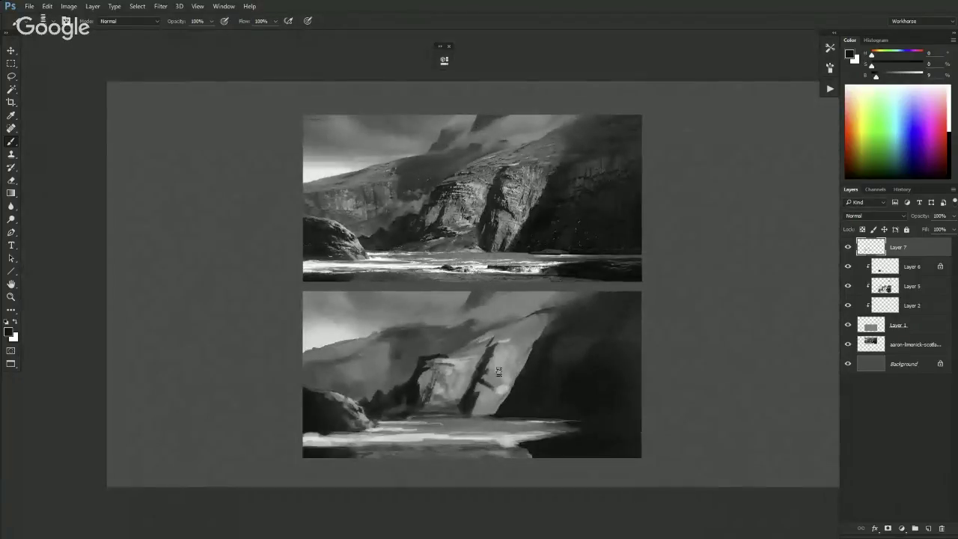
pyautogui.keyDown('alt'); pyautogui.click(444, 352); pyautogui.keyUp('alt')
pyautogui.keyDown('alt'); pyautogui.click(511, 312); pyautogui.keyUp('alt')
pyautogui.moveTo(404, 372); pyautogui.dragTo(417, 356)
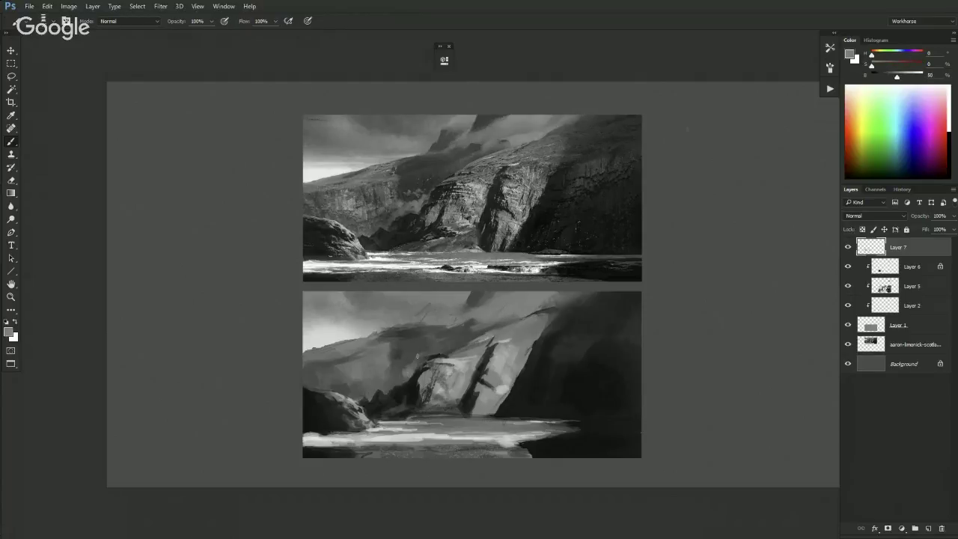
pyautogui.keyDown('alt'); pyautogui.click(413, 374); pyautogui.keyUp('alt')
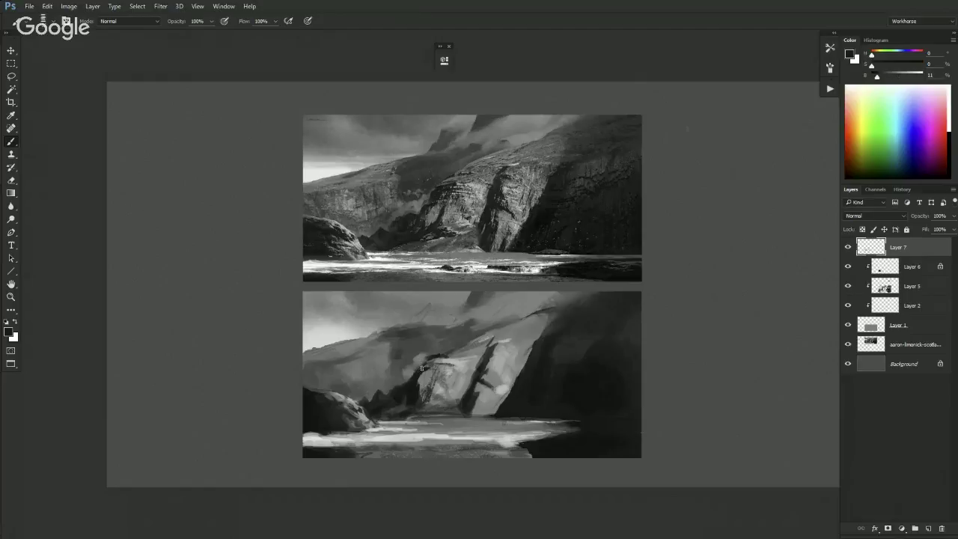
pyautogui.moveTo(415, 377); pyautogui.dragTo(419, 371)
# - Sample a range of light, mid and dark greys from the arch and cliff
pyautogui.keyDown('alt'); pyautogui.click(423, 371); pyautogui.keyUp('alt')
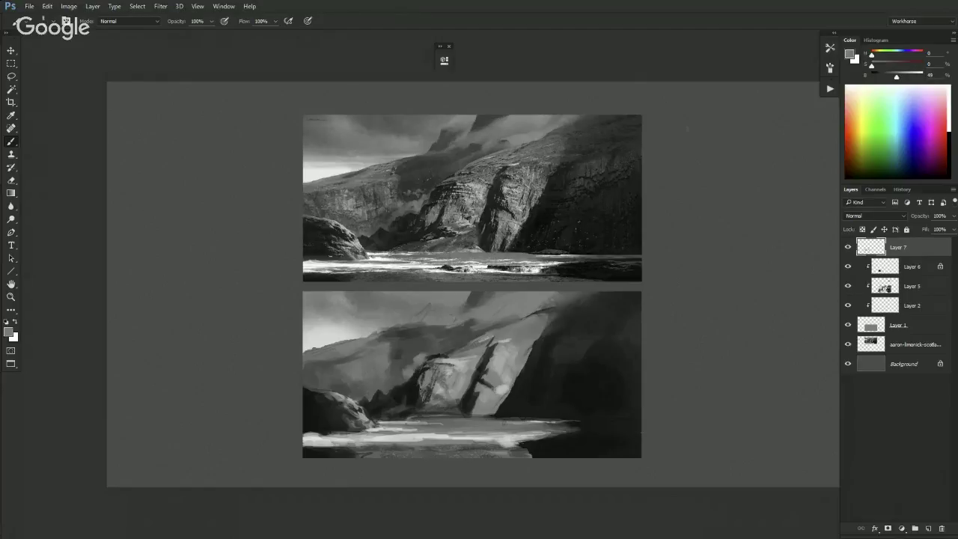
pyautogui.keyDown('alt'); pyautogui.click(425, 370); pyautogui.keyUp('alt')
pyautogui.keyDown('alt'); pyautogui.click(449, 352); pyautogui.keyUp('alt')
pyautogui.keyDown('alt'); pyautogui.click(460, 348); pyautogui.keyUp('alt')
pyautogui.keyDown('alt'); pyautogui.click(479, 355); pyautogui.keyUp('alt')
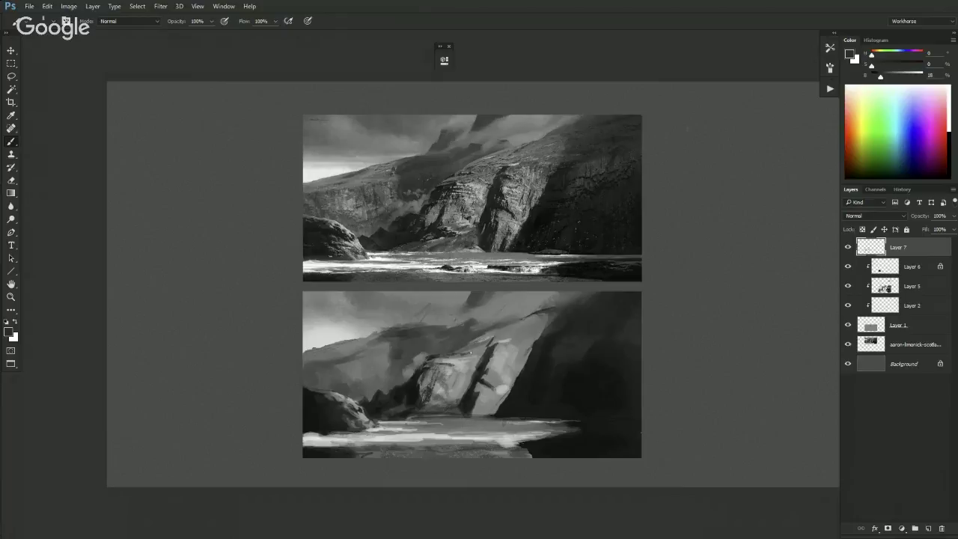
pyautogui.keyDown('alt'); pyautogui.click(483, 346); pyautogui.keyUp('alt')
pyautogui.keyDown('alt'); pyautogui.click(457, 353); pyautogui.keyUp('alt')
pyautogui.keyDown('alt'); pyautogui.click(471, 348); pyautogui.keyUp('alt')
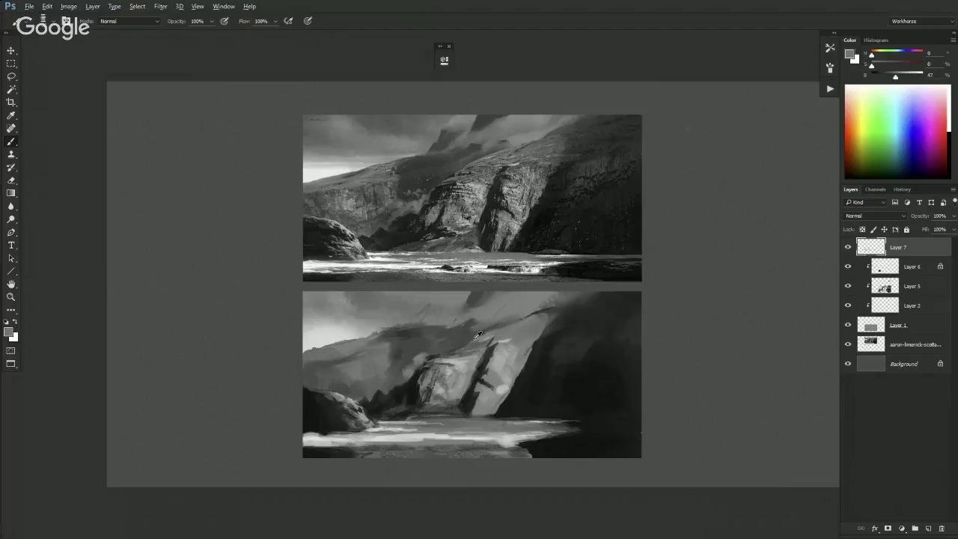
pyautogui.keyDown('alt'); pyautogui.click(480, 341); pyautogui.keyUp('alt')
# - Check the overall study, then sample darker and near-black tones around the arch
pyautogui.hotkey('ctrl', '-')
pyautogui.hotkey('ctrl', '+')
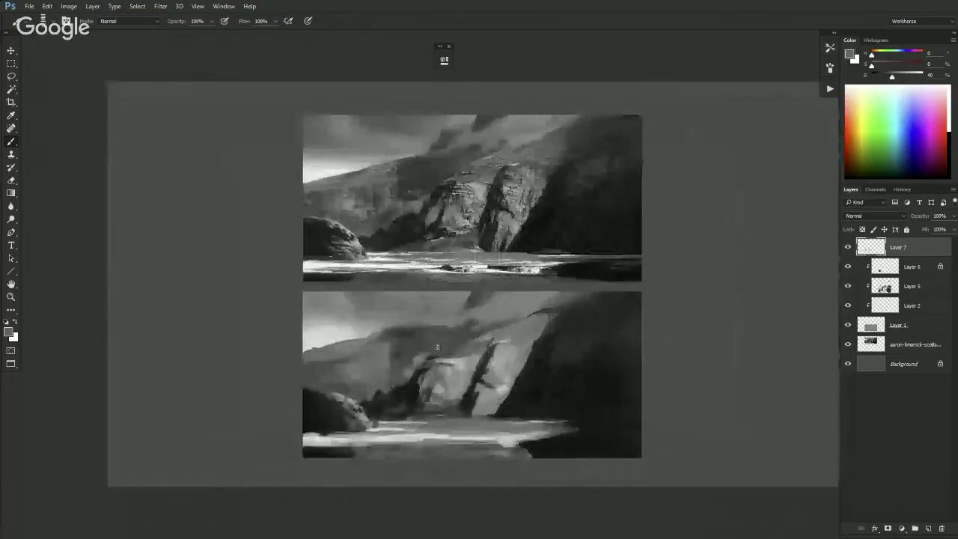
pyautogui.keyDown('alt'); pyautogui.click(419, 344); pyautogui.keyUp('alt')
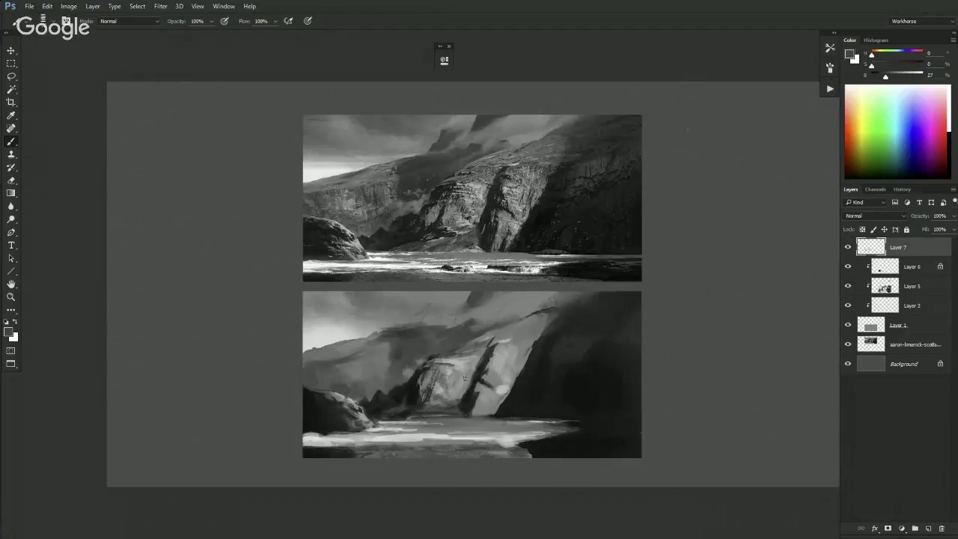
pyautogui.keyDown('alt'); pyautogui.click(413, 369); pyautogui.keyUp('alt')
pyautogui.keyDown('alt'); pyautogui.click(395, 372); pyautogui.keyUp('alt')
pyautogui.keyDown('alt'); pyautogui.click(415, 370); pyautogui.keyUp('alt')
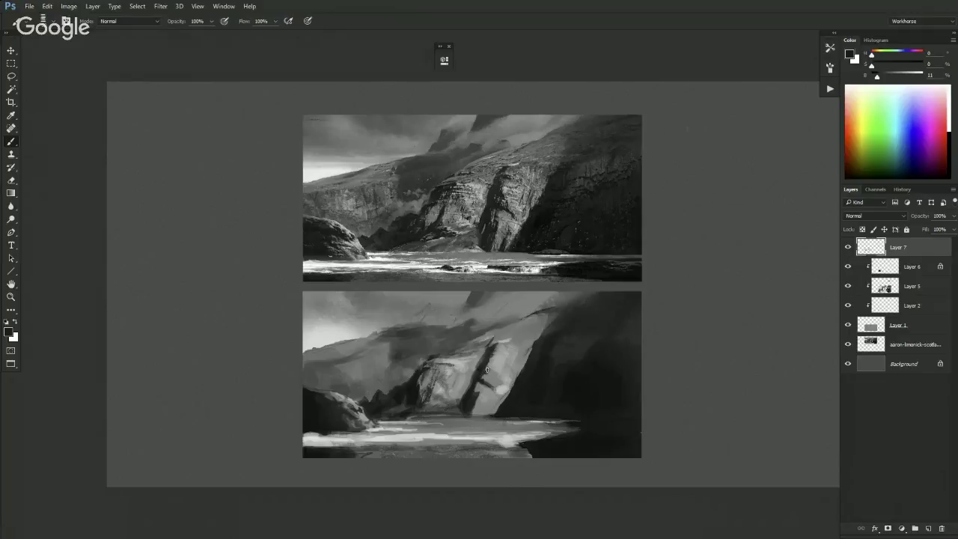
# - Zoom between shoreline and cliff-top details, then pan to frame the whole reference photo
pyautogui.hotkey('ctrl', '-')
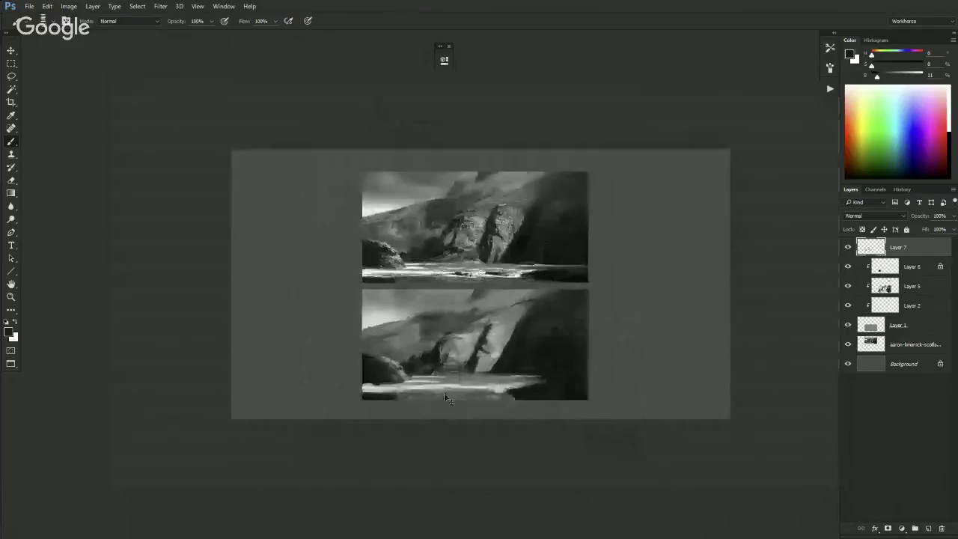
pyautogui.hotkey('ctrl', '+')
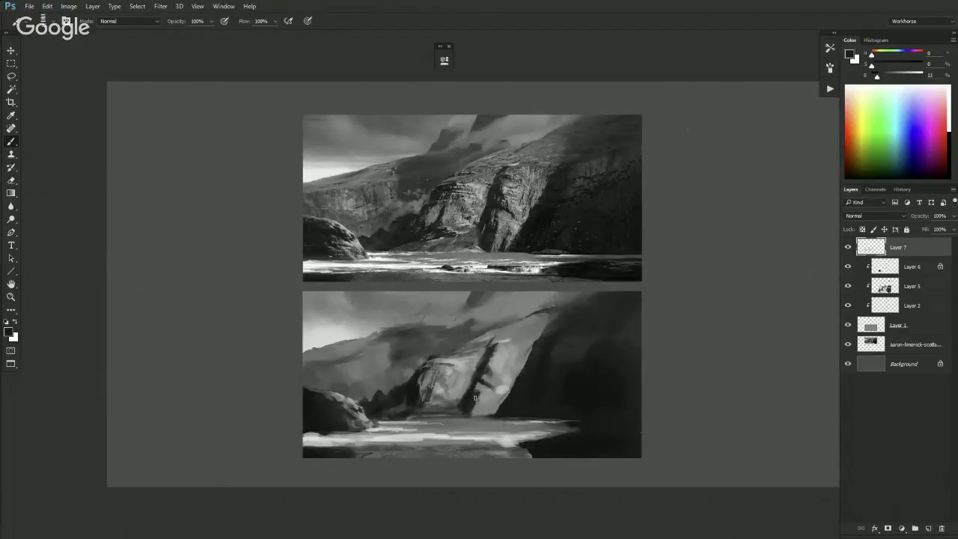
pyautogui.hotkey('ctrl', '-')
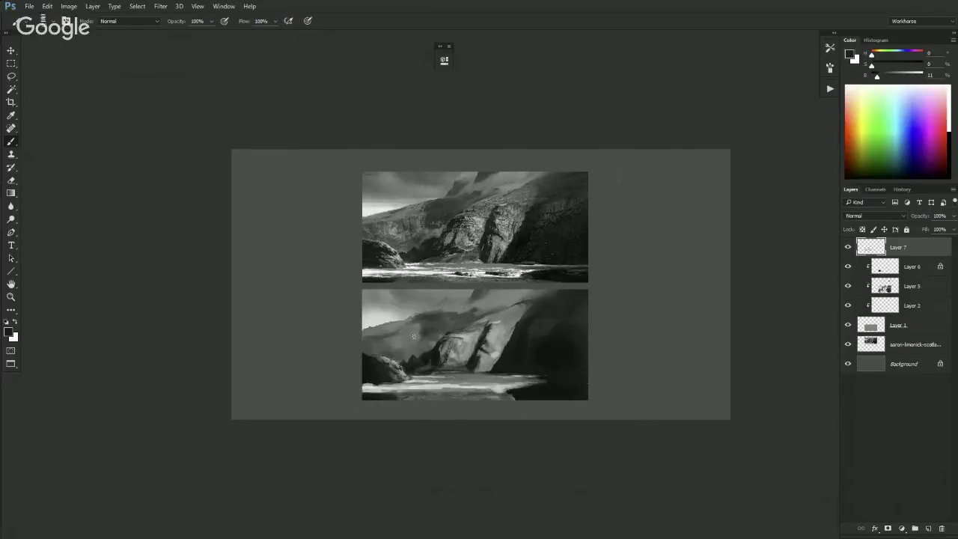
pyautogui.hotkey('ctrl', '+')
pyautogui.hotkey('ctrl', '+')
pyautogui.hotkey('ctrl', '+')
pyautogui.hotkey('ctrl', '+')
pyautogui.hotkey('ctrl', '+')
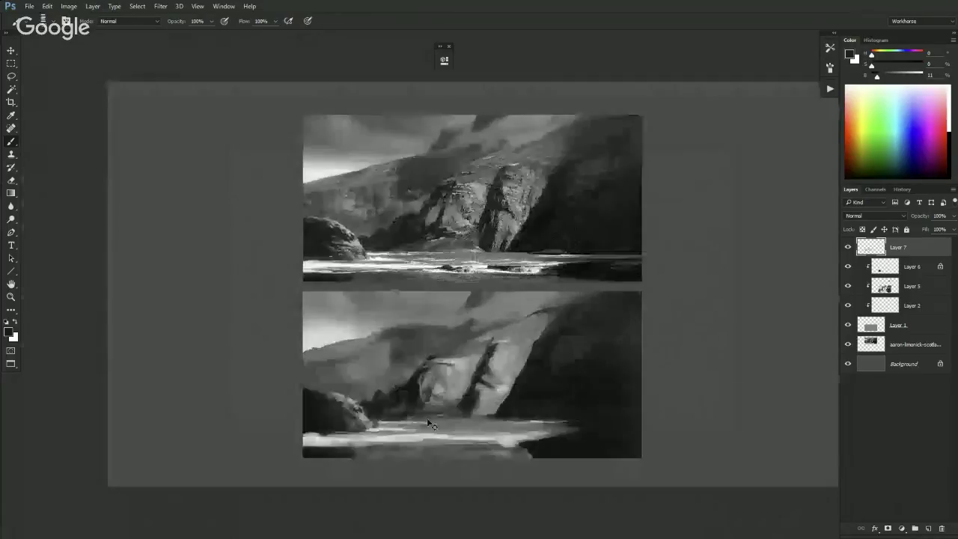
pyautogui.hotkey('ctrl', '-')
pyautogui.hotkey('ctrl', '-')
pyautogui.hotkey('ctrl', '-')
pyautogui.hotkey('ctrl', '-')
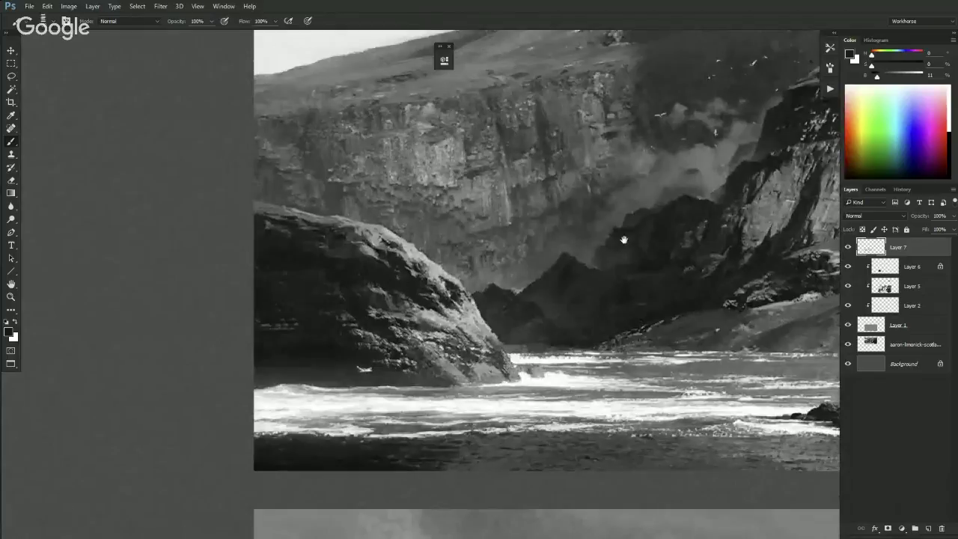
pyautogui.hotkey('ctrl', '+')
pyautogui.hotkey('ctrl', '+')
pyautogui.hotkey('ctrl', '+')
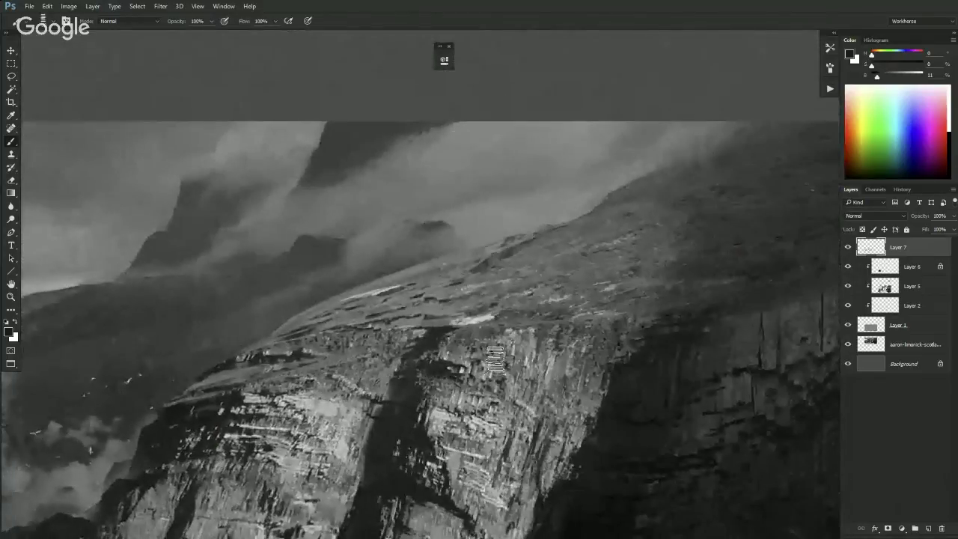
pyautogui.hotkey('ctrl', '-')
pyautogui.hotkey('ctrl', '-')
pyautogui.hotkey('ctrl', '-')
pyautogui.moveTo(188, 436); pyautogui.dragTo(350, 384)
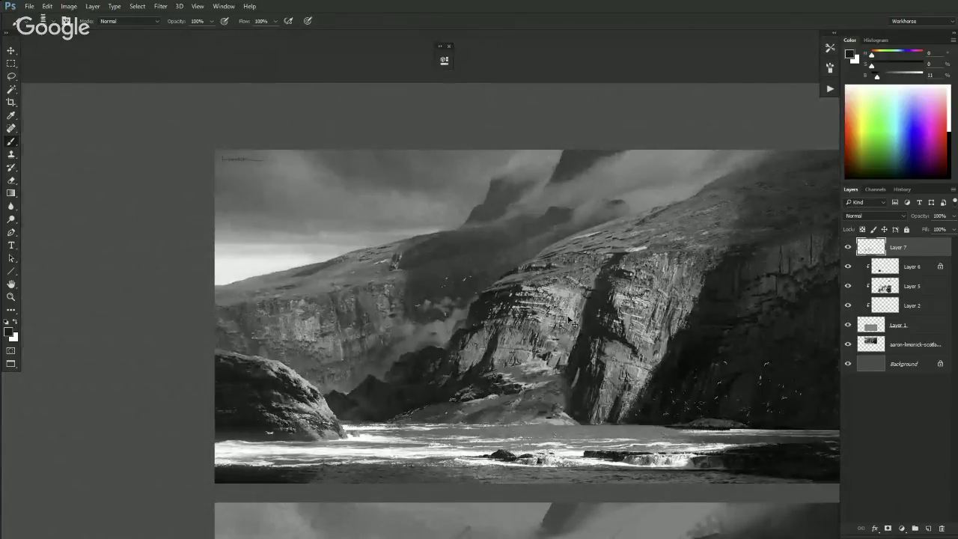
# - Pick the dark cliff and near-black shadow tones from the reference and painting
pyautogui.hotkey('ctrl', '-')
pyautogui.hotkey('ctrl', '-')
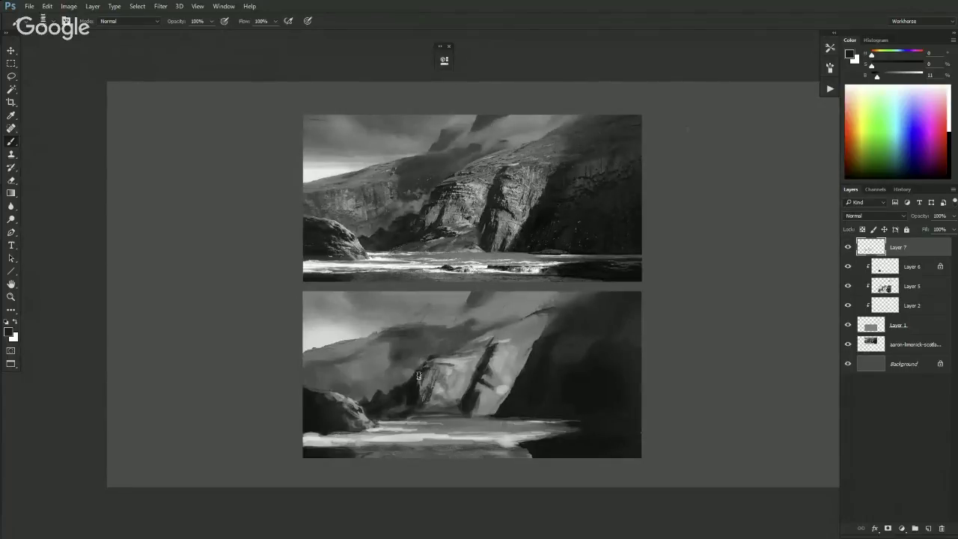
pyautogui.hotkey('ctrl', '+')
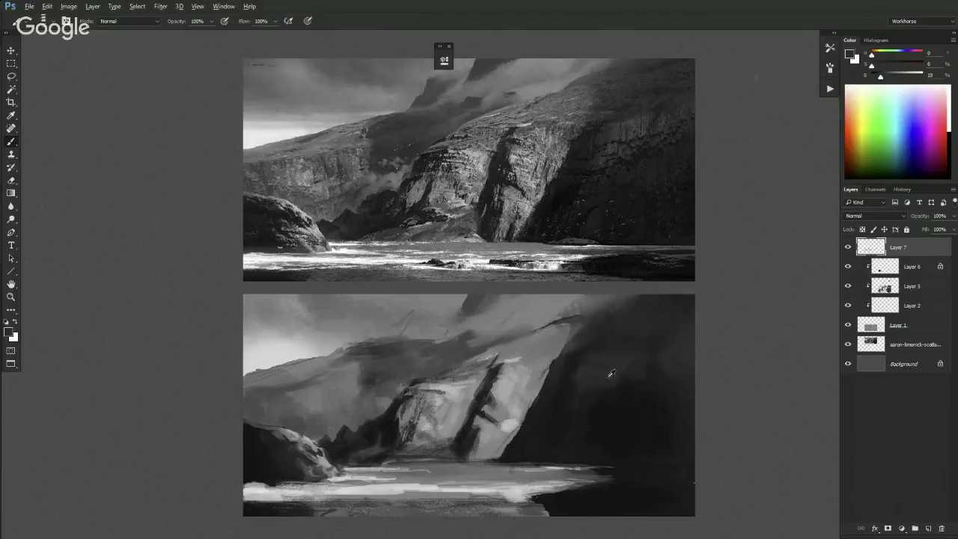
pyautogui.keyDown('alt'); pyautogui.click(633, 127); pyautogui.keyUp('alt')
pyautogui.keyDown('alt'); pyautogui.click(616, 177); pyautogui.keyUp('alt')
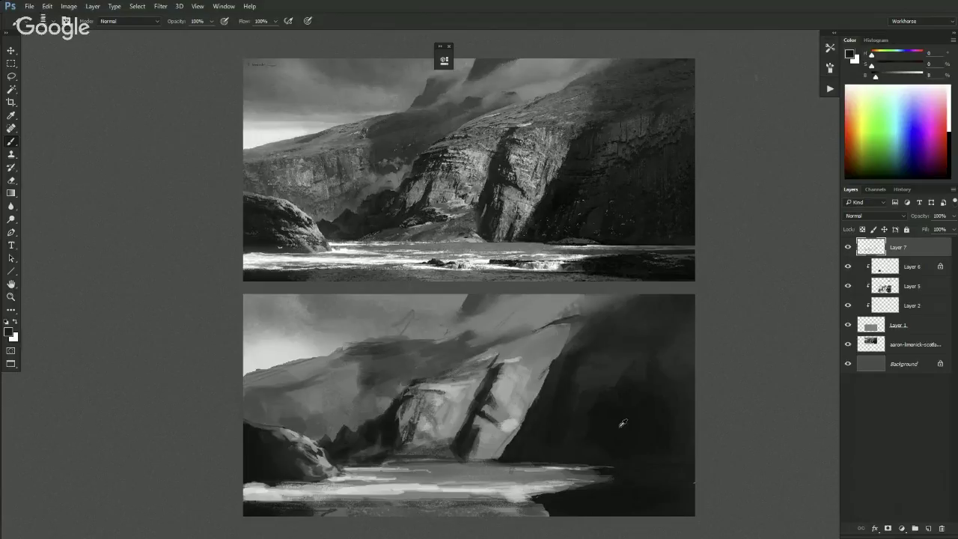
pyautogui.keyDown('alt'); pyautogui.click(537, 380); pyautogui.keyUp('alt')
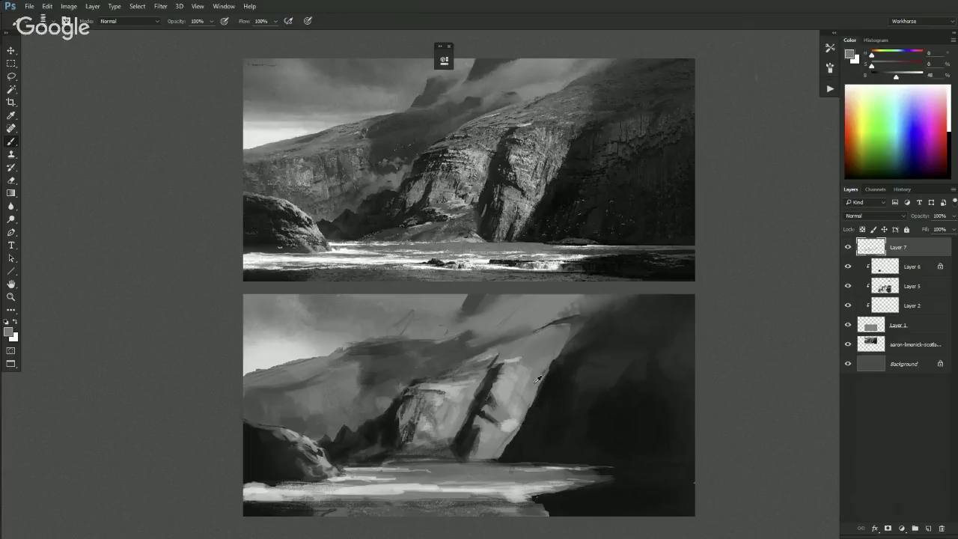
pyautogui.keyDown('alt'); pyautogui.click(550, 192); pyautogui.keyUp('alt')
# - Sample more mid and dark tones, then clip Layer 7 into the layer below
pyautogui.hotkey('ctrl', '-')
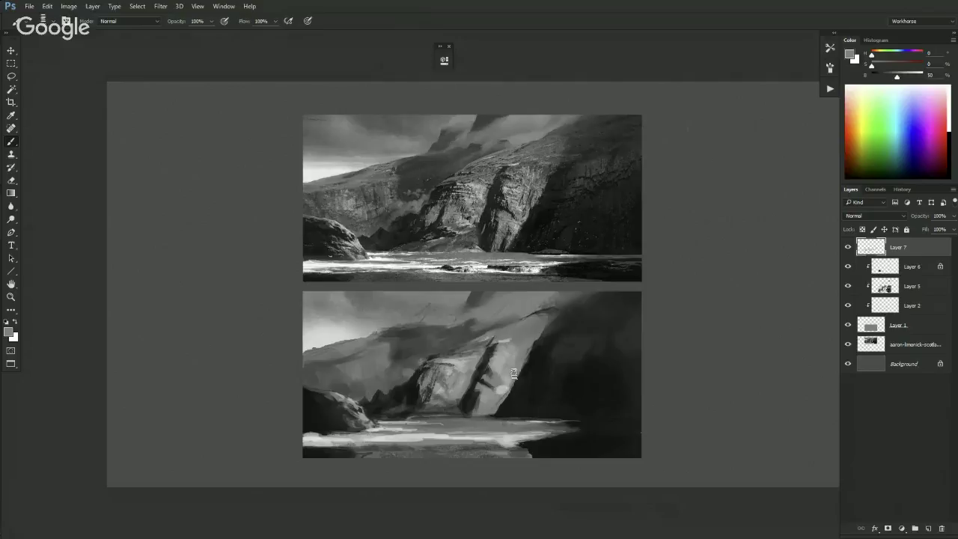
pyautogui.hotkey('ctrl', '+')
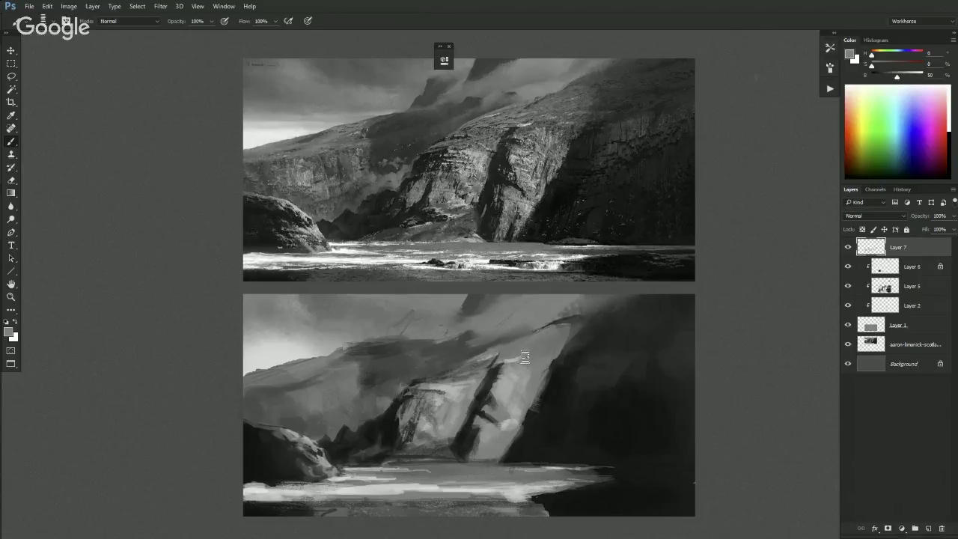
pyautogui.hotkey('ctrl', '-')
pyautogui.keyDown('alt'); pyautogui.click(489, 308); pyautogui.keyUp('alt')
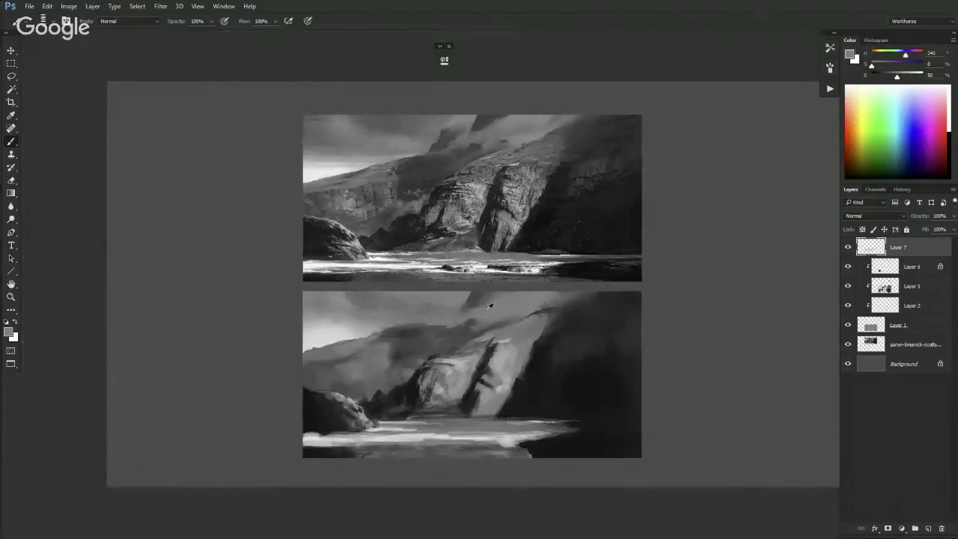
pyautogui.keyDown('alt'); pyautogui.click(484, 262); pyautogui.keyUp('alt')
pyautogui.keyDown('alt'); pyautogui.click(384, 297); pyautogui.keyUp('alt')
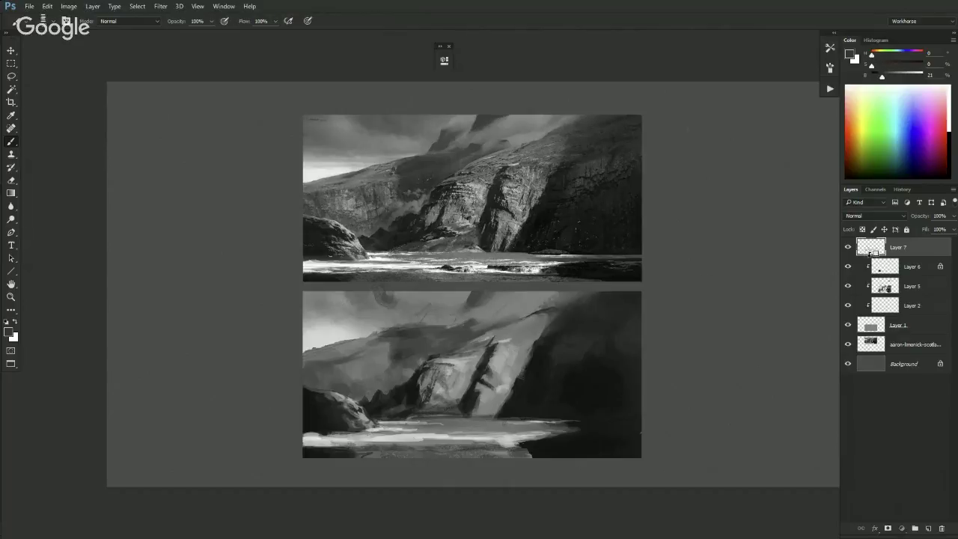
pyautogui.keyDown('alt'); pyautogui.click(870, 256); pyautogui.keyUp('alt')
# - Sample sky and cliff greys while toggling between the Mixer Brush and regular Brush
pyautogui.keyDown('alt'); pyautogui.click(396, 298); pyautogui.keyUp('alt')
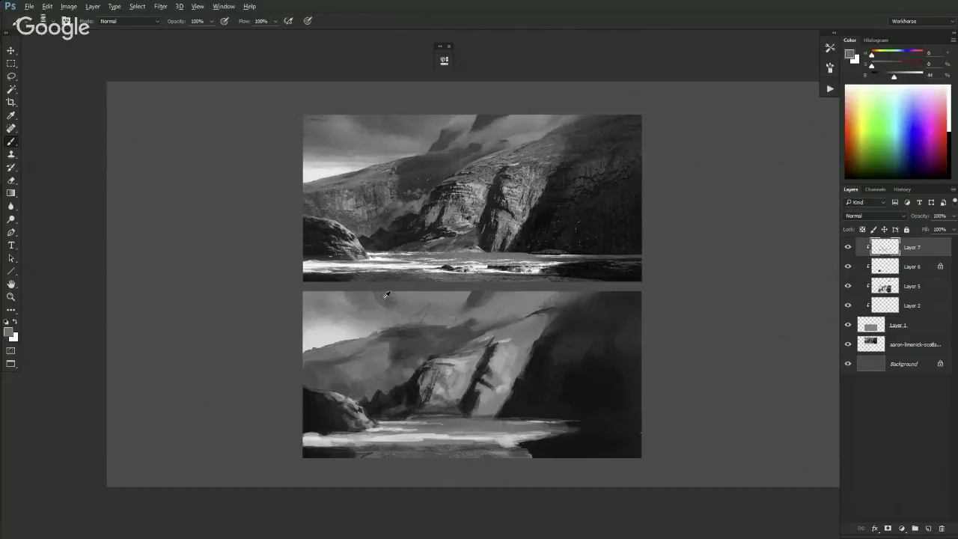
pyautogui.hotkey('shift', 'b')
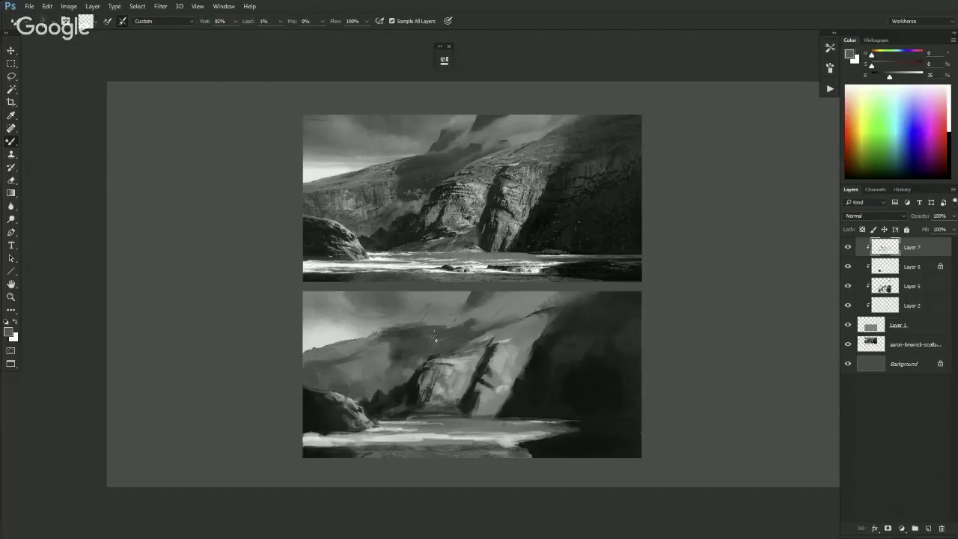
pyautogui.keyDown('alt'); pyautogui.click(462, 300); pyautogui.keyUp('alt')
pyautogui.hotkey('shift', 'b')
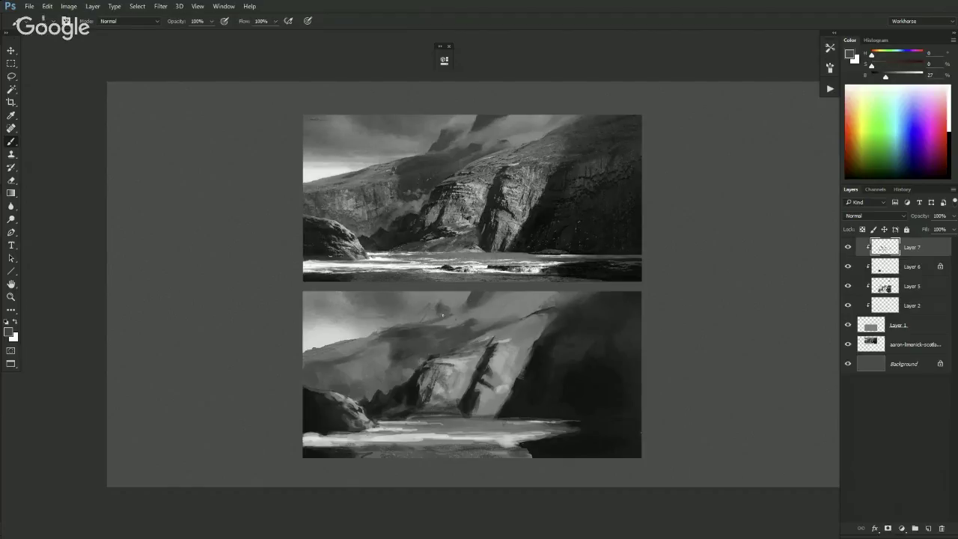
# - Alternate sampling light and darker greys along the upper cliff ridge
pyautogui.keyDown('alt'); pyautogui.click(453, 313); pyautogui.keyUp('alt')
pyautogui.keyDown('alt'); pyautogui.click(444, 307); pyautogui.keyUp('alt')
pyautogui.keyDown('alt'); pyautogui.click(434, 304); pyautogui.keyUp('alt')
pyautogui.keyDown('alt'); pyautogui.click(443, 312); pyautogui.keyUp('alt')
pyautogui.keyDown('alt'); pyautogui.click(442, 313); pyautogui.keyUp('alt')
pyautogui.keyDown('alt'); pyautogui.click(447, 307); pyautogui.keyUp('alt')
pyautogui.keyDown('alt'); pyautogui.click(434, 301); pyautogui.keyUp('alt')
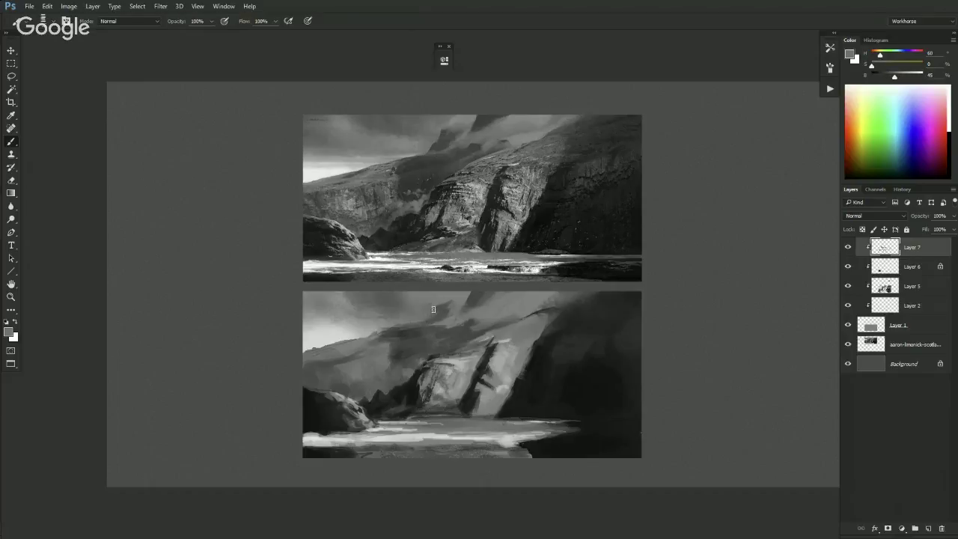
pyautogui.keyDown('alt'); pyautogui.click(437, 314); pyautogui.keyUp('alt')
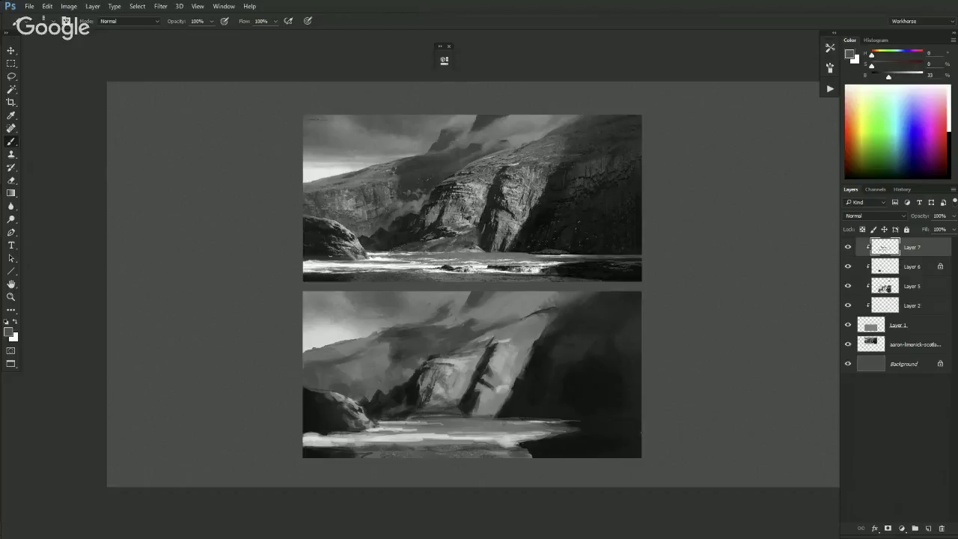
# - On a new Layer 8, sketch red lines over the reference's ridge, sky and shore, then undo them
pyautogui.click(921, 529)
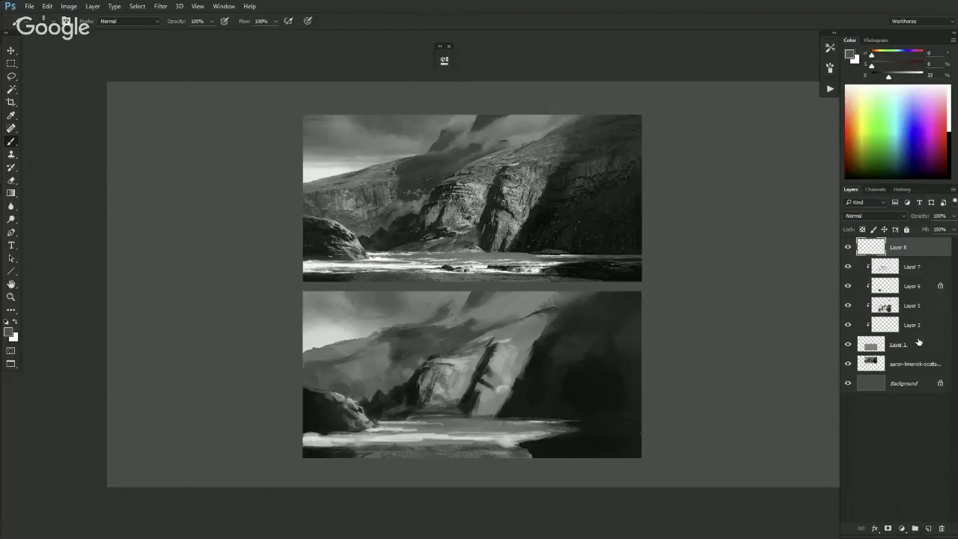
pyautogui.moveTo(871, 64); pyautogui.dragTo(911, 75)
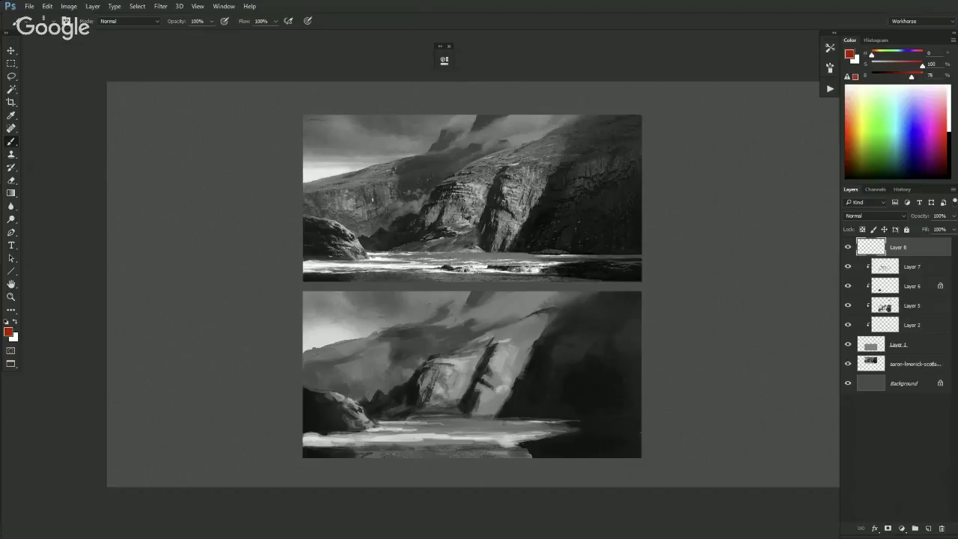
pyautogui.moveTo(353, 172); pyautogui.dragTo(402, 158)
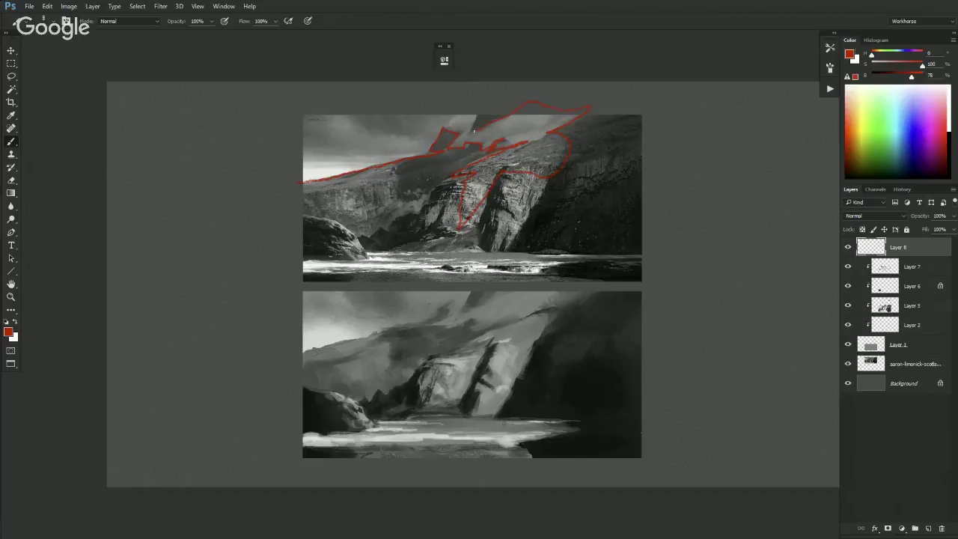
pyautogui.scroll(-2, 497, 290)
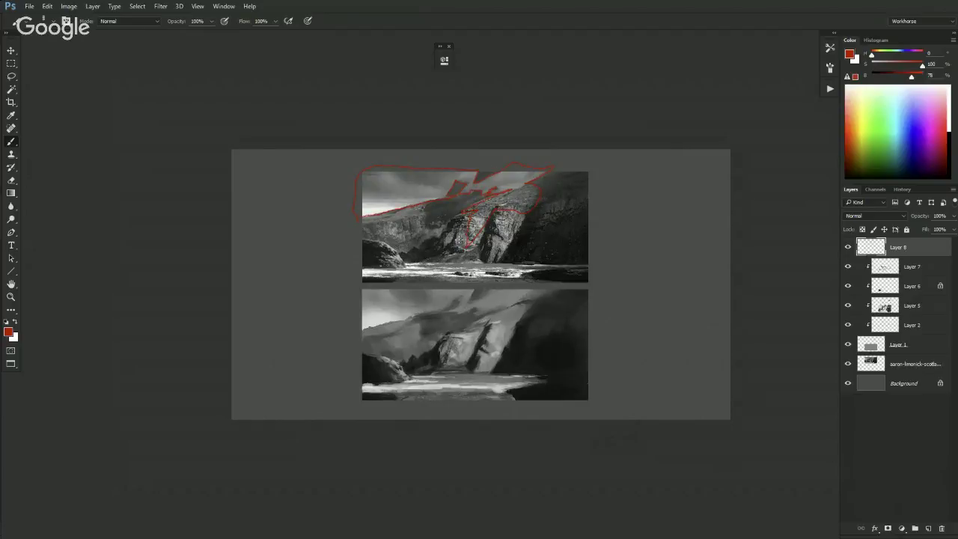
pyautogui.moveTo(402, 199)
pyautogui.mouseDown()
pyautogui.moveTo(523, 186)
pyautogui.moveTo(385, 269)
pyautogui.moveTo(573, 280)
pyautogui.moveTo(405, 263)
pyautogui.mouseUp()
pyautogui.moveTo(511, 217)
pyautogui.mouseDown()
pyautogui.moveTo(487, 177)
pyautogui.moveTo(389, 181)
pyautogui.moveTo(516, 172)
pyautogui.mouseUp()
pyautogui.moveTo(386, 278)
pyautogui.mouseDown()
pyautogui.moveTo(509, 293)
pyautogui.moveTo(581, 232)
pyautogui.mouseUp()
pyautogui.hotkey('ctrl', 'alt', 'z')
pyautogui.hotkey('ctrl', 'alt', 'z')
pyautogui.hotkey('ctrl', 'alt', 'z')
pyautogui.hotkey('ctrl', 'alt', 'z')
pyautogui.hotkey('ctrl', 'alt', 'z')
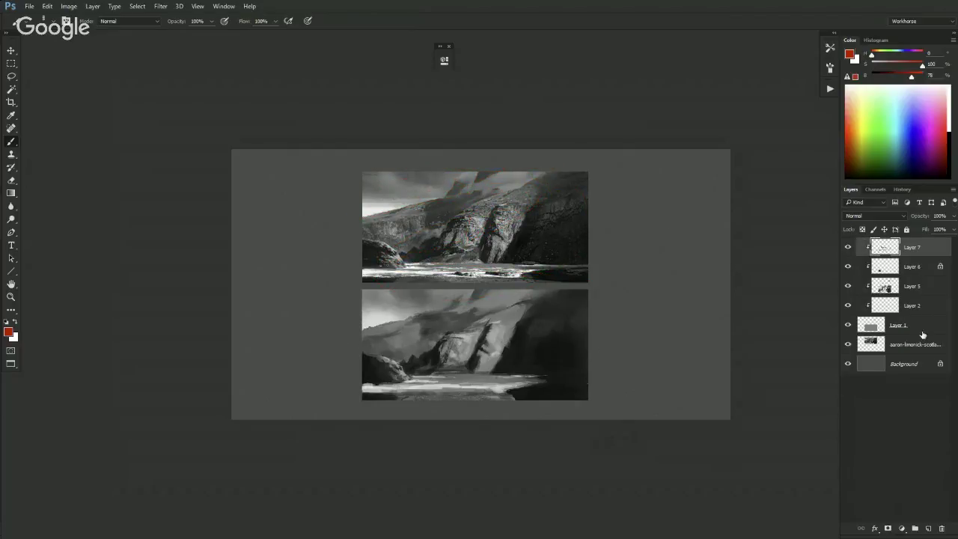
# - Inspect the lower painting's cliff up close, then sample a near-black grey from it
pyautogui.hotkey('ctrl', '+')
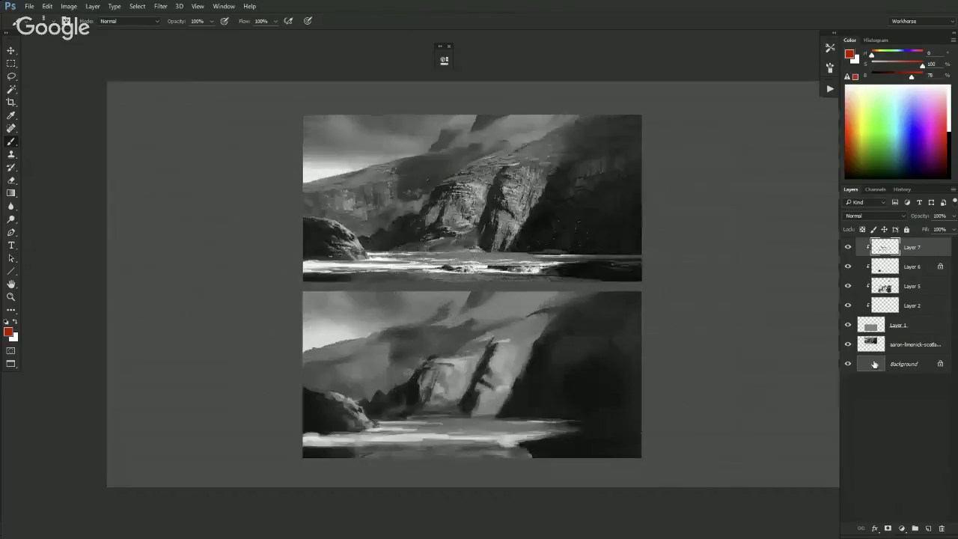
pyautogui.press('e')
pyautogui.press('b')
pyautogui.hotkey('ctrl', '+')
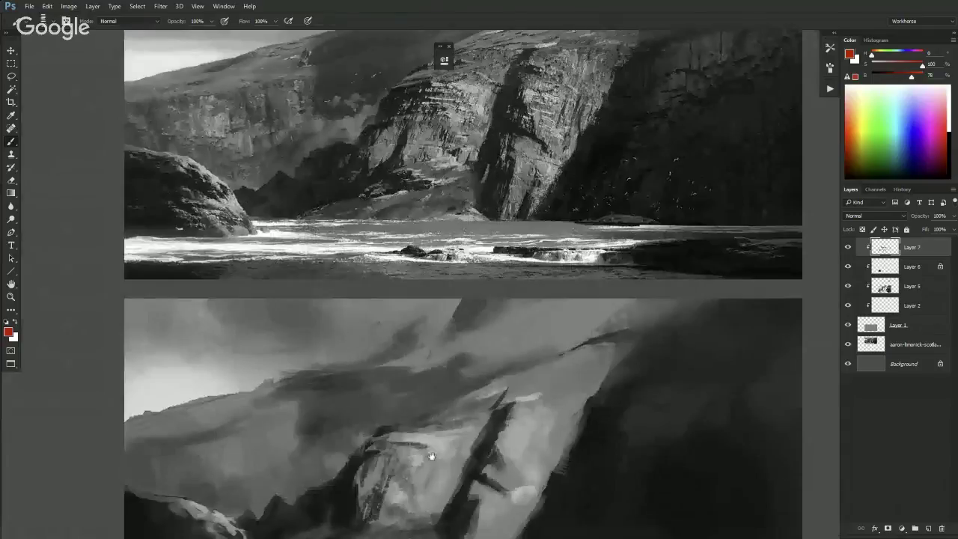
pyautogui.moveTo(432, 461); pyautogui.dragTo(483, 353)
pyautogui.hotkey('ctrl', '+')
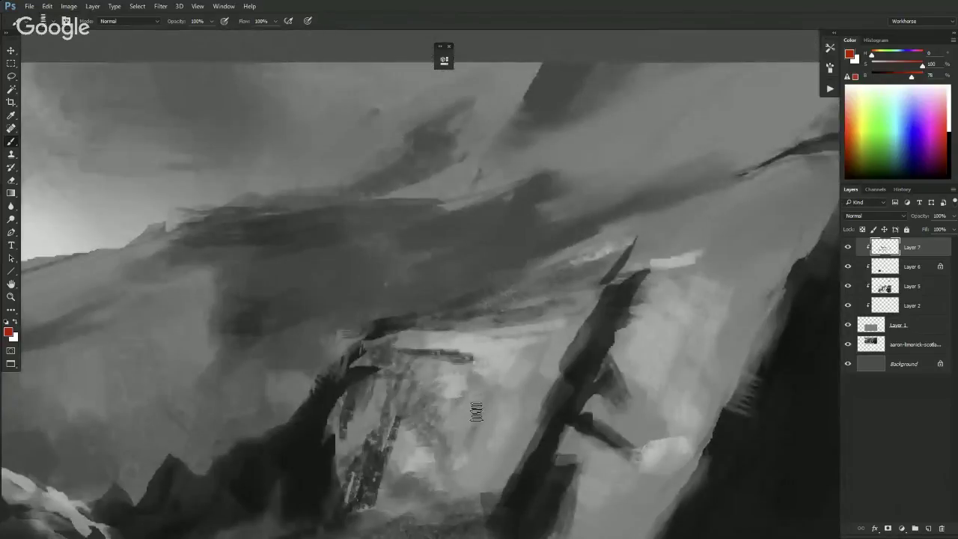
pyautogui.hotkey('ctrl', '-')
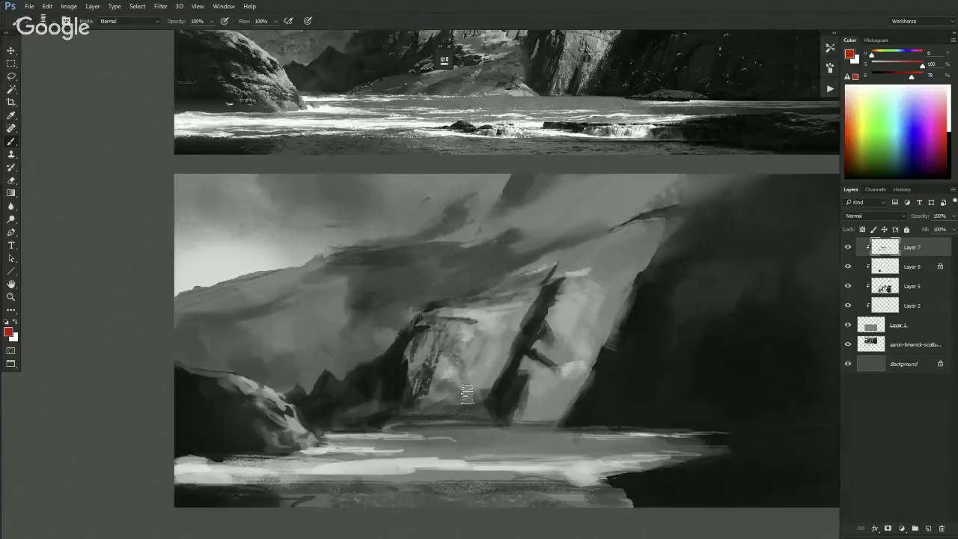
pyautogui.hotkey('ctrl', '-')
pyautogui.hotkey('ctrl', '-')
pyautogui.hotkey('ctrl', '-')
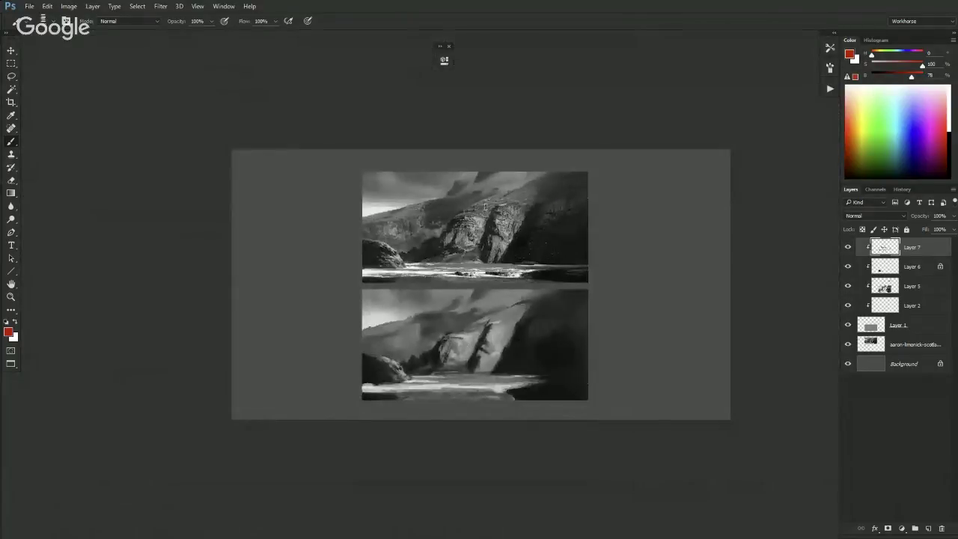
pyautogui.hotkey('ctrl', '+')
pyautogui.hotkey('ctrl', '+')
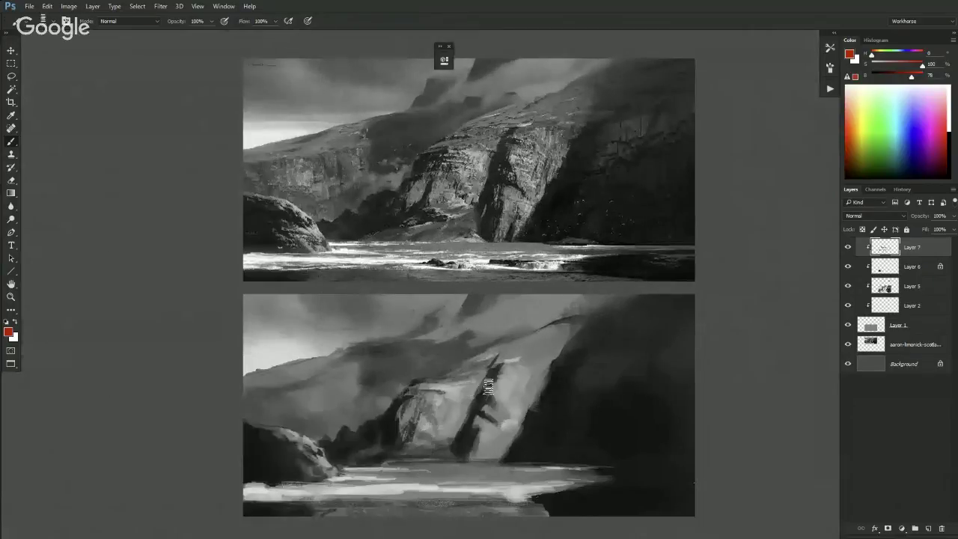
pyautogui.keyDown('alt'); pyautogui.click(472, 389); pyautogui.keyUp('alt')
pyautogui.keyDown('alt'); pyautogui.click(475, 390); pyautogui.keyUp('alt')
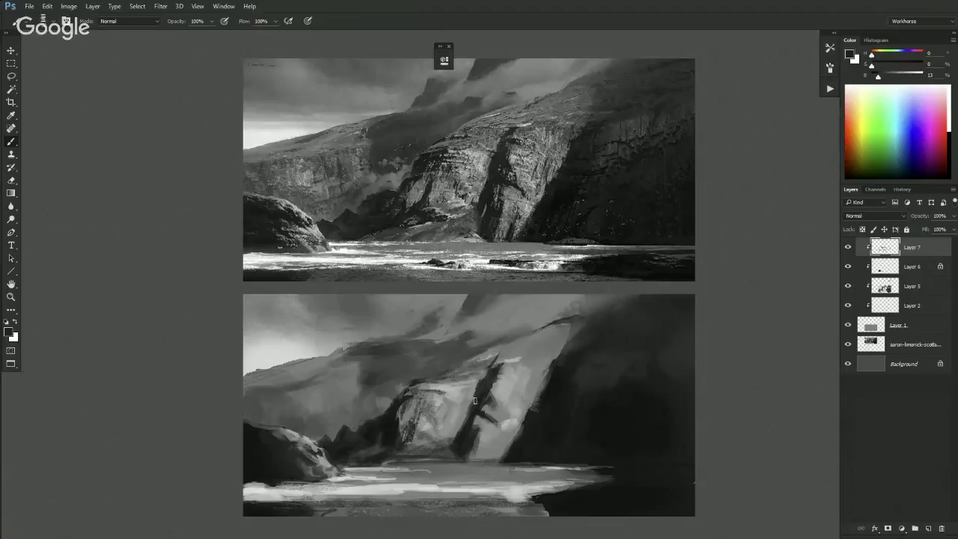
# - Switch the brush to the HB 2 preset
pyautogui.rightClick(482, 392)
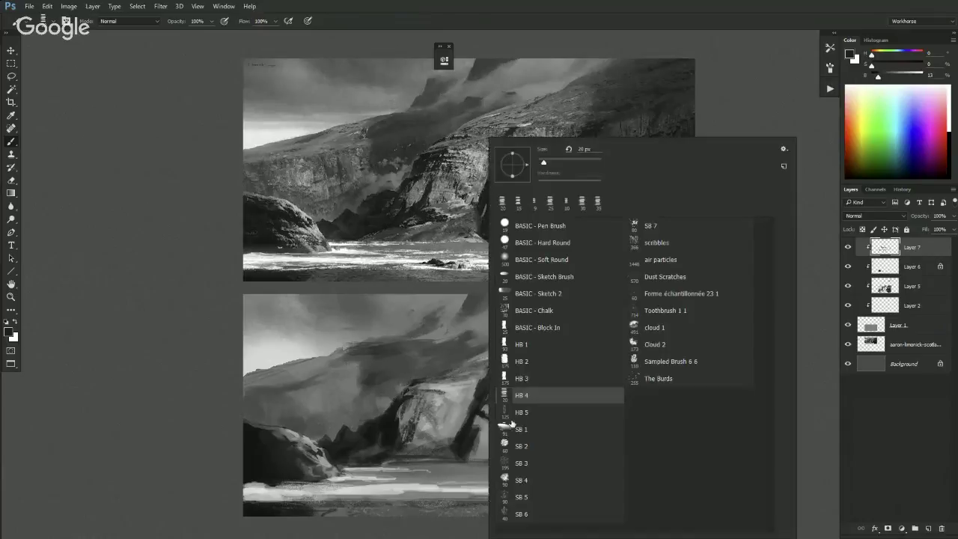
pyautogui.click(520, 362)
pyautogui.click(453, 437)
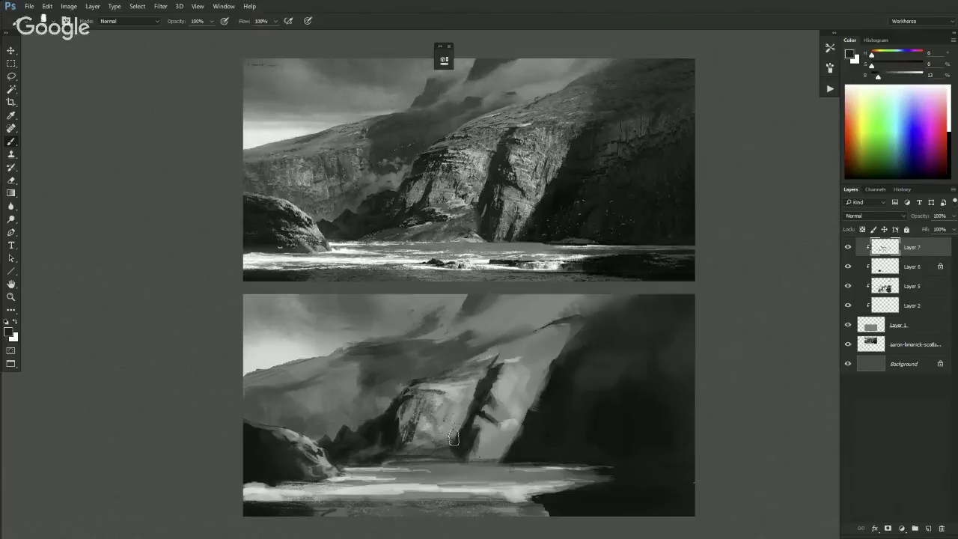
pyautogui.hotkey('ctrl', '-')
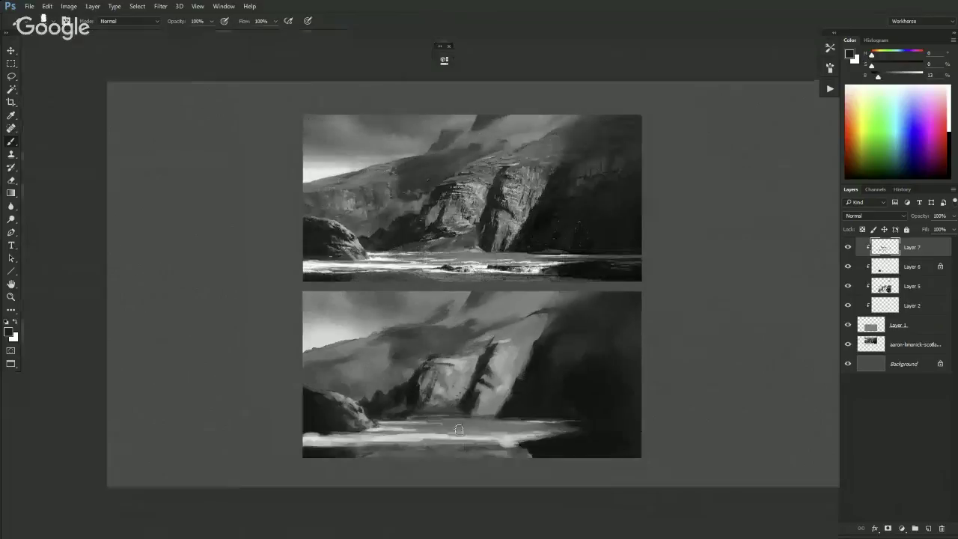
# - Sample mid-dark and very dark cliff greys and shrink the brush to a tiny size
pyautogui.keyDown('alt'); pyautogui.click(462, 400); pyautogui.keyUp('alt')
pyautogui.keyDown('alt'); pyautogui.click(444, 358); pyautogui.keyUp('alt')
pyautogui.keyDown('alt'); pyautogui.click(458, 404); pyautogui.keyUp('alt')
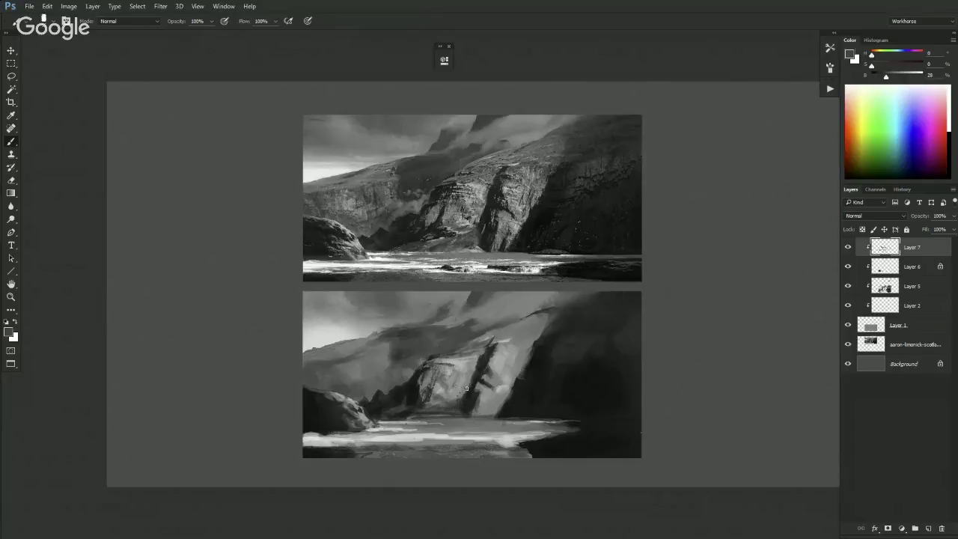
pyautogui.keyDown('alt'); pyautogui.click(471, 385); pyautogui.keyUp('alt')
pyautogui.keyDown('alt'); pyautogui.click(469, 381); pyautogui.keyUp('alt')
pyautogui.keyDown('alt'); pyautogui.click(458, 414); pyautogui.keyUp('alt')
pyautogui.keyDown('alt'); pyautogui.click(457, 401); pyautogui.keyUp('alt')
pyautogui.keyDown('alt'); pyautogui.click(447, 407); pyautogui.keyUp('alt')
pyautogui.keyDown('alt'); pyautogui.click(444, 407); pyautogui.keyUp('alt')
pyautogui.press('[')
pyautogui.press('[')
pyautogui.press('[')
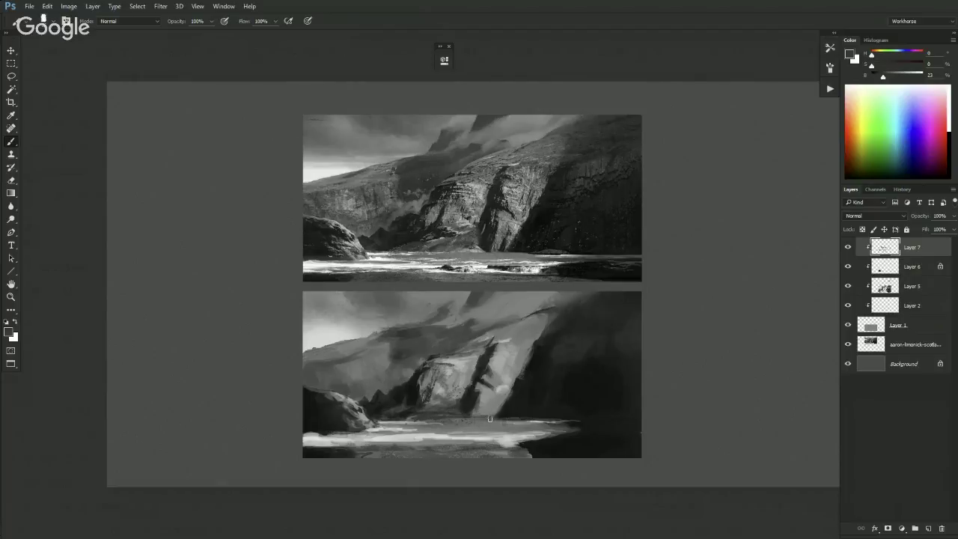
# - Paint thin dark lines along the cliff crack, sample hillside greys, and switch to the Mixer Brush
pyautogui.moveTo(477, 397); pyautogui.dragTo(475, 403)
pyautogui.moveTo(497, 339)
pyautogui.mouseDown()
pyautogui.moveTo(490, 363)
pyautogui.moveTo(500, 345)
pyautogui.mouseUp()
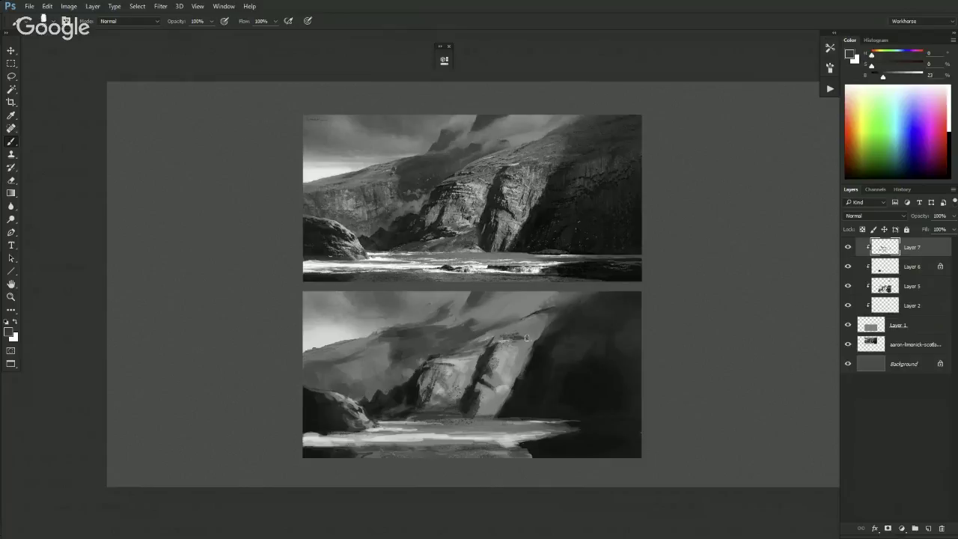
pyautogui.keyDown('alt'); pyautogui.click(528, 337); pyautogui.keyUp('alt')
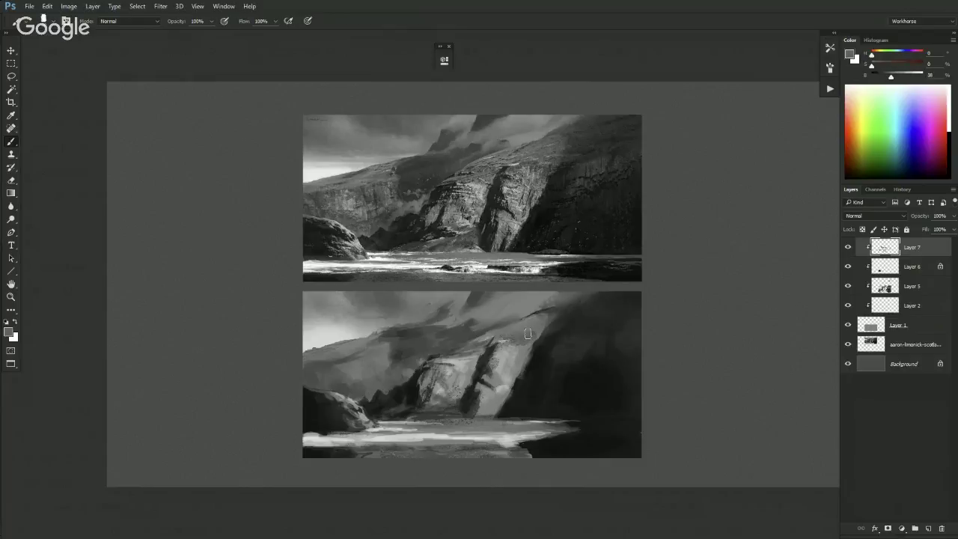
pyautogui.keyDown('alt'); pyautogui.click(556, 324); pyautogui.keyUp('alt')
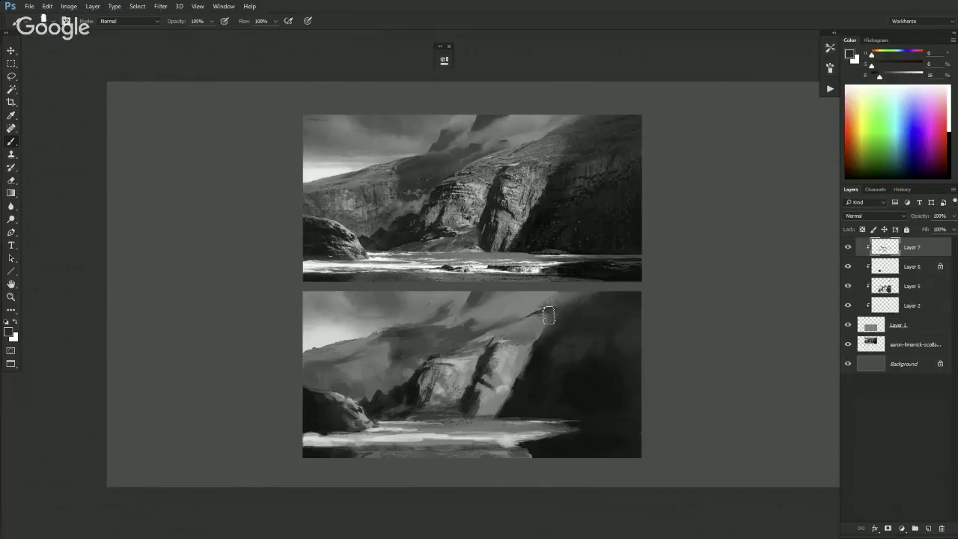
pyautogui.hotkey('shift', 'b')
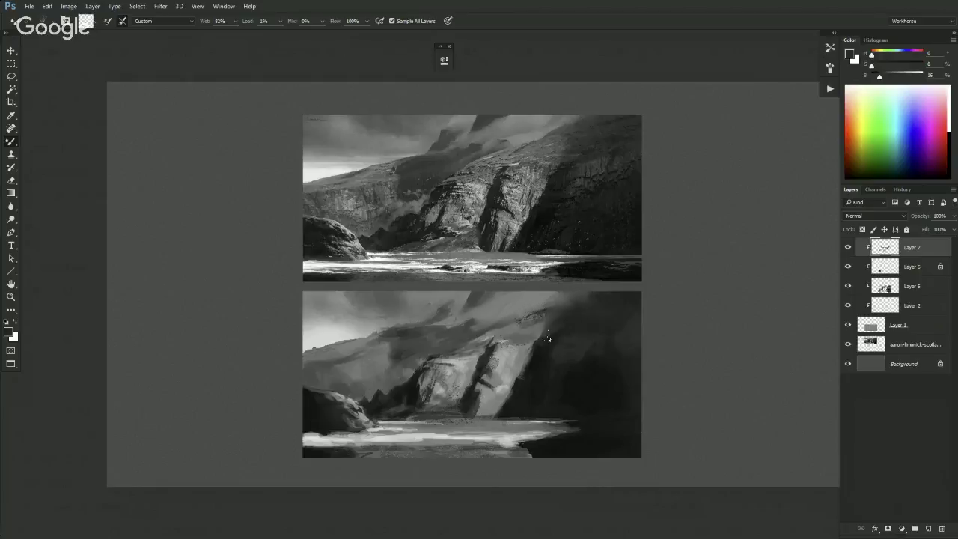
# - Return to the regular Brush and sample mid, darker and lighter greys from the upper slope
pyautogui.hotkey('shift', 'b')
pyautogui.keyDown('alt'); pyautogui.click(552, 312); pyautogui.keyUp('alt')
pyautogui.keyDown('alt'); pyautogui.click(527, 305); pyautogui.keyUp('alt')
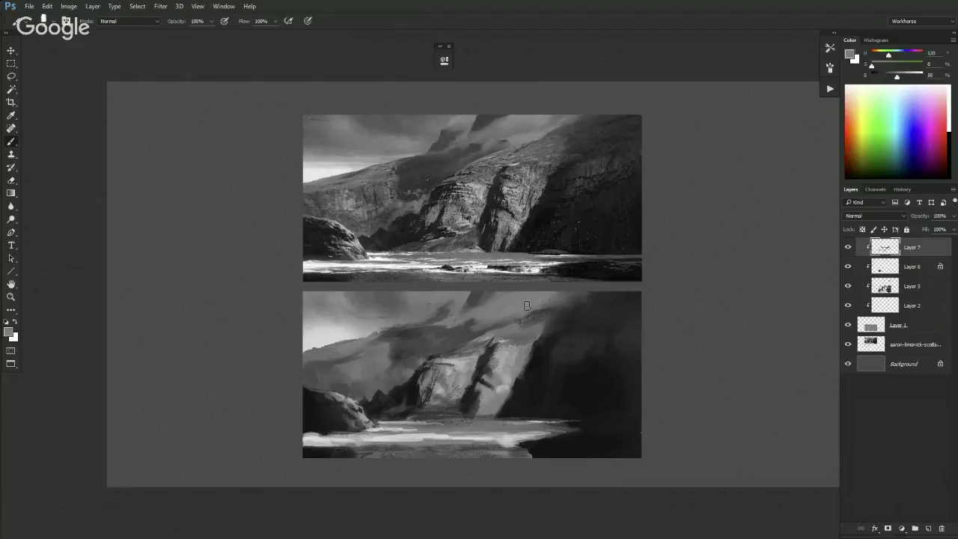
pyautogui.keyDown('alt'); pyautogui.click(518, 322); pyautogui.keyUp('alt')
pyautogui.keyDown('alt'); pyautogui.click(530, 321); pyautogui.keyUp('alt')
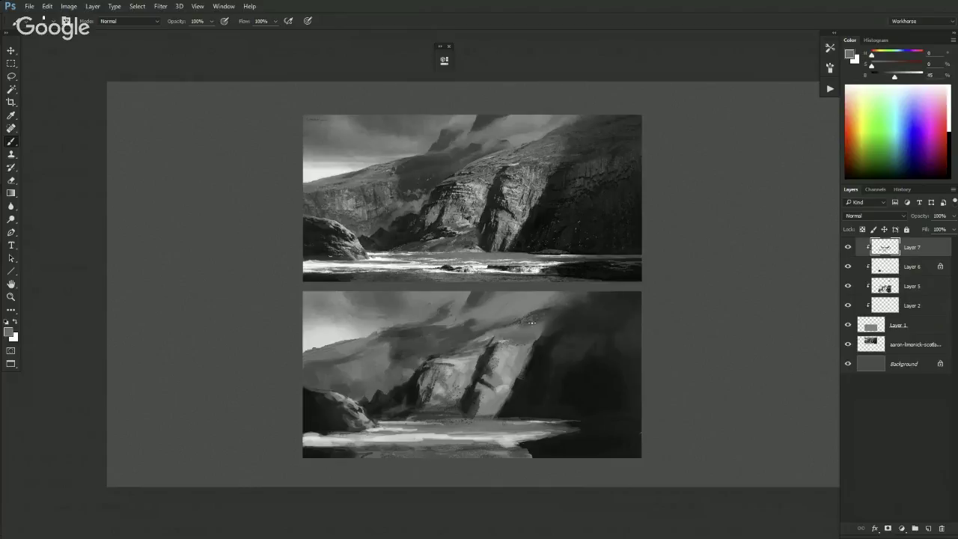
pyautogui.keyDown('alt'); pyautogui.click(523, 323); pyautogui.keyUp('alt')
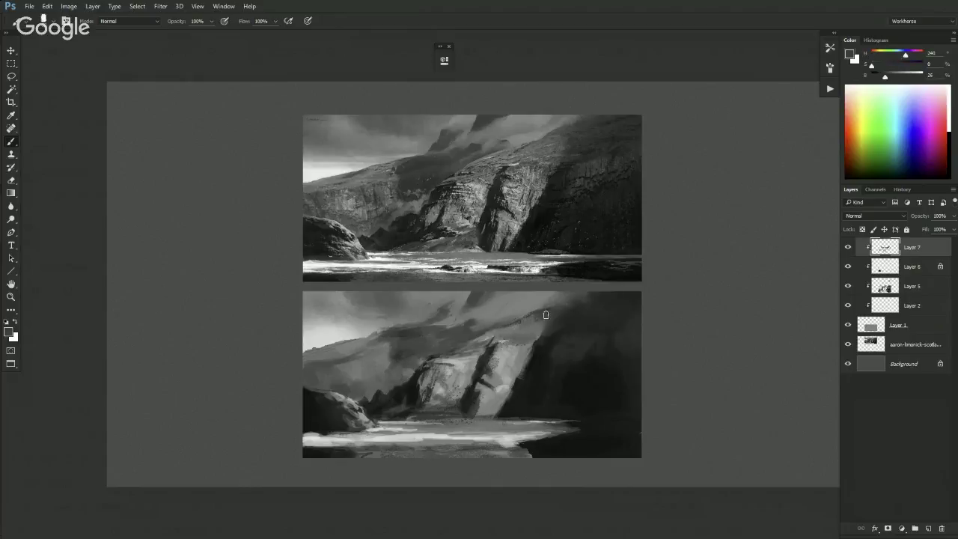
pyautogui.keyDown('alt'); pyautogui.click(520, 307); pyautogui.keyUp('alt')
# - Lower the paint colour's brightness slightly and switch to the Mixer Brush to blend the mist
pyautogui.keyDown('alt'); pyautogui.click(496, 314); pyautogui.keyUp('alt')
pyautogui.keyDown('alt'); pyautogui.click(520, 306); pyautogui.keyUp('alt')
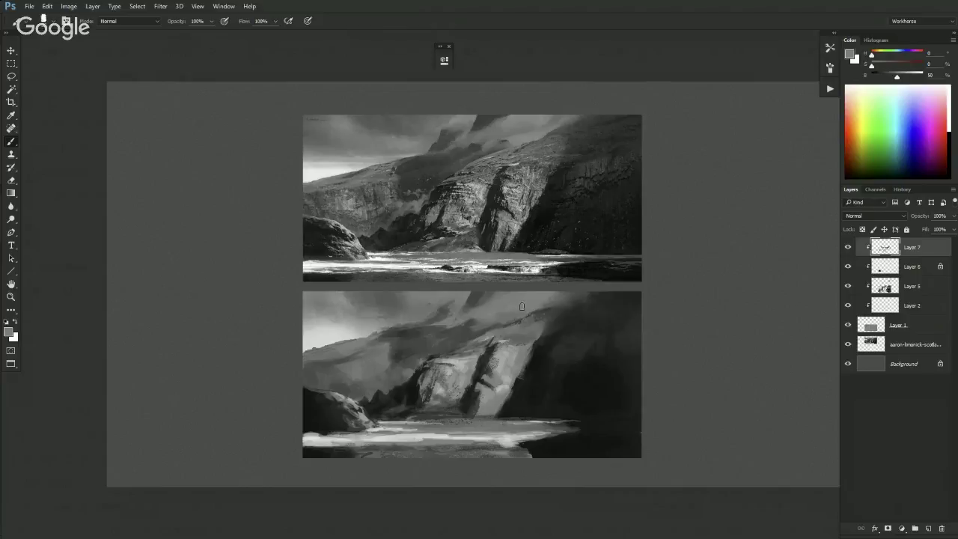
pyautogui.hotkey('shift', 'b')
pyautogui.hotkey('shift', 'b')
pyautogui.keyDown('alt'); pyautogui.click(505, 314); pyautogui.keyUp('alt')
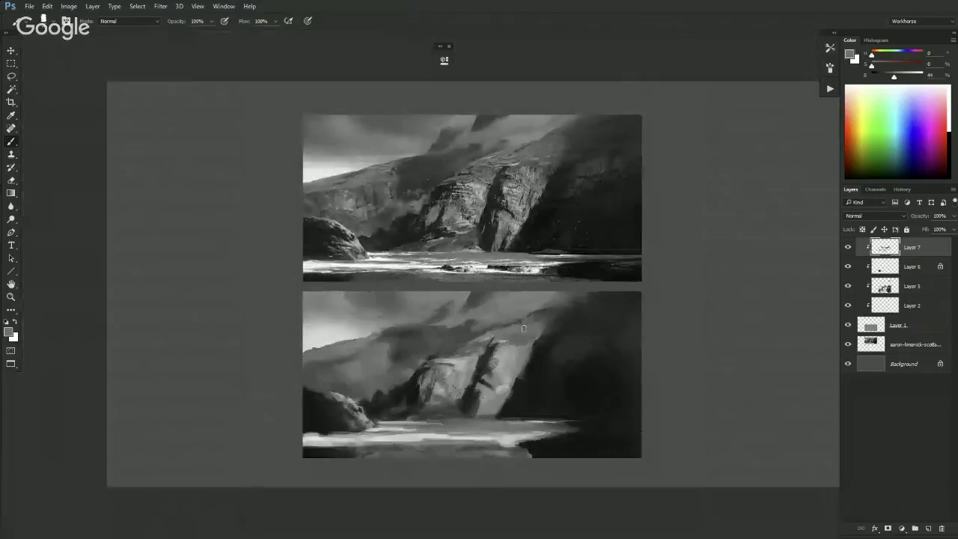
# - Select the BASIC - Sketch 2 brush preset
pyautogui.hotkey('ctrl', '+')
pyautogui.hotkey('ctrl', '+')
pyautogui.hotkey('ctrl', '-')
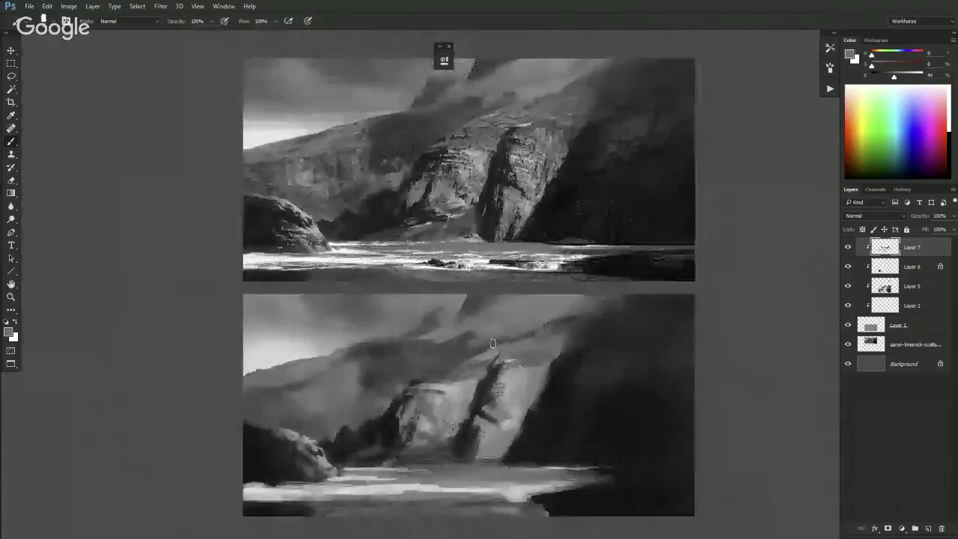
pyautogui.scroll(1, 487, 292)
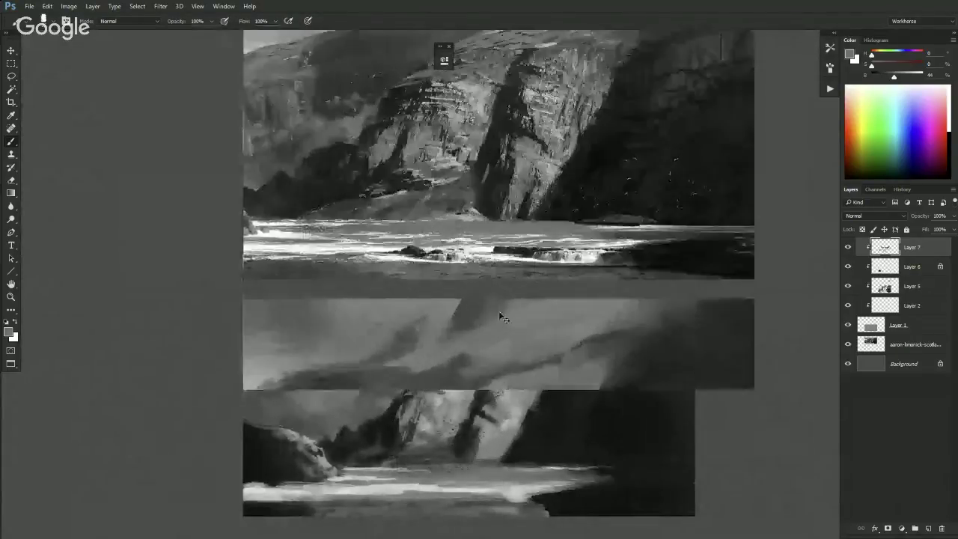
pyautogui.scroll(3, 494, 289)
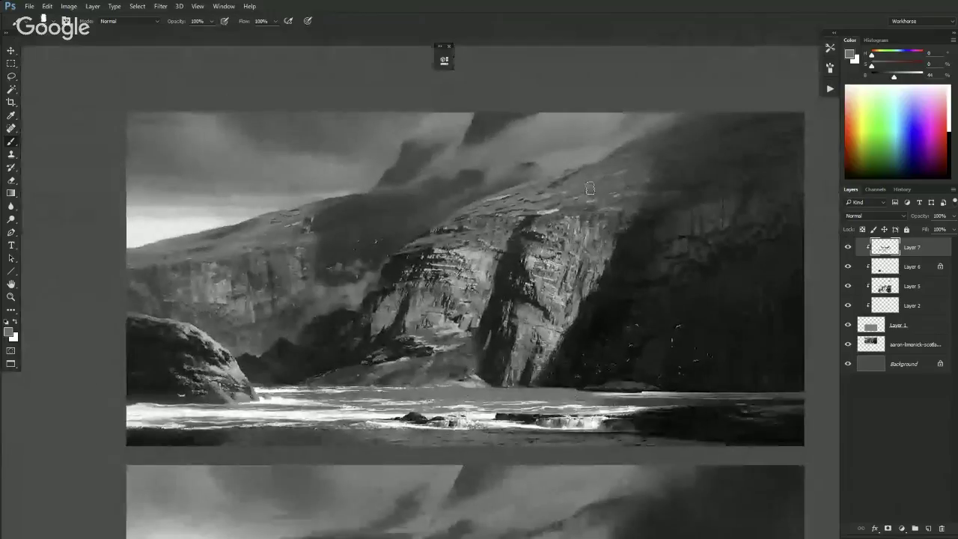
pyautogui.rightClick(549, 225)
pyautogui.click(649, 226)
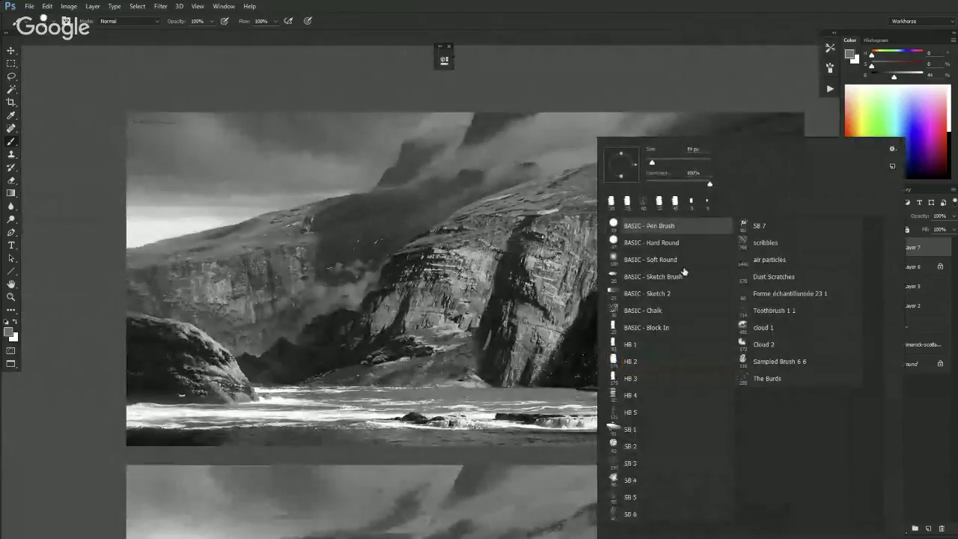
pyautogui.click(672, 293)
pyautogui.press('Return')
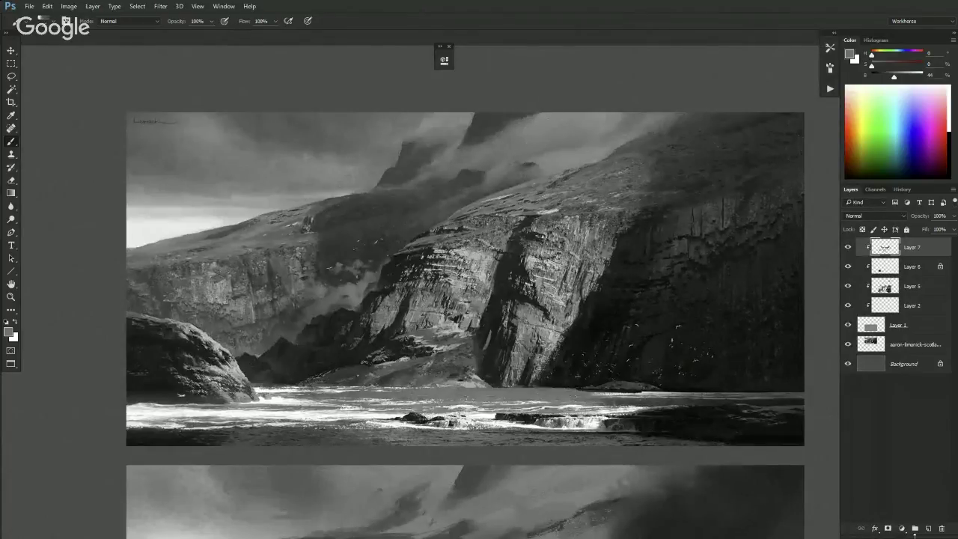
# - Add a new Layer 8 clipped to the layer below and set a pale pink painting colour
pyautogui.click(928, 528)
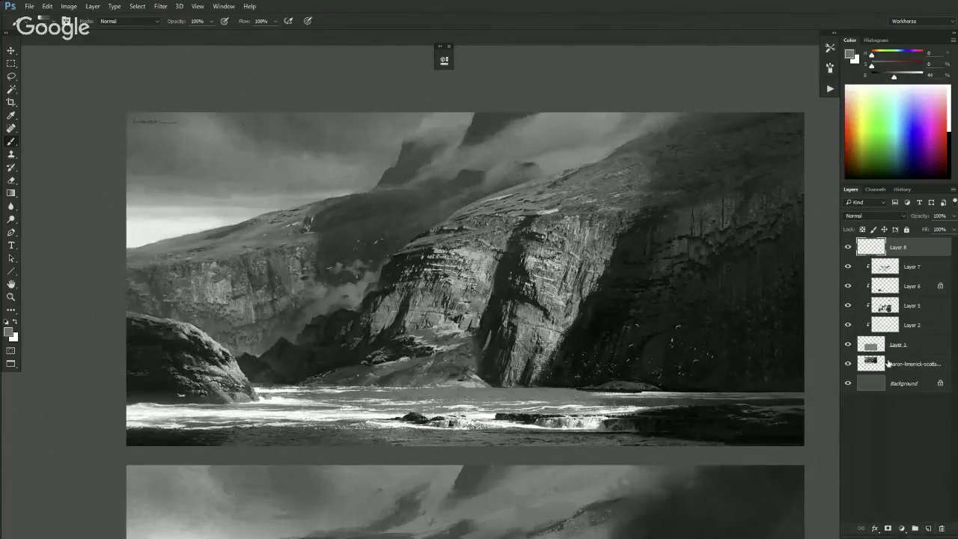
pyautogui.keyDown('alt'); pyautogui.click(876, 257); pyautogui.keyUp('alt')
pyautogui.rightClick(580, 138)
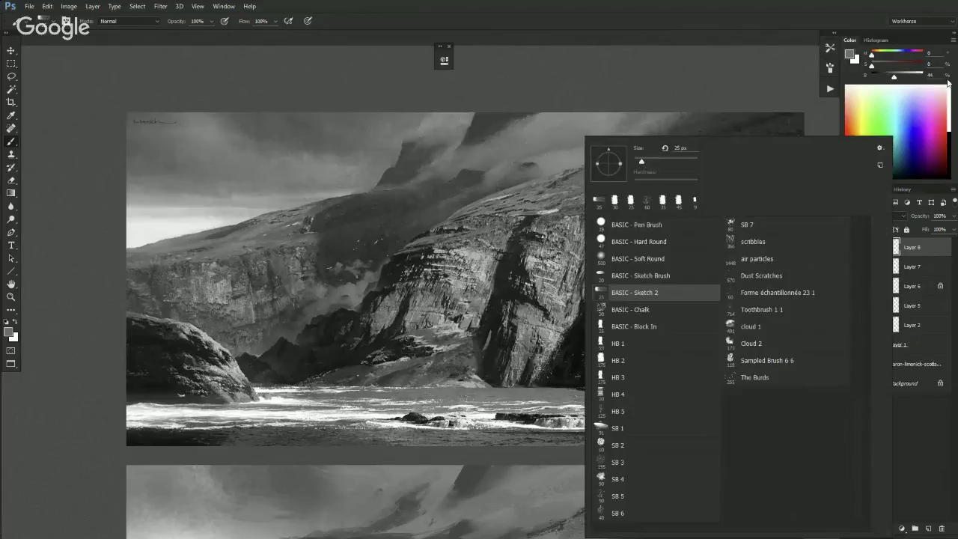
pyautogui.click(885, 63)
pyautogui.click(885, 65)
pyautogui.moveTo(894, 76); pyautogui.dragTo(918, 81)
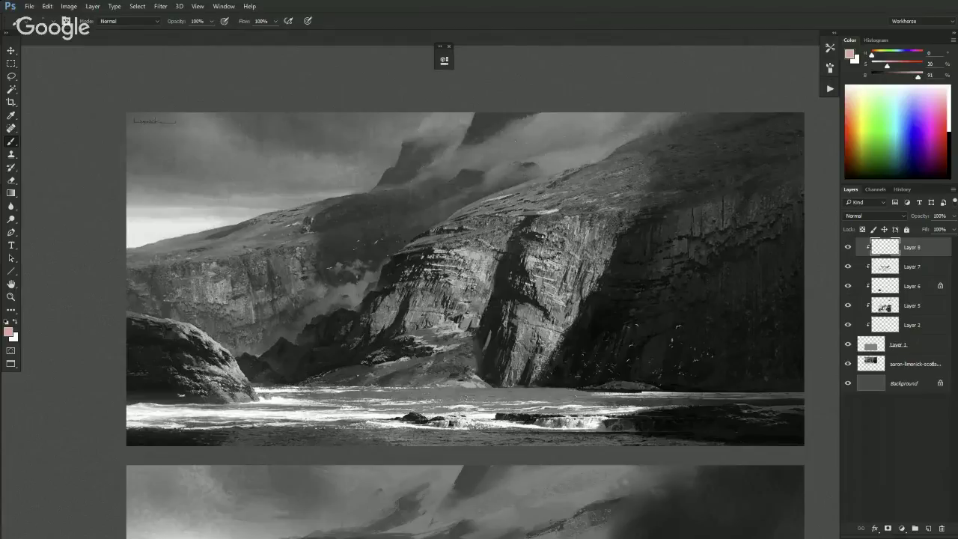
# - On a new top Layer 9, sketch pale pink curved strokes over the reference's misty ridge, undoing one stroke
pyautogui.click(928, 528)
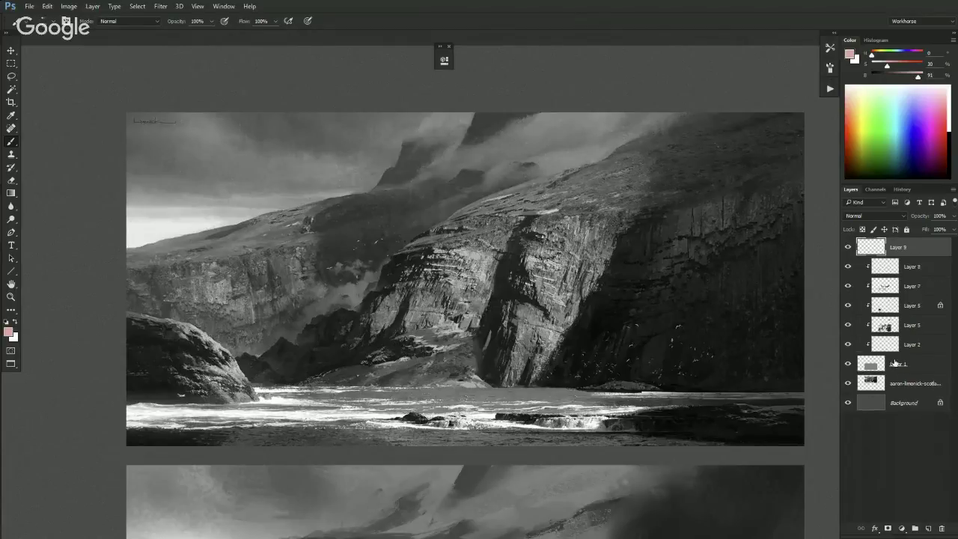
pyautogui.moveTo(490, 139); pyautogui.dragTo(541, 113)
pyautogui.moveTo(503, 163); pyautogui.dragTo(618, 122)
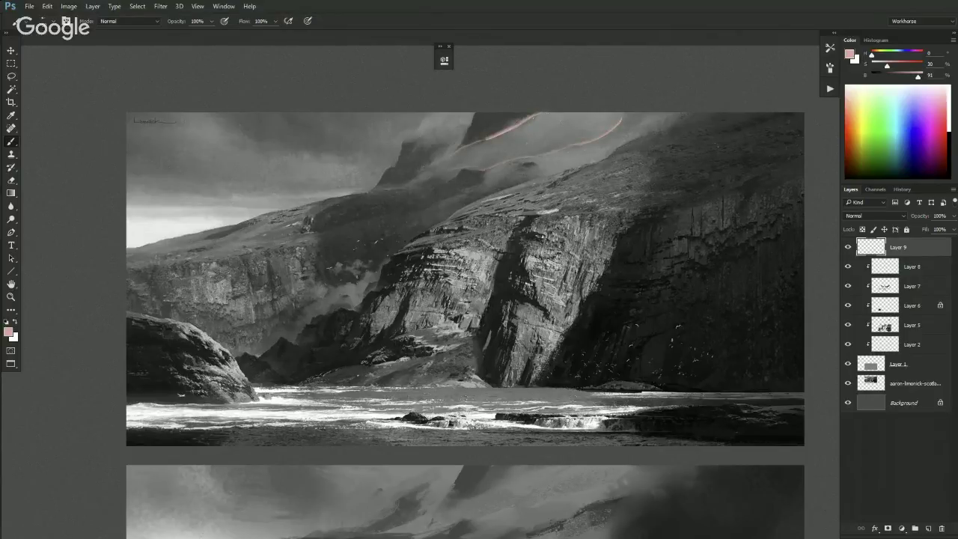
pyautogui.moveTo(530, 155)
pyautogui.mouseDown()
pyautogui.moveTo(518, 122)
pyautogui.moveTo(489, 147)
pyautogui.moveTo(494, 153)
pyautogui.moveTo(483, 139)
pyautogui.moveTo(496, 152)
pyautogui.moveTo(470, 168)
pyautogui.mouseUp()
pyautogui.moveTo(594, 140); pyautogui.dragTo(586, 115)
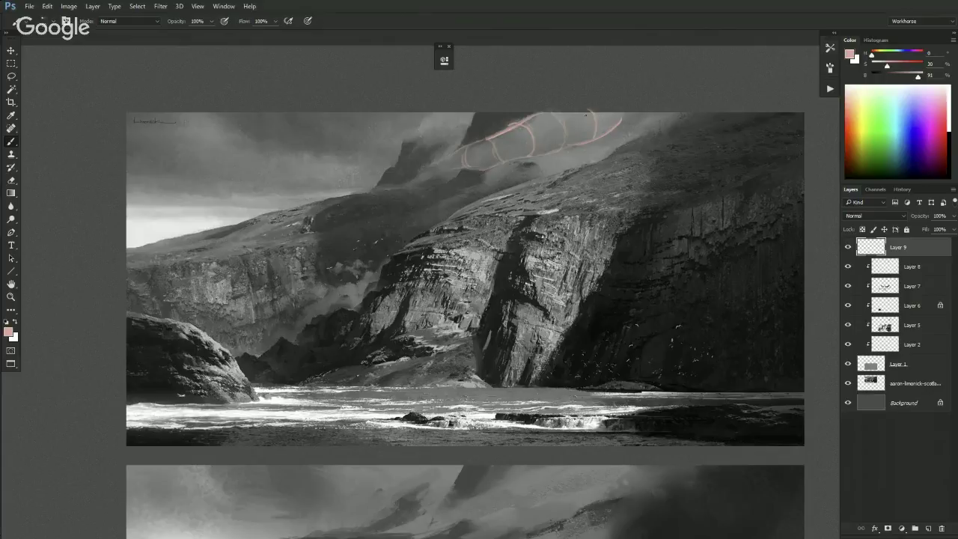
pyautogui.moveTo(491, 161)
pyautogui.mouseDown()
pyautogui.moveTo(579, 137)
pyautogui.moveTo(552, 147)
pyautogui.moveTo(542, 130)
pyautogui.moveTo(468, 164)
pyautogui.moveTo(540, 140)
pyautogui.mouseUp()
pyautogui.moveTo(472, 154); pyautogui.dragTo(515, 140)
pyautogui.moveTo(493, 149); pyautogui.dragTo(560, 136)
pyautogui.hotkey('ctrl', 'z')
pyautogui.hotkey('ctrl', '-')
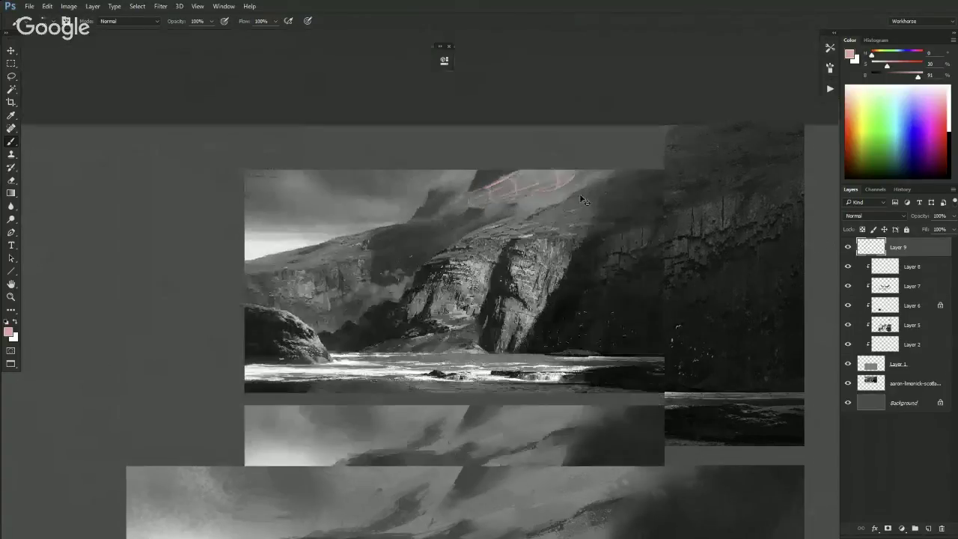
pyautogui.moveTo(490, 210); pyautogui.dragTo(554, 192)
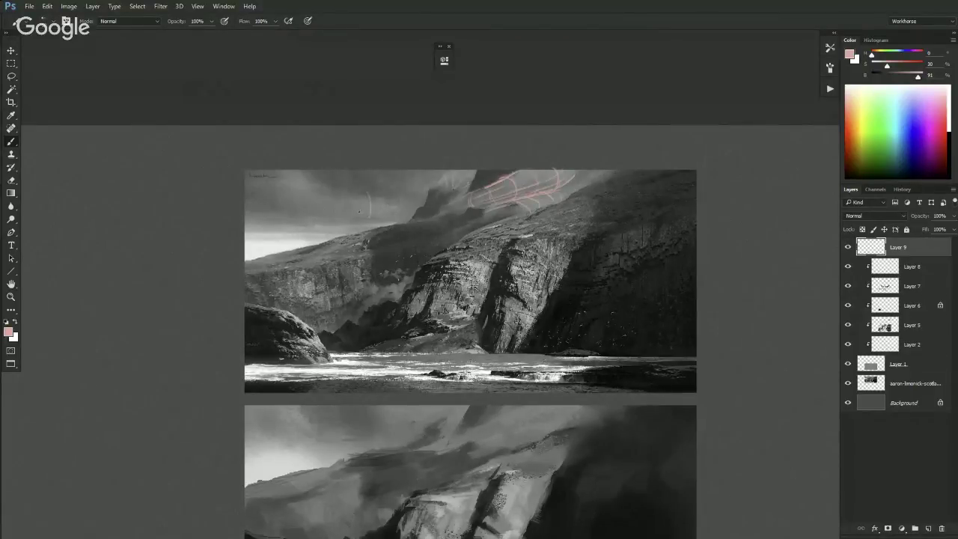
# - Erase the pink sketch lines from the reference photo
pyautogui.hotkey('ctrl', '-')
pyautogui.press('e')
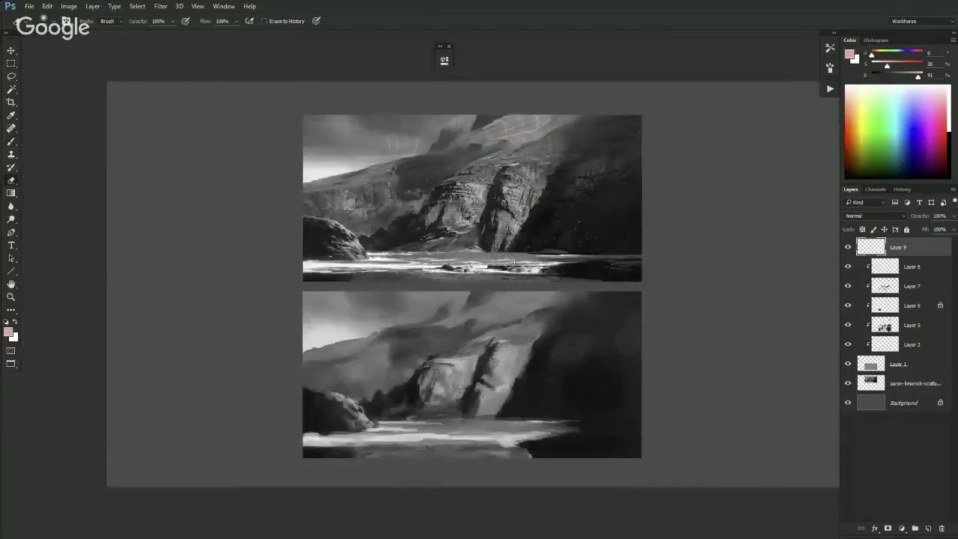
pyautogui.moveTo(462, 133); pyautogui.dragTo(554, 120)
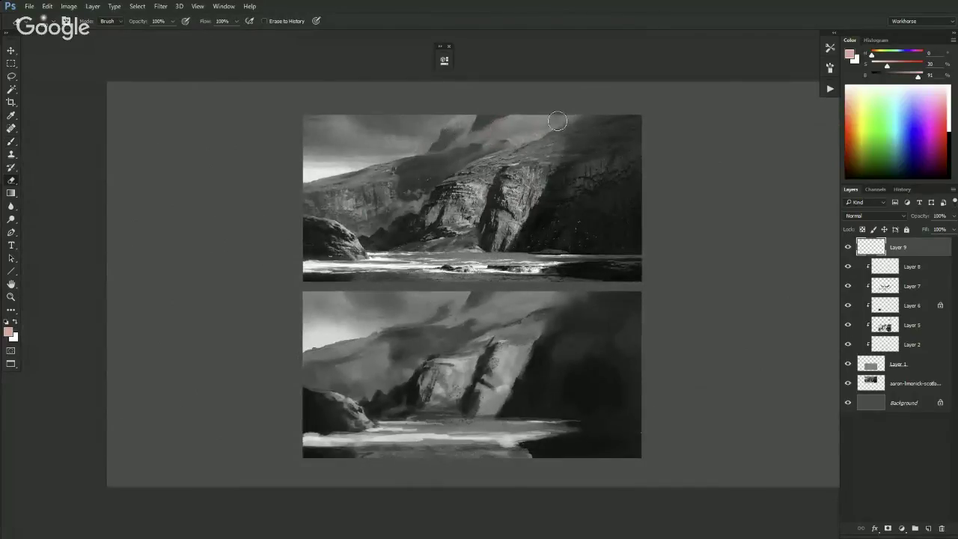
pyautogui.press('b')
# - Sample greys from the painting and add dark textured marks to the lower study's cliff
pyautogui.hotkey('ctrl', '+')
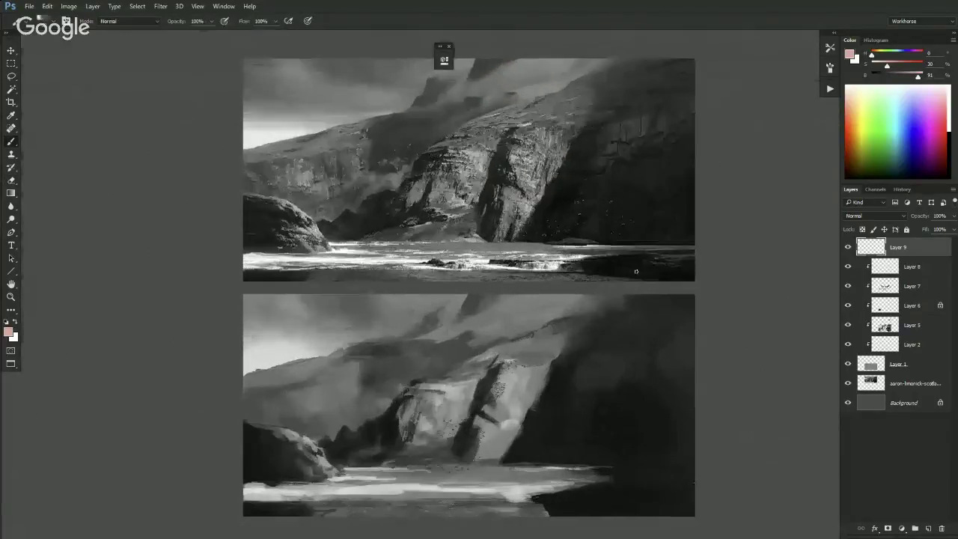
pyautogui.keyDown('alt'); pyautogui.click(518, 304); pyautogui.keyUp('alt')
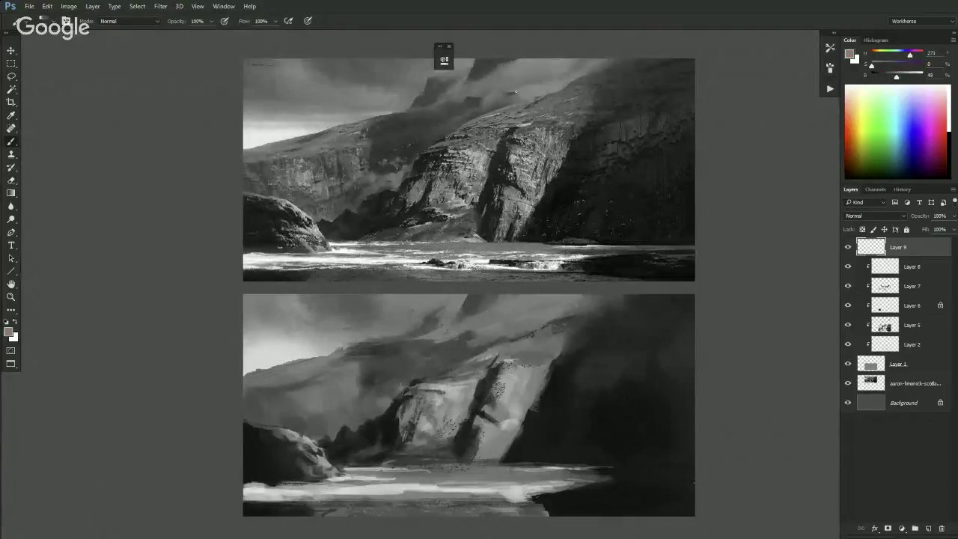
pyautogui.keyDown('alt'); pyautogui.click(531, 316); pyautogui.keyUp('alt')
pyautogui.keyDown('alt'); pyautogui.click(501, 312); pyautogui.keyUp('alt')
pyautogui.keyDown('alt'); pyautogui.click(512, 300); pyautogui.keyUp('alt')
pyautogui.hotkey('shift', 'b')
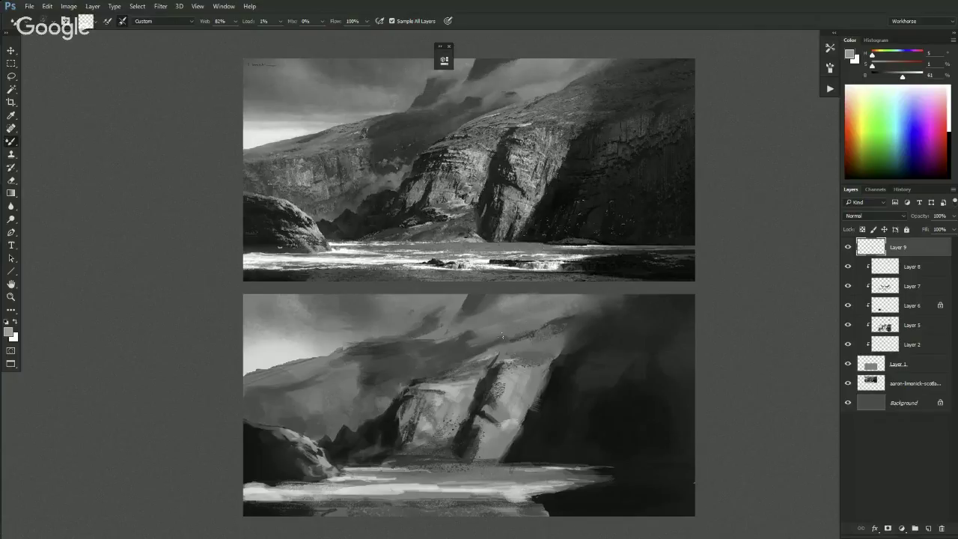
pyautogui.hotkey('shift', 'b')
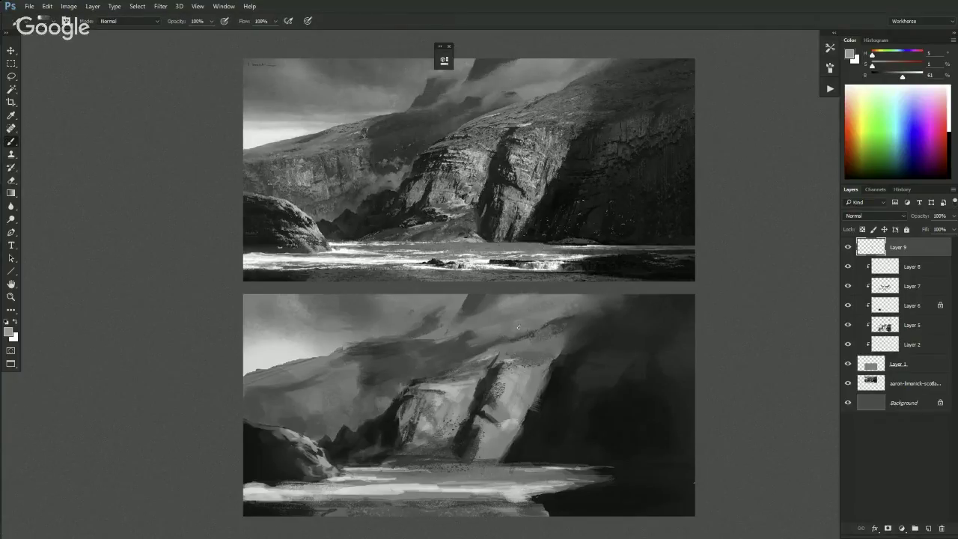
pyautogui.hotkey('shift', 'b')
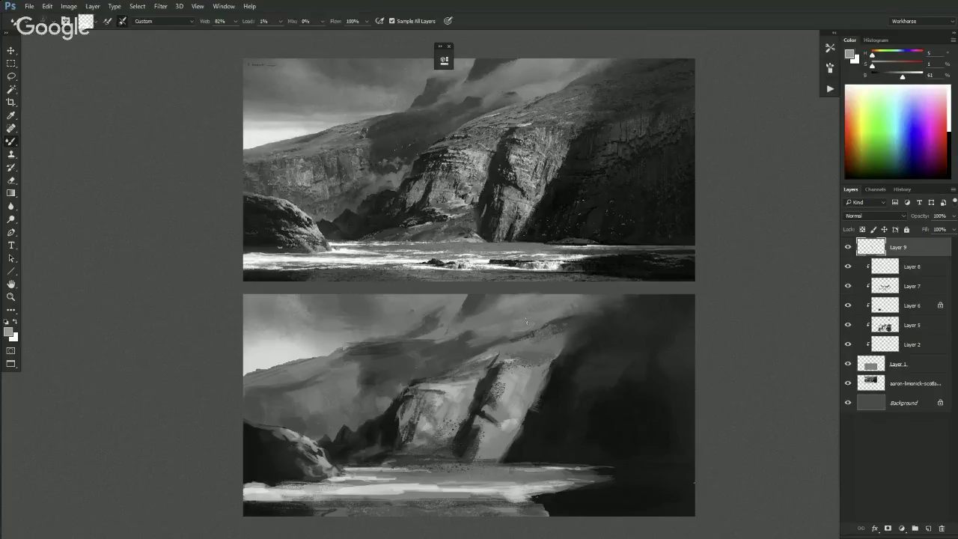
pyautogui.hotkey('ctrl', '-')
pyautogui.hotkey('shift', 'b')
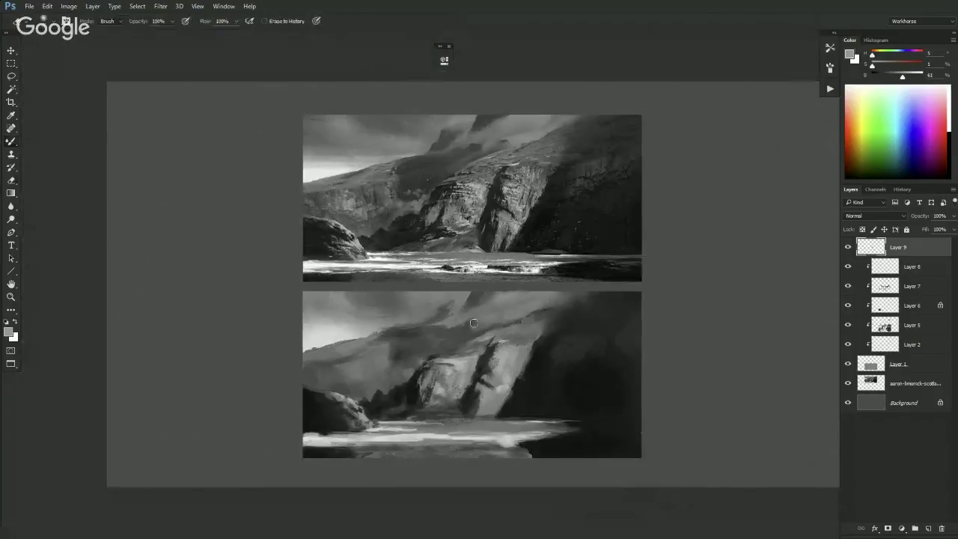
pyautogui.moveTo(438, 363); pyautogui.dragTo(477, 395)
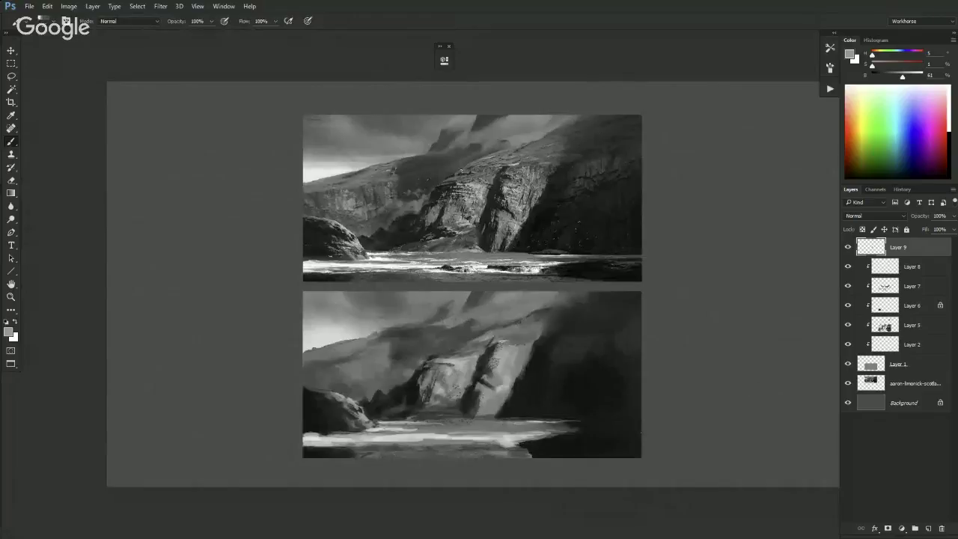
pyautogui.keyDown('alt'); pyautogui.click(464, 313); pyautogui.keyUp('alt')
# - Lasso two patches of the lower sky and paint them darker
pyautogui.press('l')
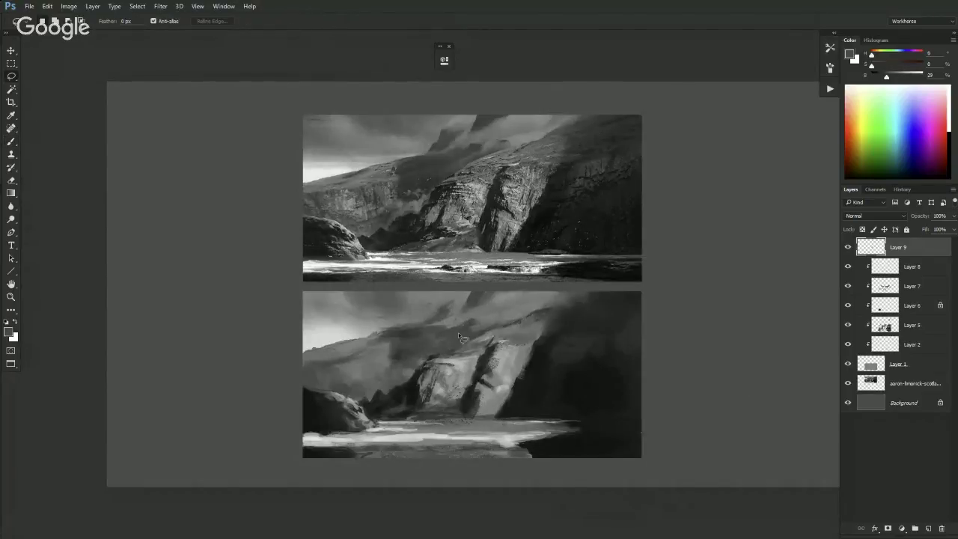
pyautogui.moveTo(460, 328)
pyautogui.mouseDown()
pyautogui.moveTo(476, 322)
pyautogui.moveTo(460, 327)
pyautogui.moveTo(467, 334)
pyautogui.mouseUp()
pyautogui.press('b')
pyautogui.hotkey('ctrl', 'd')
pyautogui.press('l')
pyautogui.moveTo(430, 316)
pyautogui.mouseDown()
pyautogui.moveTo(424, 322)
pyautogui.moveTo(444, 302)
pyautogui.moveTo(459, 311)
pyautogui.moveTo(449, 325)
pyautogui.moveTo(422, 321)
pyautogui.mouseUp()
pyautogui.press('b')
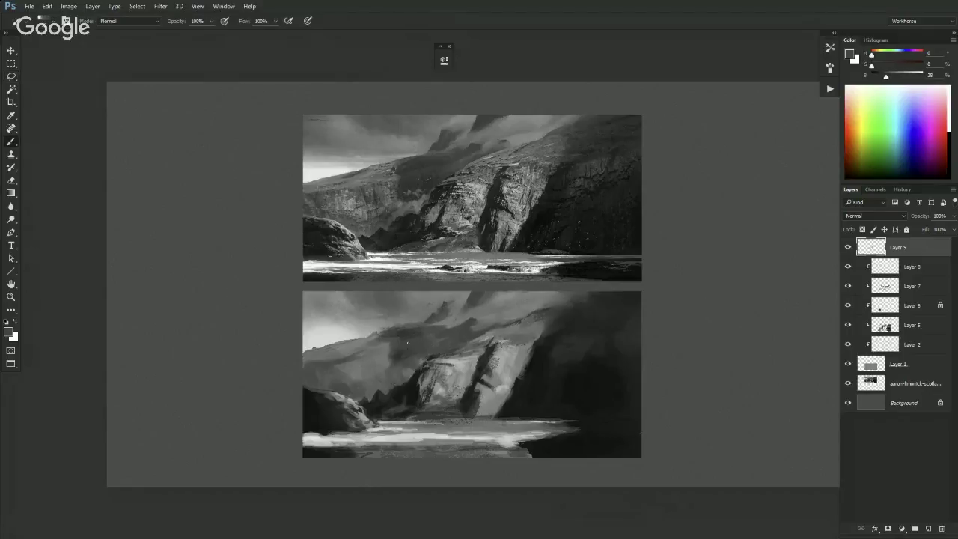
# - Rework the sky with sampled greys down to near-black, then duplicate Layer 8 as Layer 8 copy
pyautogui.keyDown('alt'); pyautogui.click(350, 333); pyautogui.keyUp('alt')
pyautogui.keyDown('alt'); pyautogui.click(386, 326); pyautogui.keyUp('alt')
pyautogui.keyDown('alt'); pyautogui.click(364, 331); pyautogui.keyUp('alt')
pyautogui.keyDown('alt'); pyautogui.click(392, 302); pyautogui.keyUp('alt')
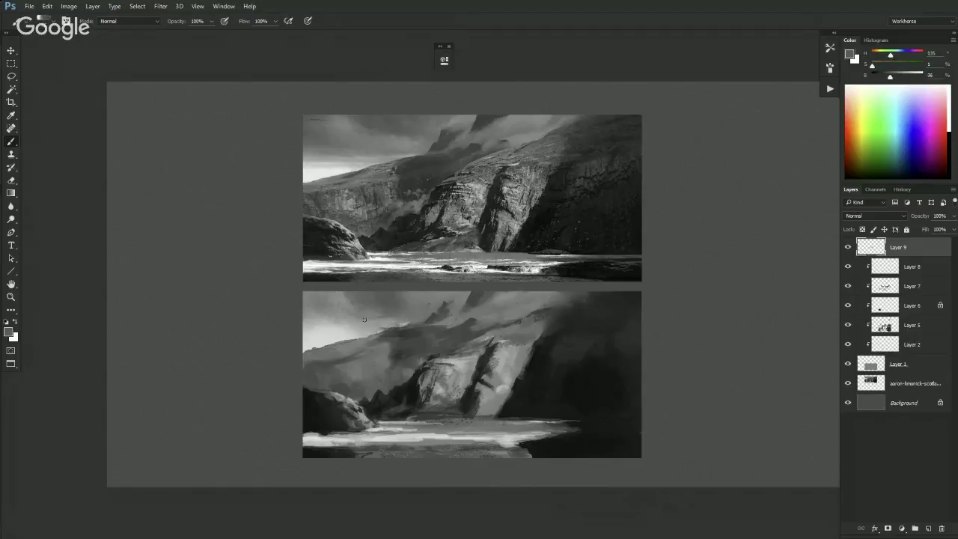
pyautogui.keyDown('alt'); pyautogui.click(393, 321); pyautogui.keyUp('alt')
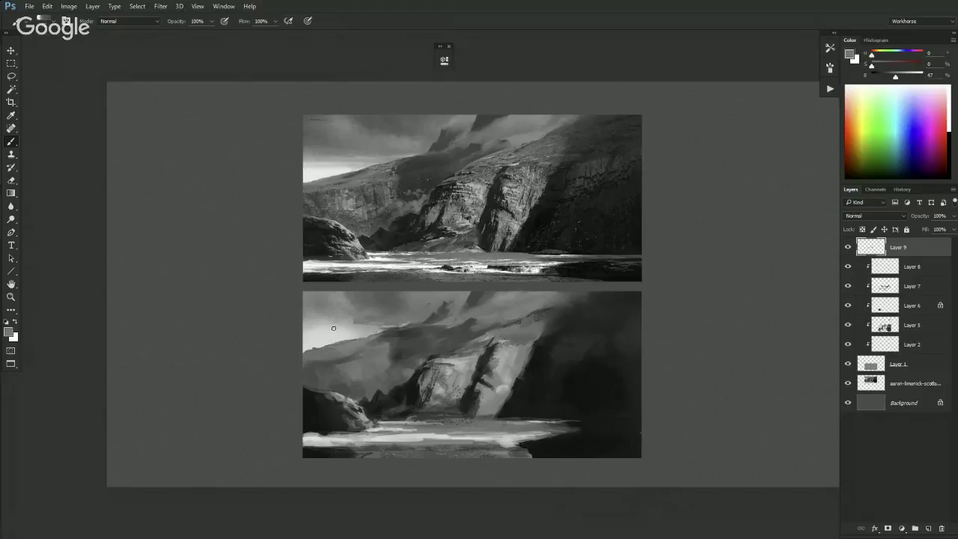
pyautogui.hotkey('shift', 'b')
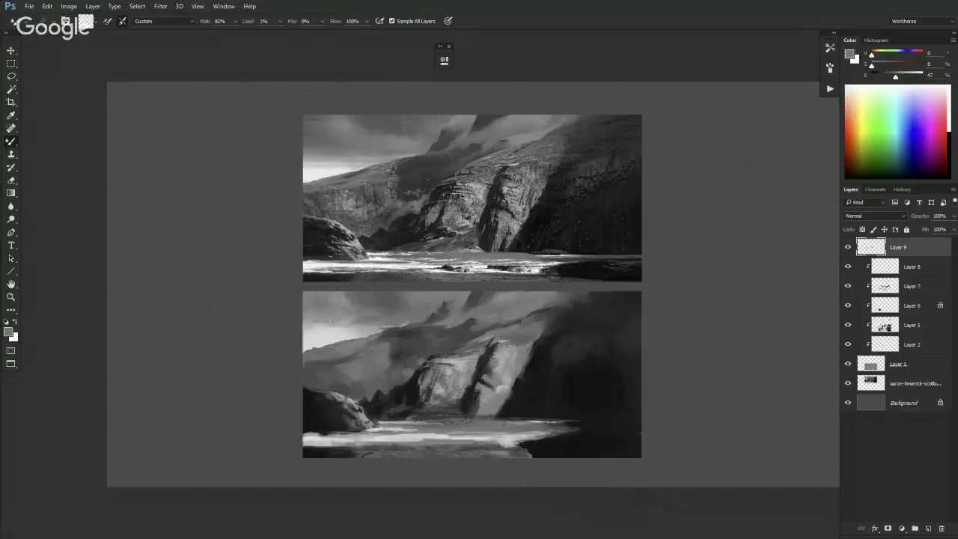
pyautogui.hotkey('shift', 'b')
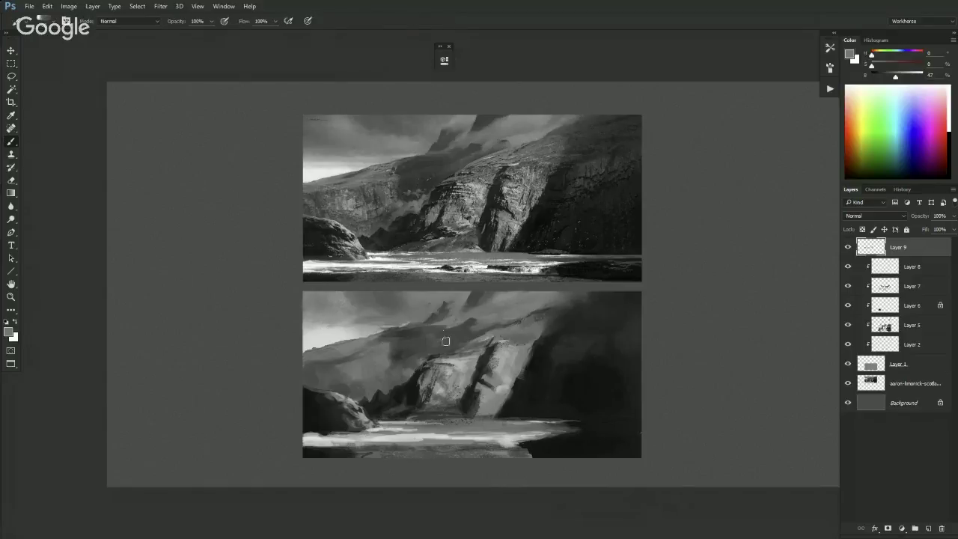
pyautogui.keyDown('alt'); pyautogui.click(401, 350); pyautogui.keyUp('alt')
pyautogui.moveTo(401, 349); pyautogui.dragTo(397, 364)
pyautogui.keyDown('alt'); pyautogui.click(402, 418); pyautogui.keyUp('alt')
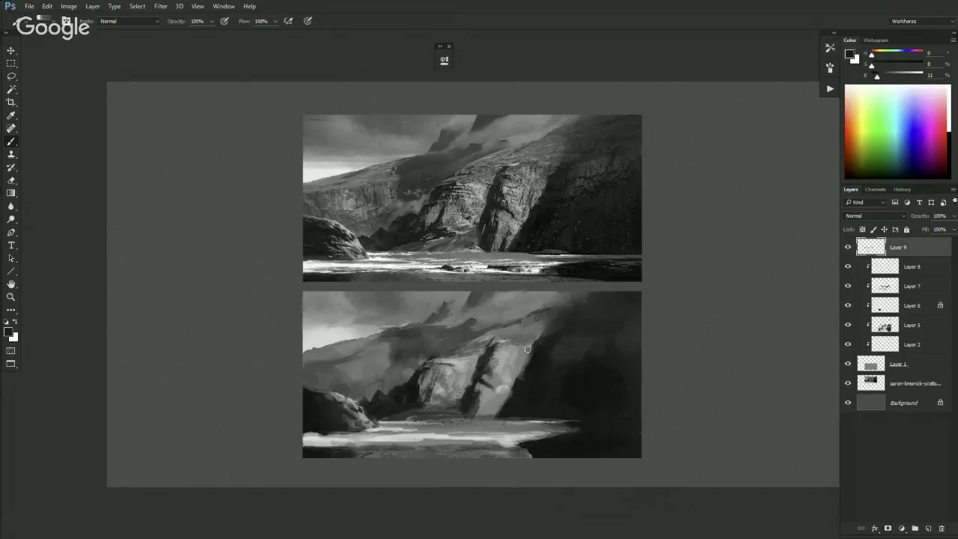
pyautogui.moveTo(898, 266); pyautogui.dragTo(868, 257)
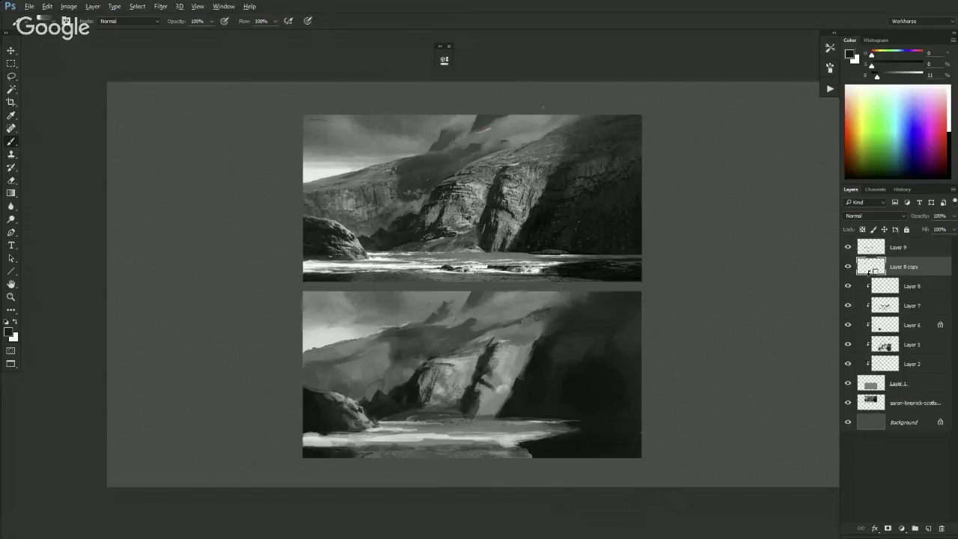
# - Clip Layer 8 copy and Layer 9 to the layers below, and erase a stray dark hillside stroke
pyautogui.keyDown('alt'); pyautogui.click(870, 275); pyautogui.keyUp('alt')
pyautogui.keyDown('alt'); pyautogui.click(872, 256); pyautogui.keyUp('alt')
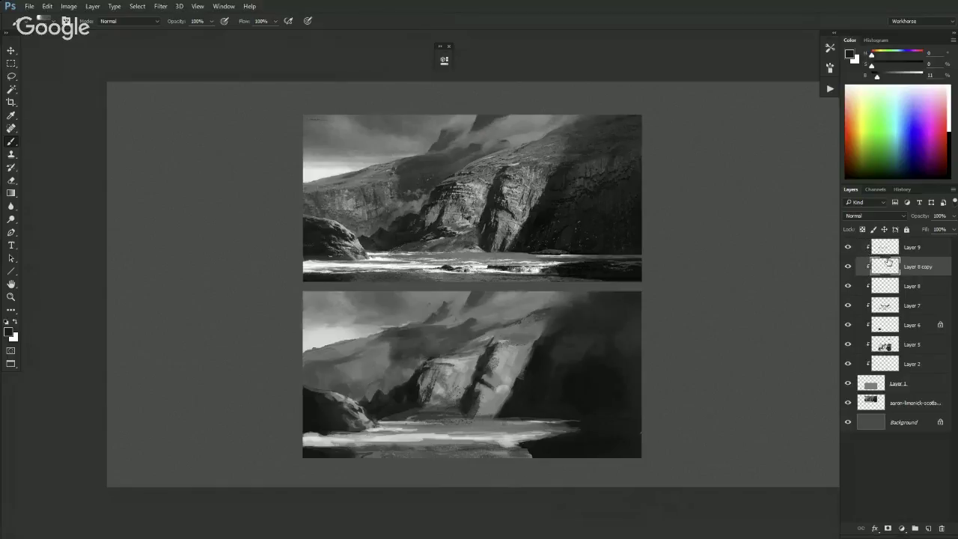
pyautogui.click(891, 251)
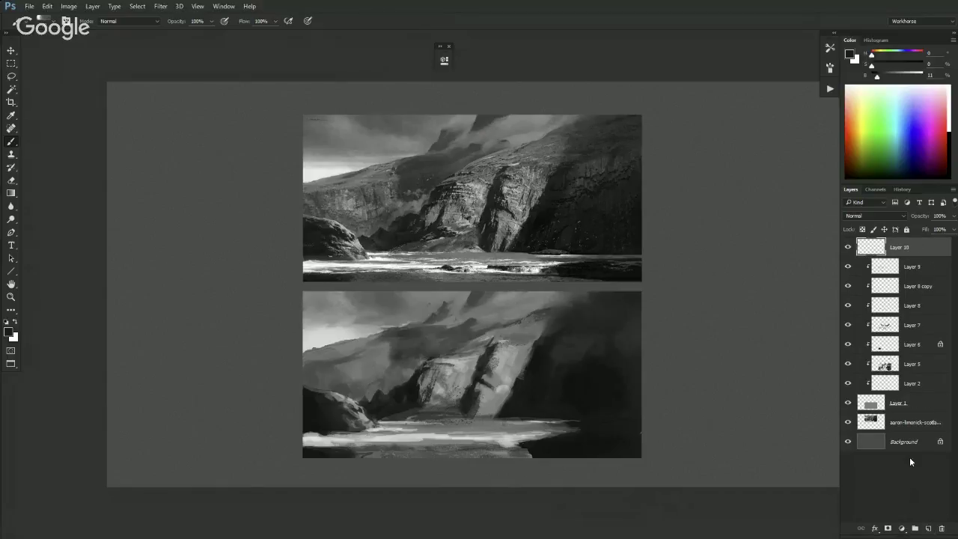
pyautogui.click(916, 266)
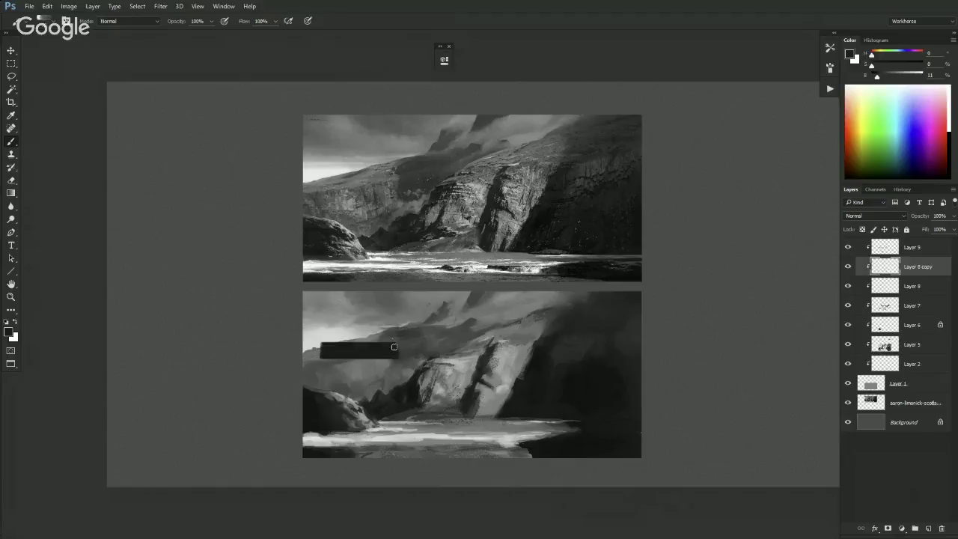
pyautogui.moveTo(358, 363)
pyautogui.mouseDown()
pyautogui.moveTo(370, 365)
pyautogui.moveTo(322, 366)
pyautogui.moveTo(372, 345)
pyautogui.moveTo(365, 327)
pyautogui.moveTo(340, 315)
pyautogui.moveTo(330, 346)
pyautogui.moveTo(355, 356)
pyautogui.mouseUp()
pyautogui.press('e')
pyautogui.moveTo(367, 386)
pyautogui.mouseDown()
pyautogui.moveTo(367, 306)
pyautogui.moveTo(334, 350)
pyautogui.mouseUp()
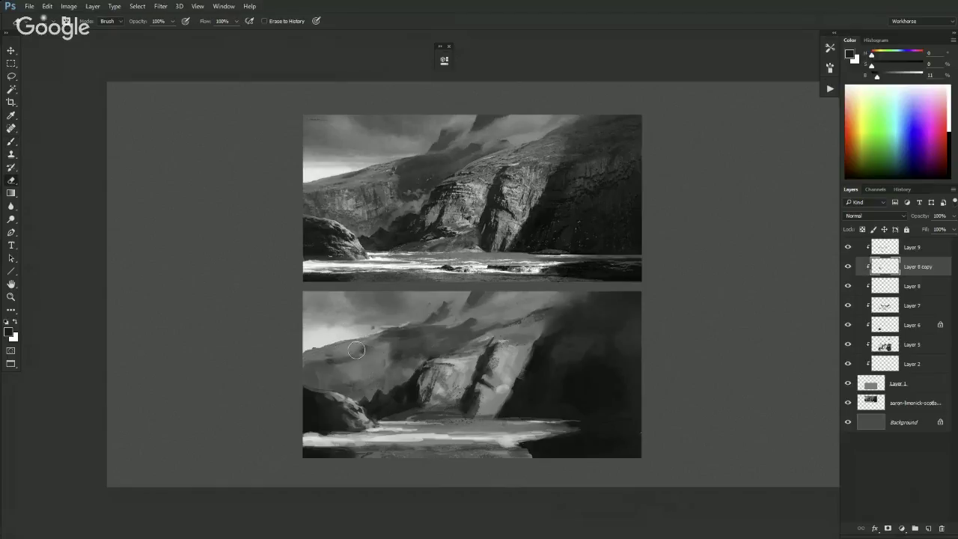
pyautogui.press('b')
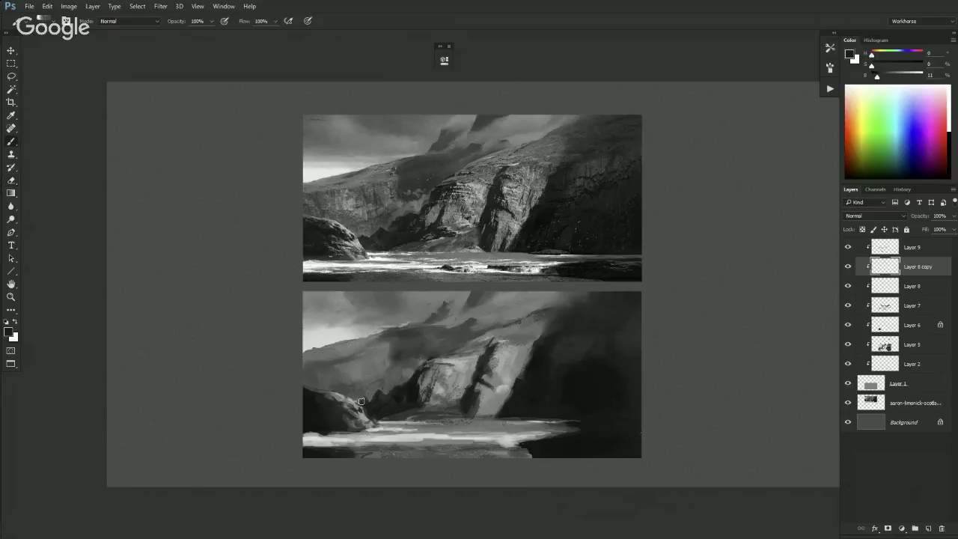
# - Sample rock greys, brighten the colour to about 91, and try a light stroke at the bottom-left shore, then undo it
pyautogui.keyDown('alt'); pyautogui.click(365, 414); pyautogui.keyUp('alt')
pyautogui.keyDown('alt'); pyautogui.click(362, 424); pyautogui.keyUp('alt')
pyautogui.keyDown('alt'); pyautogui.click(367, 414); pyautogui.keyUp('alt')
pyautogui.keyDown('alt'); pyautogui.click(396, 430); pyautogui.keyUp('alt')
pyautogui.moveTo(903, 77); pyautogui.dragTo(920, 78)
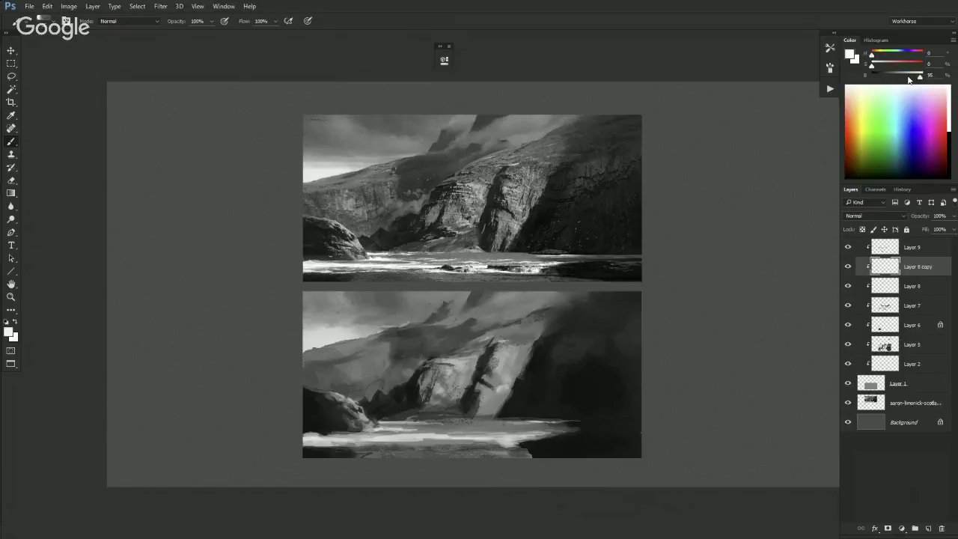
pyautogui.moveTo(311, 442)
pyautogui.mouseDown()
pyautogui.moveTo(417, 433)
pyautogui.moveTo(364, 433)
pyautogui.moveTo(395, 431)
pyautogui.mouseUp()
pyautogui.hotkey('ctrl', 'z')
# - Cycle the screen display modes to bring the Photoshop canvas back
pyautogui.press('f')
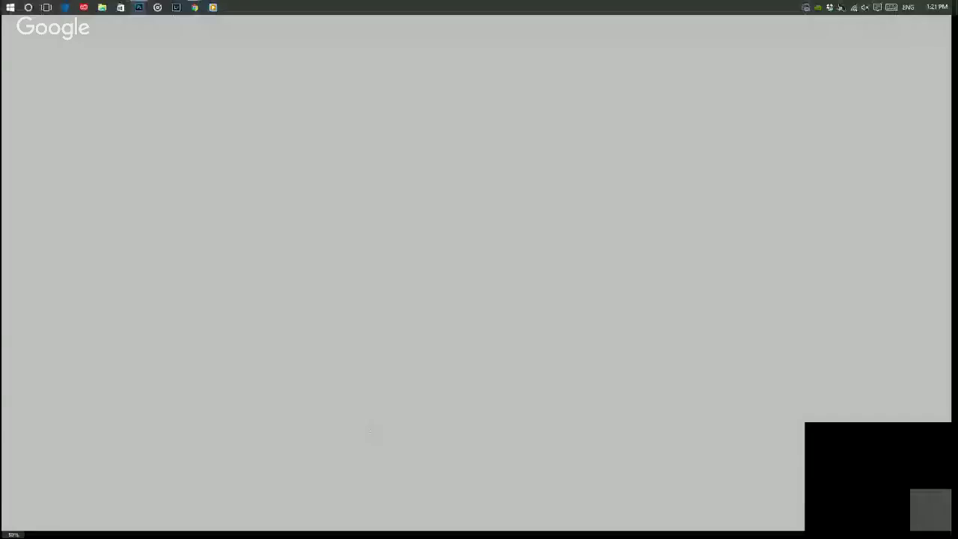
pyautogui.press('f')
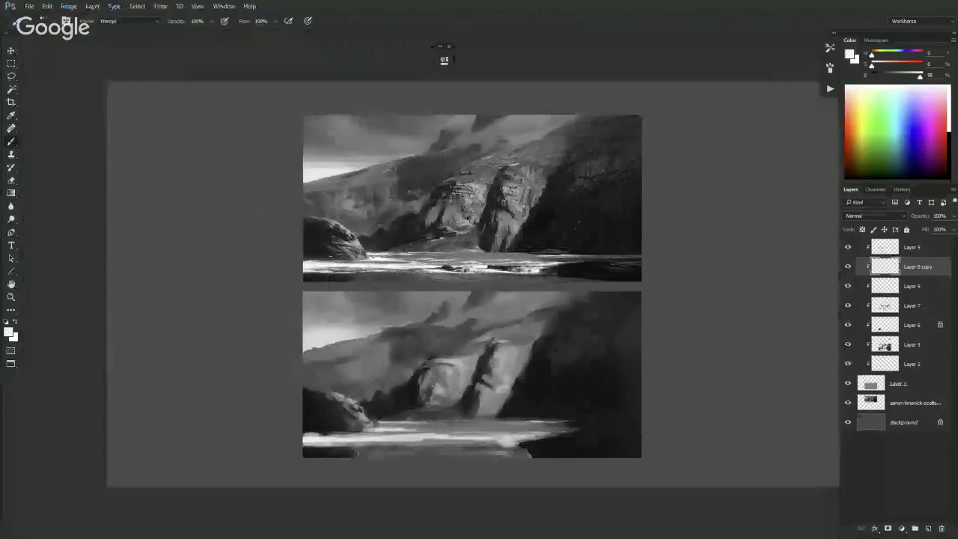
pyautogui.press('f')
pyautogui.press('f')
pyautogui.press('f')
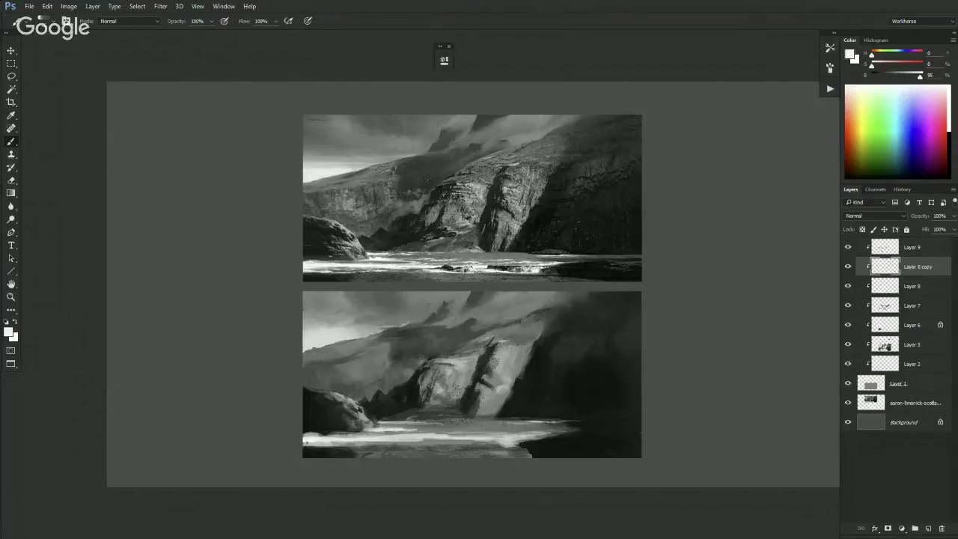
# - Paint bright surf strokes along the bottom-left shoreline and a light grey stroke across the water
pyautogui.moveTo(309, 443); pyautogui.dragTo(416, 444)
pyautogui.moveTo(302, 432); pyautogui.dragTo(435, 432)
pyautogui.keyDown('alt'); pyautogui.click(435, 433); pyautogui.keyUp('alt')
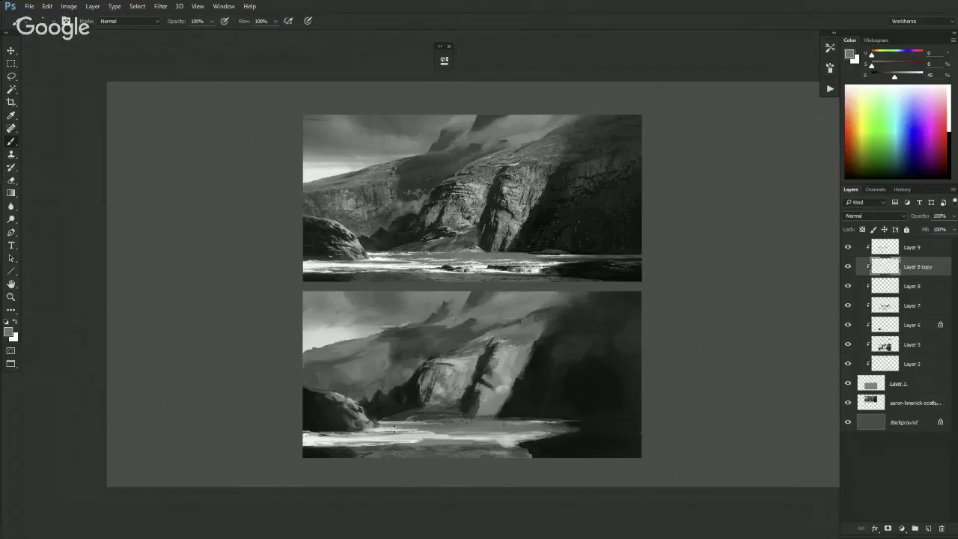
pyautogui.keyDown('alt'); pyautogui.click(428, 436); pyautogui.keyUp('alt')
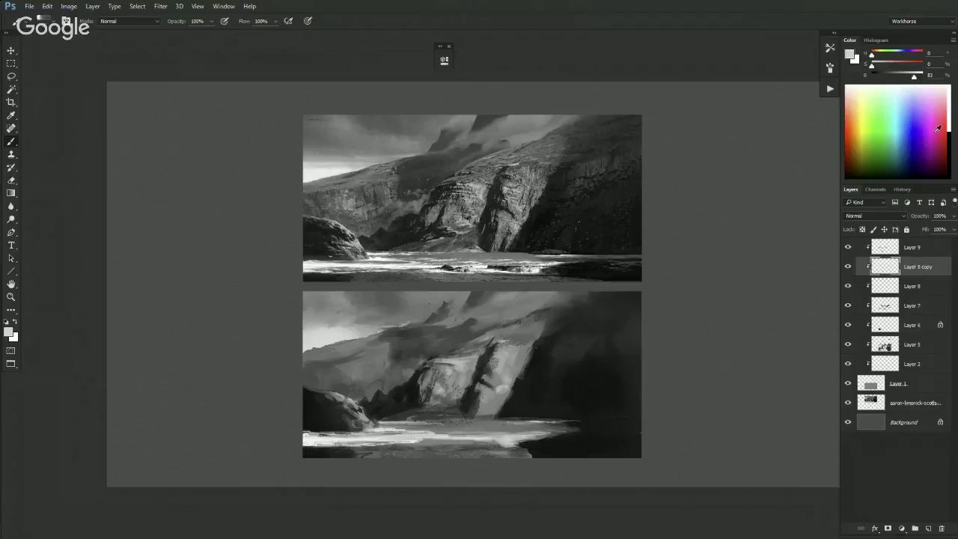
pyautogui.moveTo(913, 77); pyautogui.dragTo(919, 78)
pyautogui.moveTo(448, 433)
pyautogui.mouseDown()
pyautogui.moveTo(551, 437)
pyautogui.moveTo(526, 437)
pyautogui.mouseUp()
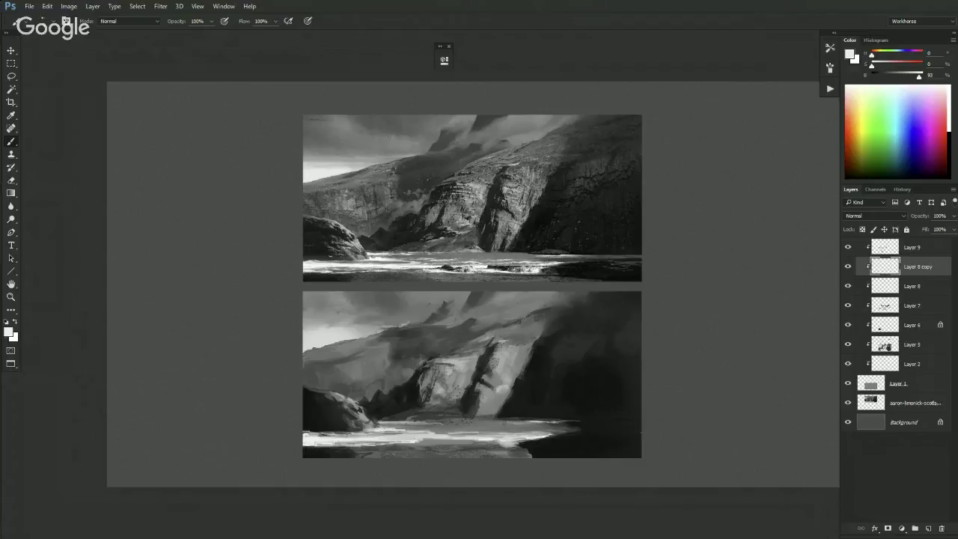
pyautogui.press('l')
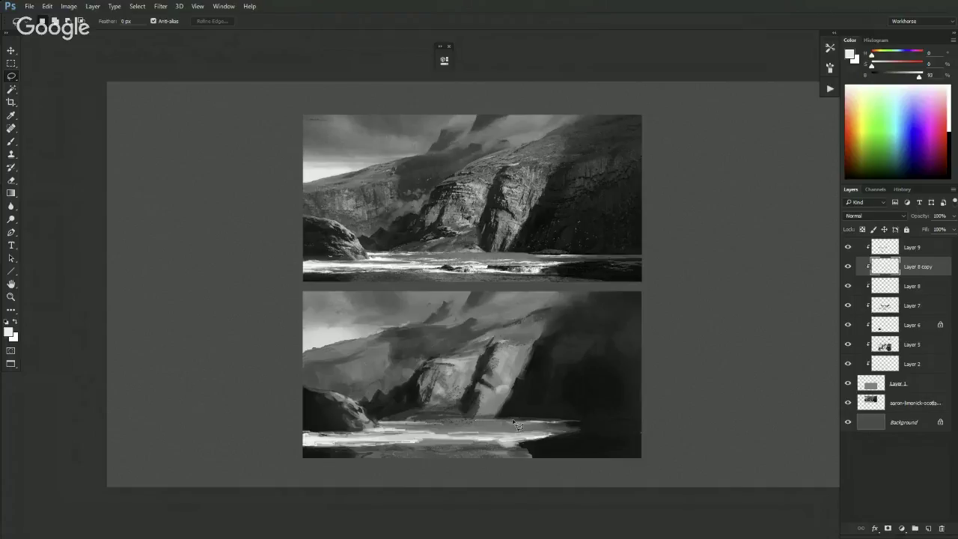
# - Select a shoreline strip and paint a lighter grey stroke along it
pyautogui.moveTo(472, 418); pyautogui.dragTo(517, 423)
pyautogui.moveTo(519, 425)
pyautogui.mouseDown()
pyautogui.moveTo(483, 421)
pyautogui.moveTo(517, 423)
pyautogui.mouseUp()
pyautogui.press('b')
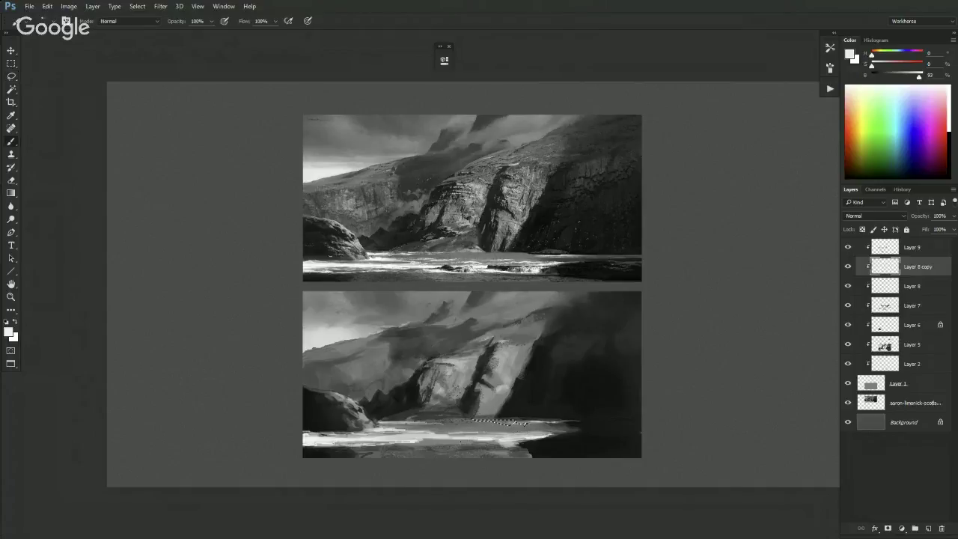
pyautogui.hotkey('ctrl', 'd')
pyautogui.keyDown('alt'); pyautogui.click(496, 420); pyautogui.keyUp('alt')
pyautogui.moveTo(492, 420); pyautogui.dragTo(515, 421)
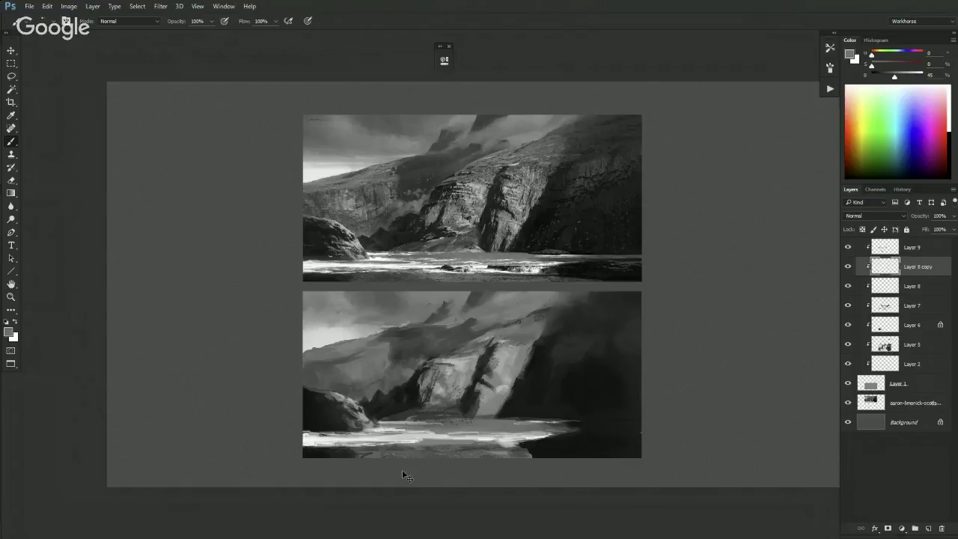
# - Lasso another shoreline strip and repaint it with sampled greys from mid to very dark
pyautogui.press('l')
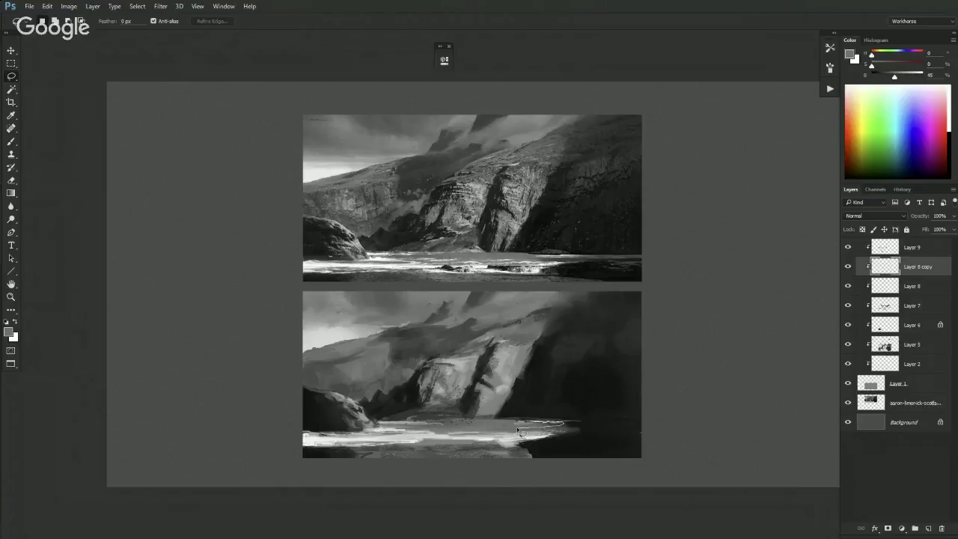
pyautogui.moveTo(500, 427); pyautogui.dragTo(523, 425)
pyautogui.press('b')
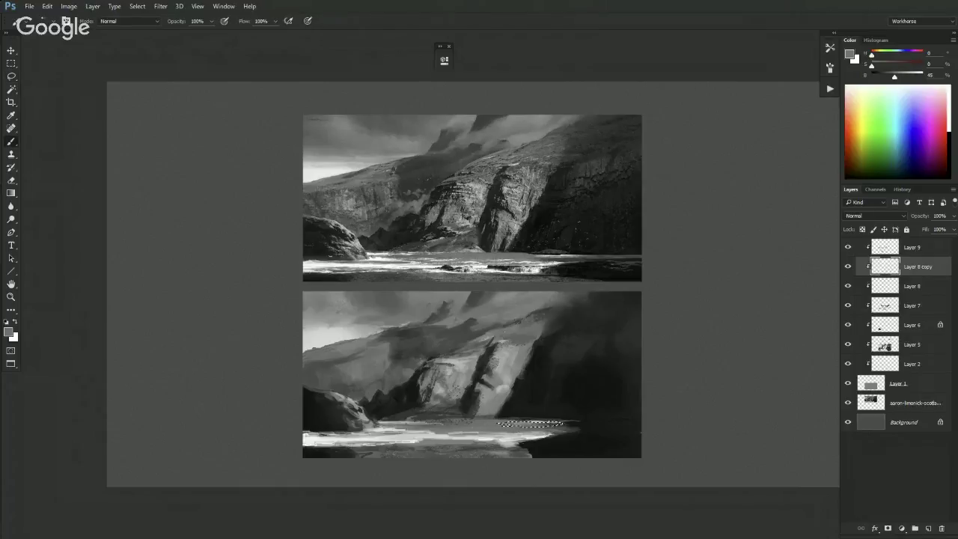
pyautogui.keyDown('alt'); pyautogui.click(508, 417); pyautogui.keyUp('alt')
pyautogui.hotkey('ctrl', 'd')
pyautogui.keyDown('alt'); pyautogui.click(504, 425); pyautogui.keyUp('alt')
pyautogui.keyDown('alt'); pyautogui.click(553, 421); pyautogui.keyUp('alt')
pyautogui.keyDown('alt'); pyautogui.click(574, 424); pyautogui.keyUp('alt')
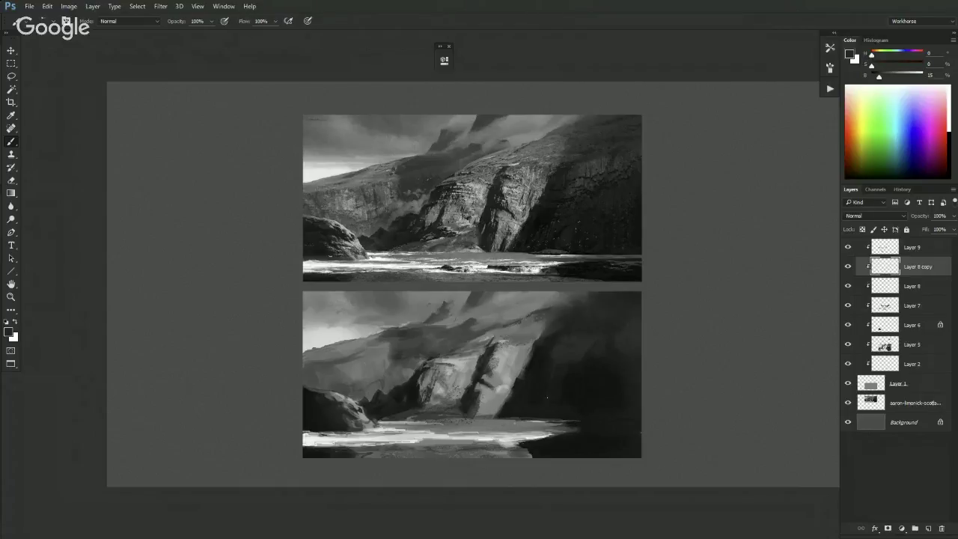
pyautogui.rightClick(563, 420)
pyautogui.press('Escape')
# - Apply a gradient to a thin strip of shoreline water, then paint the right-hand cliff in deep dark greys
pyautogui.press('g')
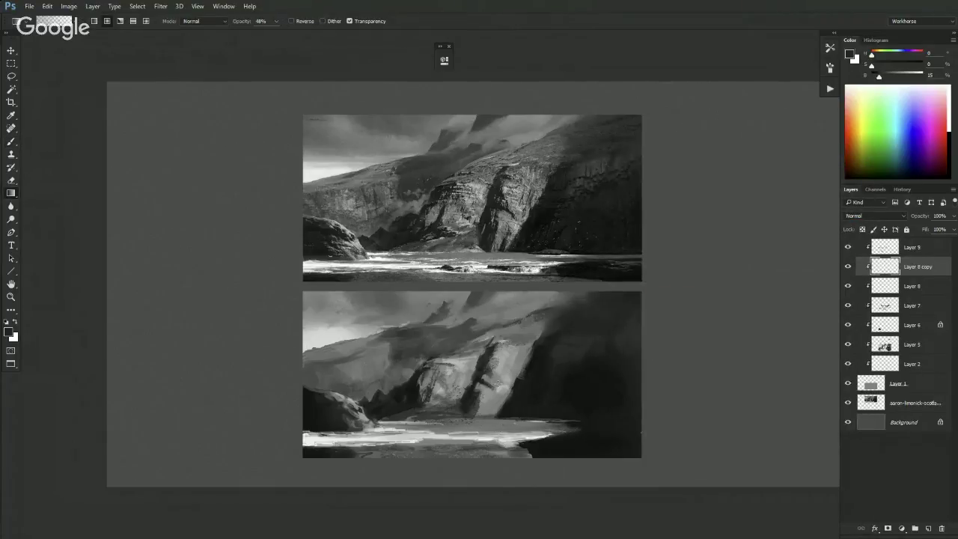
pyautogui.press('l')
pyautogui.moveTo(494, 412)
pyautogui.mouseDown()
pyautogui.moveTo(561, 424)
pyautogui.moveTo(523, 416)
pyautogui.mouseUp()
pyautogui.press('b')
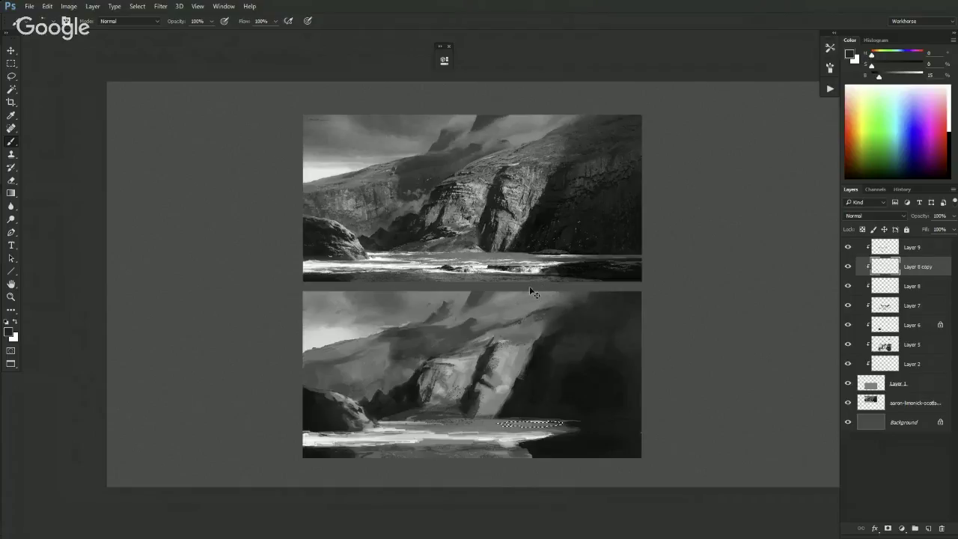
pyautogui.hotkey('ctrl', 'd')
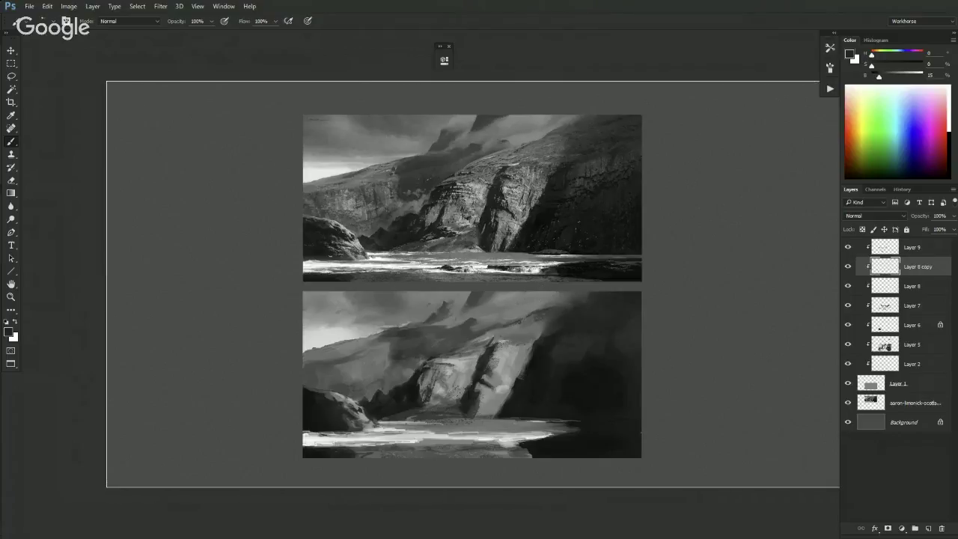
pyautogui.keyDown('alt'); pyautogui.click(528, 402); pyautogui.keyUp('alt')
pyautogui.keyDown('alt'); pyautogui.click(564, 373); pyautogui.keyUp('alt')
pyautogui.keyDown('alt'); pyautogui.click(561, 349); pyautogui.keyUp('alt')
pyautogui.keyDown('alt'); pyautogui.click(559, 408); pyautogui.keyUp('alt')
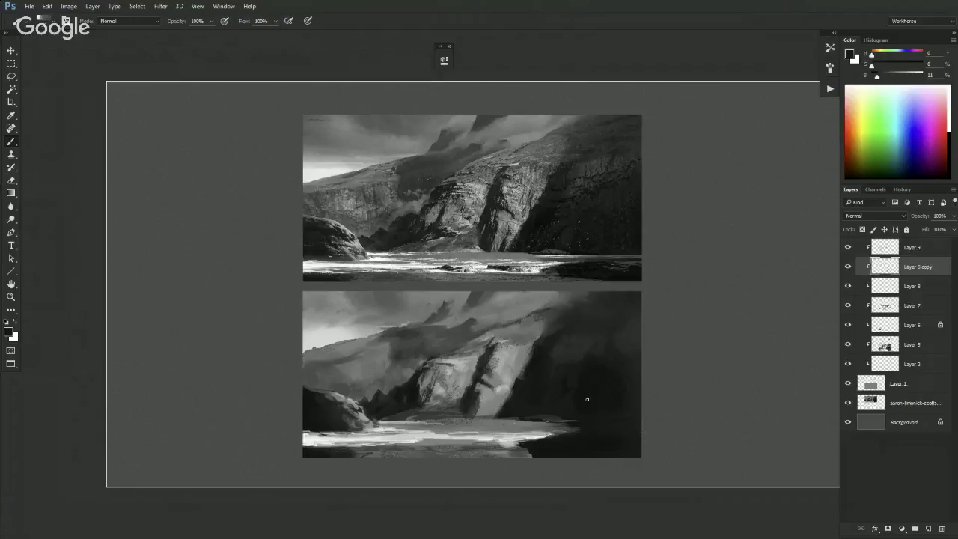
# - Sample lighter and dark cliff greys, then make, invert and clear a thin shoreline selection
pyautogui.keyDown('alt'); pyautogui.click(562, 346); pyautogui.keyUp('alt')
pyautogui.keyDown('alt'); pyautogui.click(569, 349); pyautogui.keyUp('alt')
pyautogui.keyDown('alt'); pyautogui.click(583, 324); pyautogui.keyUp('alt')
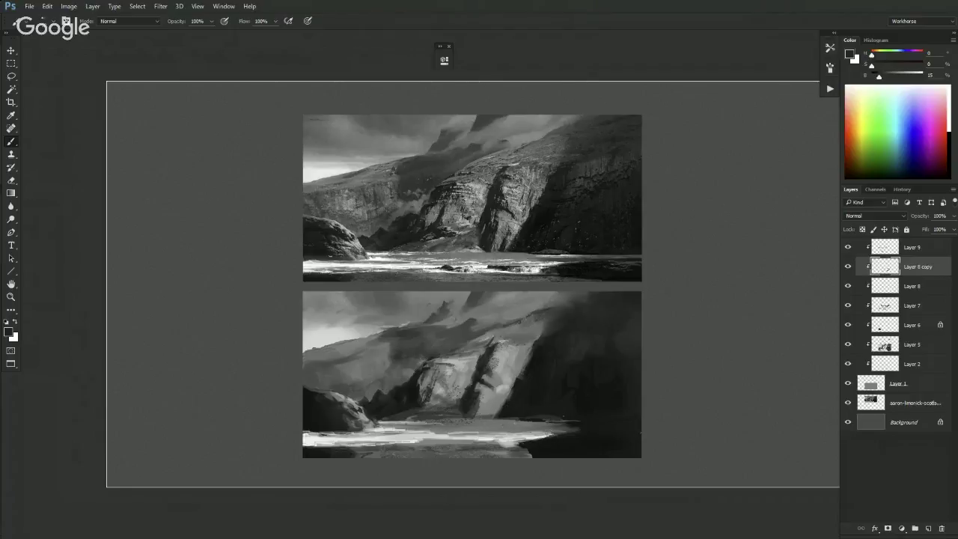
pyautogui.moveTo(565, 420); pyautogui.dragTo(559, 428)
pyautogui.hotkey('ctrl', 'shift', 'i')
pyautogui.hotkey('ctrl', 'd')
# - Sample a light grey from the lit water and bring up the brush preset picker
pyautogui.keyDown('alt'); pyautogui.click(516, 433); pyautogui.keyUp('alt')
pyautogui.hotkey('ctrl', '-')
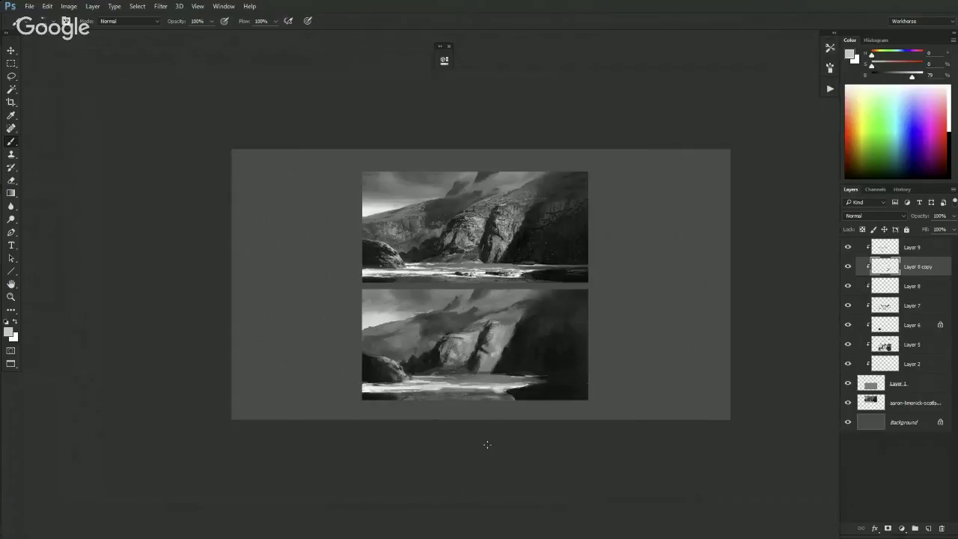
pyautogui.hotkey('ctrl', '+')
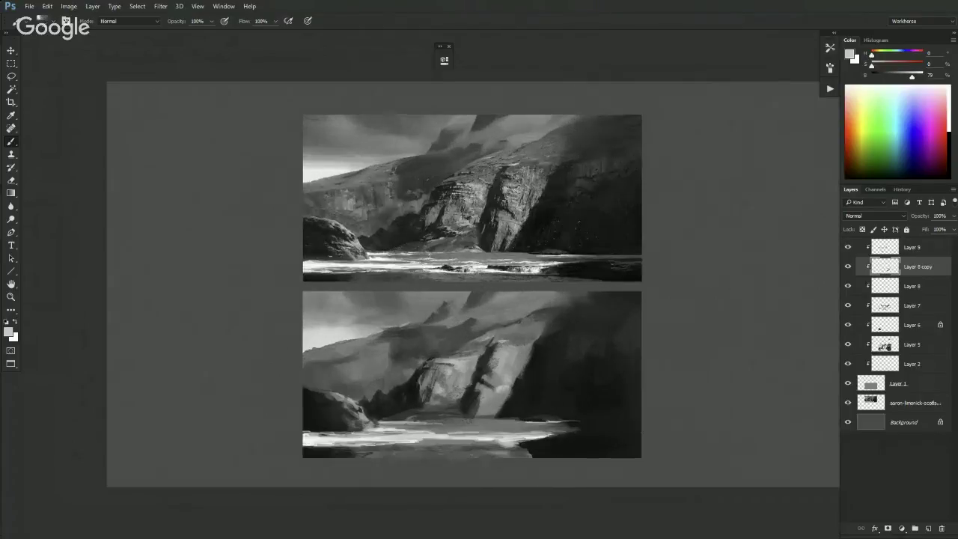
pyautogui.rightClick(504, 325)
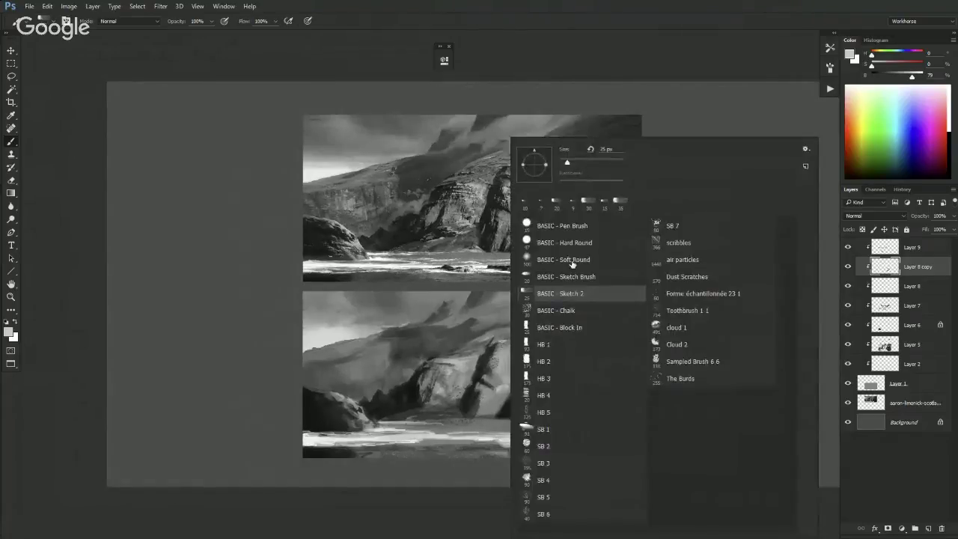
# - Select the cloud 1 brush and sample mid and darker greys near the lower painting's top
pyautogui.click(674, 329)
pyautogui.press('Return')
pyautogui.keyDown('alt'); pyautogui.click(496, 299); pyautogui.keyUp('alt')
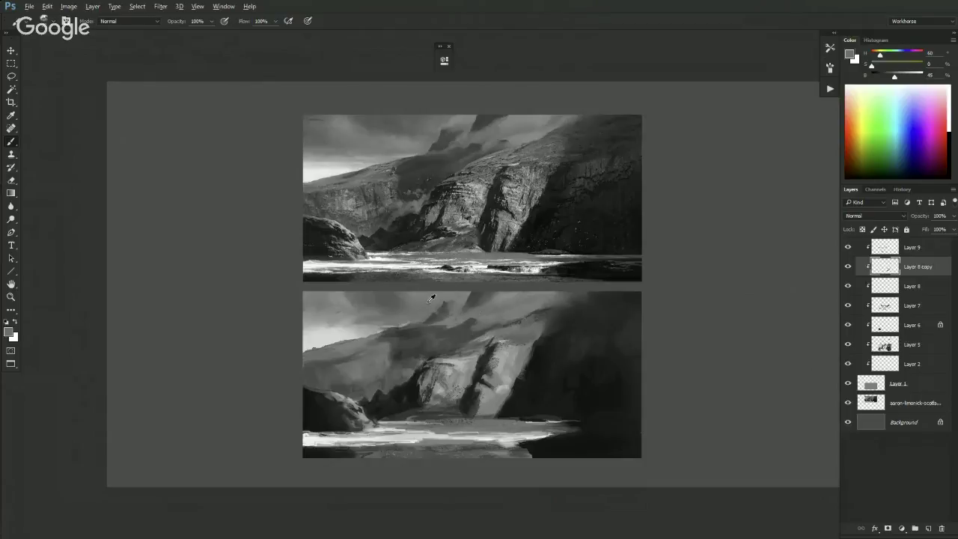
pyautogui.keyDown('alt'); pyautogui.click(512, 291); pyautogui.keyUp('alt')
pyautogui.keyDown('alt'); pyautogui.click(483, 310); pyautogui.keyUp('alt')
pyautogui.keyDown('alt'); pyautogui.click(417, 307); pyautogui.keyUp('alt')
# - Make Layer 9 the active layer and sample several sky greys from the lower painting
pyautogui.click(882, 247)
pyautogui.keyDown('alt'); pyautogui.click(458, 301); pyautogui.keyUp('alt')
pyautogui.keyDown('alt'); pyautogui.click(504, 292); pyautogui.keyUp('alt')
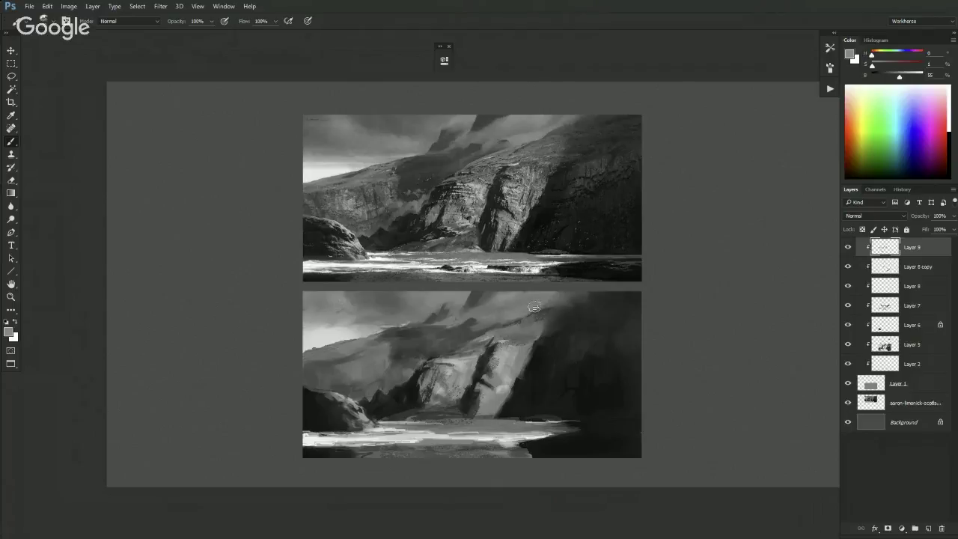
pyautogui.keyDown('alt'); pyautogui.click(566, 294); pyautogui.keyUp('alt')
pyautogui.keyDown('alt'); pyautogui.click(494, 306); pyautogui.keyUp('alt')
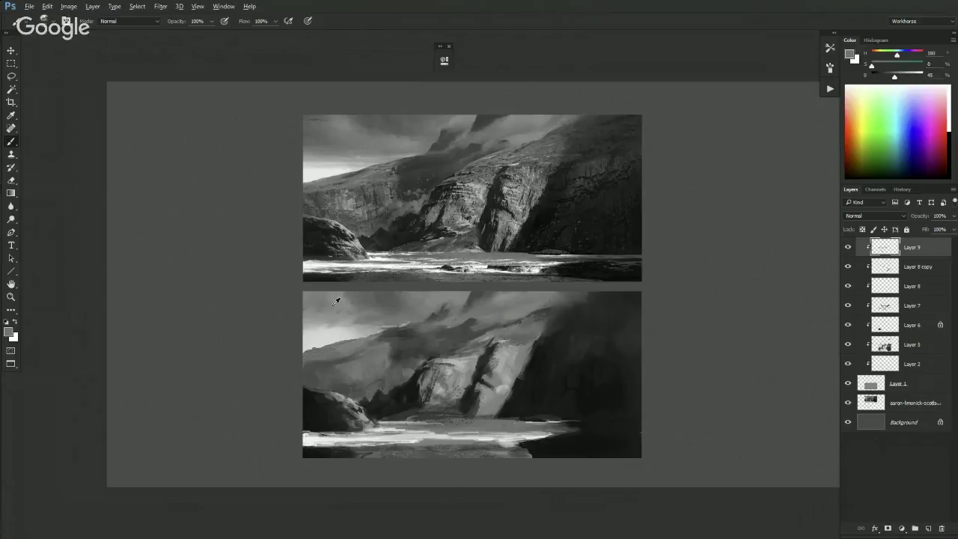
pyautogui.keyDown('alt'); pyautogui.click(366, 303); pyautogui.keyUp('alt')
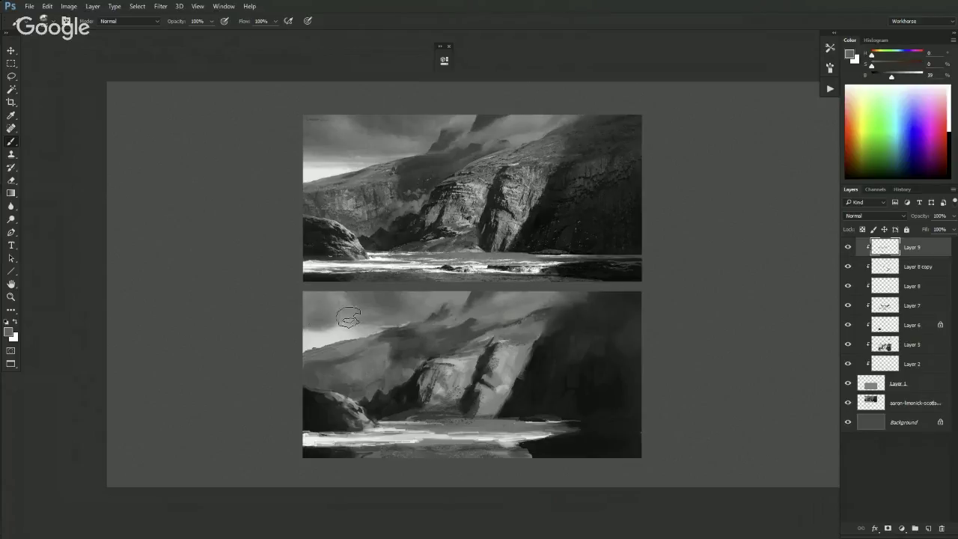
pyautogui.keyDown('alt'); pyautogui.click(360, 312); pyautogui.keyUp('alt')
pyautogui.keyDown('alt'); pyautogui.click(363, 313); pyautogui.keyUp('alt')
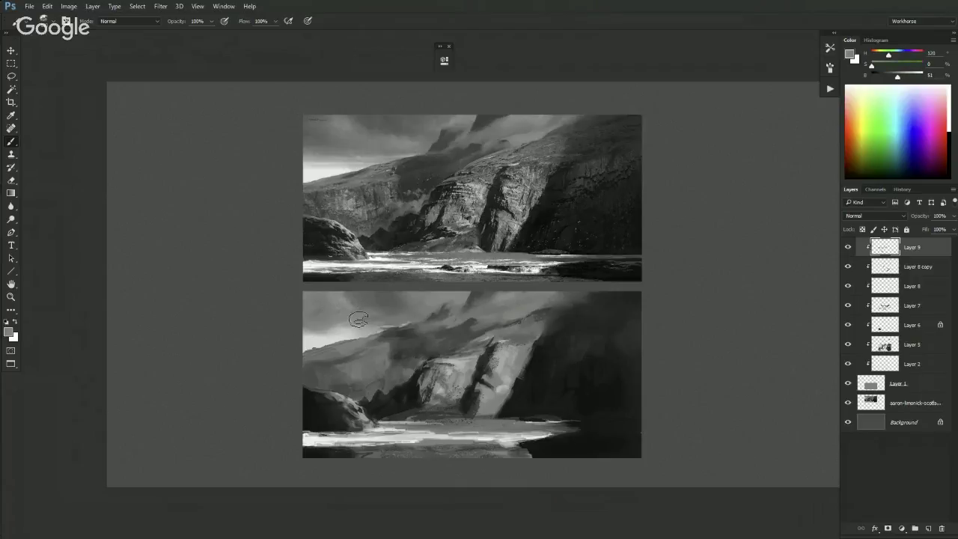
# - Sample further darker and lighter greys across the lower painting's sky
pyautogui.keyDown('alt'); pyautogui.click(352, 299); pyautogui.keyUp('alt')
pyautogui.keyDown('alt'); pyautogui.click(346, 304); pyautogui.keyUp('alt')
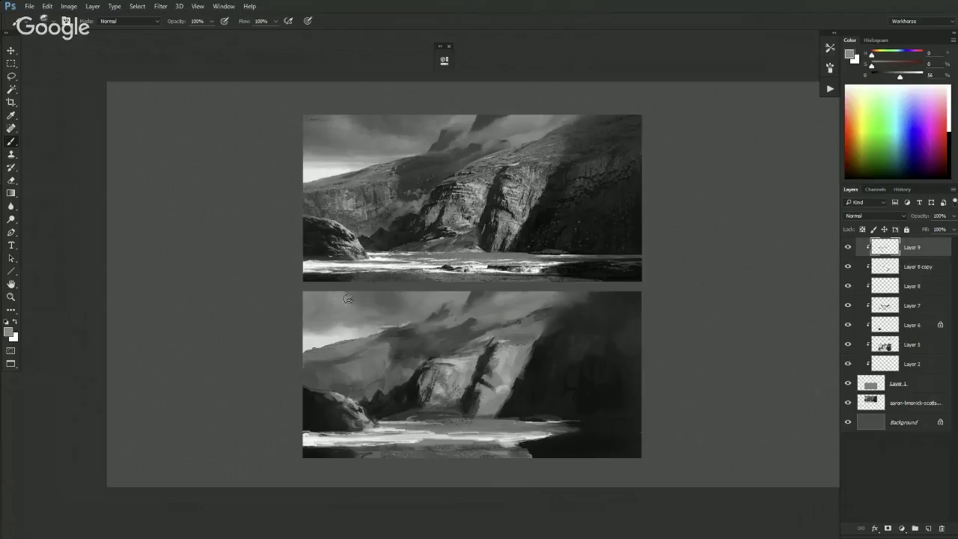
pyautogui.keyDown('alt'); pyautogui.click(324, 300); pyautogui.keyUp('alt')
pyautogui.keyDown('alt'); pyautogui.click(357, 318); pyautogui.keyUp('alt')
pyautogui.keyDown('alt'); pyautogui.click(371, 294); pyautogui.keyUp('alt')
pyautogui.keyDown('alt'); pyautogui.click(374, 320); pyautogui.keyUp('alt')
pyautogui.keyDown('alt'); pyautogui.click(413, 325); pyautogui.keyUp('alt')
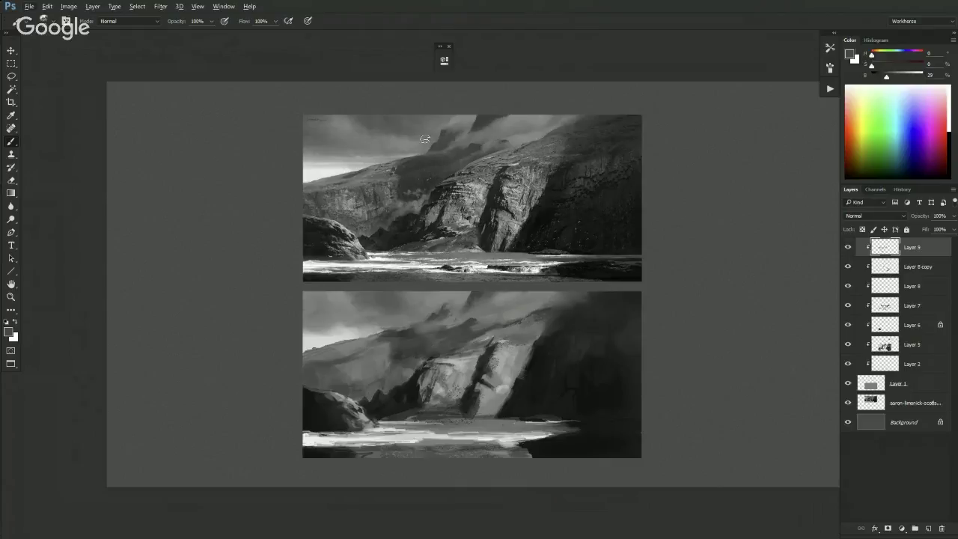
pyautogui.hotkey('ctrl', '+')
pyautogui.hotkey('ctrl', '-')
# - Darken the foreground grey slightly, then resample greys from the lower painting's sky
pyautogui.keyDown('alt'); pyautogui.click(408, 345); pyautogui.keyUp('alt')
pyautogui.keyDown('alt'); pyautogui.click(407, 365); pyautogui.keyUp('alt')
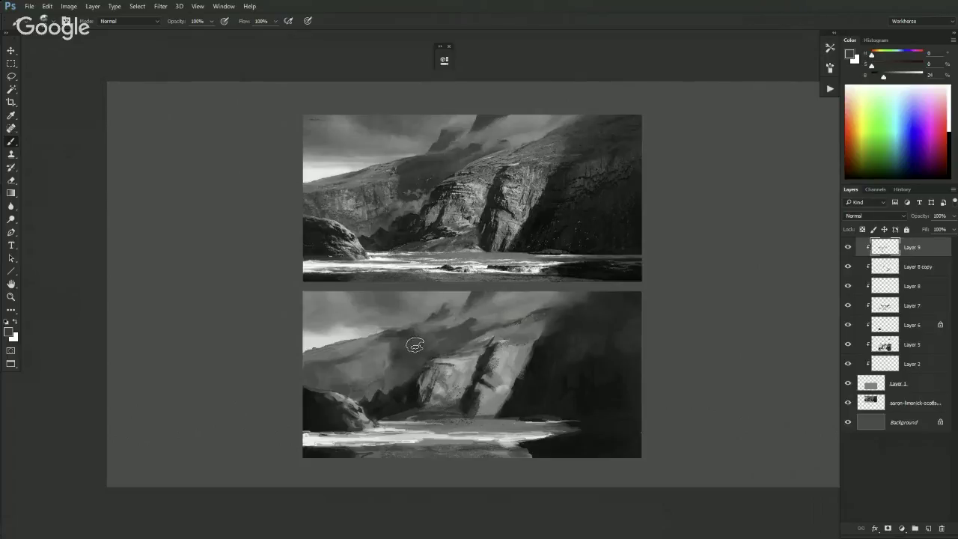
pyautogui.keyDown('alt'); pyautogui.click(391, 317); pyautogui.keyUp('alt')
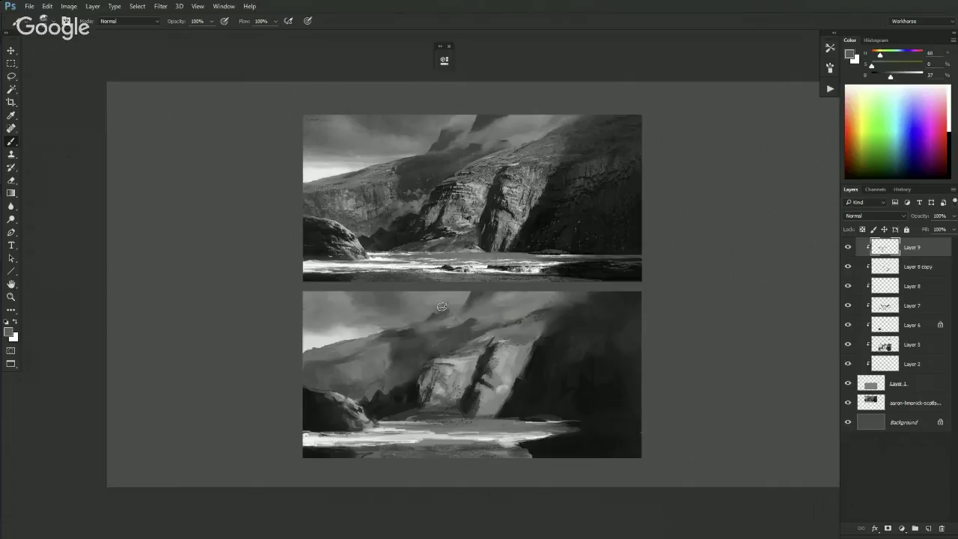
pyautogui.keyDown('alt'); pyautogui.click(472, 306); pyautogui.keyUp('alt')
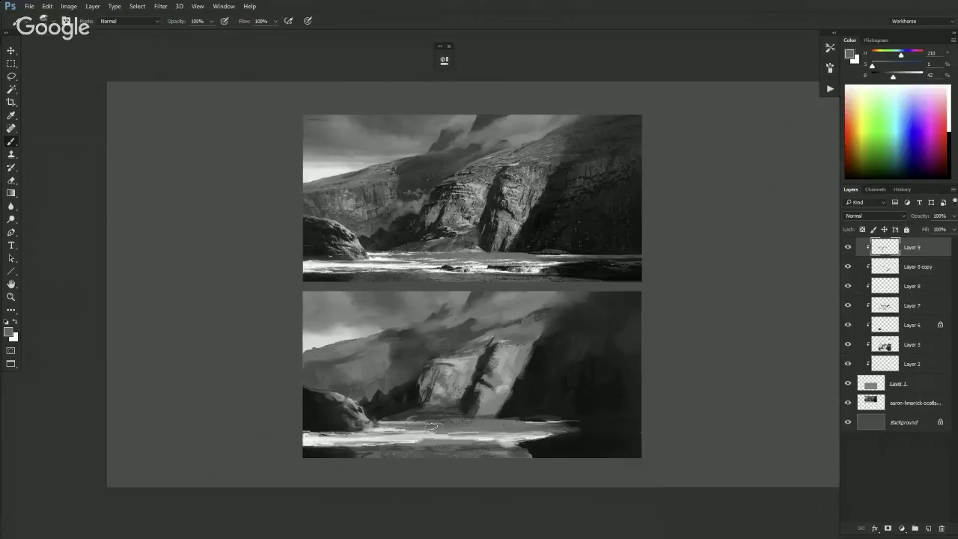
pyautogui.hotkey('ctrl', '-')
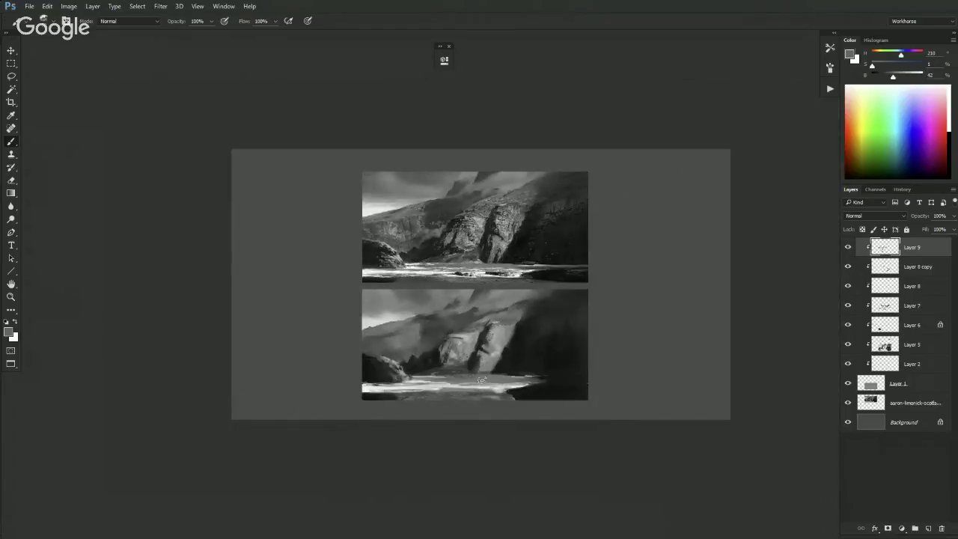
# - Switch to the HB 1 brush and sample dark and mid greys from the lower painting
pyautogui.rightClick(513, 356)
pyautogui.doubleClick(558, 345)
pyautogui.hotkey('ctrl', '+')
pyautogui.hotkey('ctrl', '+')
pyautogui.keyDown('alt'); pyautogui.click(454, 325); pyautogui.keyUp('alt')
pyautogui.keyDown('alt'); pyautogui.click(449, 349); pyautogui.keyUp('alt')
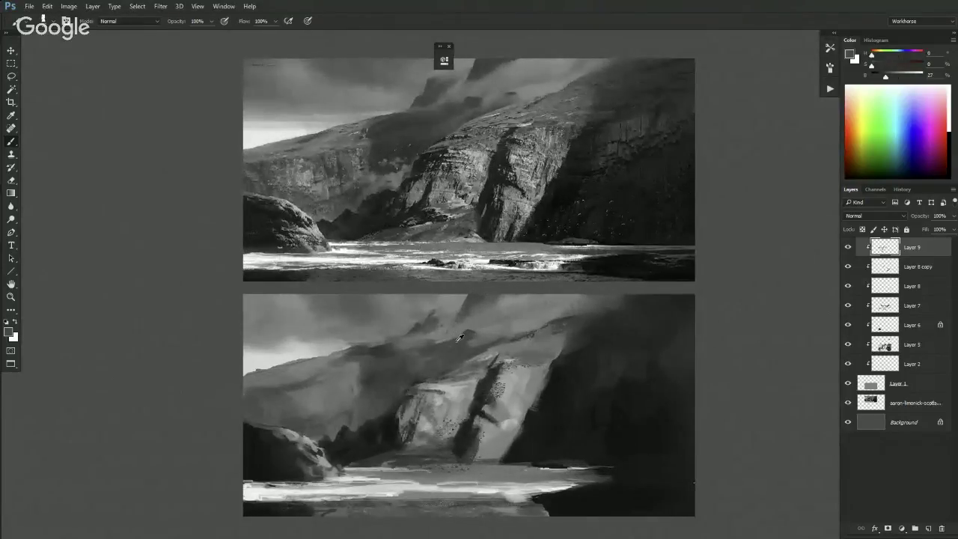
pyautogui.keyDown('alt'); pyautogui.click(456, 333); pyautogui.keyUp('alt')
pyautogui.keyDown('alt'); pyautogui.click(436, 339); pyautogui.keyUp('alt')
# - Sample a darker grey and a light sky grey, then lighten the foreground slightly
pyautogui.hotkey('ctrl', '-')
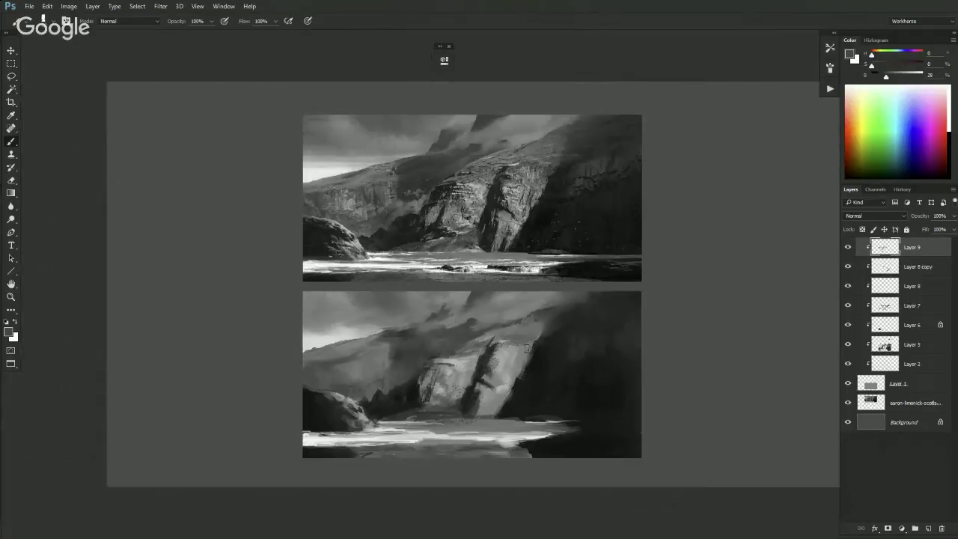
pyautogui.keyDown('alt'); pyautogui.click(357, 368); pyautogui.keyUp('alt')
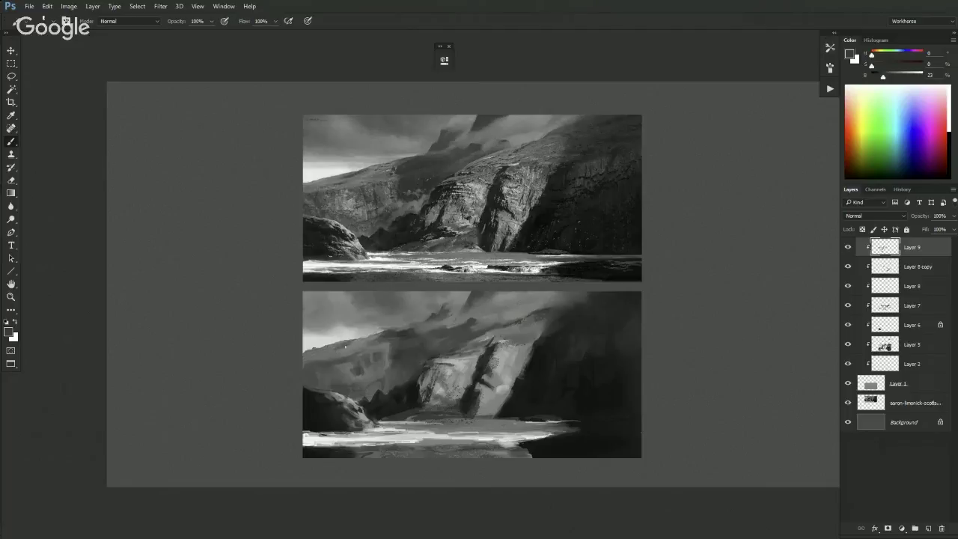
pyautogui.keyDown('alt'); pyautogui.click(312, 334); pyautogui.keyUp('alt')
pyautogui.click(915, 76)
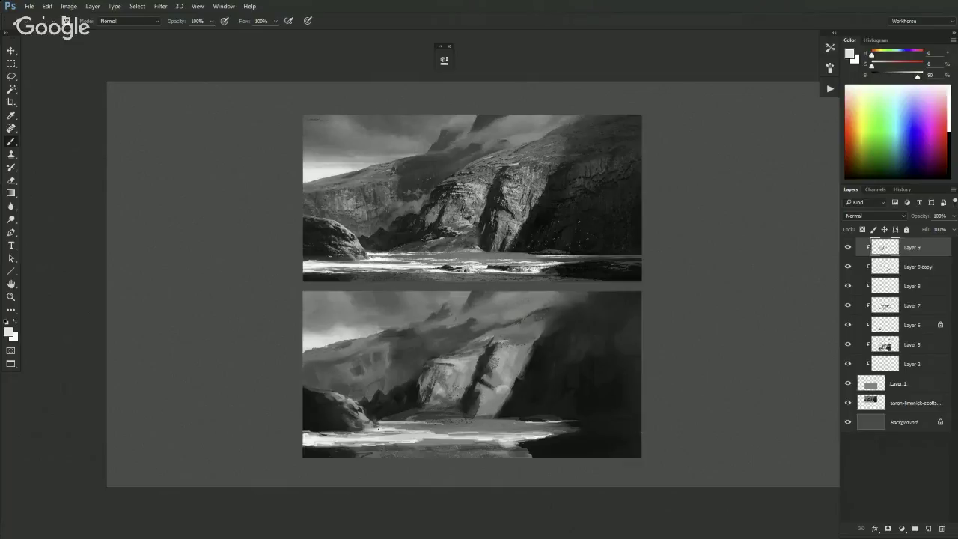
# - Sample mid, near-black and dark greys from the cliff, then switch to the Lasso tool
pyautogui.keyDown('alt'); pyautogui.click(422, 424); pyautogui.keyUp('alt')
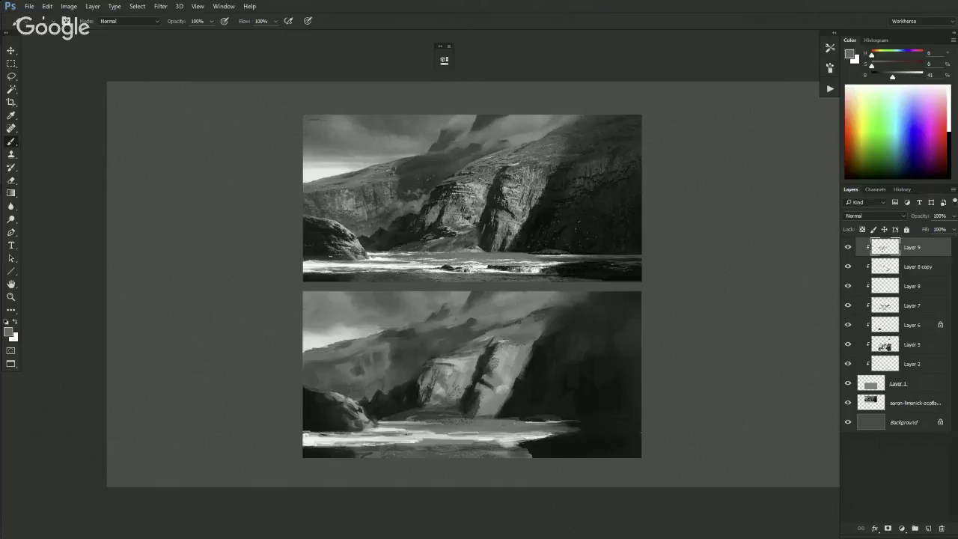
pyautogui.keyDown('alt'); pyautogui.click(545, 411); pyautogui.keyUp('alt')
pyautogui.keyDown('alt'); pyautogui.click(479, 373); pyautogui.keyUp('alt')
pyautogui.keyDown('alt'); pyautogui.click(488, 384); pyautogui.keyUp('alt')
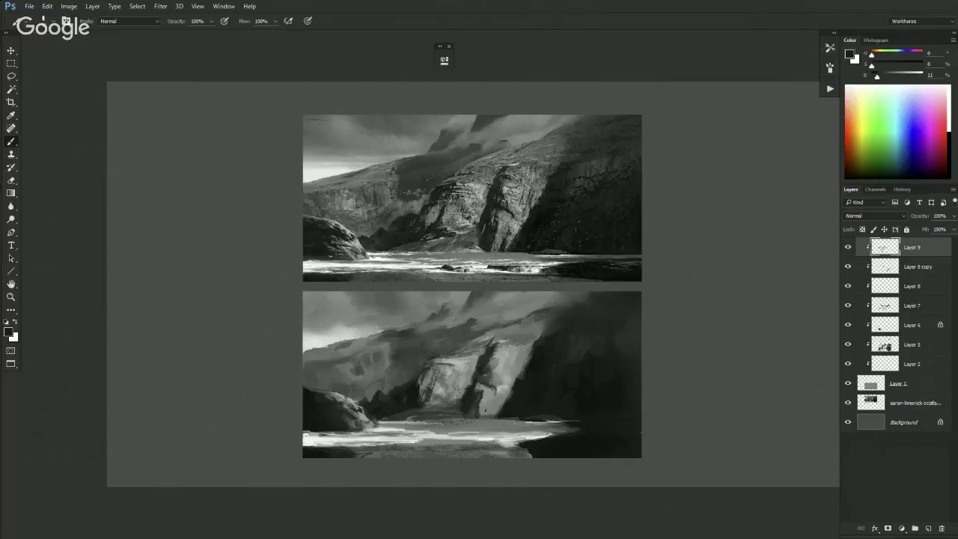
pyautogui.press('l')
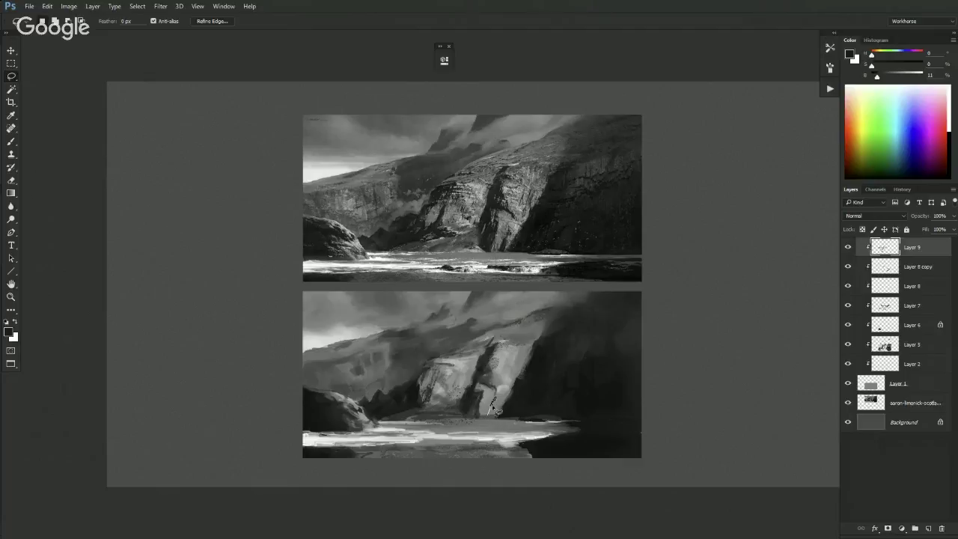
# - Paint small dark marks at the base of the cliff
pyautogui.press('b')
pyautogui.moveTo(492, 396)
pyautogui.mouseDown()
pyautogui.moveTo(488, 416)
pyautogui.moveTo(493, 406)
pyautogui.mouseUp()
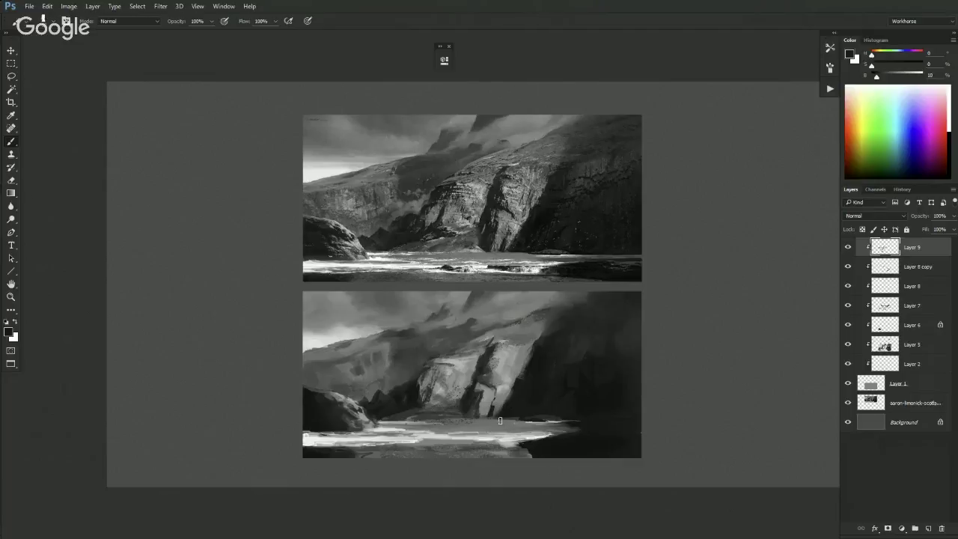
pyautogui.hotkey('ctrl', '-')
pyautogui.hotkey('ctrl', '-')
pyautogui.hotkey('ctrl', '-')
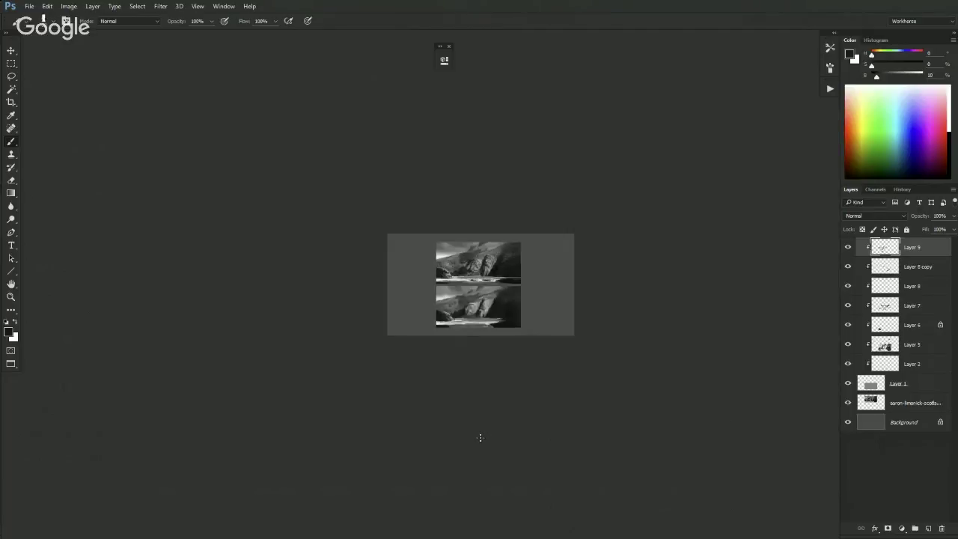
pyautogui.hotkey('ctrl', '+')
pyautogui.hotkey('ctrl', '+')
pyautogui.hotkey('ctrl', '+')
pyautogui.hotkey('ctrl', '+')
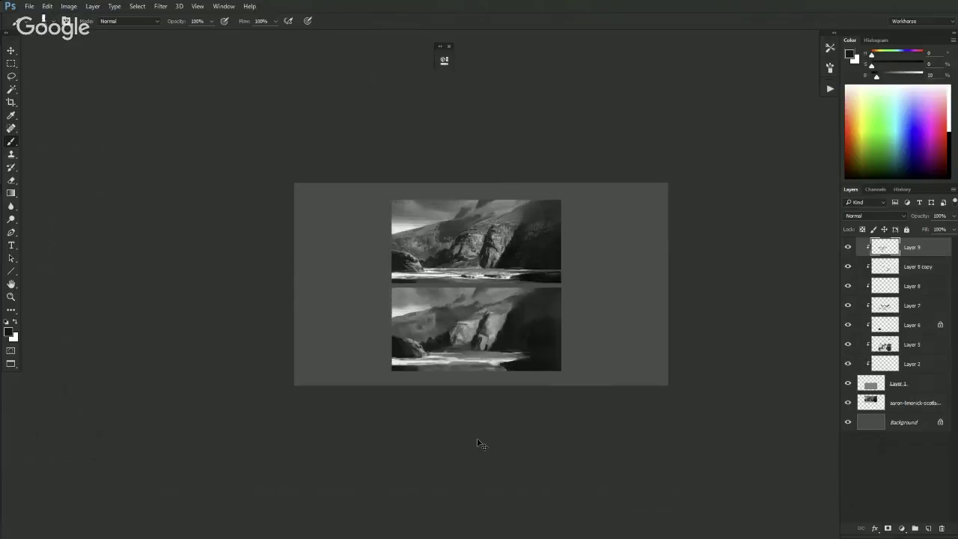
# - Lasso the cliff edge and paint lighter grey inside the selection
pyautogui.press('l')
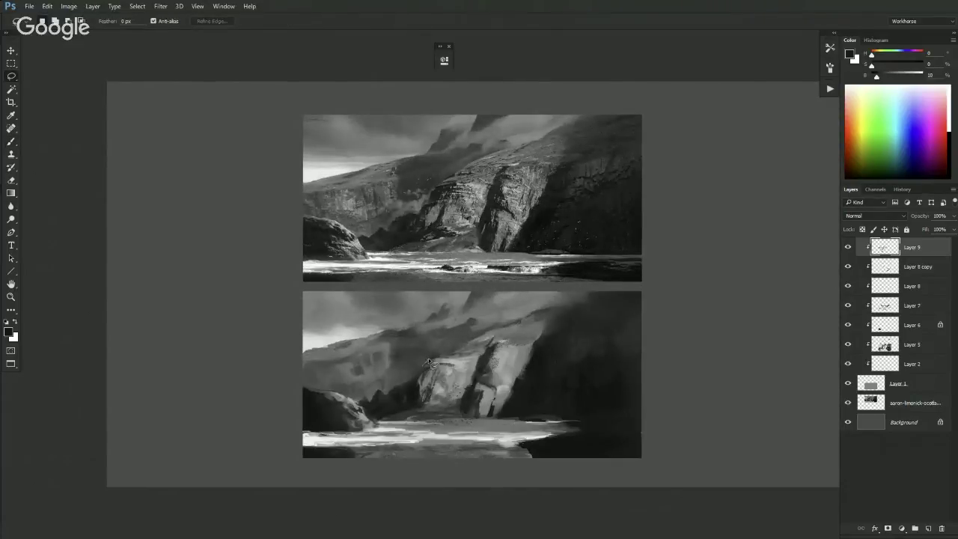
pyautogui.moveTo(438, 355)
pyautogui.mouseDown()
pyautogui.moveTo(488, 333)
pyautogui.moveTo(438, 367)
pyautogui.moveTo(421, 364)
pyautogui.mouseUp()
pyautogui.press('b')
pyautogui.keyDown('alt'); pyautogui.click(472, 343); pyautogui.keyUp('alt')
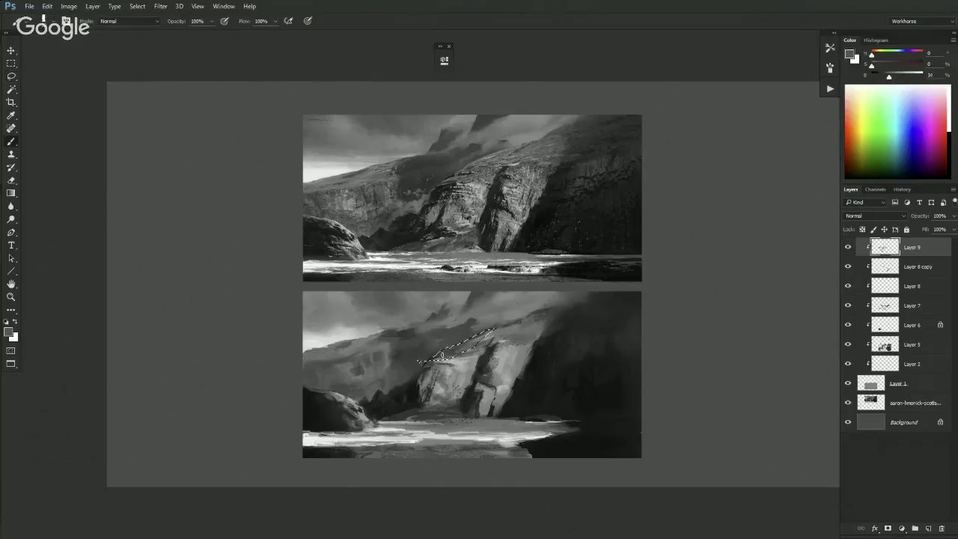
pyautogui.moveTo(453, 347)
pyautogui.mouseDown()
pyautogui.moveTo(431, 359)
pyautogui.moveTo(483, 329)
pyautogui.moveTo(449, 344)
pyautogui.moveTo(477, 335)
pyautogui.mouseUp()
# - Invert the selection, darken the painting colour to 21% brightness, then deselect
pyautogui.hotkey('ctrl', 'shift', 'i')
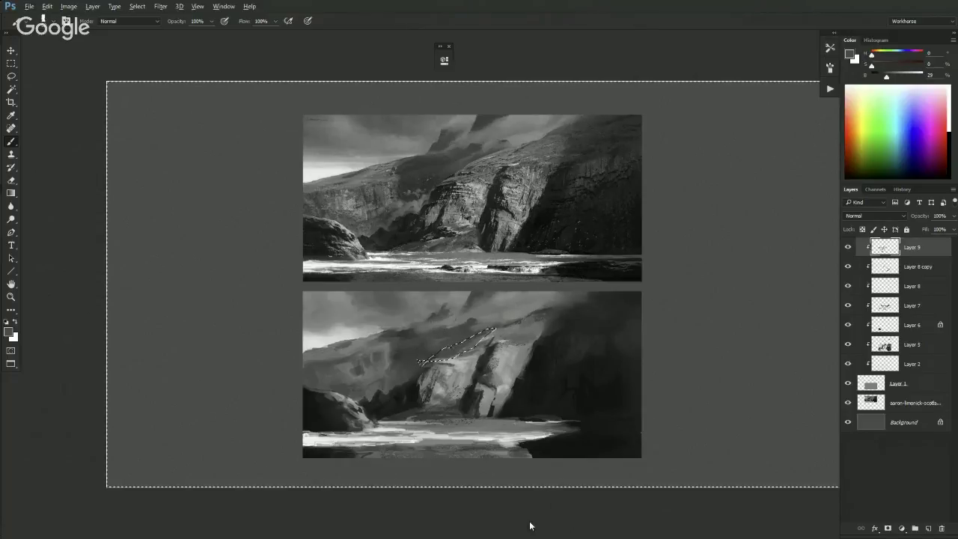
pyautogui.keyDown('alt'); pyautogui.click(416, 351); pyautogui.keyUp('alt')
pyautogui.moveTo(885, 77); pyautogui.dragTo(882, 77)
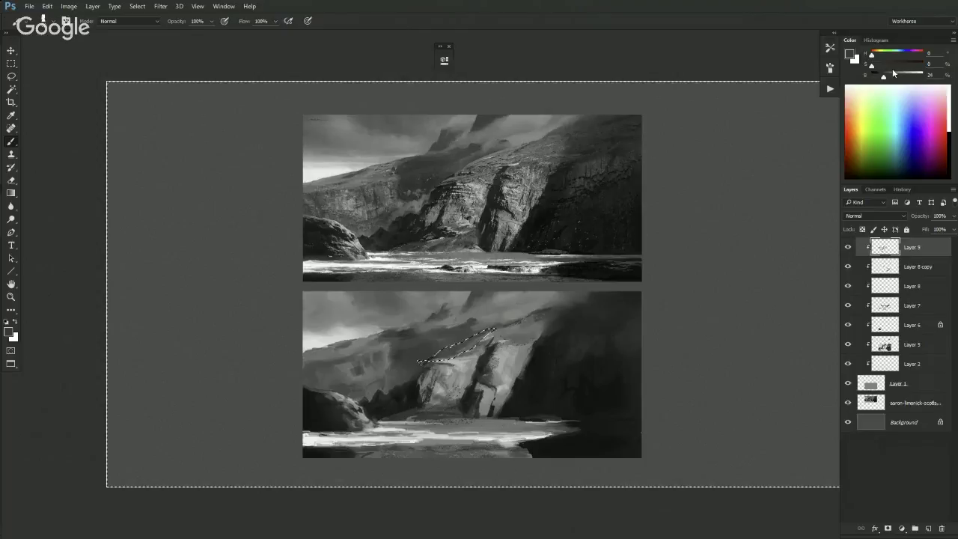
pyautogui.moveTo(883, 77); pyautogui.dragTo(881, 76)
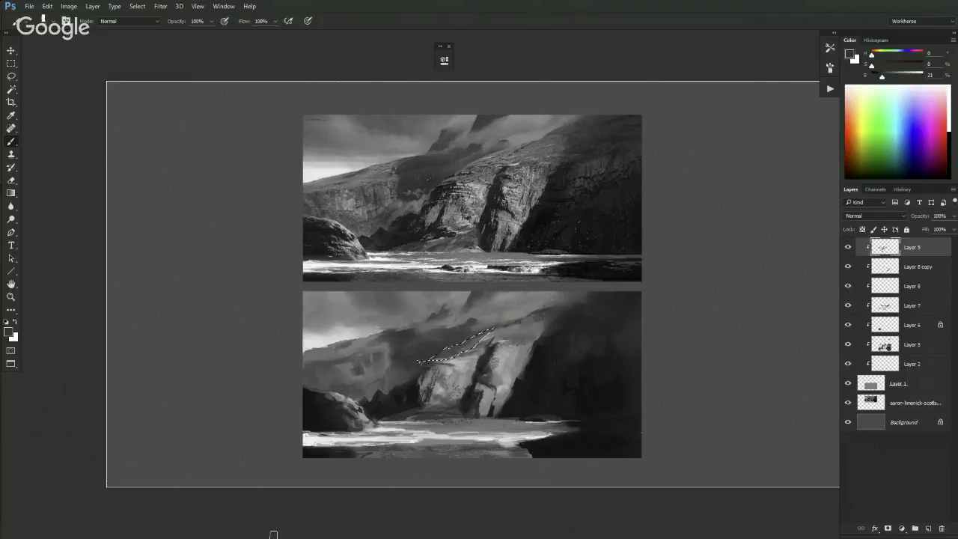
pyautogui.hotkey('ctrl', 'd')
# - Sample a range of mid, dark, near-black and lighter greys from the cliff
pyautogui.keyDown('alt'); pyautogui.click(455, 346); pyautogui.keyUp('alt')
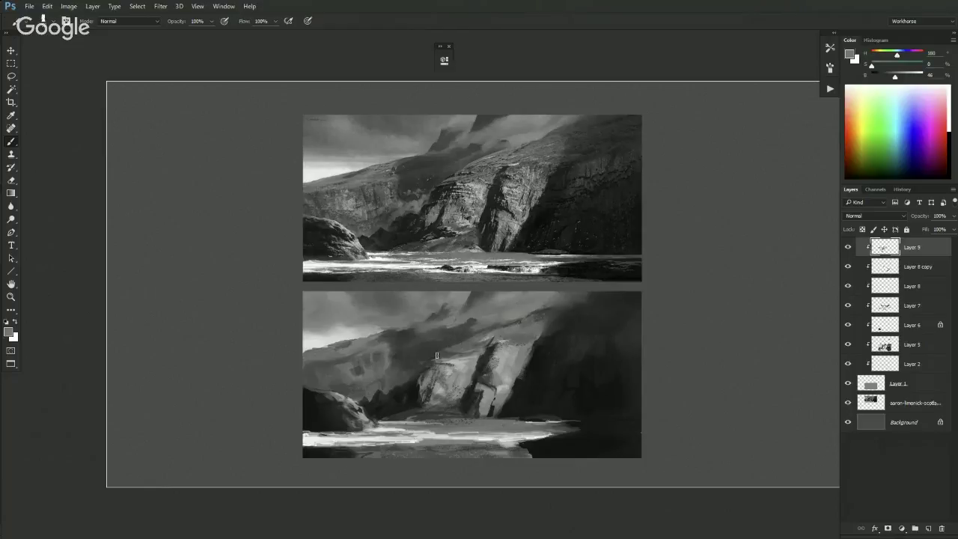
pyautogui.keyDown('alt'); pyautogui.click(449, 333); pyautogui.keyUp('alt')
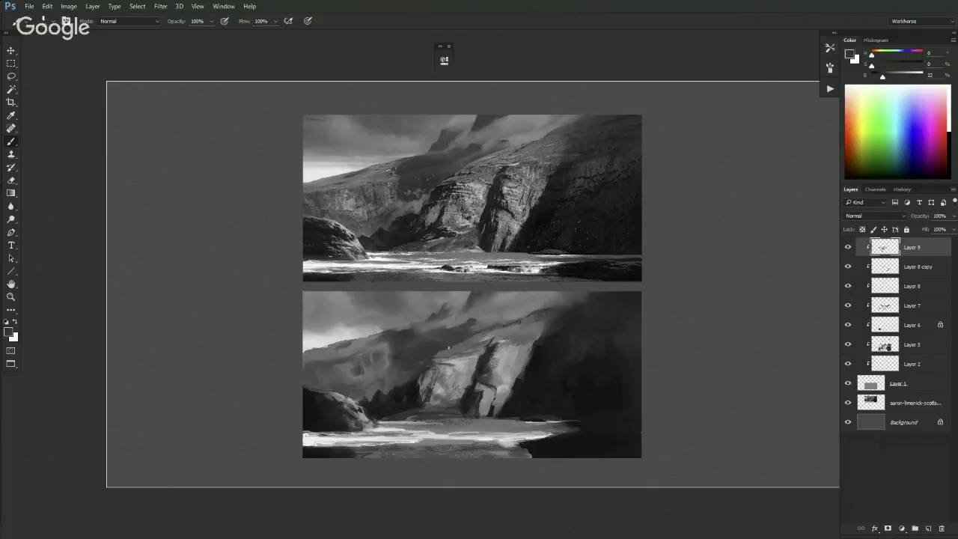
pyautogui.keyDown('alt'); pyautogui.click(453, 349); pyautogui.keyUp('alt')
pyautogui.keyDown('alt'); pyautogui.click(482, 343); pyautogui.keyUp('alt')
pyautogui.keyDown('alt'); pyautogui.click(450, 345); pyautogui.keyUp('alt')
pyautogui.keyDown('alt'); pyautogui.click(472, 374); pyautogui.keyUp('alt')
pyautogui.keyDown('alt'); pyautogui.click(442, 350); pyautogui.keyUp('alt')
# - Resample dark and lighter greys, then restore and clear the cliff-edge selection
pyautogui.keyDown('alt'); pyautogui.click(488, 353); pyautogui.keyUp('alt')
pyautogui.keyDown('alt'); pyautogui.click(449, 350); pyautogui.keyUp('alt')
pyautogui.keyDown('alt'); pyautogui.click(488, 353); pyautogui.keyUp('alt')
pyautogui.keyDown('alt'); pyautogui.click(421, 378); pyautogui.keyUp('alt')
pyautogui.keyDown('alt'); pyautogui.click(480, 310); pyautogui.keyUp('alt')
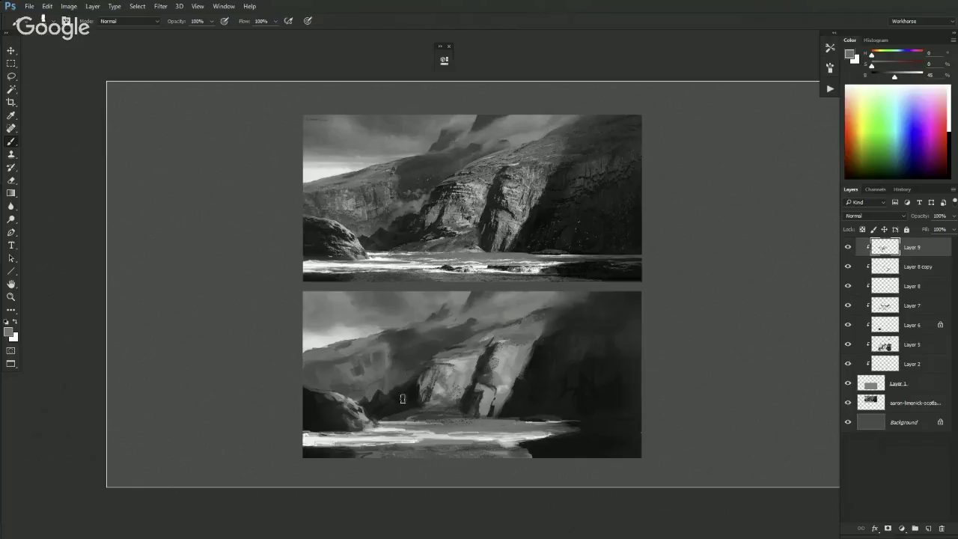
pyautogui.hotkey('ctrl', 'shift', 'd')
pyautogui.hotkey('ctrl', 'd')
# - Choose the SB 1 brush at 90 px from the brush presets
pyautogui.rightClick(437, 349)
pyautogui.click(500, 313)
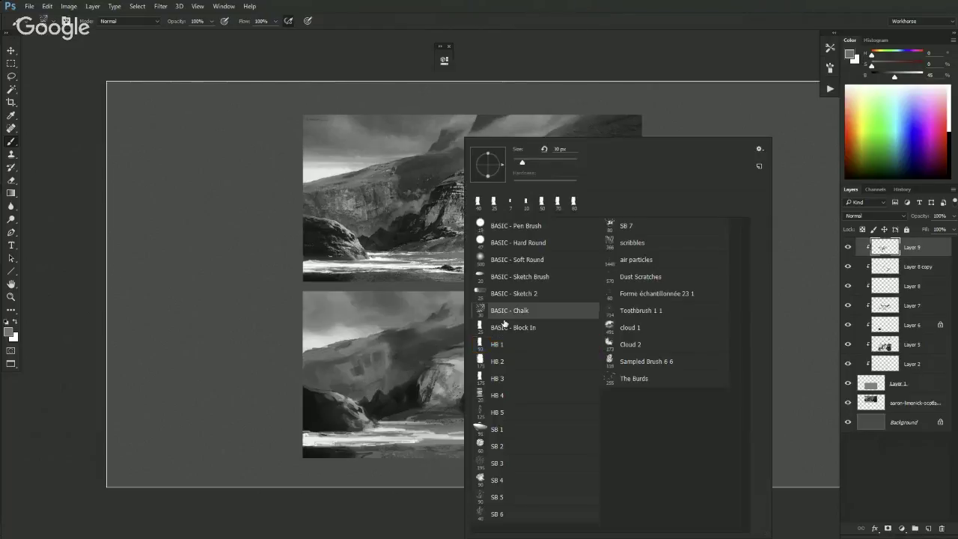
pyautogui.click(505, 433)
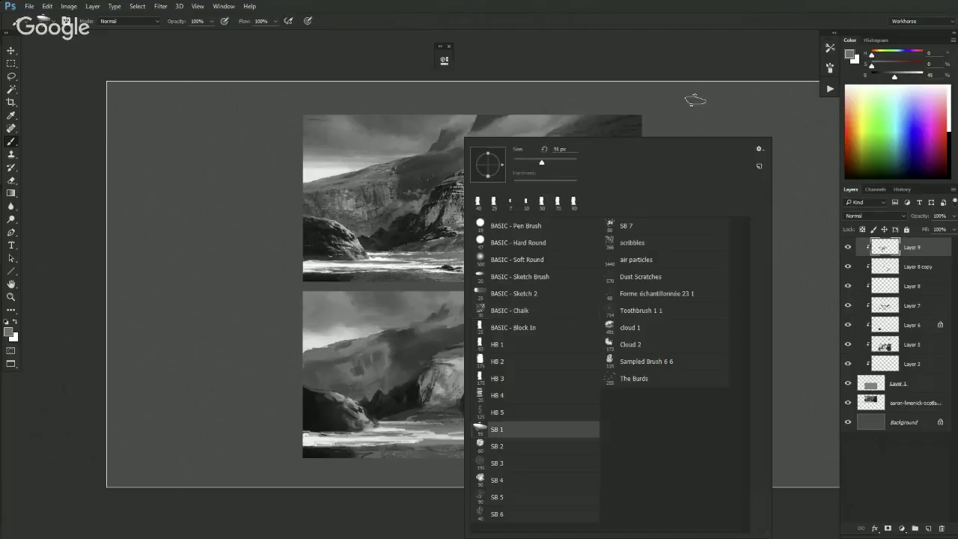
pyautogui.click(694, 99)
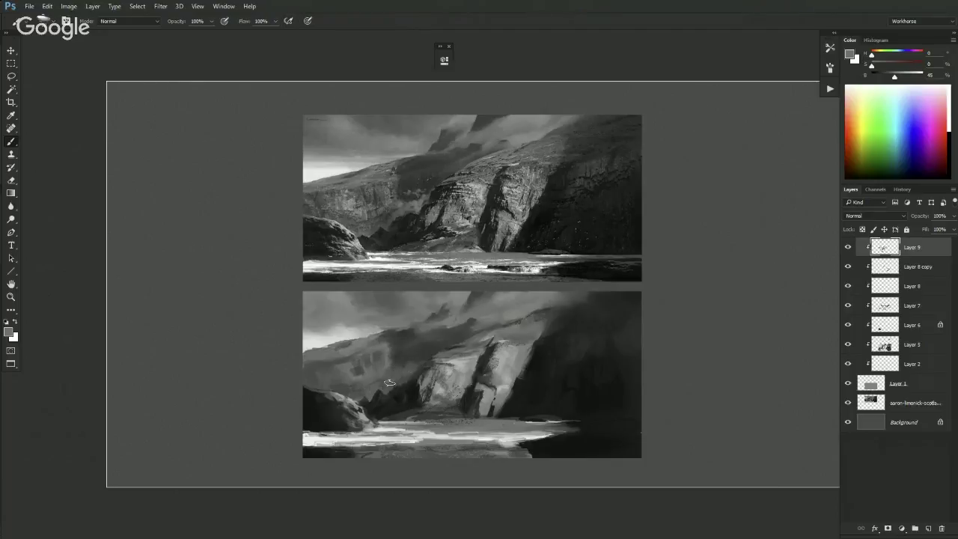
# - Sample greys from the lower painting, settling on a dark grey from the dark rock
pyautogui.keyDown('alt'); pyautogui.click(412, 354); pyautogui.keyUp('alt')
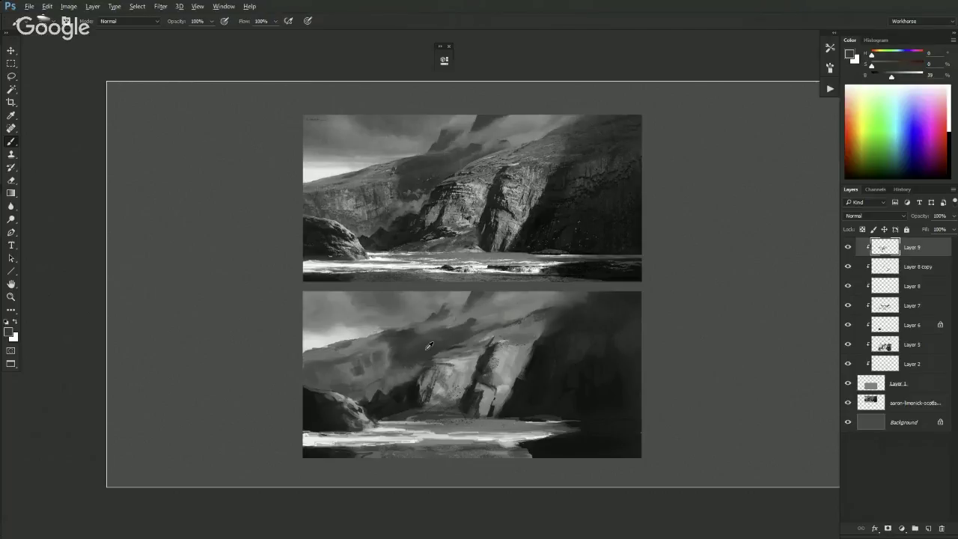
pyautogui.keyDown('alt'); pyautogui.click(441, 337); pyautogui.keyUp('alt')
pyautogui.keyDown('alt'); pyautogui.click(524, 318); pyautogui.keyUp('alt')
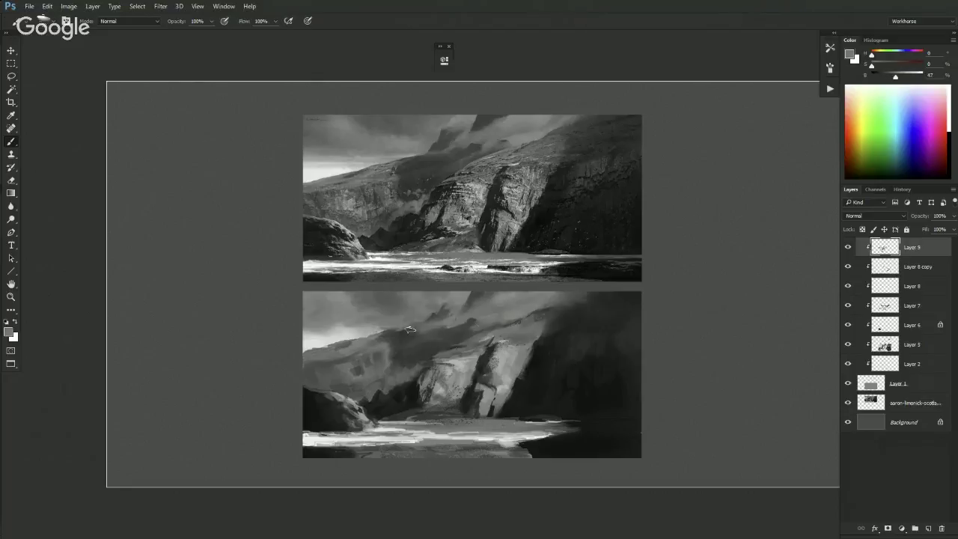
pyautogui.keyDown('alt'); pyautogui.click(411, 391); pyautogui.keyUp('alt')
pyautogui.keyDown('alt'); pyautogui.click(410, 383); pyautogui.keyUp('alt')
pyautogui.keyDown('alt'); pyautogui.click(411, 390); pyautogui.keyUp('alt')
pyautogui.keyDown('alt'); pyautogui.click(406, 392); pyautogui.keyUp('alt')
# - Lasso the shoreline rock, paint it near-black, deselect, and add a small dark cliff mark
pyautogui.press('l')
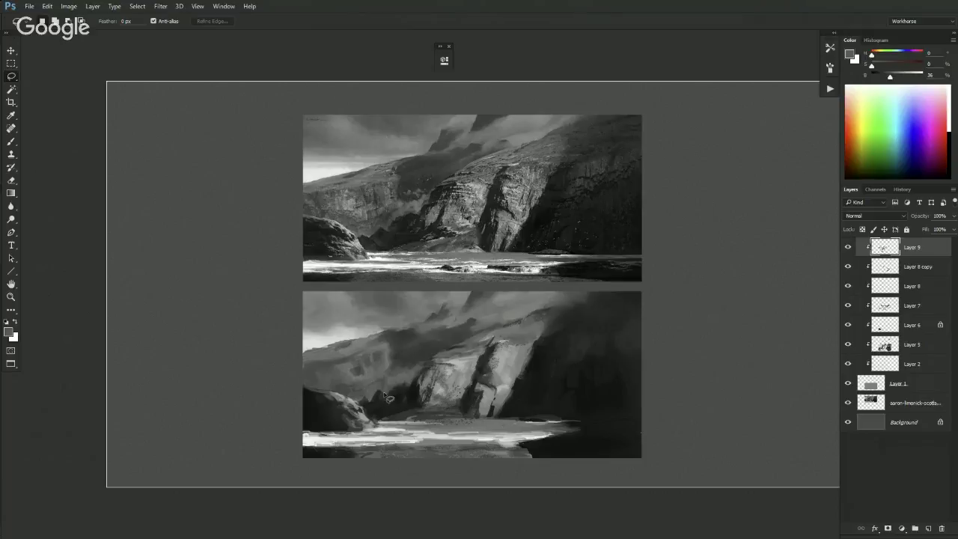
pyautogui.moveTo(392, 420)
pyautogui.mouseDown()
pyautogui.moveTo(447, 410)
pyautogui.moveTo(431, 406)
pyautogui.moveTo(432, 383)
pyautogui.moveTo(422, 405)
pyautogui.moveTo(440, 410)
pyautogui.mouseUp()
pyautogui.press('b')
pyautogui.keyDown('alt'); pyautogui.click(449, 419); pyautogui.keyUp('alt')
pyautogui.moveTo(416, 378); pyautogui.dragTo(439, 410)
pyautogui.hotkey('ctrl', 'd')
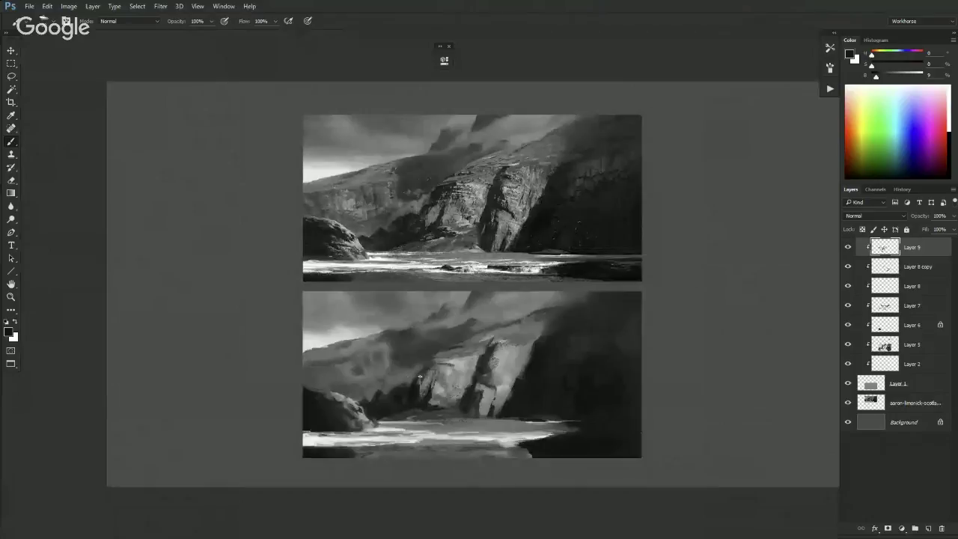
pyautogui.moveTo(422, 374); pyautogui.dragTo(421, 379)
# - Lasso a closed selection around the lit cliff edge
pyautogui.press('l')
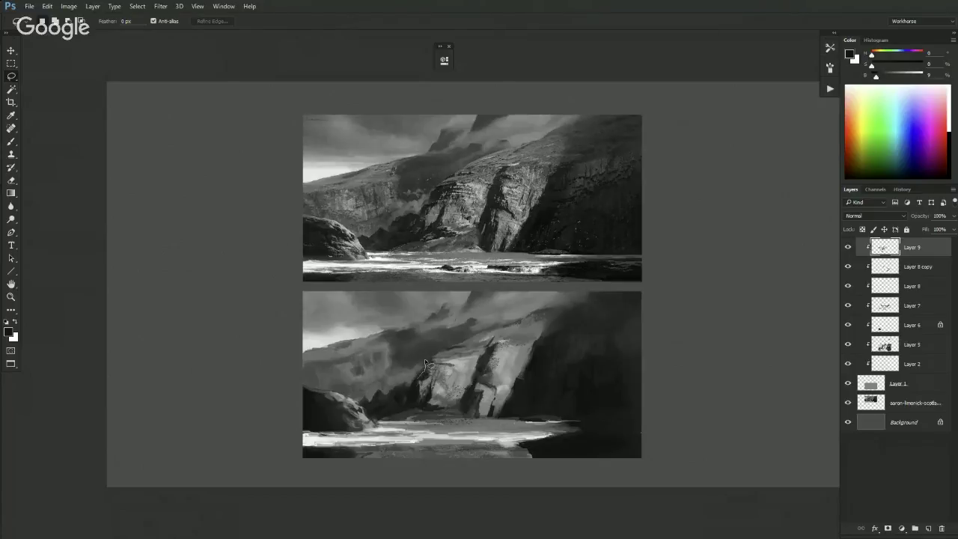
pyautogui.moveTo(432, 358)
pyautogui.mouseDown()
pyautogui.moveTo(451, 350)
pyautogui.moveTo(438, 356)
pyautogui.moveTo(447, 364)
pyautogui.mouseUp()
pyautogui.moveTo(430, 378)
pyautogui.mouseDown()
pyautogui.moveTo(421, 368)
pyautogui.moveTo(441, 354)
pyautogui.mouseUp()
# - Return to the Brush, zoom out, and sample lighter sky and mid greys from the painting
pyautogui.press('b')
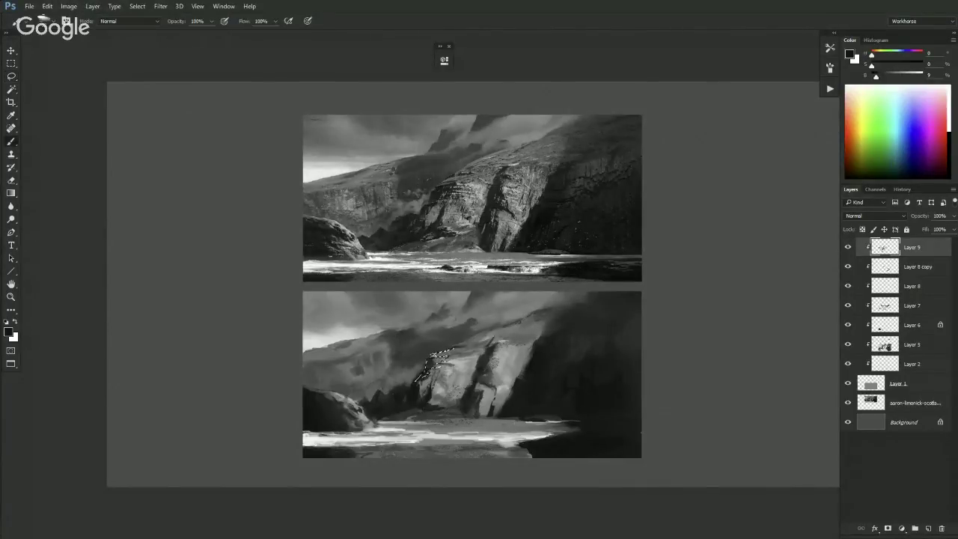
pyautogui.hotkey('ctrl', '-')
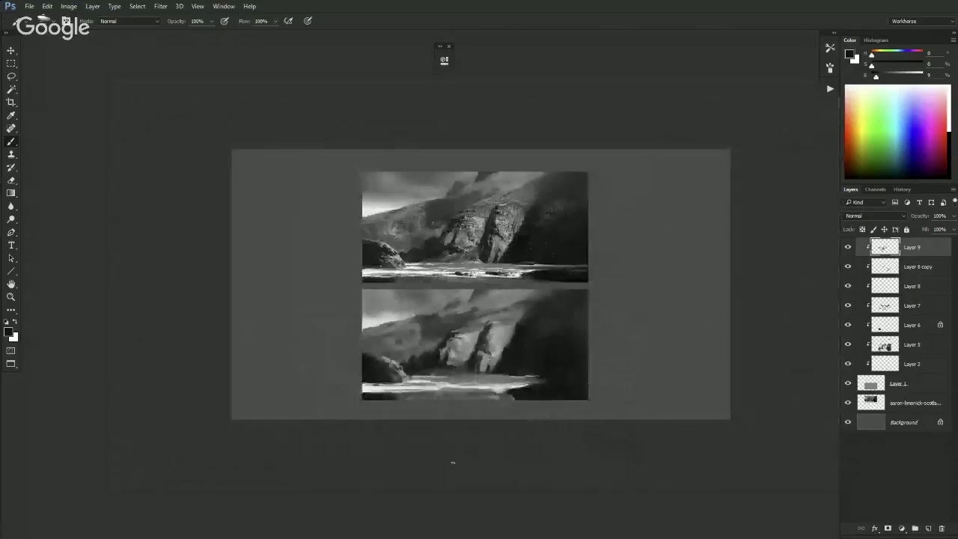
pyautogui.hotkey('ctrl', 'shift', 'h')
pyautogui.hotkey('ctrl', 'shift', 'h')
pyautogui.keyDown('alt'); pyautogui.click(446, 318); pyautogui.keyUp('alt')
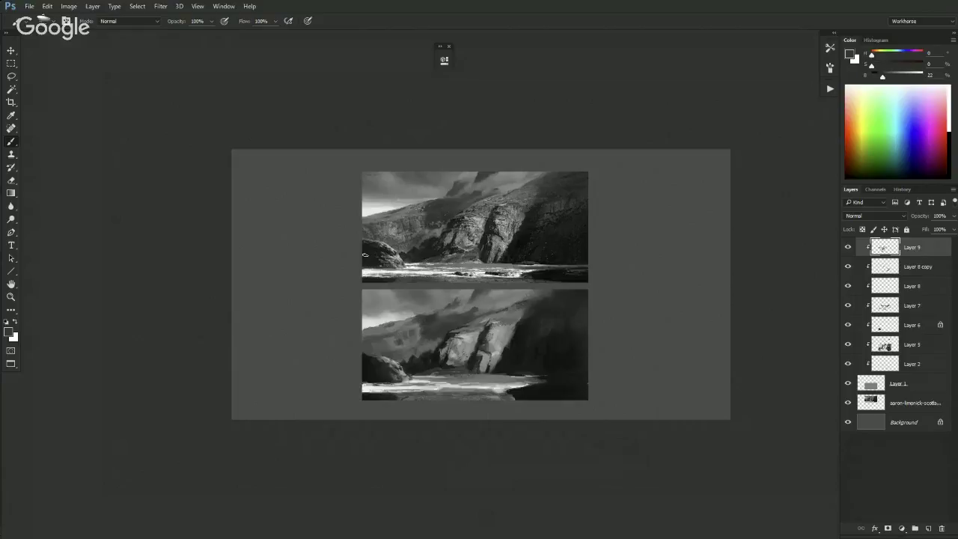
pyautogui.keyDown('alt'); pyautogui.click(387, 321); pyautogui.keyUp('alt')
pyautogui.keyDown('alt'); pyautogui.click(413, 313); pyautogui.keyUp('alt')
pyautogui.keyDown('alt'); pyautogui.click(418, 318); pyautogui.keyUp('alt')
# - Sample dark greys, briefly try the Mixer Brush, then swap to the near-white colour
pyautogui.keyDown('alt'); pyautogui.click(418, 364); pyautogui.keyUp('alt')
pyautogui.keyDown('alt'); pyautogui.click(397, 352); pyautogui.keyUp('alt')
pyautogui.keyDown('alt'); pyautogui.click(421, 350); pyautogui.keyUp('alt')
pyautogui.keyDown('alt'); pyautogui.click(421, 347); pyautogui.keyUp('alt')
pyautogui.keyDown('alt'); pyautogui.click(426, 352); pyautogui.keyUp('alt')
pyautogui.hotkey('shift', 'b')
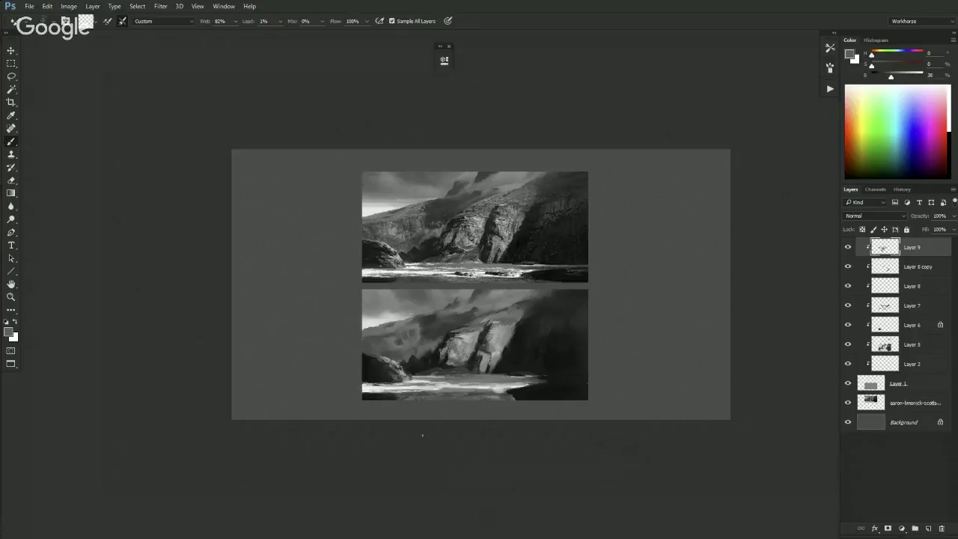
pyautogui.hotkey('shift', 'b')
pyautogui.hotkey('ctrl', '+')
pyautogui.press('x')
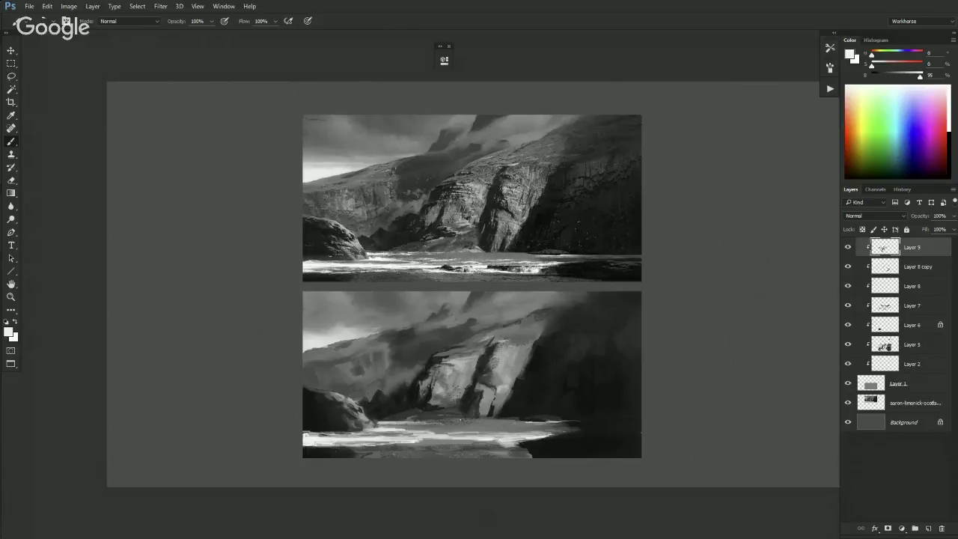
# - Sample progressively darker greys from the water and lower-right shadows, ending on near-black
pyautogui.keyDown('alt'); pyautogui.click(467, 419); pyautogui.keyUp('alt')
pyautogui.keyDown('alt'); pyautogui.click(538, 447); pyautogui.keyUp('alt')
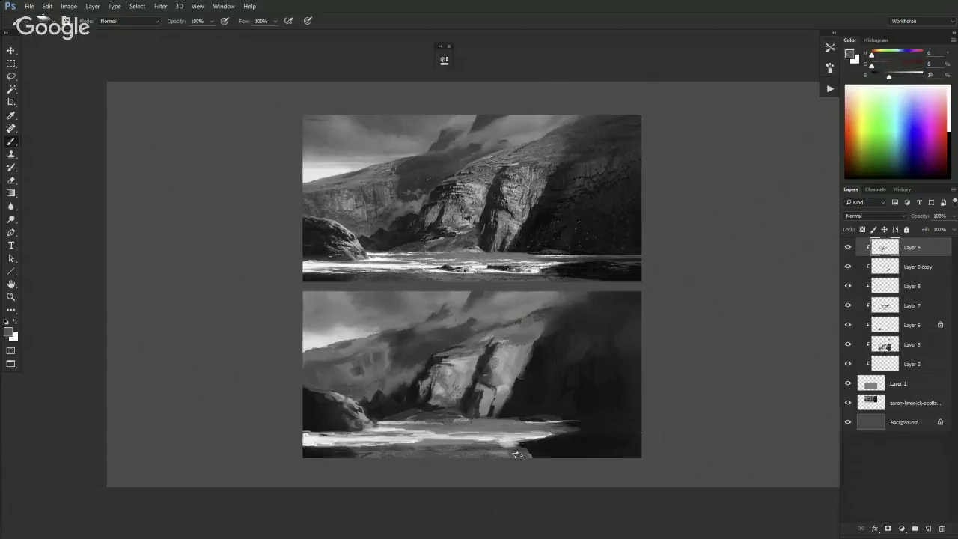
pyautogui.keyDown('alt'); pyautogui.click(546, 453); pyautogui.keyUp('alt')
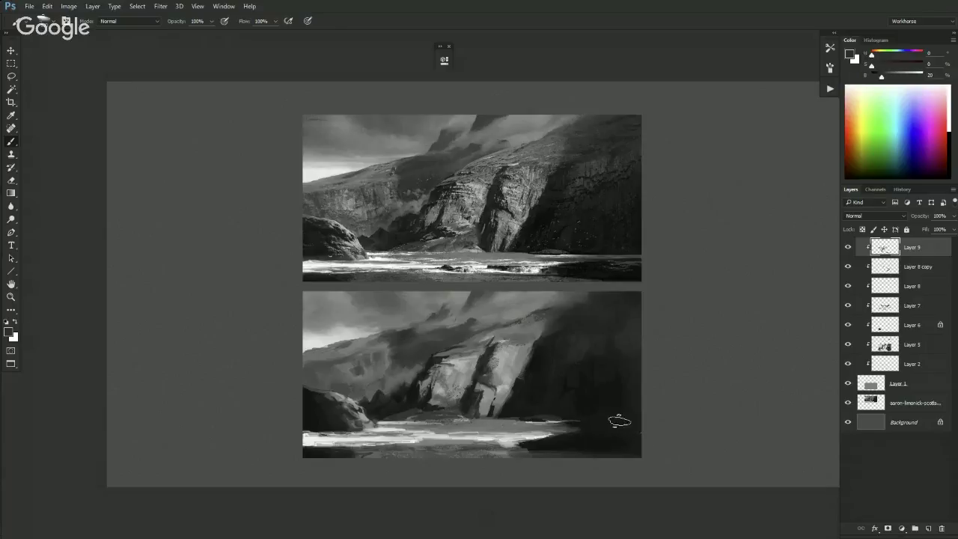
pyautogui.keyDown('alt'); pyautogui.click(627, 433); pyautogui.keyUp('alt')
pyautogui.keyDown('alt'); pyautogui.click(594, 437); pyautogui.keyUp('alt')
pyautogui.keyDown('alt'); pyautogui.click(351, 455); pyautogui.keyUp('alt')
pyautogui.keyDown('alt'); pyautogui.click(360, 454); pyautogui.keyUp('alt')
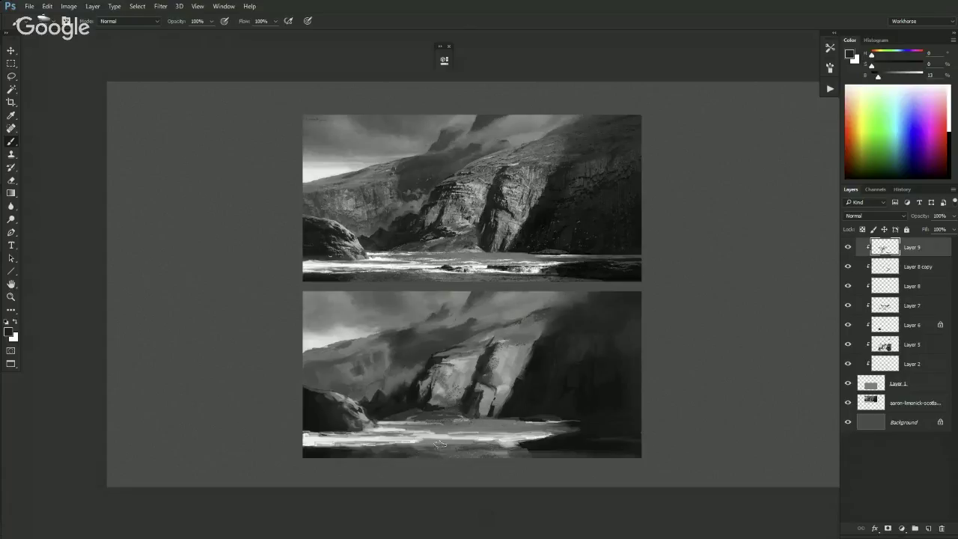
# - Lasso part of the water, switch to the Brush, and hide the selection edges
pyautogui.press('l')
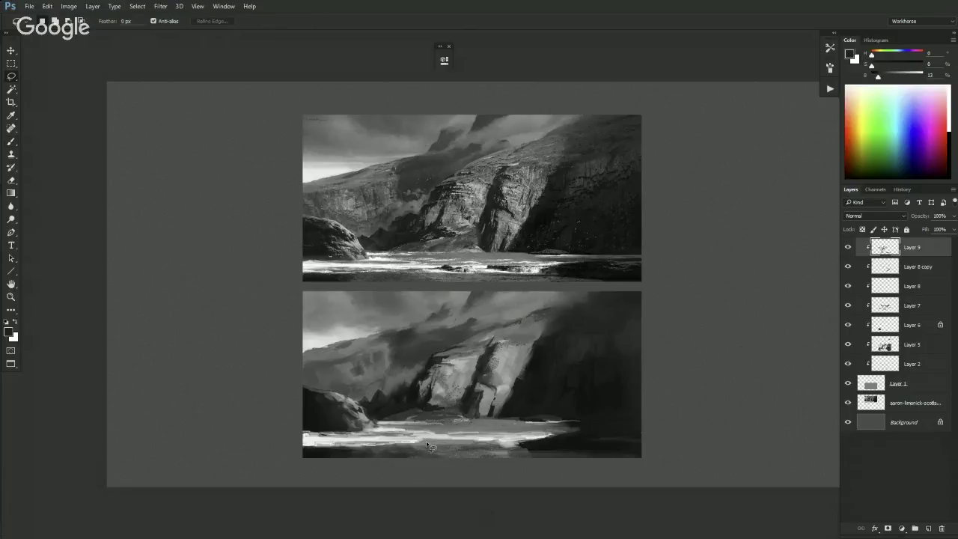
pyautogui.moveTo(433, 435)
pyautogui.mouseDown()
pyautogui.moveTo(442, 446)
pyautogui.moveTo(425, 448)
pyautogui.moveTo(453, 448)
pyautogui.moveTo(424, 448)
pyautogui.mouseUp()
pyautogui.press('b')
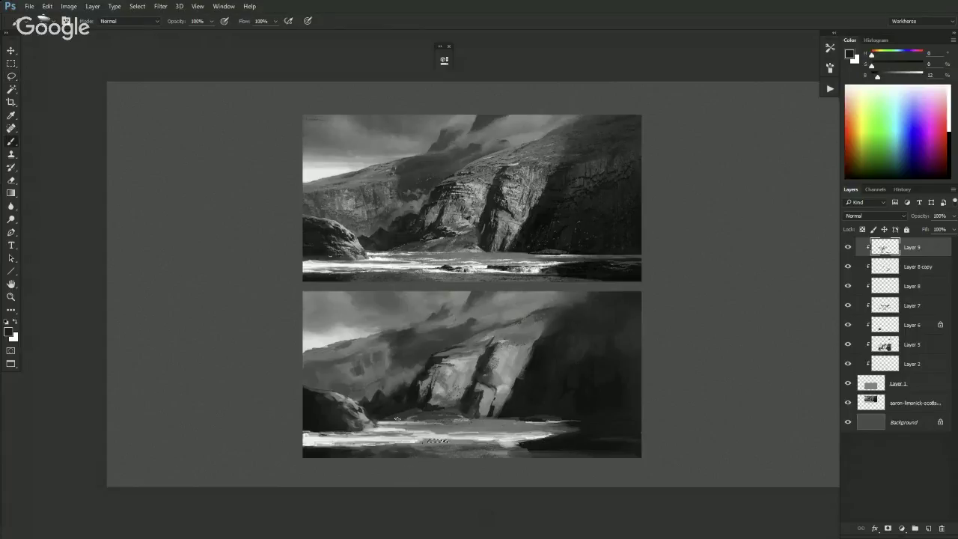
pyautogui.hotkey('ctrl', 'h')
# - Lasso a small patch of the lower shoreline and return to the Brush
pyautogui.press('l')
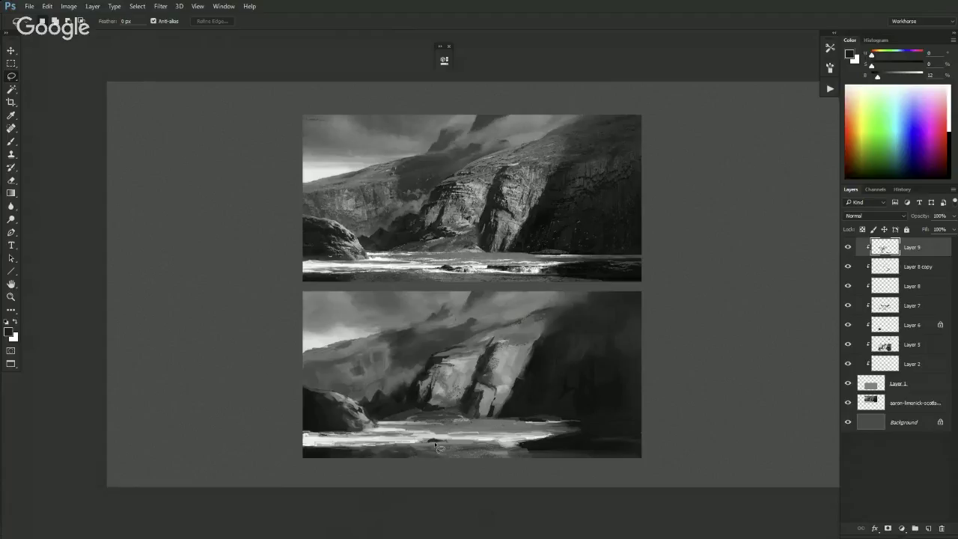
pyautogui.moveTo(443, 448)
pyautogui.mouseDown()
pyautogui.moveTo(459, 446)
pyautogui.moveTo(434, 446)
pyautogui.mouseUp()
pyautogui.press('b')
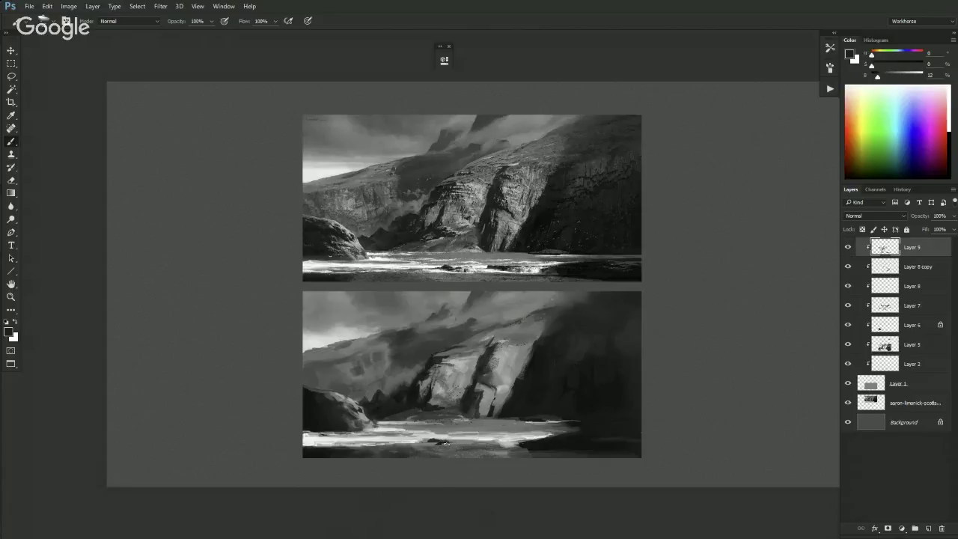
# - Pick a light grey and paint strokes along the lower painting's shoreline
pyautogui.keyDown('alt'); pyautogui.click(461, 436); pyautogui.keyUp('alt')
pyautogui.moveTo(416, 445); pyautogui.dragTo(425, 444)
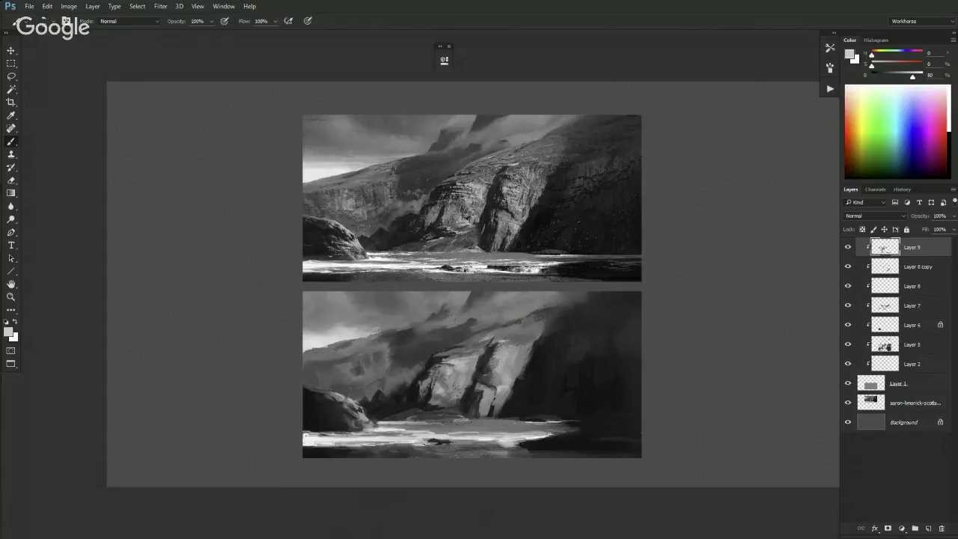
pyautogui.moveTo(437, 446); pyautogui.dragTo(492, 444)
pyautogui.keyDown('alt'); pyautogui.click(463, 439); pyautogui.keyUp('alt')
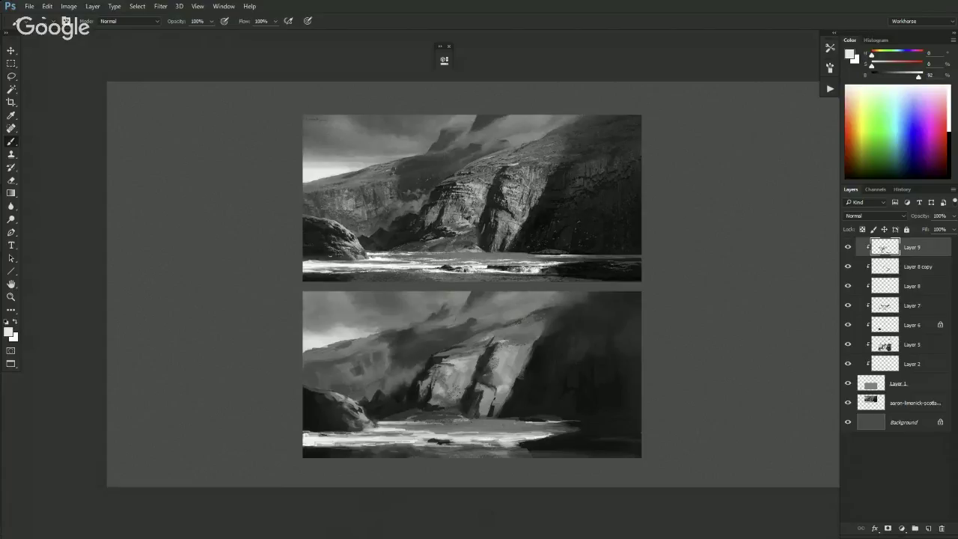
pyautogui.moveTo(497, 446); pyautogui.dragTo(515, 445)
# - Adjust the grey, then dab mid grey over part of the white shoreline strip
pyautogui.moveTo(918, 77); pyautogui.dragTo(918, 77)
pyautogui.keyDown('alt'); pyautogui.click(431, 434); pyautogui.keyUp('alt')
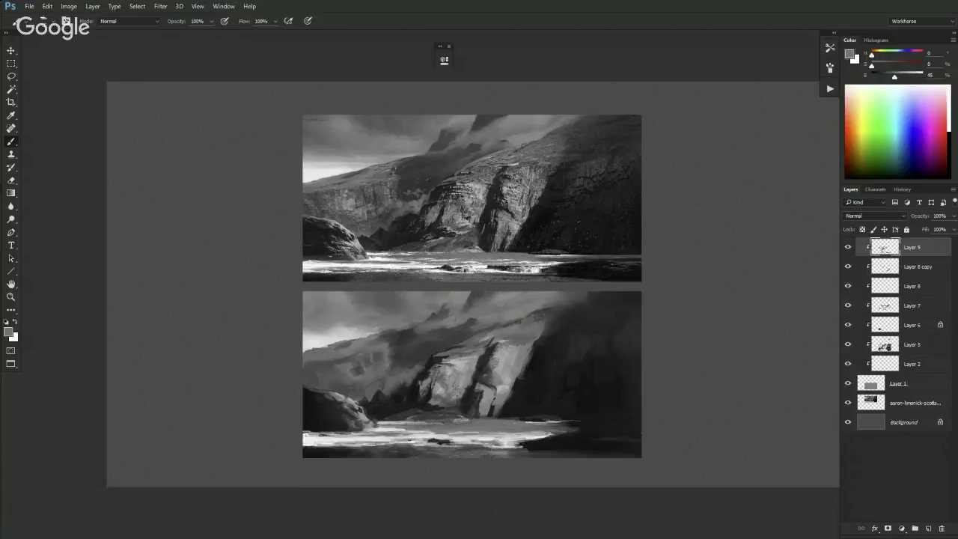
pyautogui.keyDown('alt'); pyautogui.click(375, 434); pyautogui.keyUp('alt')
pyautogui.keyDown('alt'); pyautogui.click(438, 422); pyautogui.keyUp('alt')
pyautogui.moveTo(415, 440); pyautogui.dragTo(423, 441)
# - Sample several greys from the lower painting and the canvas beside it
pyautogui.hotkey('ctrl', '-')
pyautogui.hotkey('ctrl', '+')
pyautogui.keyDown('alt'); pyautogui.click(366, 343); pyautogui.keyUp('alt')
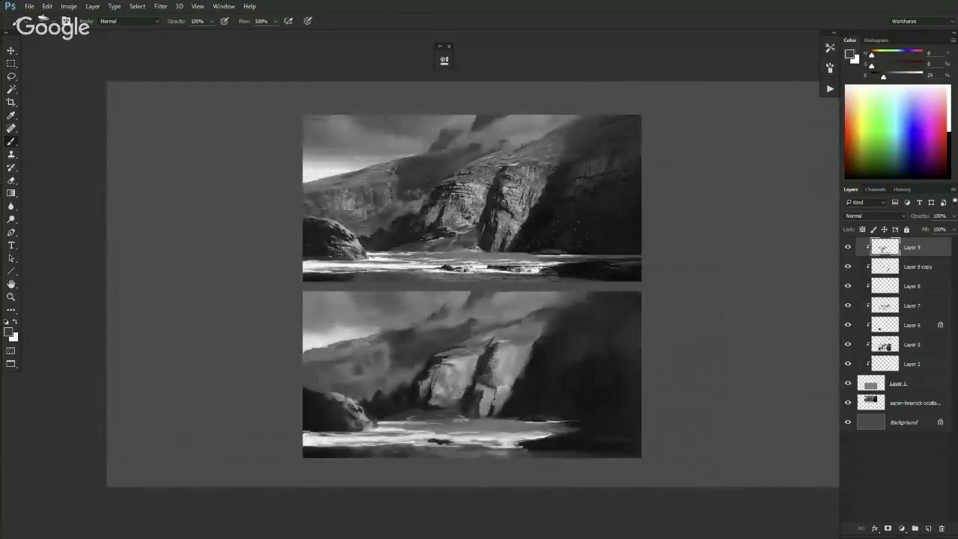
pyautogui.keyDown('alt'); pyautogui.click(365, 341); pyautogui.keyUp('alt')
pyautogui.keyDown('alt'); pyautogui.click(390, 336); pyautogui.keyUp('alt')
pyautogui.keyDown('alt'); pyautogui.click(383, 347); pyautogui.keyUp('alt')
pyautogui.keyDown('alt'); pyautogui.click(272, 445); pyautogui.keyUp('alt')
pyautogui.keyDown('alt'); pyautogui.click(388, 354); pyautogui.keyUp('alt')
pyautogui.keyDown('alt'); pyautogui.click(395, 358); pyautogui.keyUp('alt')
pyautogui.keyDown('alt'); pyautogui.click(370, 362); pyautogui.keyUp('alt')
# - Sample and compare cliff greys, ending on a dark grey as the brush colour
pyautogui.keyDown('alt'); pyautogui.click(377, 346); pyautogui.keyUp('alt')
pyautogui.keyDown('alt'); pyautogui.click(395, 368); pyautogui.keyUp('alt')
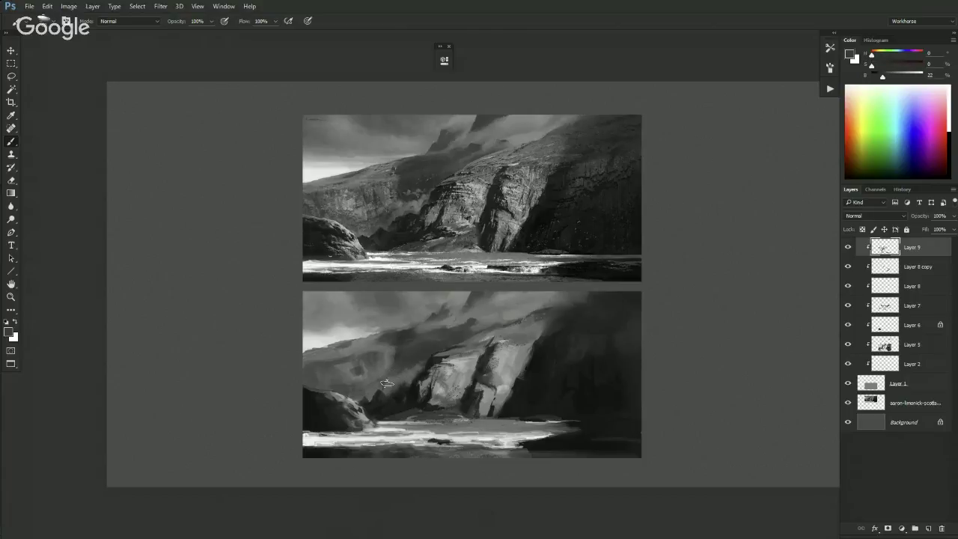
pyautogui.keyDown('alt'); pyautogui.click(395, 385); pyautogui.keyUp('alt')
pyautogui.keyDown('alt'); pyautogui.click(371, 392); pyautogui.keyUp('alt')
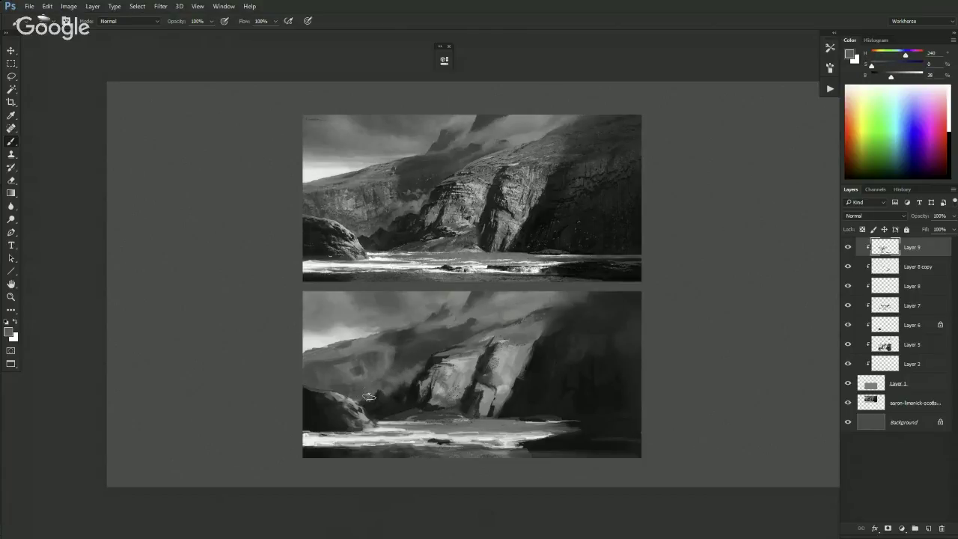
pyautogui.keyDown('alt'); pyautogui.click(454, 332); pyautogui.keyUp('alt')
pyautogui.keyDown('alt'); pyautogui.click(459, 333); pyautogui.keyUp('alt')
pyautogui.keyDown('alt'); pyautogui.click(463, 329); pyautogui.keyUp('alt')
pyautogui.keyDown('alt'); pyautogui.click(454, 337); pyautogui.keyUp('alt')
pyautogui.keyDown('alt'); pyautogui.click(414, 378); pyautogui.keyUp('alt')
pyautogui.scroll(-2, 383, 393)
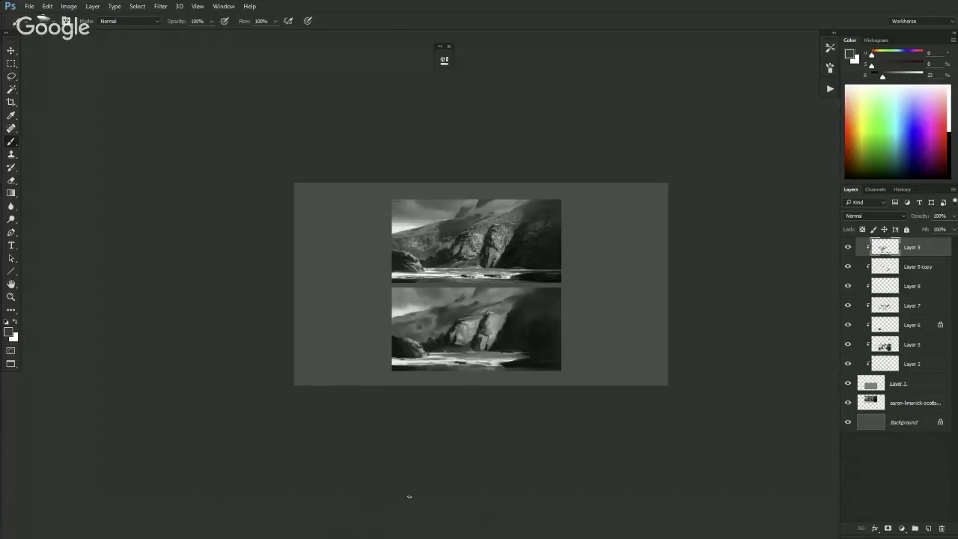
pyautogui.scroll(-1, 392, 475)
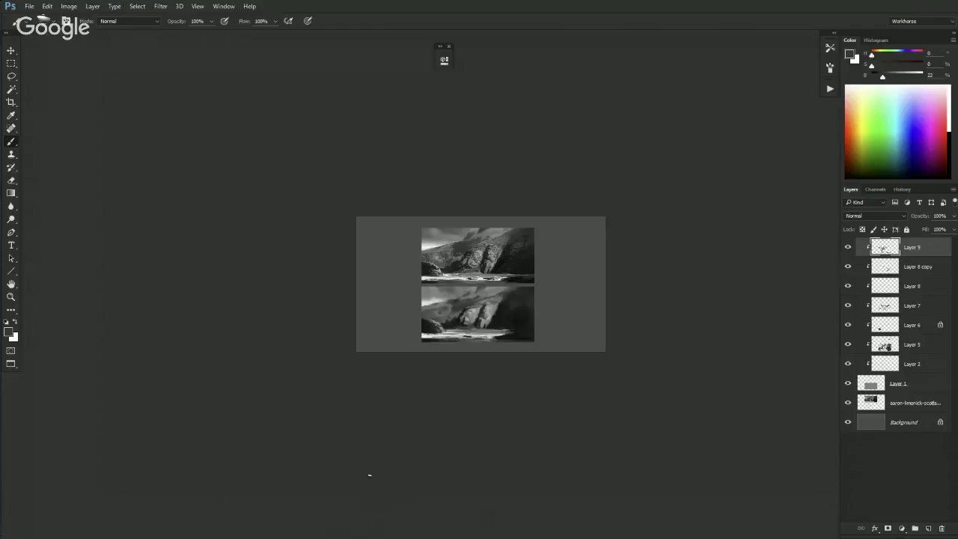
pyautogui.scroll(1, 417, 536)
pyautogui.keyDown('alt'); pyautogui.click(500, 315); pyautogui.keyUp('alt')
pyautogui.keyDown('alt'); pyautogui.click(498, 312); pyautogui.keyUp('alt')
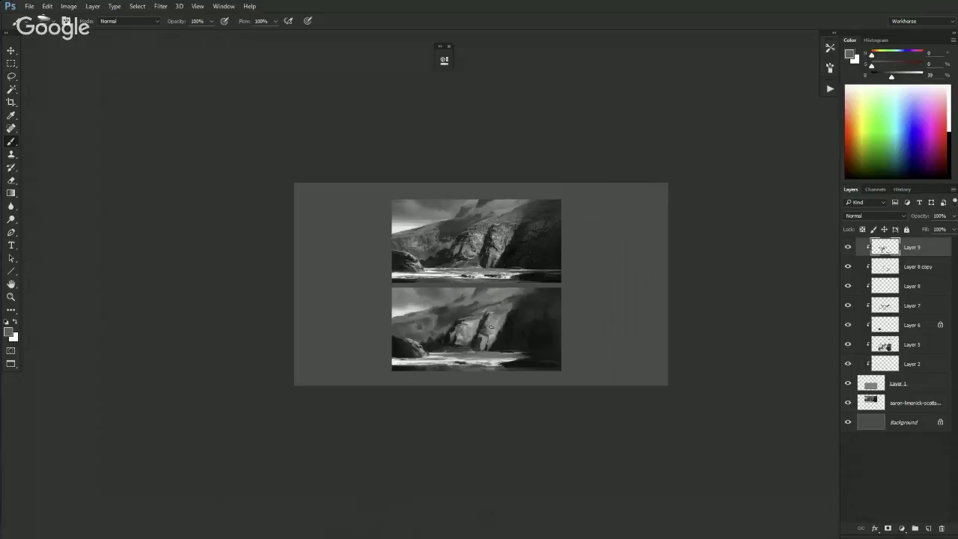
pyautogui.keyDown('alt'); pyautogui.click(510, 314); pyautogui.keyUp('alt')
pyautogui.keyDown('alt'); pyautogui.click(502, 308); pyautogui.keyUp('alt')
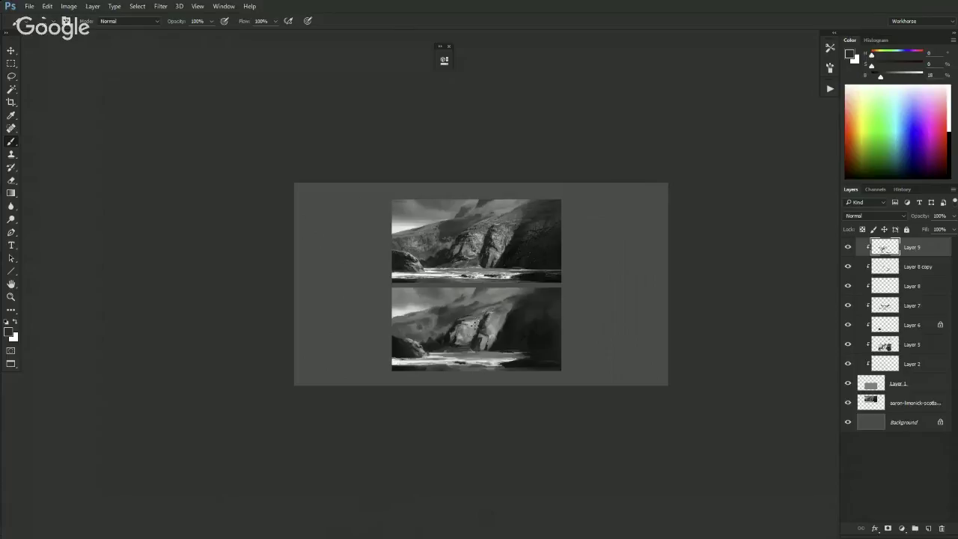
pyautogui.keyDown('alt'); pyautogui.click(481, 309); pyautogui.keyUp('alt')
pyautogui.hotkey('ctrl', '+')
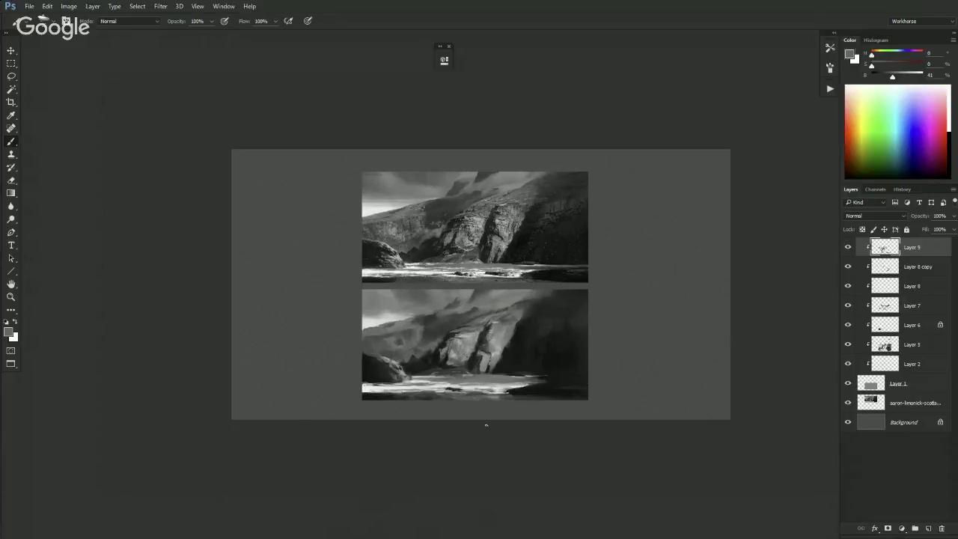
pyautogui.hotkey('ctrl', '+')
pyautogui.hotkey('ctrl', '-')
pyautogui.moveTo(892, 77); pyautogui.dragTo(911, 77)
pyautogui.hotkey('ctrl', '-')
pyautogui.hotkey('ctrl', '-')
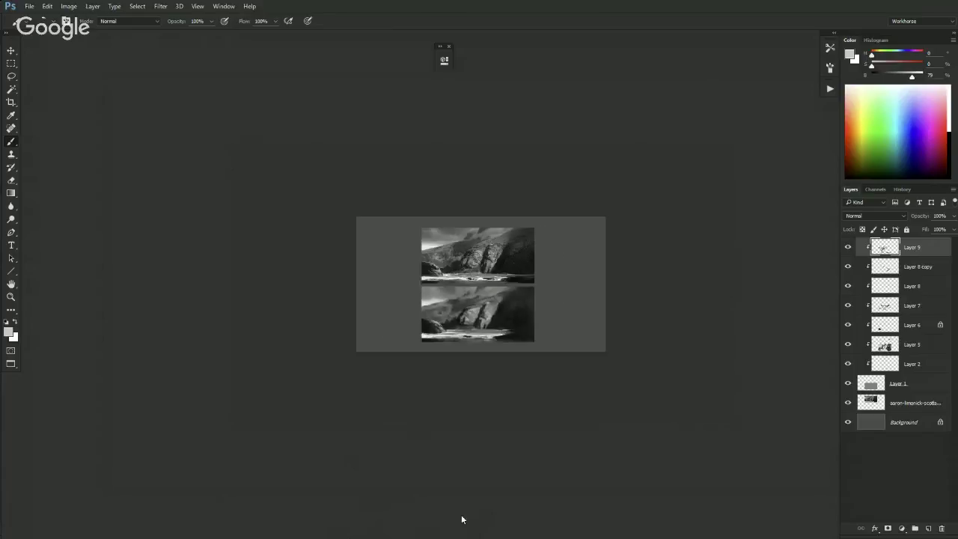
pyautogui.hotkey('ctrl', '-')
pyautogui.hotkey('ctrl', '+')
pyautogui.hotkey('ctrl', '+')
pyautogui.hotkey('ctrl', '+')
pyautogui.hotkey('ctrl', '+')
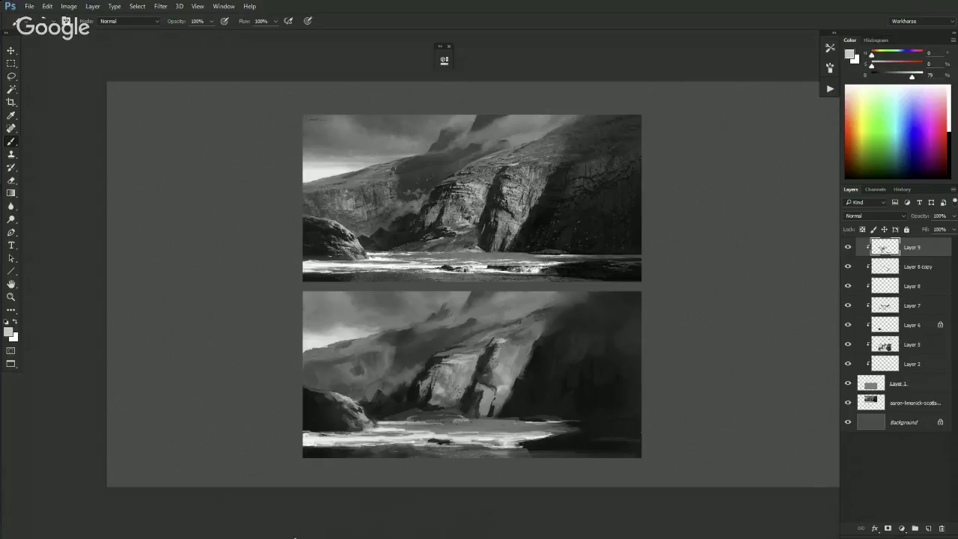
pyautogui.scroll(-1, 624, 190)
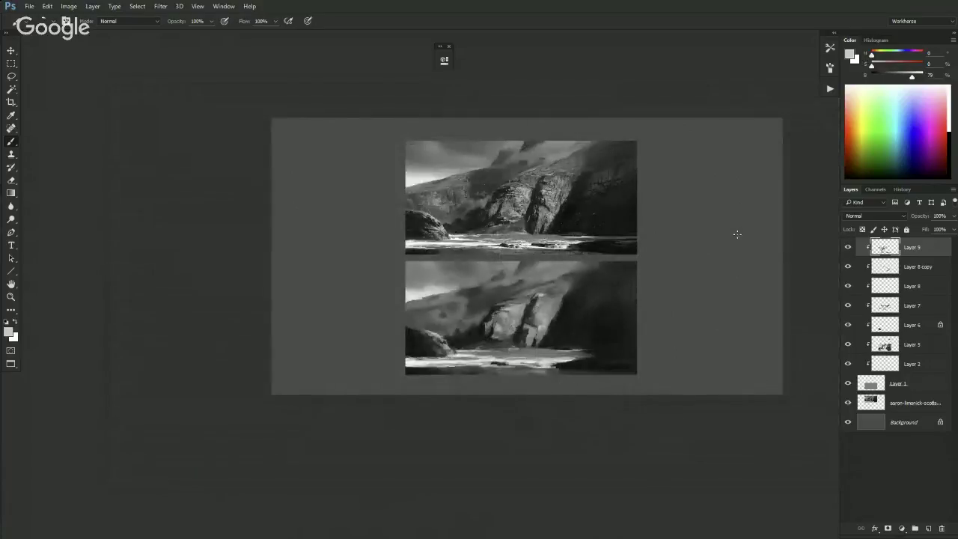
pyautogui.keyDown('shift'); pyautogui.click(874, 380); pyautogui.keyUp('shift')
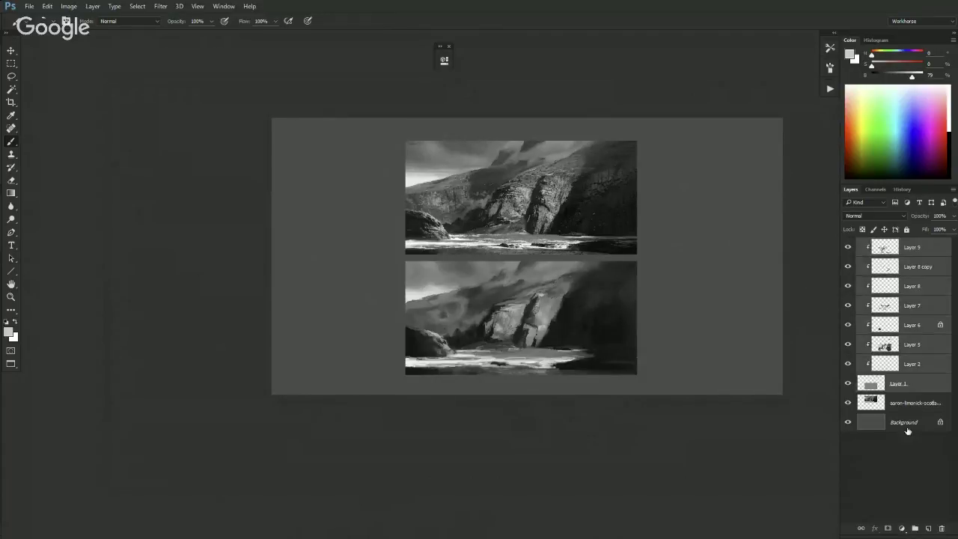
pyautogui.click(915, 529)
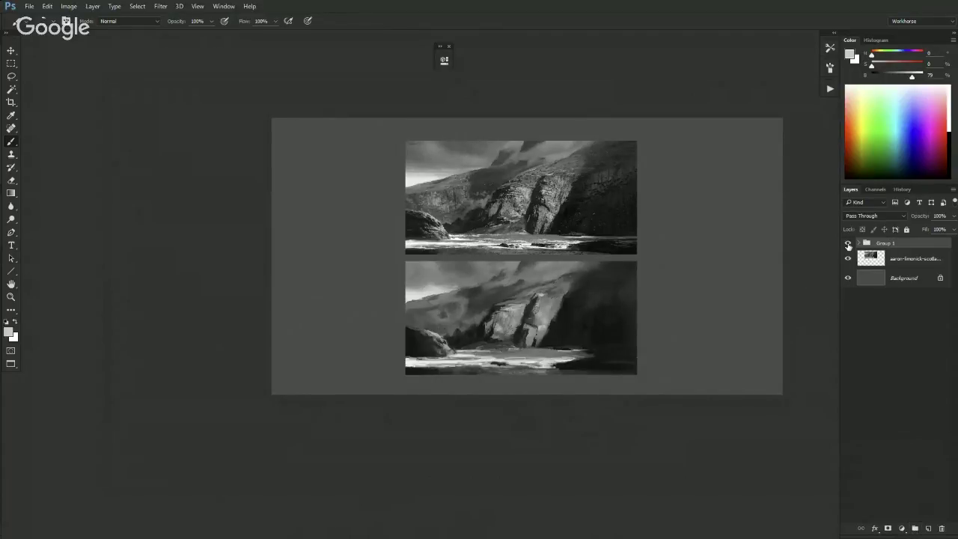
pyautogui.click(847, 244)
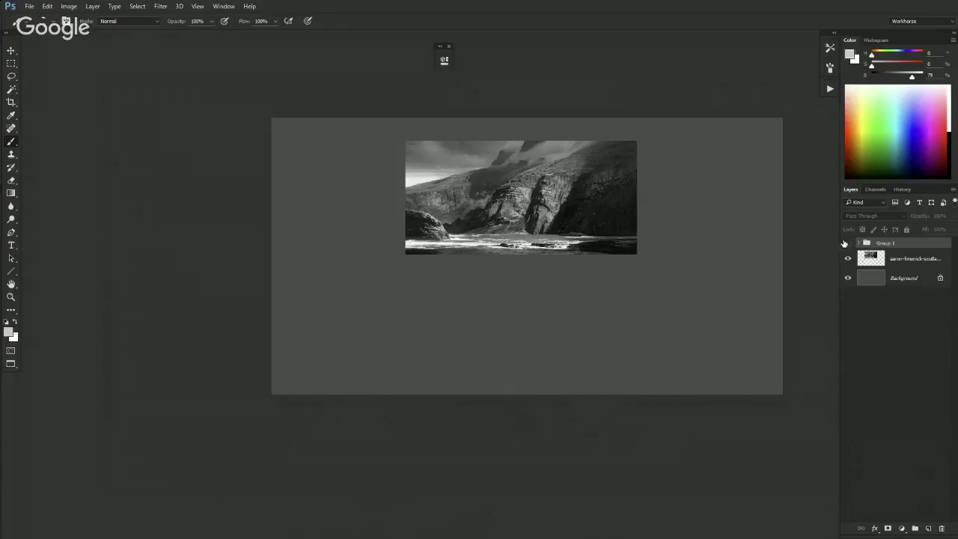
pyautogui.click(865, 260)
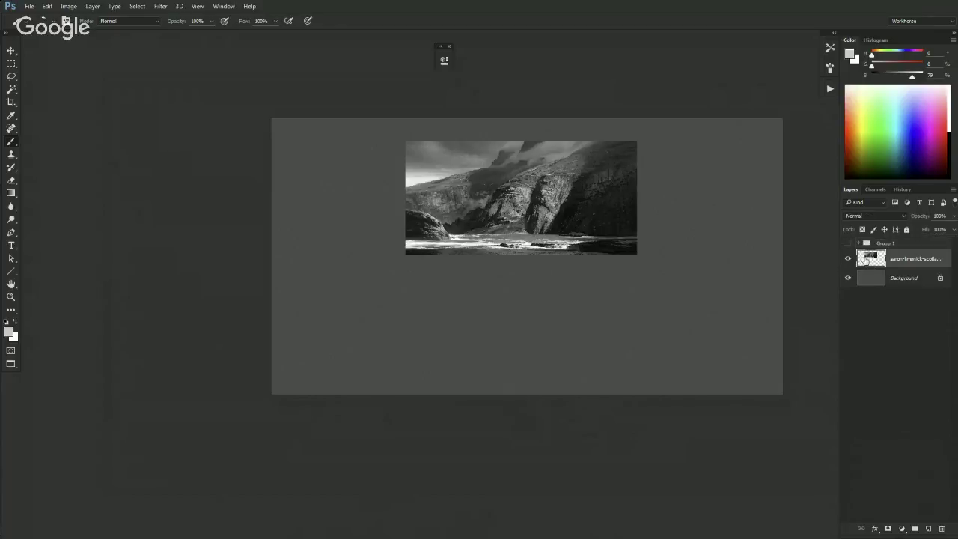
pyautogui.press('f')
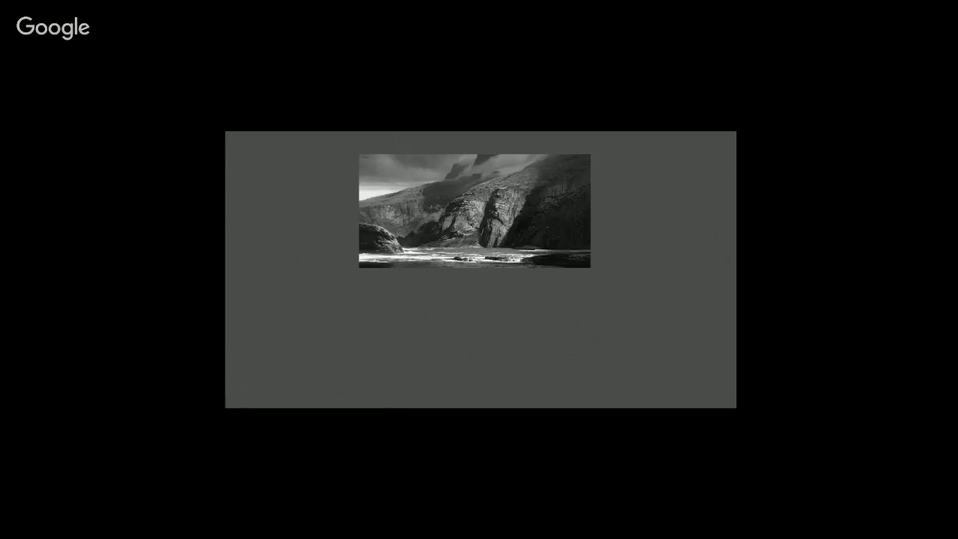
pyautogui.hotkey('ctrl', '+')
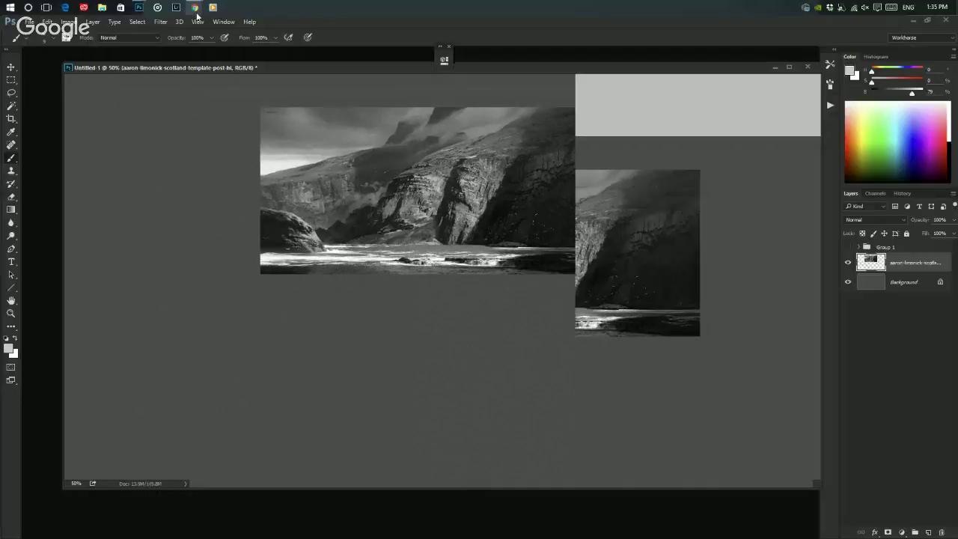
pyautogui.moveTo(192, 7)
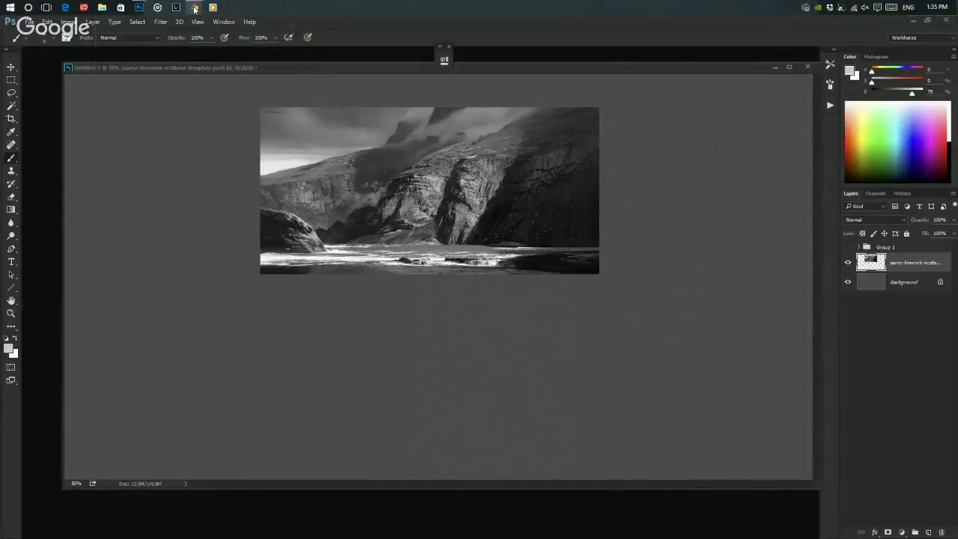
pyautogui.click(193, 8)
pyautogui.moveTo(194, 9)
pyautogui.click(171, 37)
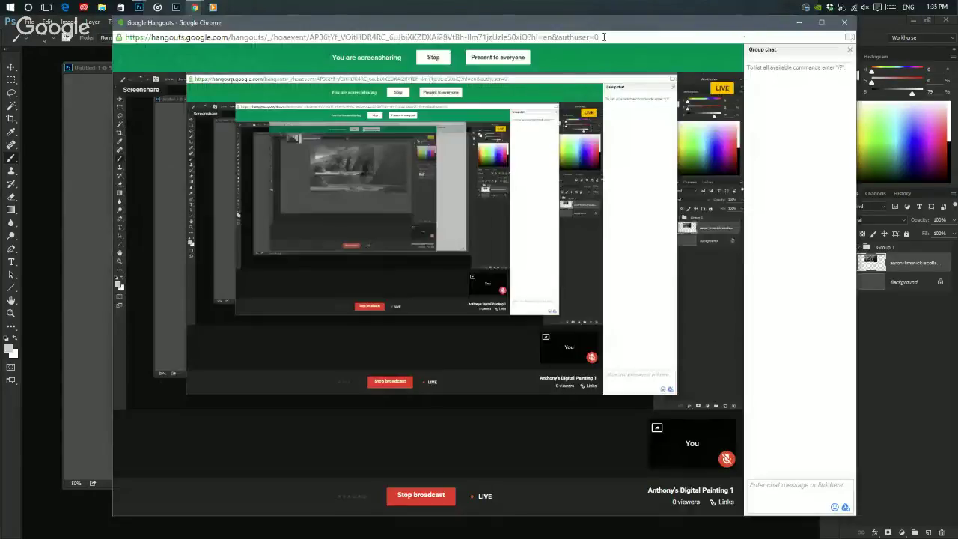
pyautogui.click(793, 20)
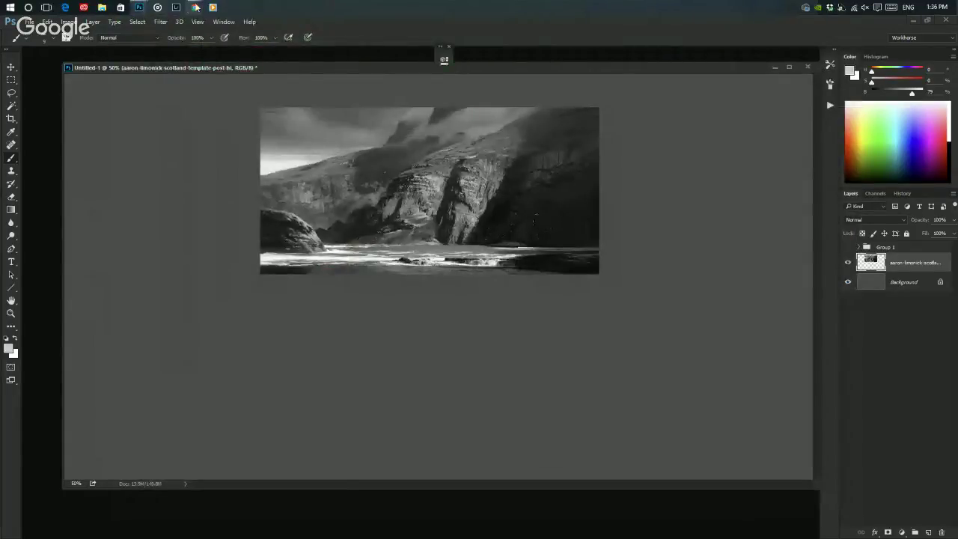
pyautogui.moveTo(187, 8)
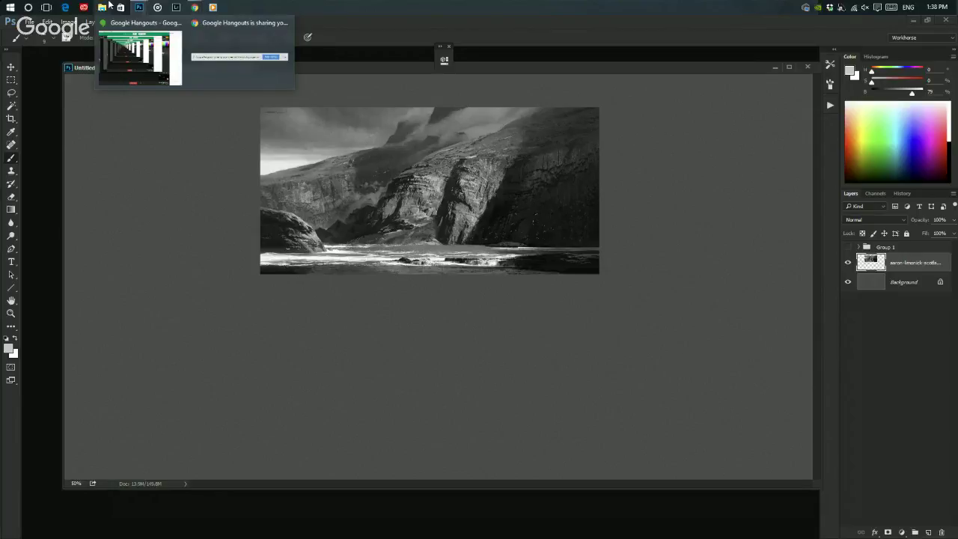
# - Launch Dropbox from Start, show its 21-item top-level folder, and restore down the Explorer window
pyautogui.click(17, 7)
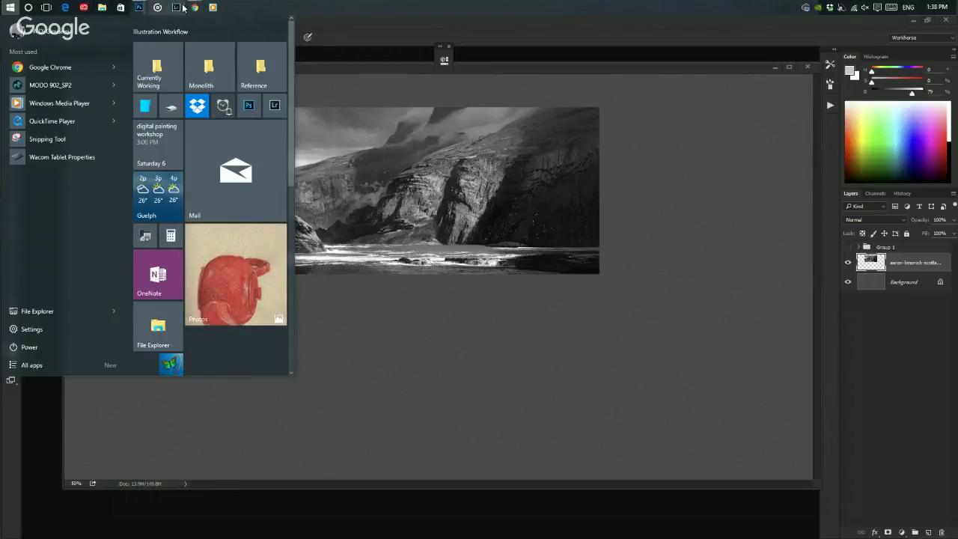
pyautogui.click(221, 42)
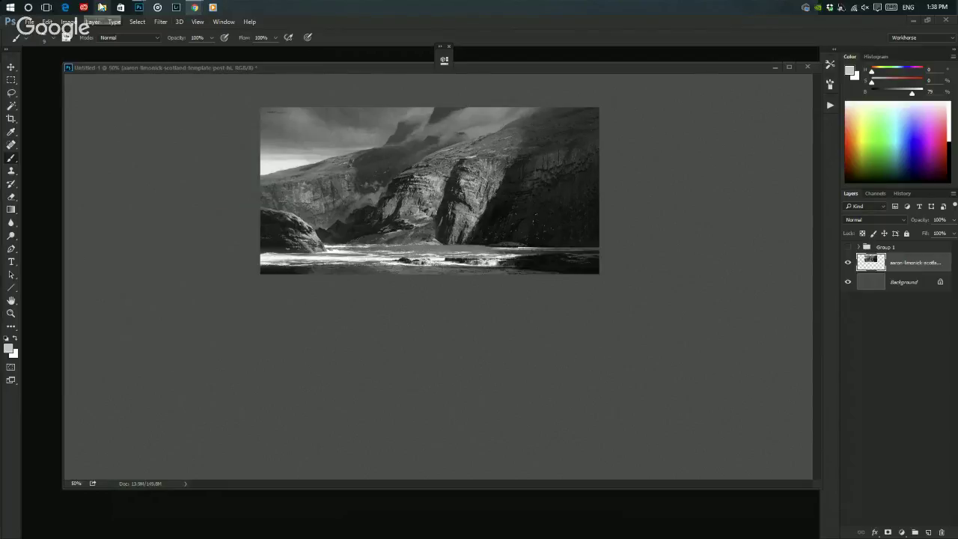
pyautogui.click(10, 7)
pyautogui.click(191, 110)
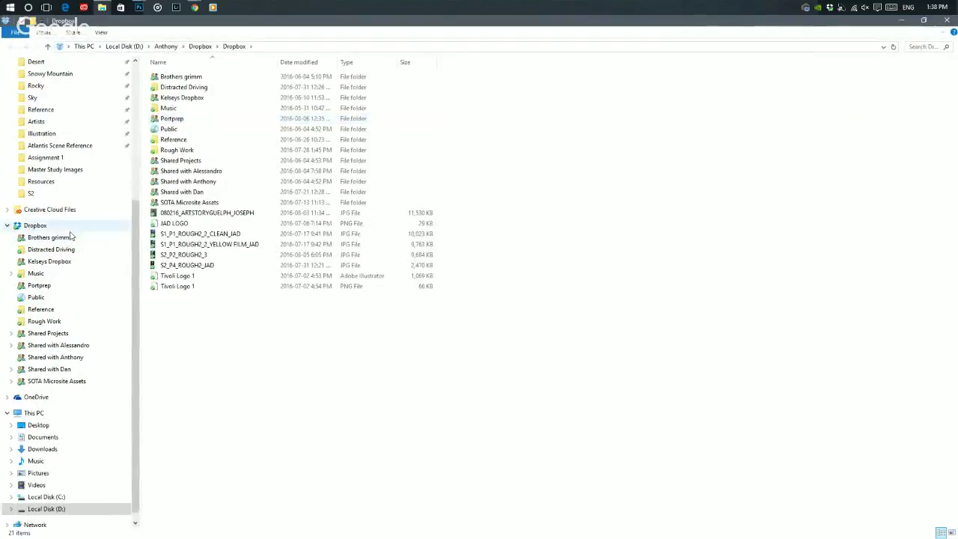
pyautogui.click(69, 228)
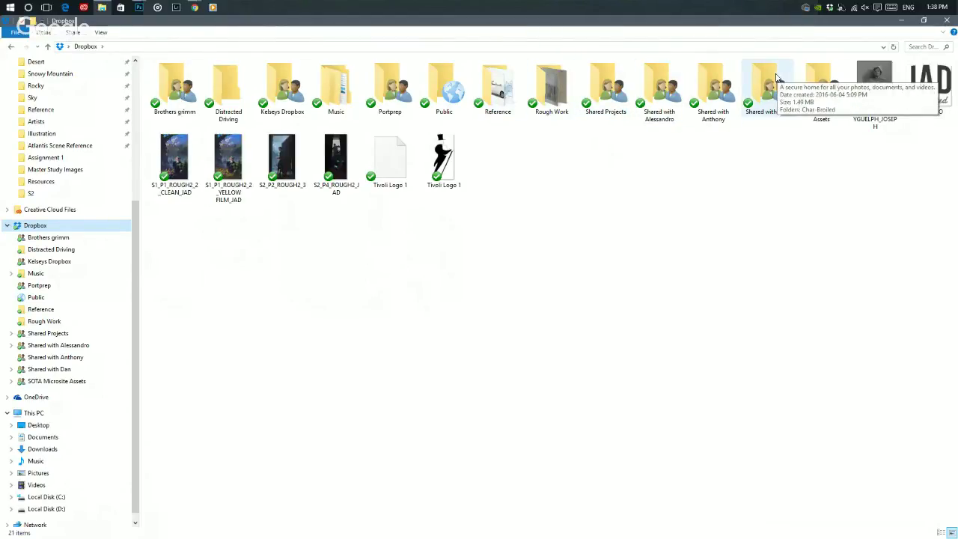
pyautogui.click(923, 21)
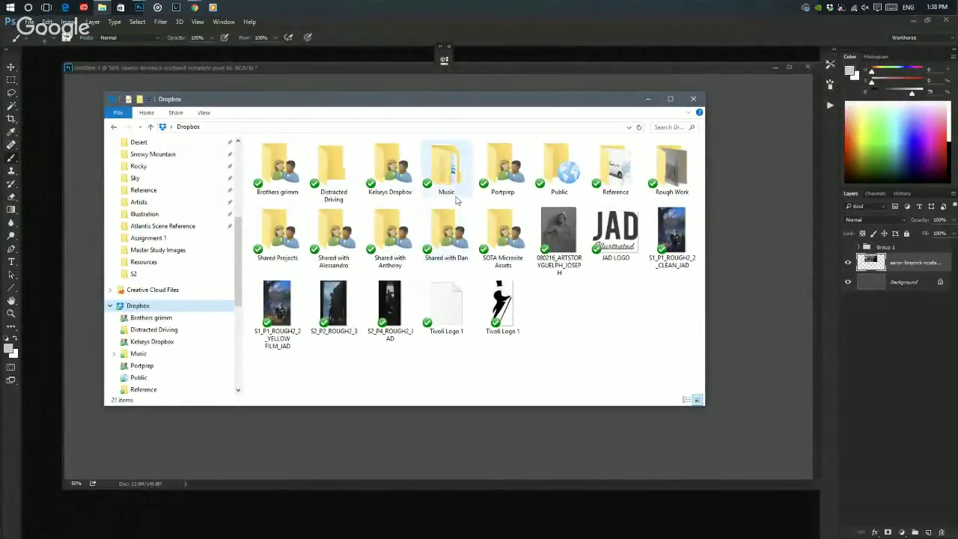
# - Copy all 17 Portprep images and paste them into the Shared with Alessandro folder
pyautogui.doubleClick(494, 175)
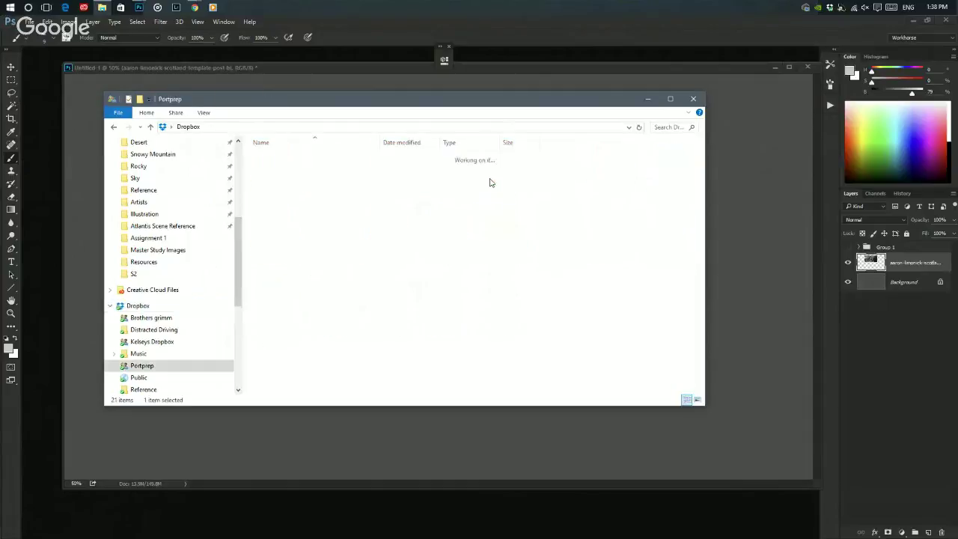
pyautogui.click(292, 176)
pyautogui.keyDown('shift'); pyautogui.click(277, 326); pyautogui.keyUp('shift')
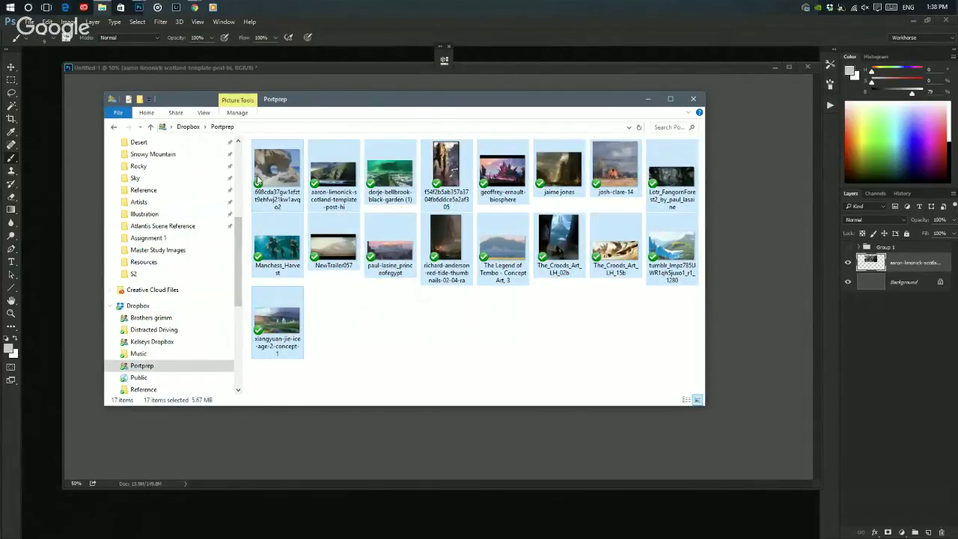
pyautogui.click(114, 126)
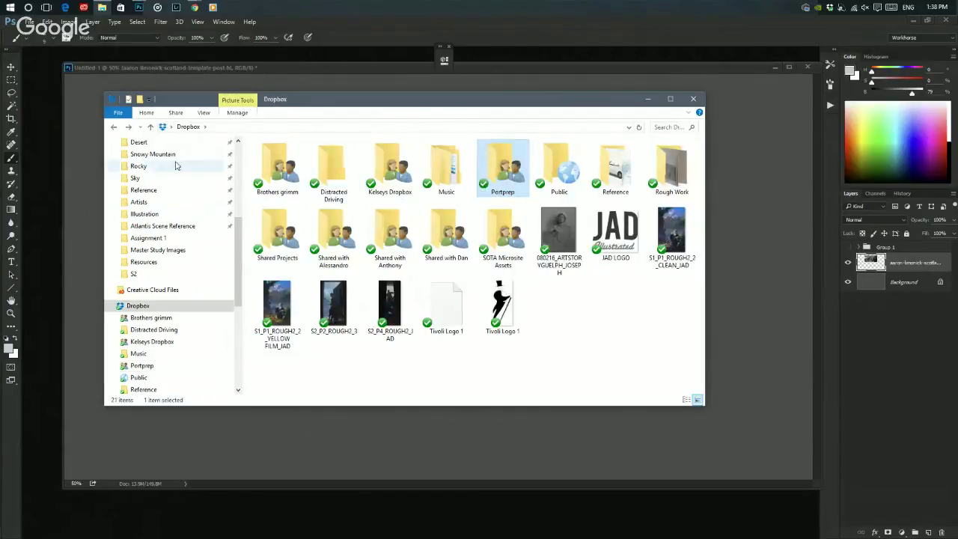
pyautogui.doubleClick(329, 227)
pyautogui.hotkey('ctrl', 'v')
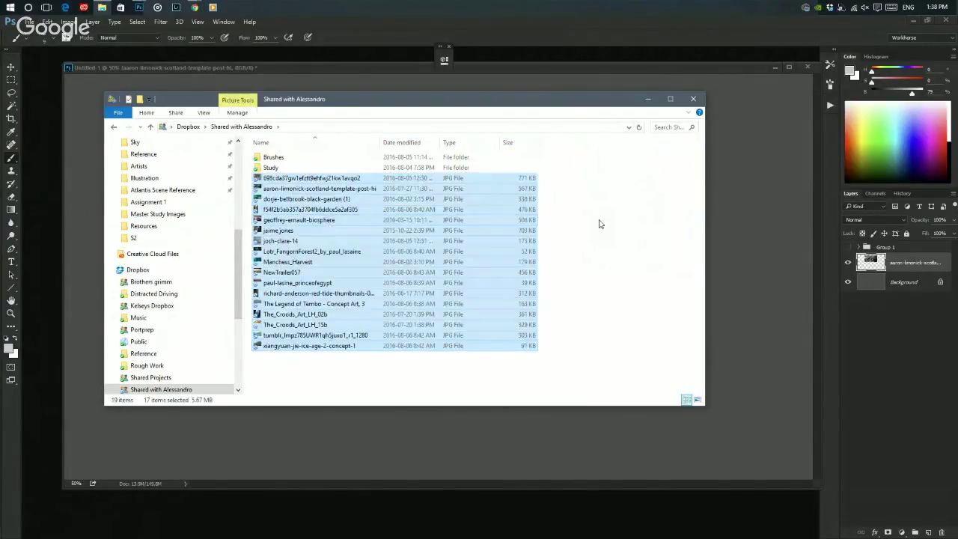
pyautogui.click(608, 210)
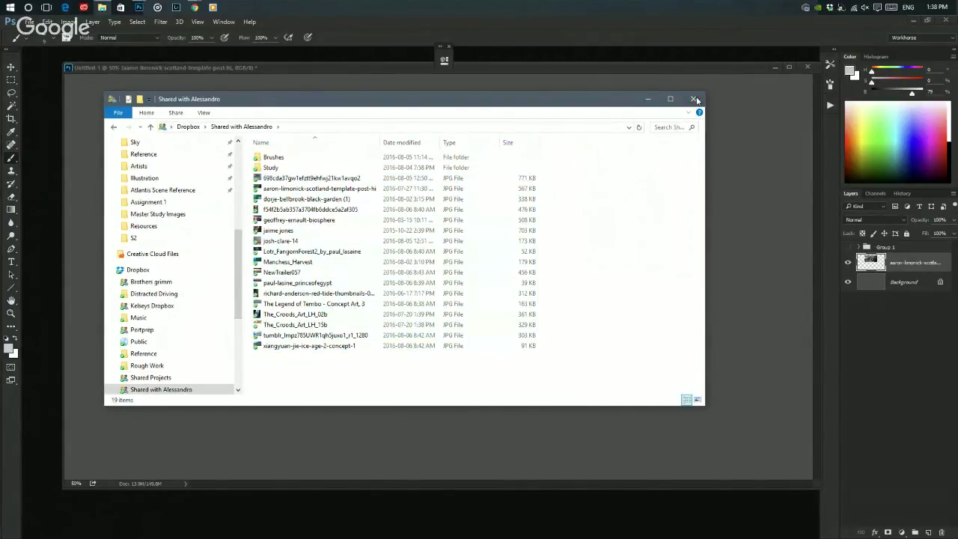
# - Close File Explorer, fit the canvas on screen and switch to the Move tool
pyautogui.click(696, 99)
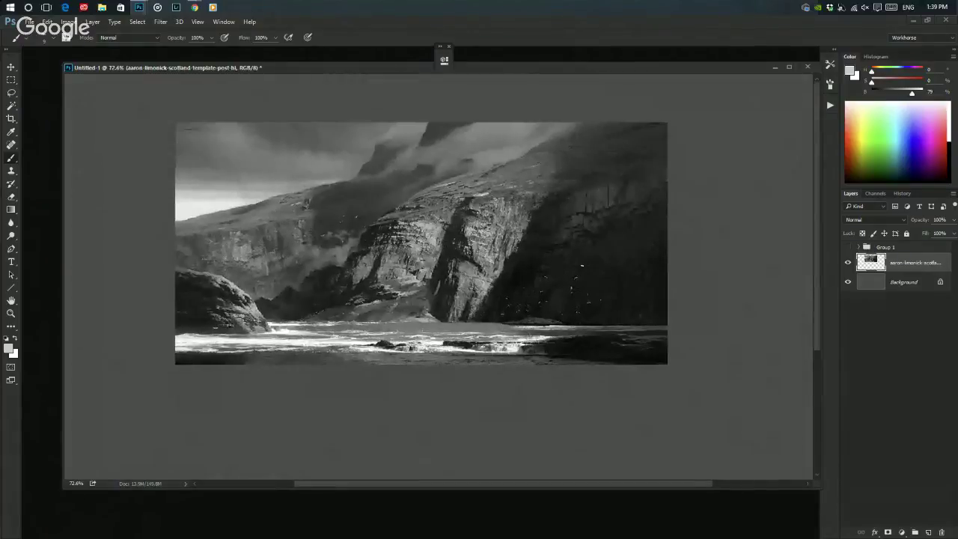
pyautogui.press('v')
pyautogui.hotkey('ctrl', '0')
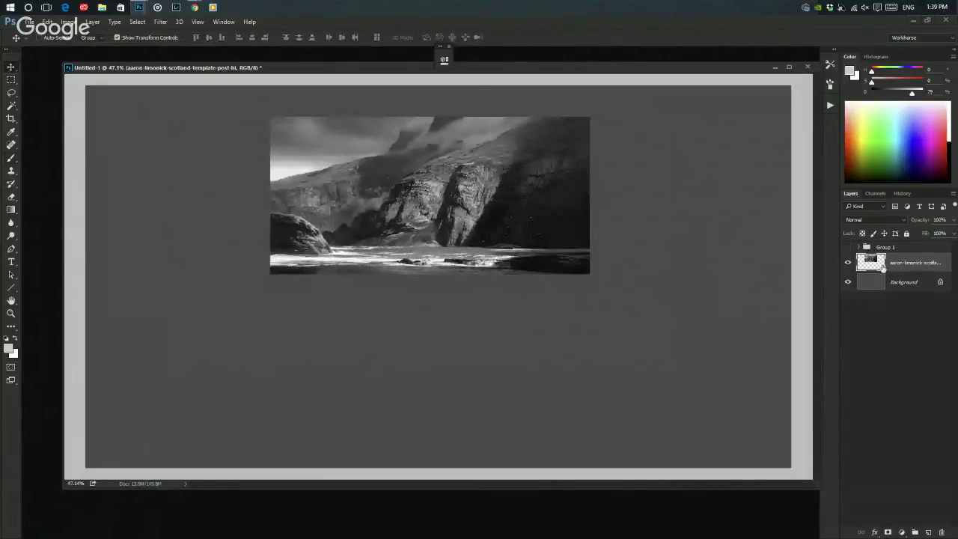
# - Select the landscape reference image and turn off its layer's visibility
pyautogui.scroll(-1, 479, 157)
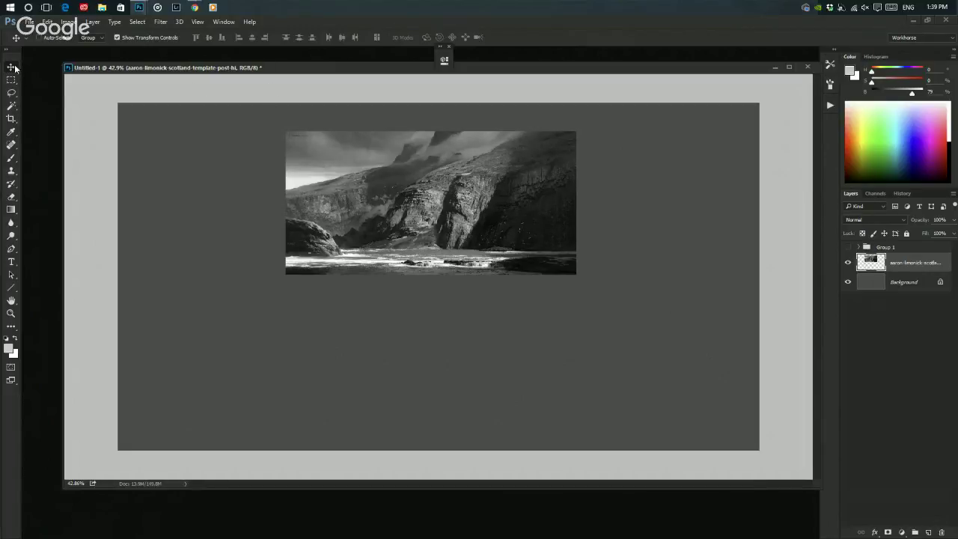
pyautogui.click(443, 159)
pyautogui.click(848, 262)
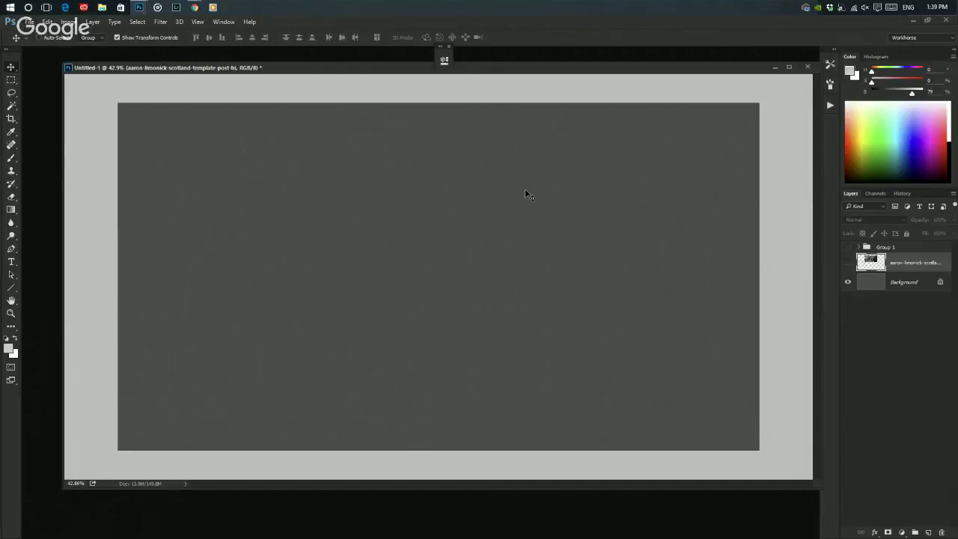
# - Delete the landscape layer, reset default black/white colours, and cancel the Levels dialog
pyautogui.moveTo(858, 264); pyautogui.dragTo(941, 532)
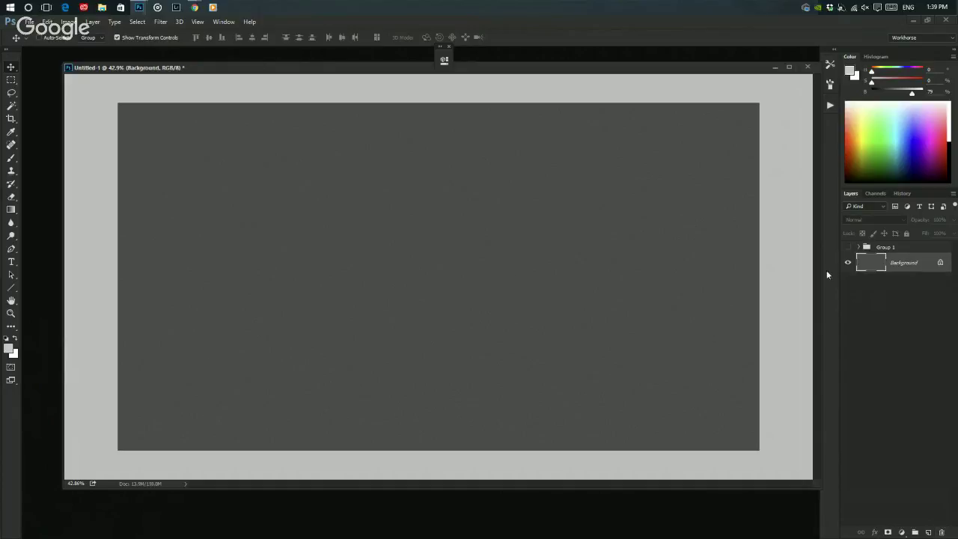
pyautogui.press('d')
pyautogui.hotkey('ctrl', 'l')
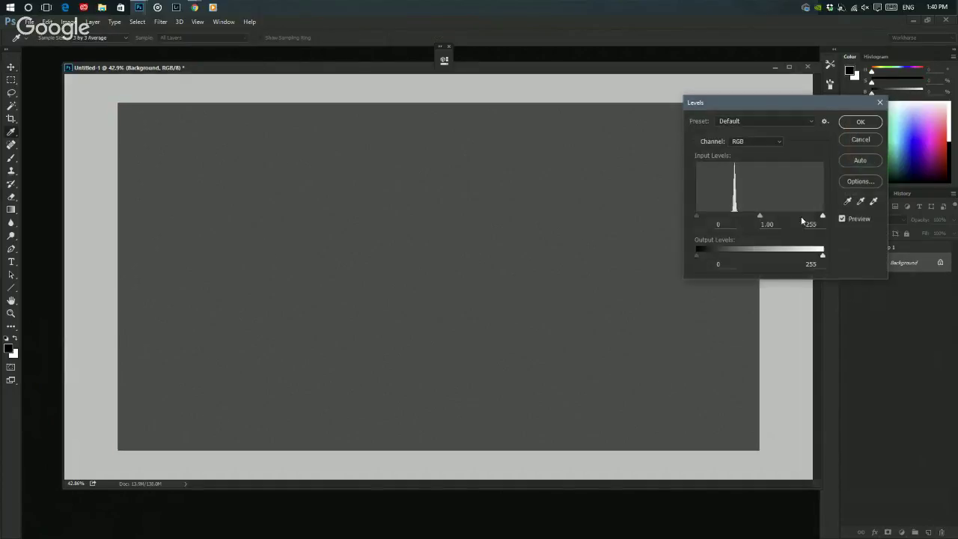
pyautogui.click(847, 138)
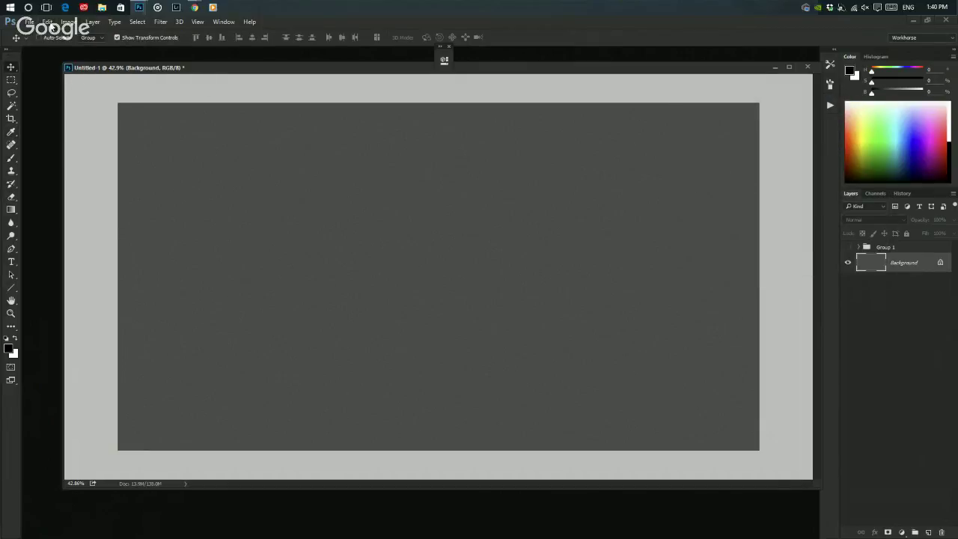
# - Check the canvas dimensions in Image Size without changes, then add new Layer 10
pyautogui.click(66, 23)
pyautogui.click(83, 92)
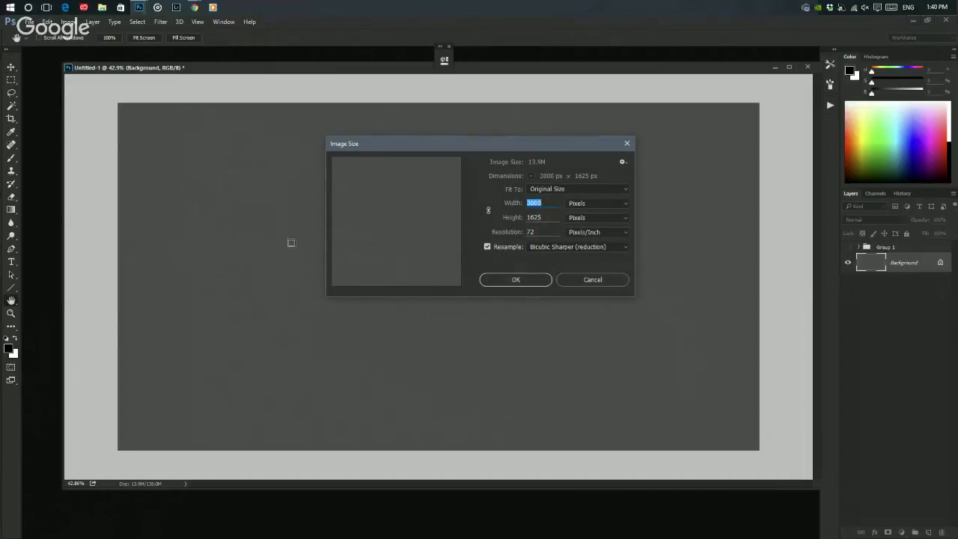
pyautogui.click(605, 277)
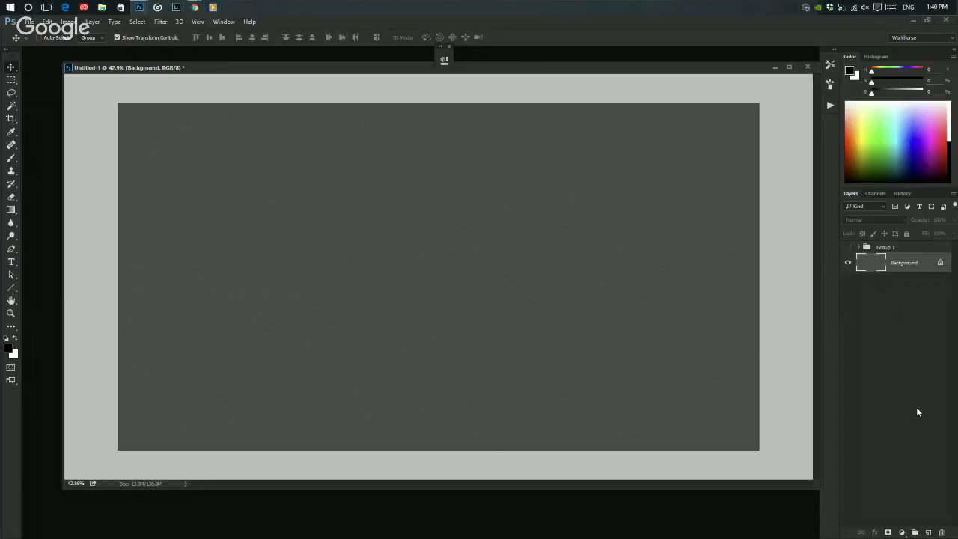
pyautogui.click(928, 532)
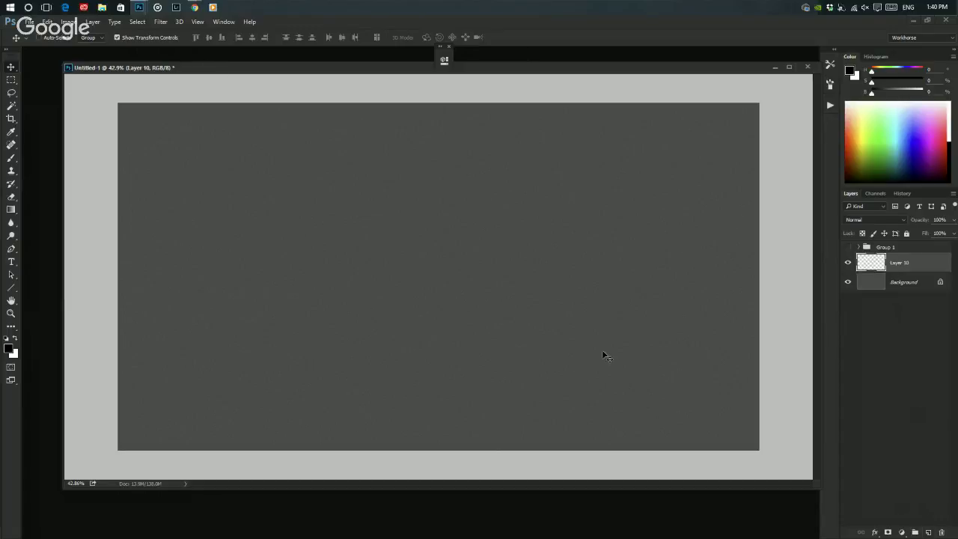
# - Fill Layer 10 entirely with white using the Paint Bucket
pyautogui.press('g')
pyautogui.press('x')
pyautogui.click(376, 233)
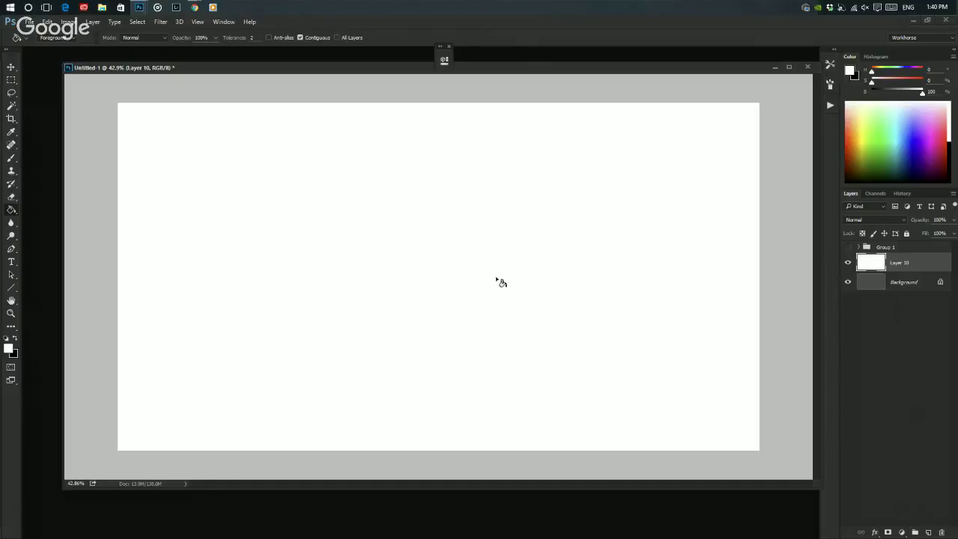
pyautogui.hotkey('alt', 'l')
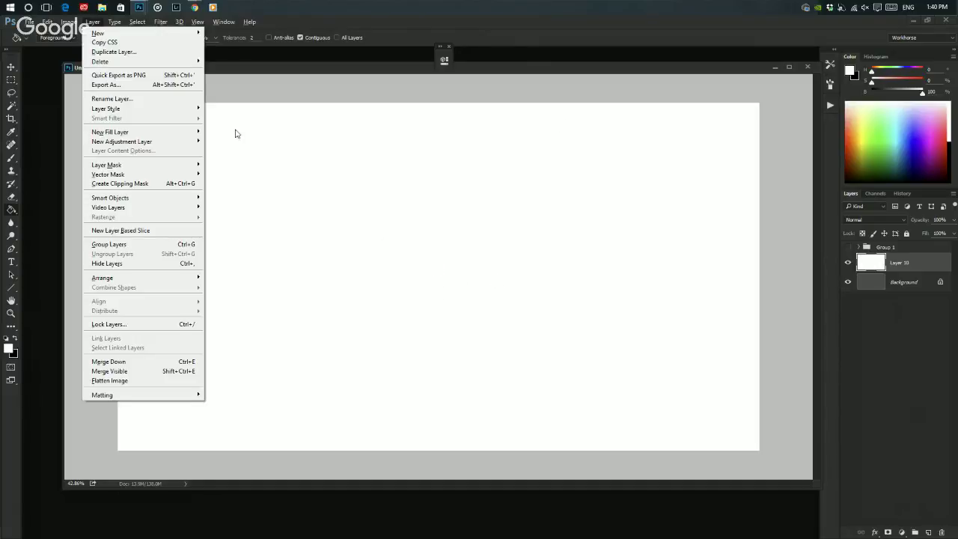
pyautogui.click(332, 106)
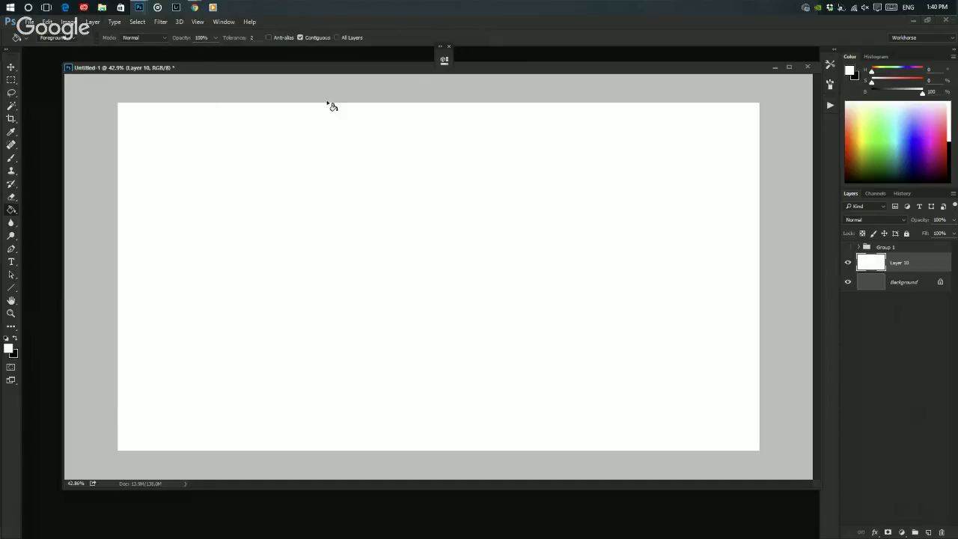
# - Darken the white fill with Levels to an output level of 116
pyautogui.hotkey('ctrl', 'l')
pyautogui.moveTo(818, 260); pyautogui.dragTo(753, 273)
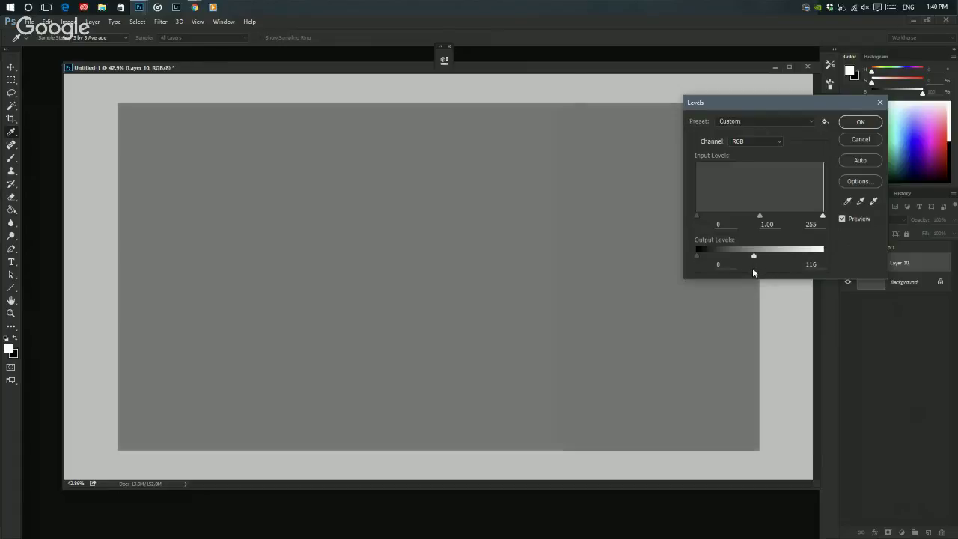
pyautogui.click(860, 122)
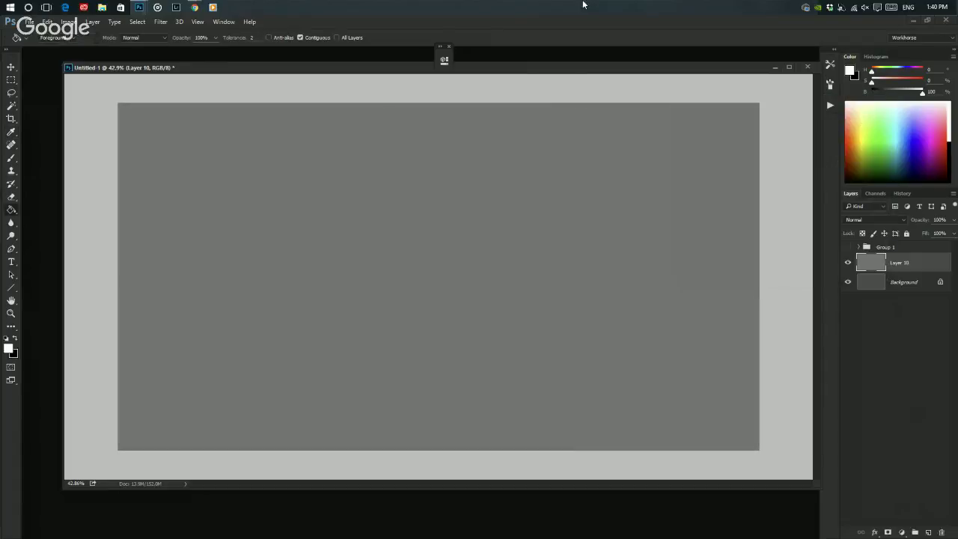
pyautogui.click(161, 21)
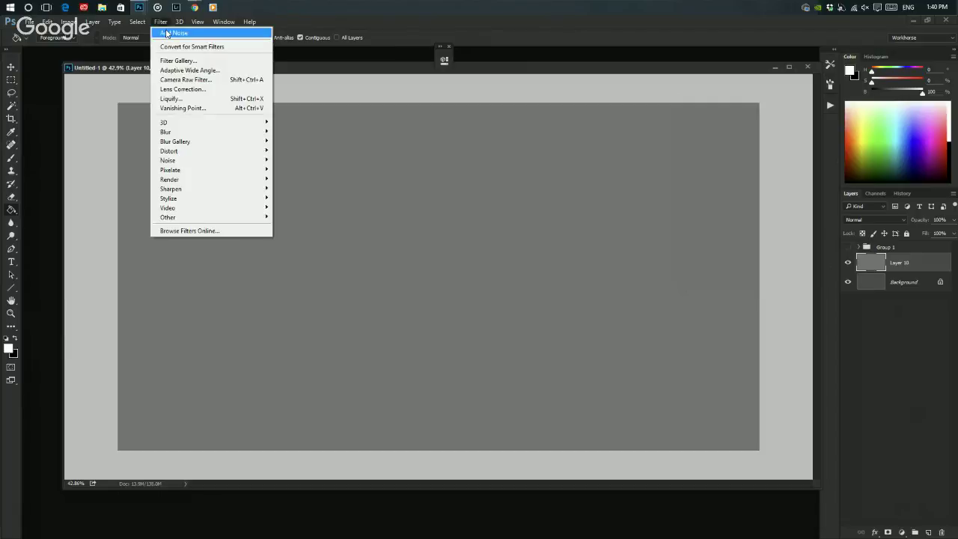
# - Apply Add Noise to give the grey layer a fine texture
pyautogui.moveTo(169, 160)
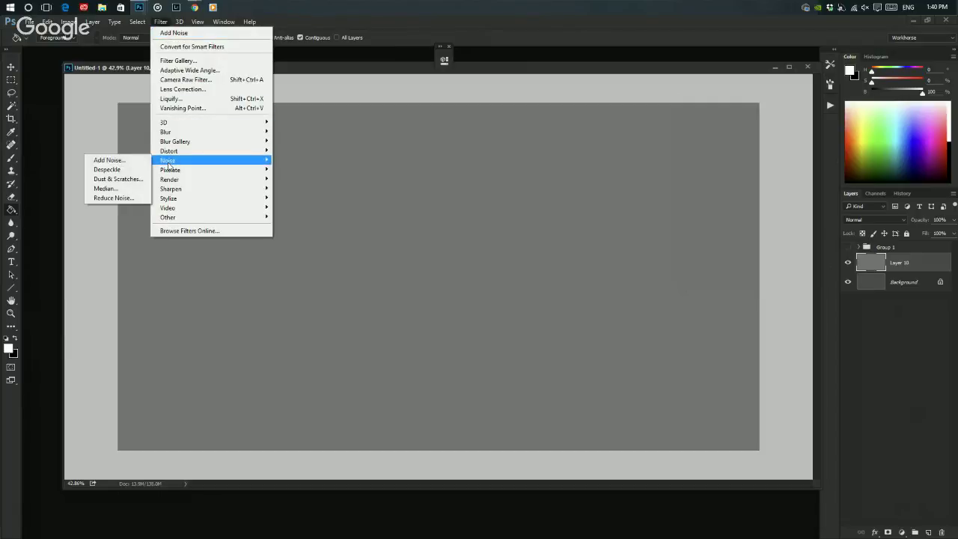
pyautogui.click(136, 162)
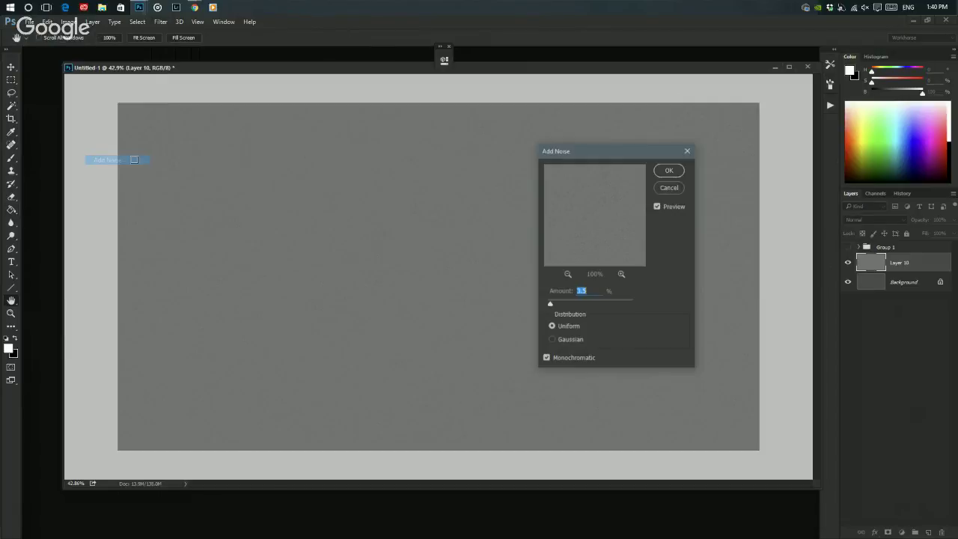
pyautogui.click(668, 172)
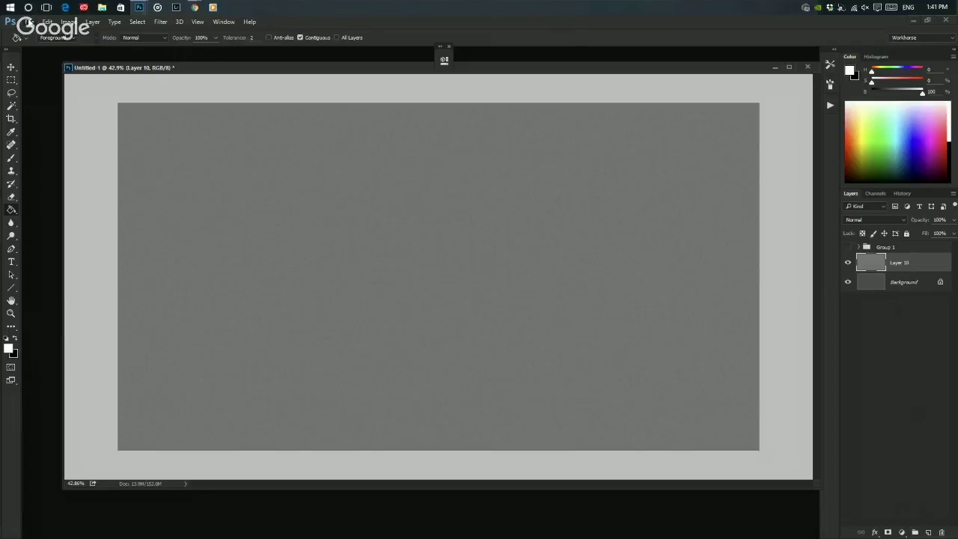
# - Lower the layer's Levels output white to 235 and zoom out to the whole canvas
pyautogui.hotkey('ctrl', 'l')
pyautogui.moveTo(823, 257)
pyautogui.mouseDown()
pyautogui.moveTo(762, 266)
pyautogui.moveTo(806, 264)
pyautogui.mouseUp()
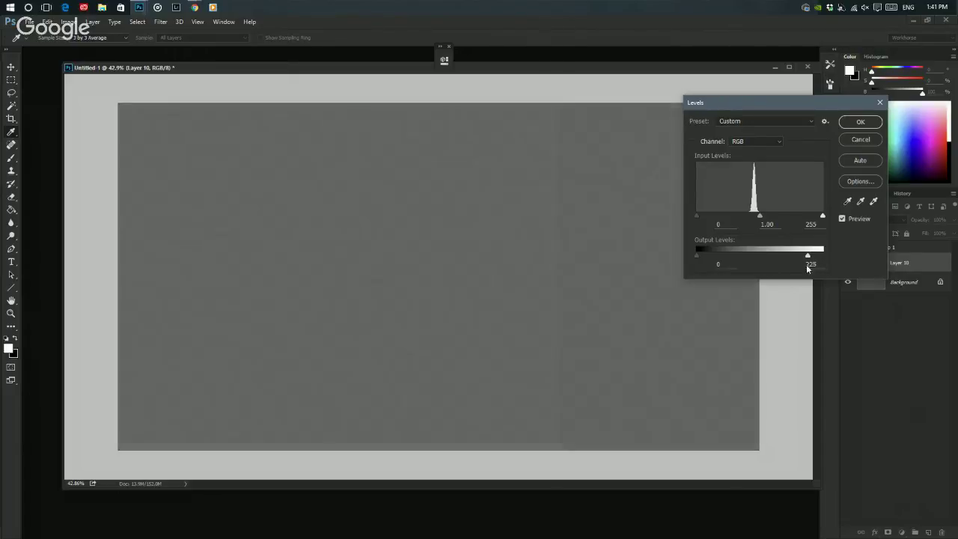
pyautogui.click(810, 264)
pyautogui.press('Return')
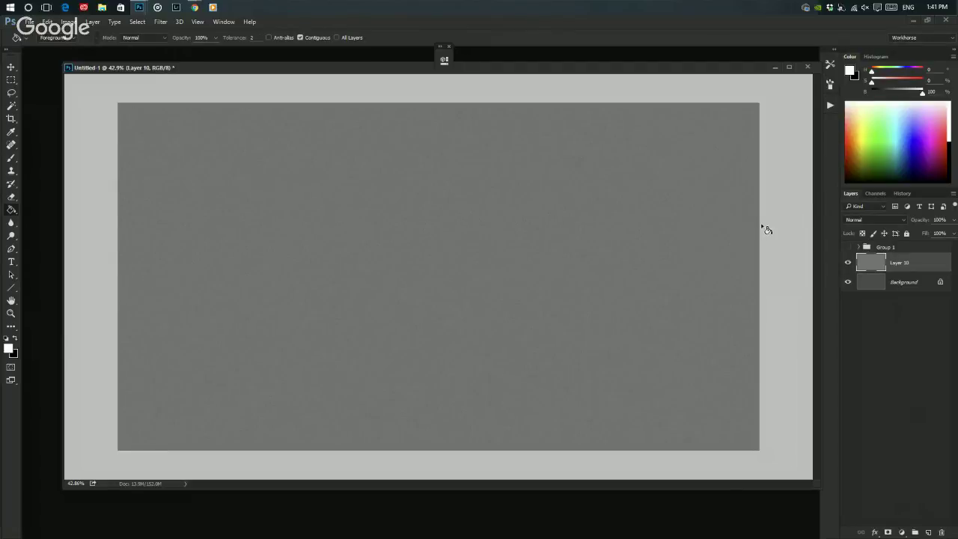
pyautogui.hotkey('ctrl', '-')
pyautogui.scroll(2, 316, 245)
# - Open the Scotland cliff image from the Master Study Images folder
pyautogui.click(30, 23)
pyautogui.click(39, 43)
pyautogui.doubleClick(108, 97)
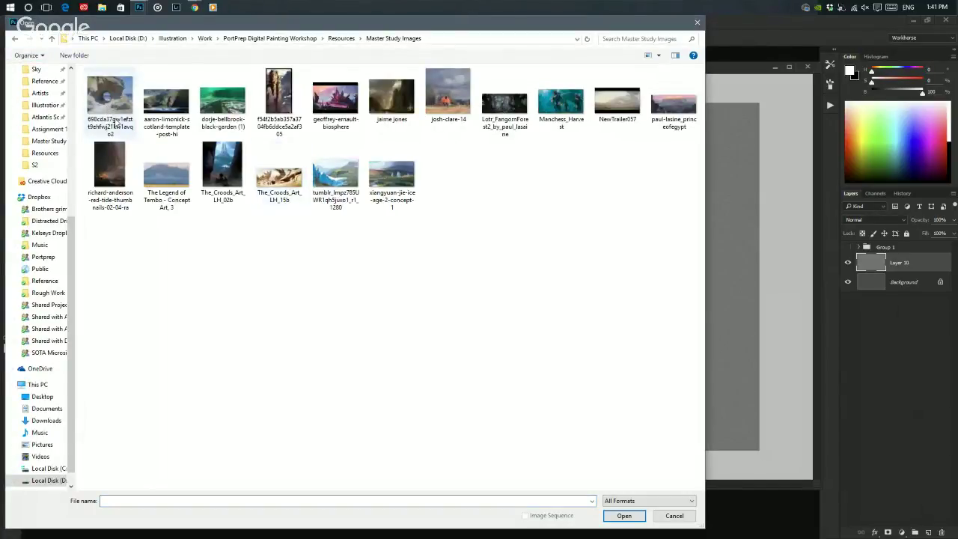
pyautogui.click(149, 112)
pyautogui.doubleClick(150, 112)
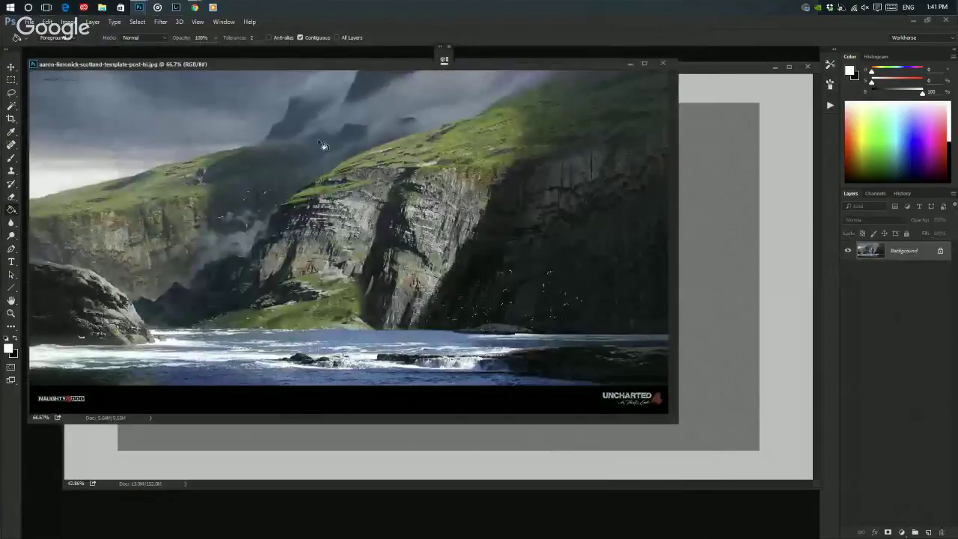
# - Arrange the reference window and drag the landscape onto the Untitled-1 canvas as Layer 11
pyautogui.moveTo(493, 65); pyautogui.dragTo(565, 114)
pyautogui.moveTo(545, 92); pyautogui.dragTo(517, 80)
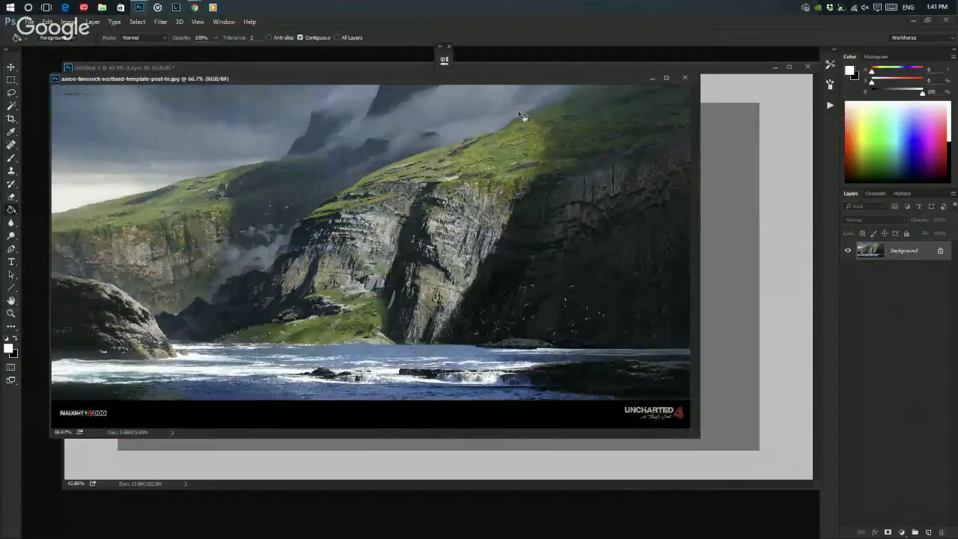
pyautogui.press('v')
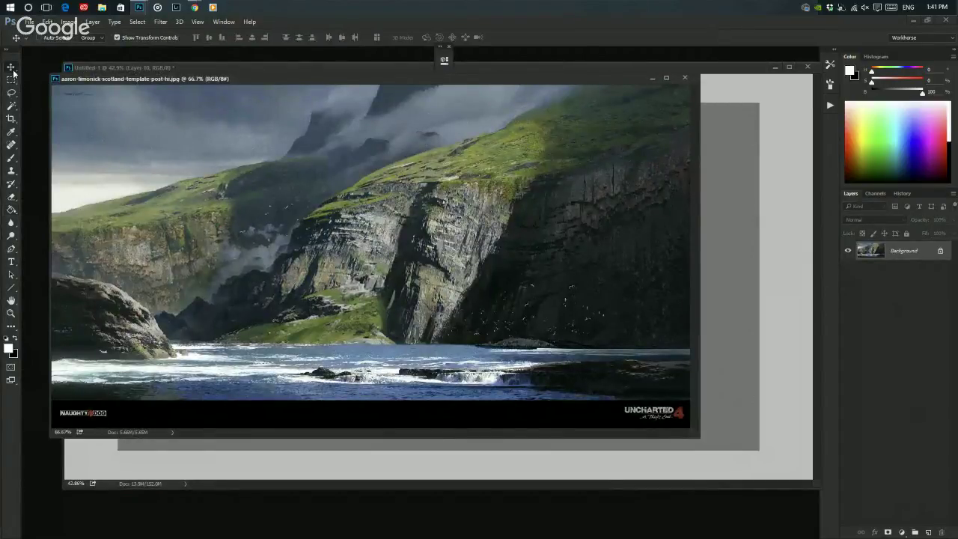
pyautogui.moveTo(308, 76); pyautogui.dragTo(262, 73)
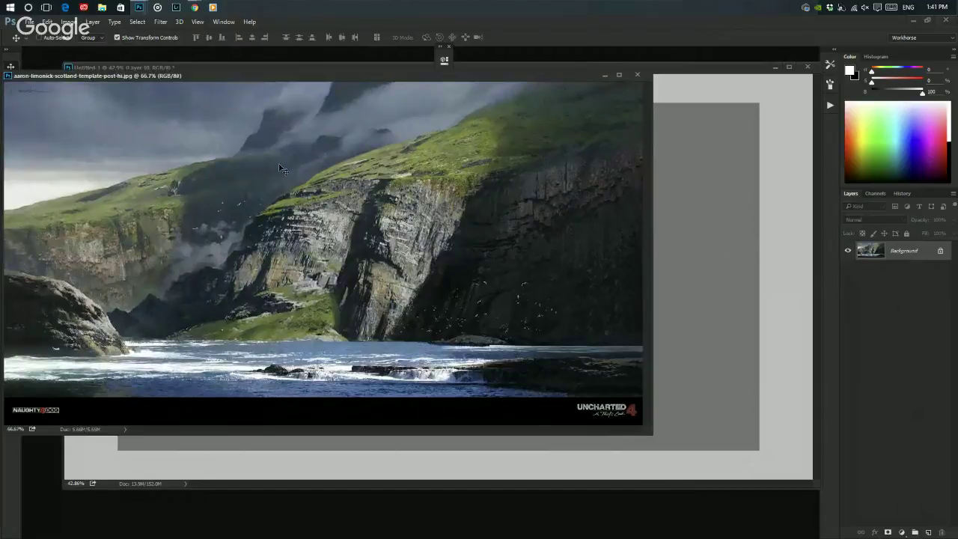
pyautogui.moveTo(281, 168); pyautogui.dragTo(438, 178)
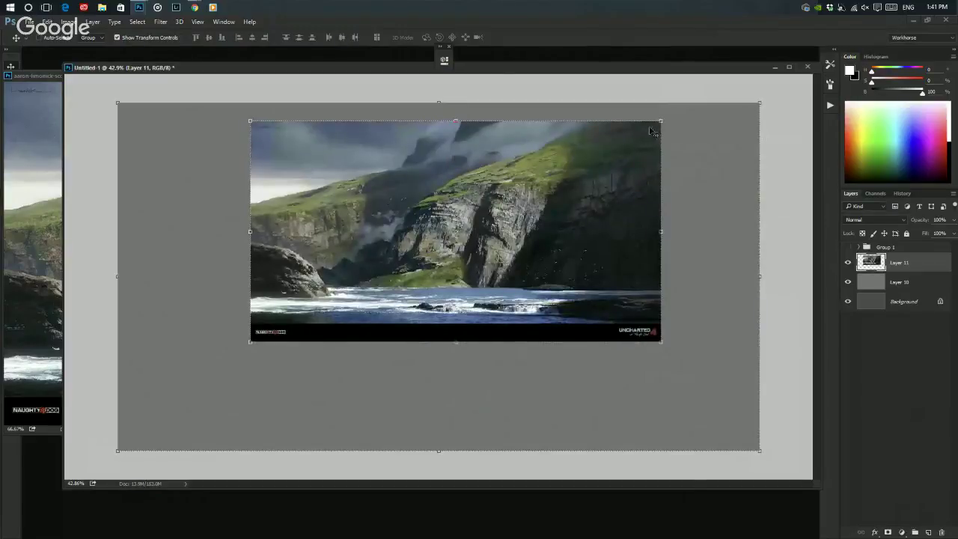
# - Scale the placed cliff-and-sea image down and position it near the top of the canvas
pyautogui.moveTo(662, 120); pyautogui.dragTo(560, 173)
pyautogui.moveTo(516, 229); pyautogui.dragTo(554, 174)
pyautogui.press('Return')
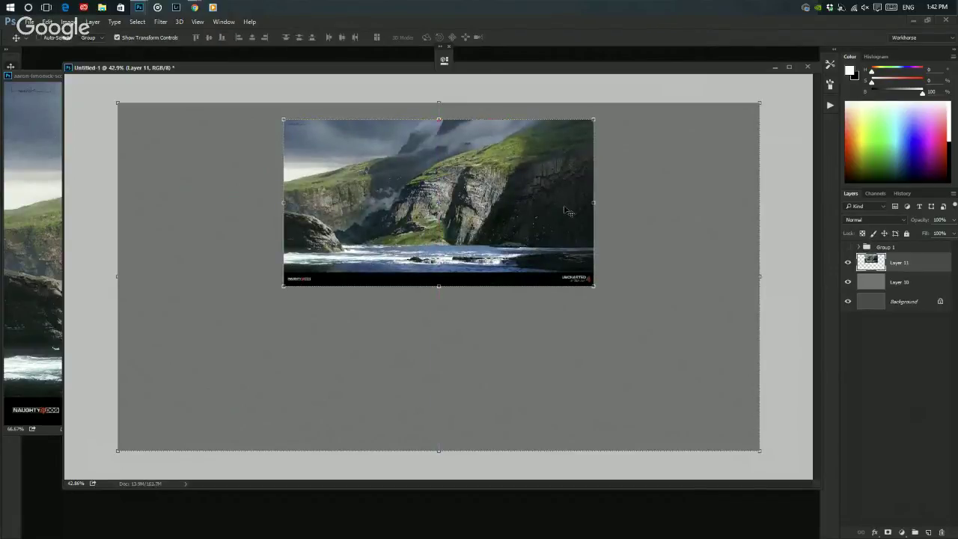
# - Select and delete the black logo strip along the image's bottom edge, then deselect
pyautogui.press('m')
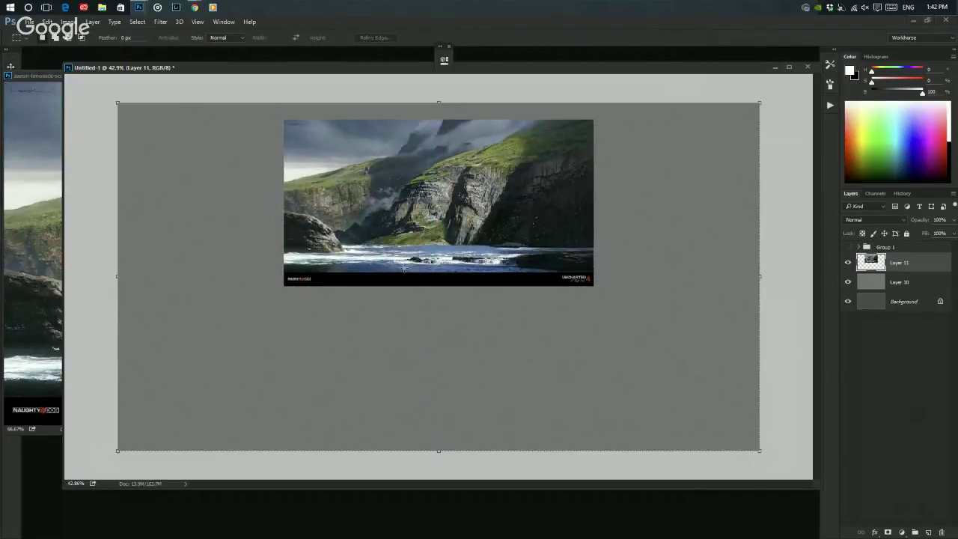
pyautogui.moveTo(345, 277); pyautogui.dragTo(593, 297)
pyautogui.scroll(2, 553, 322)
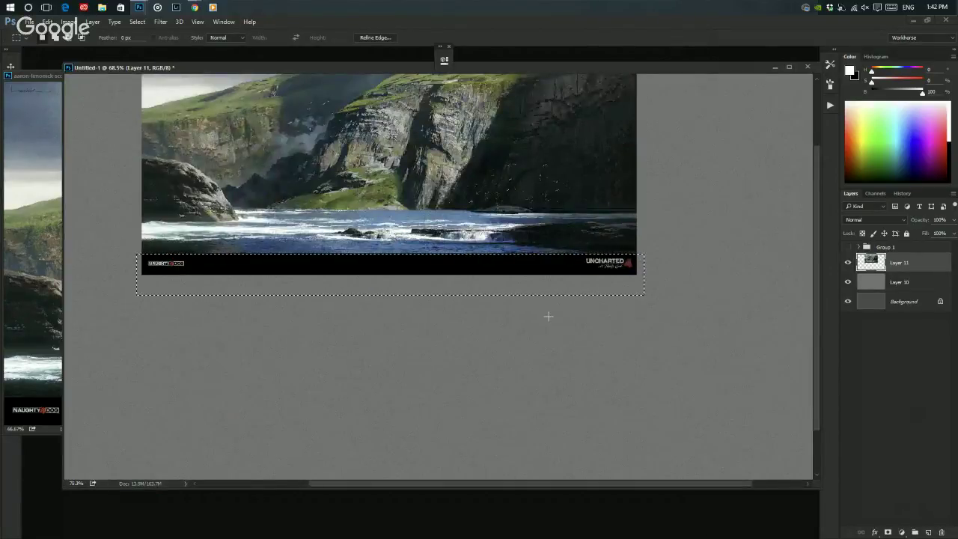
pyautogui.scroll(2, 548, 317)
pyautogui.moveTo(604, 250); pyautogui.dragTo(619, 327)
pyautogui.scroll(-1, 583, 225)
pyautogui.moveTo(552, 182); pyautogui.dragTo(538, 234)
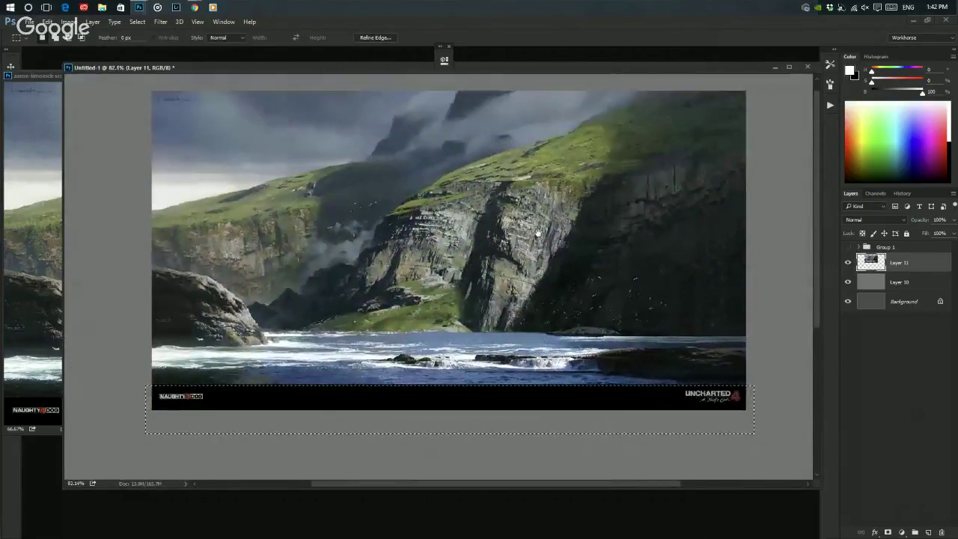
pyautogui.press('Delete')
pyautogui.hotkey('ctrl', 'd')
pyautogui.scroll(-1, 538, 233)
pyautogui.scroll(-1, 537, 230)
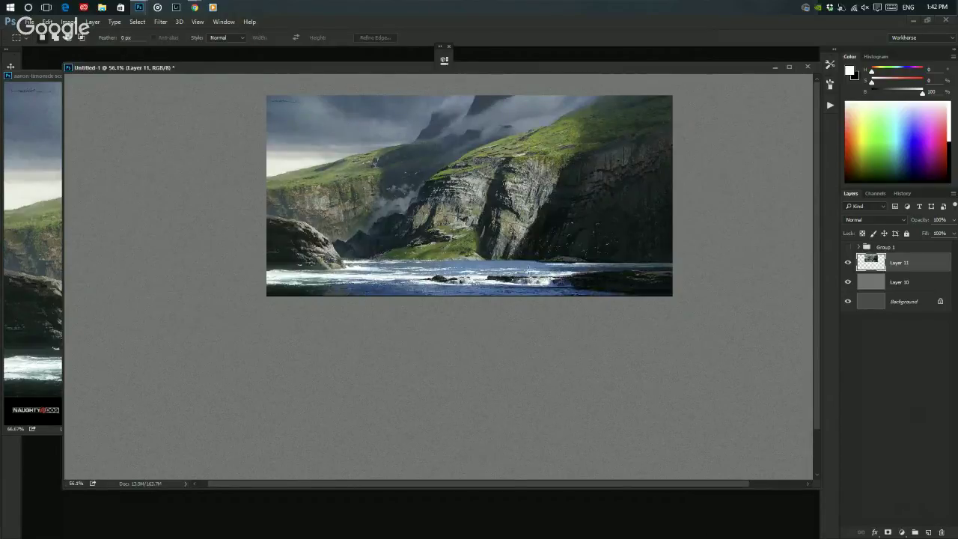
pyautogui.scroll(-2, 607, 238)
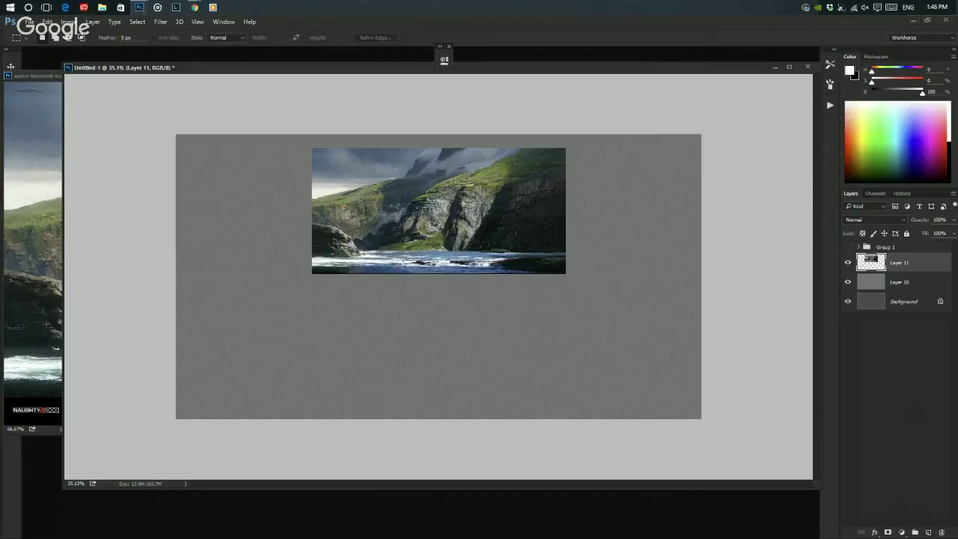
pyautogui.press('v')
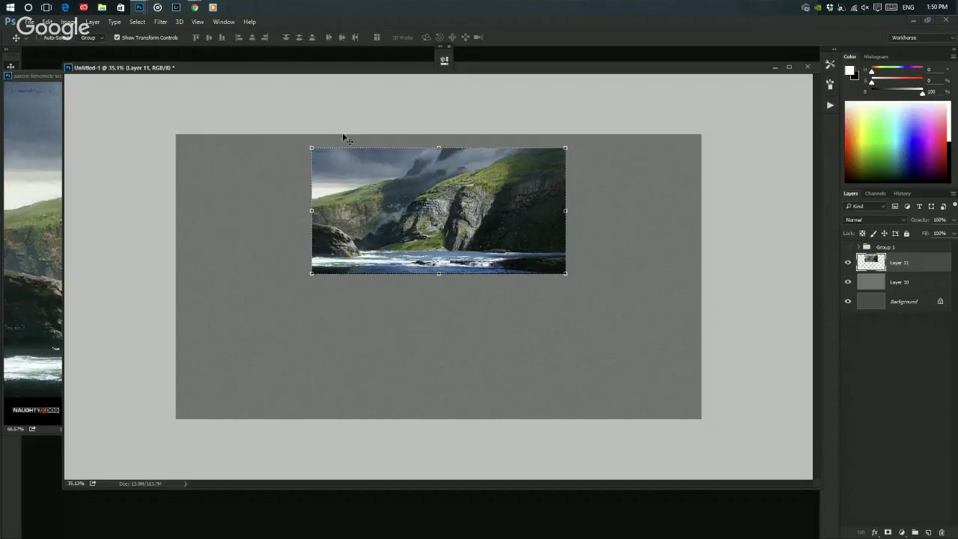
# - Preview Hue/Saturation with Saturation at -100 on the cliff photo, then cancel it
pyautogui.click(68, 21)
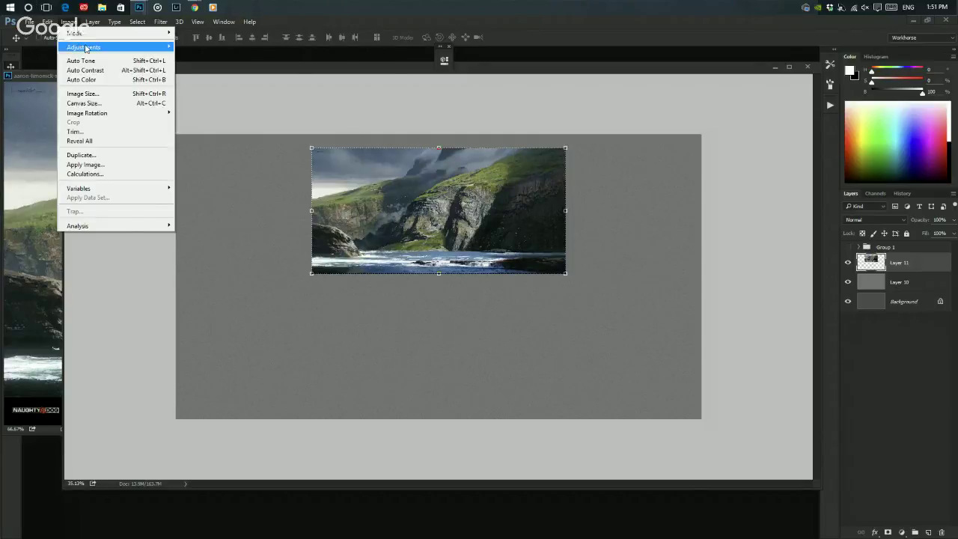
pyautogui.moveTo(75, 46)
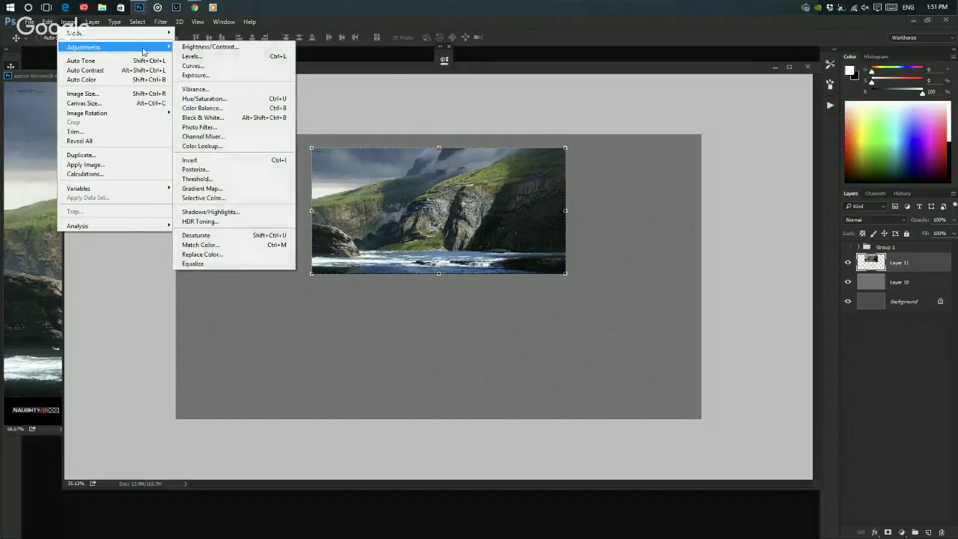
pyautogui.click(224, 98)
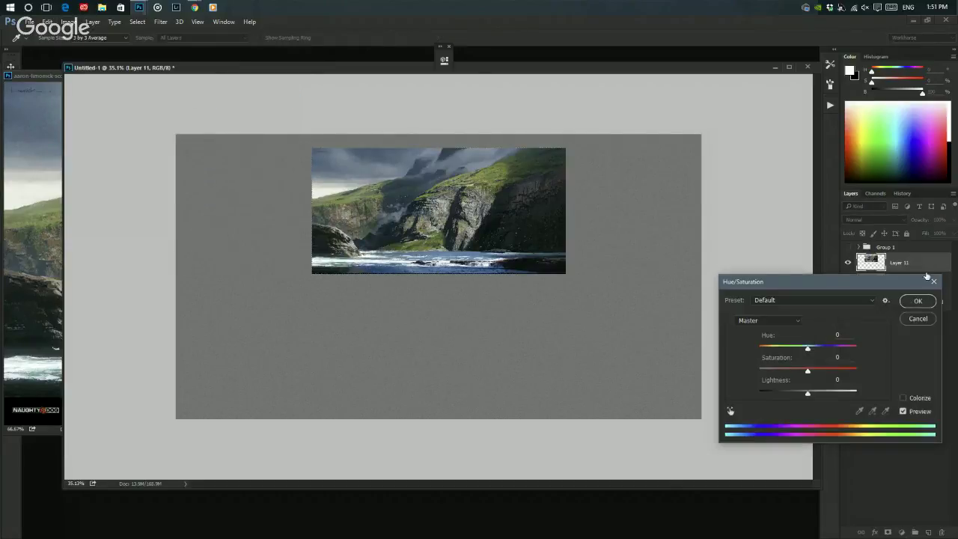
pyautogui.moveTo(891, 283); pyautogui.dragTo(798, 142)
pyautogui.moveTo(711, 217); pyautogui.dragTo(662, 217)
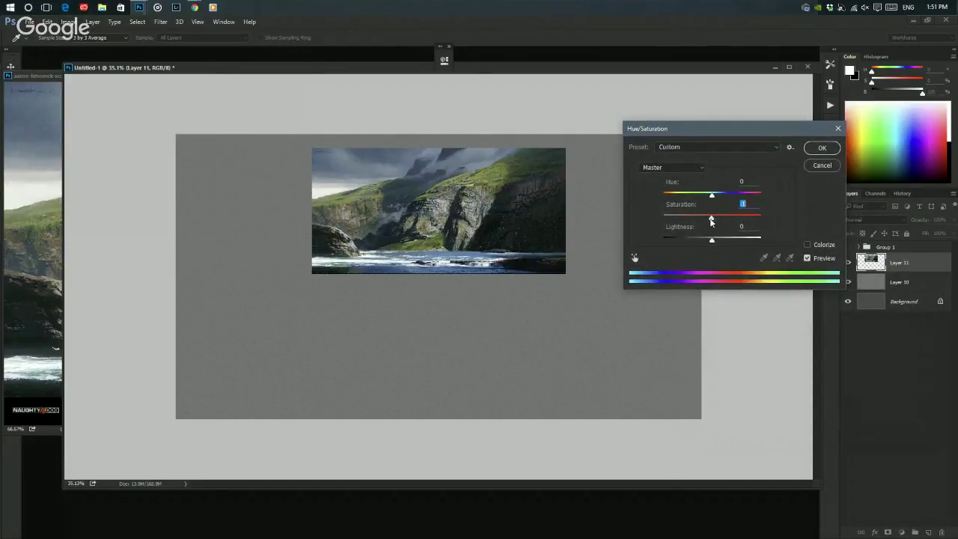
pyautogui.click(821, 165)
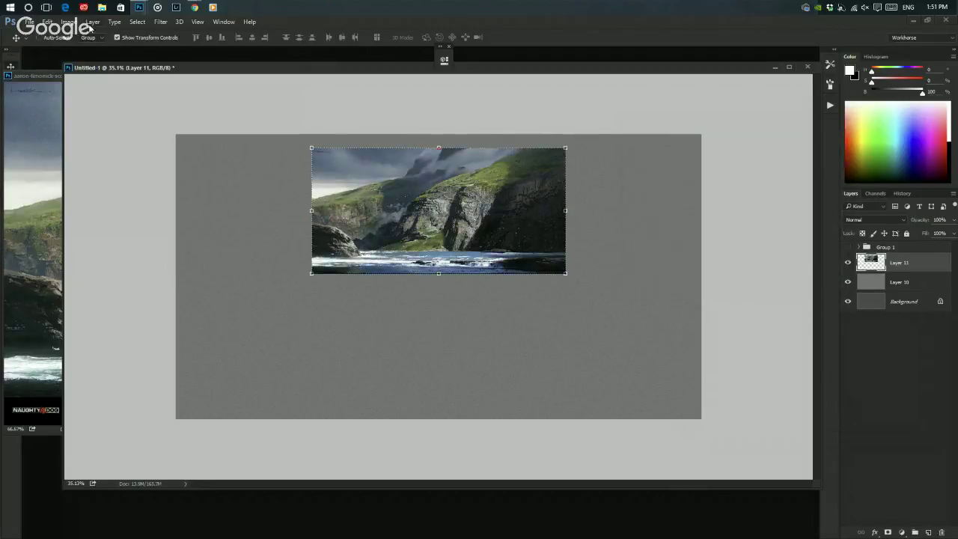
# - Apply a Black & White adjustment to convert the cliff photo to greyscale
pyautogui.click(71, 21)
pyautogui.moveTo(95, 48)
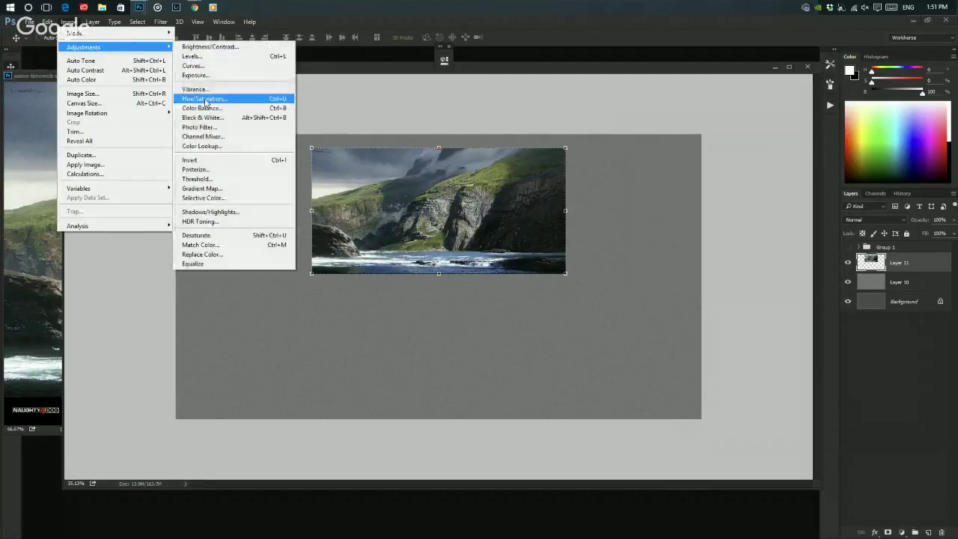
pyautogui.click(217, 119)
pyautogui.click(724, 247)
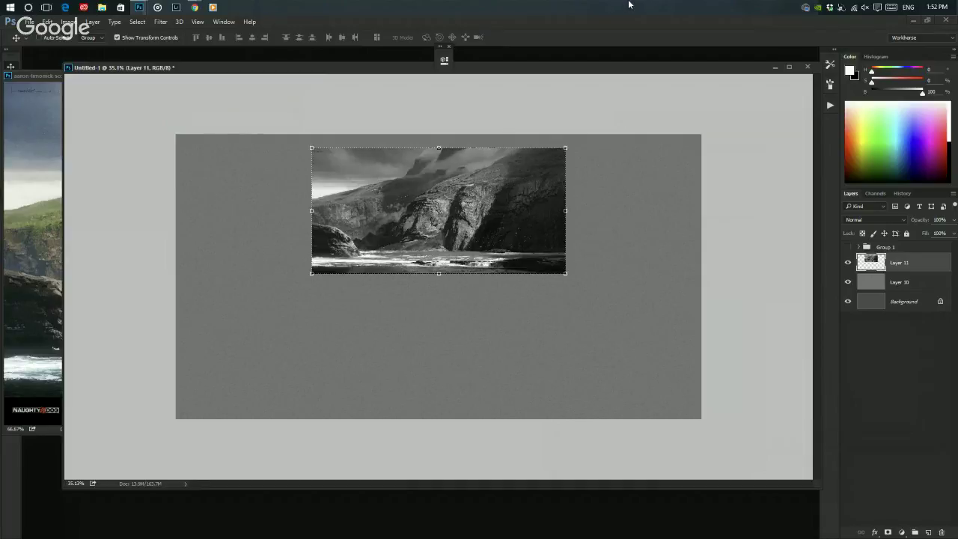
# - Close the reference photo window and reposition the working document window
pyautogui.hotkey('alt', 'v')
pyautogui.press('Escape')
pyautogui.click(48, 79)
pyautogui.click(635, 76)
pyautogui.moveTo(622, 70); pyautogui.dragTo(627, 64)
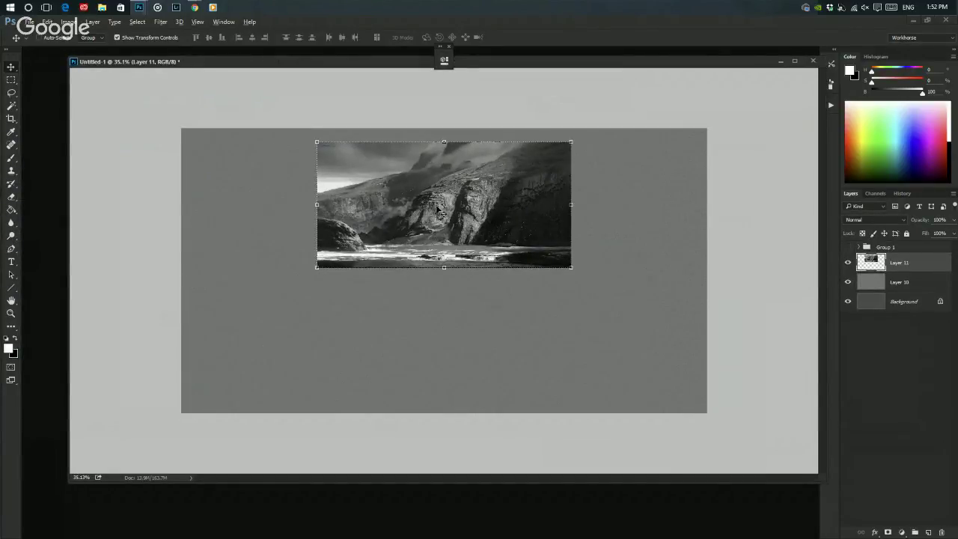
# - Reselect and shift the Layer 11 copy down beneath the original photo
pyautogui.hotkey('ctrl', 'd')
pyautogui.hotkey('ctrl', 'shift', 'd')
pyautogui.moveTo(448, 203); pyautogui.dragTo(492, 330)
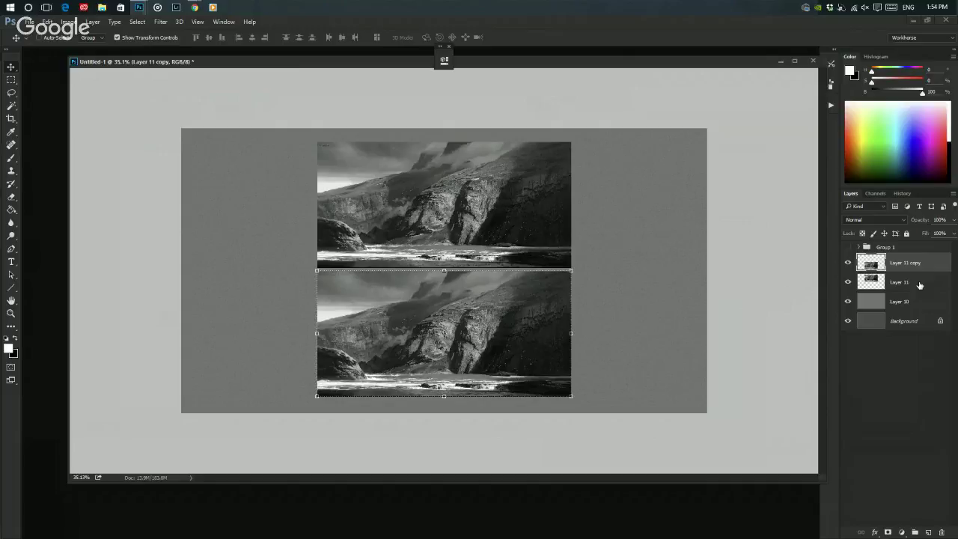
# - Load the Layer 11 copy's outline as a selection and create Layer 12 (Normal, 100% opacity)
pyautogui.keyDown('ctrl'); pyautogui.click(874, 265); pyautogui.keyUp('ctrl')
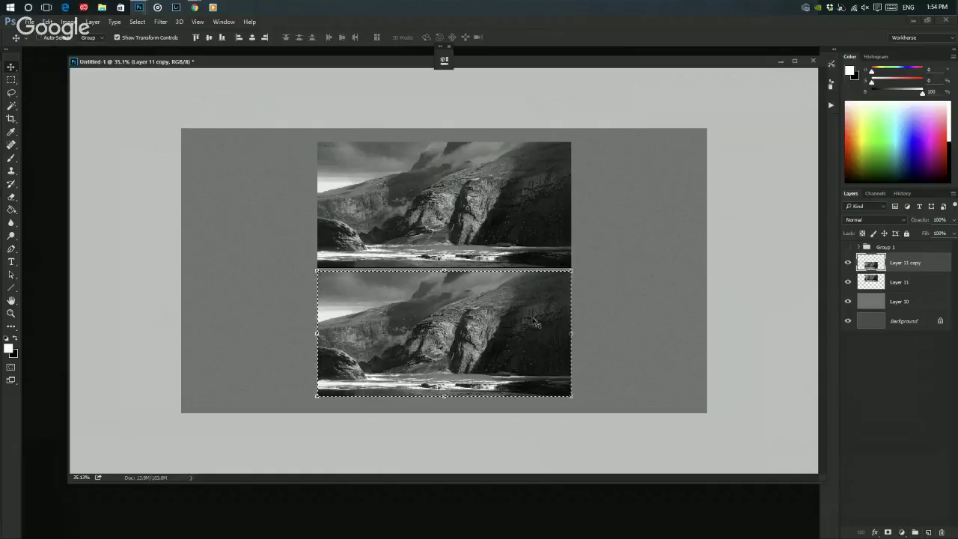
pyautogui.click(92, 22)
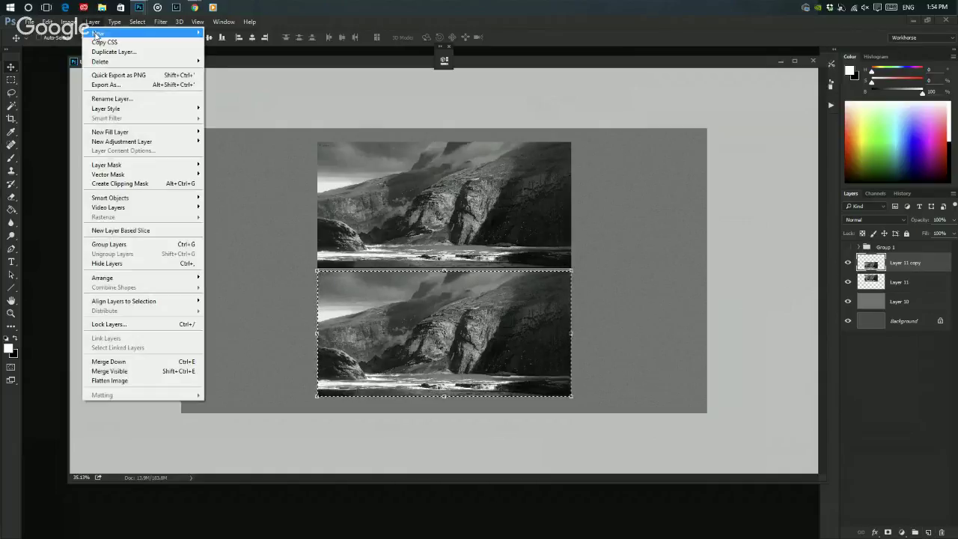
pyautogui.moveTo(155, 28)
pyautogui.moveTo(92, 22)
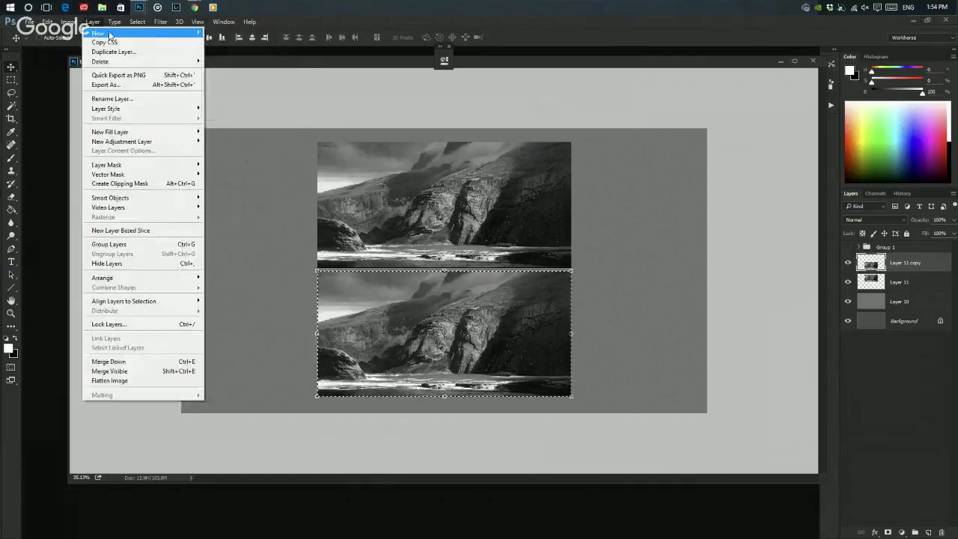
pyautogui.click(212, 33)
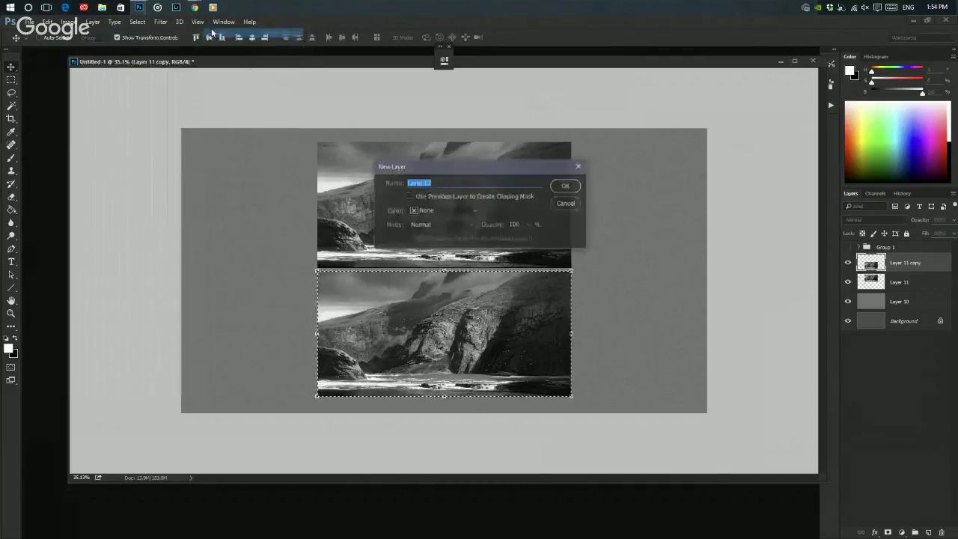
pyautogui.click(566, 185)
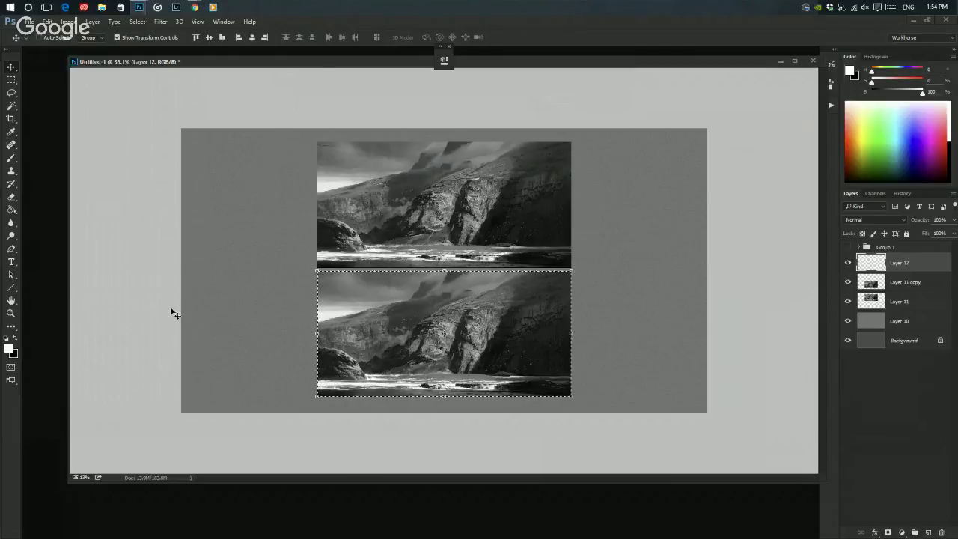
# - Choose the Paint Bucket and try a Shift+F5 foreground-colour fill, then cancel it
pyautogui.click(12, 210)
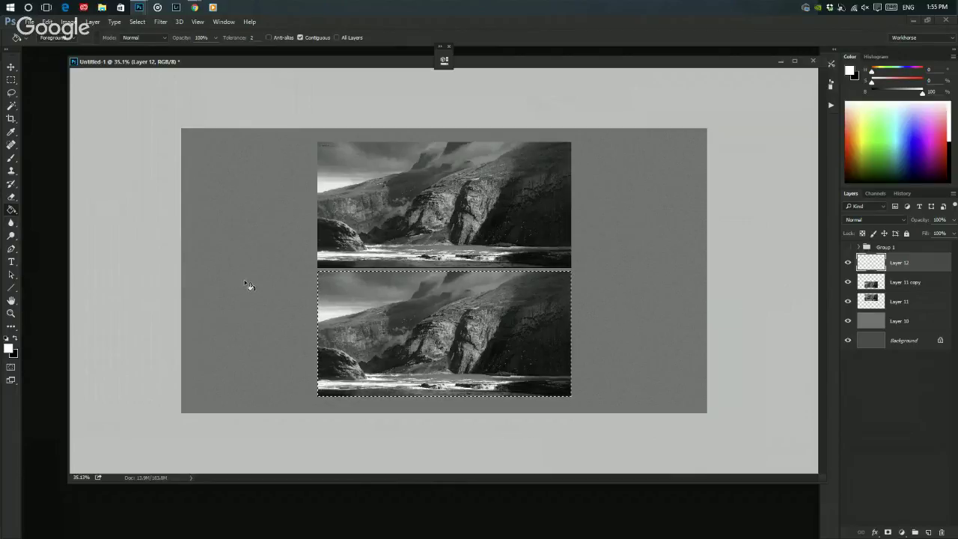
pyautogui.hotkey('shift', 'F5')
pyautogui.click(494, 173)
pyautogui.click(497, 181)
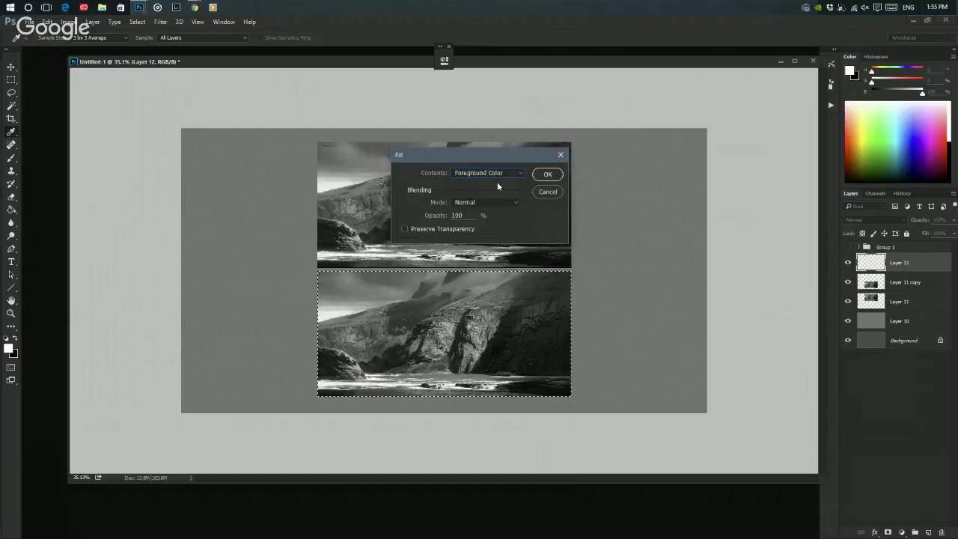
pyautogui.click(555, 190)
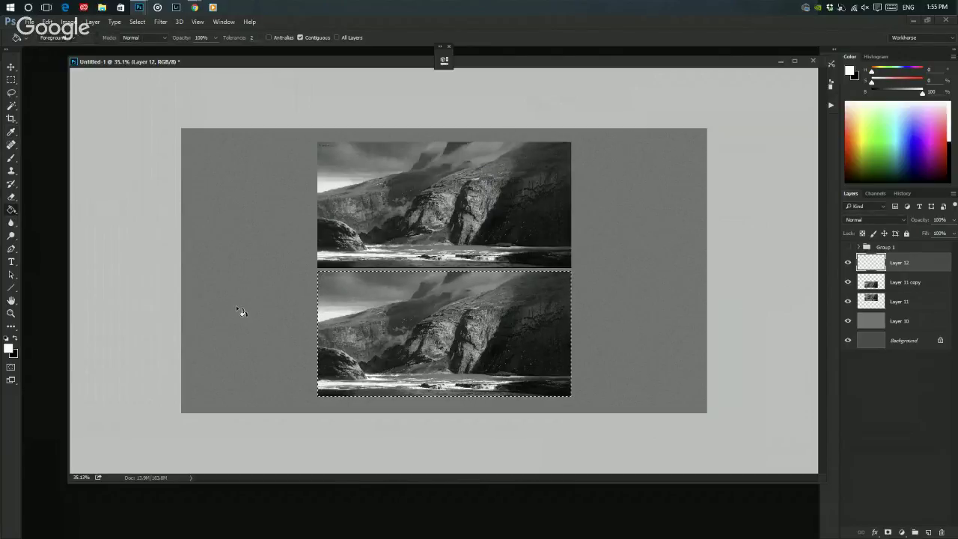
# - Darken the paint colour to a mid grey, fill the selected lower rectangle, and deselect
pyautogui.moveTo(891, 92); pyautogui.dragTo(902, 94)
pyautogui.moveTo(901, 95); pyautogui.dragTo(899, 96)
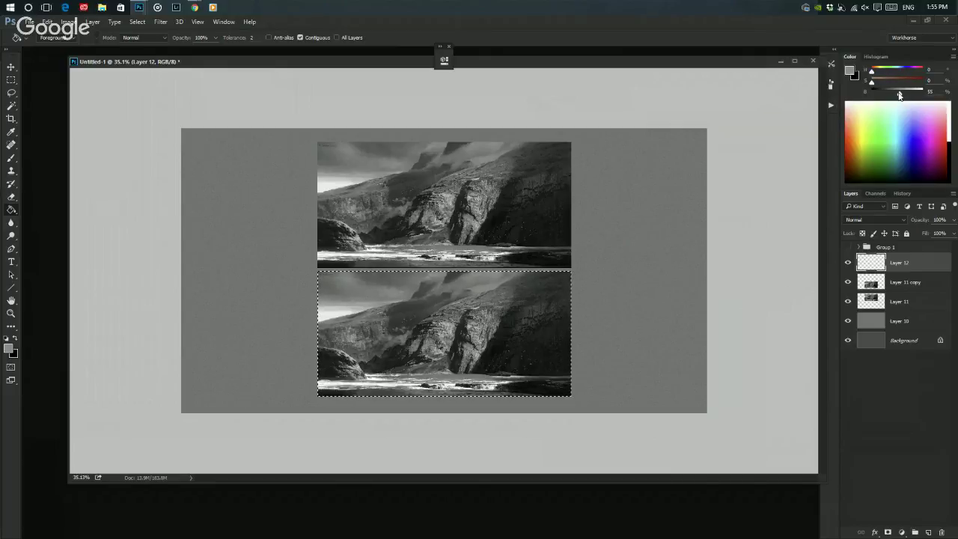
pyautogui.click(493, 304)
pyautogui.hotkey('ctrl', 'd')
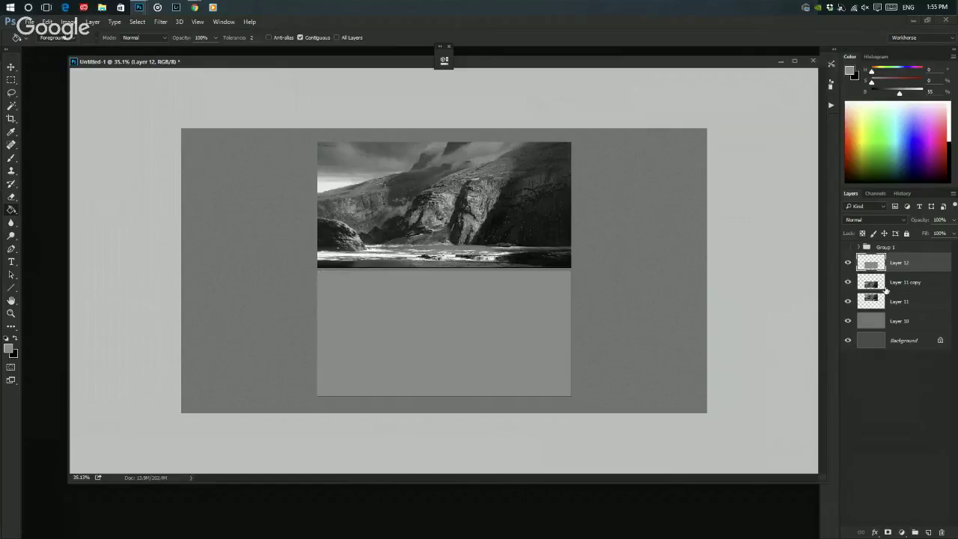
# - Try merging Layer 11 copy down into Layer 11, then restore the copy
pyautogui.click(894, 285)
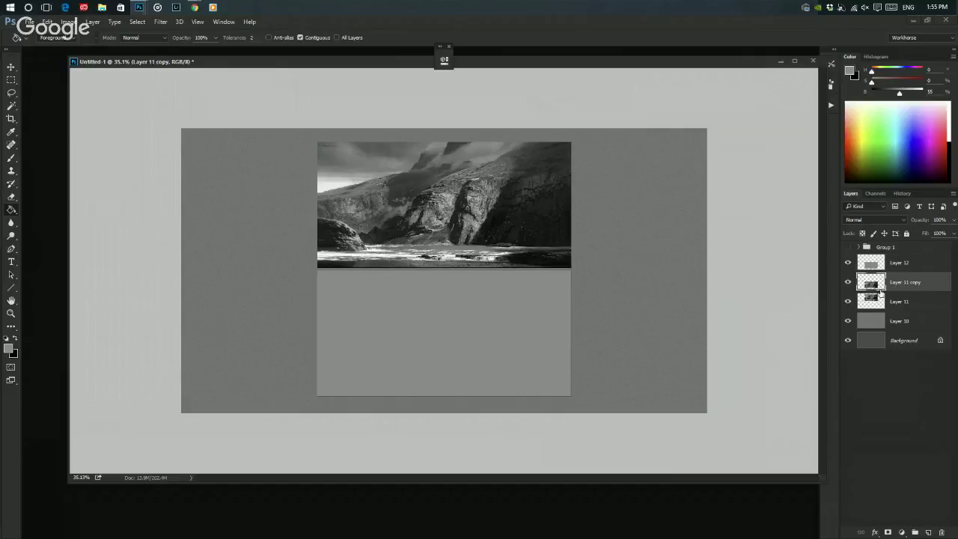
pyautogui.hotkey('ctrl', 'e')
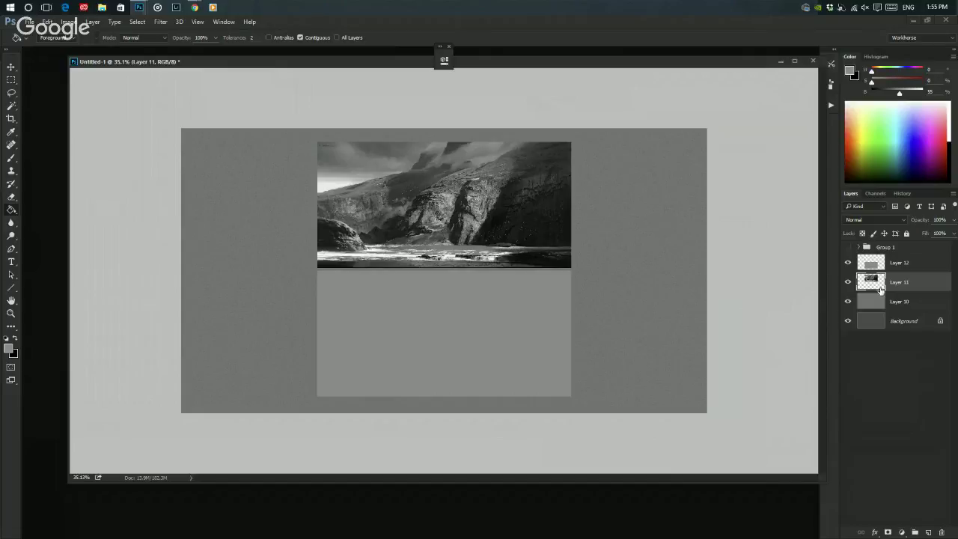
pyautogui.hotkey('ctrl', 'j')
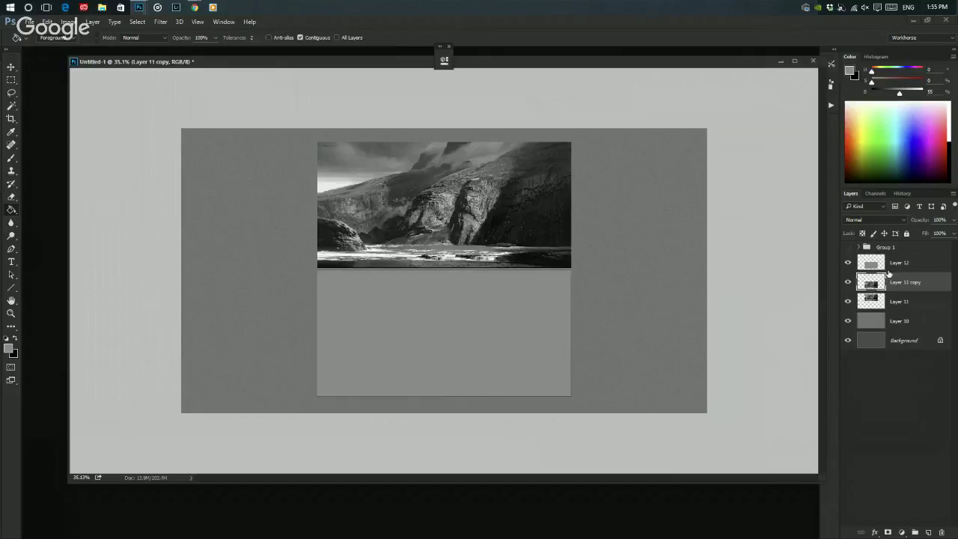
pyautogui.hotkey('ctrl', 'e')
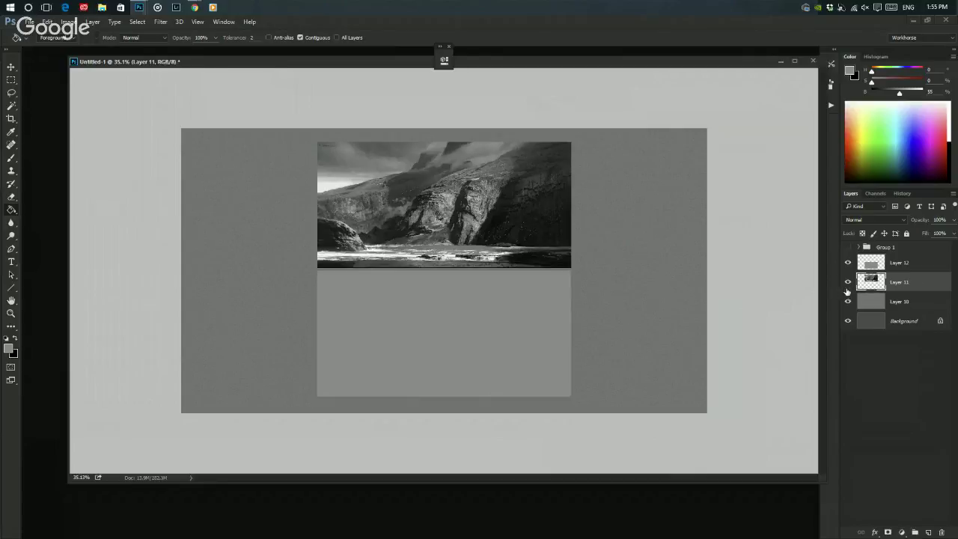
pyautogui.hotkey('ctrl', 'j')
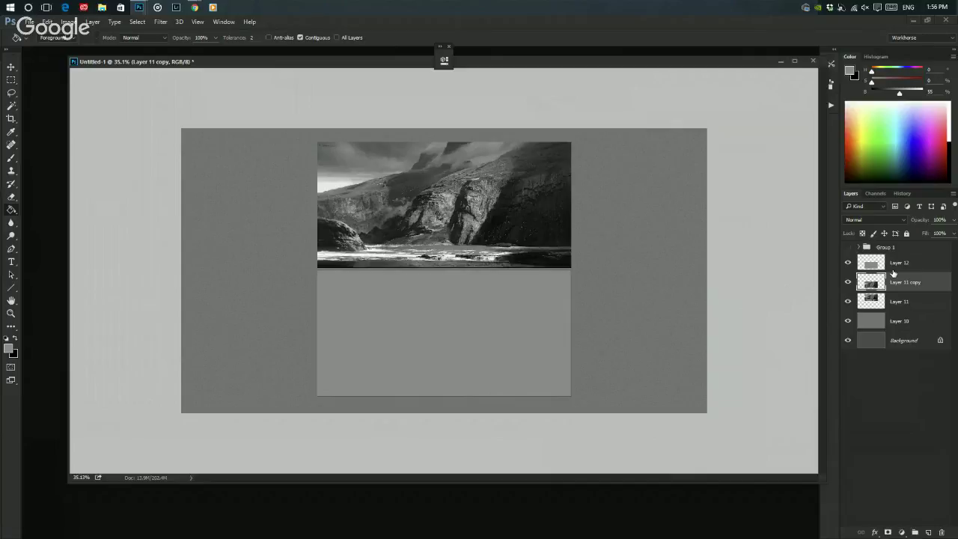
# - Add an empty Layer 13 and set up a brush preset with near-black paint
pyautogui.press('b')
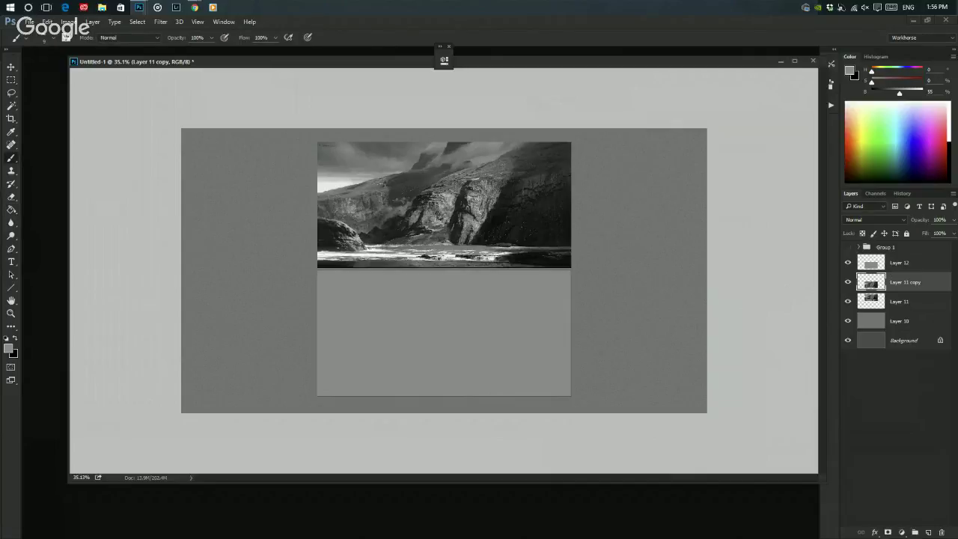
pyautogui.click(928, 532)
pyautogui.rightClick(402, 304)
pyautogui.click(449, 328)
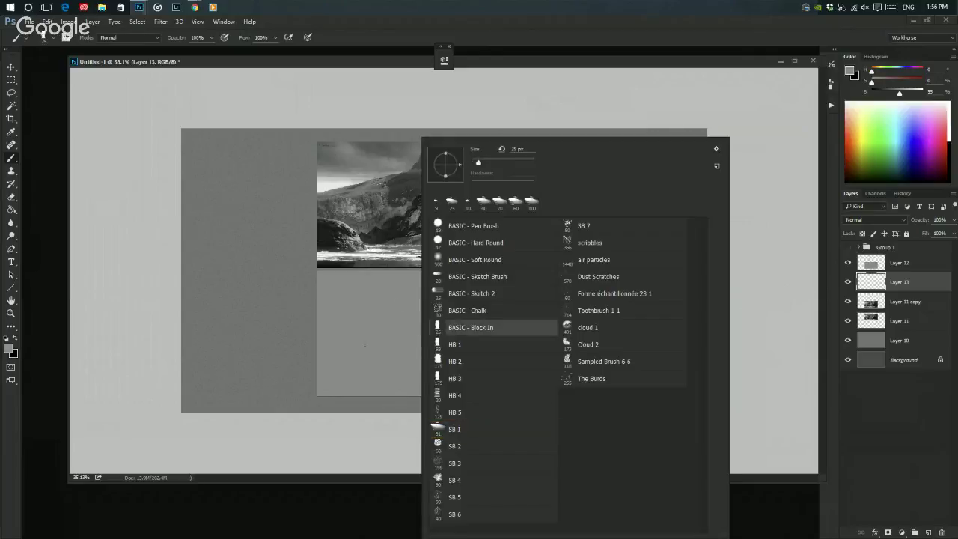
pyautogui.click(384, 333)
pyautogui.keyDown('alt'); pyautogui.click(394, 222); pyautogui.keyUp('alt')
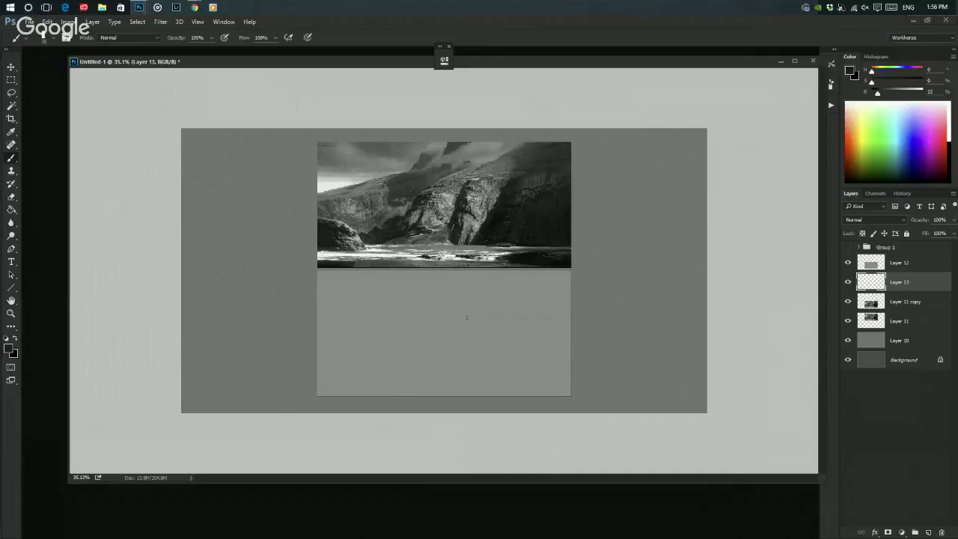
# - Paint a solid dark block beside the photo, then delete its Layer 13
pyautogui.moveTo(620, 205)
pyautogui.mouseDown()
pyautogui.moveTo(632, 235)
pyautogui.moveTo(621, 264)
pyautogui.mouseUp()
pyautogui.moveTo(636, 191); pyautogui.dragTo(657, 262)
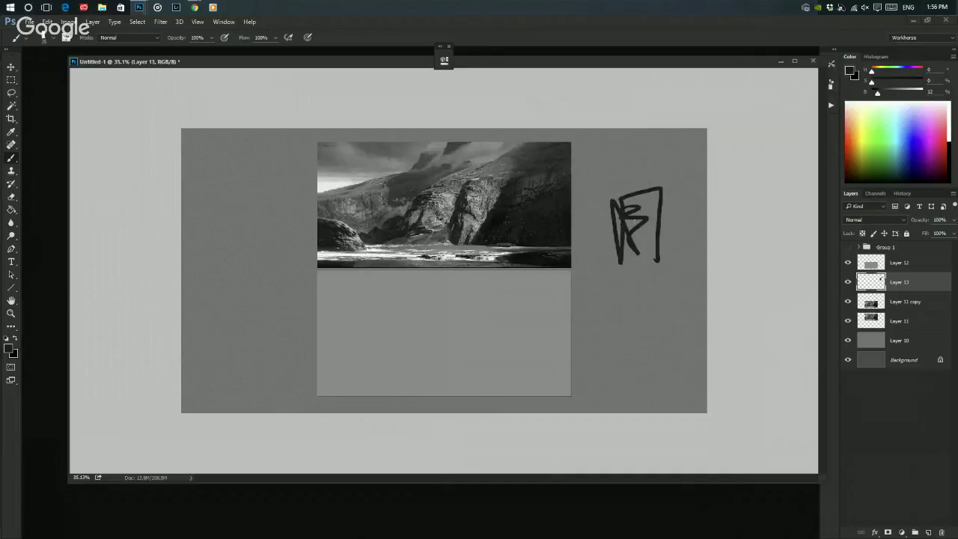
pyautogui.moveTo(636, 209)
pyautogui.mouseDown()
pyautogui.moveTo(655, 196)
pyautogui.moveTo(622, 224)
pyautogui.moveTo(633, 267)
pyautogui.moveTo(644, 252)
pyautogui.mouseUp()
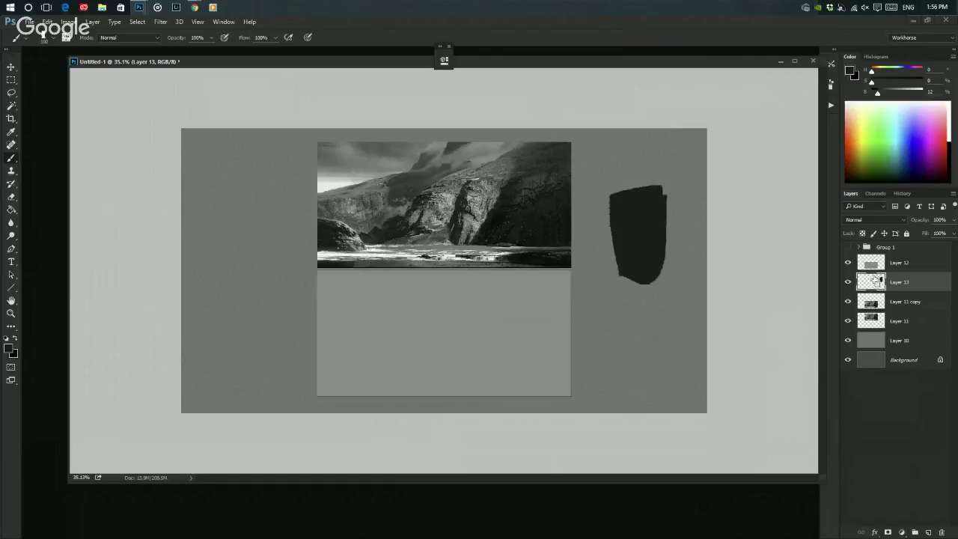
pyautogui.keyDown('ctrl'); pyautogui.click(870, 285); pyautogui.keyUp('ctrl')
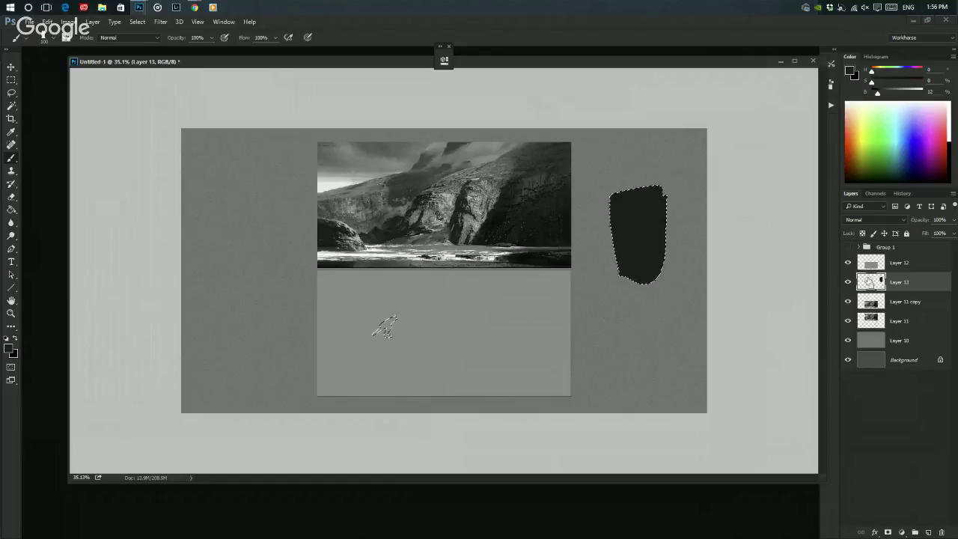
pyautogui.hotkey('ctrl', 'd')
pyautogui.press('Delete')
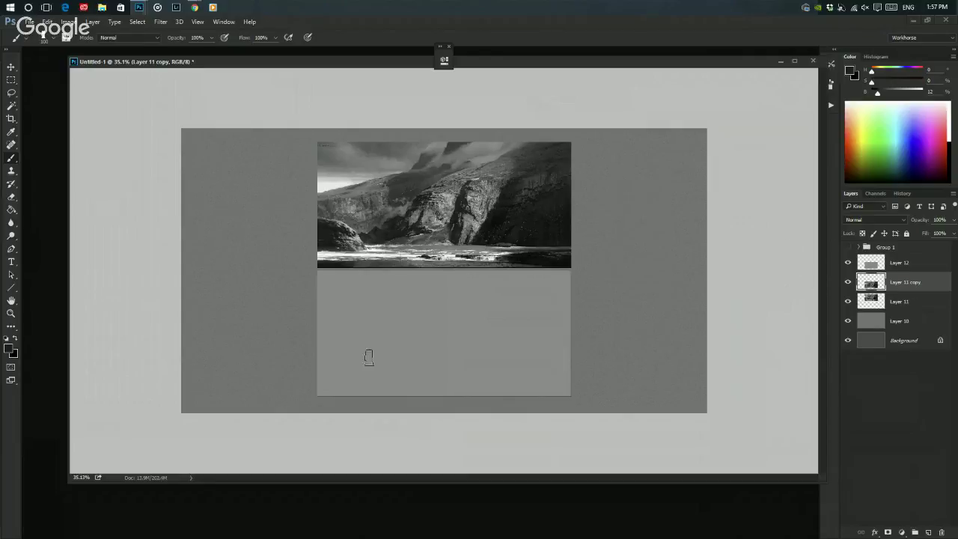
pyautogui.moveTo(474, 180)
pyautogui.mouseDown()
pyautogui.moveTo(451, 211)
pyautogui.moveTo(409, 165)
pyautogui.moveTo(366, 177)
pyautogui.moveTo(490, 168)
pyautogui.moveTo(369, 245)
pyautogui.moveTo(445, 235)
pyautogui.mouseUp()
pyautogui.hotkey('ctrl', 'z')
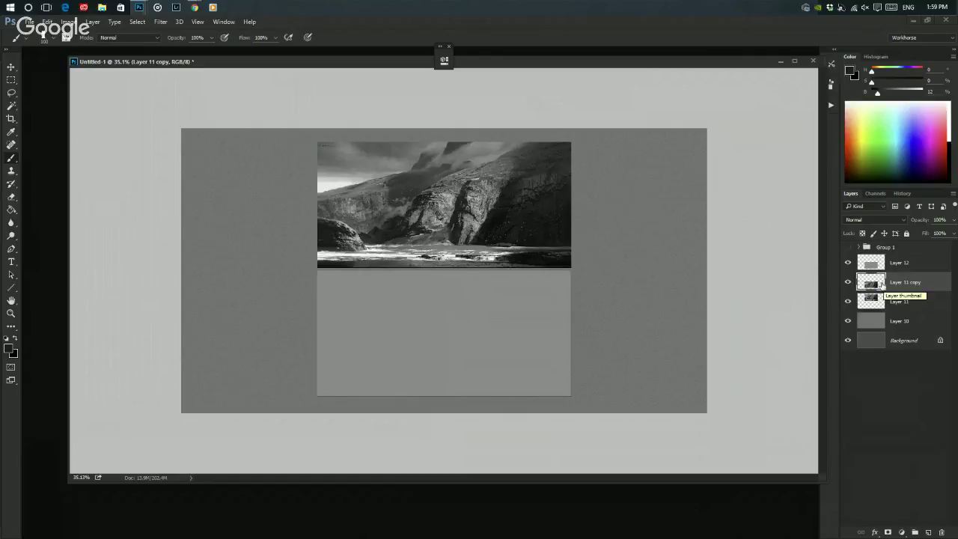
# - Select Layer 12 and lock its transparent pixels
pyautogui.click(872, 263)
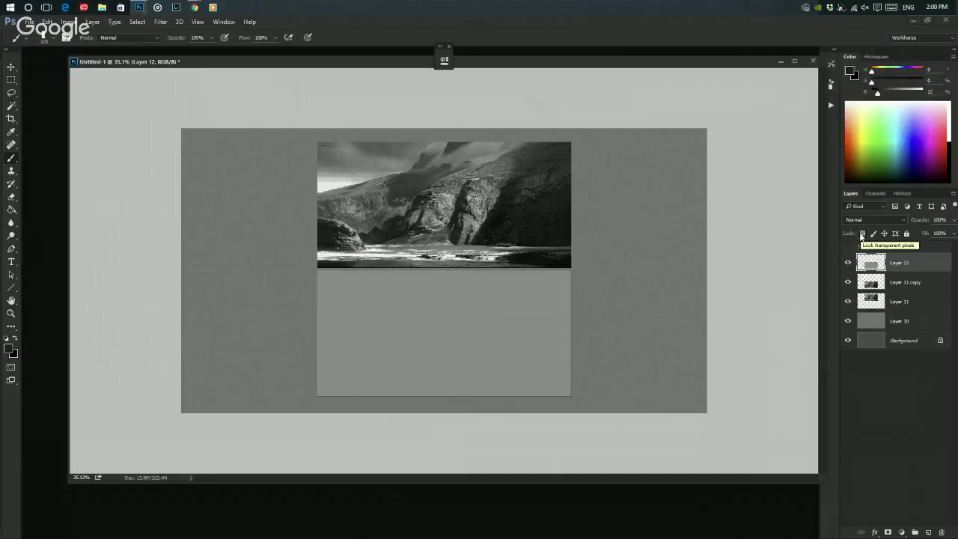
pyautogui.click(862, 234)
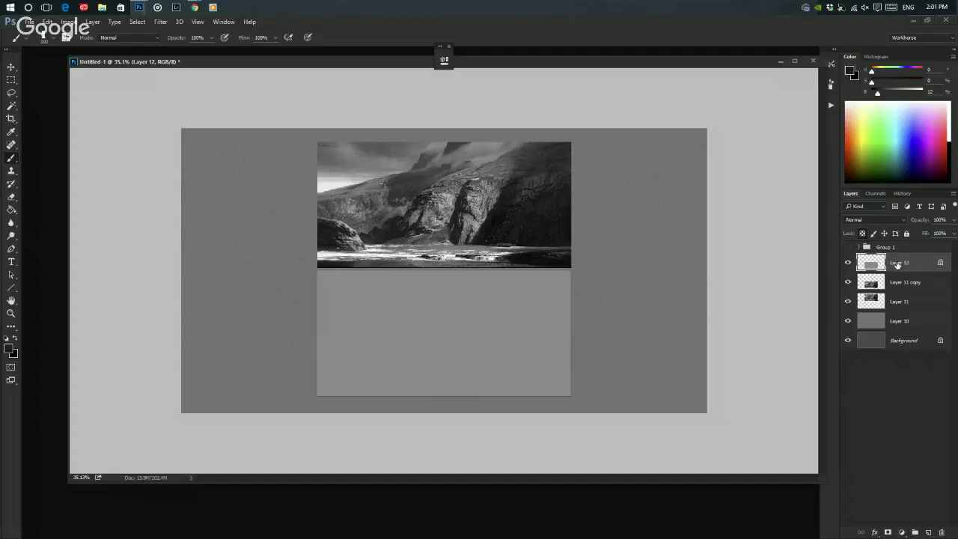
# - Pick the BASIC - Sketch Brush, darken the colour slightly, and create Group 2
pyautogui.rightClick(472, 281)
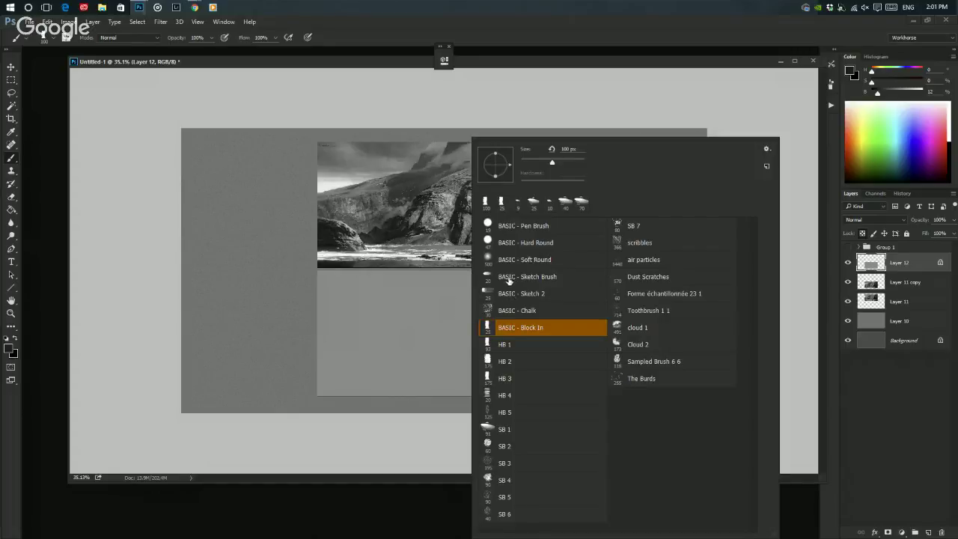
pyautogui.click(508, 279)
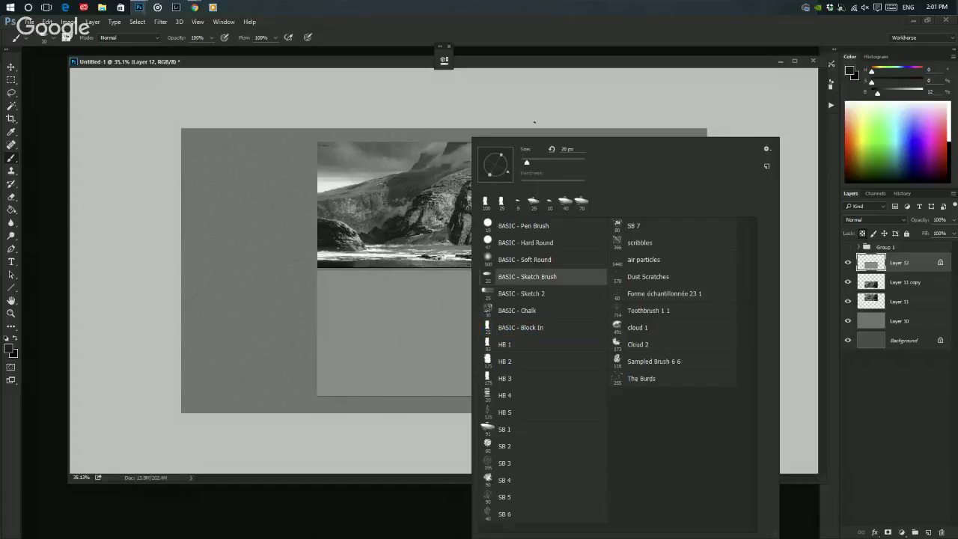
pyautogui.click(550, 114)
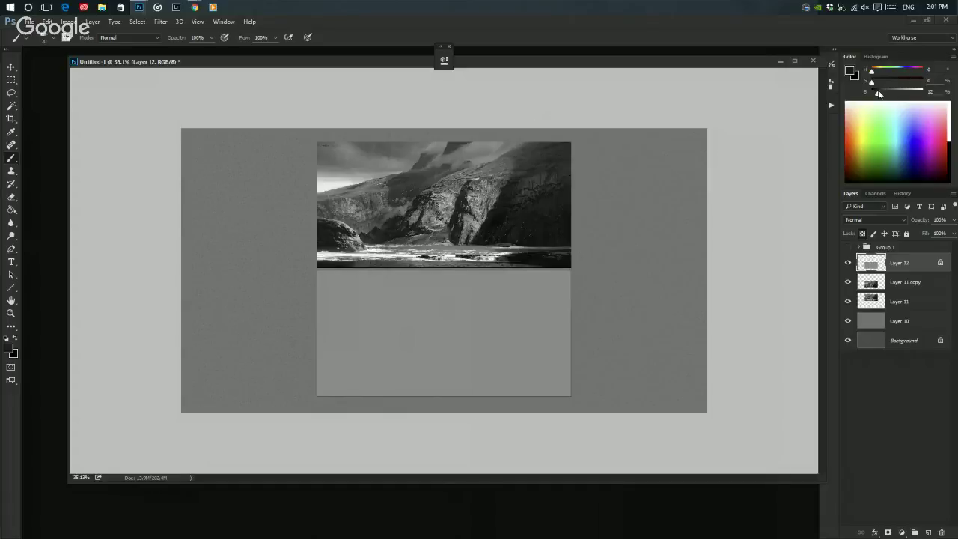
pyautogui.click(878, 94)
pyautogui.click(915, 532)
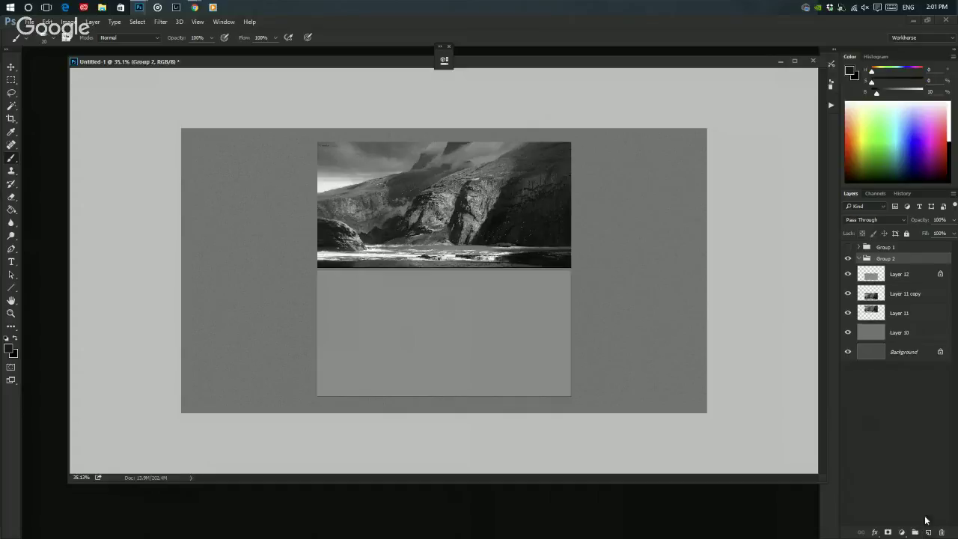
# - Move Layer 12 into Group 2, add Layer 13, and sketch a squiggle, curve and lower arc
pyautogui.moveTo(868, 275); pyautogui.dragTo(869, 274)
pyautogui.click(928, 532)
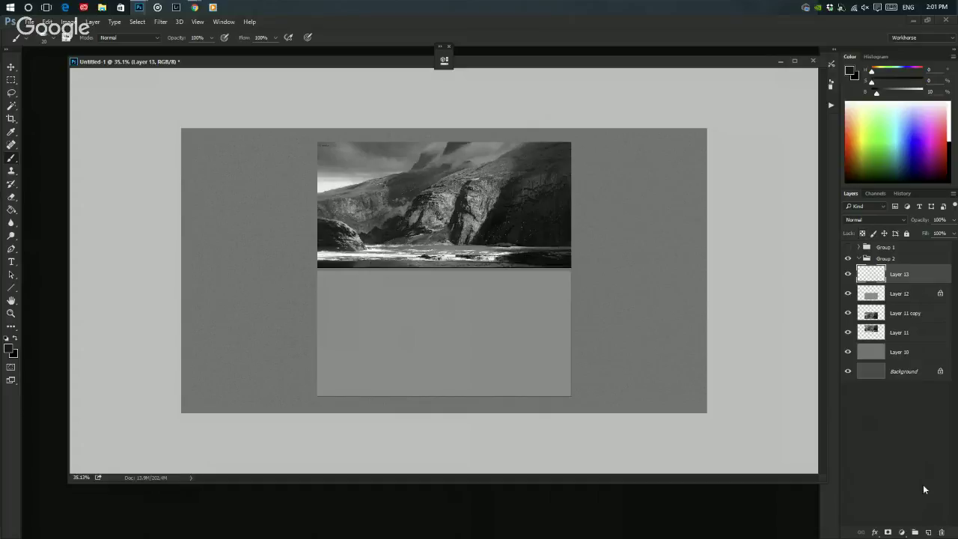
pyautogui.moveTo(327, 291)
pyautogui.mouseDown()
pyautogui.moveTo(363, 291)
pyautogui.moveTo(347, 342)
pyautogui.mouseUp()
pyautogui.moveTo(410, 292); pyautogui.dragTo(469, 338)
pyautogui.moveTo(383, 362); pyautogui.dragTo(437, 346)
# - Sketch diagonal, top, bottom and edge lines outlining the composition on the grey panel
pyautogui.moveTo(331, 359); pyautogui.dragTo(501, 286)
pyautogui.moveTo(354, 294); pyautogui.dragTo(437, 314)
pyautogui.moveTo(486, 297); pyautogui.dragTo(563, 342)
pyautogui.moveTo(326, 341)
pyautogui.mouseDown()
pyautogui.moveTo(331, 385)
pyautogui.moveTo(510, 375)
pyautogui.moveTo(516, 325)
pyautogui.moveTo(559, 347)
pyautogui.moveTo(560, 379)
pyautogui.moveTo(381, 390)
pyautogui.mouseUp()
pyautogui.moveTo(482, 381); pyautogui.dragTo(327, 390)
pyautogui.moveTo(327, 287); pyautogui.dragTo(506, 285)
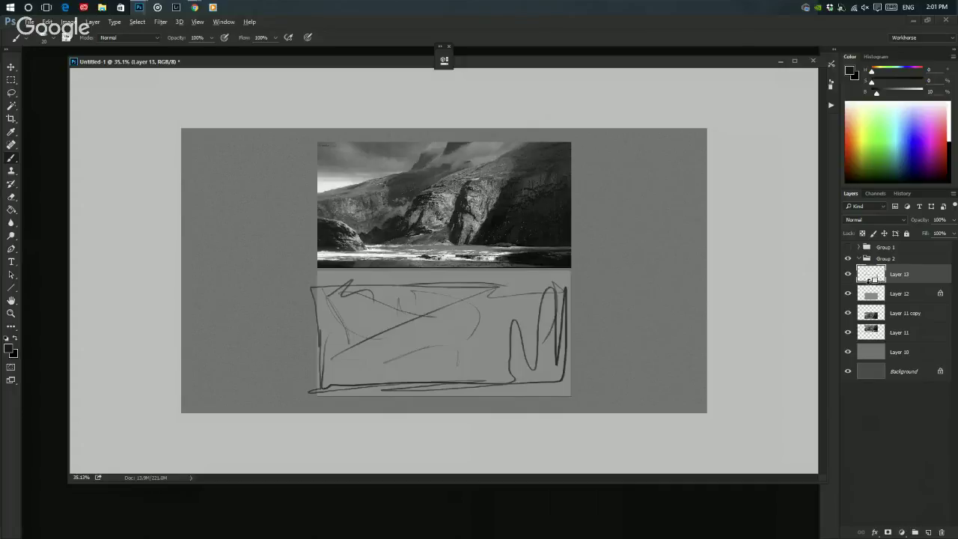
# - Clip the sketch Layer 13 to the grey Layer 12, test a few strokes and undo them
pyautogui.keyDown('alt'); pyautogui.click(868, 280); pyautogui.keyUp('alt')
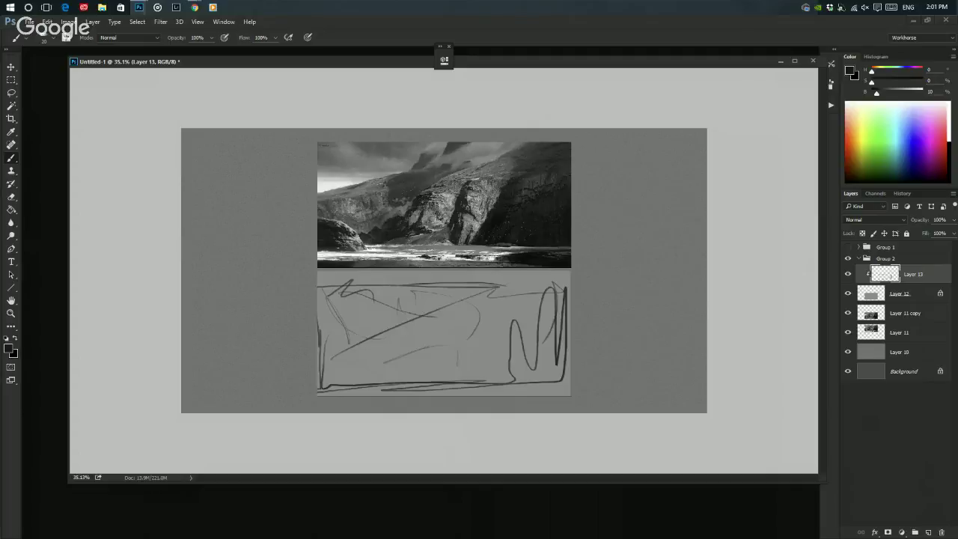
pyautogui.click(870, 289)
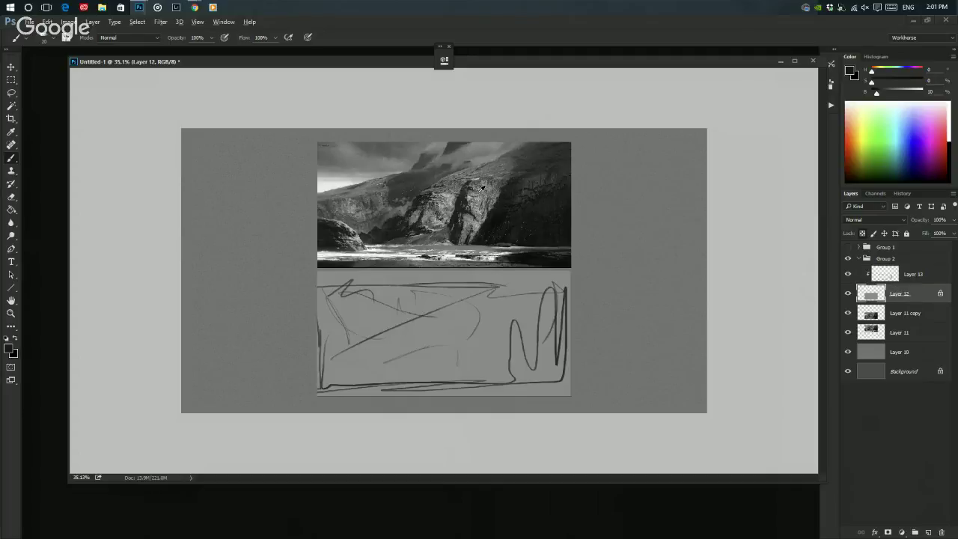
pyautogui.click(898, 274)
pyautogui.moveTo(420, 318)
pyautogui.mouseDown()
pyautogui.moveTo(322, 375)
pyautogui.moveTo(464, 299)
pyautogui.moveTo(380, 369)
pyautogui.mouseUp()
pyautogui.keyDown('alt'); pyautogui.click(477, 223); pyautogui.keyUp('alt')
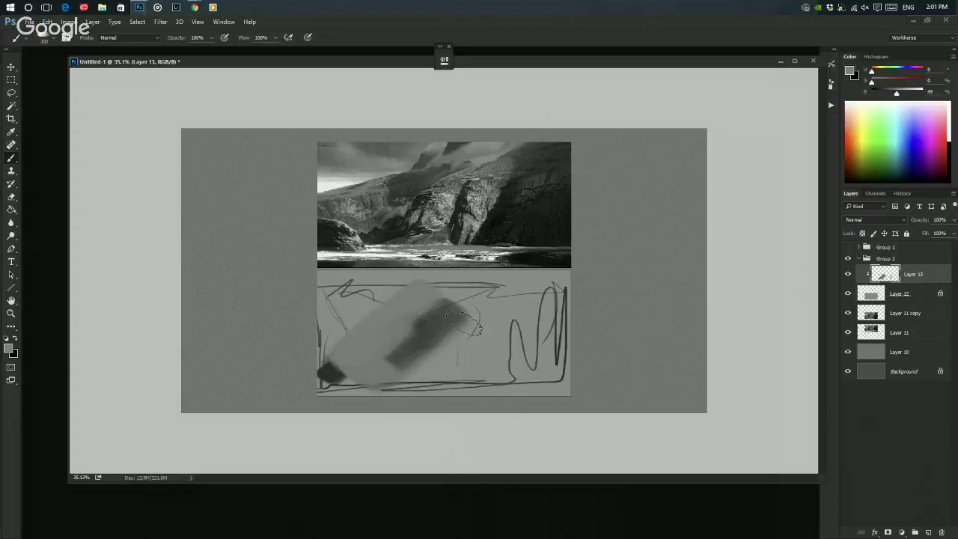
pyautogui.hotkey('ctrl', 'alt', 'z')
pyautogui.hotkey('ctrl', 'alt', 'z')
pyautogui.hotkey('ctrl', 'alt', 'z')
# - Lock Layer 13 completely, then select Layer 12 with a 1000 px brush and darker sampled grey
pyautogui.click(879, 298)
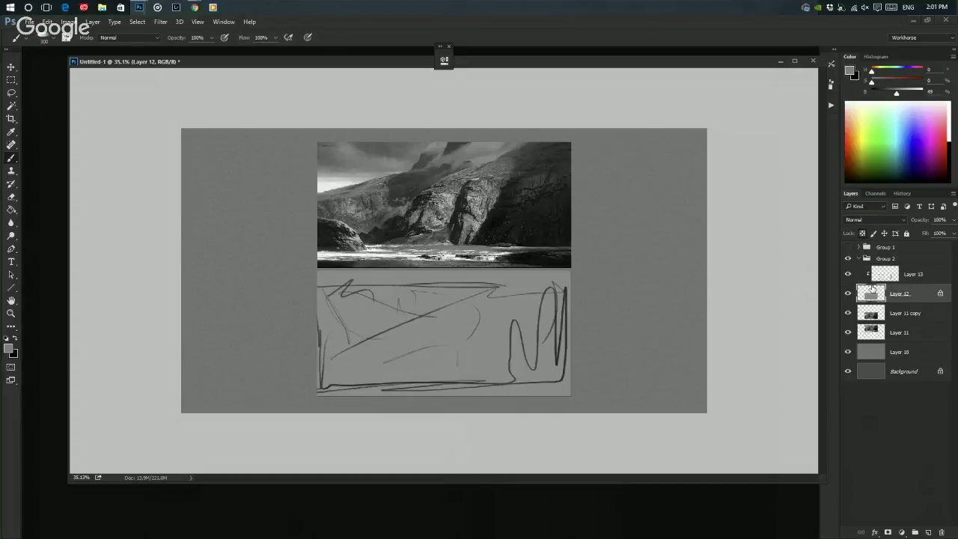
pyautogui.click(925, 275)
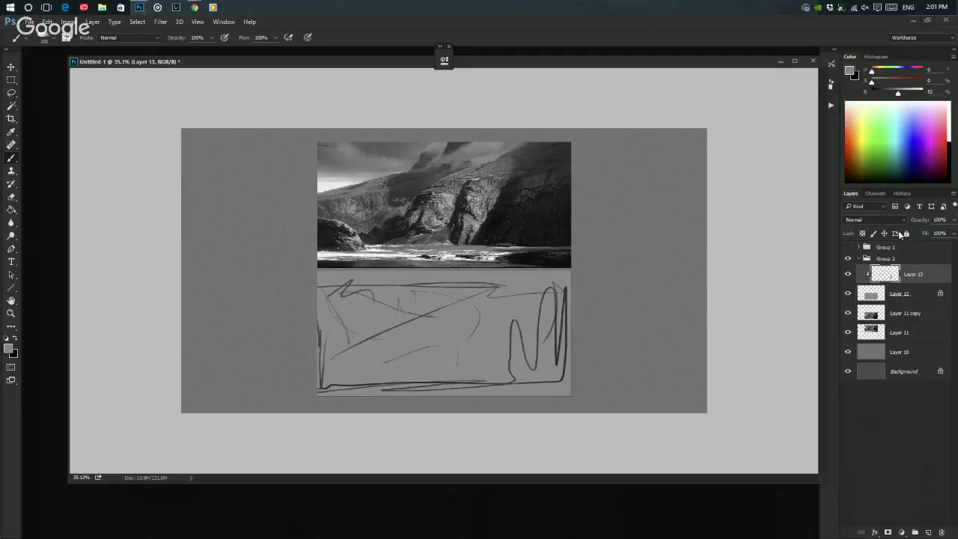
pyautogui.click(906, 234)
pyautogui.click(879, 297)
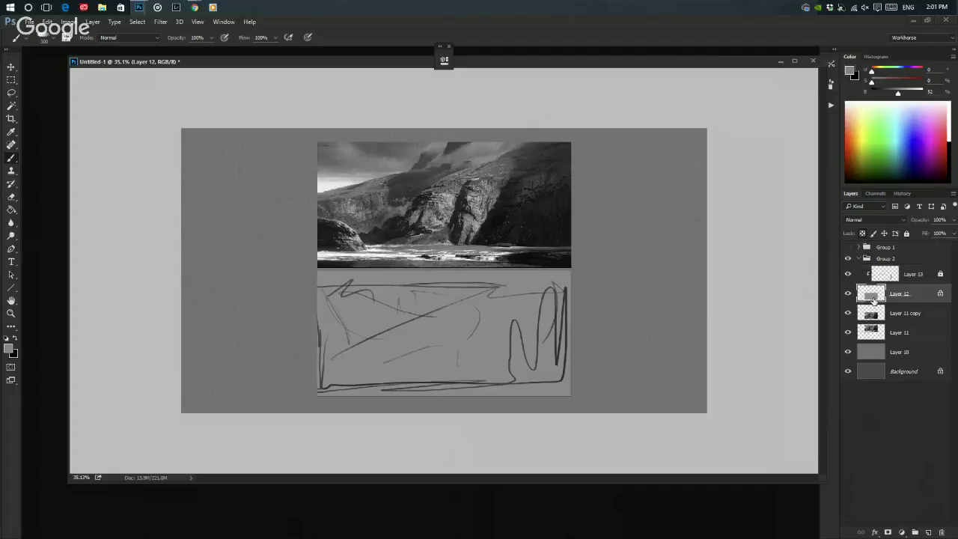
pyautogui.press(']')
pyautogui.press(']')
pyautogui.press(']')
pyautogui.press(']')
pyautogui.press(']')
pyautogui.press(']')
pyautogui.press(']')
pyautogui.keyDown('alt'); pyautogui.click(410, 238); pyautogui.keyUp('alt')
# - Paint soft dark, lighter grey and near-white tones sampled from the photo onto the panel
pyautogui.moveTo(359, 311); pyautogui.dragTo(391, 314)
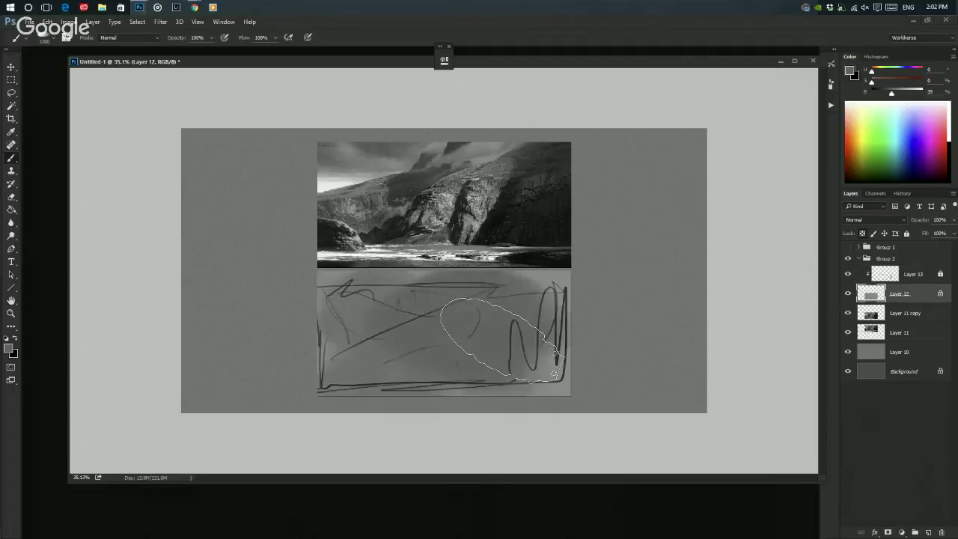
pyautogui.keyDown('alt'); pyautogui.click(524, 225); pyautogui.keyUp('alt')
pyautogui.moveTo(461, 352)
pyautogui.mouseDown()
pyautogui.moveTo(535, 337)
pyautogui.moveTo(449, 355)
pyautogui.moveTo(395, 397)
pyautogui.moveTo(351, 385)
pyautogui.mouseUp()
pyautogui.keyDown('alt'); pyautogui.click(470, 241); pyautogui.keyUp('alt')
pyautogui.moveTo(449, 299)
pyautogui.mouseDown()
pyautogui.moveTo(417, 317)
pyautogui.moveTo(427, 353)
pyautogui.moveTo(471, 363)
pyautogui.moveTo(351, 322)
pyautogui.mouseUp()
pyautogui.press('[')
pyautogui.press('[')
pyautogui.press('[')
pyautogui.press('[')
pyautogui.keyDown('alt'); pyautogui.click(372, 191); pyautogui.keyUp('alt')
pyautogui.press(']')
pyautogui.moveTo(341, 286)
pyautogui.mouseDown()
pyautogui.moveTo(323, 295)
pyautogui.moveTo(378, 282)
pyautogui.mouseUp()
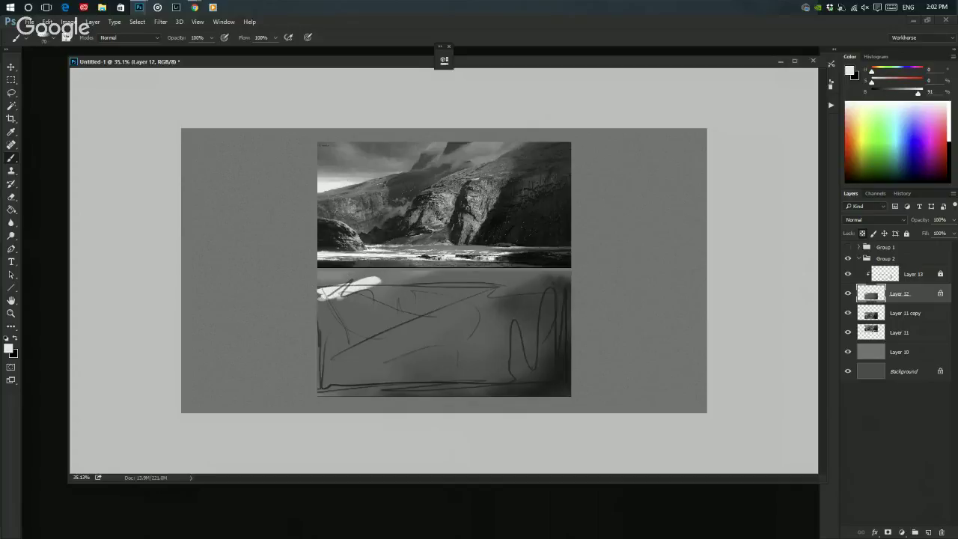
# - Erase the dark sketch lines from Layer 13 with a 500 px eraser
pyautogui.press('e')
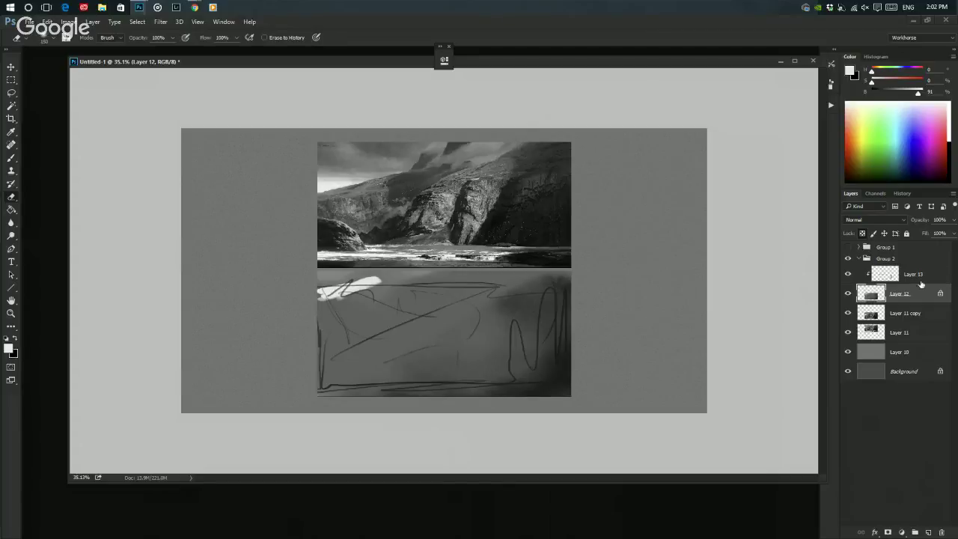
pyautogui.click(919, 276)
pyautogui.press(']')
pyautogui.press(']')
pyautogui.press(']')
pyautogui.press(']')
pyautogui.press(']')
pyautogui.press(']')
pyautogui.moveTo(323, 283)
pyautogui.mouseDown()
pyautogui.moveTo(409, 302)
pyautogui.moveTo(447, 335)
pyautogui.moveTo(591, 401)
pyautogui.mouseUp()
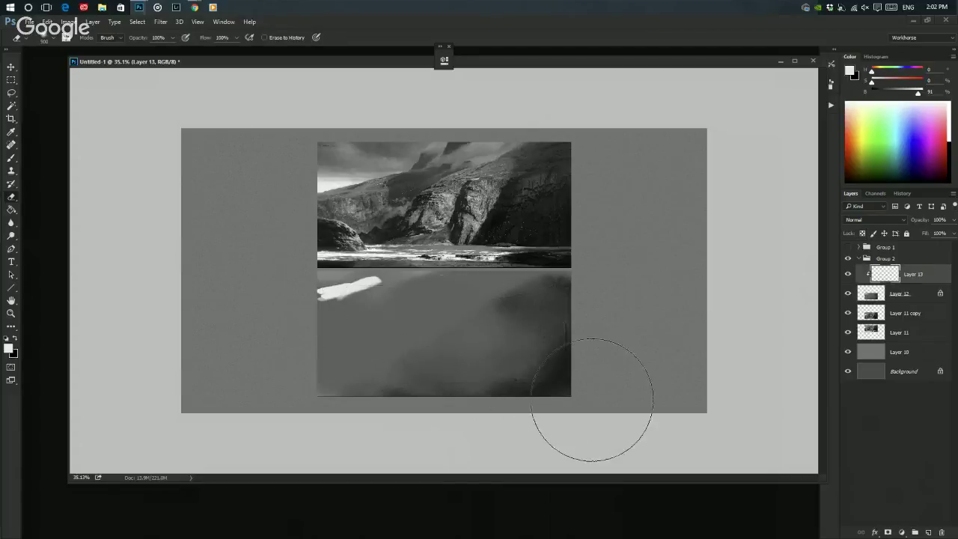
pyautogui.press(']')
pyautogui.press(']')
# - Paint Layer 12's lower panel over with broad flat grey at 500 px, covering the white mark
pyautogui.click(871, 293)
pyautogui.press('b')
pyautogui.keyDown('alt'); pyautogui.click(388, 309); pyautogui.keyUp('alt')
pyautogui.moveTo(340, 279); pyautogui.dragTo(325, 297)
pyautogui.press(']')
pyautogui.press(']')
pyautogui.press(']')
pyautogui.press(']')
pyautogui.press(']')
pyautogui.press(']')
pyautogui.press(']')
pyautogui.press(']')
pyautogui.press(']')
pyautogui.press(']')
pyautogui.press(']')
pyautogui.moveTo(332, 363)
pyautogui.mouseDown()
pyautogui.moveTo(545, 267)
pyautogui.moveTo(565, 377)
pyautogui.mouseUp()
# - Switch to the Lasso and back to the Brush, then bring the Hangouts broadcast window forward
pyautogui.press('l')
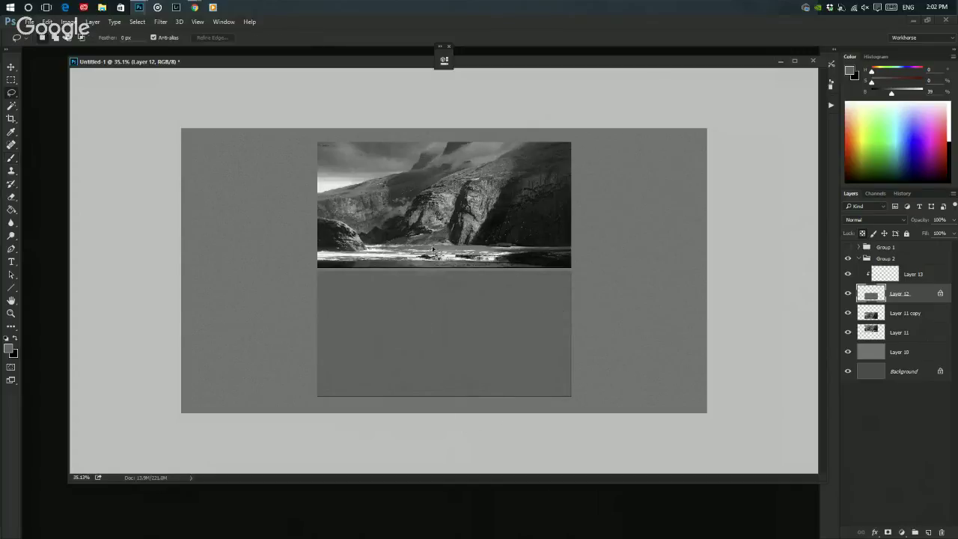
pyautogui.press('b')
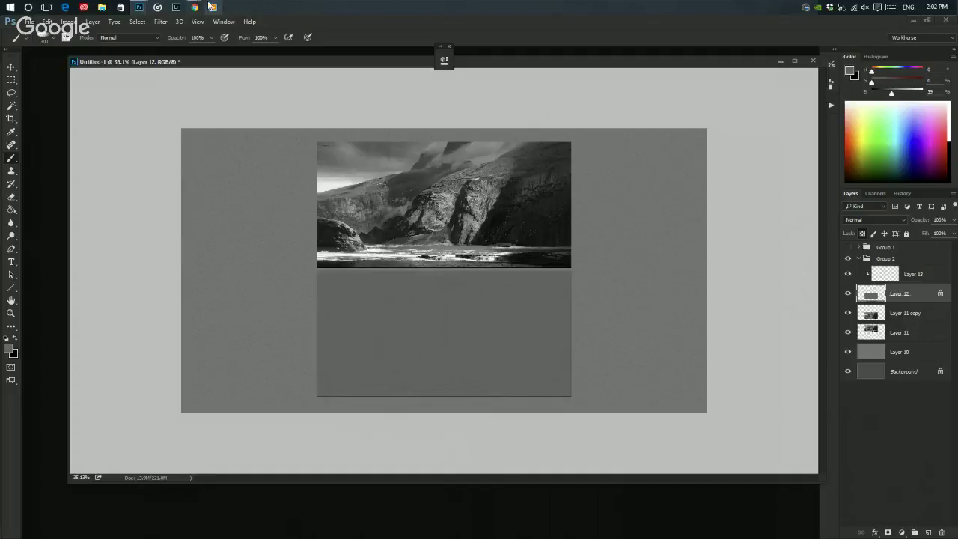
pyautogui.moveTo(195, 7)
pyautogui.moveTo(207, 57)
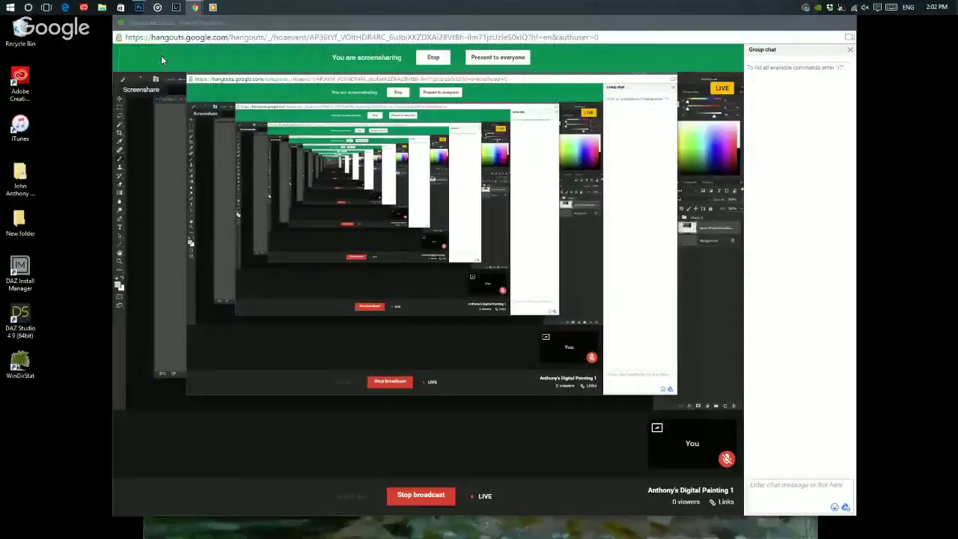
pyautogui.click(140, 58)
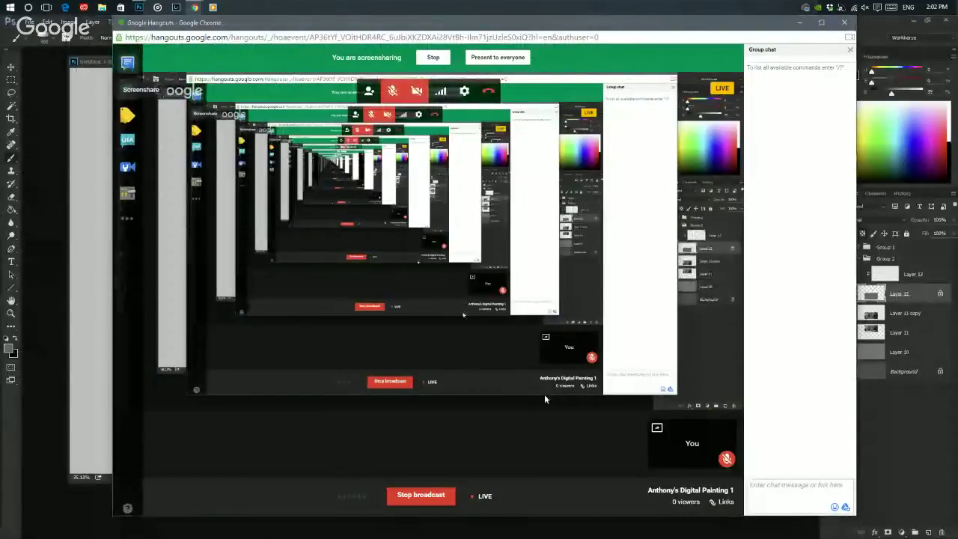